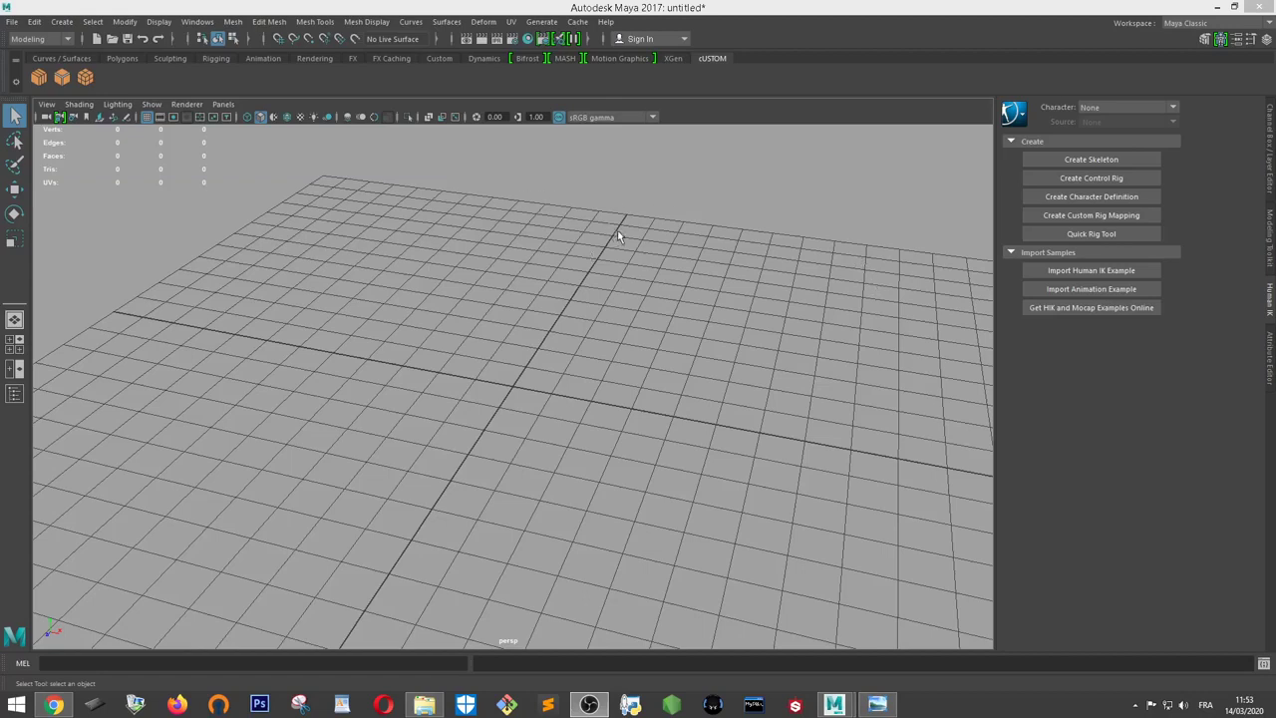
# Tilt the empty grid to a near-horizontal view and show the chair reference photo
pyautogui.moveTo(535, 362)
pyautogui.keyDown('alt'); pyautogui.mouseDown()
pyautogui.moveTo(473, 372)
pyautogui.moveTo(509, 339)
pyautogui.mouseUp(); pyautogui.keyUp('alt')
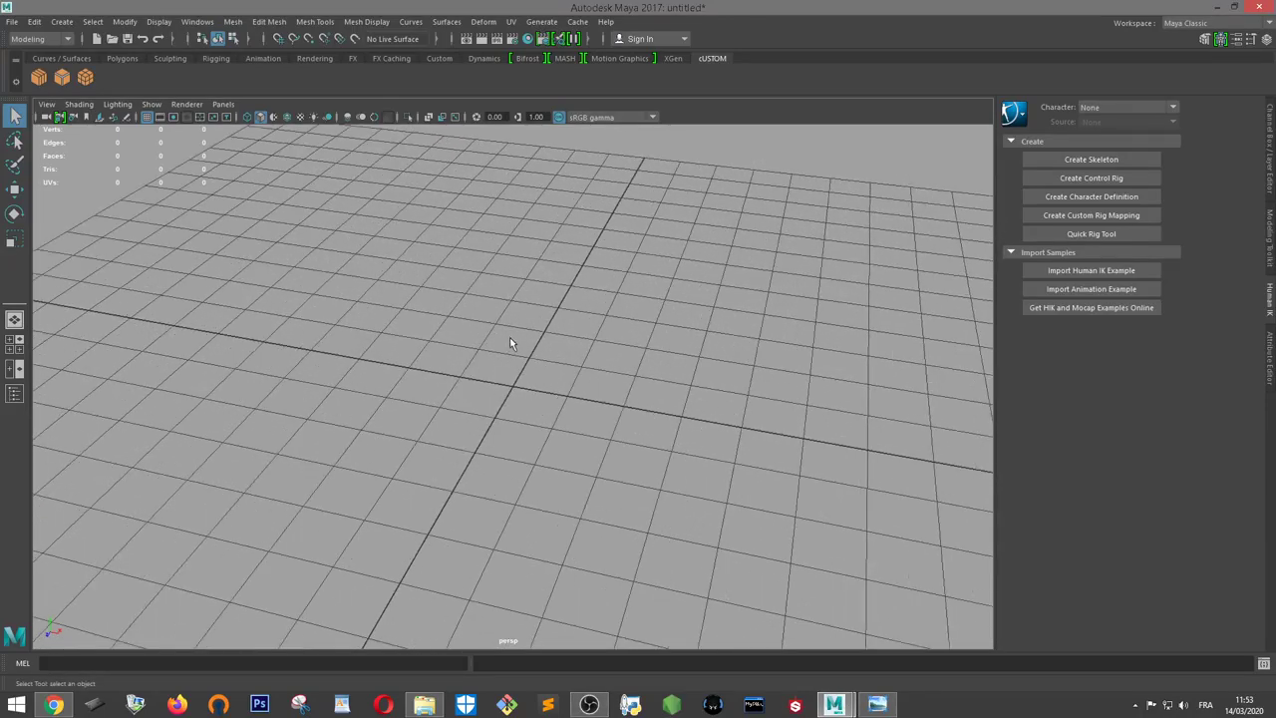
pyautogui.moveTo(578, 370)
pyautogui.keyDown('alt'); pyautogui.mouseDown()
pyautogui.moveTo(558, 336)
pyautogui.moveTo(594, 315)
pyautogui.moveTo(560, 343)
pyautogui.mouseUp(); pyautogui.keyUp('alt')
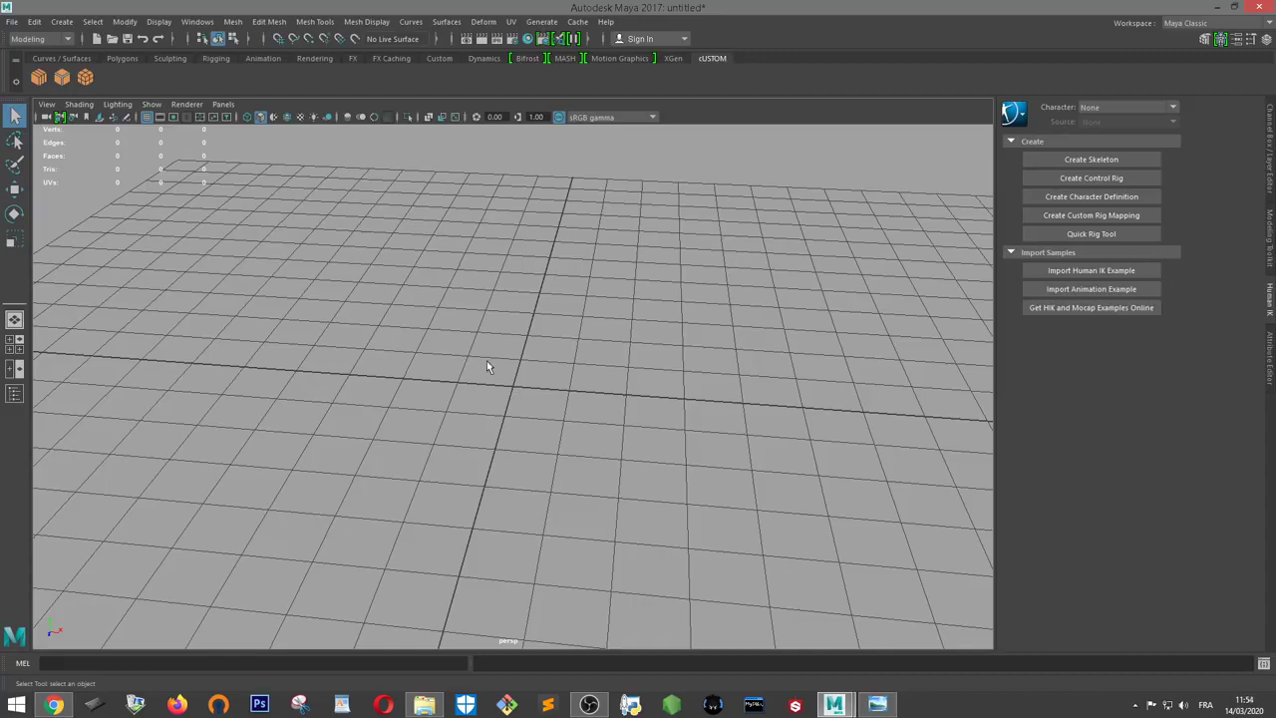
pyautogui.click(877, 704)
pyautogui.scroll(-2, 974, 325)
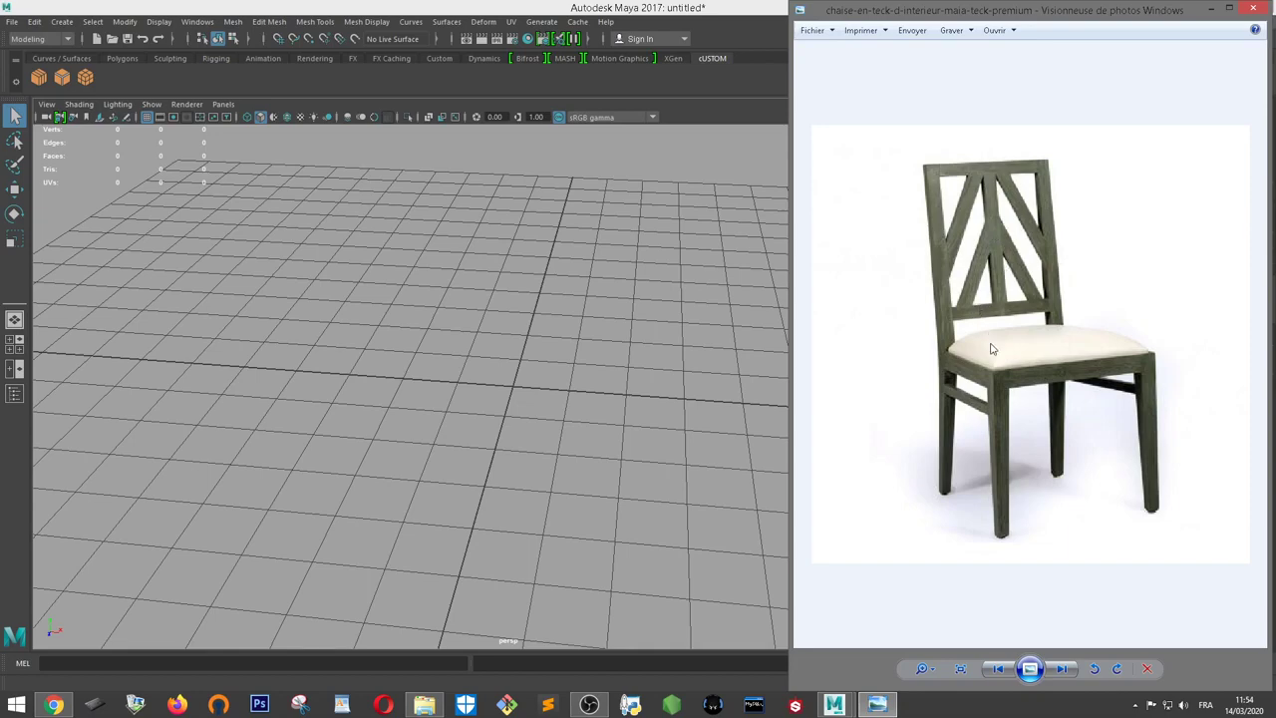
# Zoom in and out on the chair photo, then return to the Maya grid and tilt the view
pyautogui.scroll(1, 1000, 357)
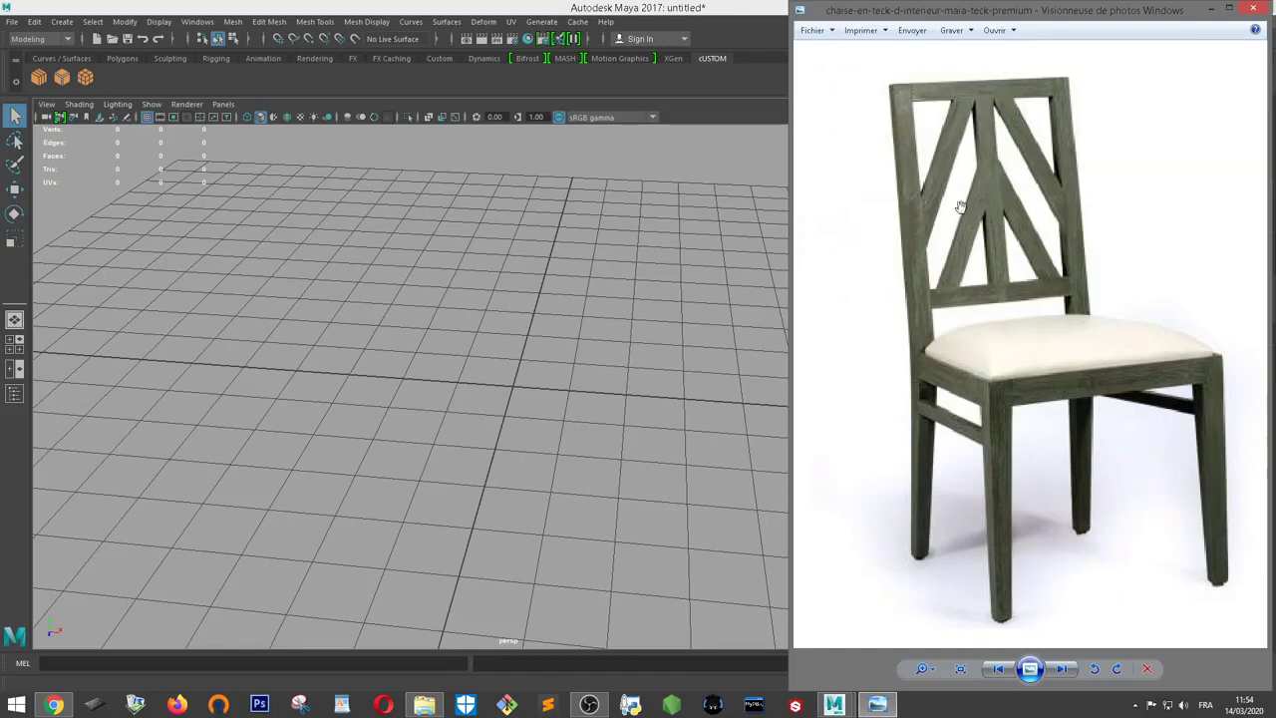
pyautogui.scroll(-2, 959, 206)
pyautogui.keyDown('alt'); pyautogui.moveTo(723, 288); pyautogui.dragTo(698, 302); pyautogui.keyUp('alt')
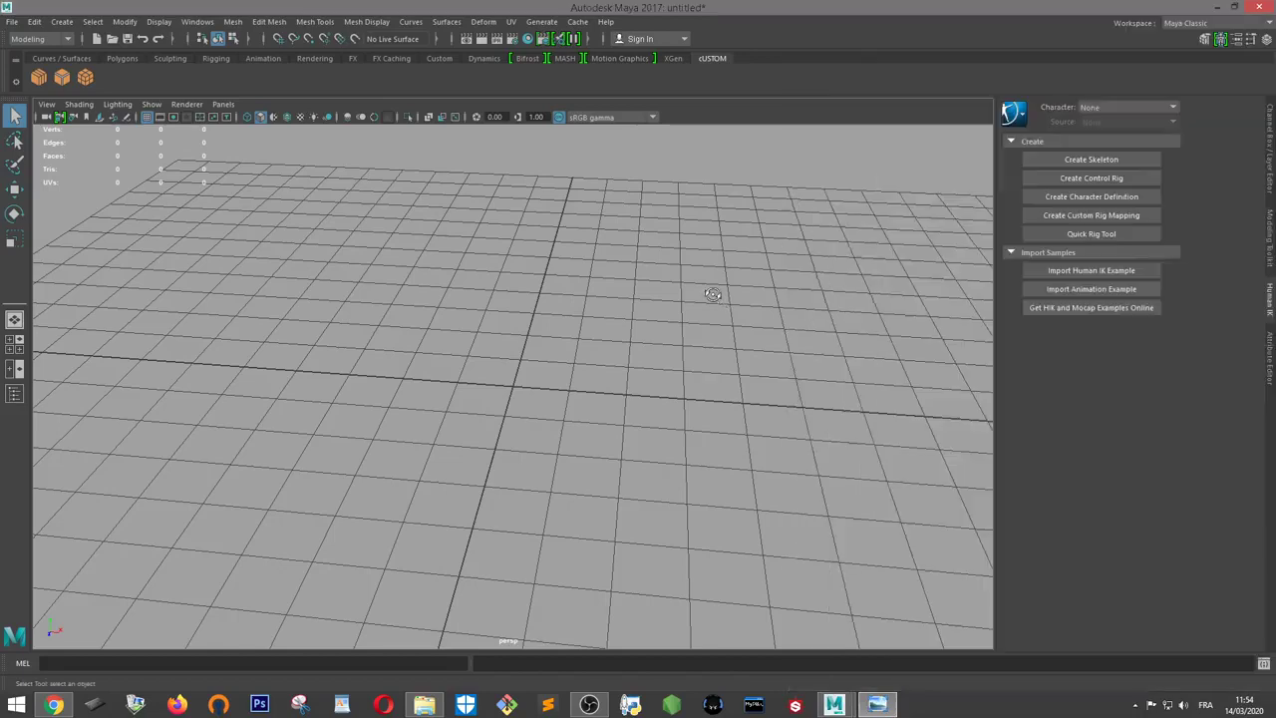
# Create a polygon cube, scale it into a thin flat slab, and raise it above the grid
pyautogui.click(62, 21)
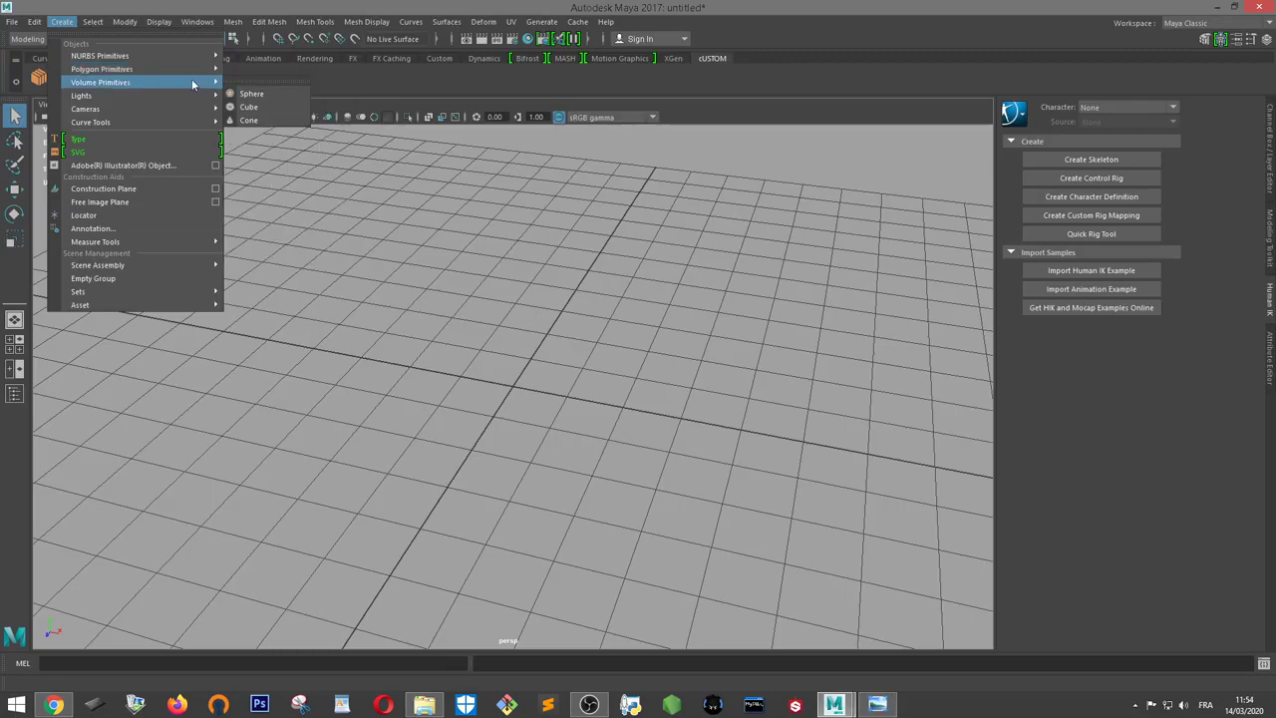
pyautogui.moveTo(102, 69)
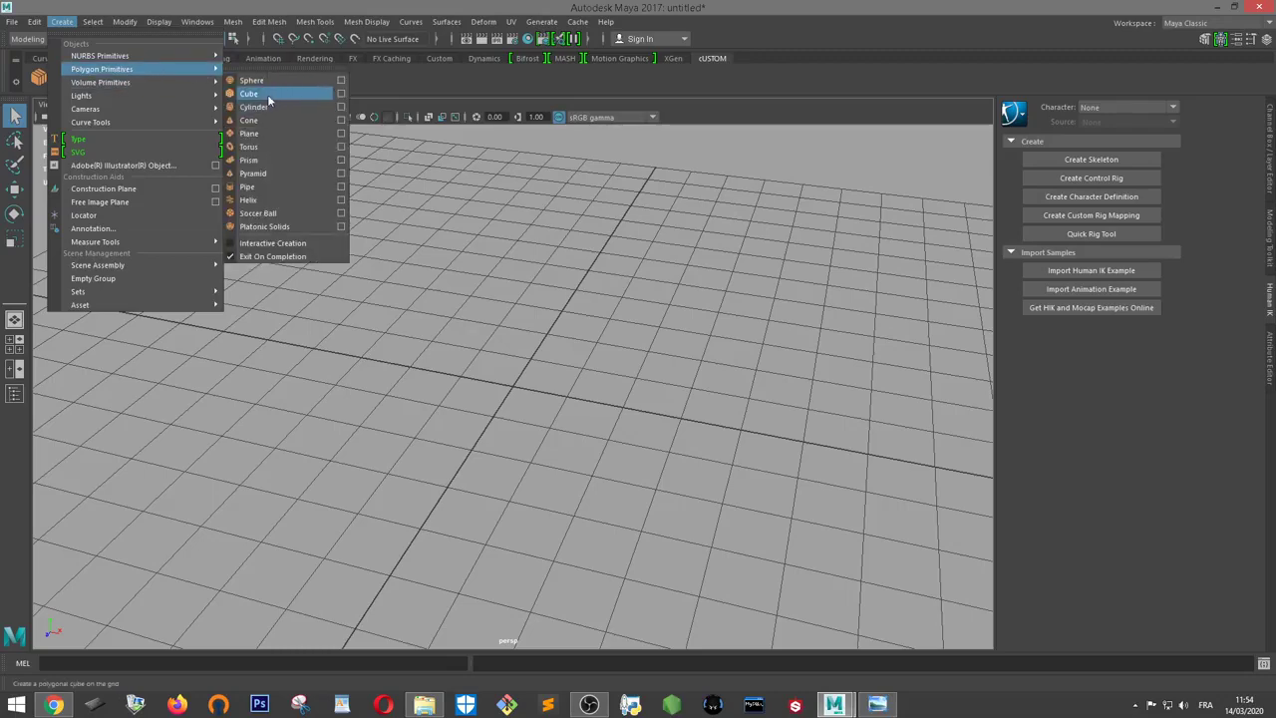
pyautogui.click(267, 93)
pyautogui.press('r')
pyautogui.keyDown('alt'); pyautogui.moveTo(661, 396); pyautogui.dragTo(591, 341); pyautogui.keyUp('alt')
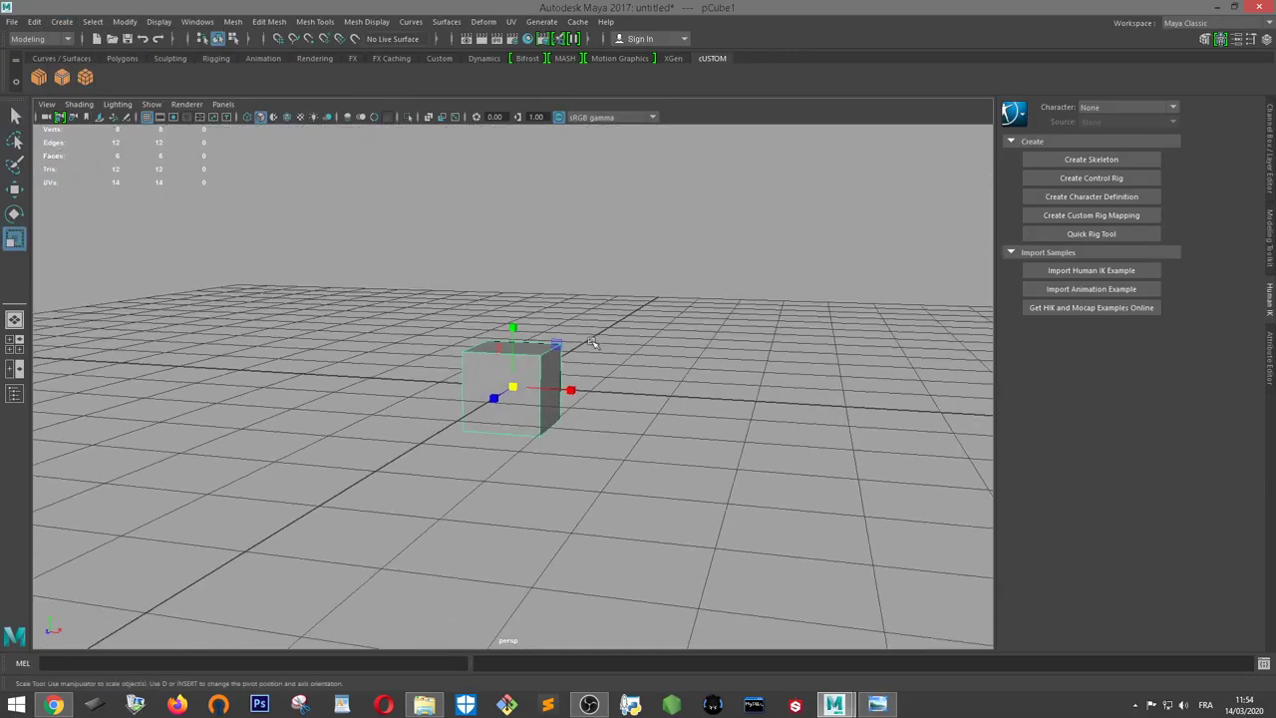
pyautogui.moveTo(513, 329); pyautogui.dragTo(532, 380)
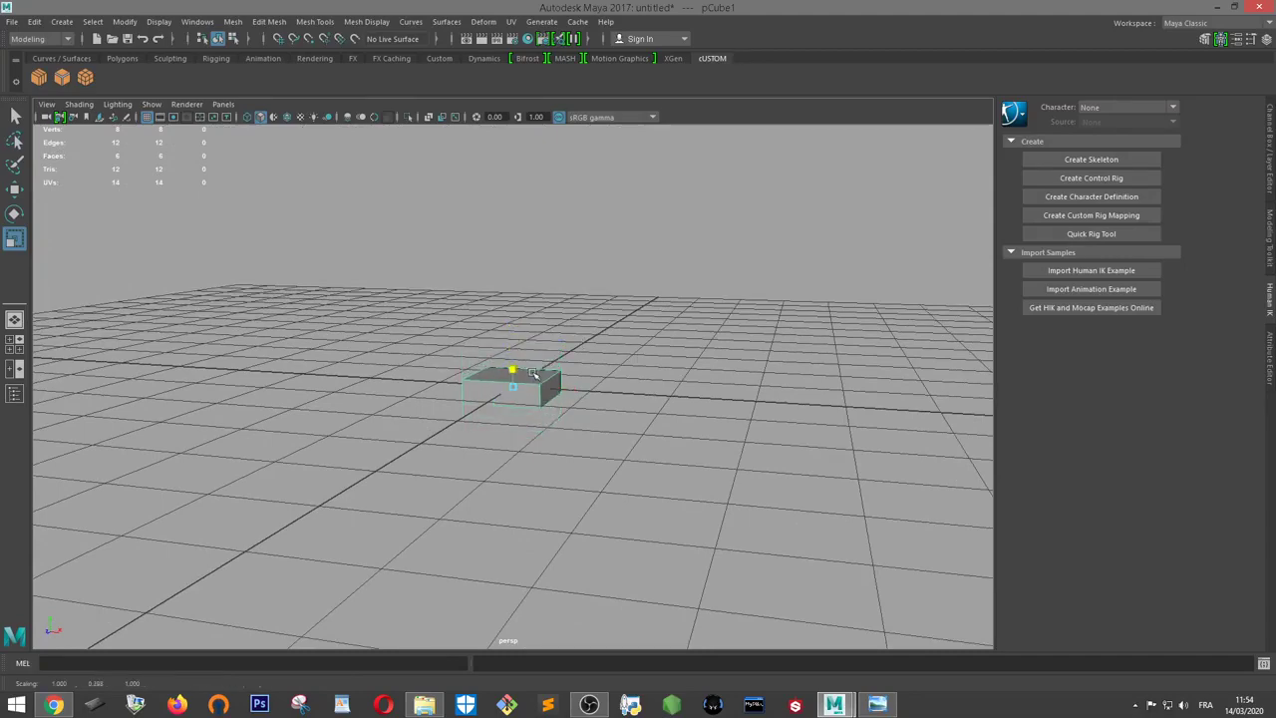
pyautogui.scroll(5, 549, 369)
pyautogui.scroll(-2, 556, 365)
pyautogui.scroll(-2, 555, 365)
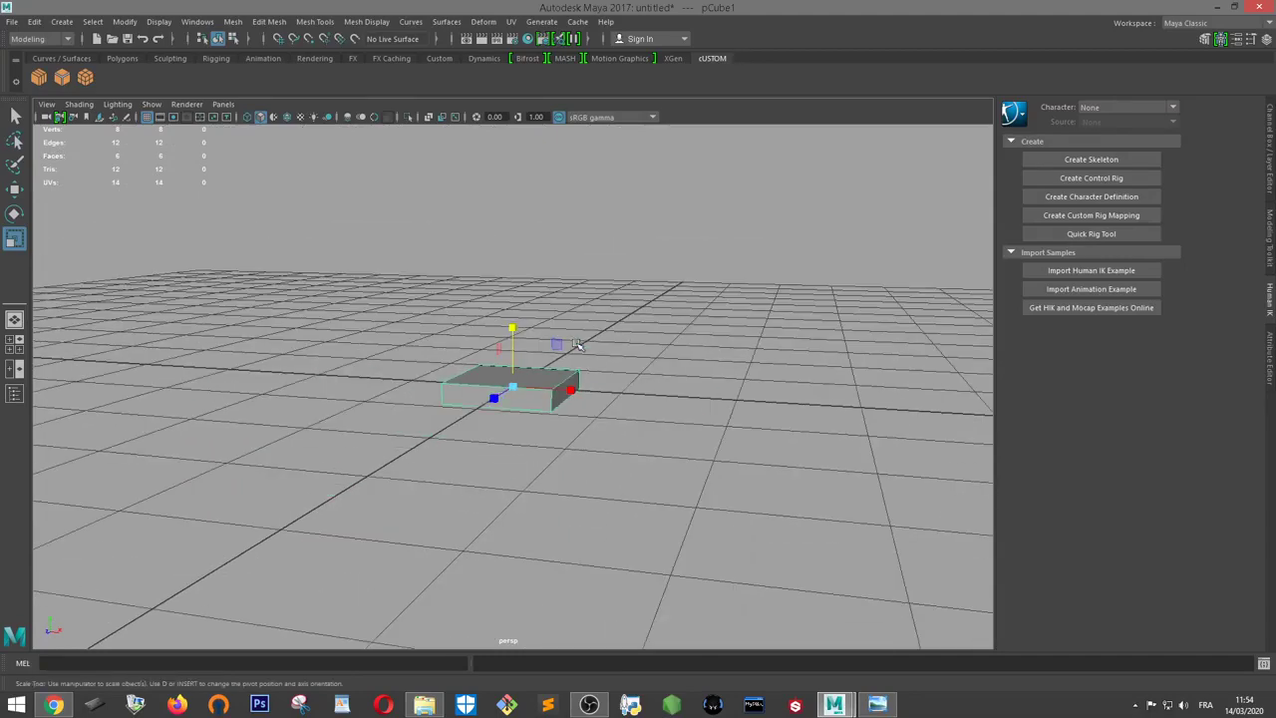
pyautogui.scroll(-2, 556, 344)
pyautogui.press('w')
pyautogui.moveTo(513, 334); pyautogui.dragTo(513, 269)
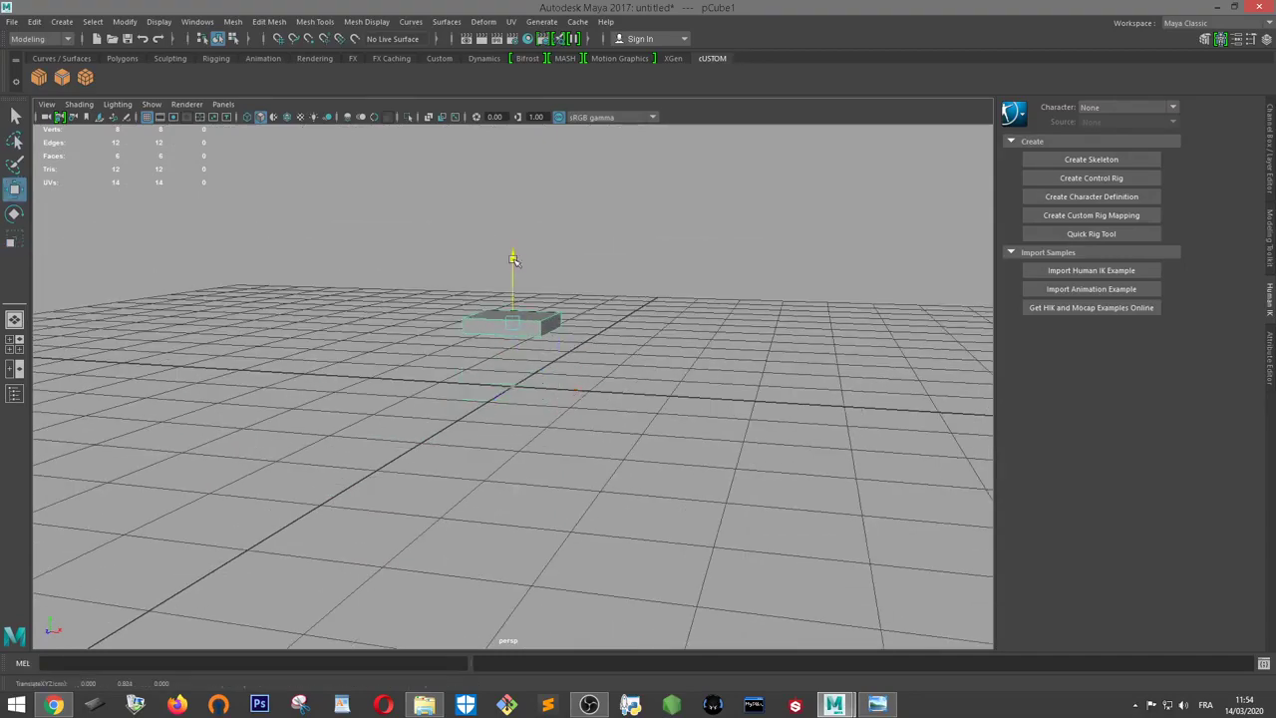
# Add a second polygon cube and position the slab so it rests on top of it
pyautogui.click(63, 22)
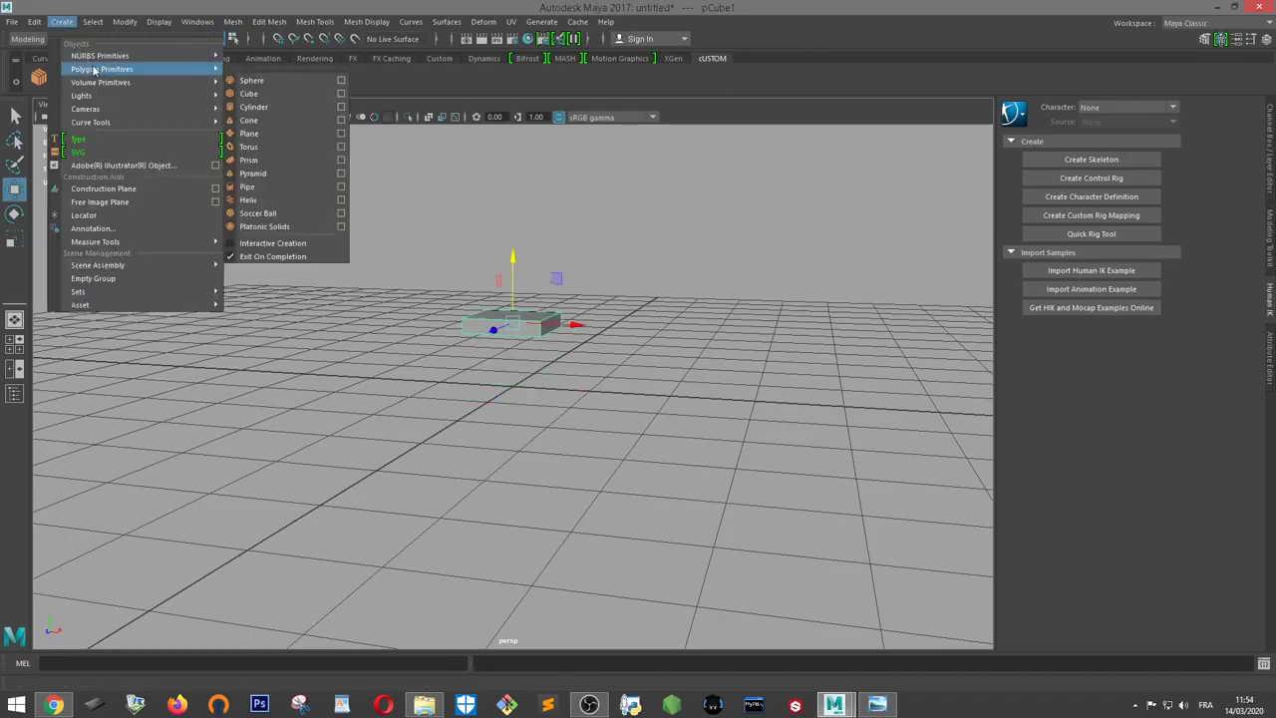
pyautogui.moveTo(101, 68)
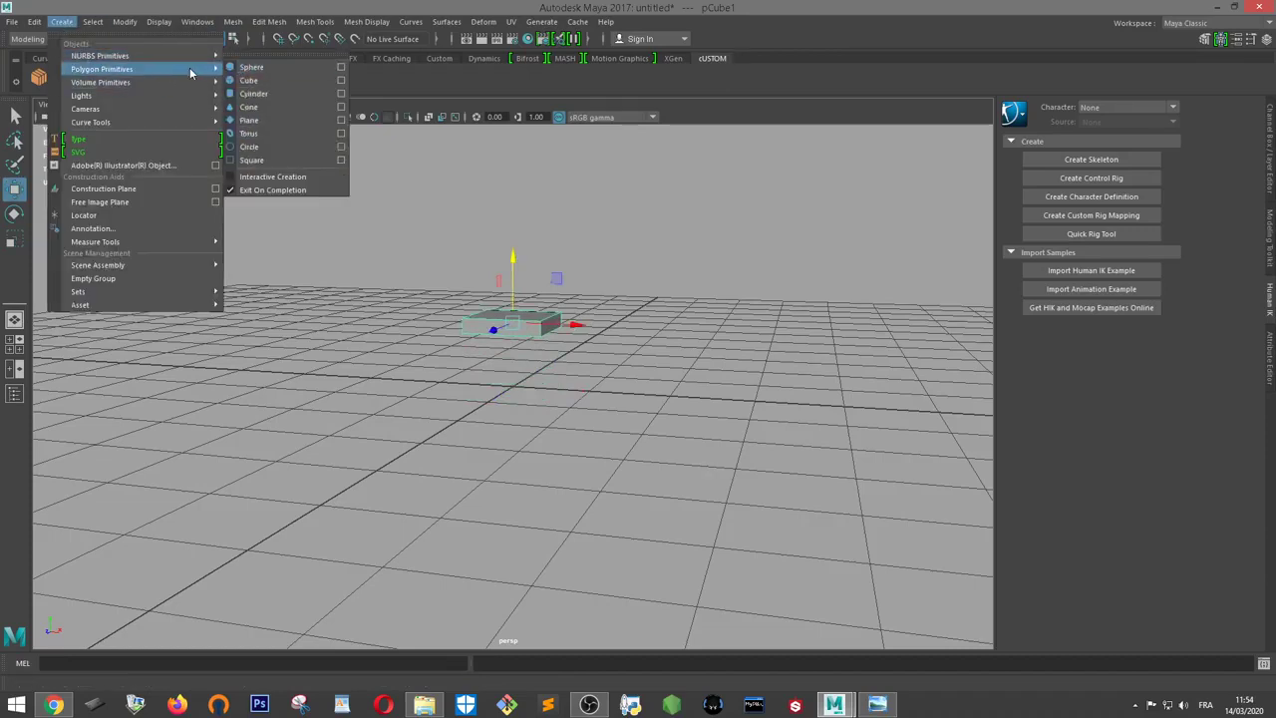
pyautogui.click(249, 93)
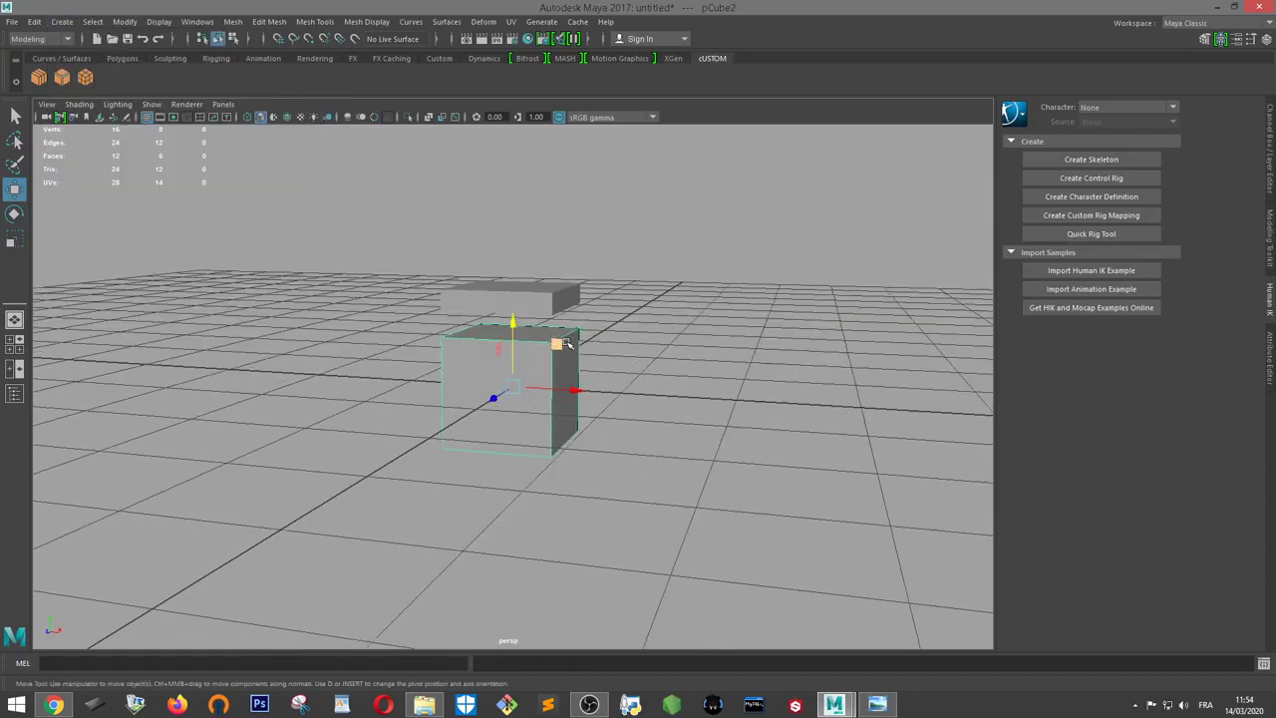
pyautogui.scroll(3, 514, 330)
pyautogui.moveTo(514, 330); pyautogui.dragTo(512, 291)
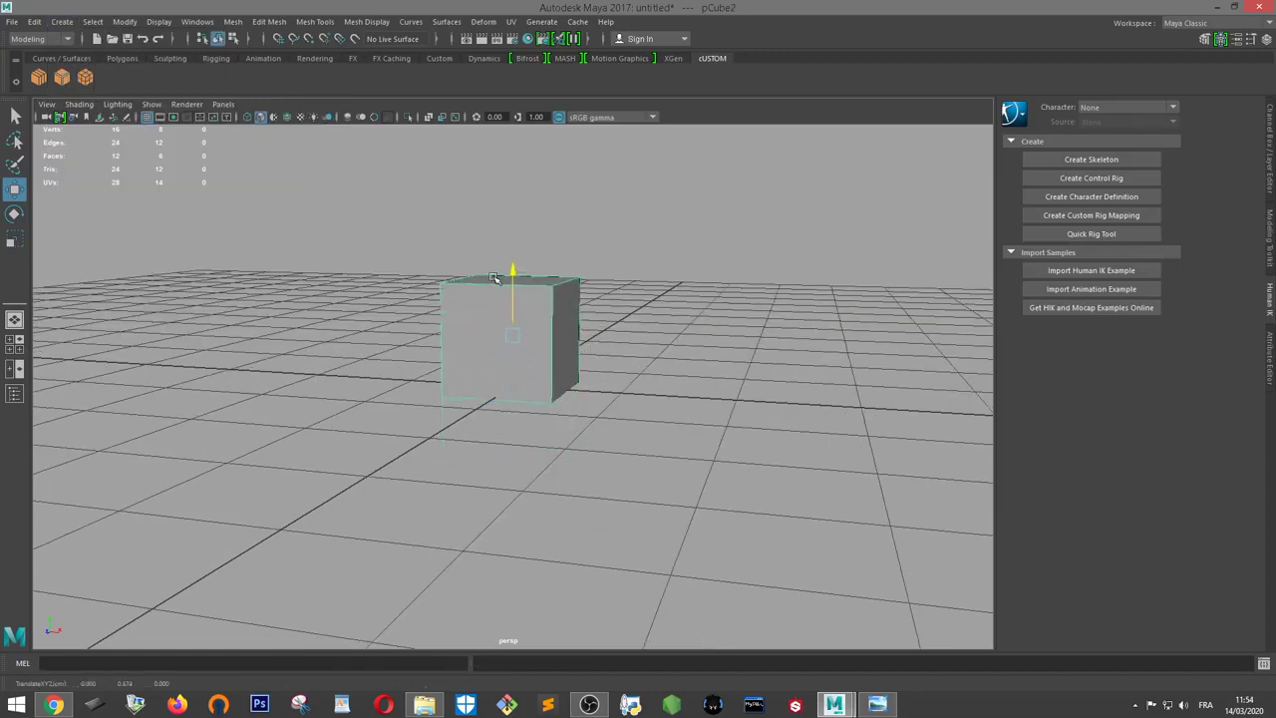
pyautogui.click(476, 292)
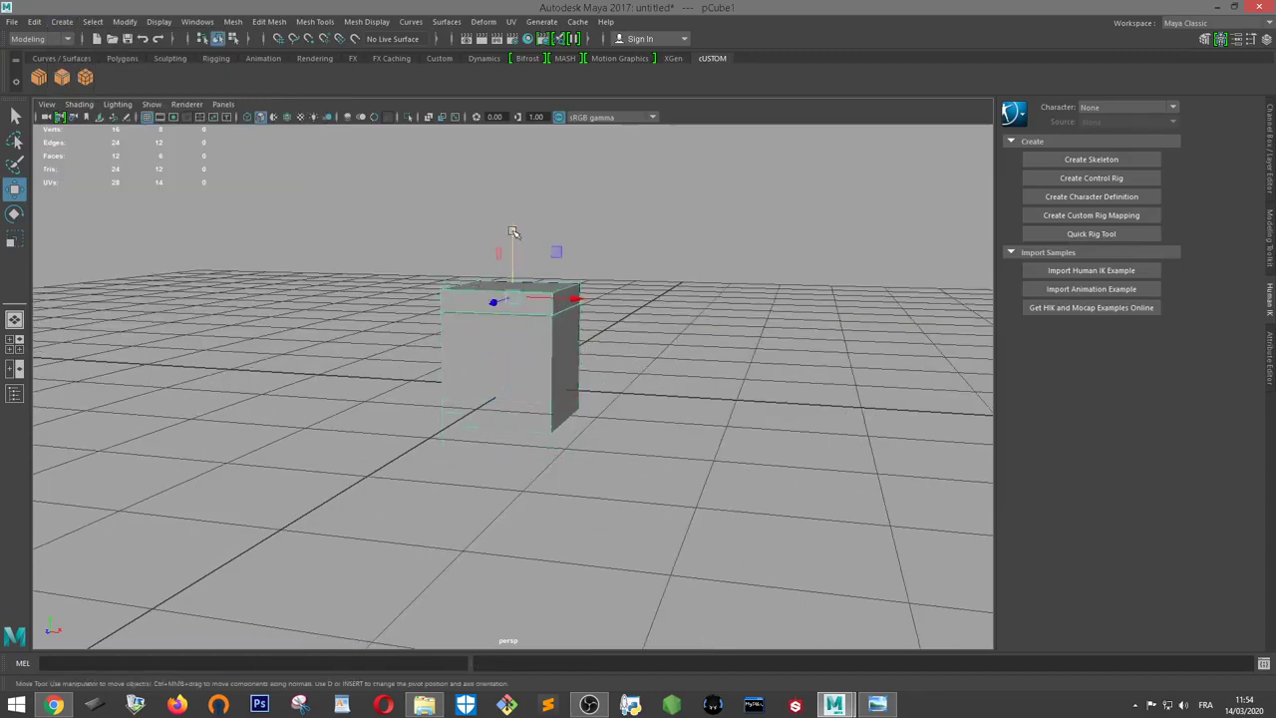
pyautogui.moveTo(513, 232); pyautogui.dragTo(514, 187)
pyautogui.click(510, 325)
pyautogui.moveTo(514, 299); pyautogui.dragTo(513, 265)
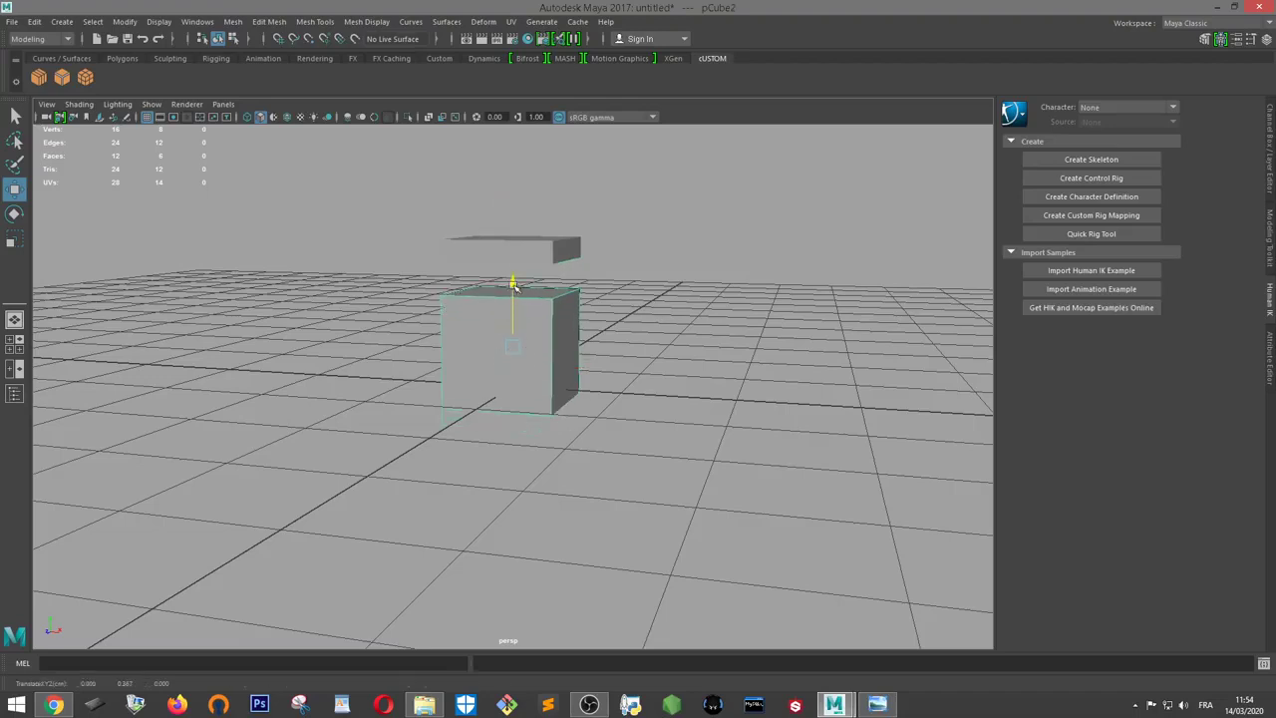
pyautogui.click(547, 247)
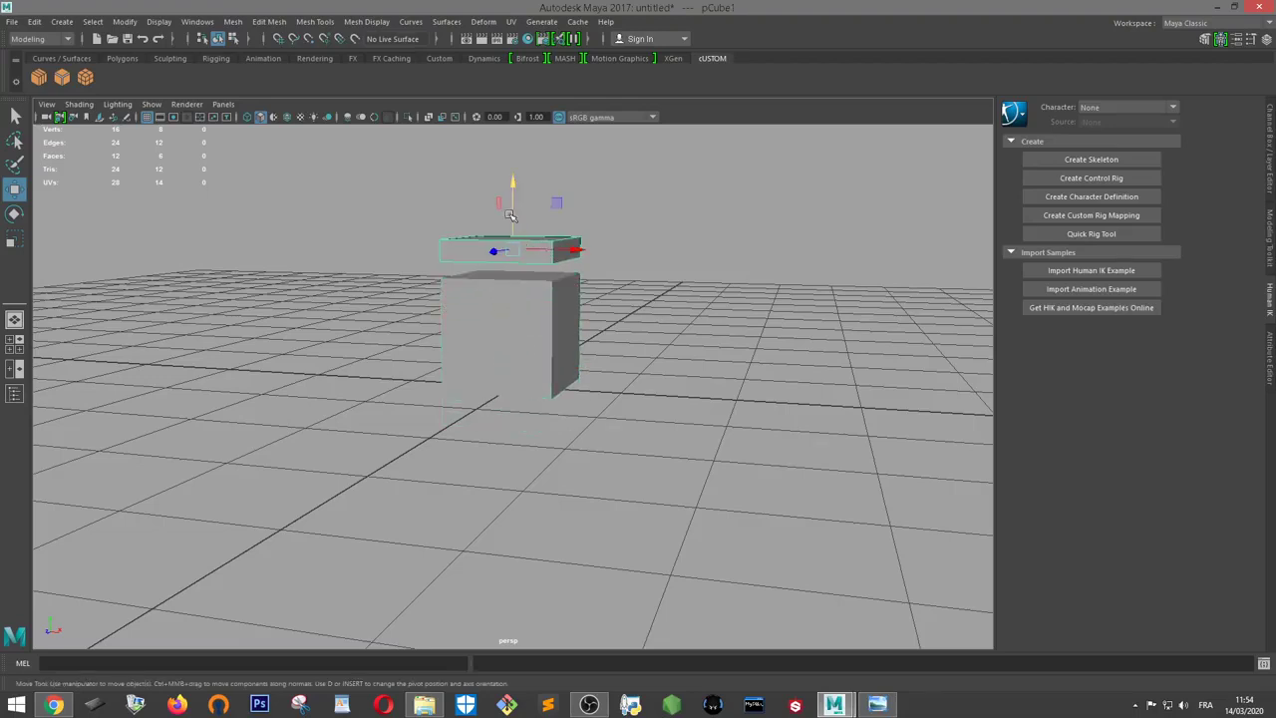
pyautogui.moveTo(512, 199); pyautogui.dragTo(512, 226)
# Delete the helper cube beneath the slab, leaving only the seat slab selected
pyautogui.press('r')
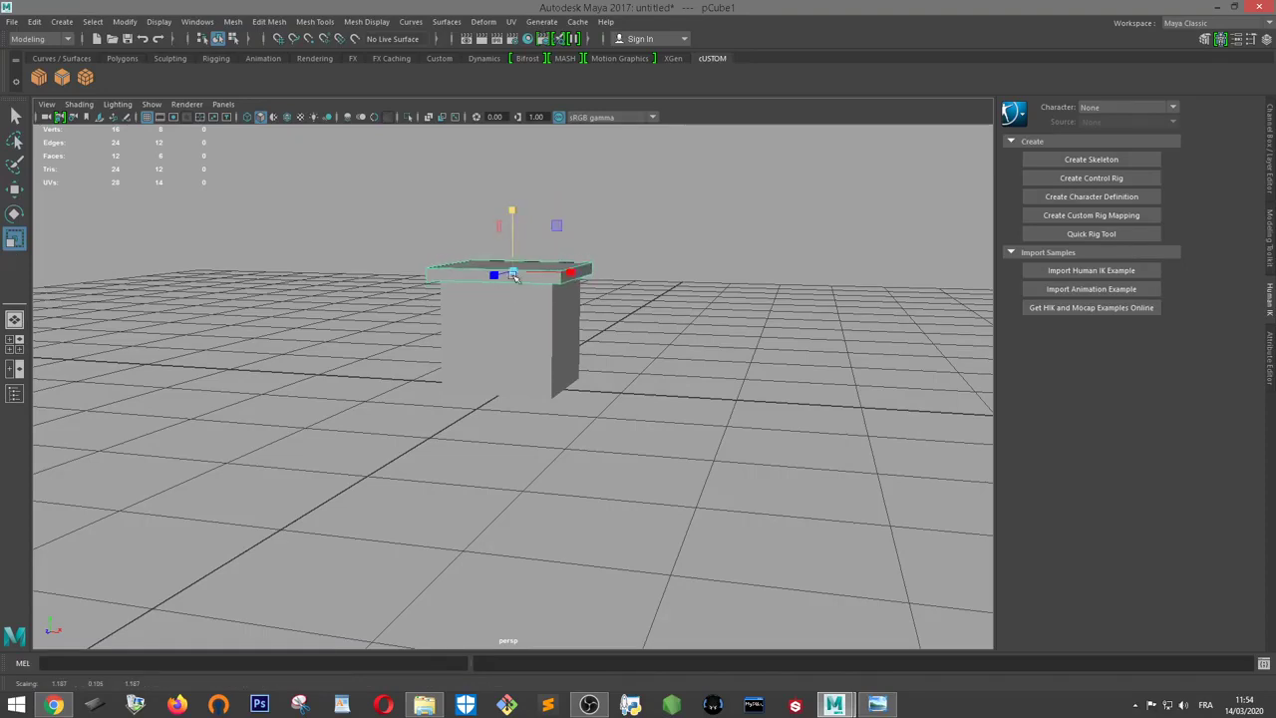
pyautogui.click(514, 317)
pyautogui.press('Delete')
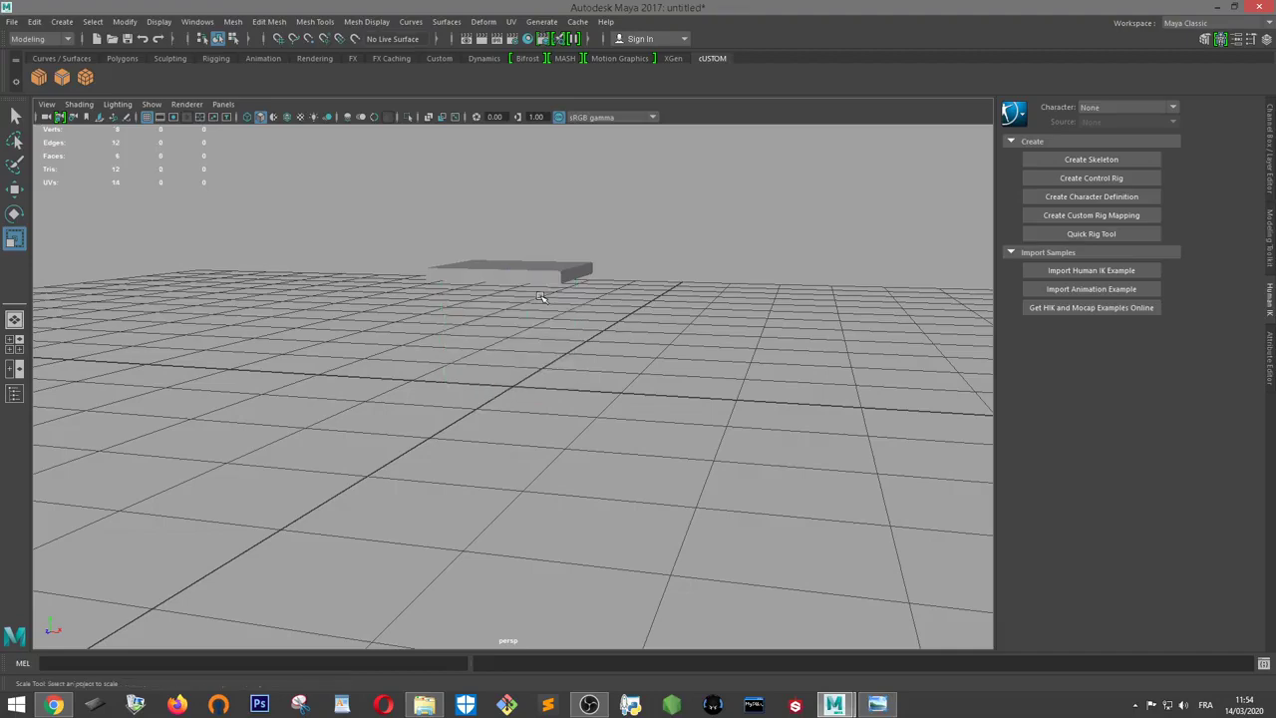
pyautogui.moveTo(538, 302)
pyautogui.keyDown('alt'); pyautogui.mouseDown()
pyautogui.moveTo(560, 321)
pyautogui.moveTo(576, 282)
pyautogui.moveTo(567, 296)
pyautogui.mouseUp(); pyautogui.keyUp('alt')
pyautogui.click(562, 322)
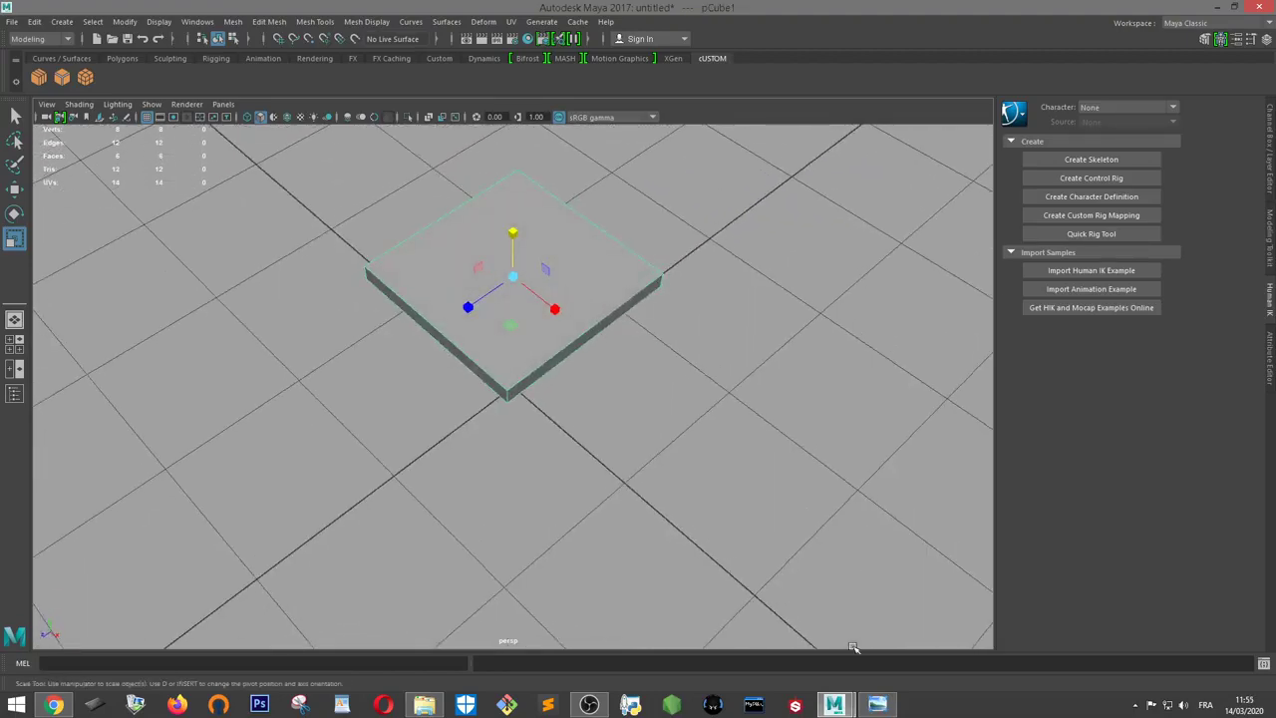
# Compare the slab against the chair reference photo, switching back and forth
pyautogui.click(877, 704)
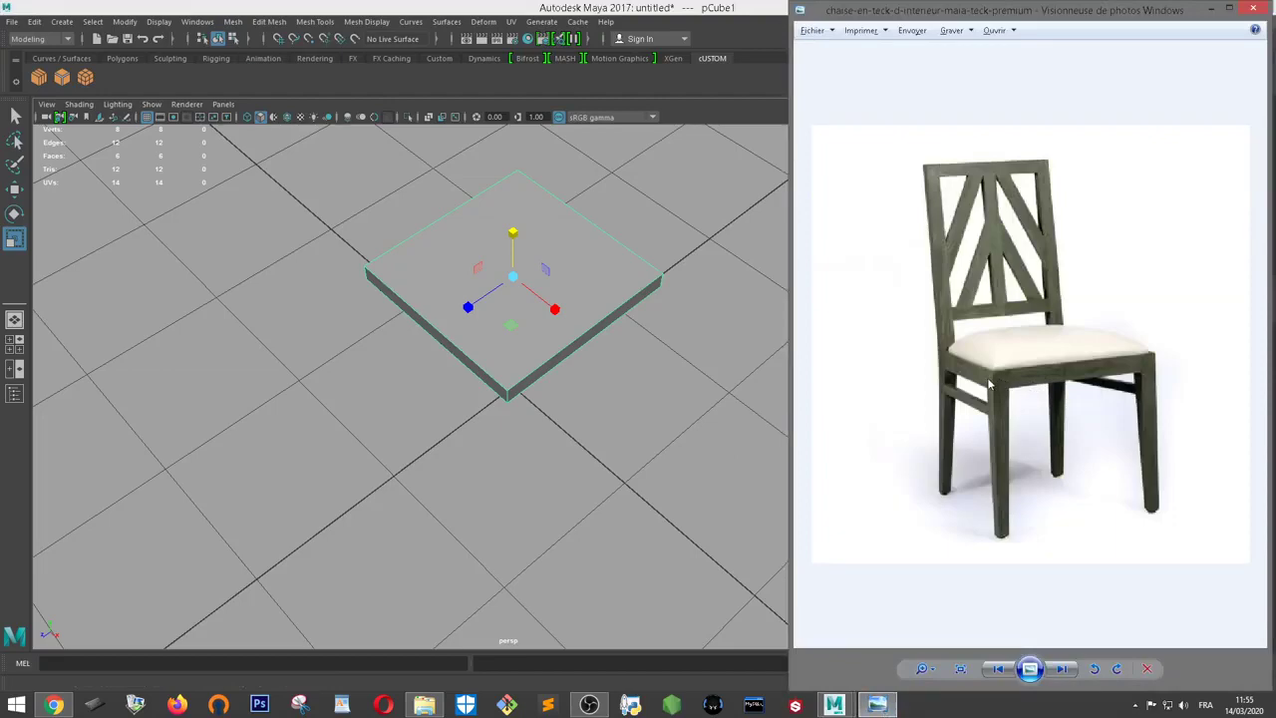
pyautogui.click(564, 321)
pyautogui.keyDown('alt'); pyautogui.moveTo(565, 320); pyautogui.dragTo(578, 319); pyautogui.keyUp('alt')
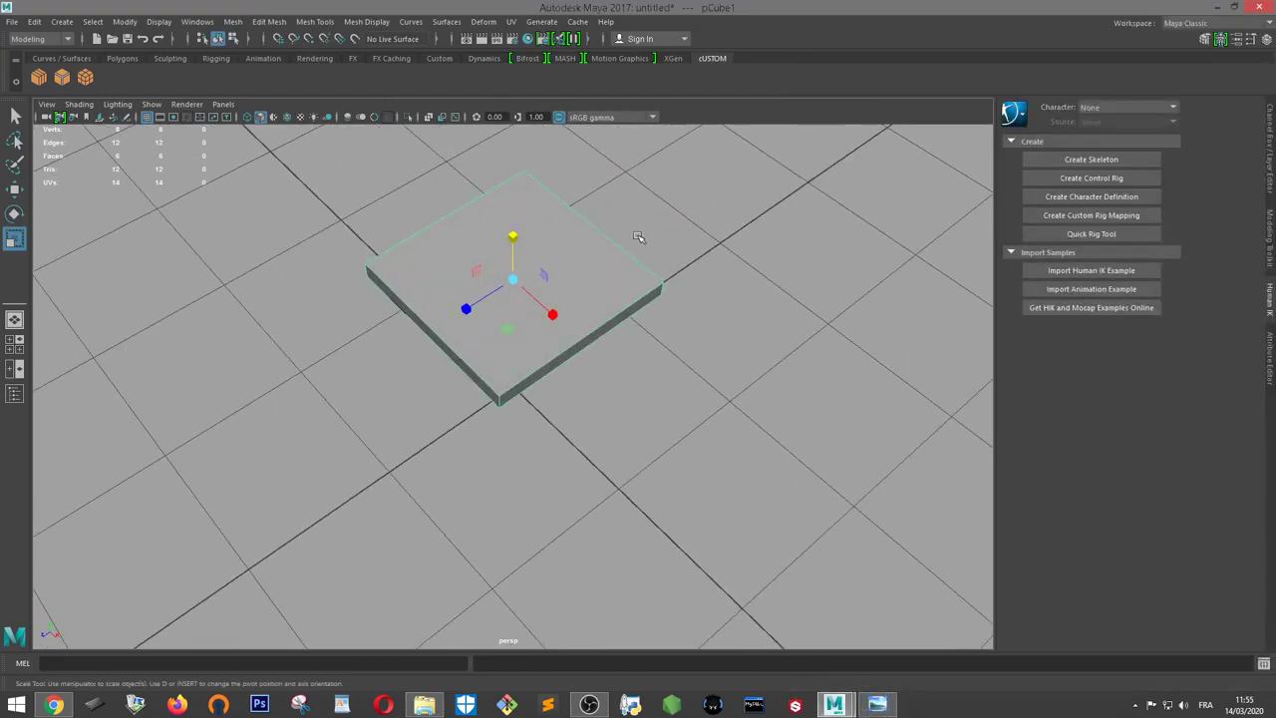
pyautogui.click(877, 705)
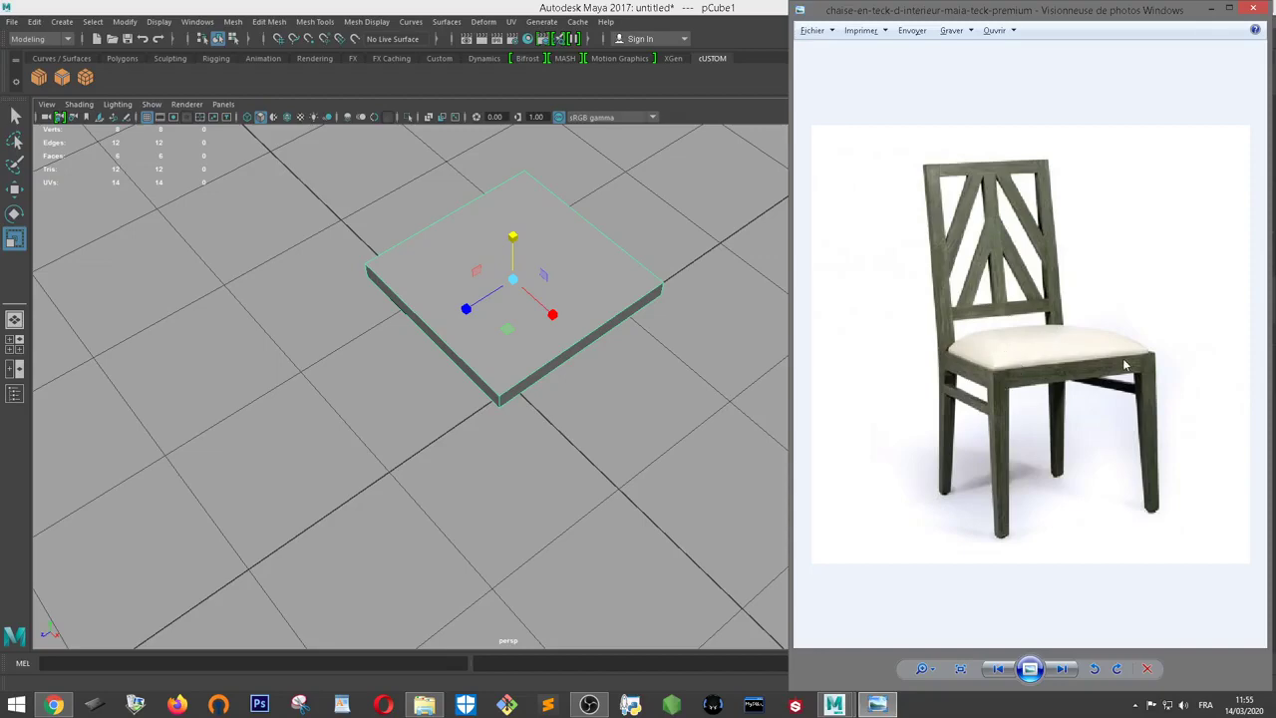
pyautogui.moveTo(519, 314)
pyautogui.keyDown('alt'); pyautogui.mouseDown()
pyautogui.moveTo(686, 288)
pyautogui.moveTo(618, 293)
pyautogui.mouseUp(); pyautogui.keyUp('alt')
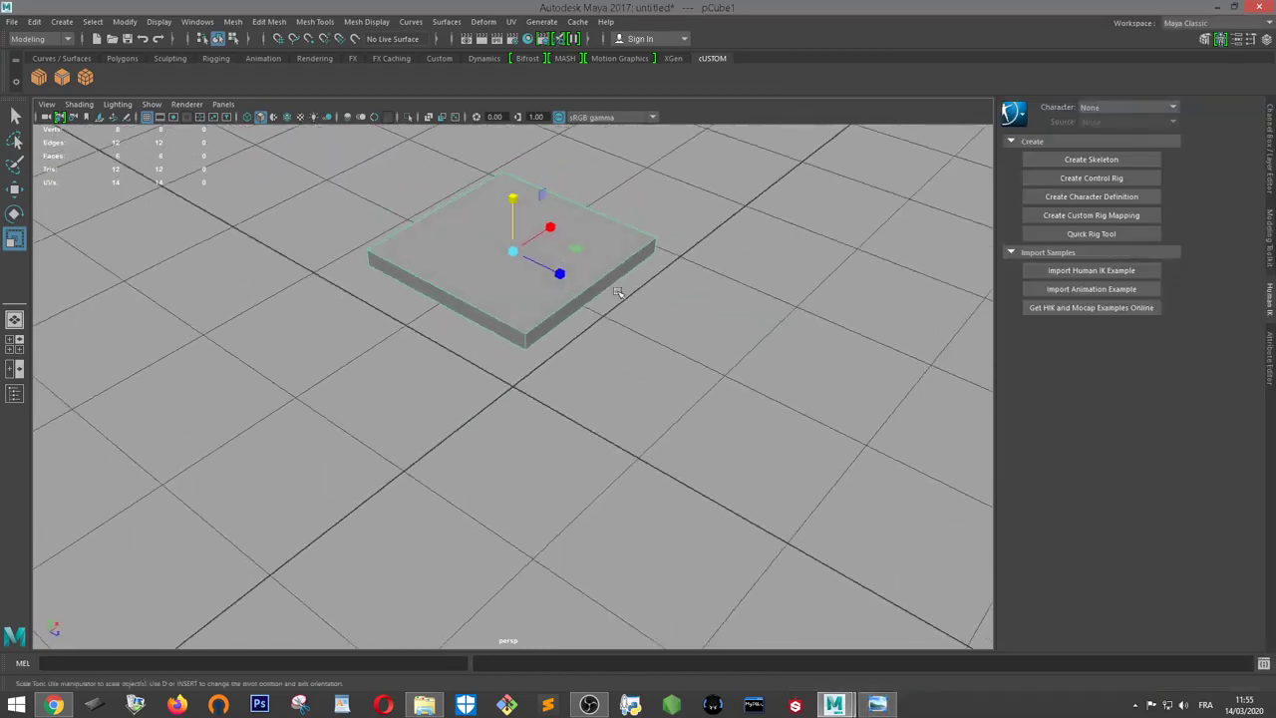
# Switch the slab to edge mode, select two opposite edges, and open the Modeling Toolkit
pyautogui.rightClick(499, 276)
pyautogui.click(500, 240)
pyautogui.click(464, 299)
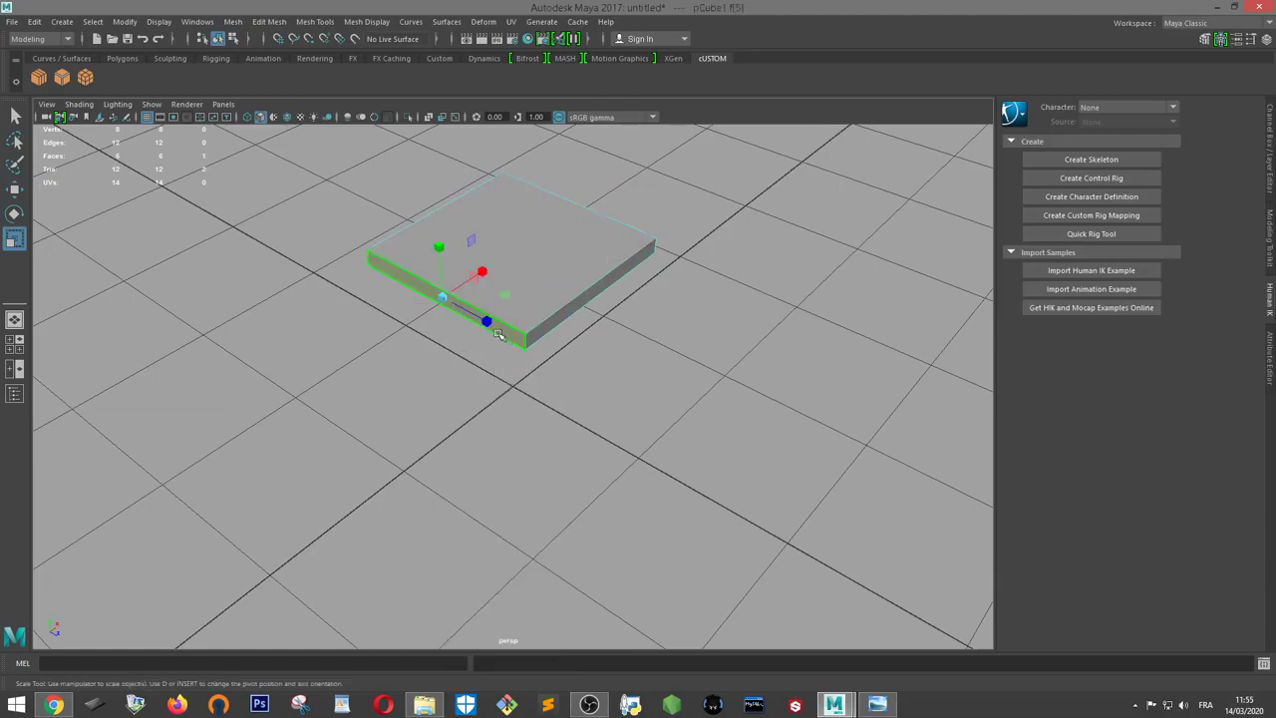
pyautogui.moveTo(638, 313)
pyautogui.keyDown('alt'); pyautogui.mouseDown()
pyautogui.moveTo(428, 299)
pyautogui.moveTo(516, 262)
pyautogui.moveTo(529, 285)
pyautogui.mouseUp(); pyautogui.keyUp('alt')
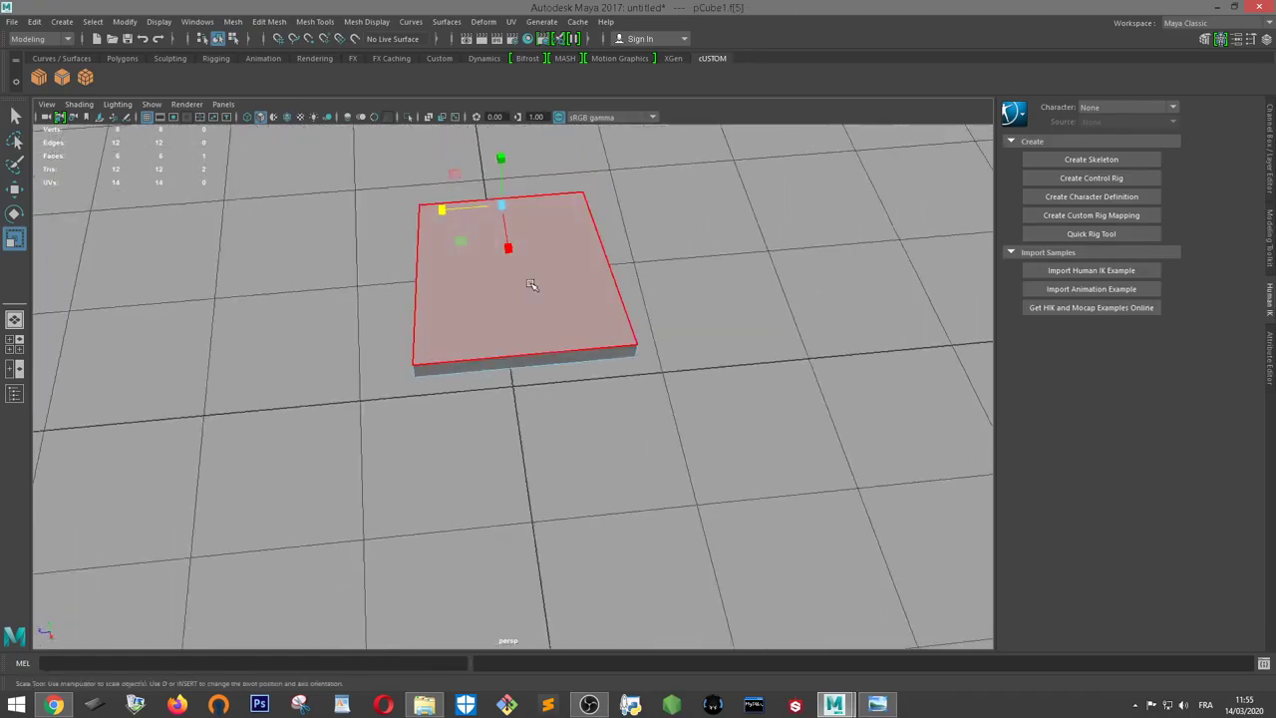
pyautogui.moveTo(539, 222); pyautogui.dragTo(608, 221, button='right')
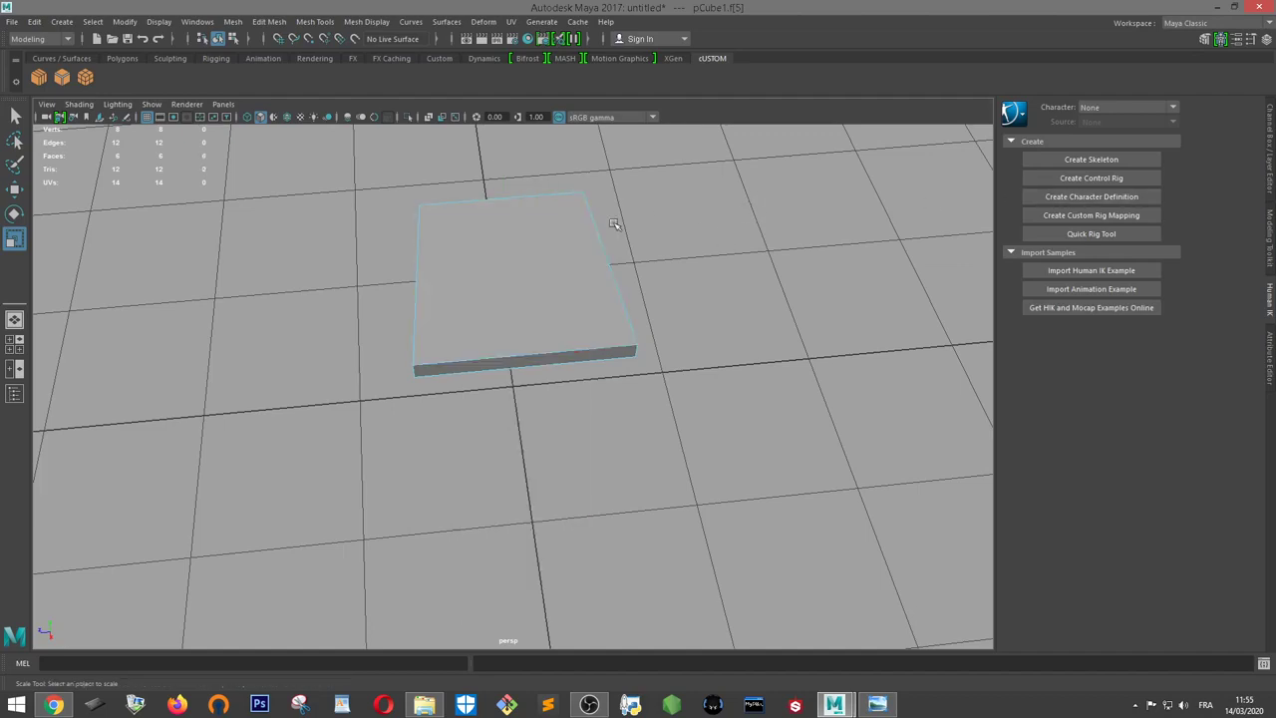
pyautogui.keyDown('alt'); pyautogui.moveTo(612, 222); pyautogui.dragTo(664, 233); pyautogui.keyUp('alt')
pyautogui.moveTo(555, 435); pyautogui.dragTo(638, 180)
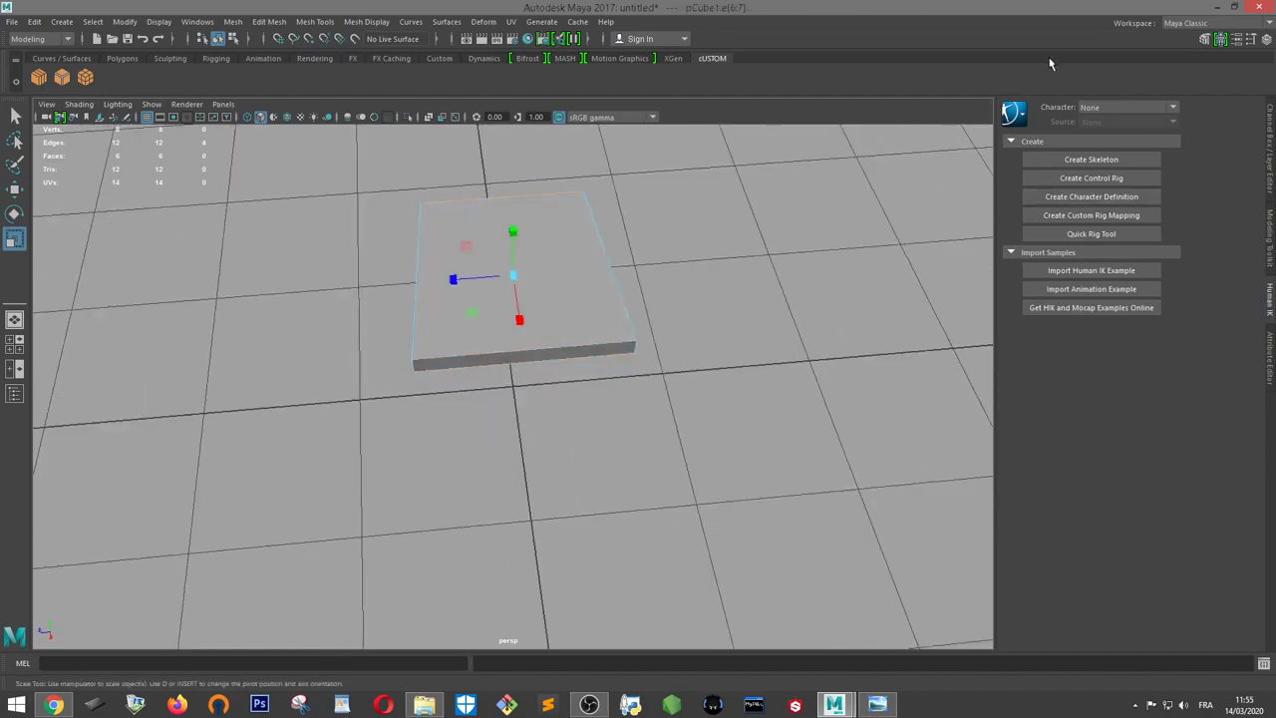
pyautogui.click(1204, 38)
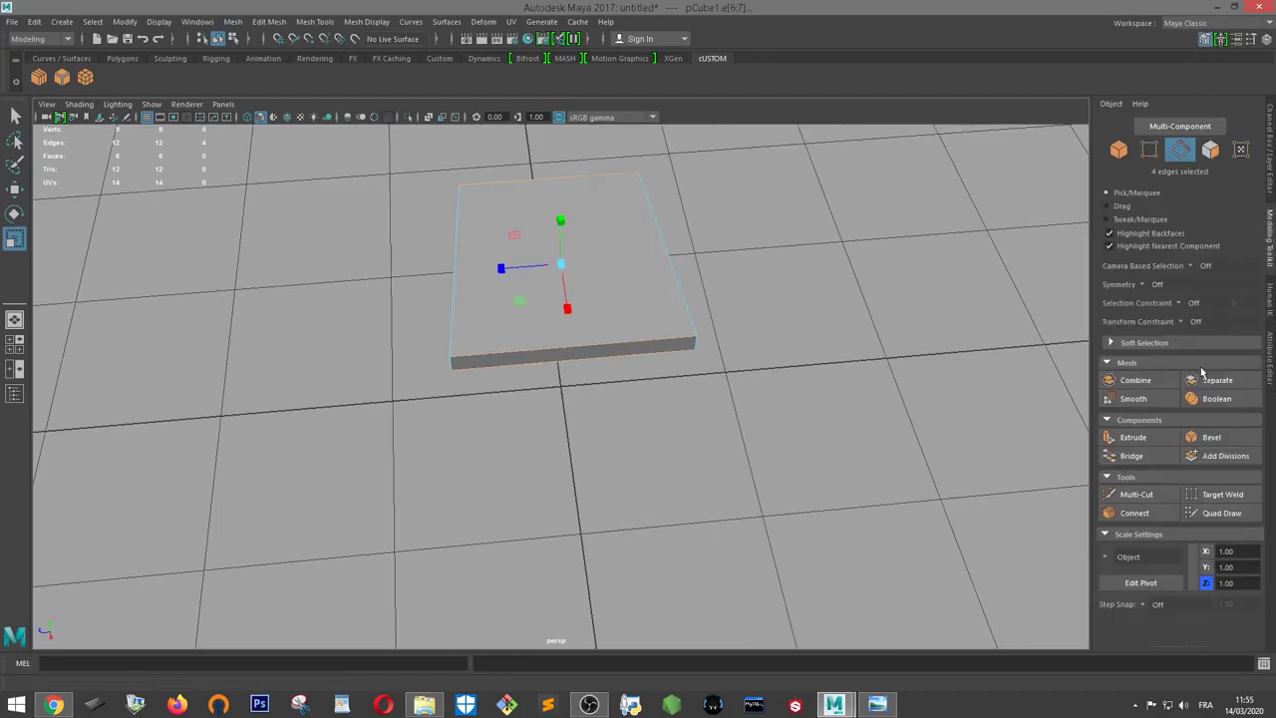
# Connect the two selected edges with a new edge loop splitting the seat slab
pyautogui.click(1143, 514)
pyautogui.press('r')
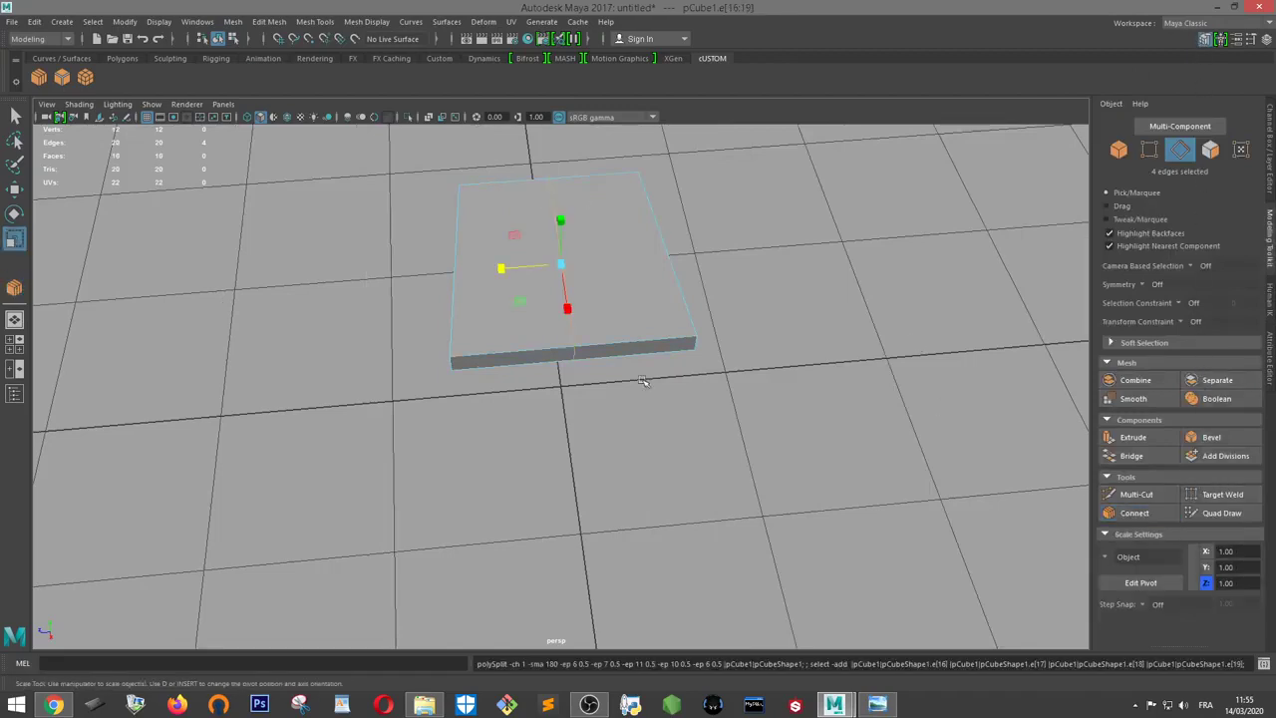
pyautogui.scroll(2, 543, 351)
pyautogui.click(579, 346)
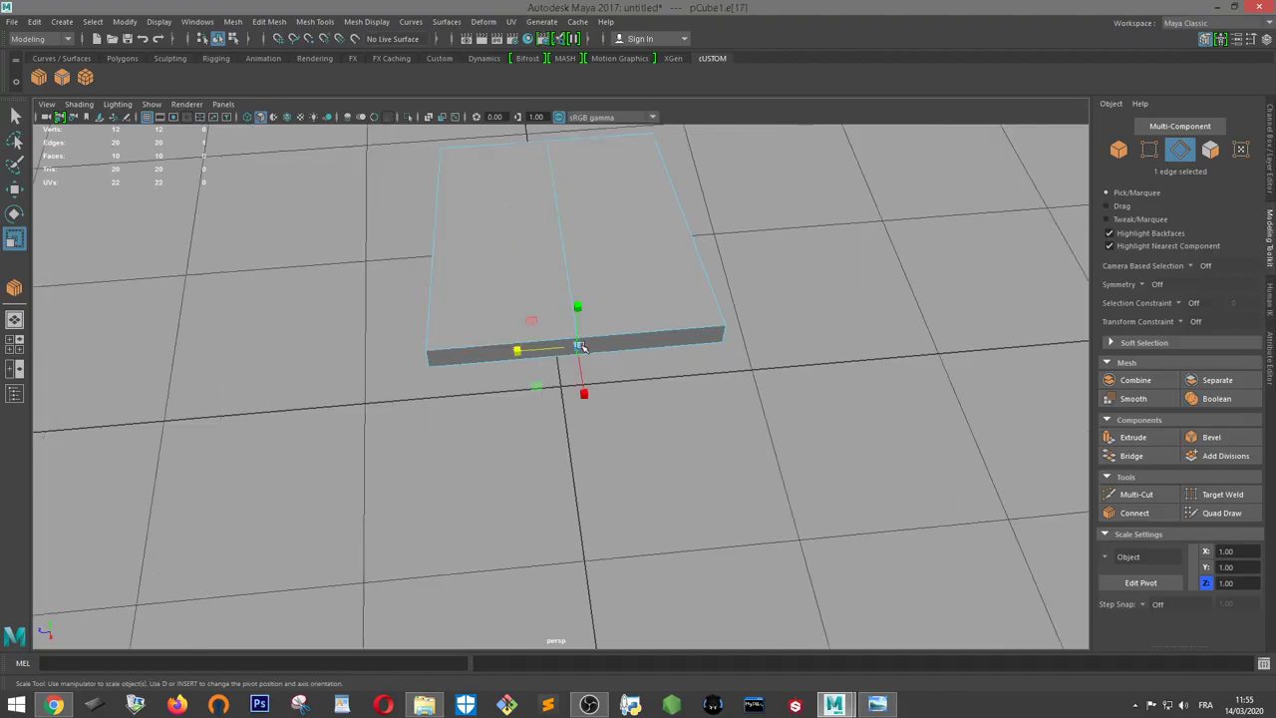
pyautogui.moveTo(579, 346)
pyautogui.keyDown('alt'); pyautogui.mouseDown()
pyautogui.moveTo(530, 266)
pyautogui.moveTo(769, 276)
pyautogui.moveTo(689, 242)
pyautogui.mouseUp(); pyautogui.keyUp('alt')
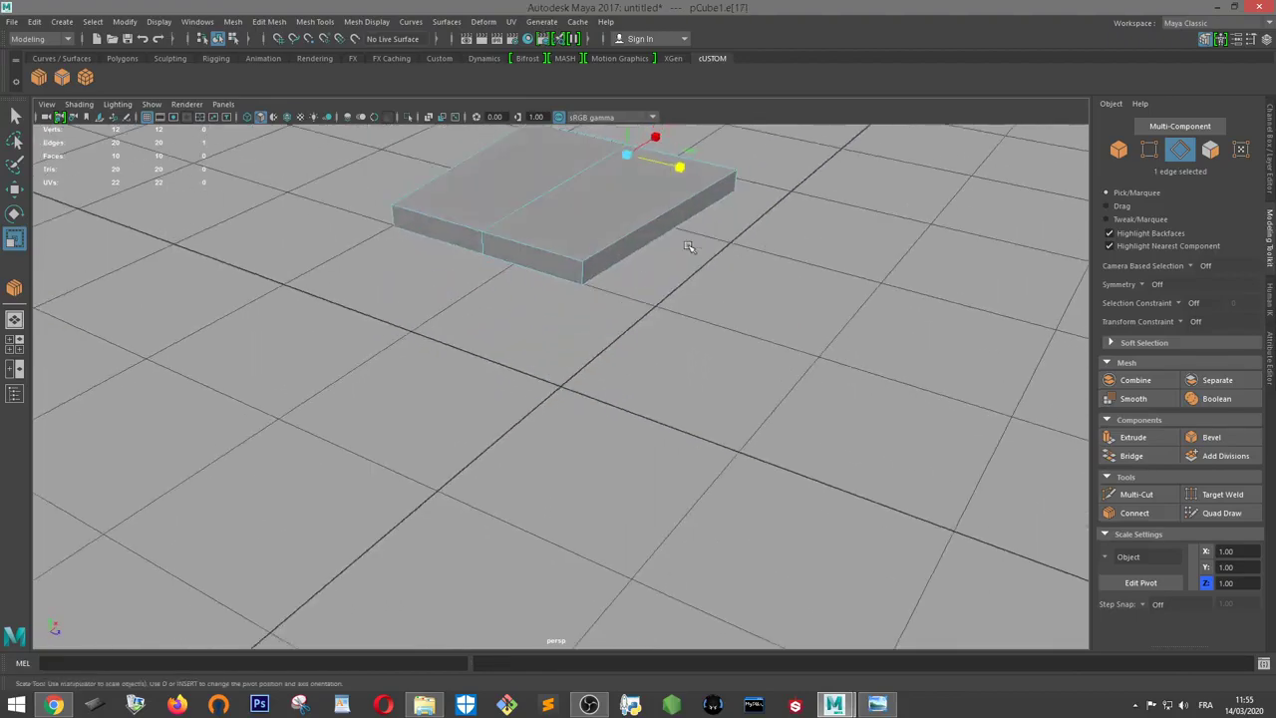
pyautogui.keyDown('shift'); pyautogui.click(482, 245); pyautogui.keyUp('shift')
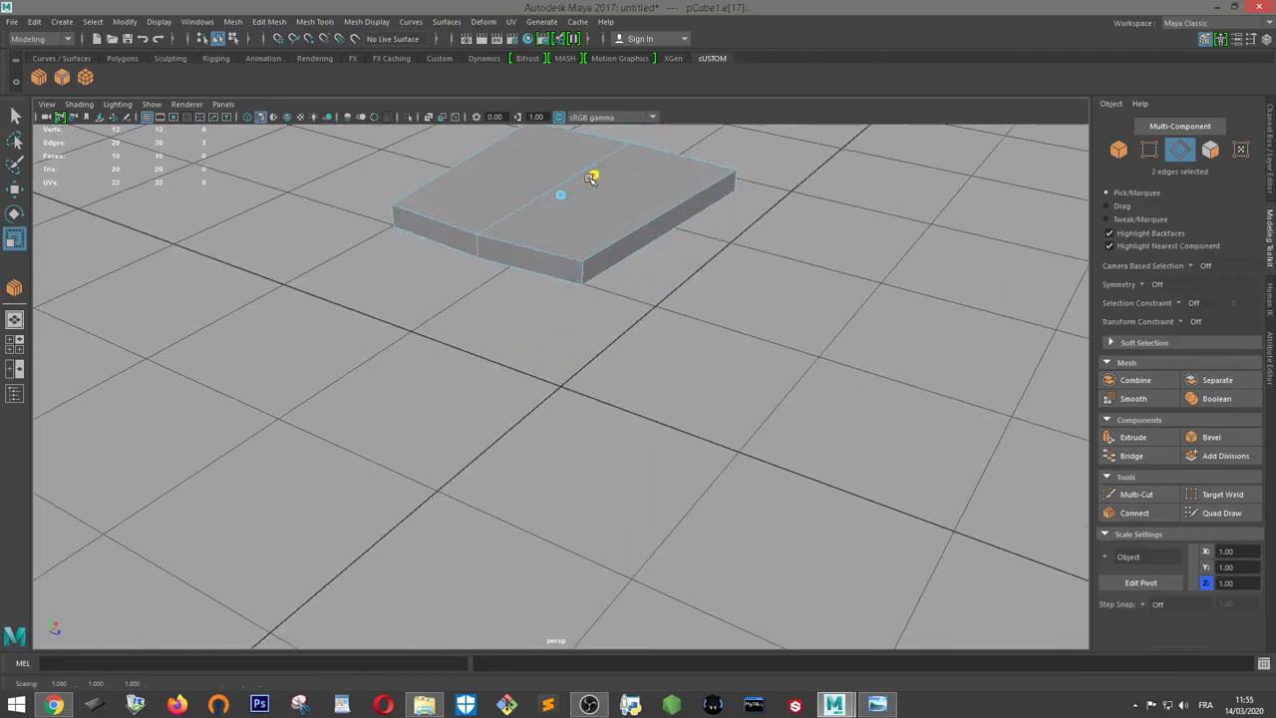
pyautogui.moveTo(724, 205)
pyautogui.keyDown('alt'); pyautogui.mouseDown()
pyautogui.moveTo(632, 228)
pyautogui.moveTo(472, 229)
pyautogui.moveTo(666, 286)
pyautogui.moveTo(584, 276)
pyautogui.moveTo(698, 349)
pyautogui.mouseUp(); pyautogui.keyUp('alt')
# Check the photo, then slide edge e[17] along X to about 0.62
pyautogui.click(877, 705)
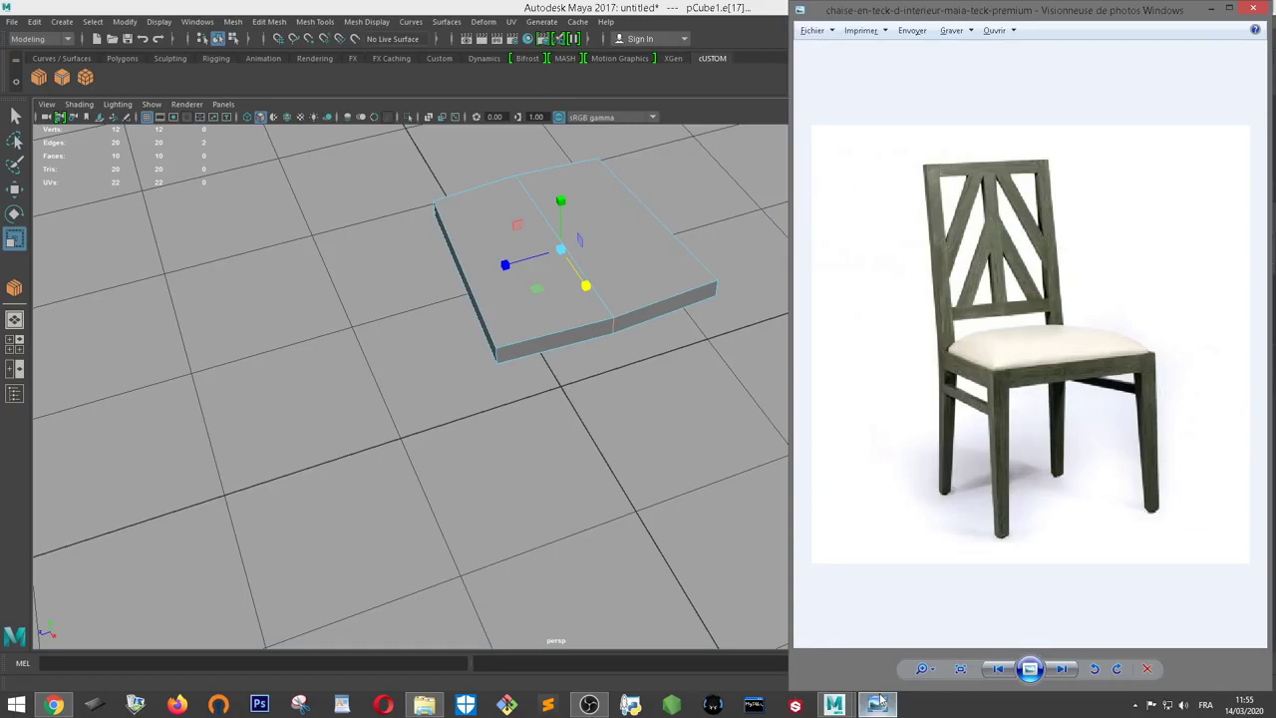
pyautogui.click(616, 327)
pyautogui.press('w')
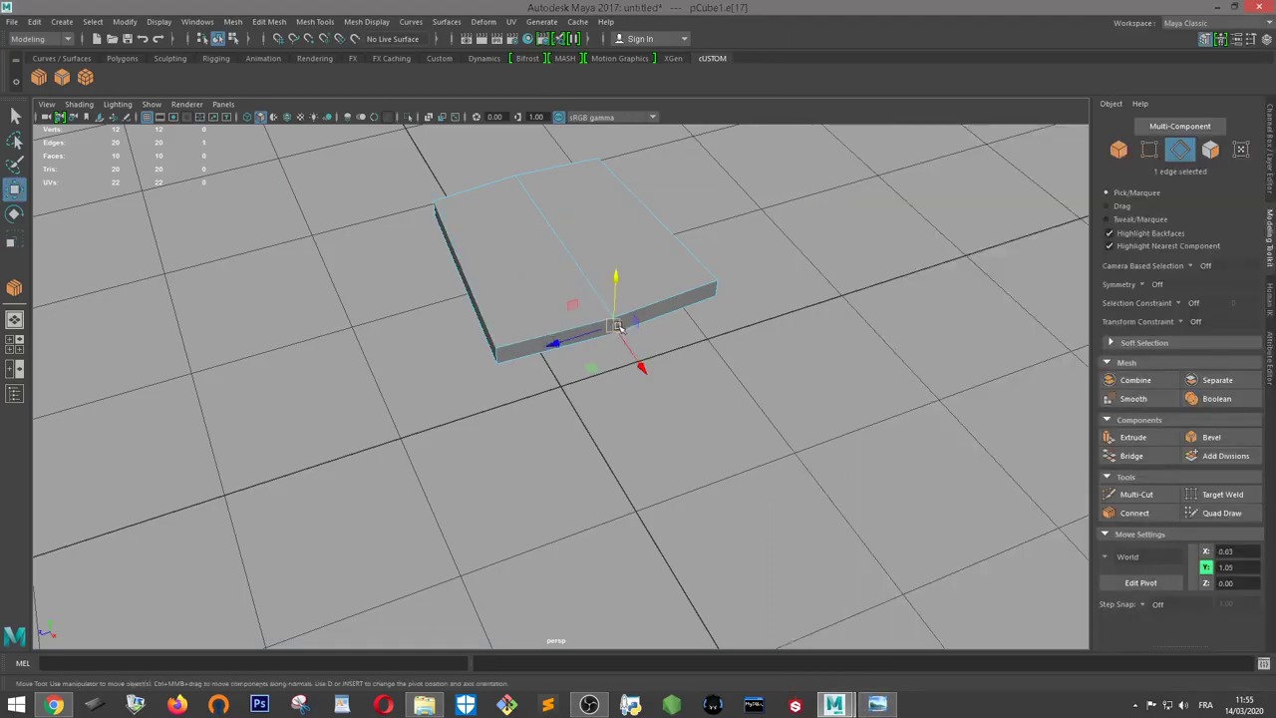
pyautogui.click(628, 325)
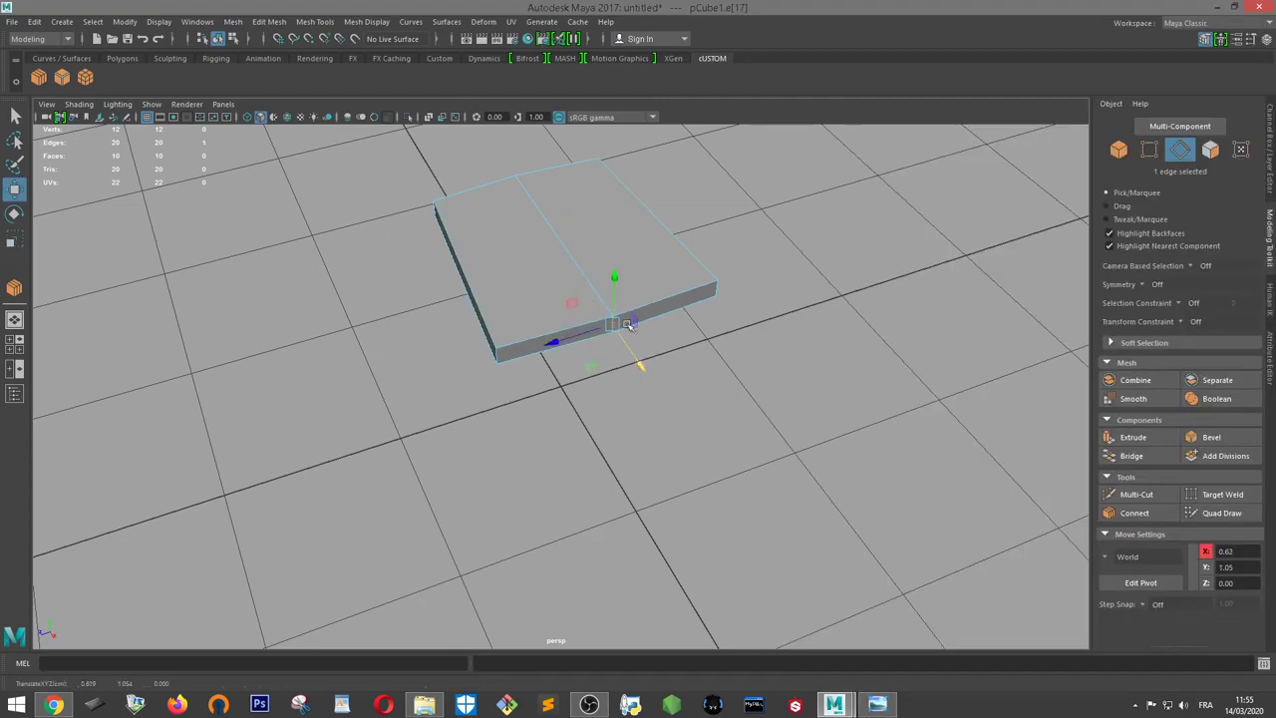
pyautogui.keyDown('alt'); pyautogui.moveTo(628, 325); pyautogui.dragTo(689, 305); pyautogui.keyUp('alt')
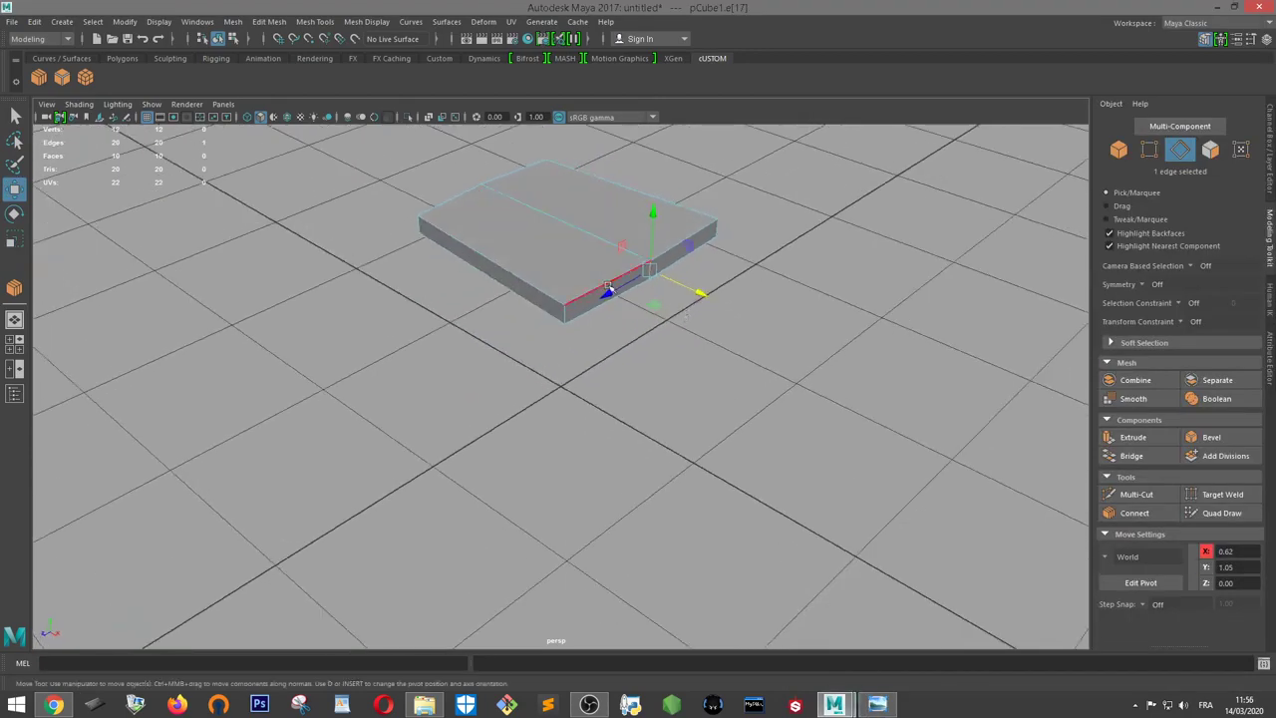
pyautogui.scroll(-3, 608, 287)
pyautogui.click(877, 705)
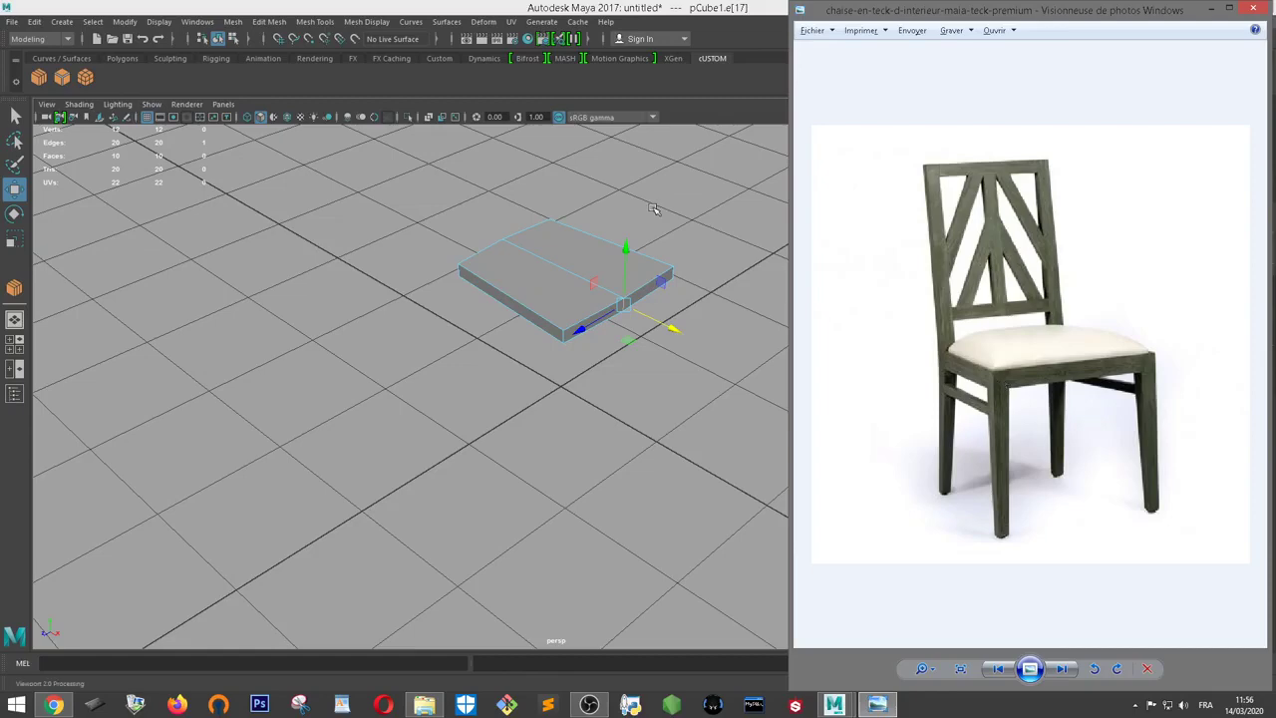
# Select both top faces of the slab and raise them slightly in Y
pyautogui.click(554, 245)
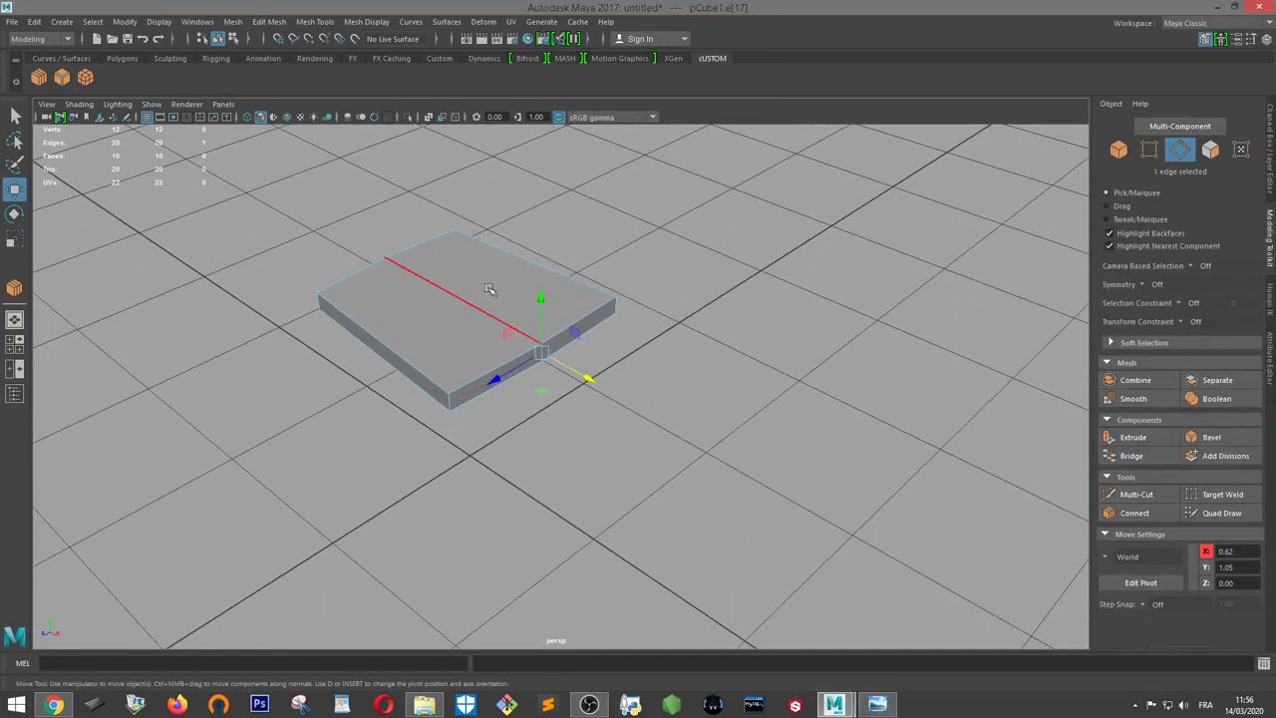
pyautogui.moveTo(503, 287); pyautogui.dragTo(498, 317, button='right')
pyautogui.click(526, 299)
pyautogui.keyDown('shift'); pyautogui.click(441, 319); pyautogui.keyUp('shift')
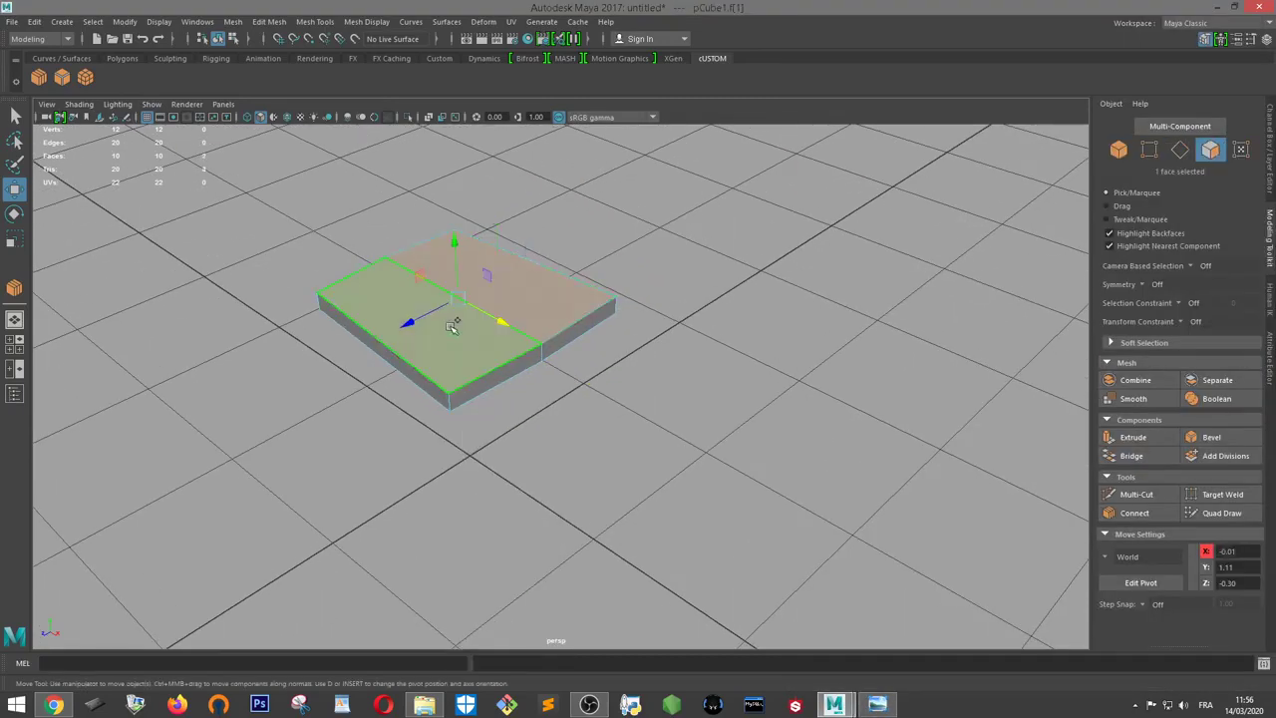
pyautogui.moveTo(558, 336)
pyautogui.keyDown('alt'); pyautogui.mouseDown()
pyautogui.moveTo(486, 198)
pyautogui.moveTo(463, 196)
pyautogui.mouseUp(); pyautogui.keyUp('alt')
pyautogui.keyDown('alt'); pyautogui.moveTo(649, 265); pyautogui.dragTo(661, 296); pyautogui.keyUp('alt')
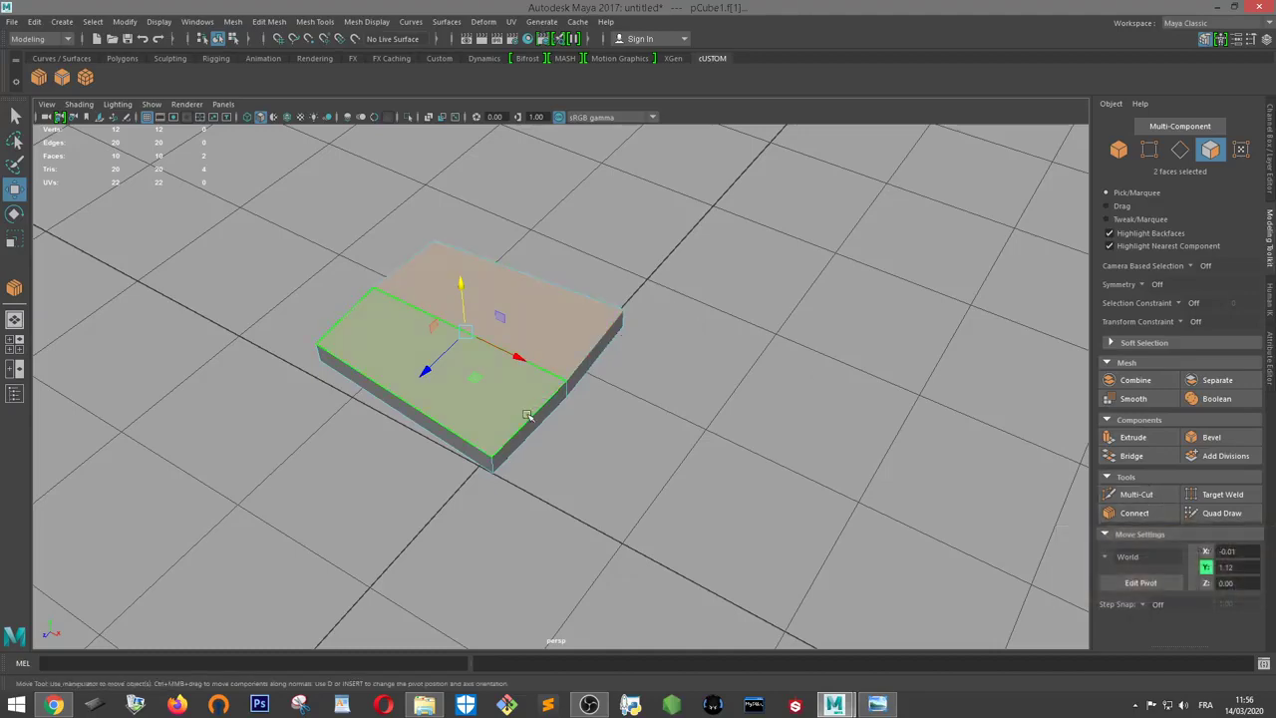
# Select the slab's side faces, including the front-right and front-left faces
pyautogui.click(520, 447)
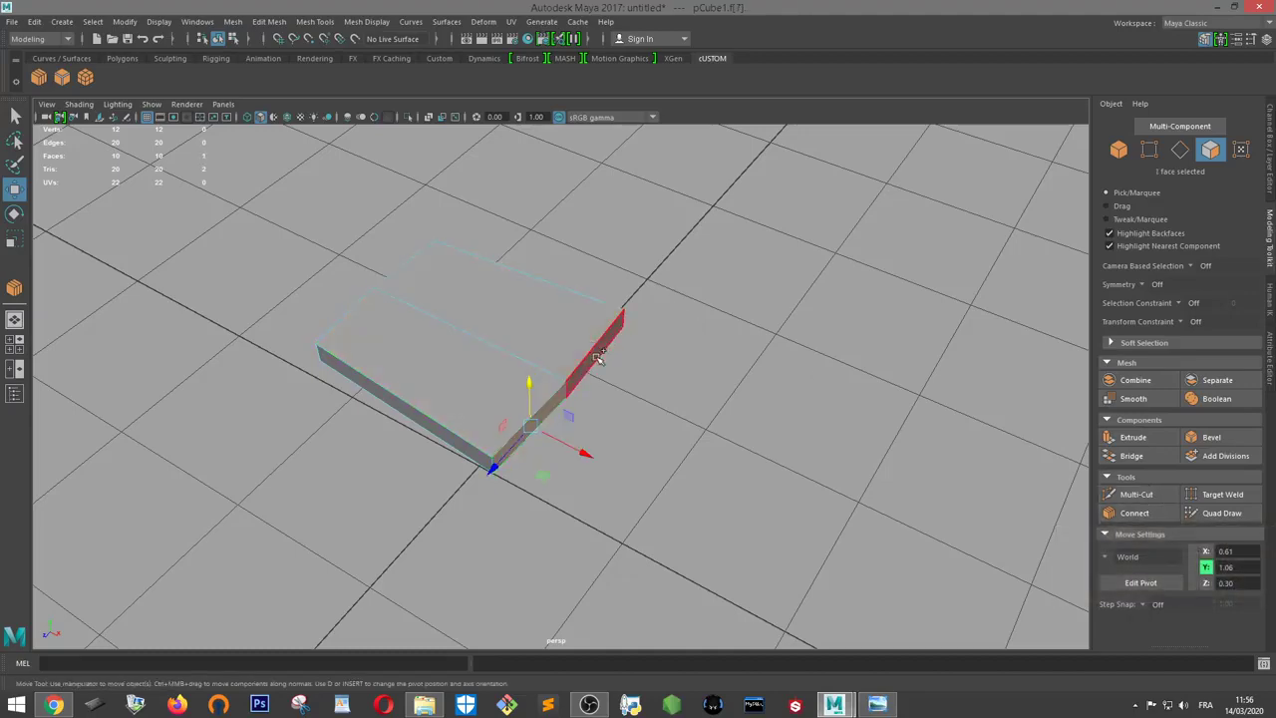
pyautogui.hotkey('ctrl', 'z')
pyautogui.keyDown('alt'); pyautogui.moveTo(596, 356); pyautogui.dragTo(635, 408); pyautogui.keyUp('alt')
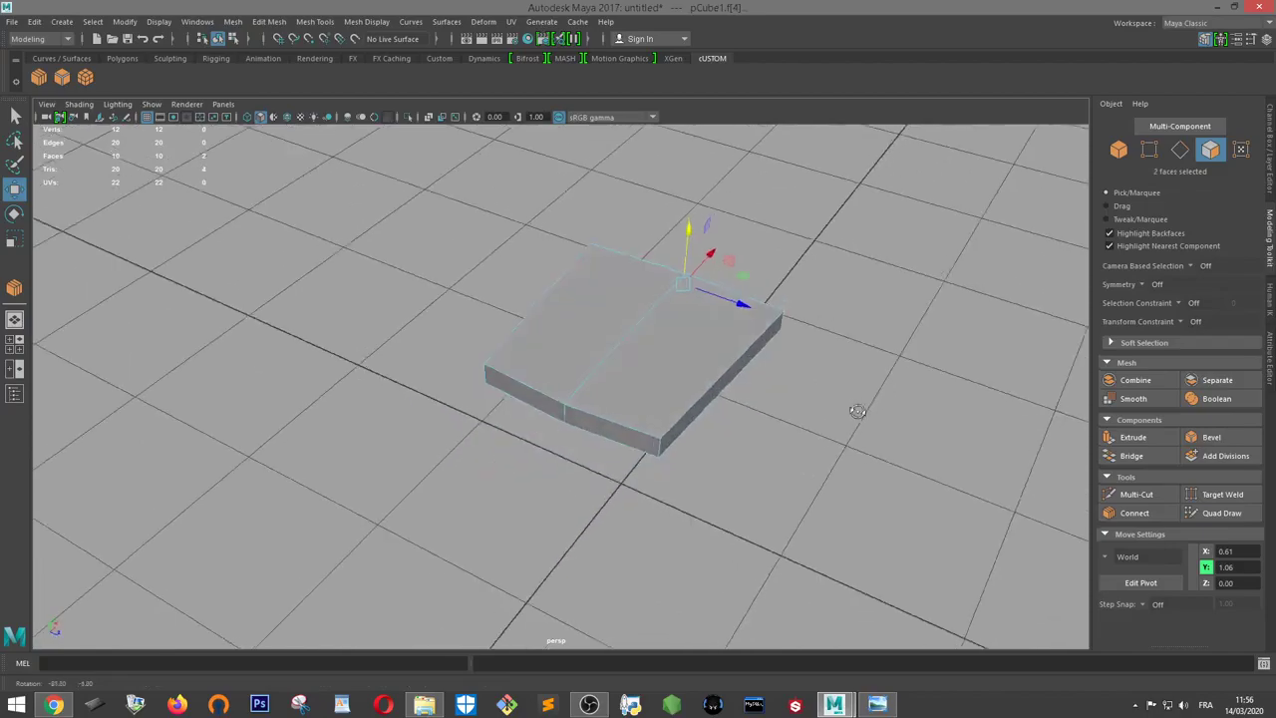
pyautogui.keyDown('shift'); pyautogui.click(626, 437); pyautogui.keyUp('shift')
pyautogui.keyDown('shift'); pyautogui.click(536, 404); pyautogui.keyUp('shift')
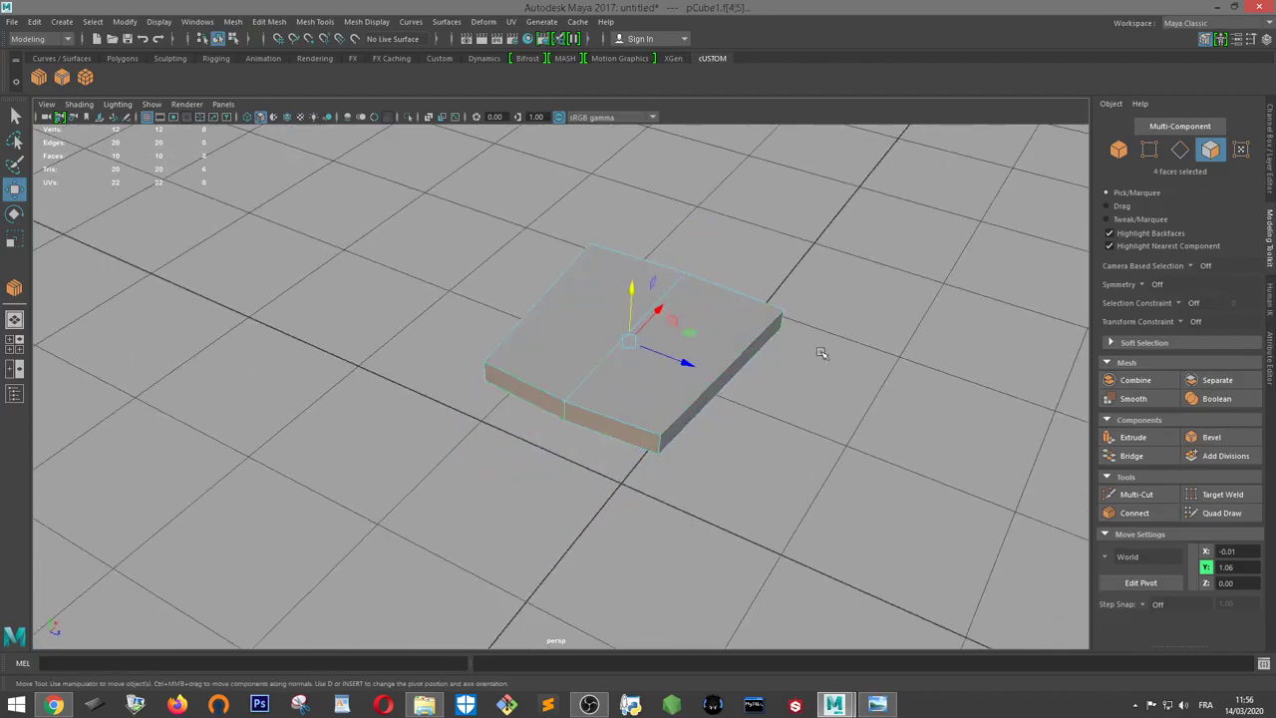
pyautogui.keyDown('alt'); pyautogui.moveTo(820, 353); pyautogui.dragTo(638, 344); pyautogui.keyUp('alt')
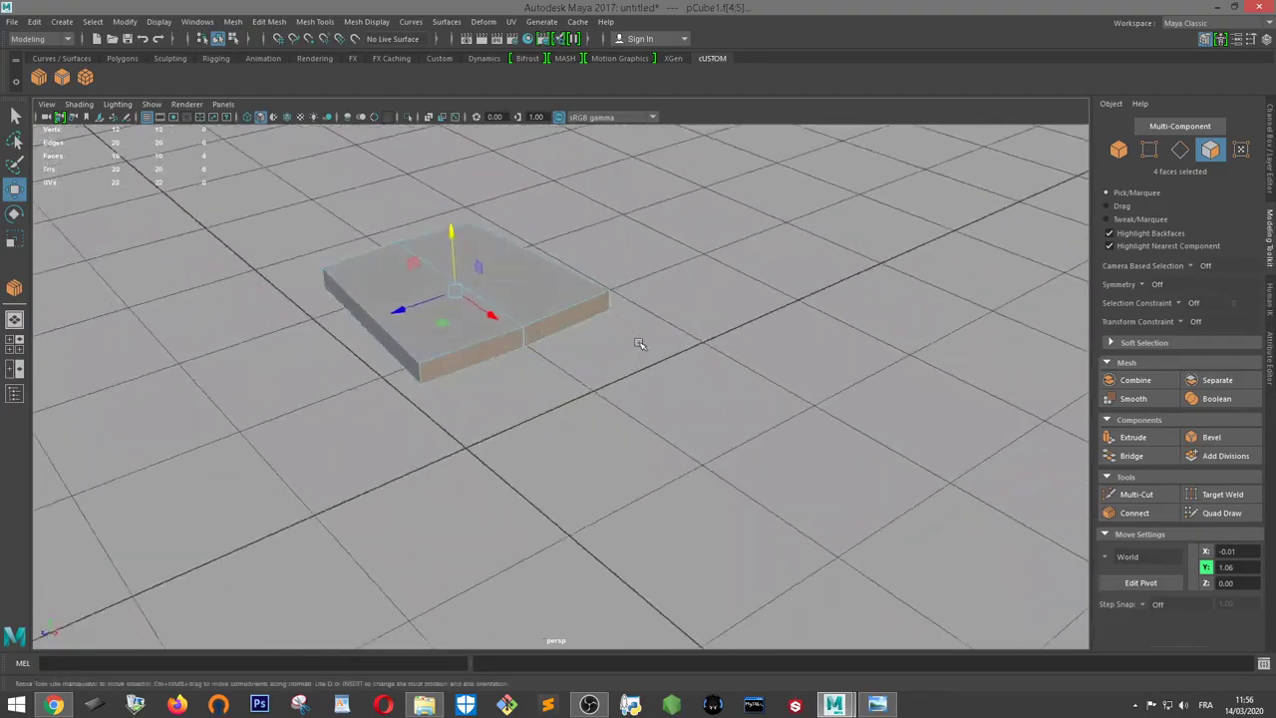
# Extrude the side faces, undo the overlong pull, and scale them outward along X
pyautogui.click(1136, 444)
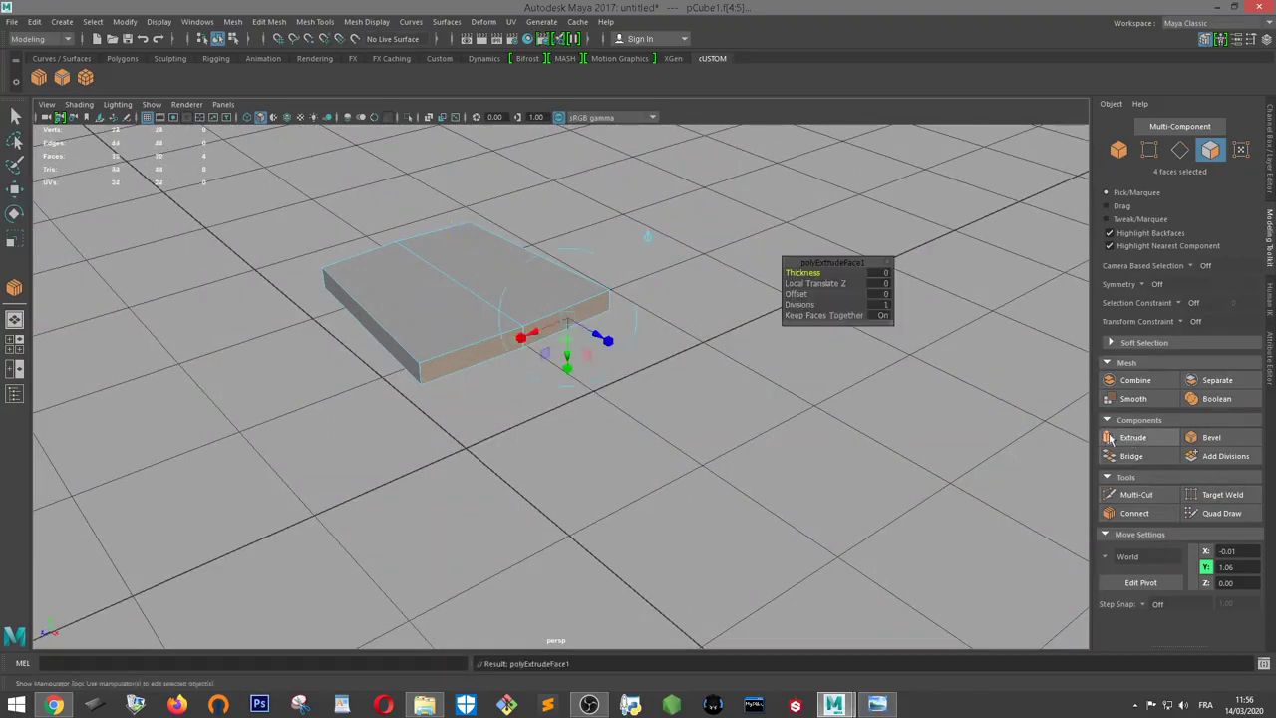
pyautogui.moveTo(635, 348)
pyautogui.keyDown('alt'); pyautogui.mouseDown()
pyautogui.moveTo(630, 370)
pyautogui.moveTo(714, 381)
pyautogui.moveTo(675, 385)
pyautogui.moveTo(664, 339)
pyautogui.moveTo(681, 340)
pyautogui.mouseUp(); pyautogui.keyUp('alt')
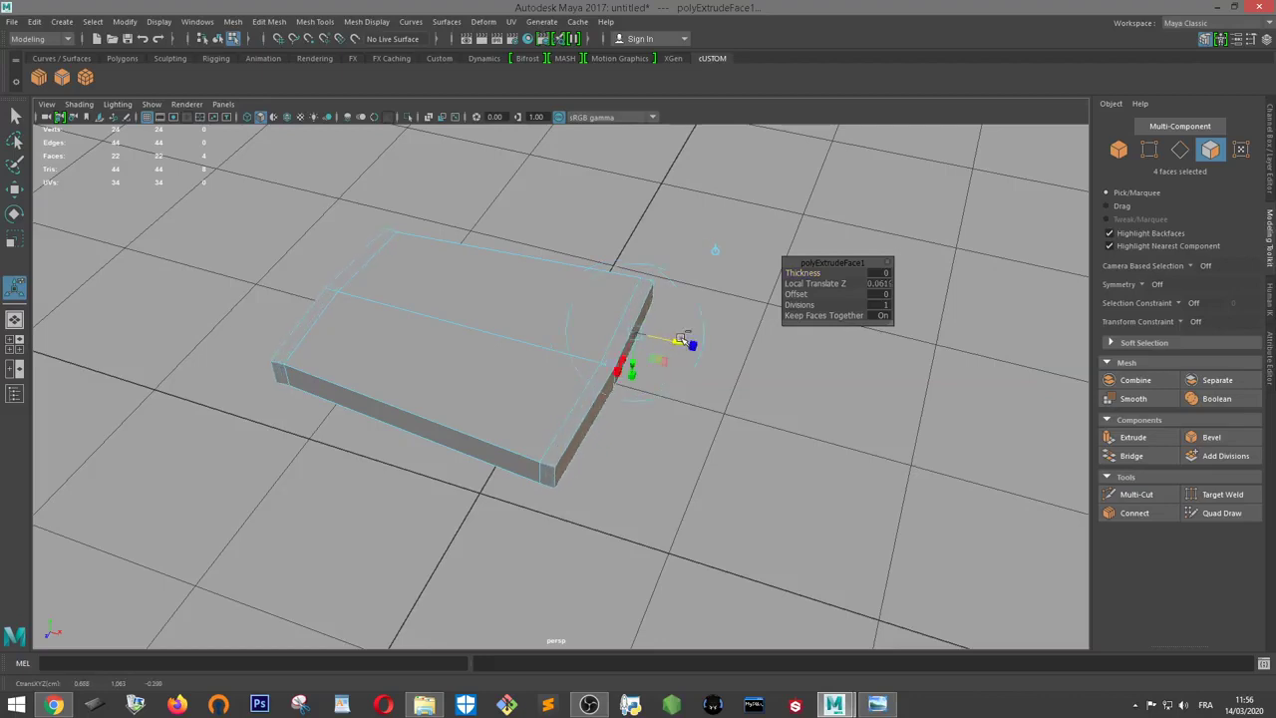
pyautogui.hotkey('ctrl', 'z')
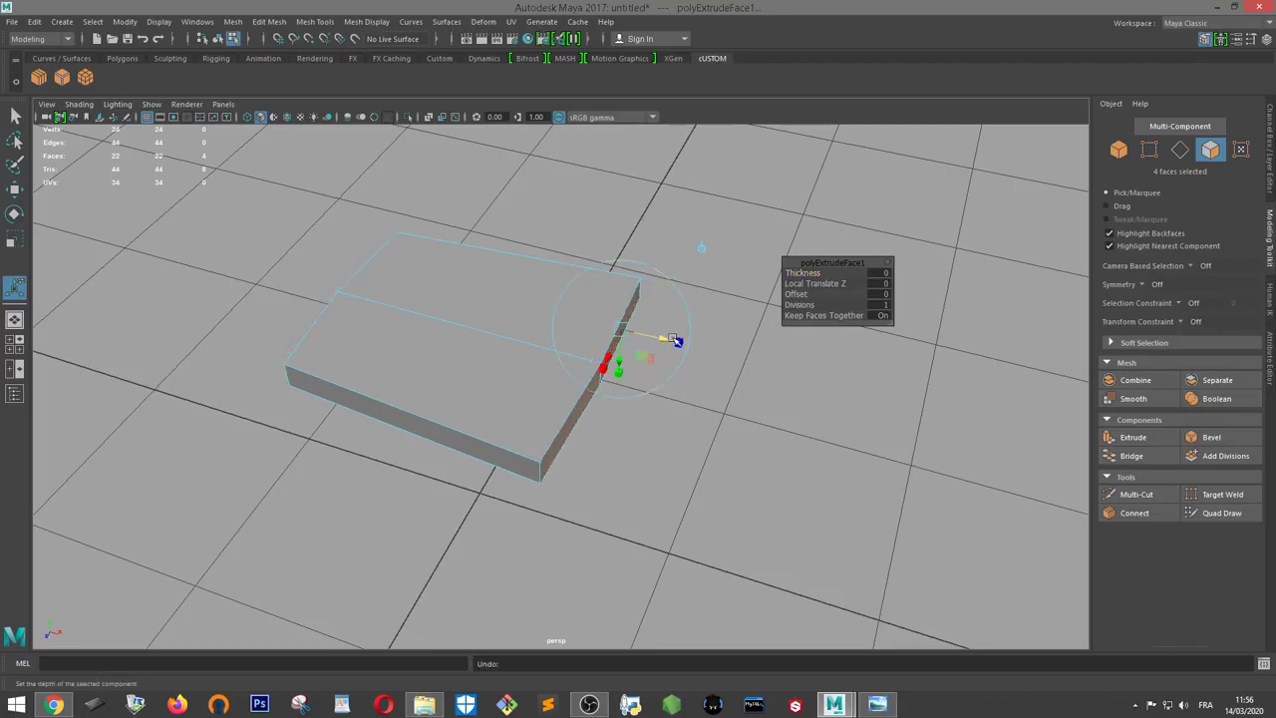
pyautogui.press('r')
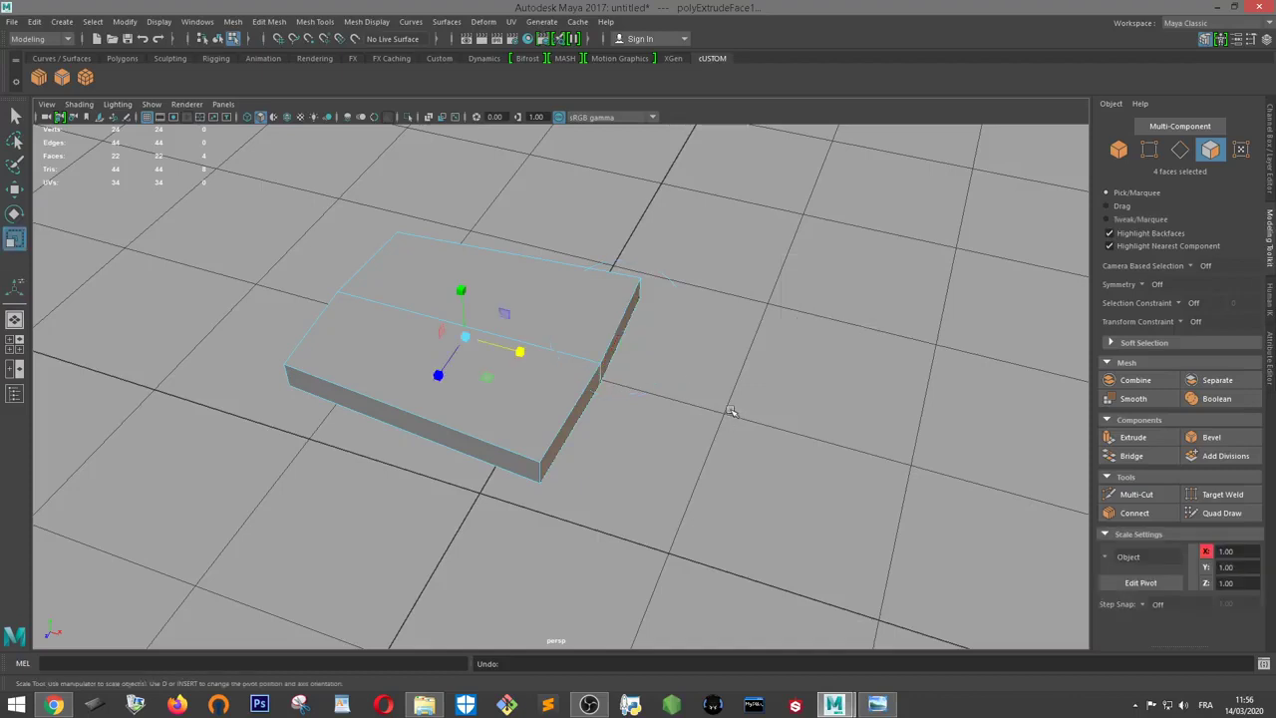
pyautogui.keyDown('alt'); pyautogui.moveTo(731, 411); pyautogui.dragTo(764, 392); pyautogui.keyUp('alt')
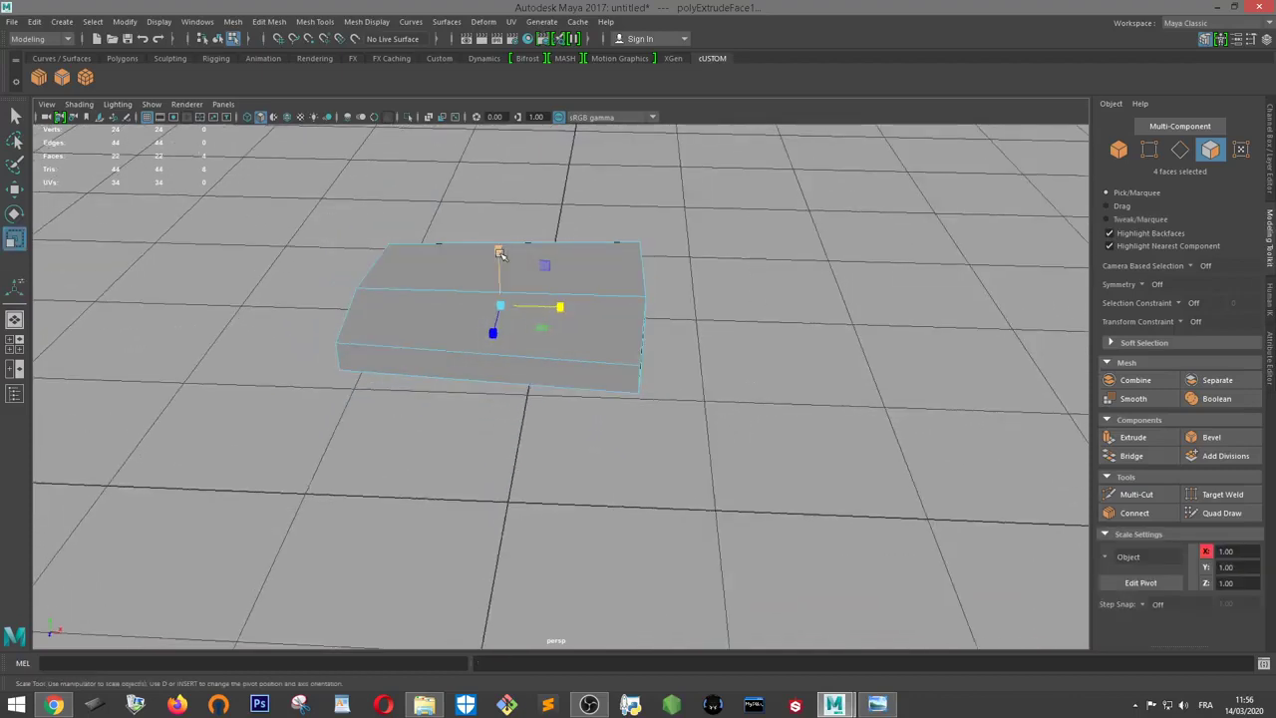
pyautogui.moveTo(500, 253); pyautogui.dragTo(497, 249)
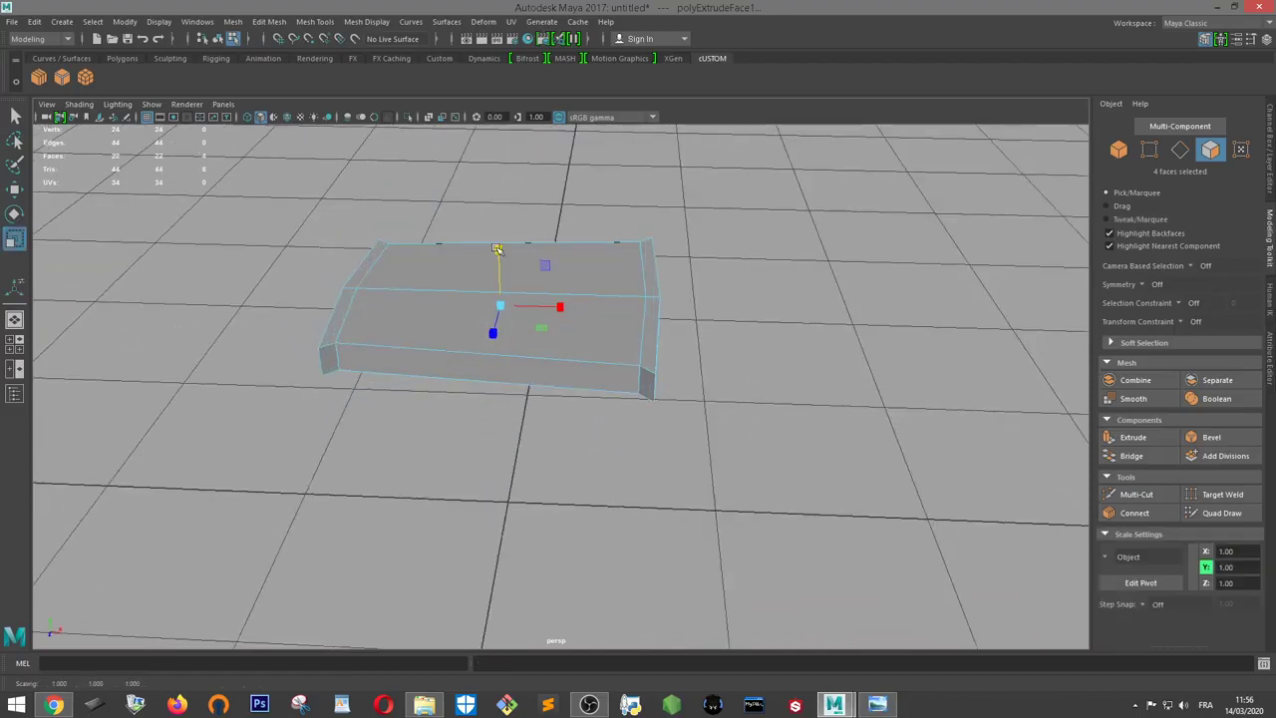
pyautogui.moveTo(559, 306)
pyautogui.mouseDown()
pyautogui.moveTo(707, 328)
pyautogui.moveTo(752, 351)
pyautogui.moveTo(704, 290)
pyautogui.moveTo(550, 294)
pyautogui.moveTo(640, 335)
pyautogui.moveTo(488, 248)
pyautogui.mouseUp()
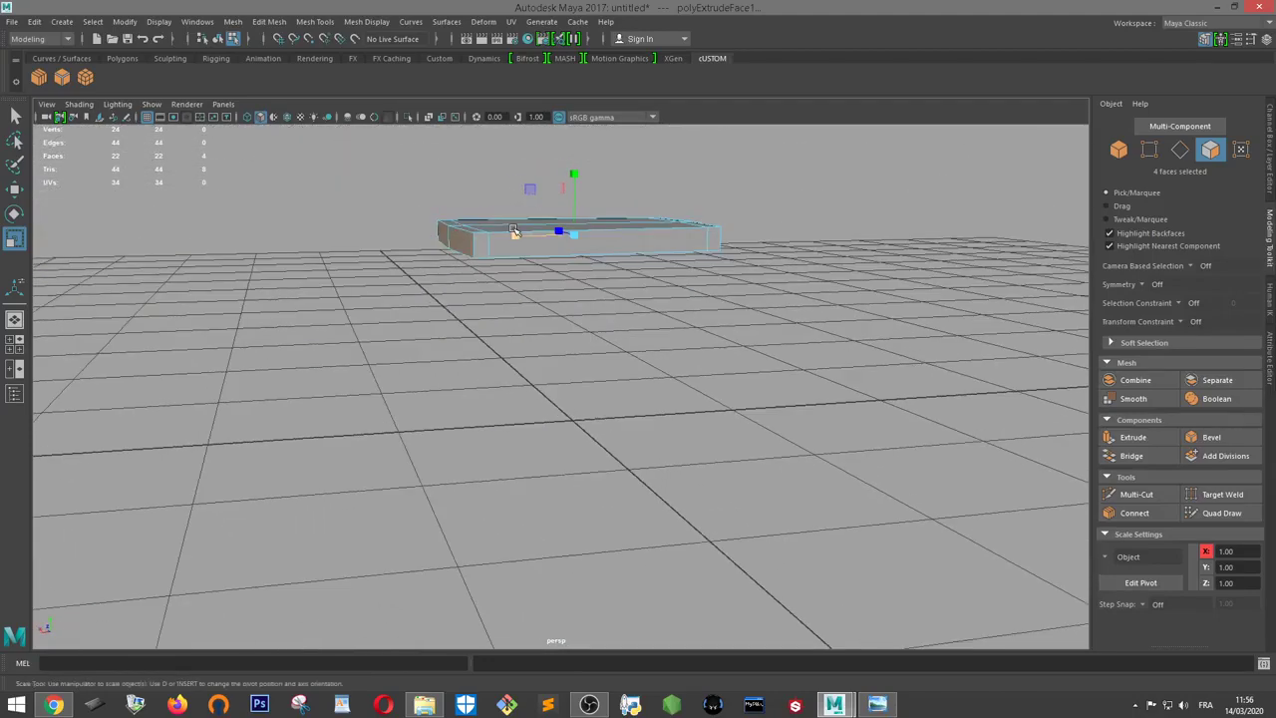
# Select the slab's front, right end, and other side faces
pyautogui.moveTo(569, 233); pyautogui.dragTo(690, 242)
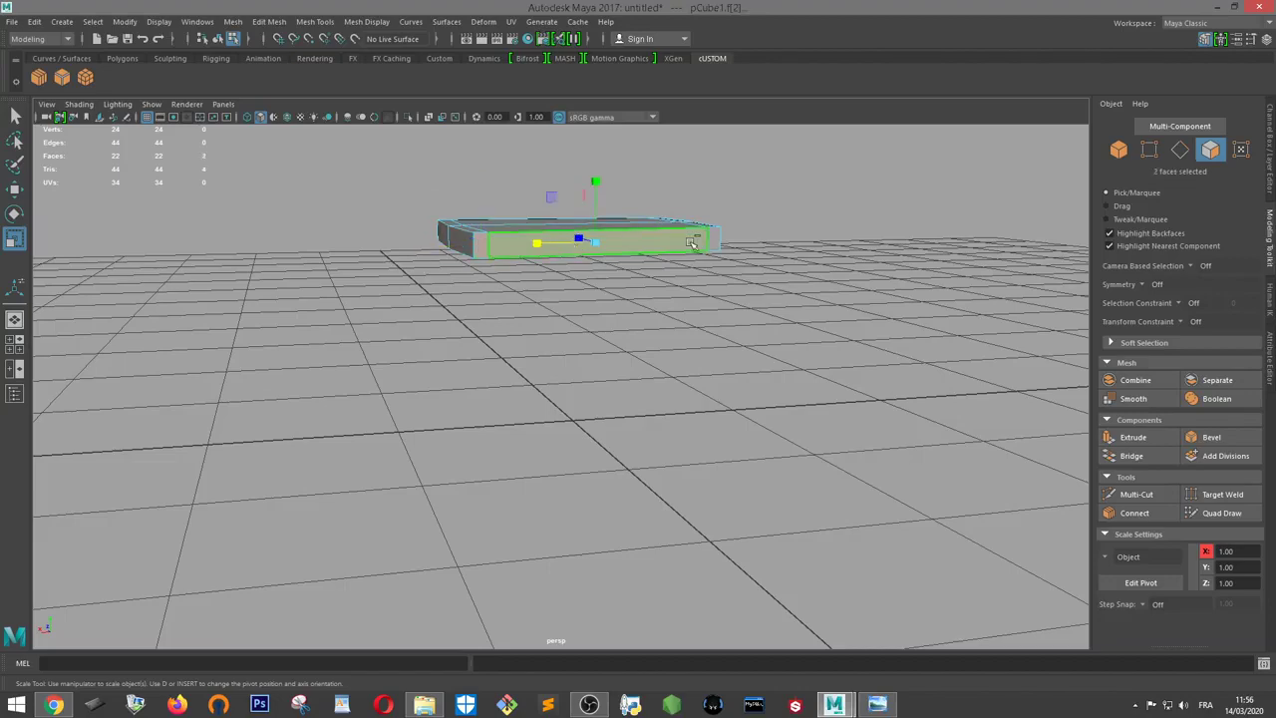
pyautogui.keyDown('shift'); pyautogui.click(715, 237); pyautogui.keyUp('shift')
pyautogui.keyDown('alt'); pyautogui.moveTo(615, 295); pyautogui.dragTo(748, 288); pyautogui.keyUp('alt')
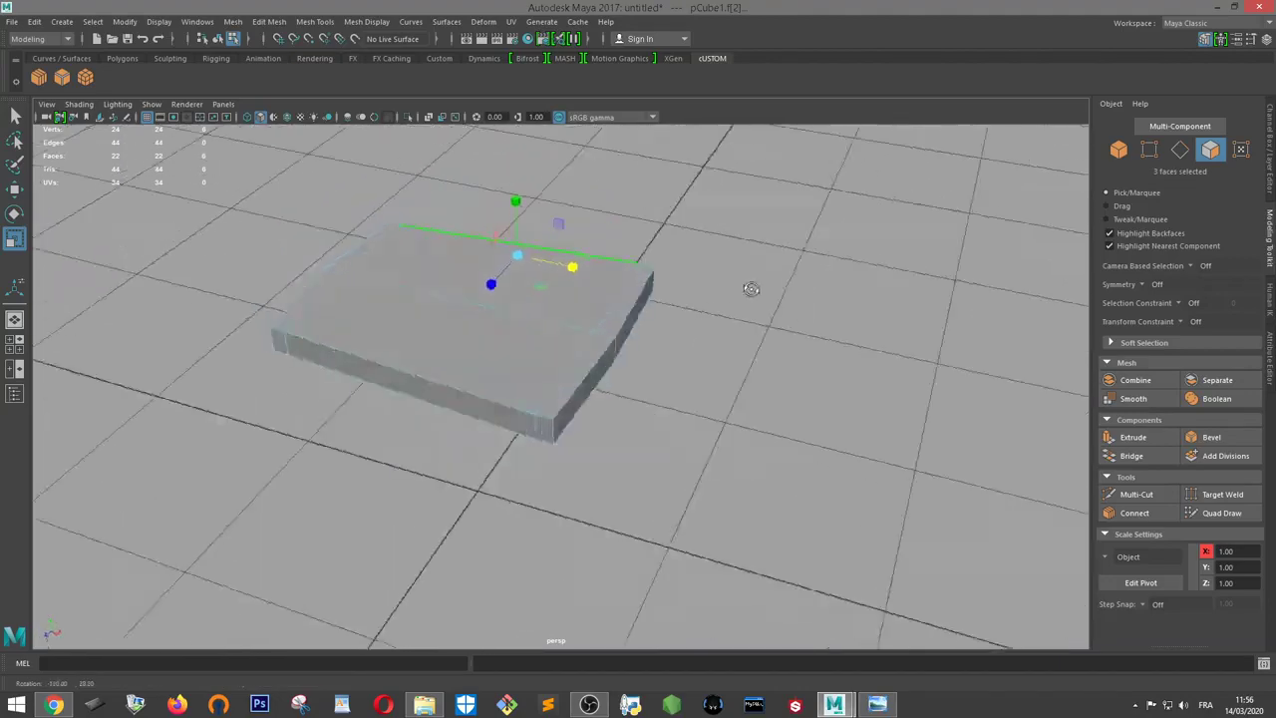
pyautogui.keyDown('shift'); pyautogui.click(524, 384); pyautogui.keyUp('shift')
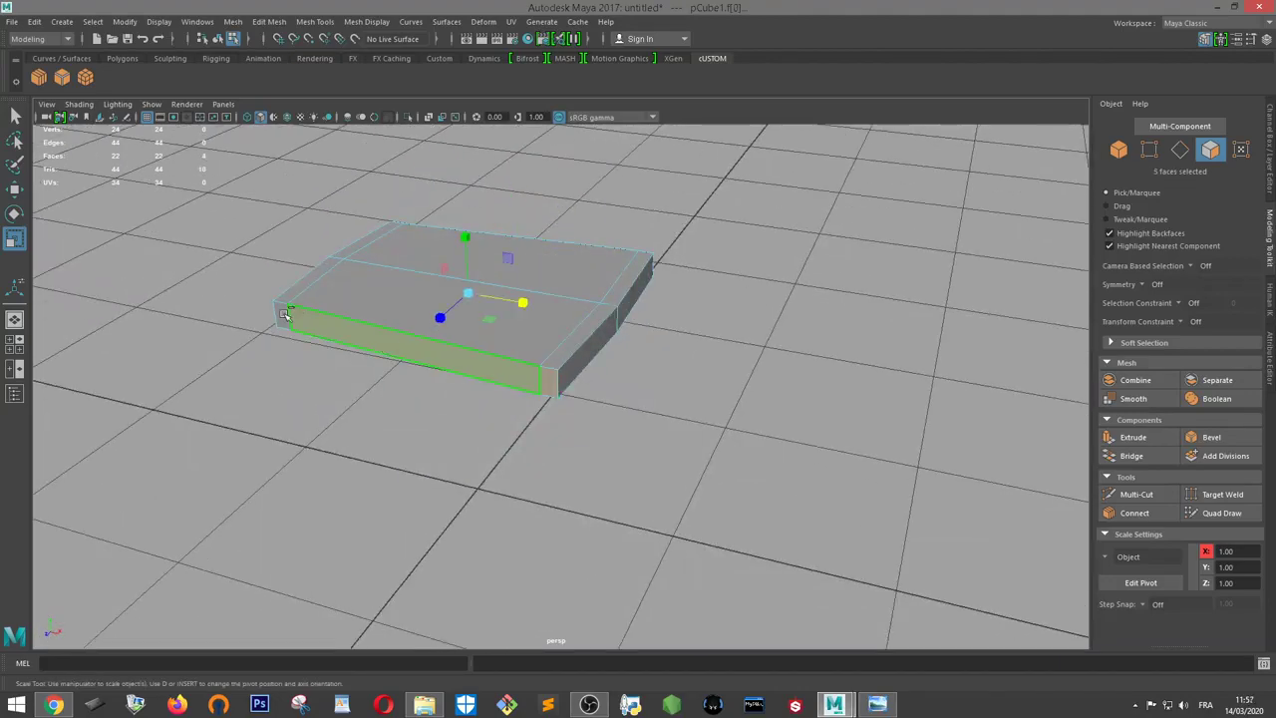
pyautogui.moveTo(548, 304)
pyautogui.keyDown('alt'); pyautogui.mouseDown()
pyautogui.moveTo(697, 348)
pyautogui.moveTo(499, 322)
pyautogui.moveTo(926, 389)
pyautogui.mouseUp(); pyautogui.keyUp('alt')
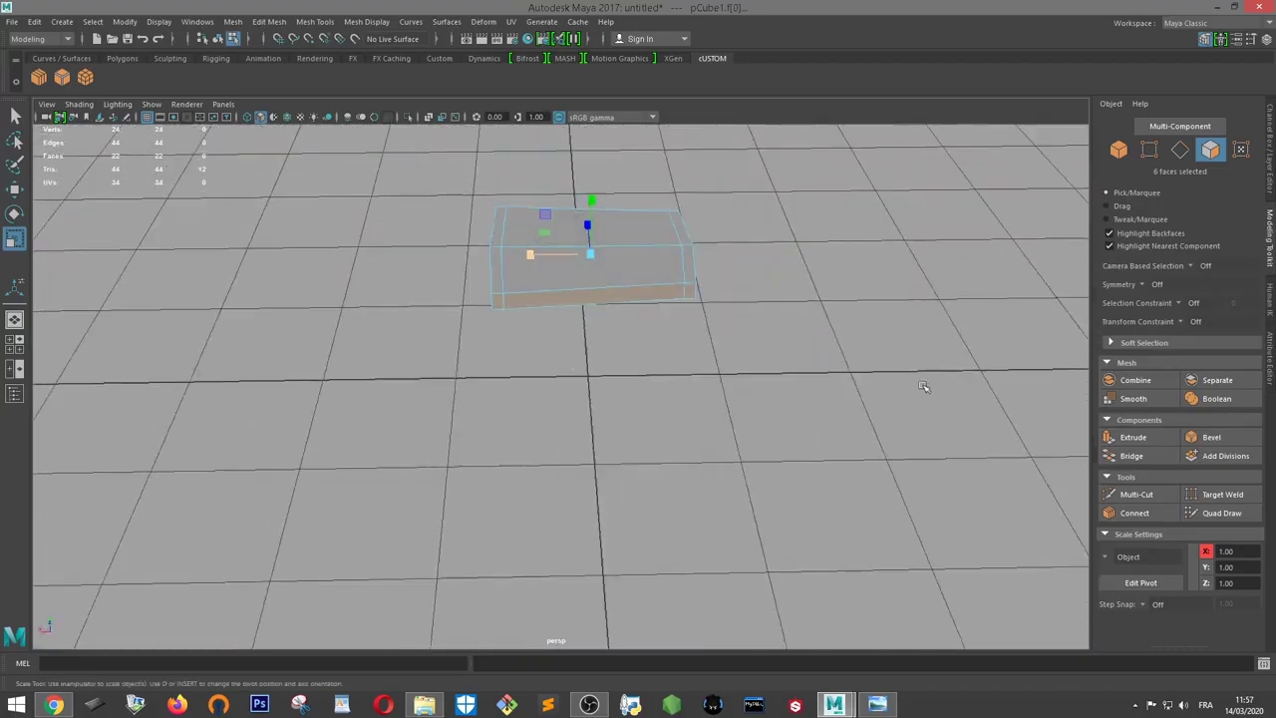
# Extrude the selected faces and scale them outward along Z to about 1.187
pyautogui.click(1132, 438)
pyautogui.moveTo(615, 362)
pyautogui.keyDown('alt'); pyautogui.mouseDown()
pyautogui.moveTo(698, 246)
pyautogui.moveTo(670, 279)
pyautogui.mouseUp(); pyautogui.keyUp('alt')
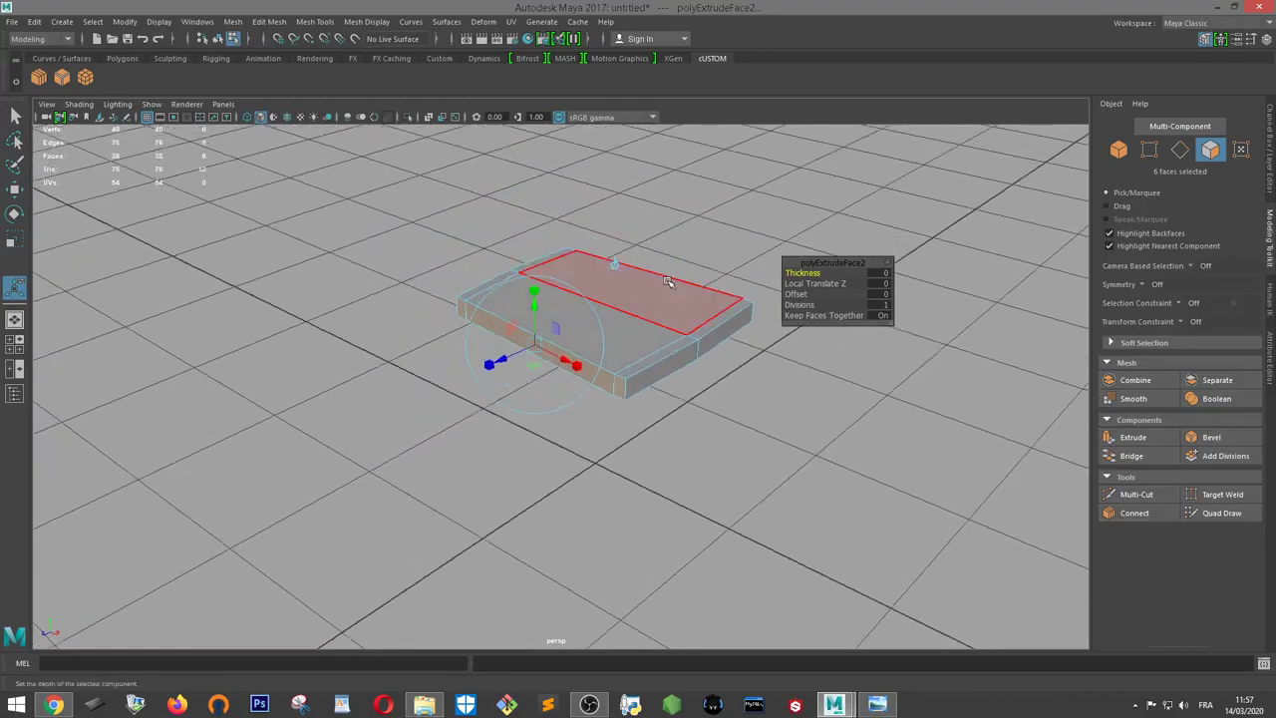
pyautogui.press('r')
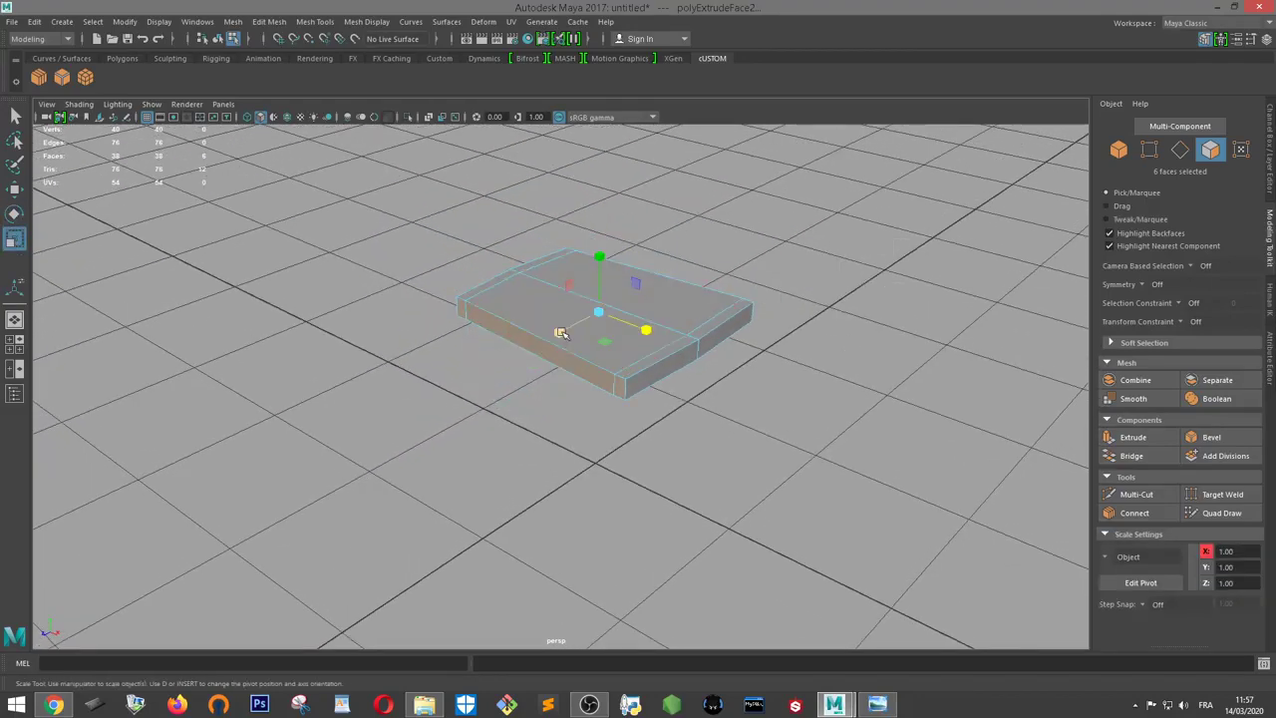
pyautogui.moveTo(559, 332); pyautogui.dragTo(801, 373)
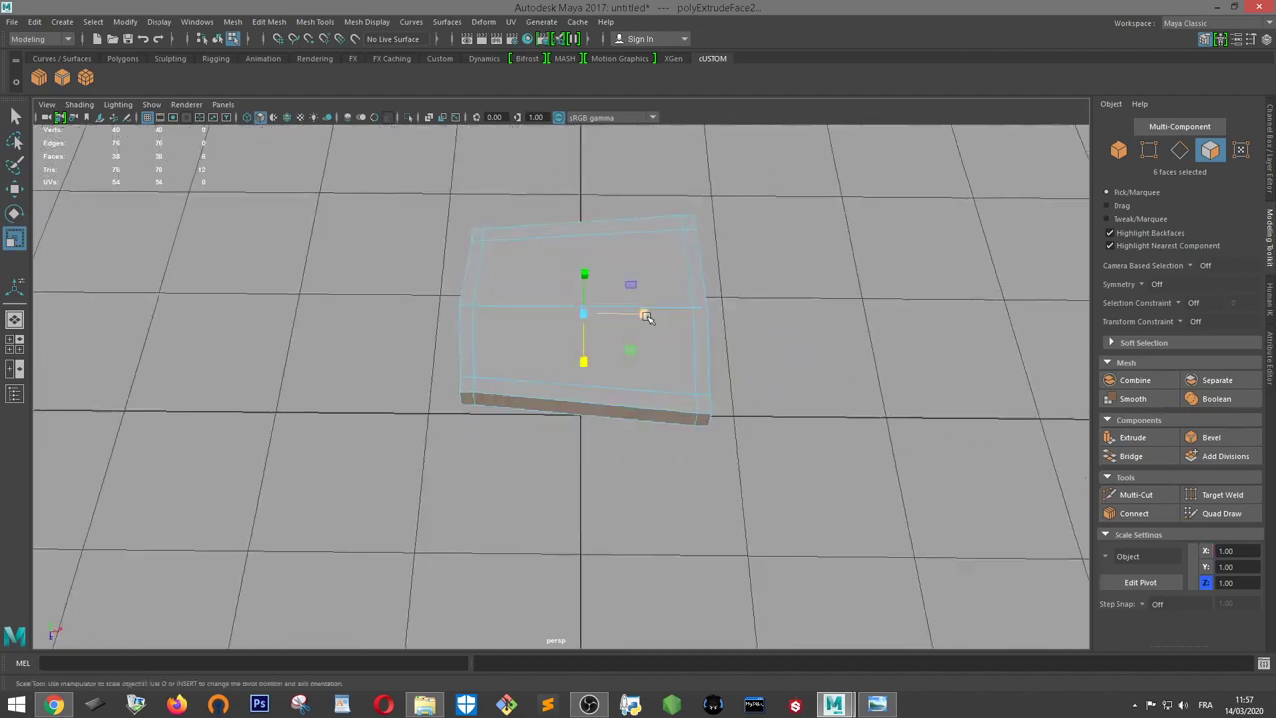
pyautogui.moveTo(643, 314); pyautogui.dragTo(646, 316)
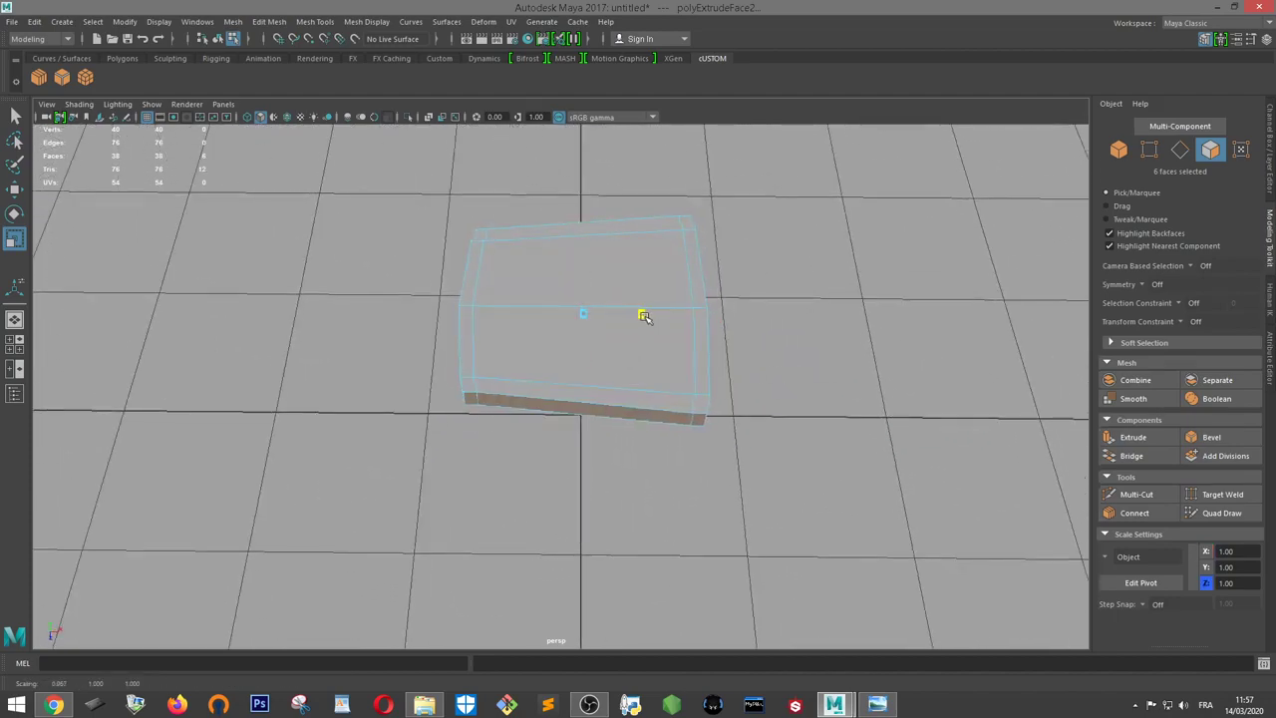
pyautogui.keyDown('alt'); pyautogui.moveTo(644, 314); pyautogui.dragTo(667, 393); pyautogui.keyUp('alt')
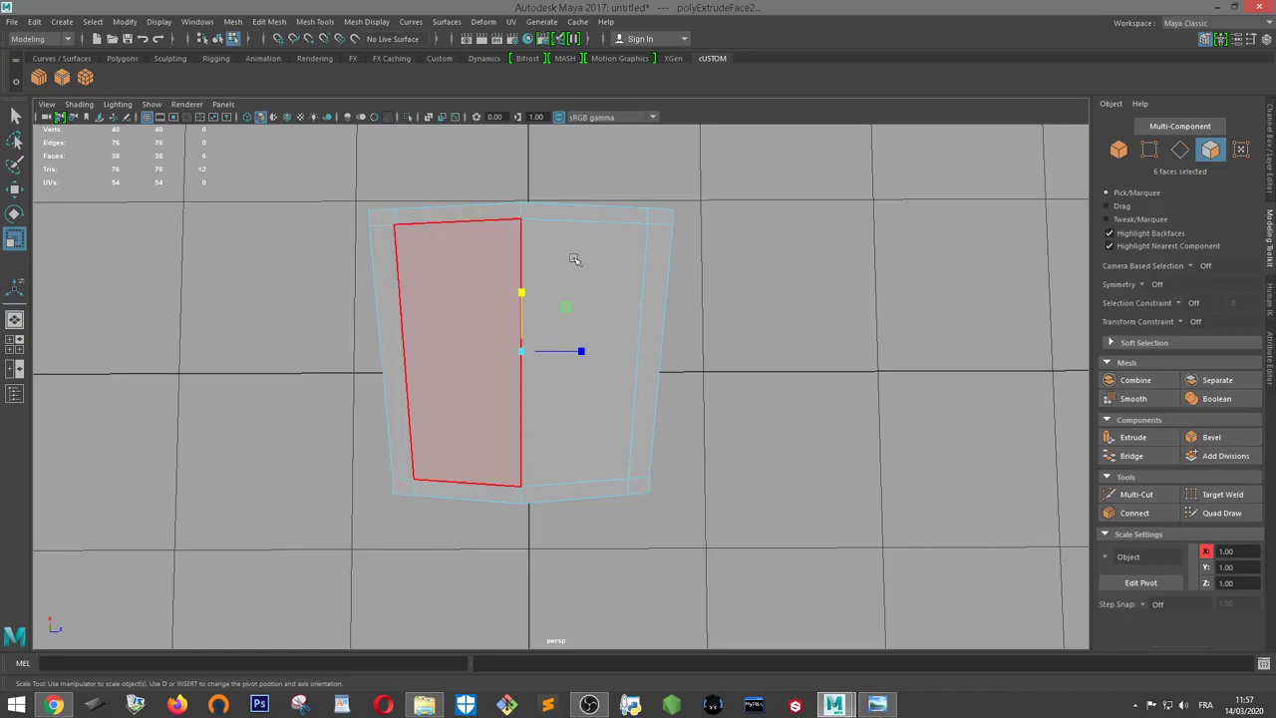
pyautogui.moveTo(659, 233)
pyautogui.keyDown('alt'); pyautogui.mouseDown()
pyautogui.moveTo(601, 214)
pyautogui.moveTo(604, 239)
pyautogui.moveTo(757, 255)
pyautogui.moveTo(743, 294)
pyautogui.mouseUp(); pyautogui.keyUp('alt')
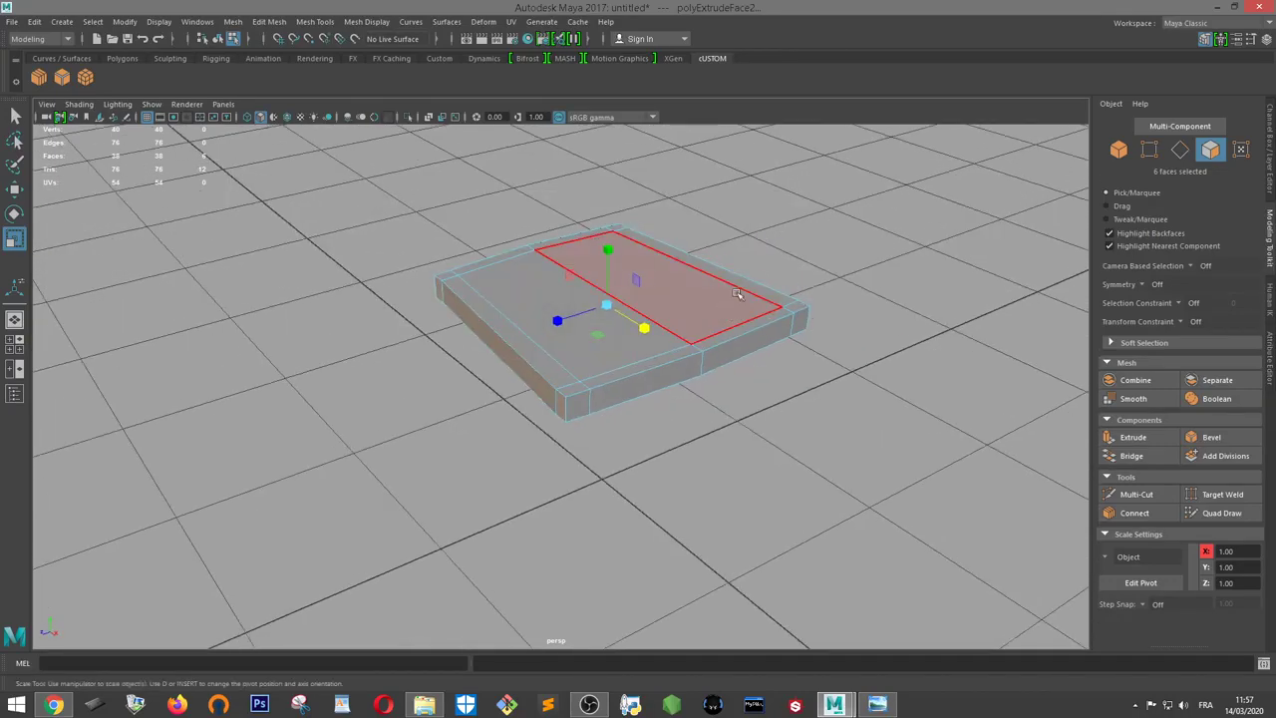
pyautogui.click(877, 705)
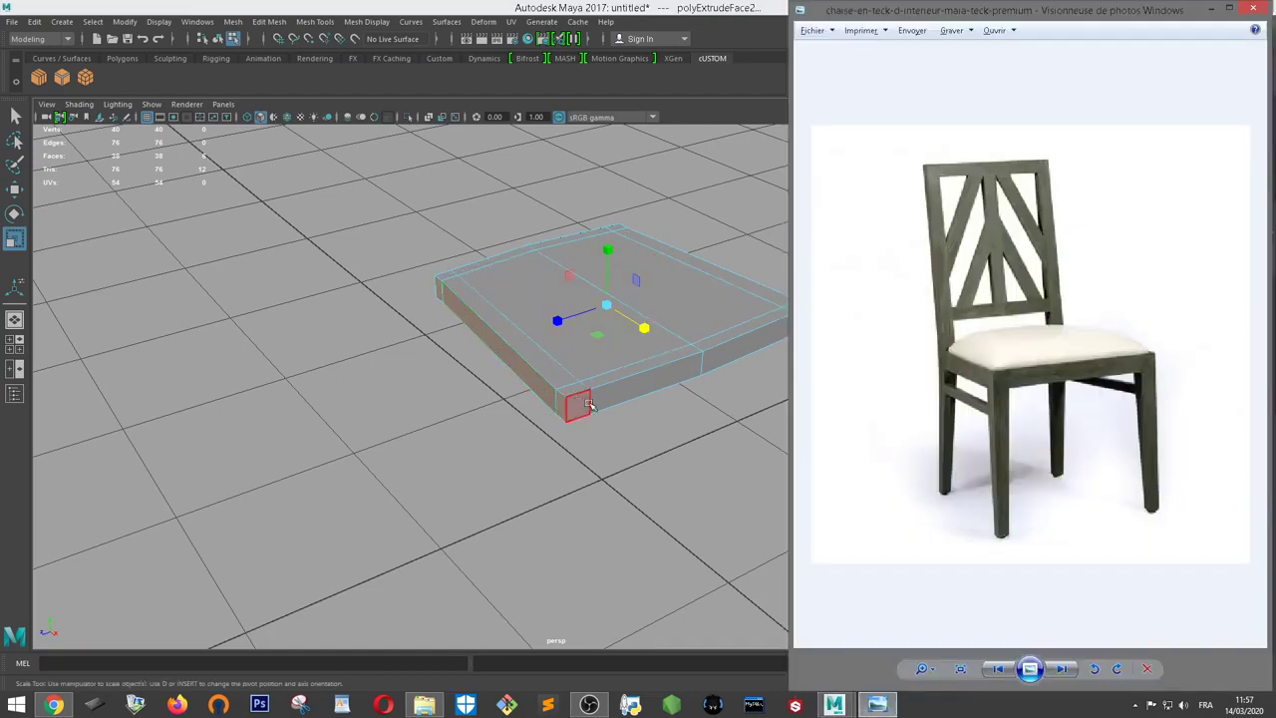
pyautogui.click(657, 297)
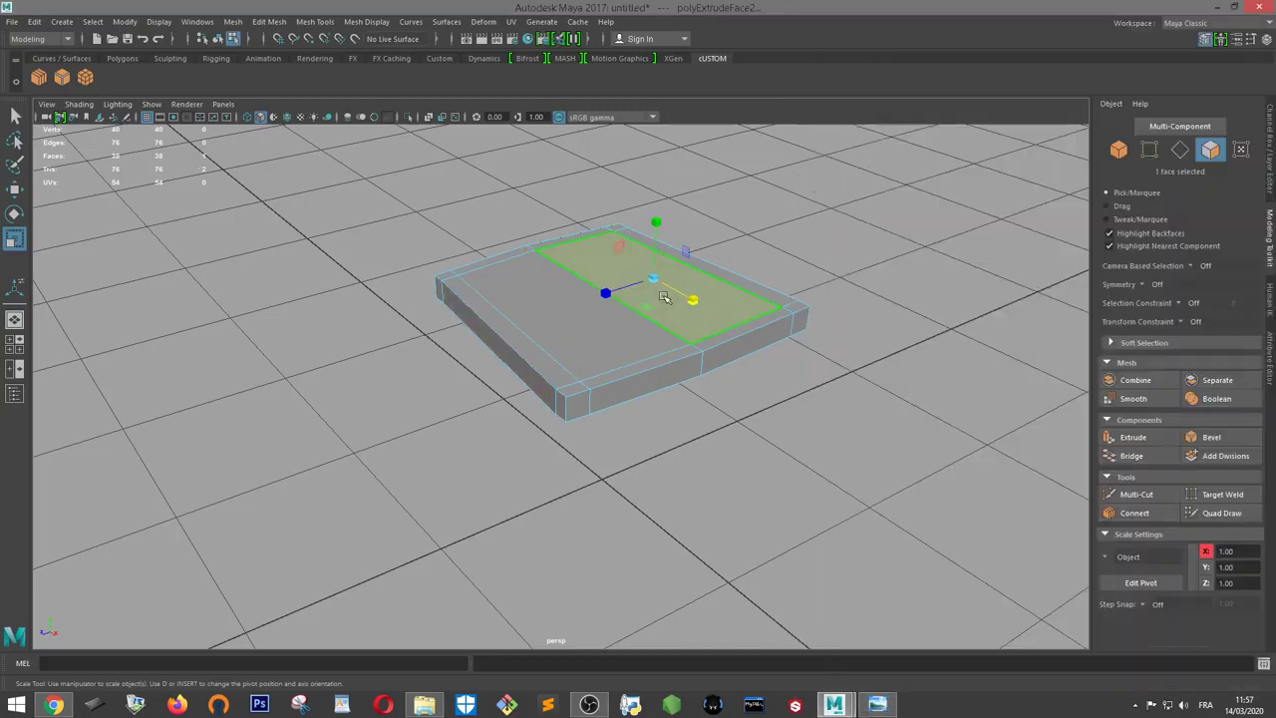
# Extrude both top seat faces and lower them slightly in Y to sit inside the rim
pyautogui.keyDown('shift'); pyautogui.click(626, 329); pyautogui.keyUp('shift')
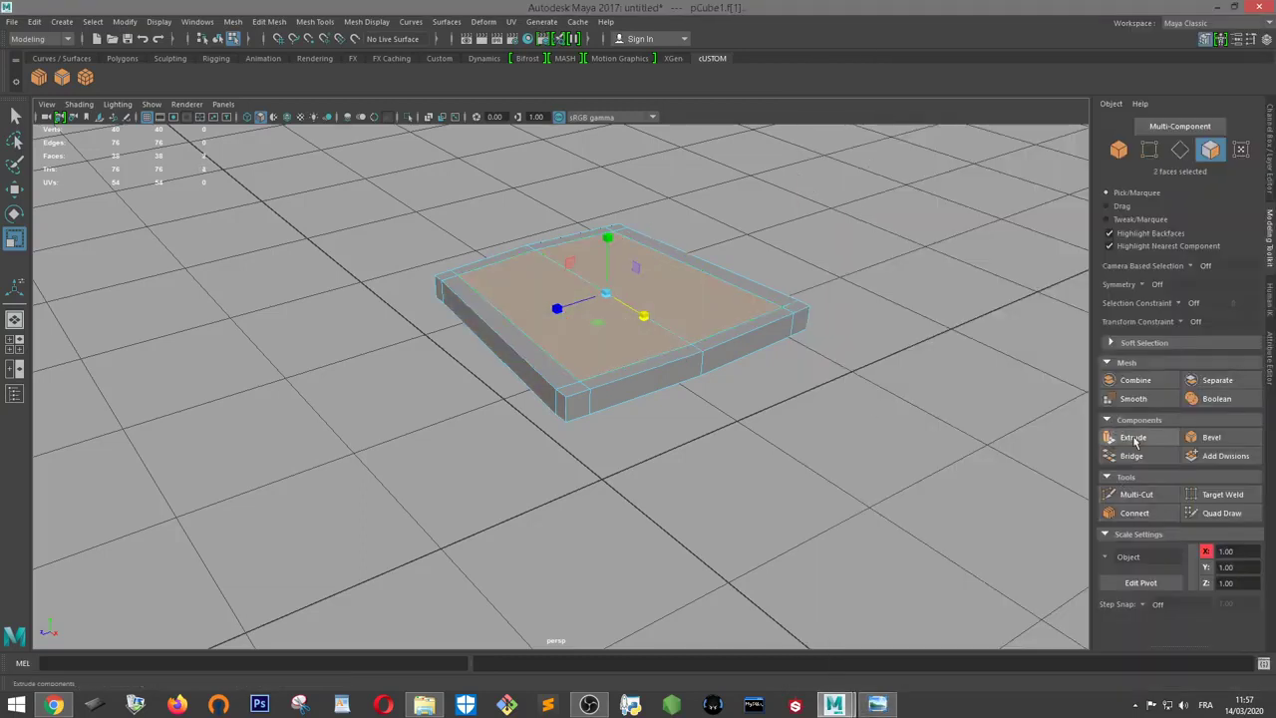
pyautogui.click(1130, 437)
pyautogui.press('w')
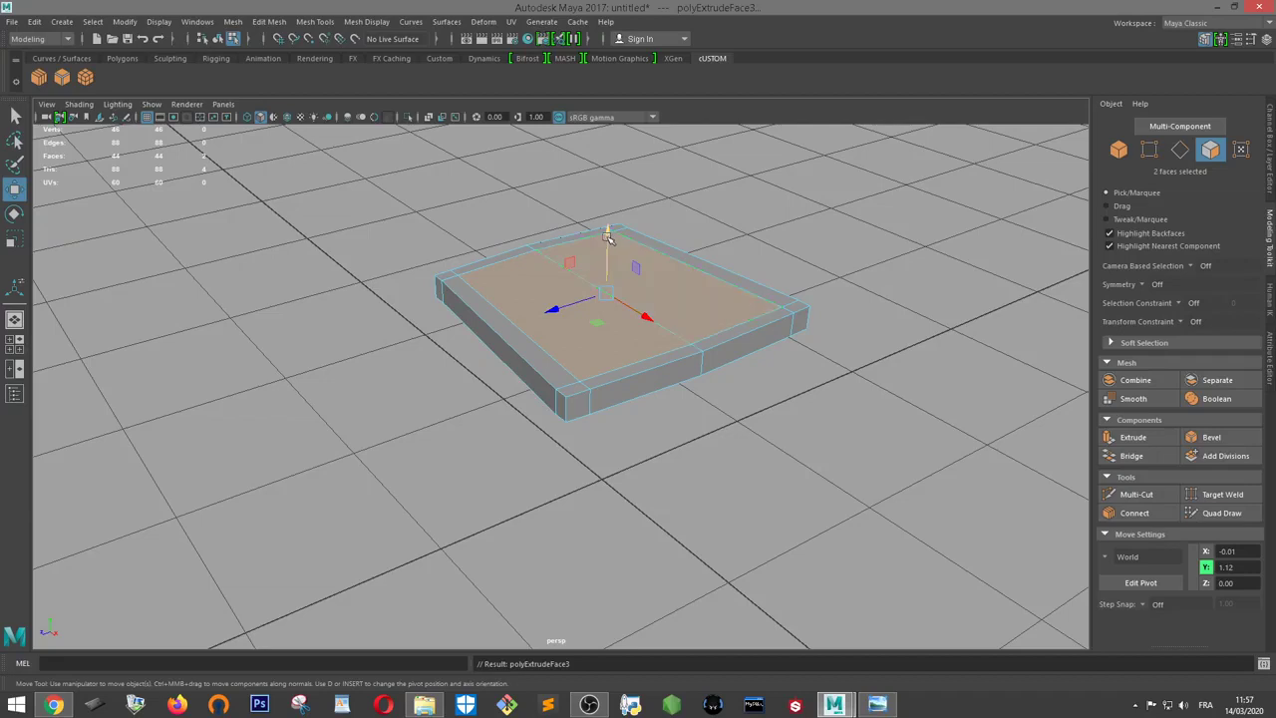
pyautogui.moveTo(609, 236); pyautogui.dragTo(610, 237)
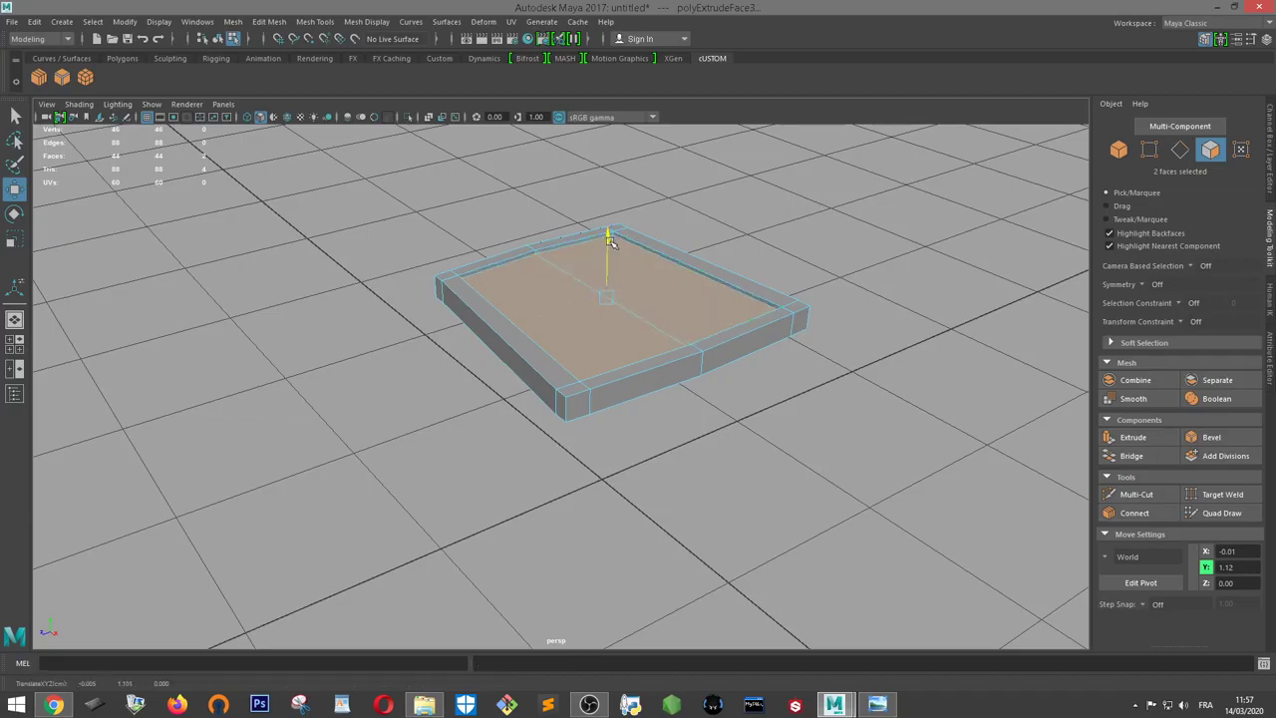
pyautogui.moveTo(611, 241); pyautogui.dragTo(616, 248)
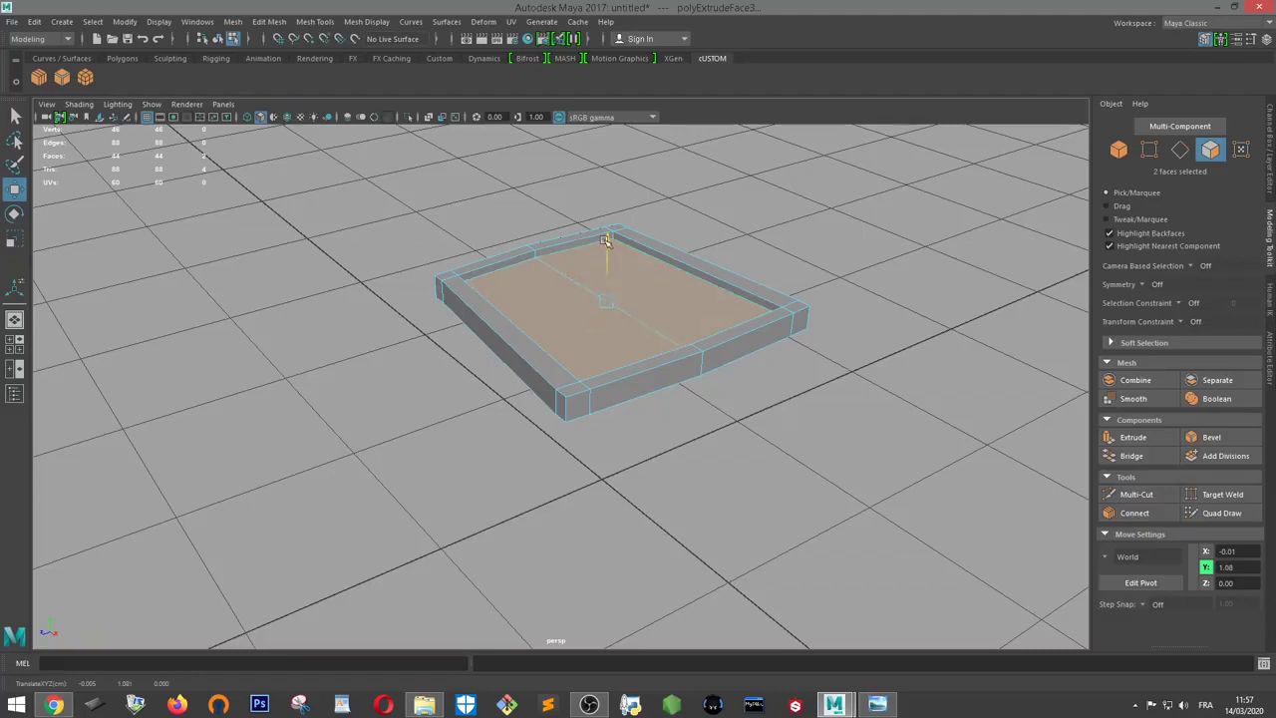
pyautogui.moveTo(605, 240); pyautogui.dragTo(606, 232)
pyautogui.keyDown('alt'); pyautogui.moveTo(857, 379); pyautogui.dragTo(859, 319); pyautogui.keyUp('alt')
pyautogui.keyDown('alt'); pyautogui.moveTo(776, 298); pyautogui.dragTo(780, 328); pyautogui.keyUp('alt')
# Select the four corner faces on the underside of the seat
pyautogui.click(648, 287)
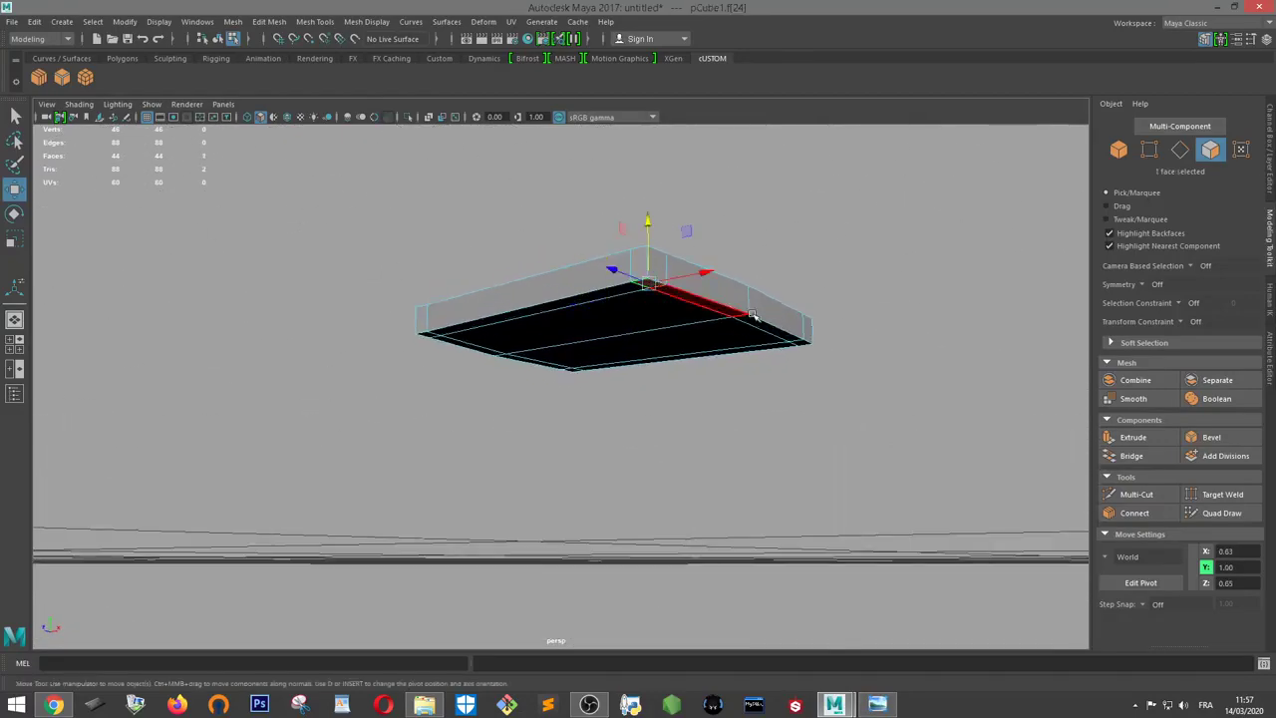
pyautogui.keyDown('shift'); pyautogui.click(803, 343); pyautogui.keyUp('shift')
pyautogui.keyDown('alt'); pyautogui.moveTo(831, 447); pyautogui.dragTo(933, 422); pyautogui.keyUp('alt')
pyautogui.keyDown('alt'); pyautogui.moveTo(518, 306); pyautogui.dragTo(513, 291); pyautogui.keyUp('alt')
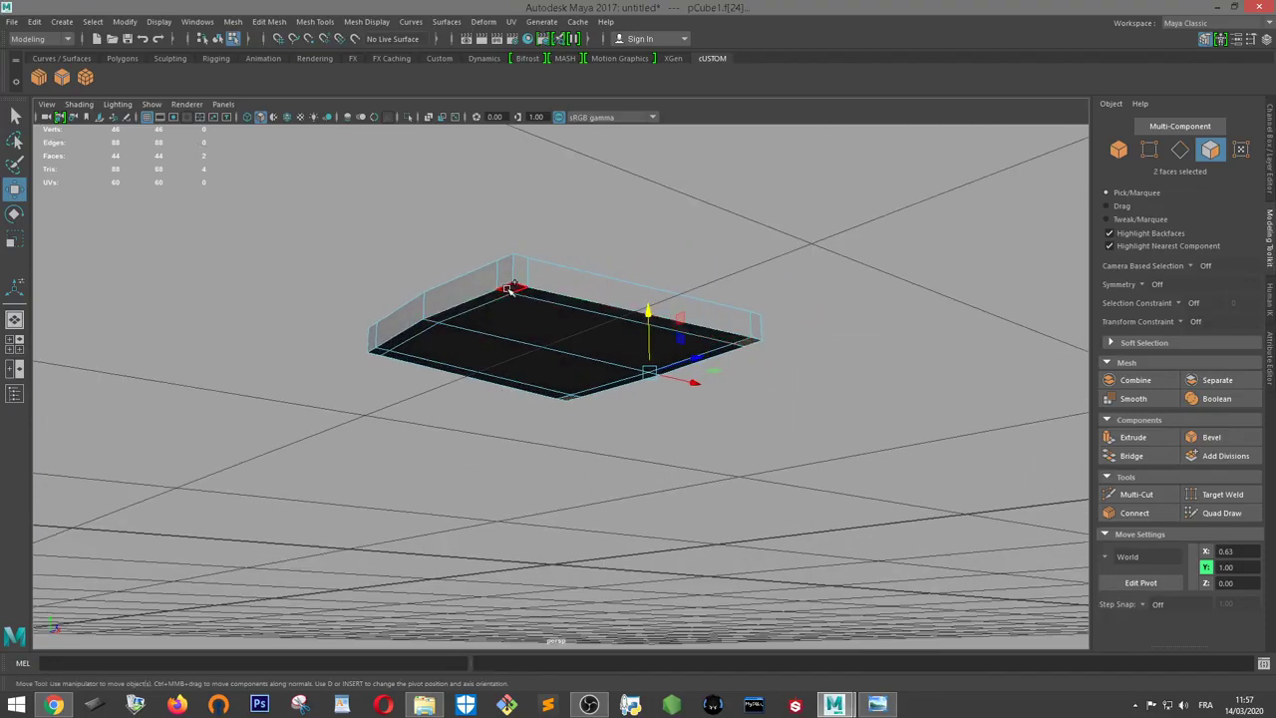
pyautogui.keyDown('shift'); pyautogui.click(512, 289); pyautogui.keyUp('shift')
pyautogui.keyDown('shift'); pyautogui.click(387, 355); pyautogui.keyUp('shift')
pyautogui.moveTo(376, 350)
pyautogui.keyDown('alt'); pyautogui.mouseDown()
pyautogui.moveTo(664, 316)
pyautogui.moveTo(449, 333)
pyautogui.moveTo(536, 352)
pyautogui.moveTo(558, 249)
pyautogui.mouseUp(); pyautogui.keyUp('alt')
pyautogui.scroll(-3, 536, 352)
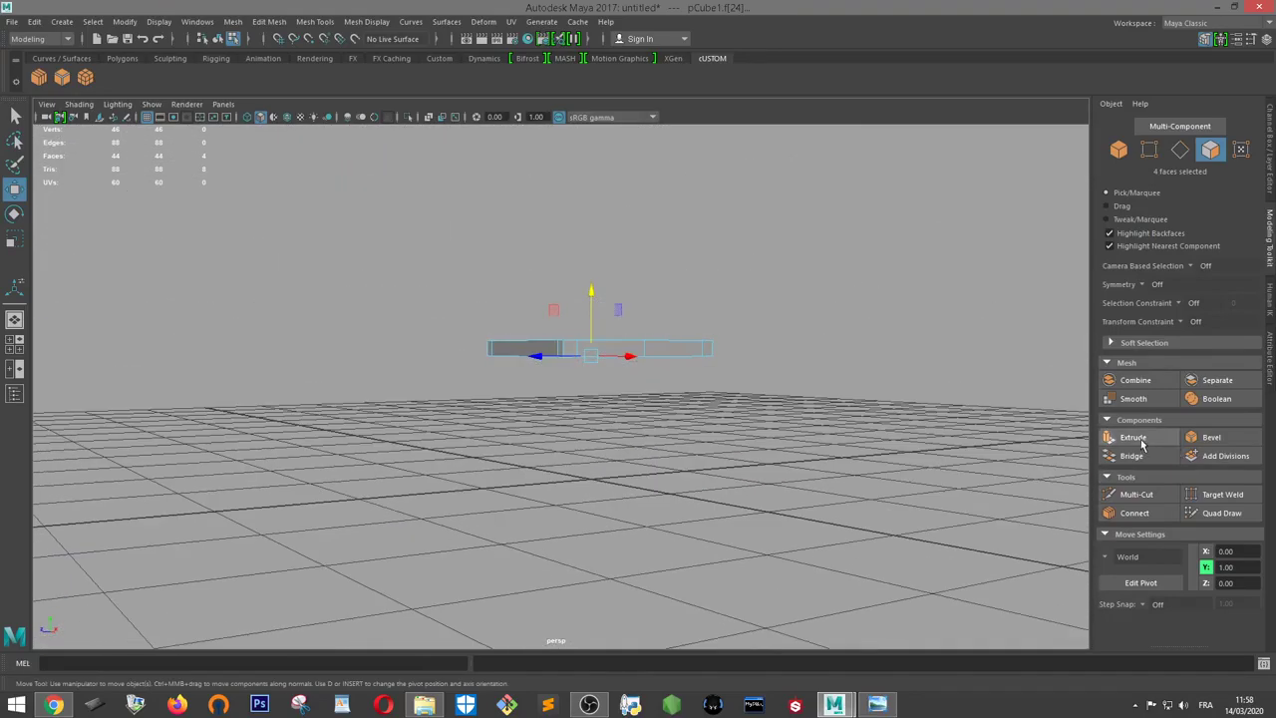
# Extrude the four corner faces and pull them down in Y into legs
pyautogui.click(1143, 442)
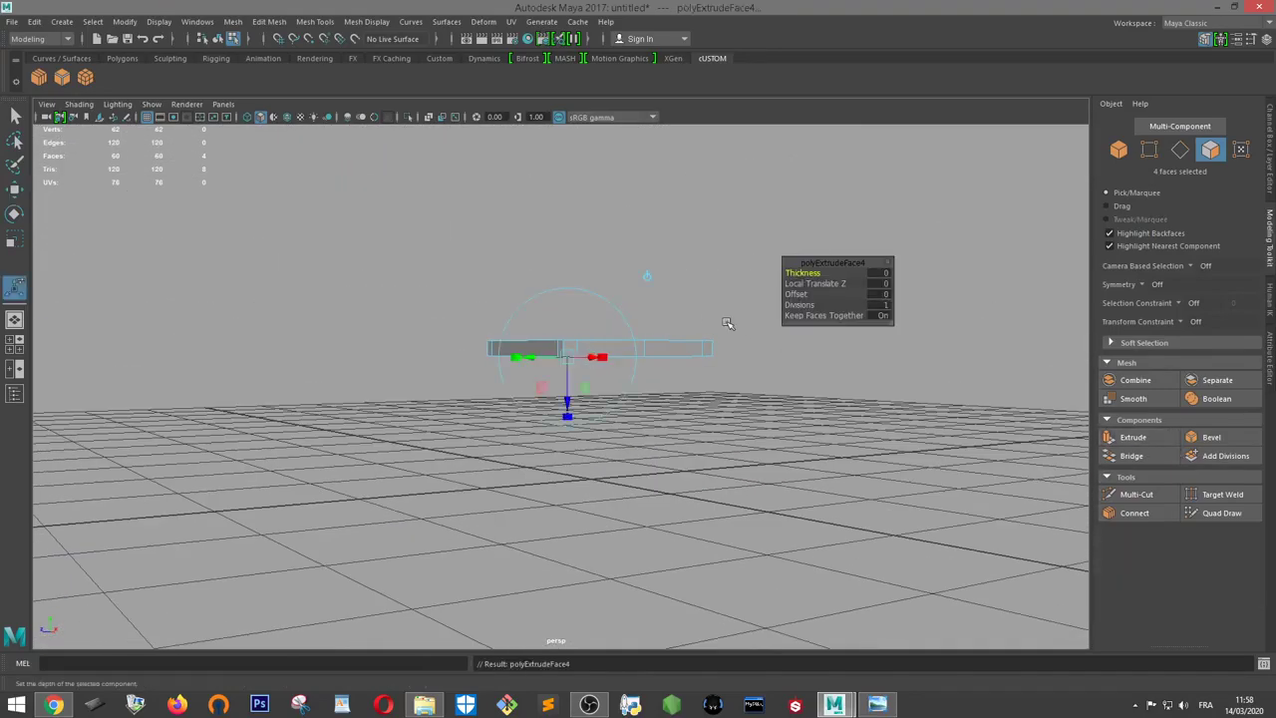
pyautogui.press('w')
pyautogui.moveTo(593, 296); pyautogui.dragTo(630, 419)
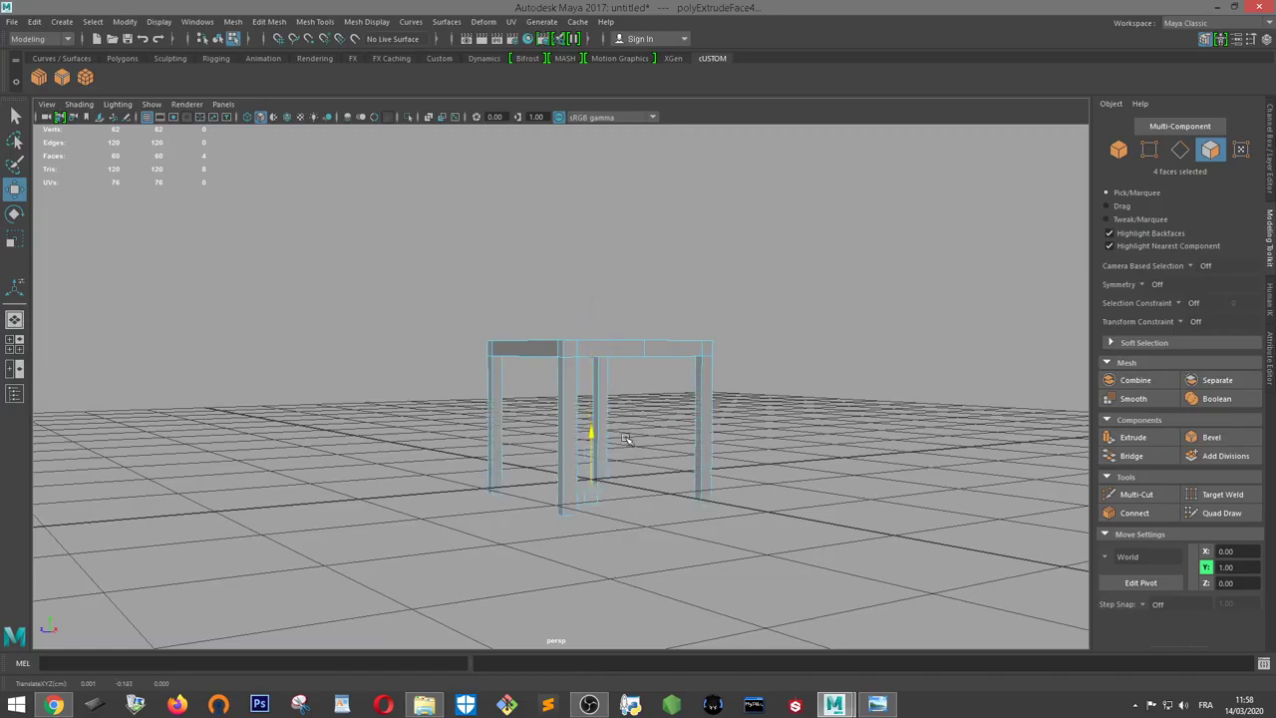
pyautogui.moveTo(825, 411)
pyautogui.keyDown('alt'); pyautogui.mouseDown()
pyautogui.moveTo(877, 449)
pyautogui.moveTo(908, 408)
pyautogui.moveTo(871, 402)
pyautogui.moveTo(857, 429)
pyautogui.mouseUp(); pyautogui.keyUp('alt')
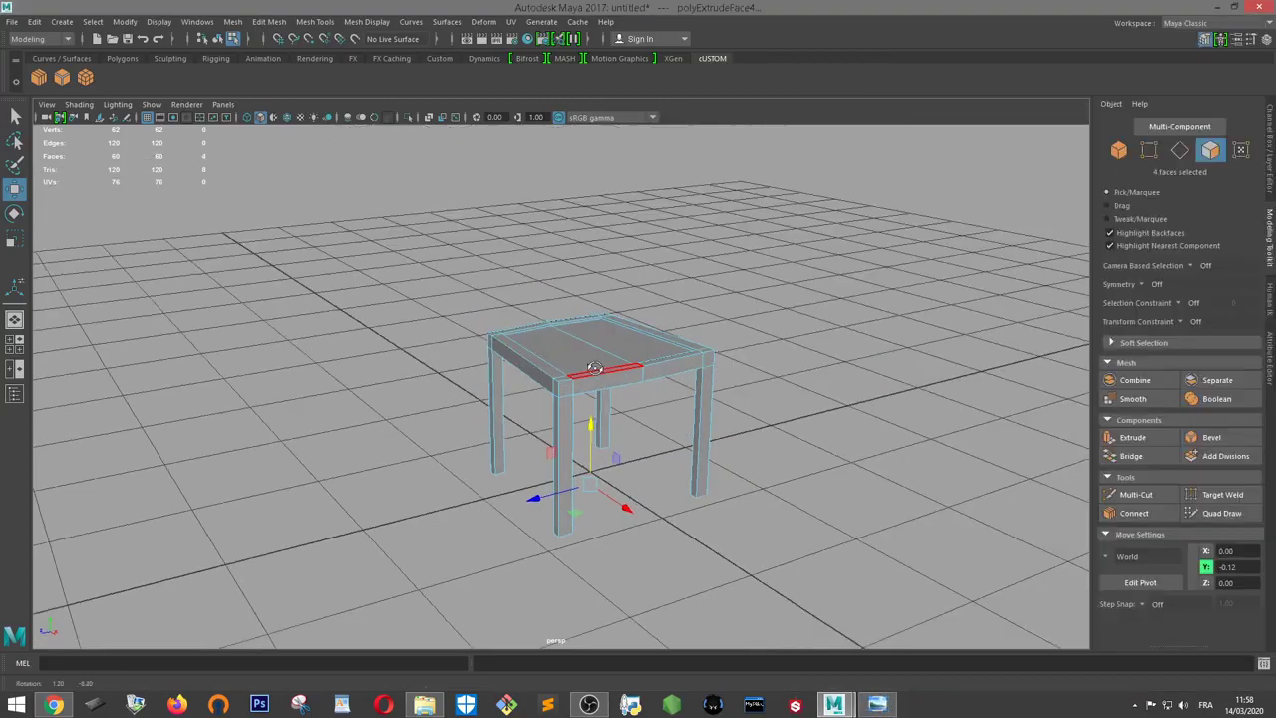
pyautogui.moveTo(618, 399)
pyautogui.keyDown('alt'); pyautogui.mouseDown()
pyautogui.moveTo(589, 385)
pyautogui.moveTo(605, 370)
pyautogui.mouseUp(); pyautogui.keyUp('alt')
pyautogui.click(878, 704)
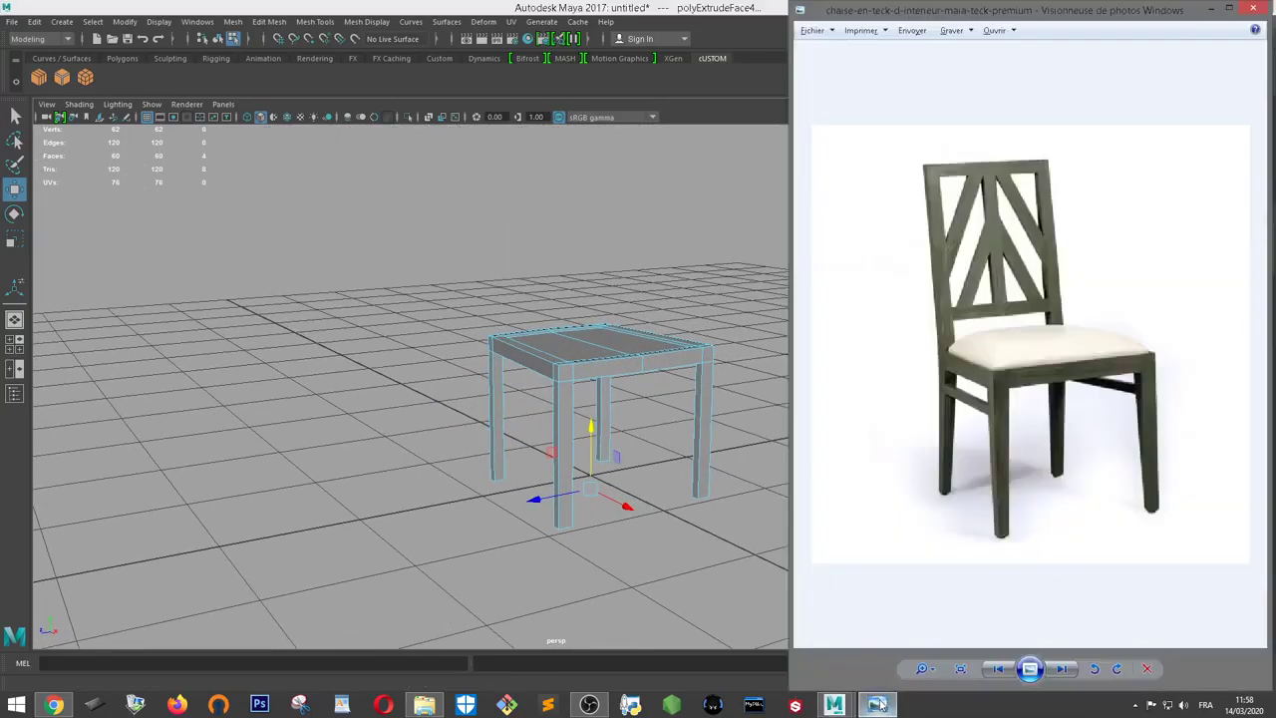
# Put away the reference photo and raise the whole table model to Y 1.29 in Object Mode
pyautogui.click(615, 369)
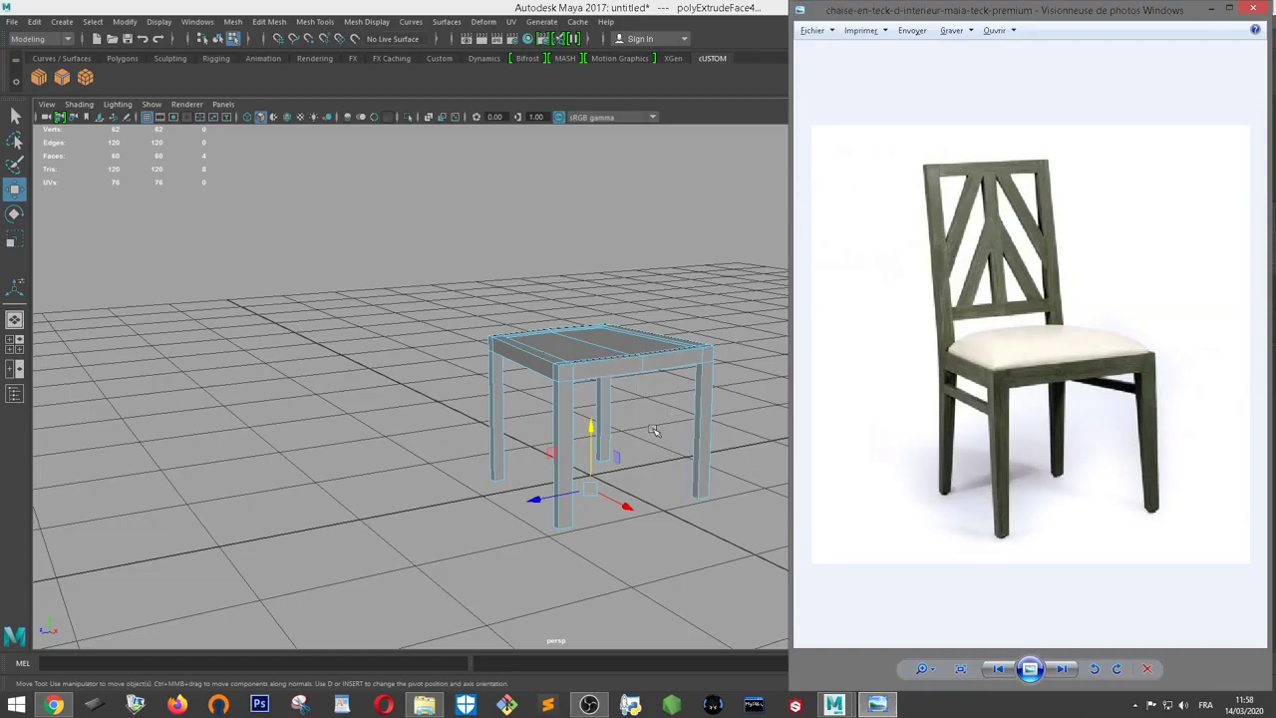
pyautogui.moveTo(638, 481)
pyautogui.keyDown('alt'); pyautogui.mouseDown()
pyautogui.moveTo(786, 478)
pyautogui.moveTo(792, 592)
pyautogui.mouseUp(); pyautogui.keyUp('alt')
pyautogui.click(895, 708)
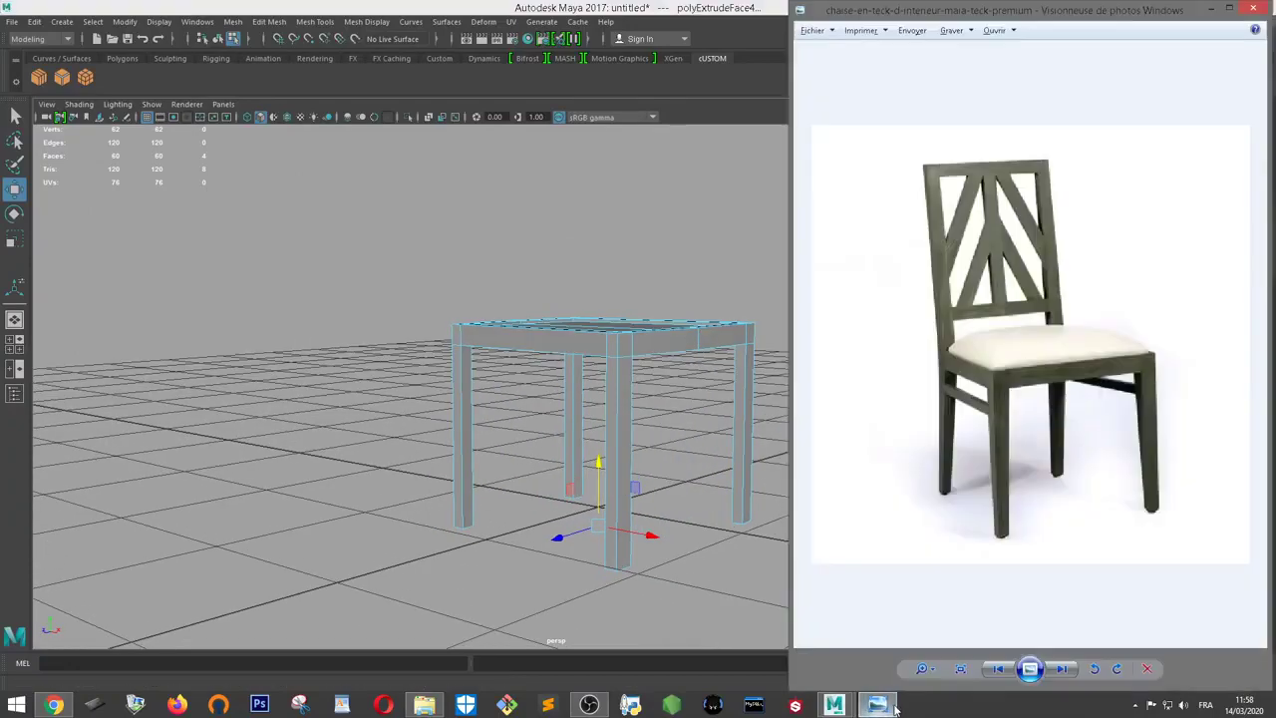
pyautogui.click(894, 708)
pyautogui.moveTo(614, 469)
pyautogui.keyDown('alt'); pyautogui.mouseDown()
pyautogui.moveTo(692, 474)
pyautogui.moveTo(653, 470)
pyautogui.moveTo(590, 498)
pyautogui.mouseUp(); pyautogui.keyUp('alt')
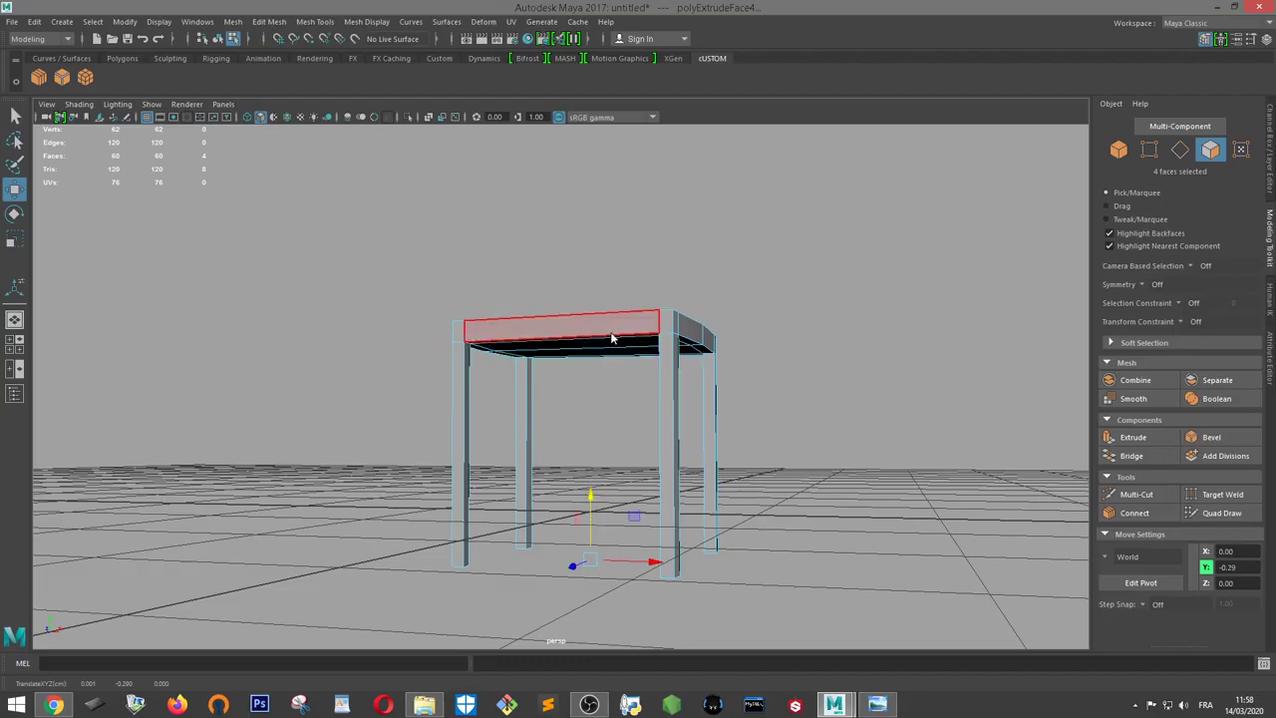
pyautogui.moveTo(614, 327); pyautogui.dragTo(684, 299, button='right')
pyautogui.moveTo(589, 278)
pyautogui.mouseDown()
pyautogui.moveTo(592, 241)
pyautogui.moveTo(688, 379)
pyautogui.moveTo(753, 403)
pyautogui.mouseUp()
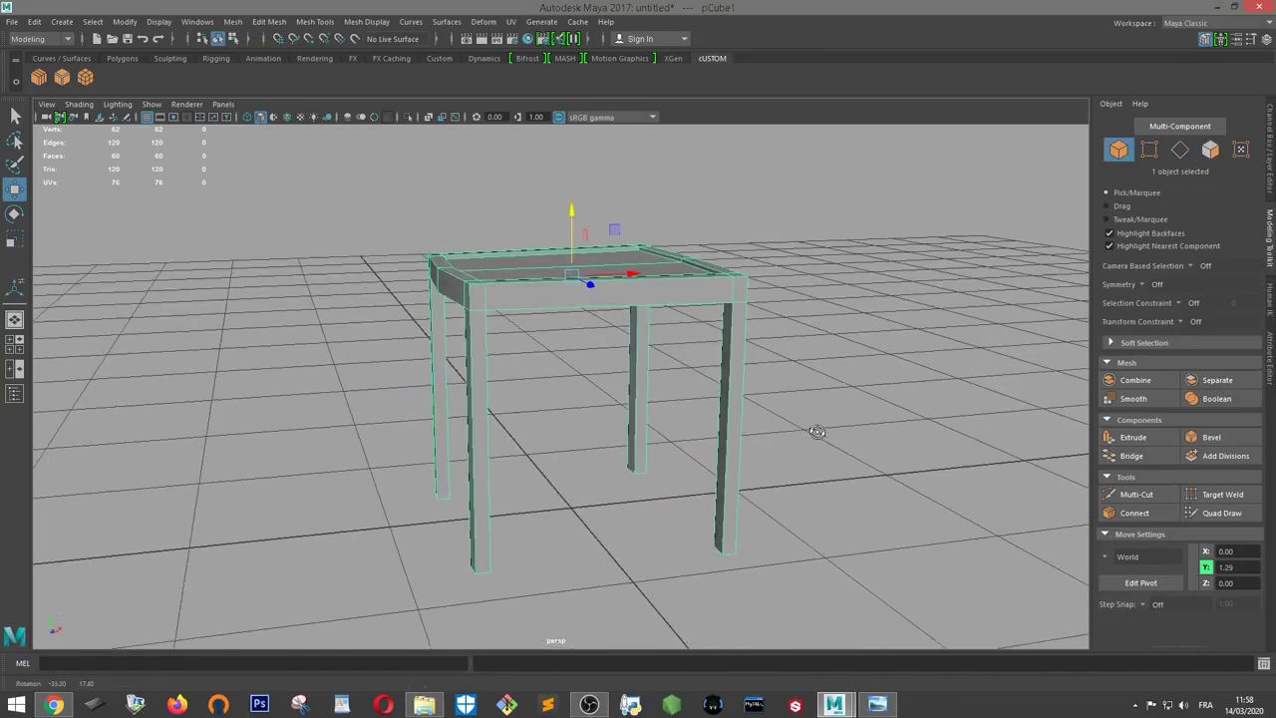
# Select the four vertices at a leg's base, frame them, and ready them for scaling
pyautogui.scroll(5, 698, 319)
pyautogui.scroll(4, 698, 319)
pyautogui.scroll(4, 646, 337)
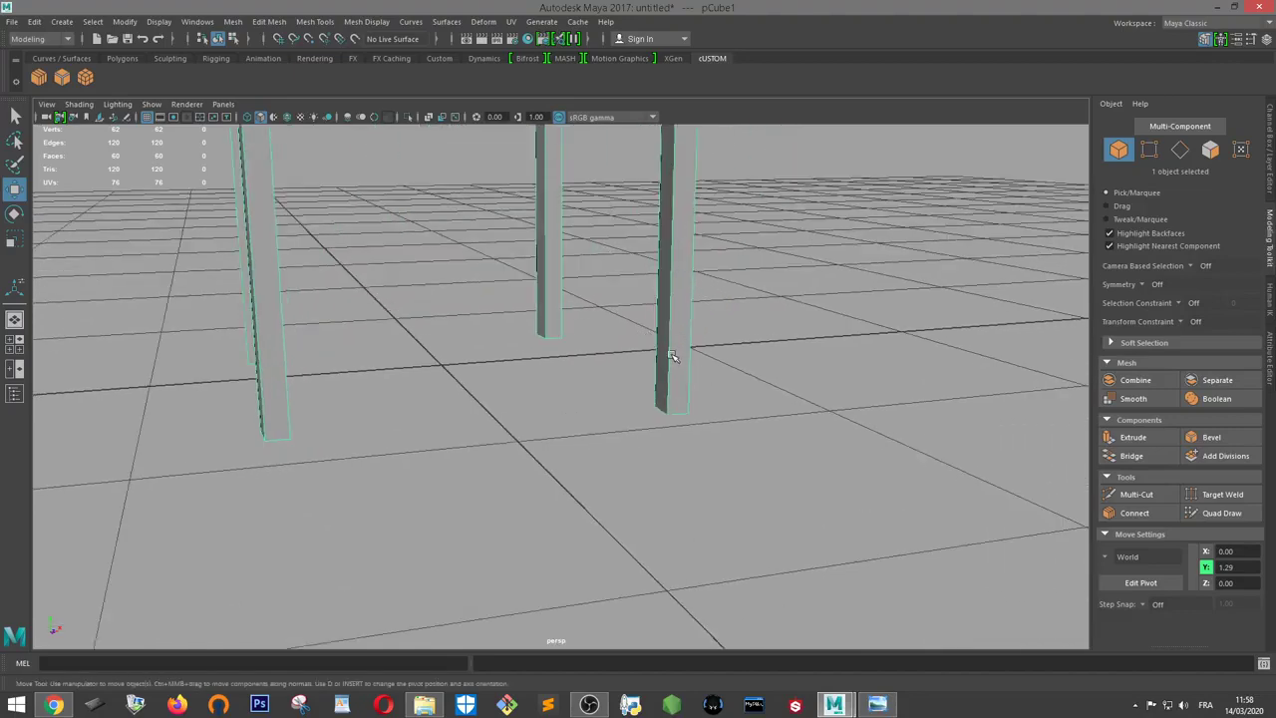
pyautogui.moveTo(672, 355); pyautogui.dragTo(610, 344, button='right')
pyautogui.moveTo(612, 348)
pyautogui.mouseDown()
pyautogui.moveTo(805, 489)
pyautogui.moveTo(741, 455)
pyautogui.moveTo(585, 442)
pyautogui.moveTo(575, 388)
pyautogui.moveTo(544, 391)
pyautogui.mouseUp()
pyautogui.press('f')
pyautogui.press('e')
pyautogui.press('r')
# Select another leg's bottom vertices and try moving and stretching them, undoing both attempts
pyautogui.moveTo(763, 414)
pyautogui.keyDown('alt'); pyautogui.mouseDown()
pyautogui.moveTo(652, 319)
pyautogui.moveTo(843, 478)
pyautogui.mouseUp(); pyautogui.keyUp('alt')
pyautogui.moveTo(643, 548); pyautogui.dragTo(488, 422)
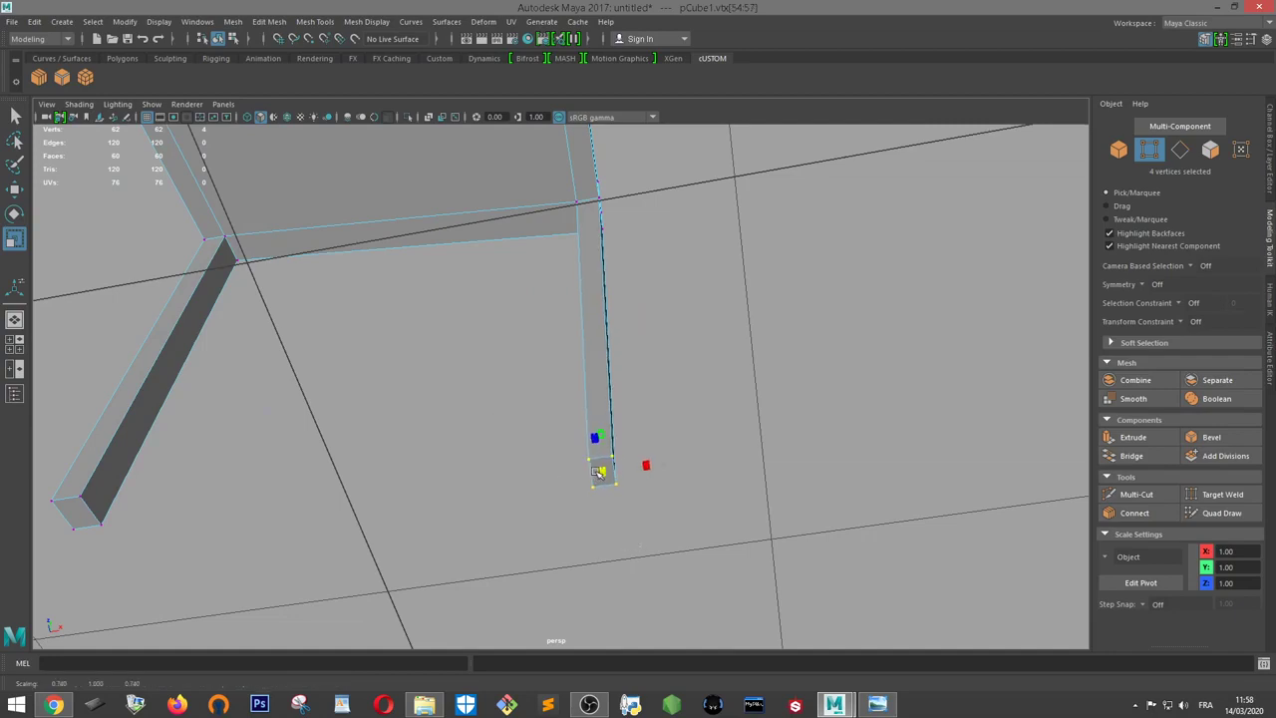
pyautogui.moveTo(602, 469)
pyautogui.keyDown('alt'); pyautogui.mouseDown()
pyautogui.moveTo(585, 397)
pyautogui.moveTo(672, 353)
pyautogui.moveTo(661, 353)
pyautogui.moveTo(692, 415)
pyautogui.moveTo(611, 484)
pyautogui.moveTo(578, 178)
pyautogui.mouseUp(); pyautogui.keyUp('alt')
pyautogui.press('w')
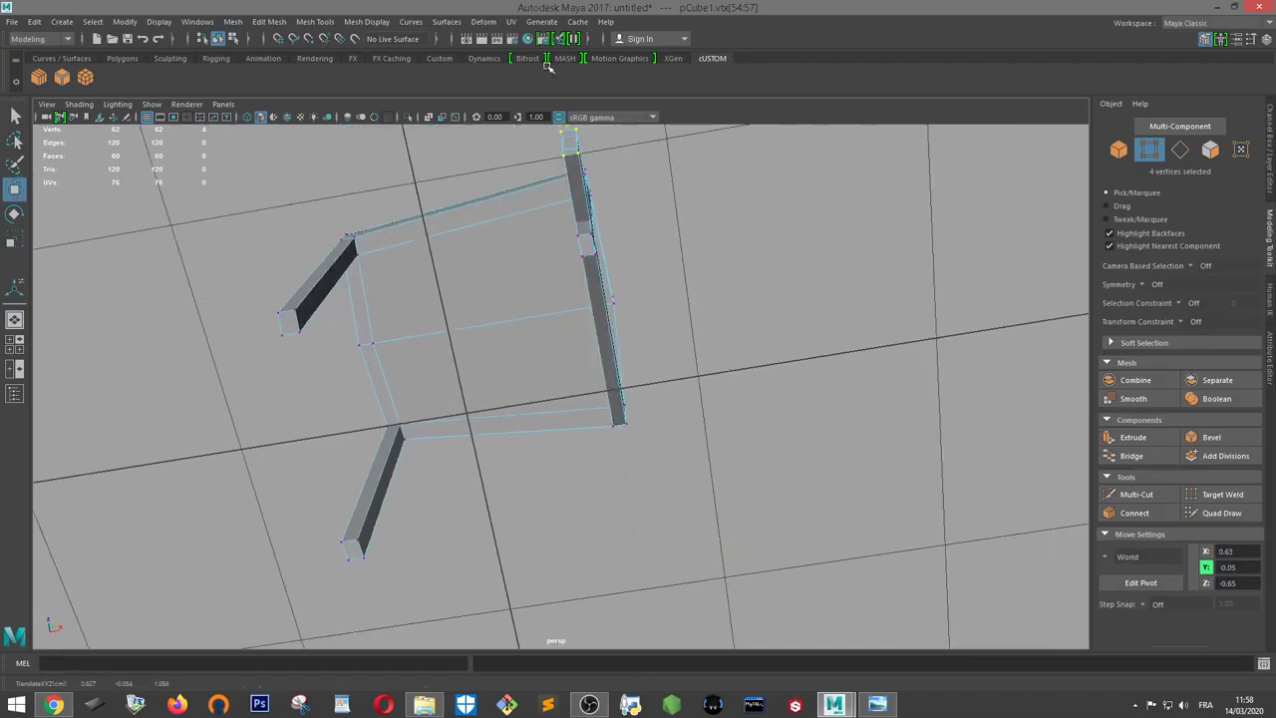
pyautogui.hotkey('ctrl', 'z')
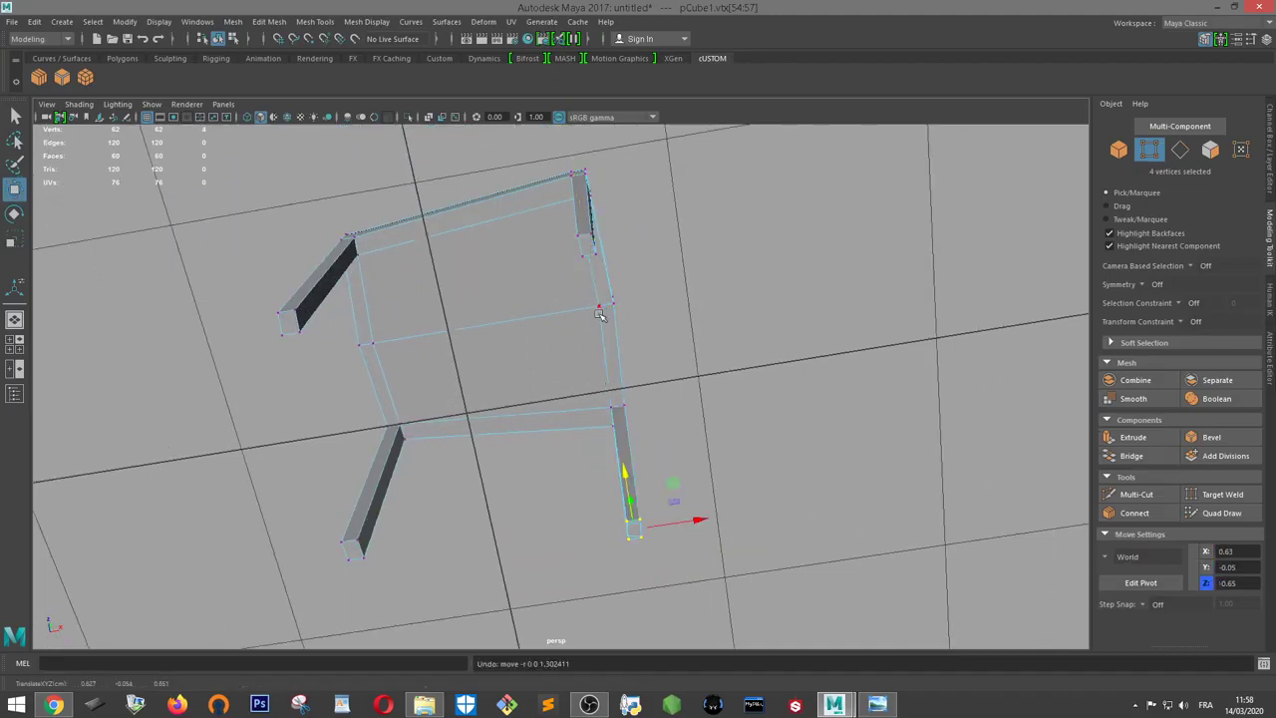
pyautogui.moveTo(601, 308)
pyautogui.keyDown('alt'); pyautogui.mouseDown()
pyautogui.moveTo(601, 379)
pyautogui.moveTo(797, 442)
pyautogui.mouseUp(); pyautogui.keyUp('alt')
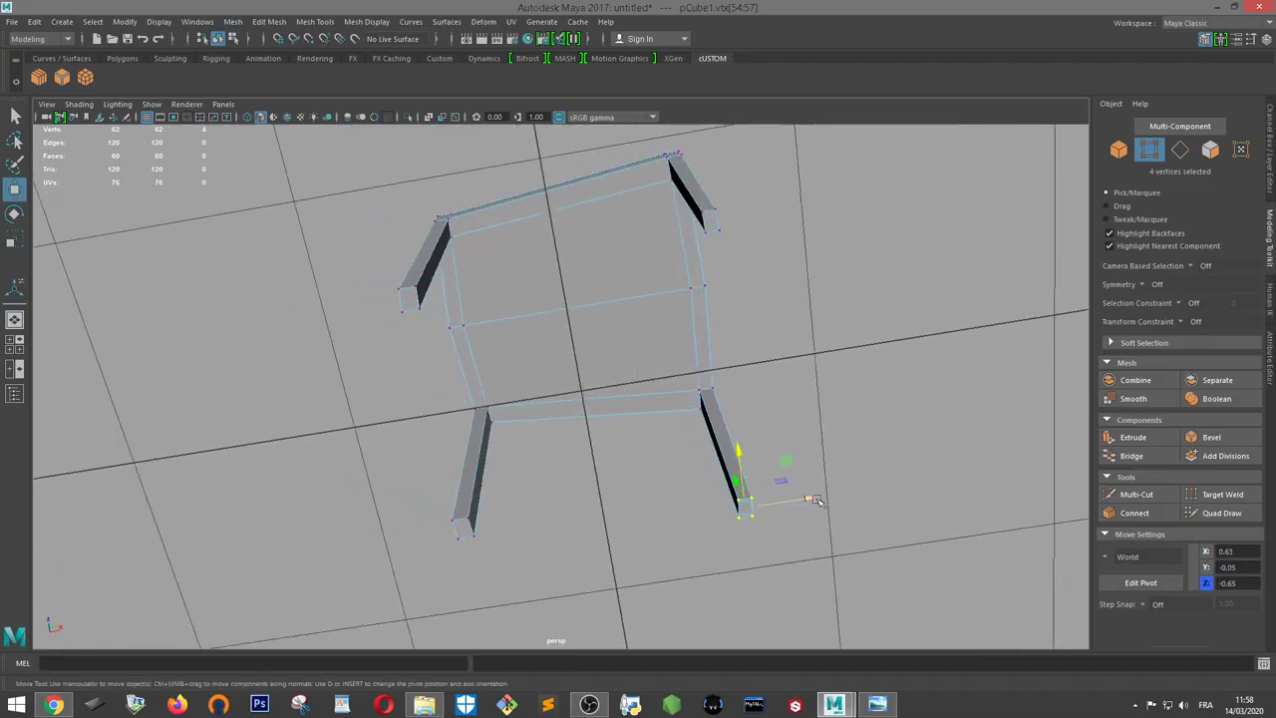
pyautogui.moveTo(815, 500); pyautogui.dragTo(531, 540)
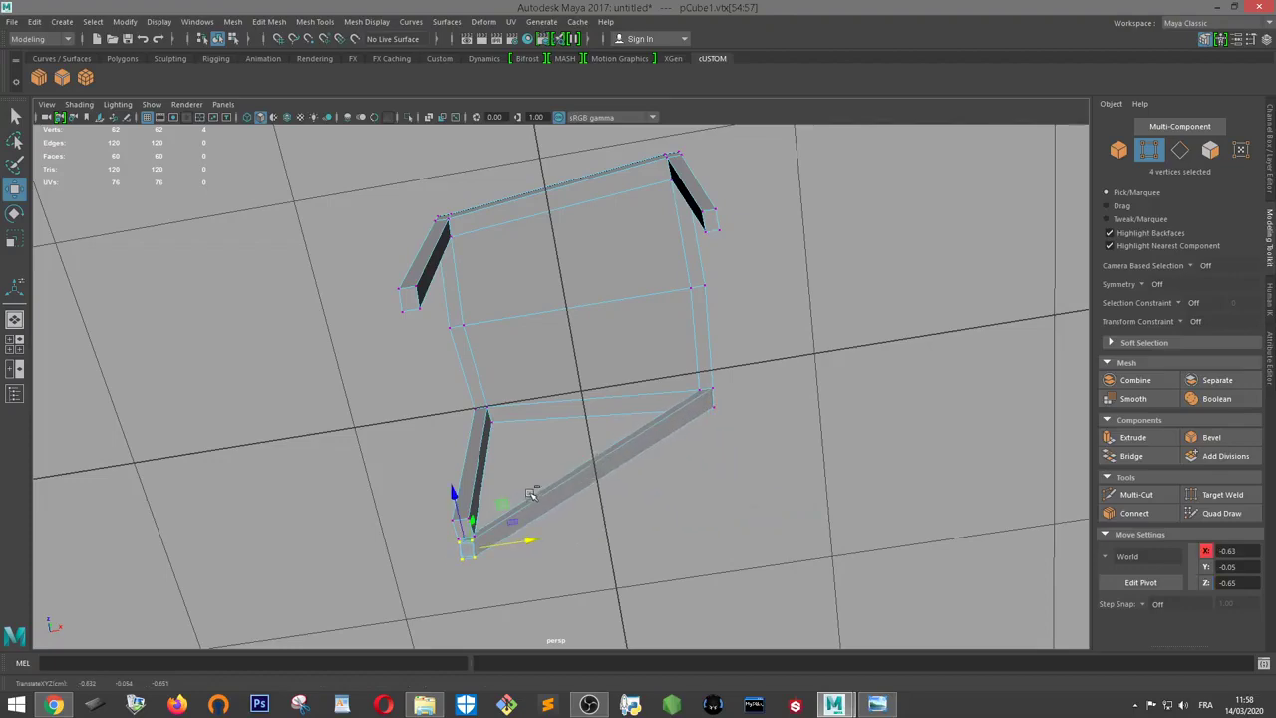
pyautogui.hotkey('ctrl', 'z')
# Scale a leg's end vertices inward to taper it, undoing a trial sideways stretch
pyautogui.moveTo(529, 489)
pyautogui.keyDown('alt'); pyautogui.mouseDown()
pyautogui.moveTo(584, 422)
pyautogui.moveTo(629, 483)
pyautogui.mouseUp(); pyautogui.keyUp('alt')
pyautogui.moveTo(536, 423); pyautogui.dragTo(539, 424)
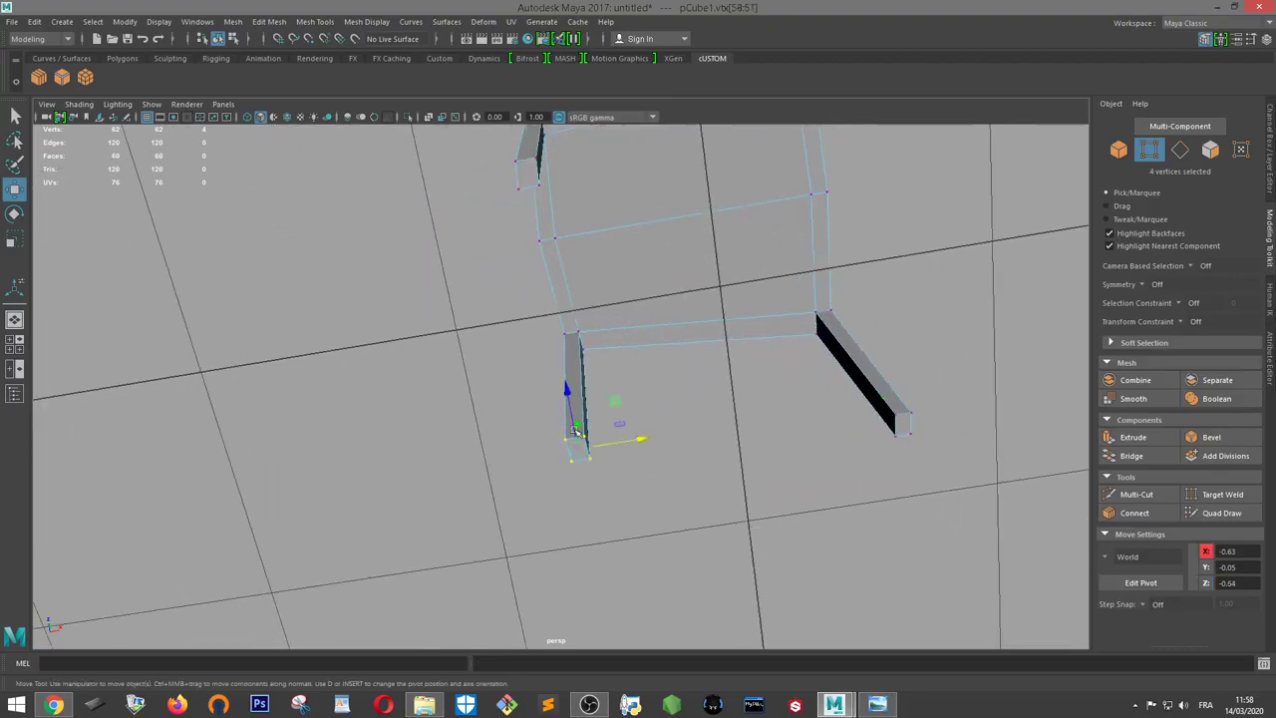
pyautogui.moveTo(735, 452)
pyautogui.keyDown('alt'); pyautogui.mouseDown()
pyautogui.moveTo(746, 459)
pyautogui.moveTo(811, 399)
pyautogui.moveTo(1012, 476)
pyautogui.moveTo(1011, 442)
pyautogui.mouseUp(); pyautogui.keyUp('alt')
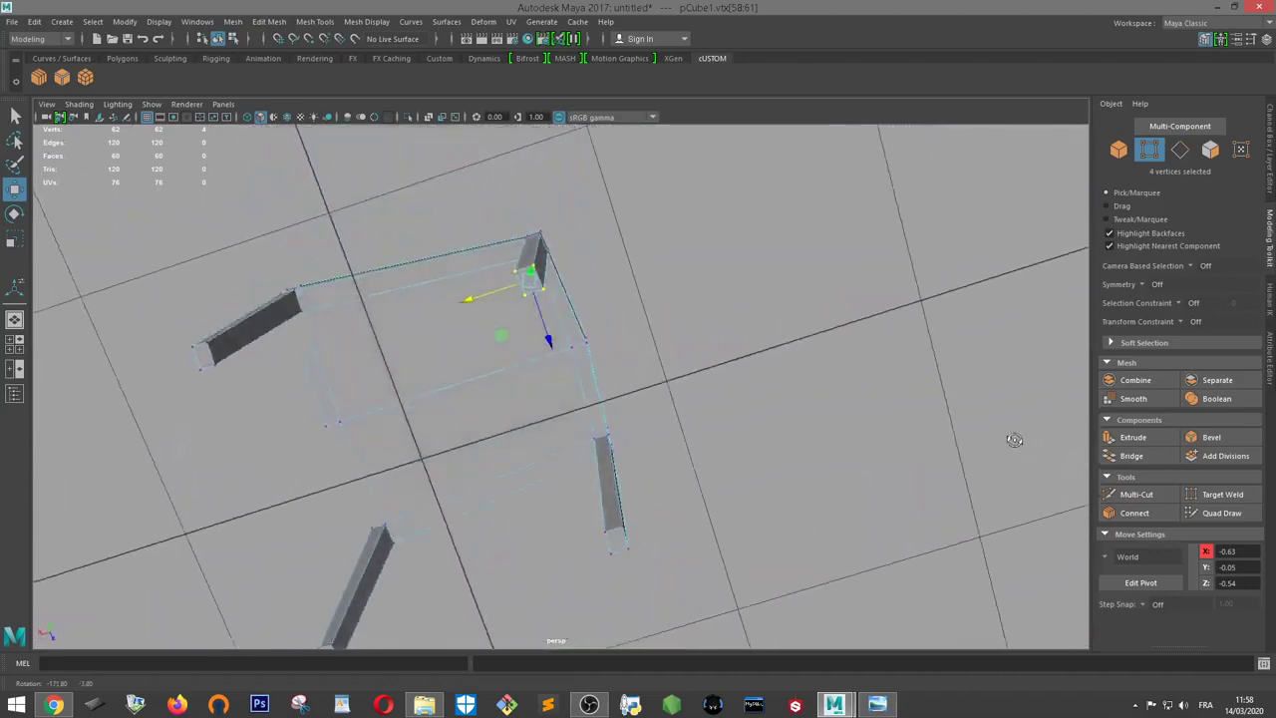
pyautogui.press('e')
pyautogui.press('r')
pyautogui.keyDown('ctrl'); pyautogui.moveTo(528, 282); pyautogui.dragTo(525, 283); pyautogui.keyUp('ctrl')
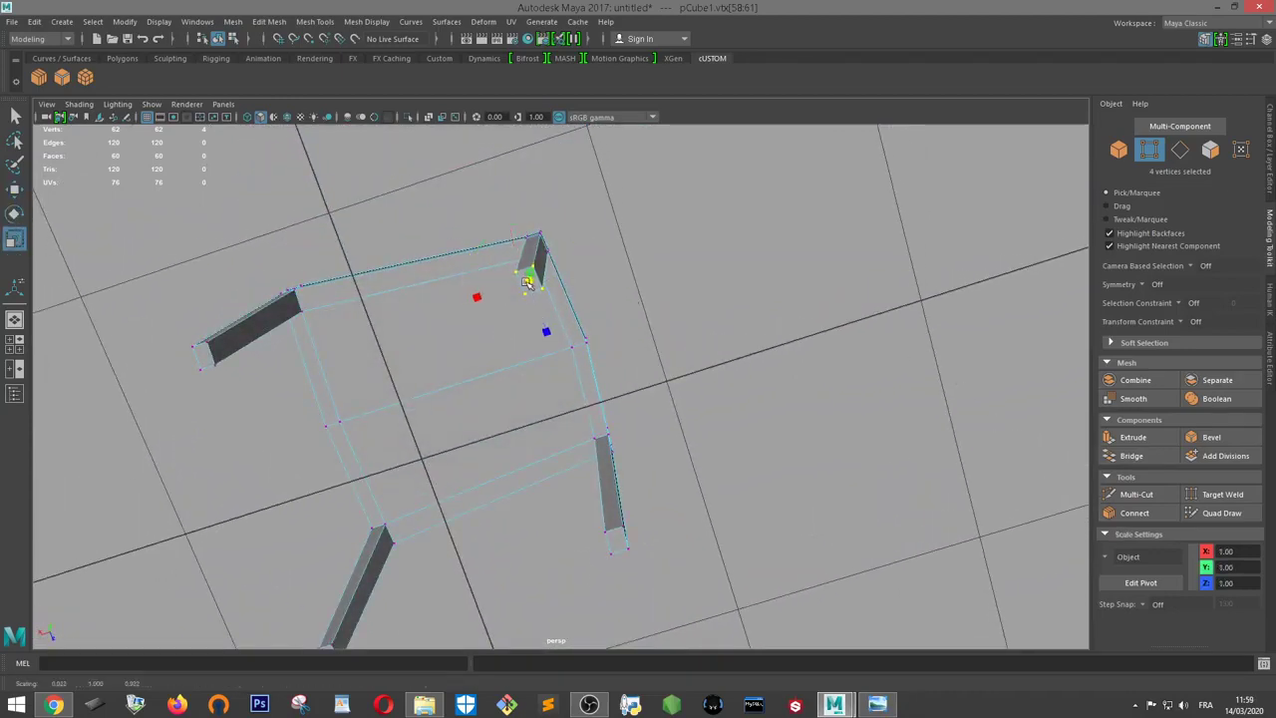
pyautogui.press('w')
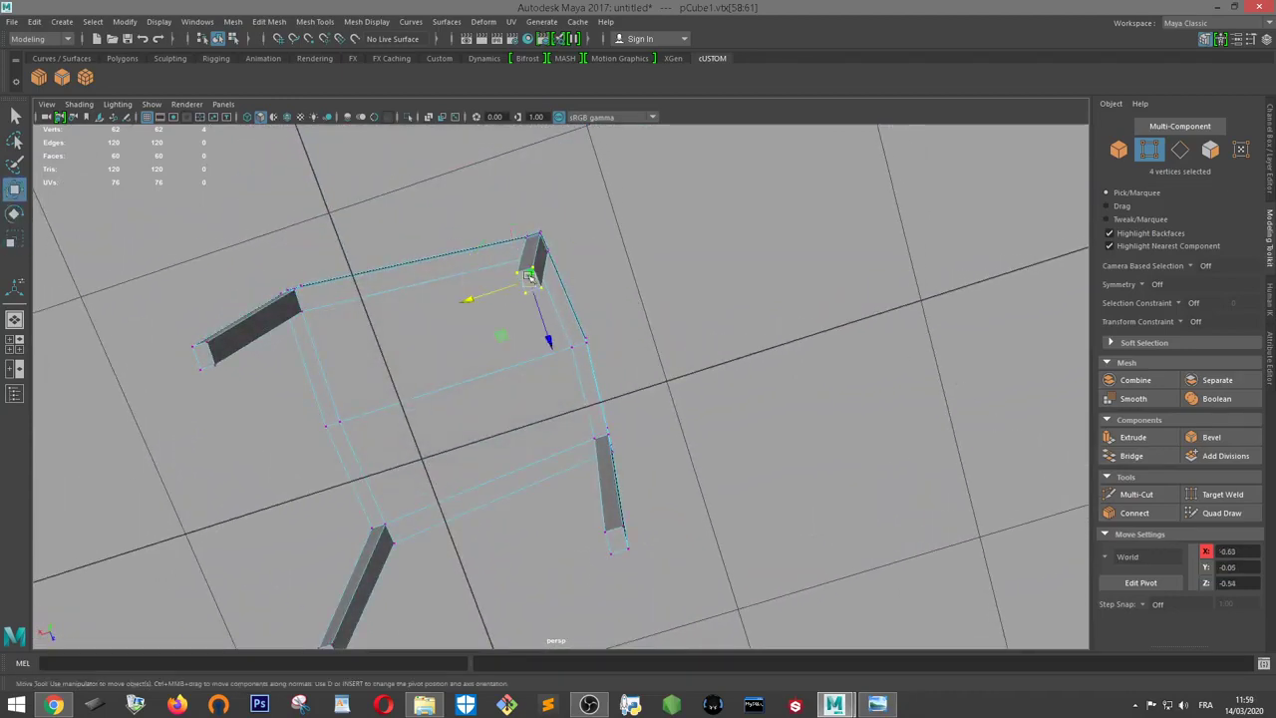
pyautogui.moveTo(471, 297)
pyautogui.mouseDown()
pyautogui.moveTo(205, 305)
pyautogui.moveTo(172, 318)
pyautogui.mouseUp()
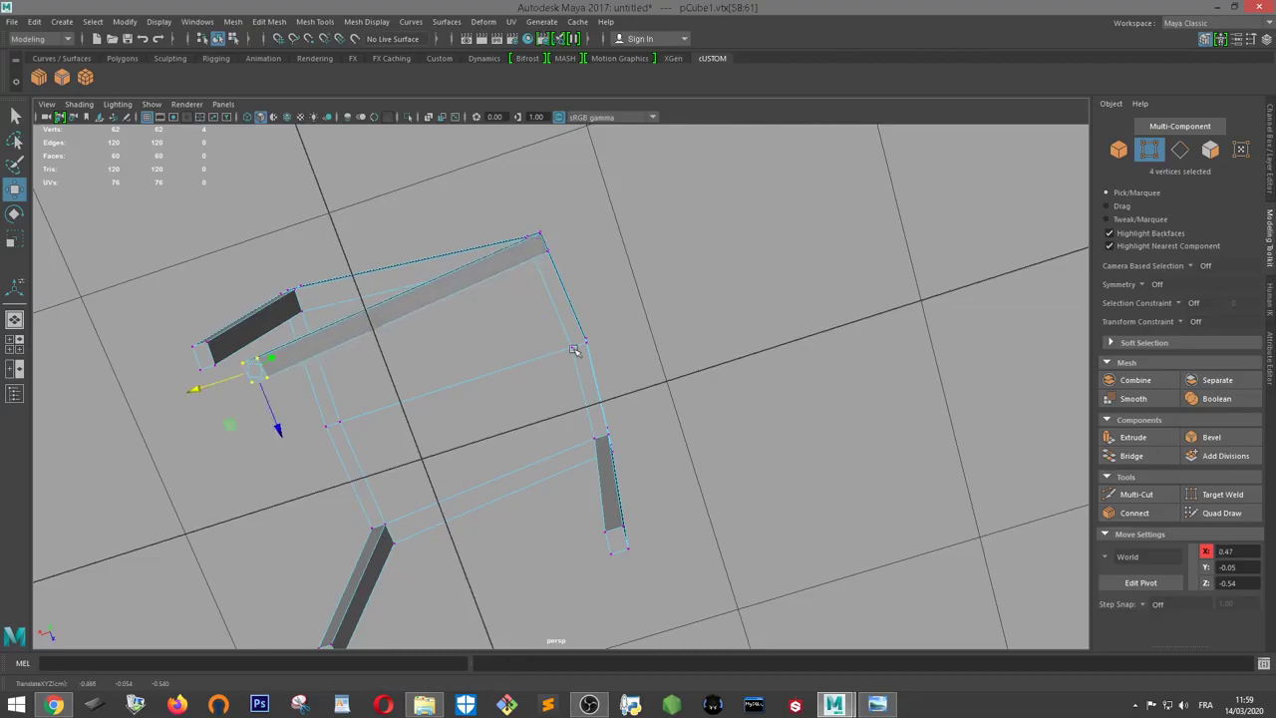
pyautogui.moveTo(574, 349)
pyautogui.keyDown('alt'); pyautogui.mouseDown()
pyautogui.moveTo(601, 319)
pyautogui.moveTo(612, 330)
pyautogui.mouseUp(); pyautogui.keyUp('alt')
pyautogui.hotkey('ctrl', 'z')
# Select another leg's bottom vertices, test a stretch, and undo it
pyautogui.moveTo(672, 390)
pyautogui.keyDown('alt'); pyautogui.mouseDown()
pyautogui.moveTo(672, 348)
pyautogui.moveTo(661, 448)
pyautogui.moveTo(672, 528)
pyautogui.mouseUp(); pyautogui.keyUp('alt')
pyautogui.moveTo(538, 465); pyautogui.dragTo(539, 466)
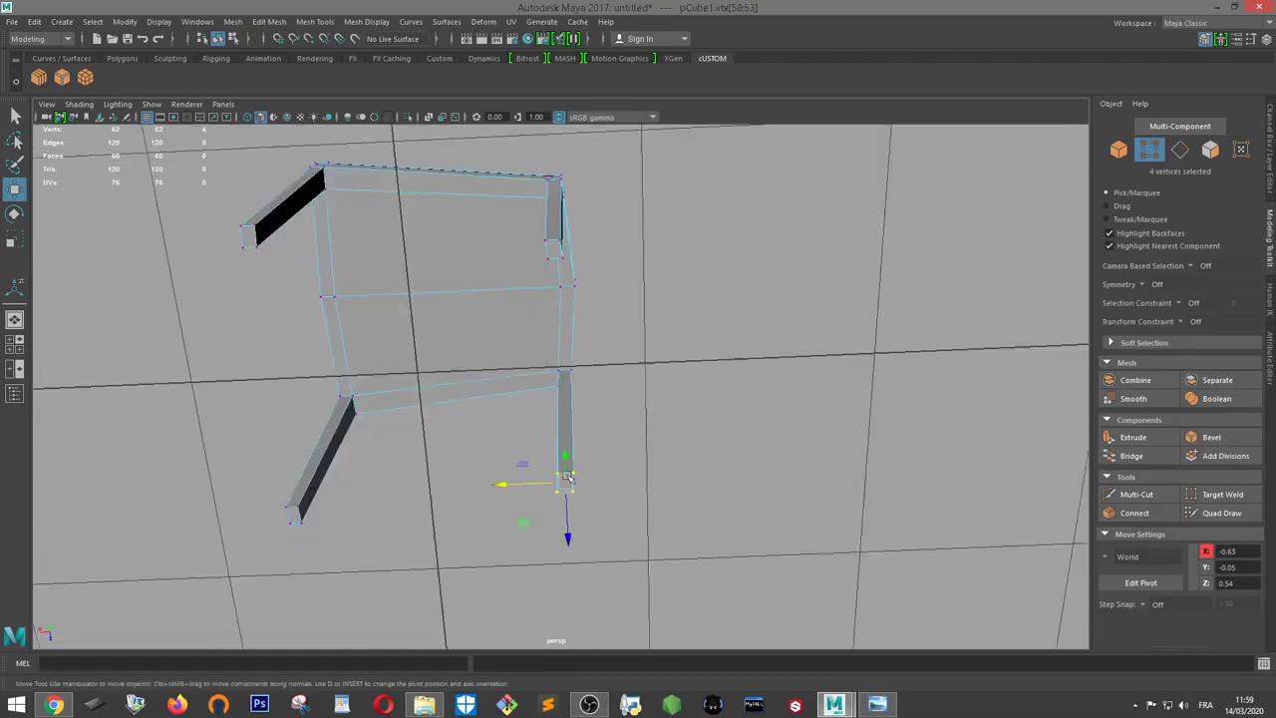
pyautogui.press('r')
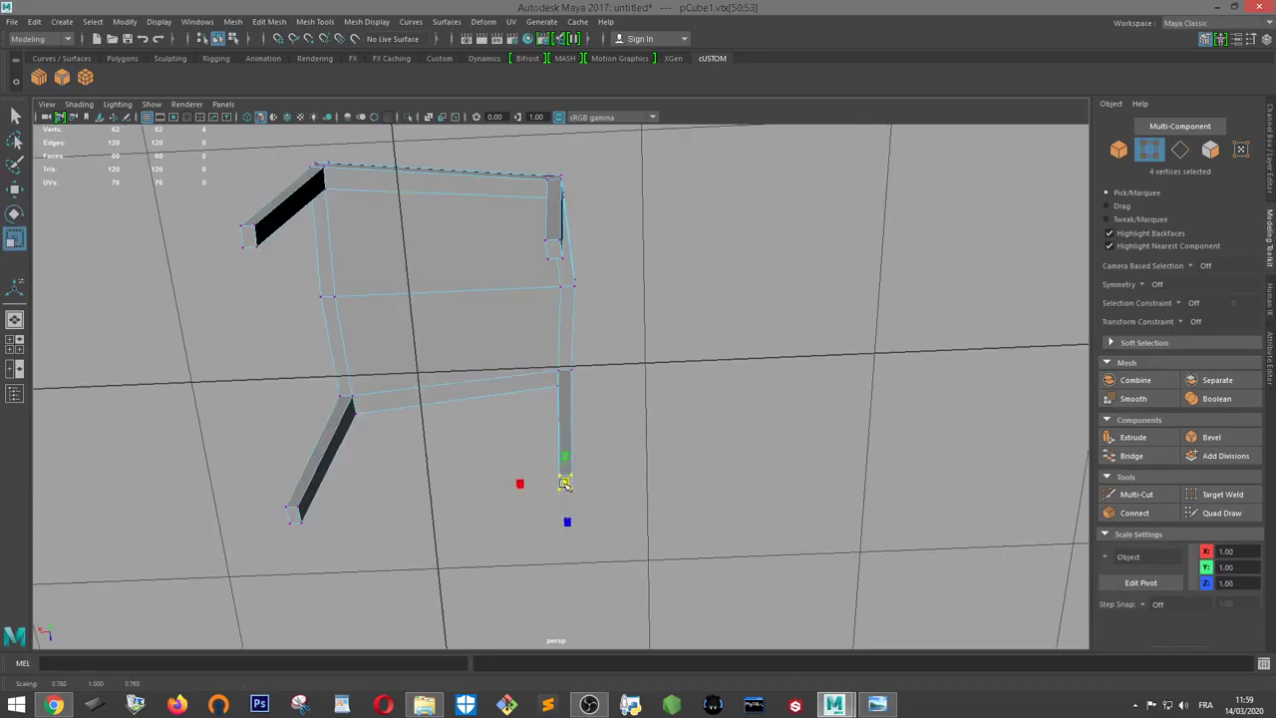
pyautogui.press('w')
pyautogui.moveTo(565, 483)
pyautogui.keyDown('alt'); pyautogui.mouseDown()
pyautogui.moveTo(592, 475)
pyautogui.moveTo(533, 488)
pyautogui.mouseUp(); pyautogui.keyUp('alt')
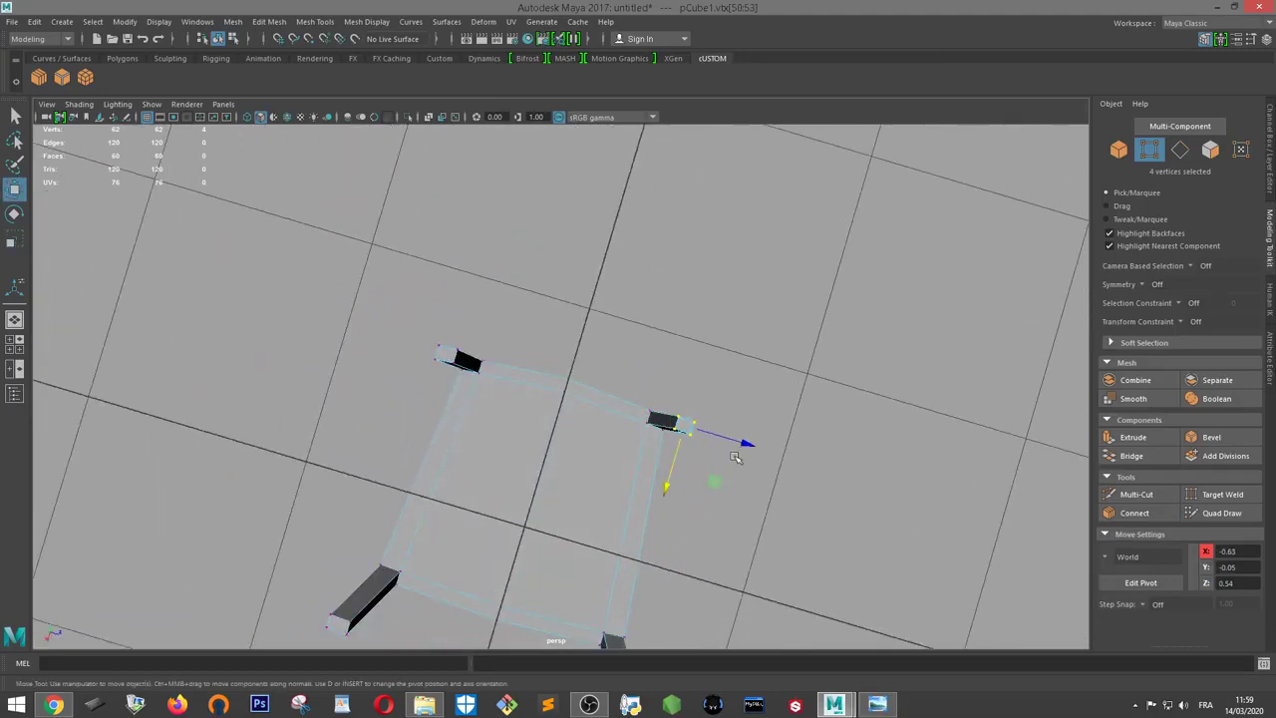
pyautogui.moveTo(749, 446)
pyautogui.mouseDown()
pyautogui.moveTo(599, 399)
pyautogui.moveTo(695, 365)
pyautogui.moveTo(624, 314)
pyautogui.moveTo(639, 297)
pyautogui.mouseUp()
pyautogui.hotkey('ctrl', 'z')
pyautogui.keyDown('alt'); pyautogui.moveTo(642, 251); pyautogui.dragTo(644, 277); pyautogui.keyUp('alt')
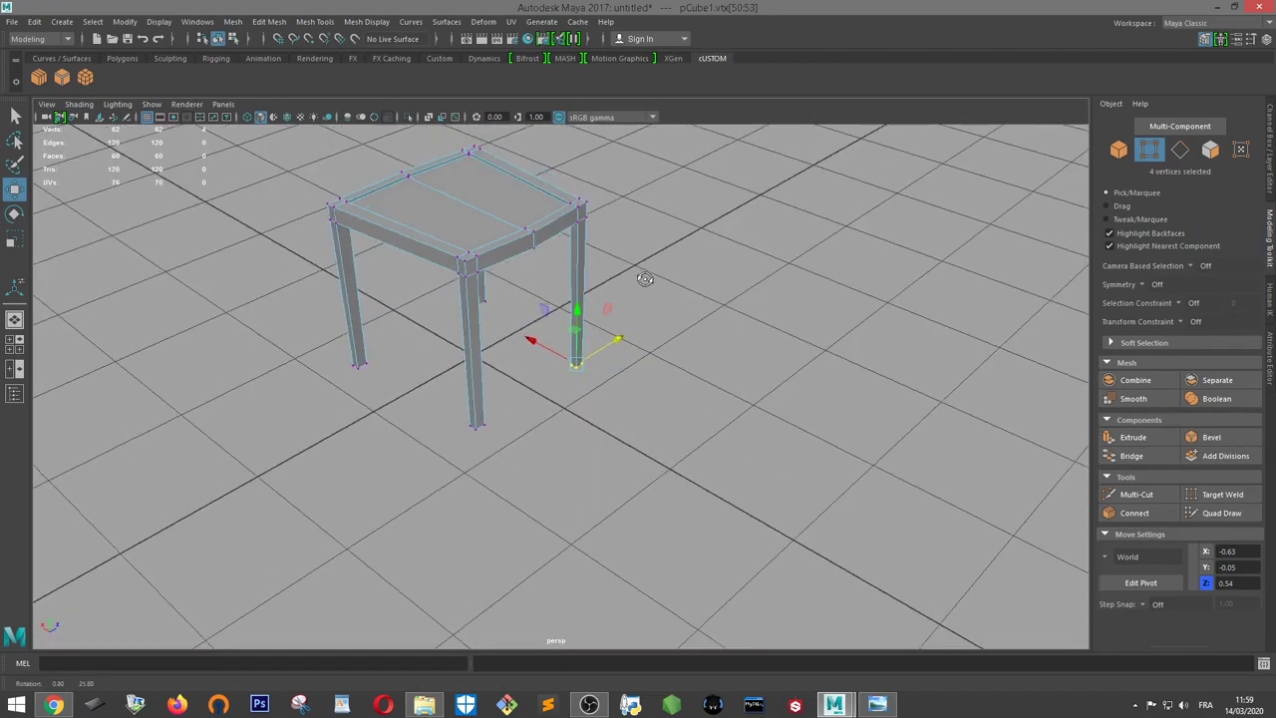
pyautogui.moveTo(512, 214); pyautogui.dragTo(553, 206, button='right')
pyautogui.scroll(-2, 534, 216)
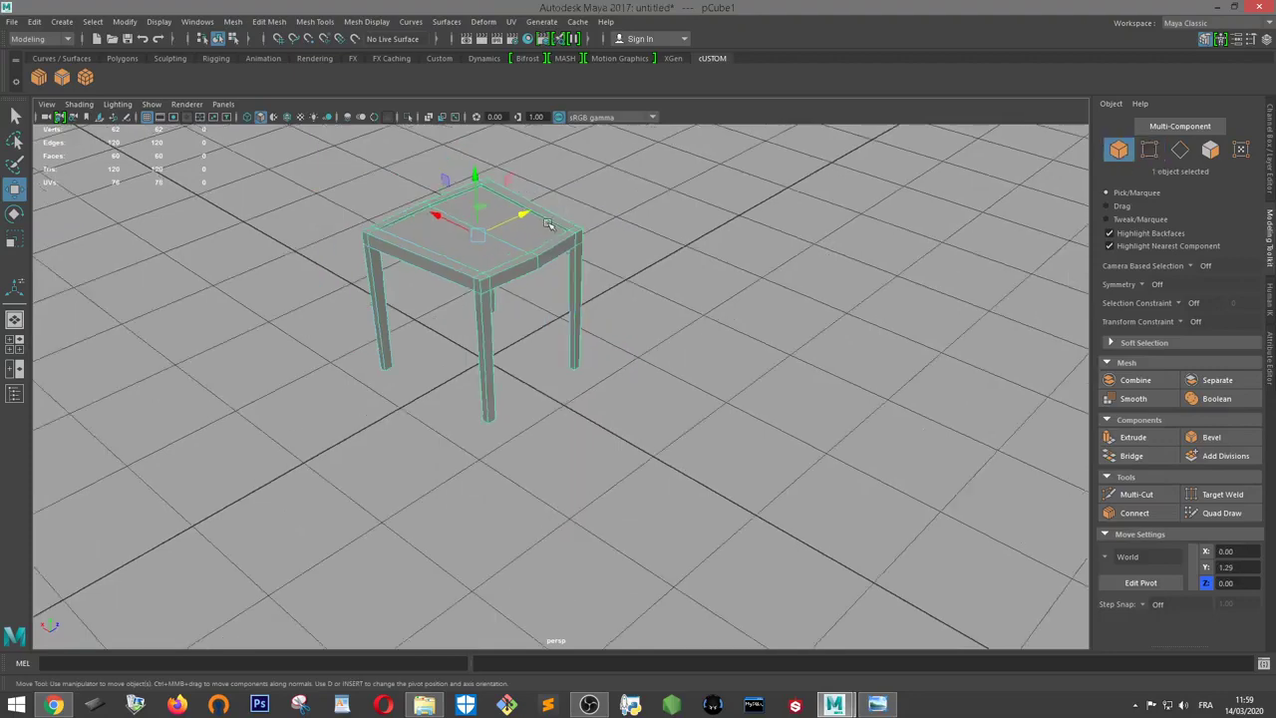
pyautogui.keyDown('alt'); pyautogui.moveTo(598, 217); pyautogui.dragTo(653, 271, button='middle'); pyautogui.keyUp('alt')
pyautogui.scroll(2, 658, 274)
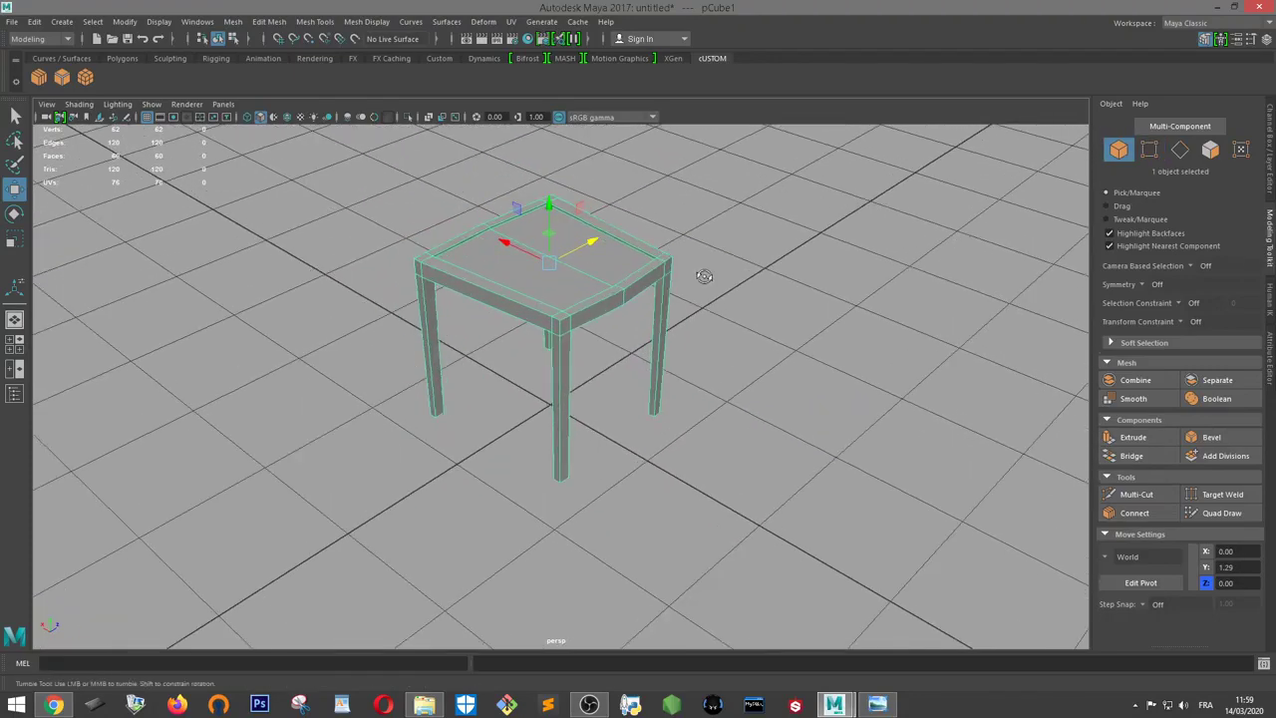
pyautogui.moveTo(703, 276)
pyautogui.keyDown('alt'); pyautogui.mouseDown()
pyautogui.moveTo(689, 254)
pyautogui.moveTo(705, 299)
pyautogui.moveTo(873, 305)
pyautogui.moveTo(764, 317)
pyautogui.mouseUp(); pyautogui.keyUp('alt')
pyautogui.scroll(2, 709, 295)
pyautogui.click(877, 705)
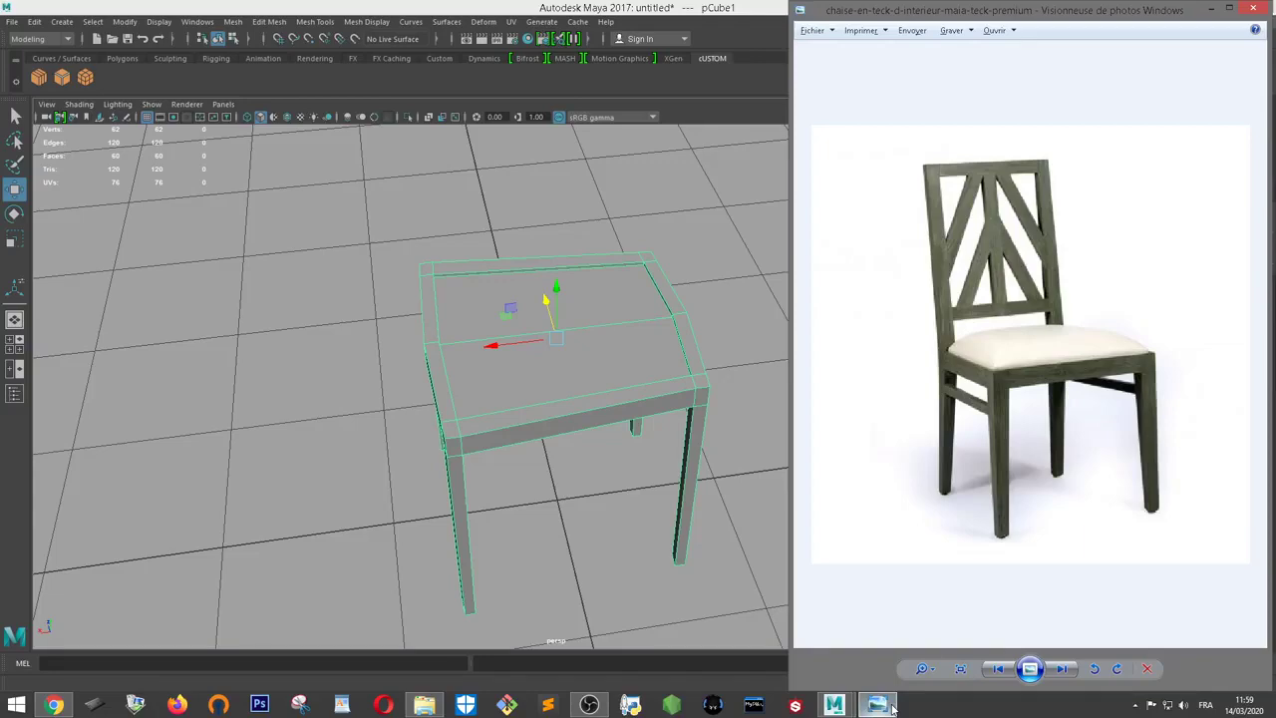
pyautogui.click(877, 705)
pyautogui.moveTo(574, 419)
pyautogui.keyDown('alt'); pyautogui.mouseDown()
pyautogui.moveTo(651, 361)
pyautogui.moveTo(657, 559)
pyautogui.mouseUp(); pyautogui.keyUp('alt')
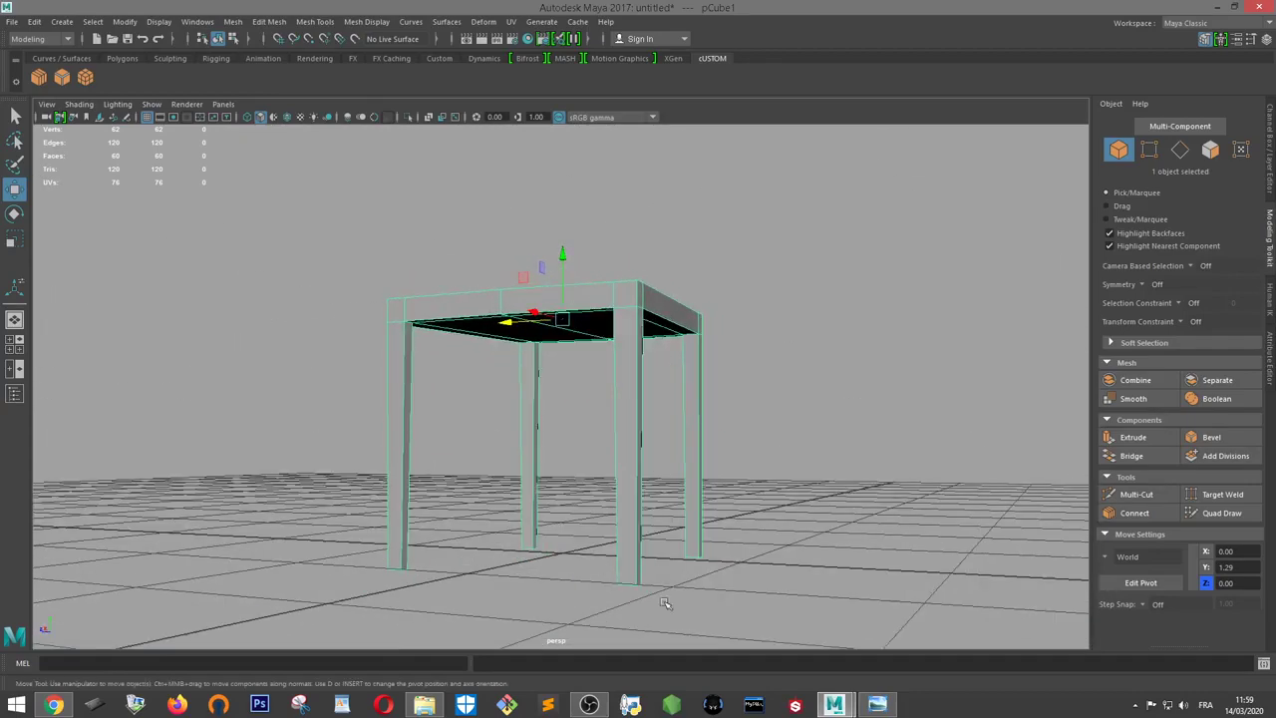
# Connect the vertical edges of all four legs with a new mid-height edge loop
pyautogui.keyDown('alt'); pyautogui.moveTo(602, 372); pyautogui.dragTo(646, 308); pyautogui.keyUp('alt')
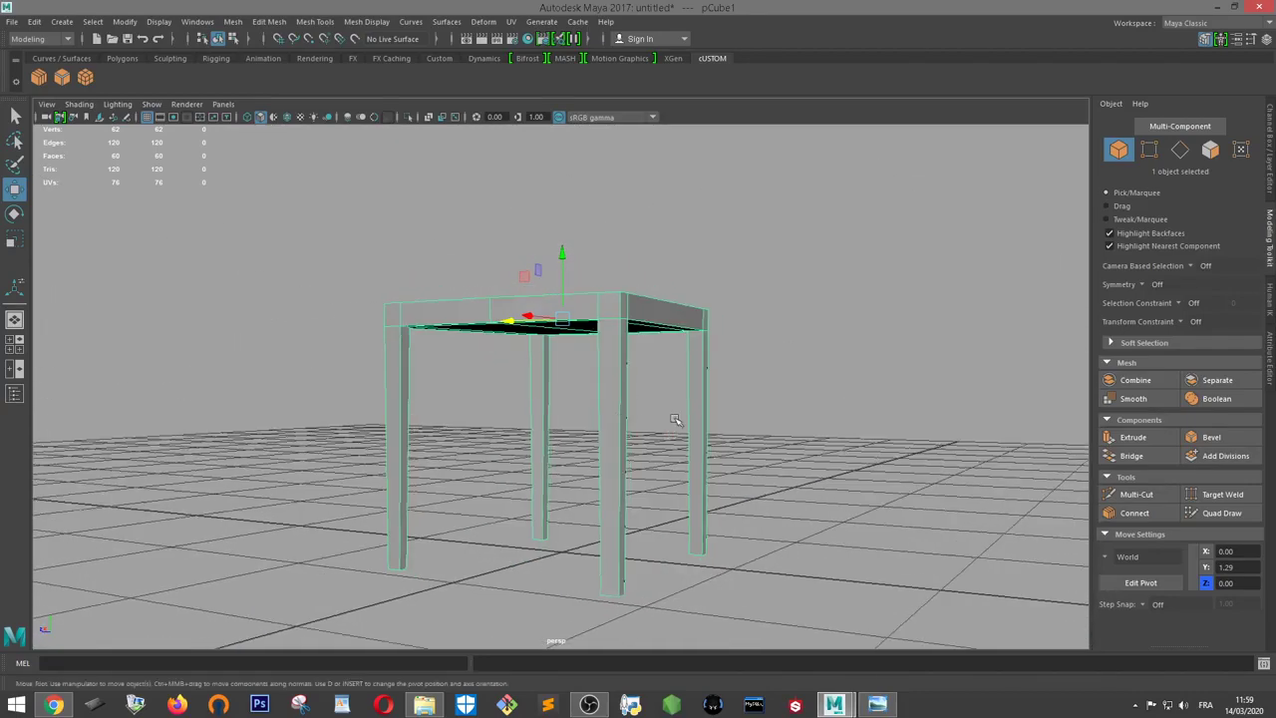
pyautogui.moveTo(620, 358); pyautogui.dragTo(628, 286, button='right')
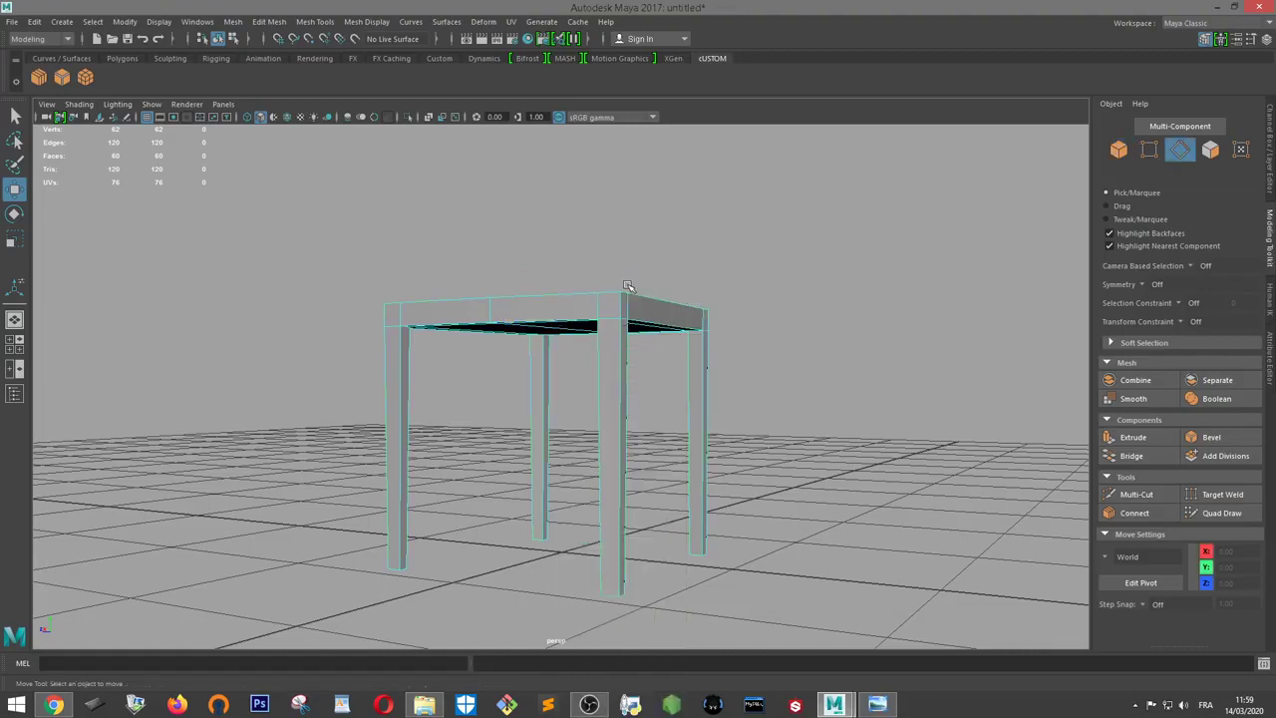
pyautogui.moveTo(910, 420); pyautogui.dragTo(276, 472)
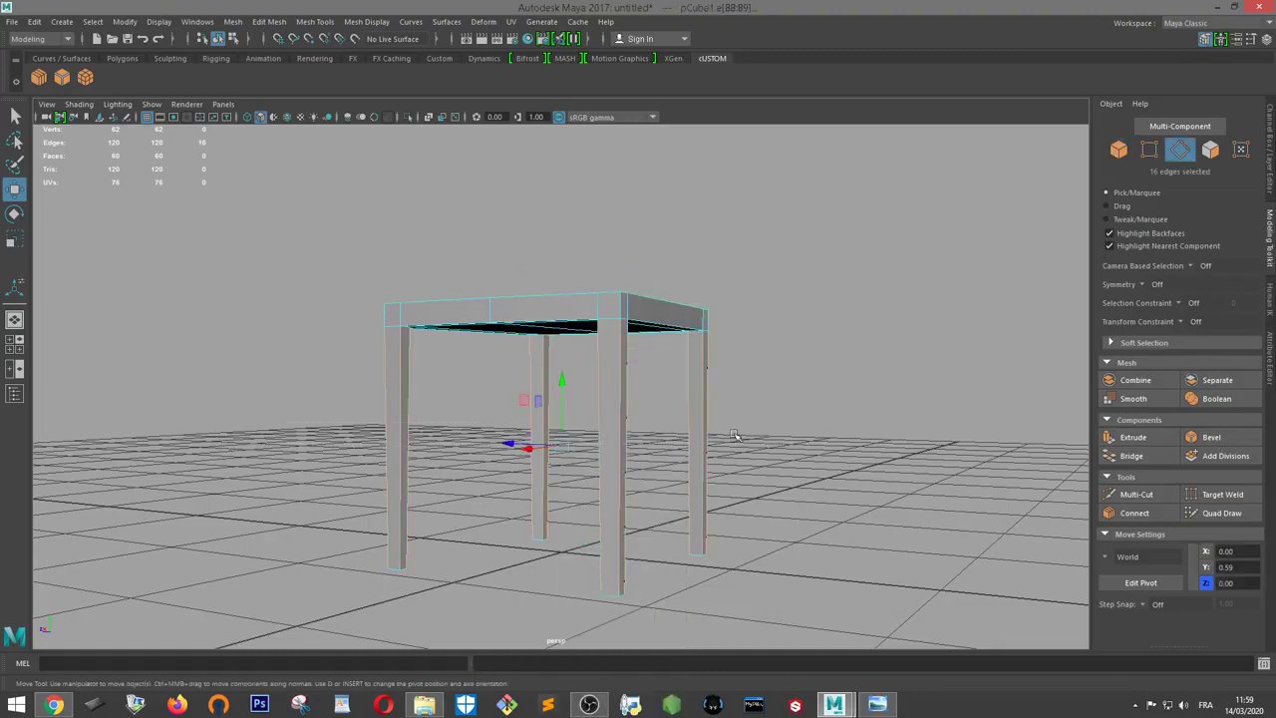
pyautogui.click(1163, 513)
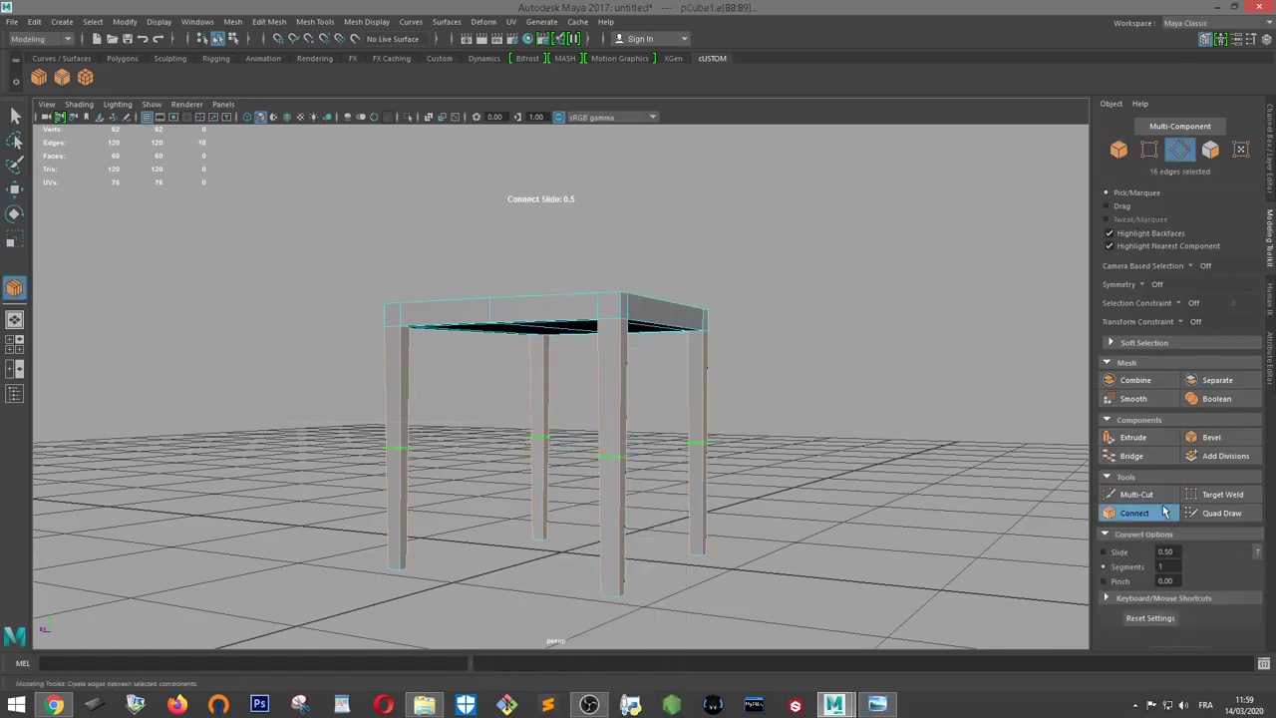
pyautogui.press('w')
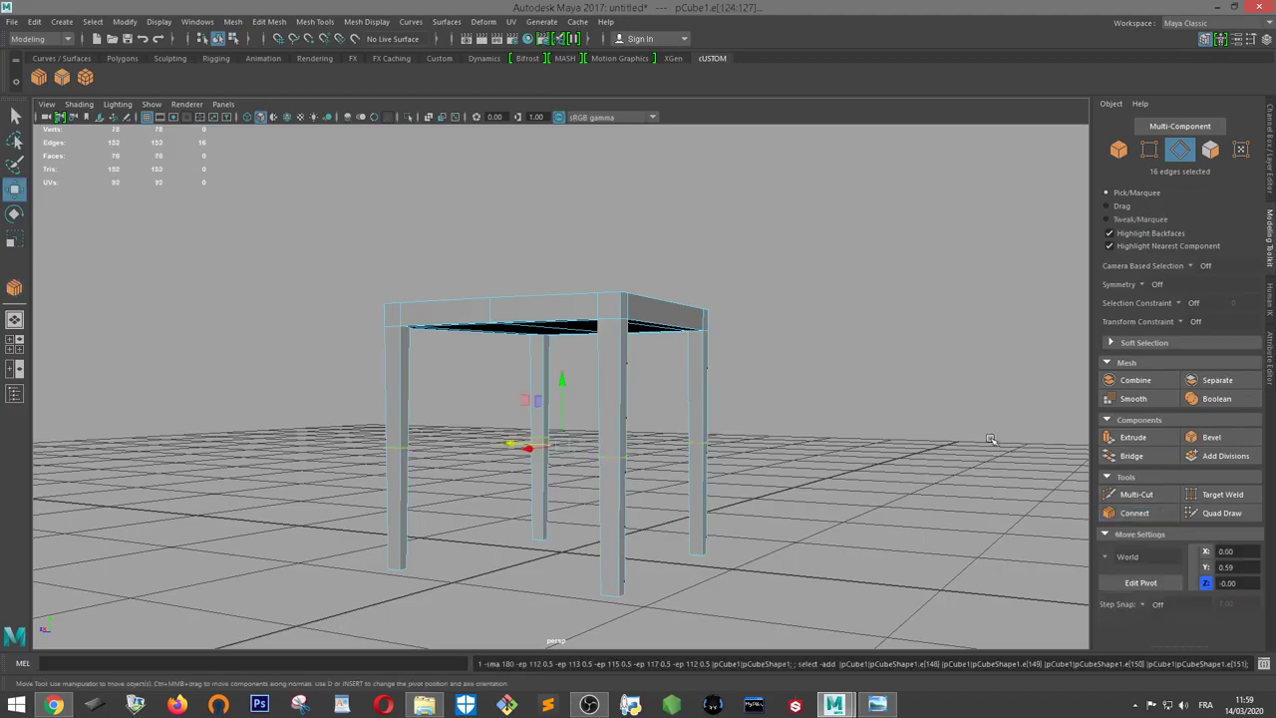
# Switch to Vertex mode and select the front-right leg's foot vertices
pyautogui.moveTo(755, 432)
pyautogui.keyDown('alt'); pyautogui.mouseDown()
pyautogui.moveTo(801, 461)
pyautogui.moveTo(685, 488)
pyautogui.mouseUp(); pyautogui.keyUp('alt')
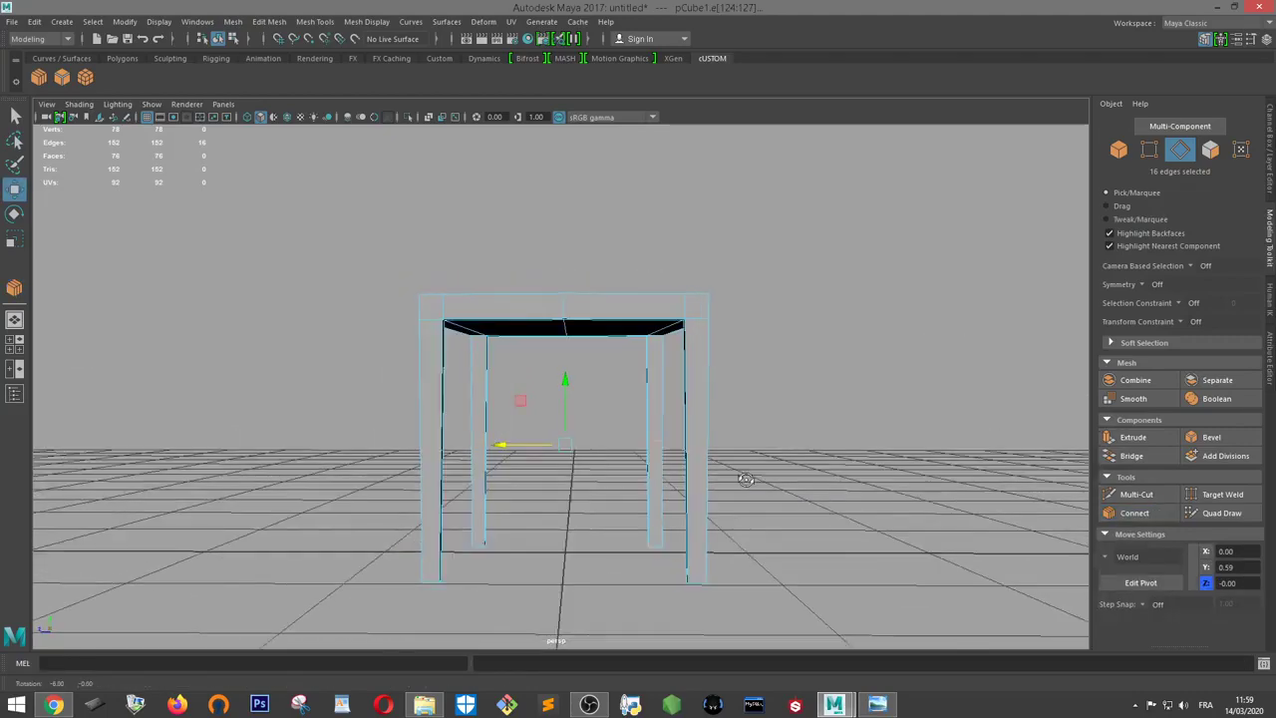
pyautogui.moveTo(684, 322)
pyautogui.mouseDown(button='right')
pyautogui.moveTo(638, 339)
pyautogui.moveTo(620, 323)
pyautogui.mouseUp(button='right')
pyautogui.keyDown('alt'); pyautogui.moveTo(763, 462); pyautogui.dragTo(755, 422); pyautogui.keyUp('alt')
pyautogui.scroll(2, 753, 425)
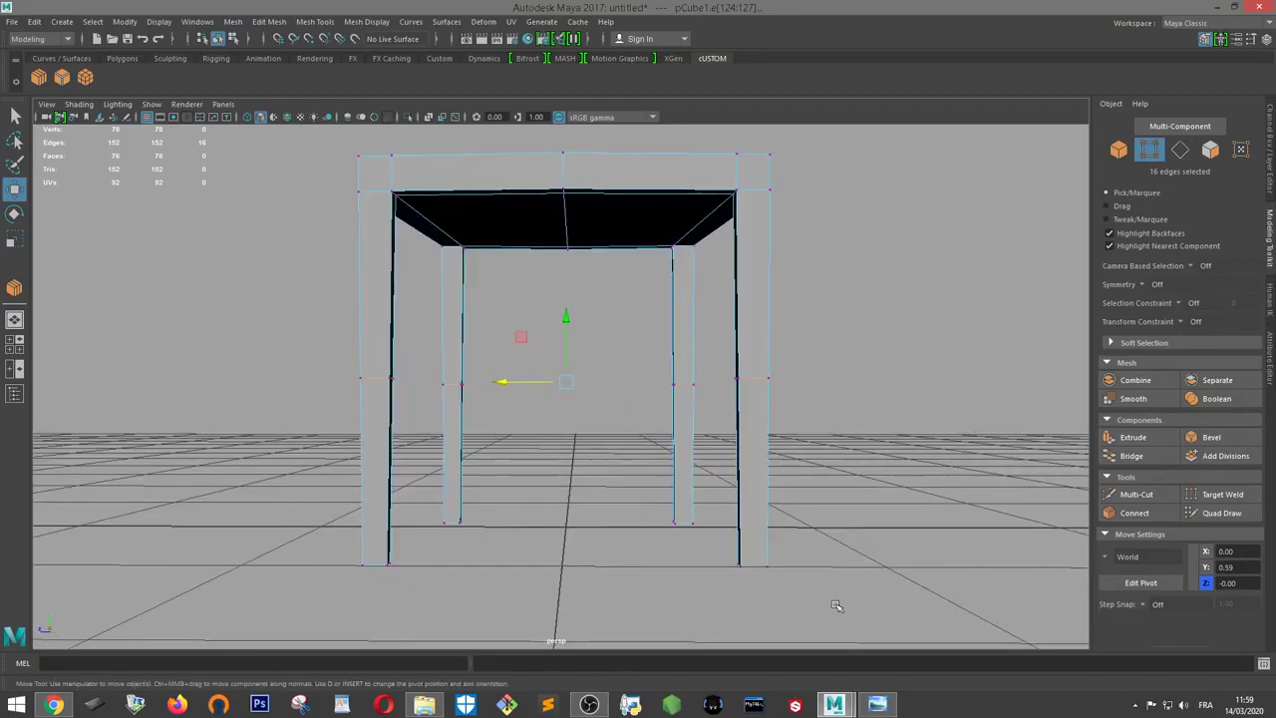
pyautogui.moveTo(837, 604)
pyautogui.mouseDown()
pyautogui.moveTo(732, 543)
pyautogui.moveTo(751, 565)
pyautogui.mouseUp()
# Scale down the foot vertices of the front-right, back-right, front-left and back-left legs
pyautogui.press('r')
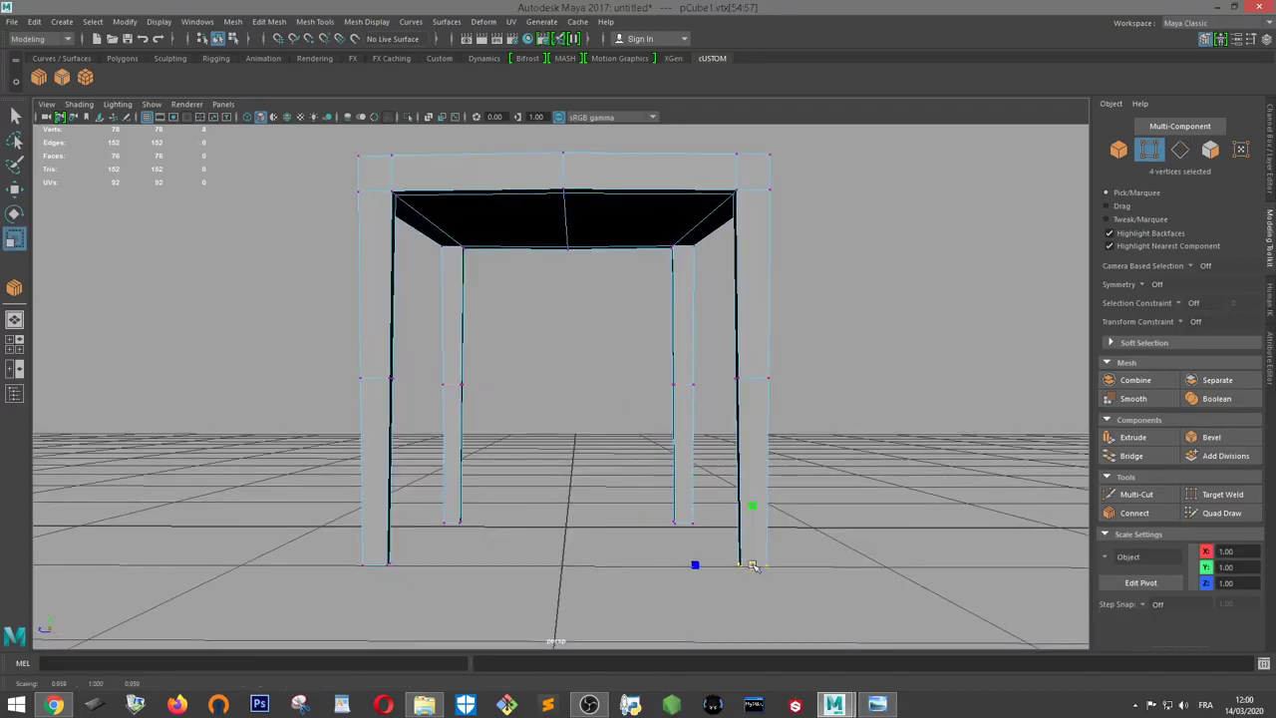
pyautogui.moveTo(689, 477)
pyautogui.mouseDown()
pyautogui.moveTo(705, 536)
pyautogui.moveTo(684, 522)
pyautogui.mouseUp()
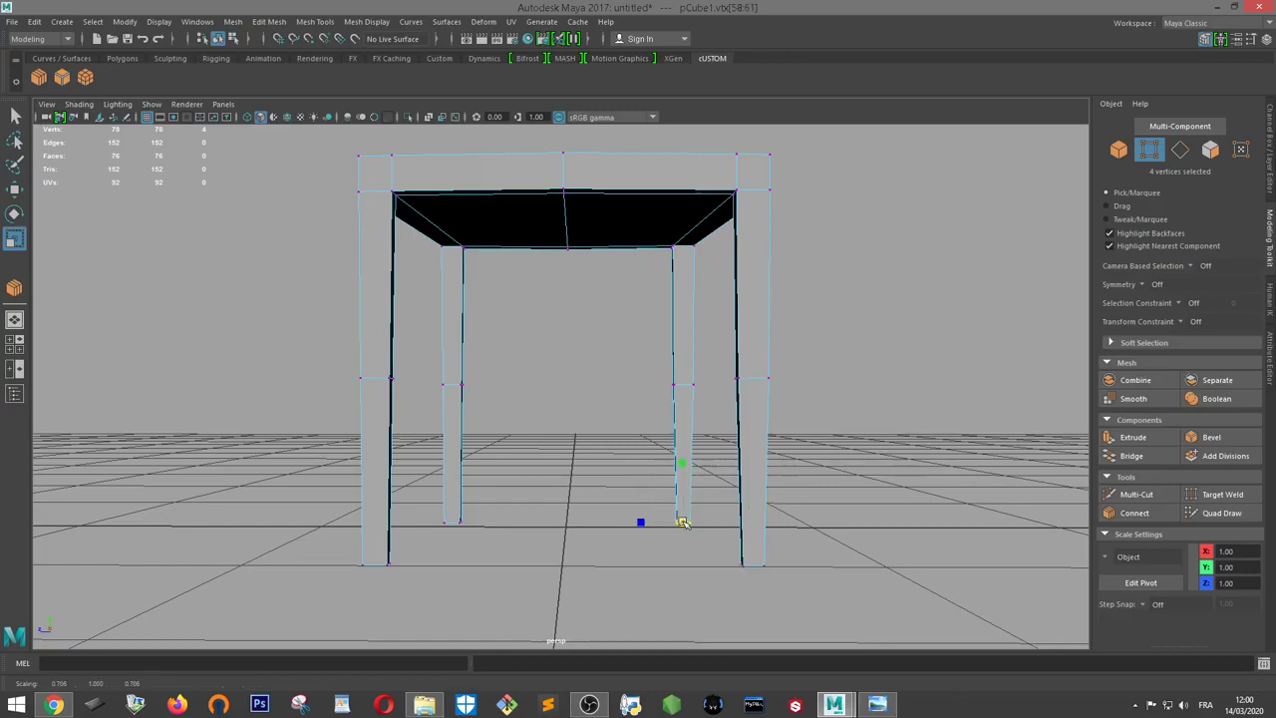
pyautogui.moveTo(449, 570)
pyautogui.mouseDown()
pyautogui.moveTo(286, 510)
pyautogui.moveTo(317, 543)
pyautogui.moveTo(374, 565)
pyautogui.mouseUp()
pyautogui.moveTo(422, 506); pyautogui.dragTo(454, 522)
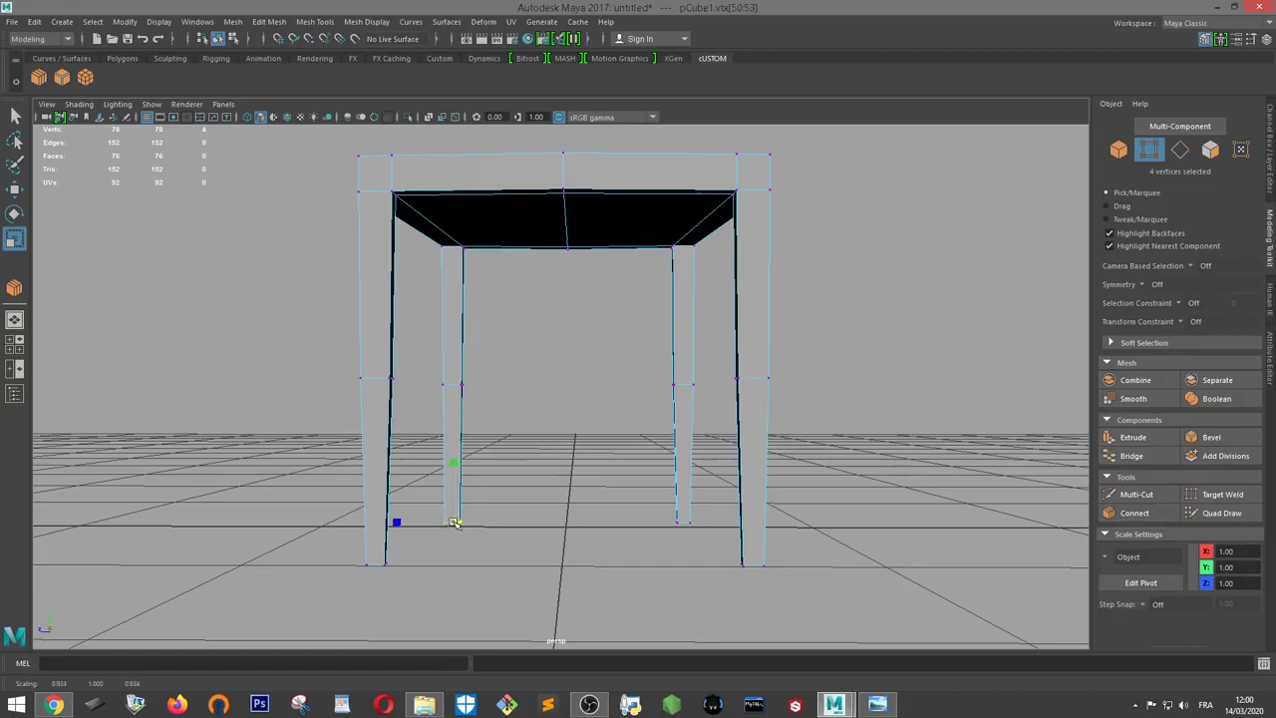
# Raise the 16 mid-height leg vertices slightly and scale them out to 1.007 in X and Z
pyautogui.moveTo(831, 319); pyautogui.dragTo(309, 403)
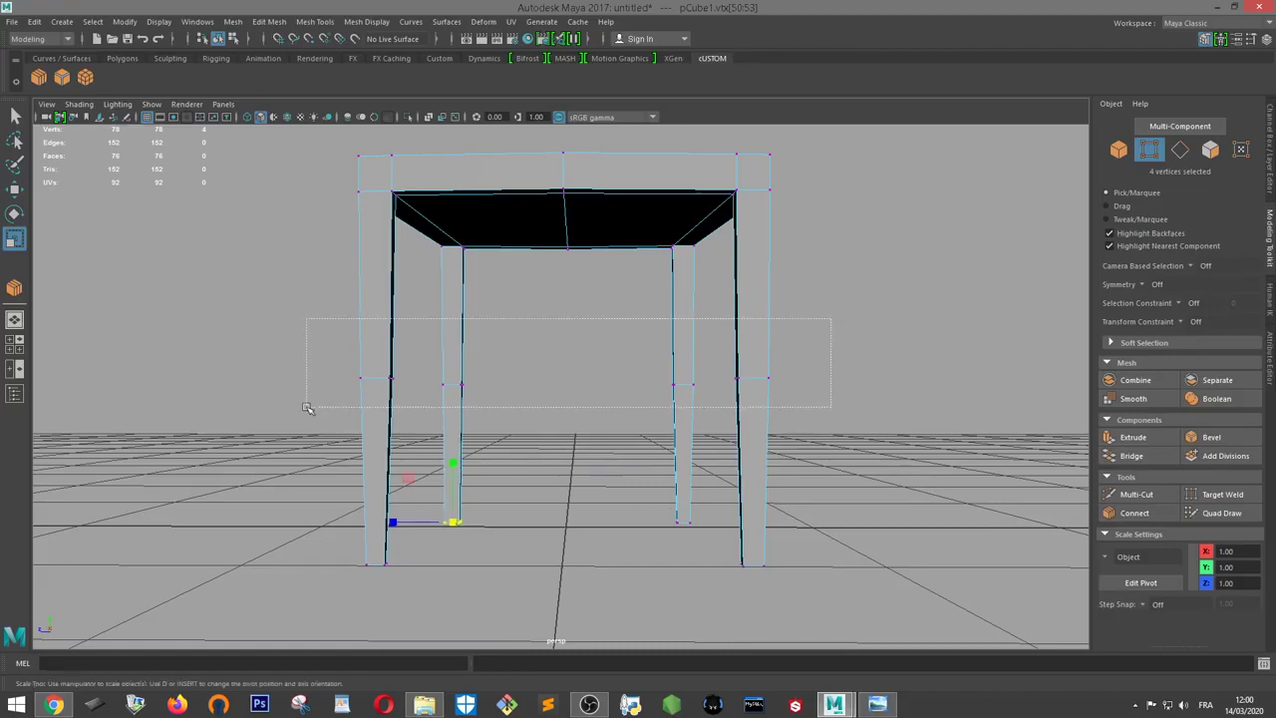
pyautogui.press('w')
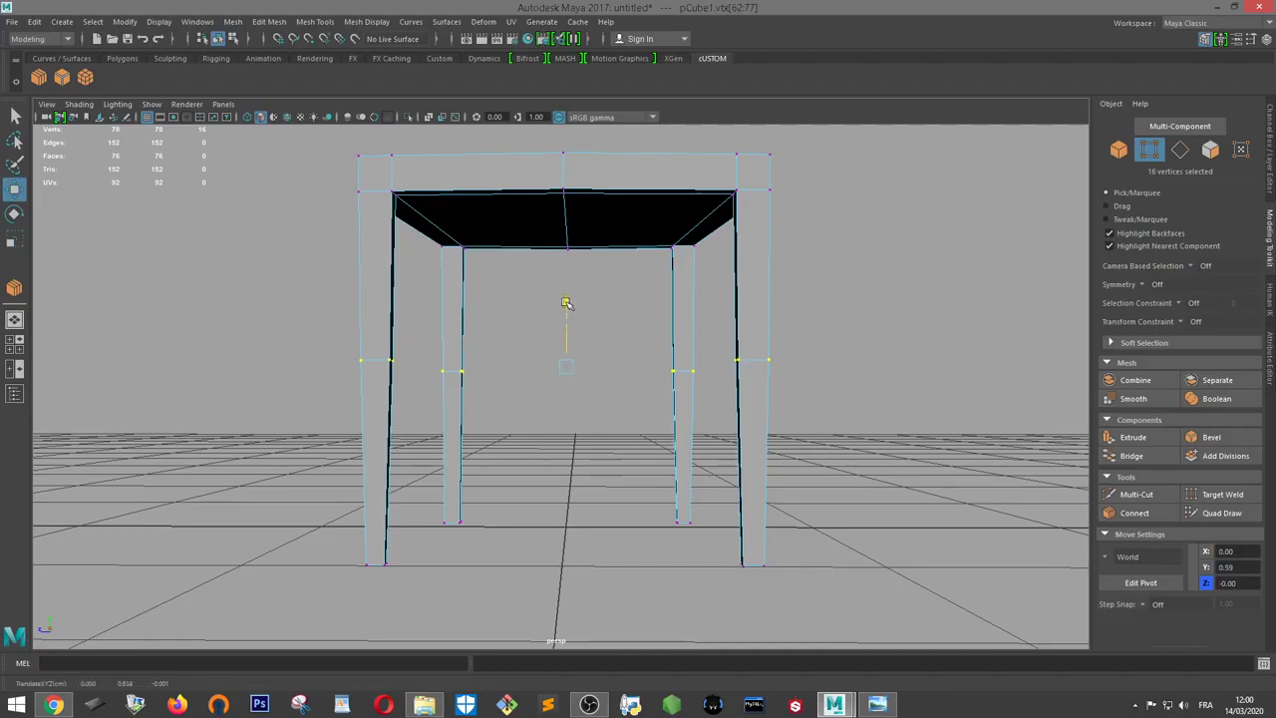
pyautogui.press('e')
pyautogui.press('r')
pyautogui.moveTo(708, 344)
pyautogui.keyDown('alt'); pyautogui.mouseDown()
pyautogui.moveTo(715, 355)
pyautogui.moveTo(667, 365)
pyautogui.mouseUp(); pyautogui.keyUp('alt')
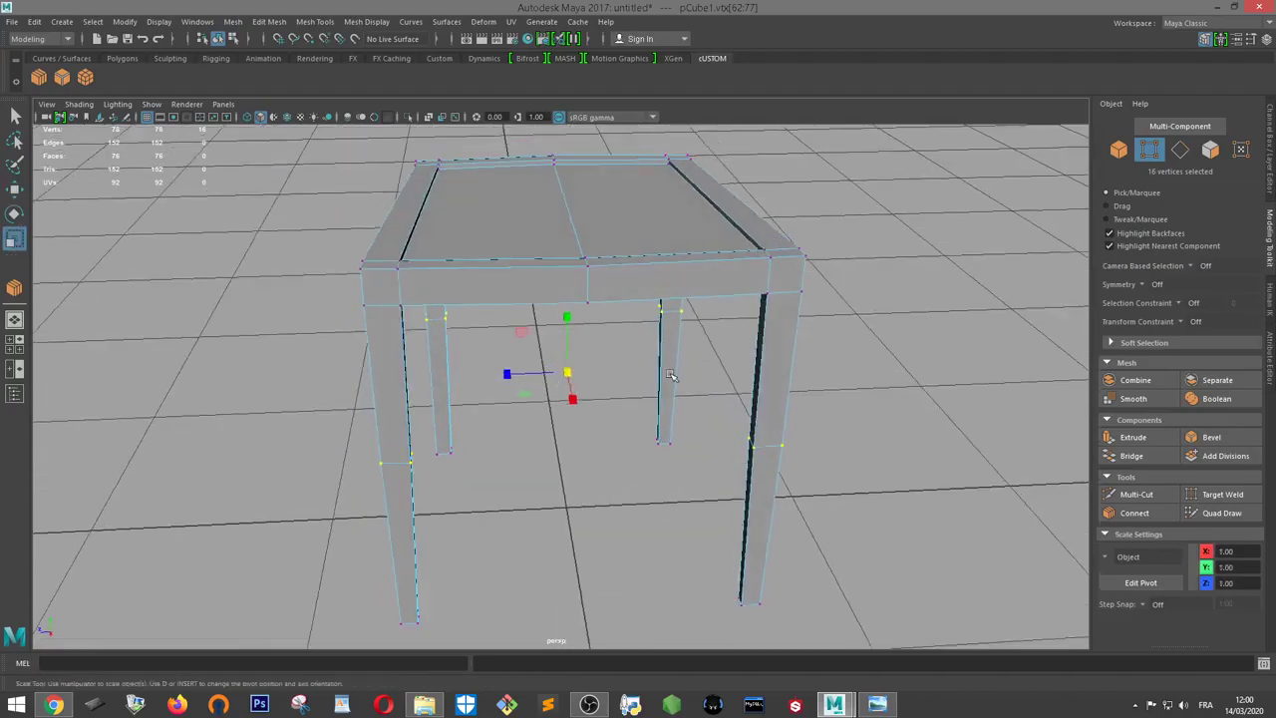
pyautogui.scroll(5, 667, 365)
pyautogui.scroll(-5, 678, 398)
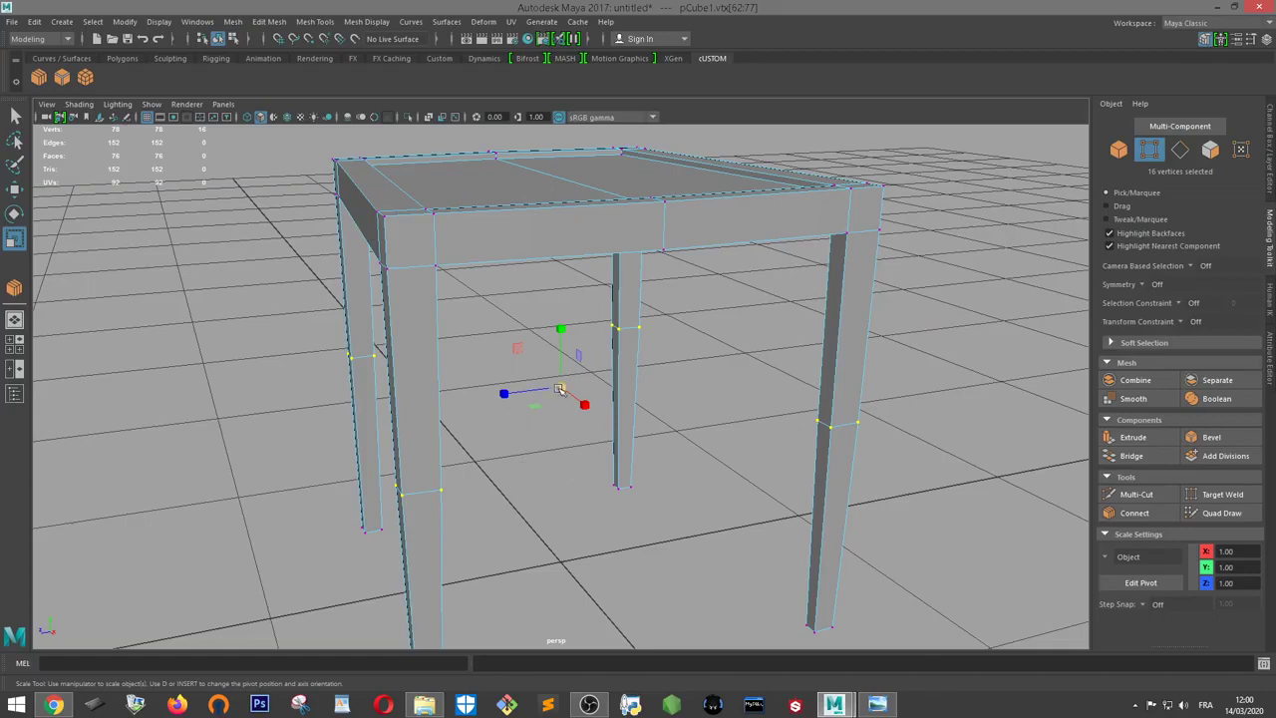
pyautogui.moveTo(560, 388); pyautogui.dragTo(544, 379)
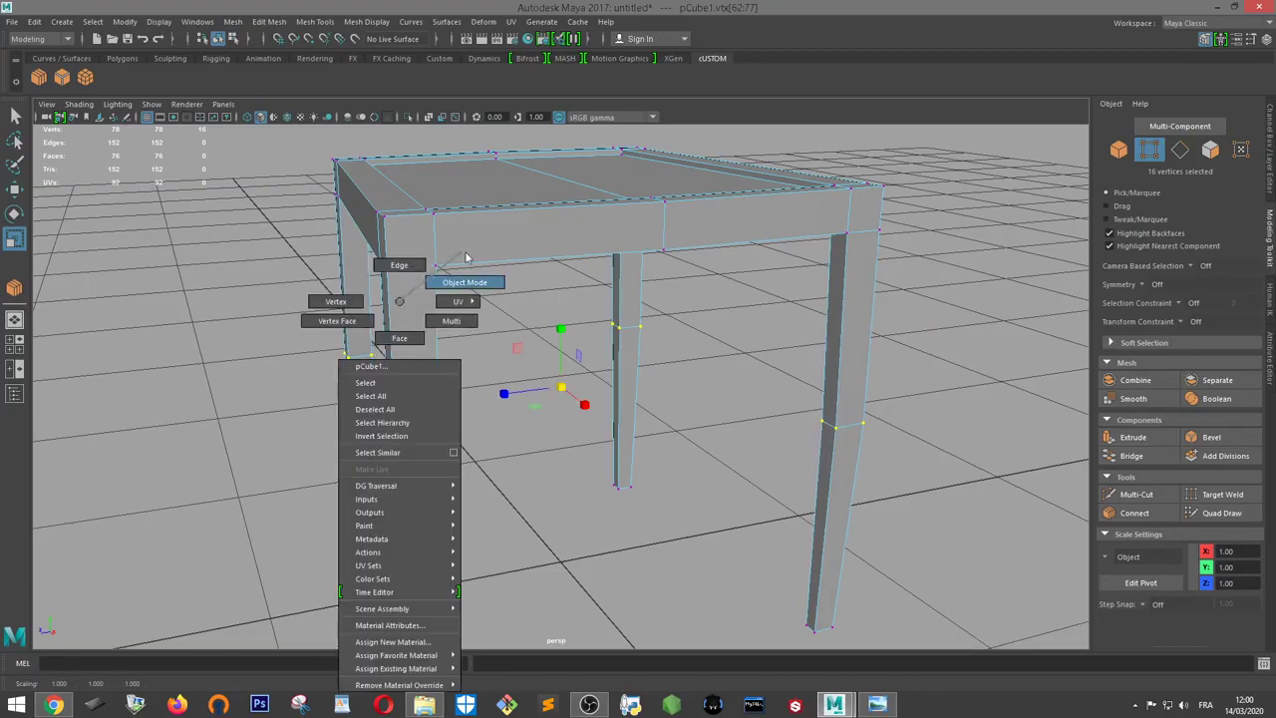
# Undo an early switch to object selection and nudge the middle leg vertices' scale slightly
pyautogui.moveTo(399, 302); pyautogui.dragTo(457, 282, button='right')
pyautogui.scroll(-3, 558, 379)
pyautogui.moveTo(558, 379)
pyautogui.keyDown('alt'); pyautogui.mouseDown()
pyautogui.moveTo(850, 334)
pyautogui.moveTo(854, 322)
pyautogui.moveTo(768, 348)
pyautogui.moveTo(623, 319)
pyautogui.mouseUp(); pyautogui.keyUp('alt')
pyautogui.click(605, 291)
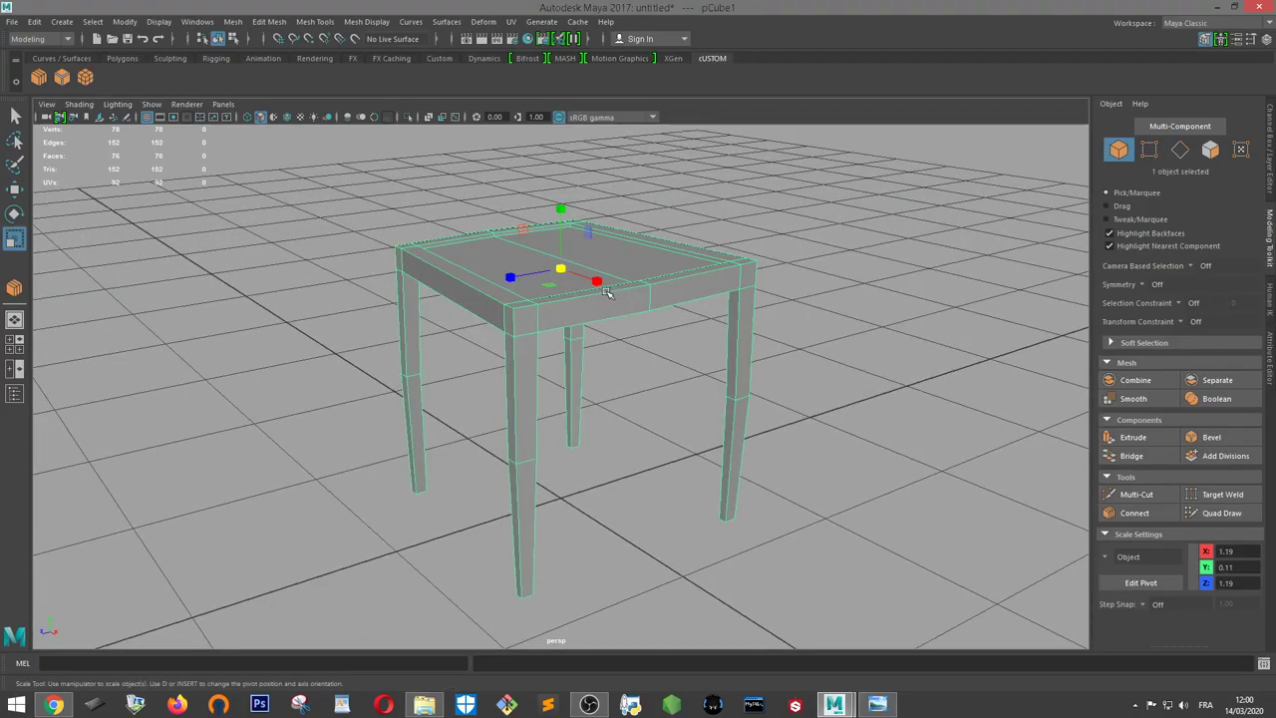
pyautogui.hotkey('ctrl', 'z')
pyautogui.hotkey('ctrl', 'z')
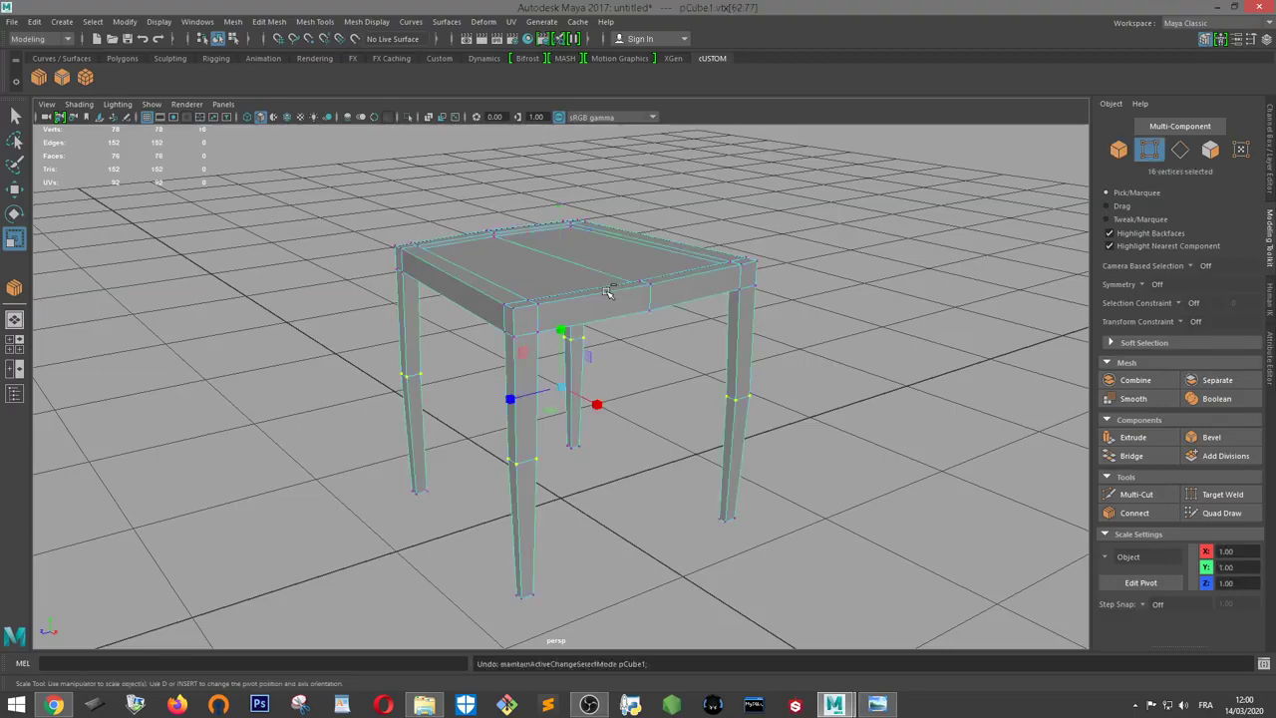
pyautogui.scroll(1, 648, 398)
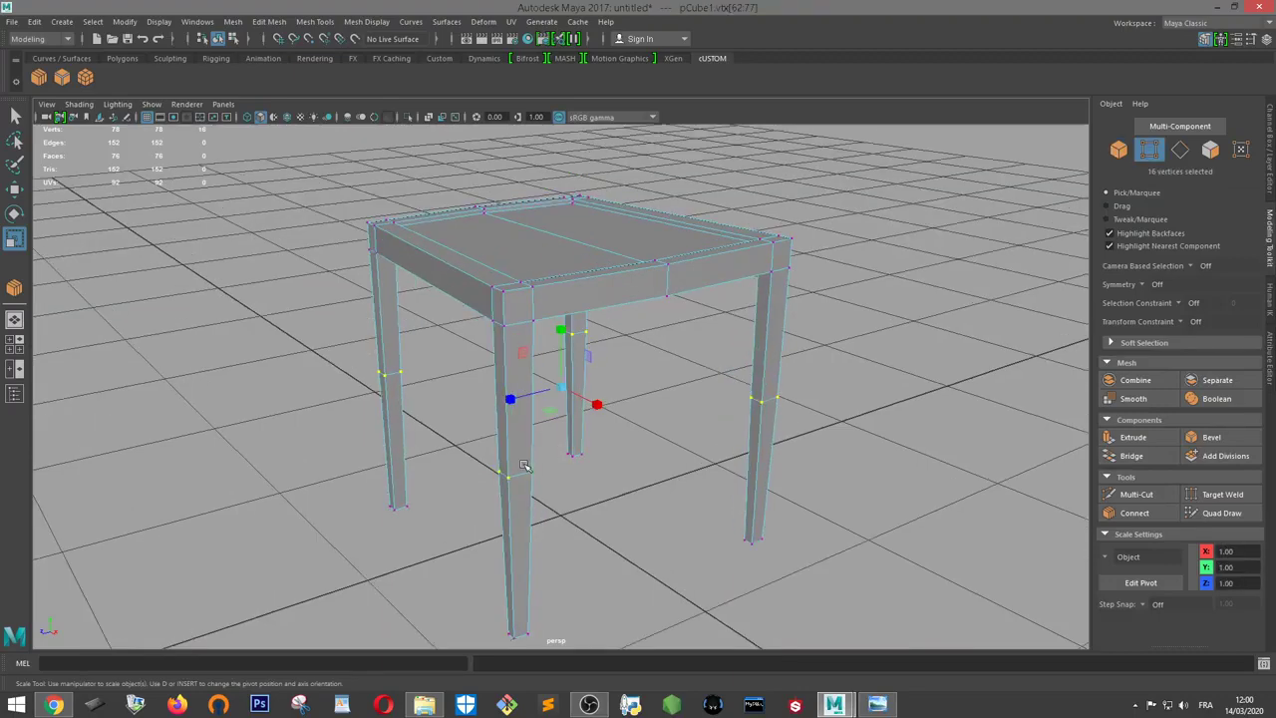
pyautogui.scroll(3, 698, 543)
pyautogui.scroll(1, 697, 542)
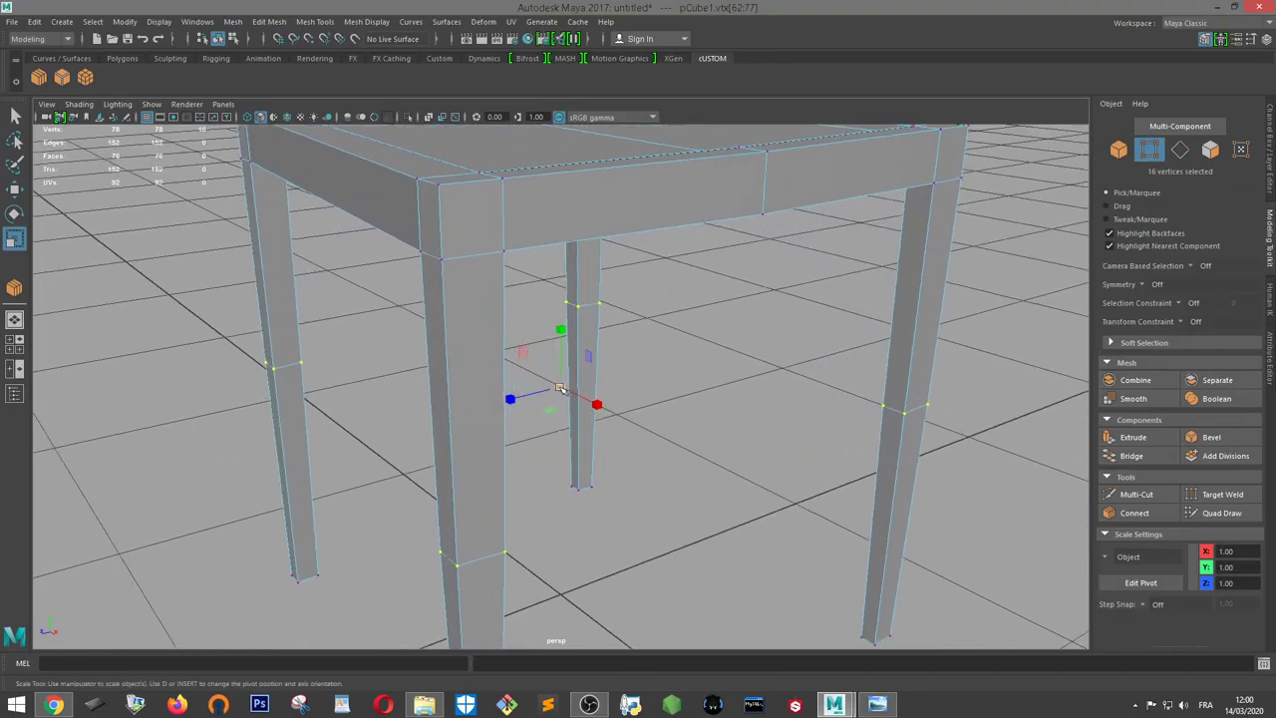
pyautogui.moveTo(562, 388); pyautogui.dragTo(562, 388)
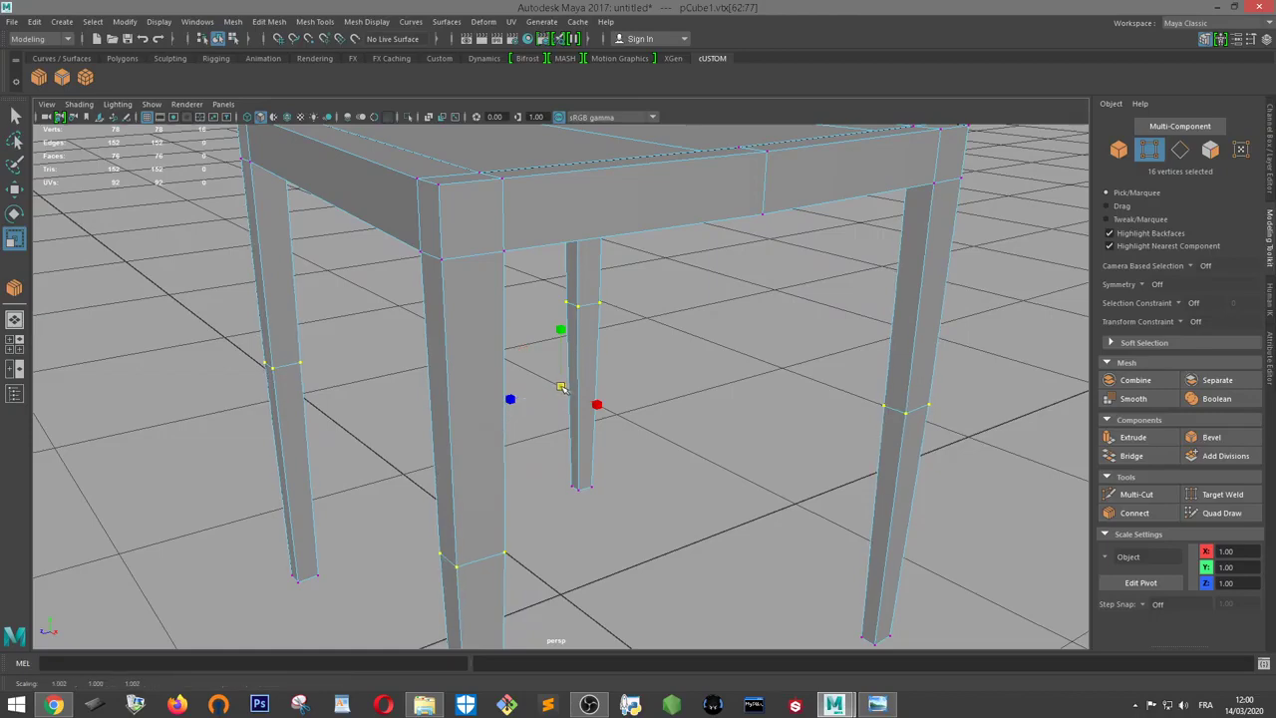
pyautogui.scroll(-4, 561, 389)
# Switch to Object Mode with F8 and select the whole table, orbiting to a frontal view
pyautogui.press('F8')
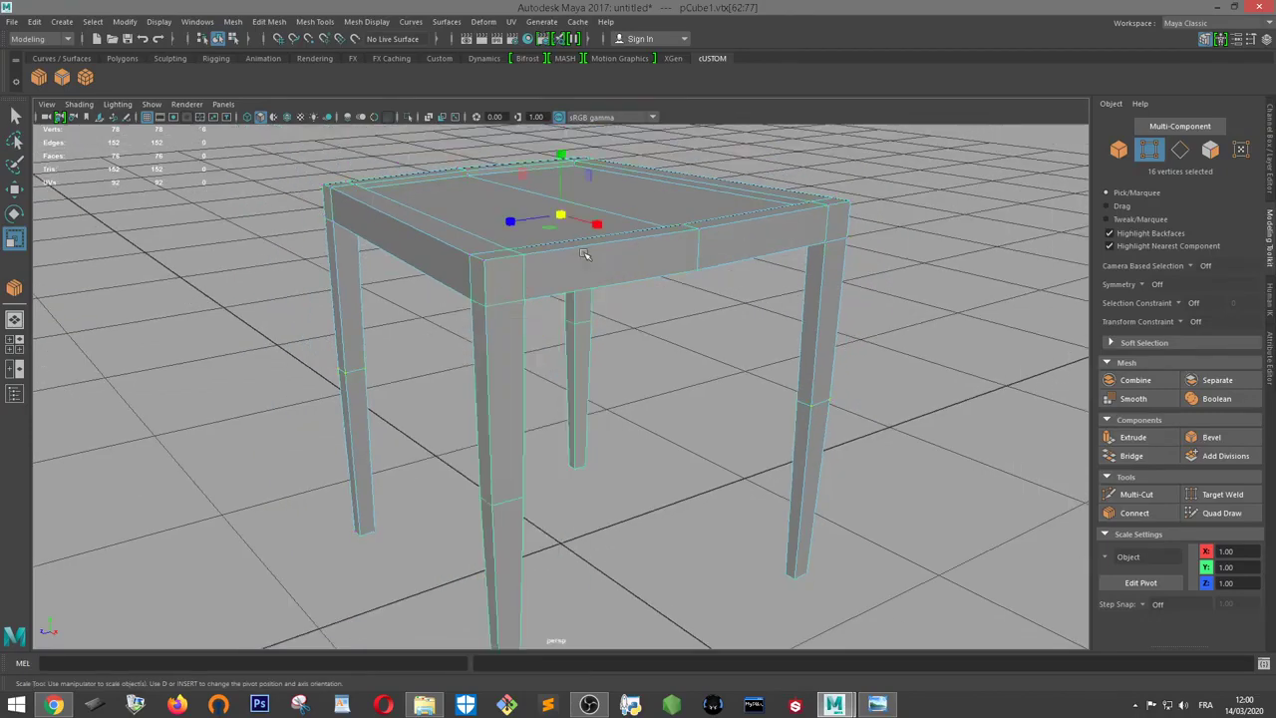
pyautogui.scroll(-1, 835, 315)
pyautogui.click(787, 305)
pyautogui.moveTo(787, 305)
pyautogui.keyDown('alt'); pyautogui.mouseDown()
pyautogui.moveTo(727, 290)
pyautogui.moveTo(791, 283)
pyautogui.moveTo(894, 330)
pyautogui.moveTo(748, 333)
pyautogui.moveTo(632, 313)
pyautogui.moveTo(612, 351)
pyautogui.mouseUp(); pyautogui.keyUp('alt')
pyautogui.click(611, 311)
pyautogui.scroll(2, 611, 311)
pyautogui.scroll(-3, 611, 311)
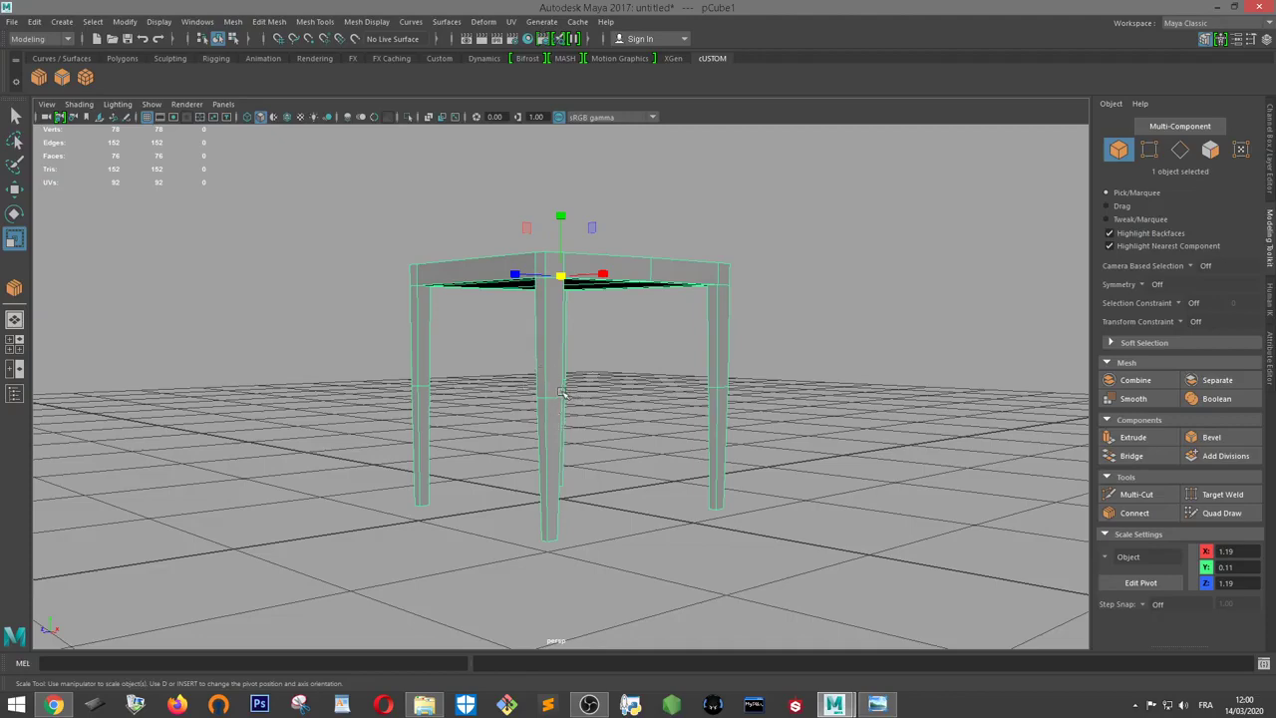
pyautogui.moveTo(550, 388)
pyautogui.keyDown('alt'); pyautogui.mouseDown()
pyautogui.moveTo(698, 389)
pyautogui.moveTo(675, 409)
pyautogui.mouseUp(); pyautogui.keyUp('alt')
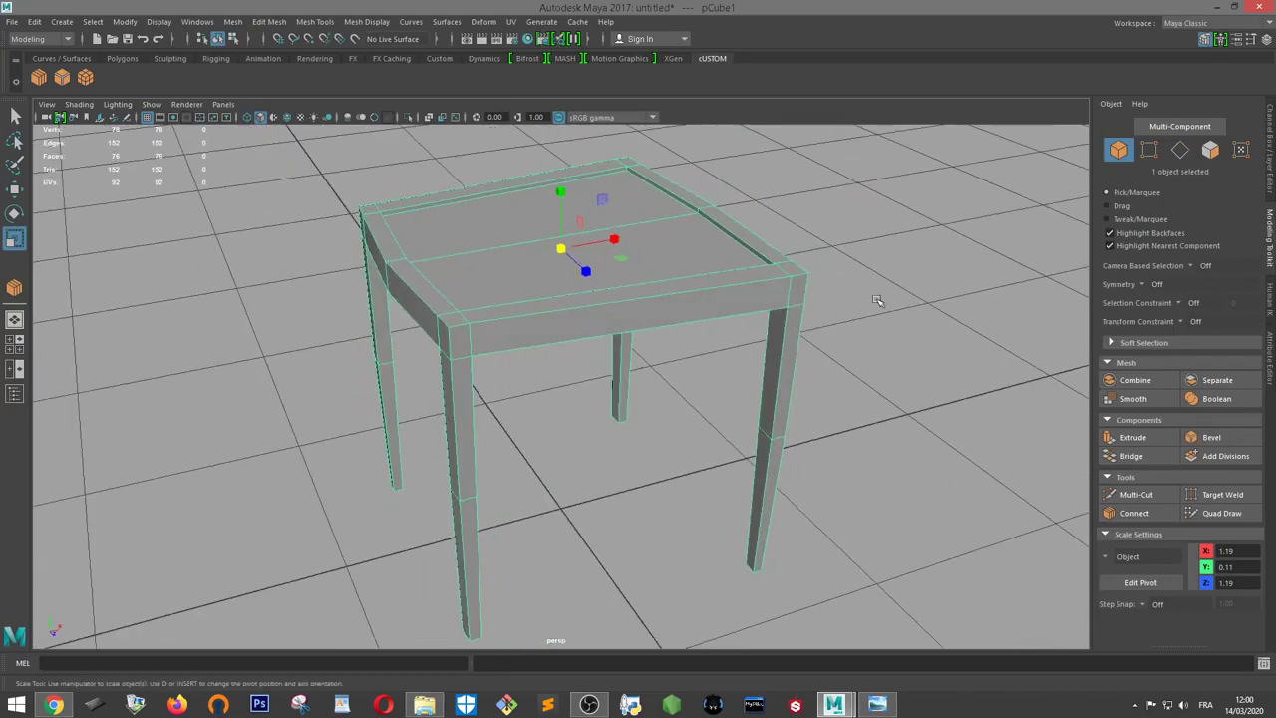
pyautogui.scroll(-2, 582, 371)
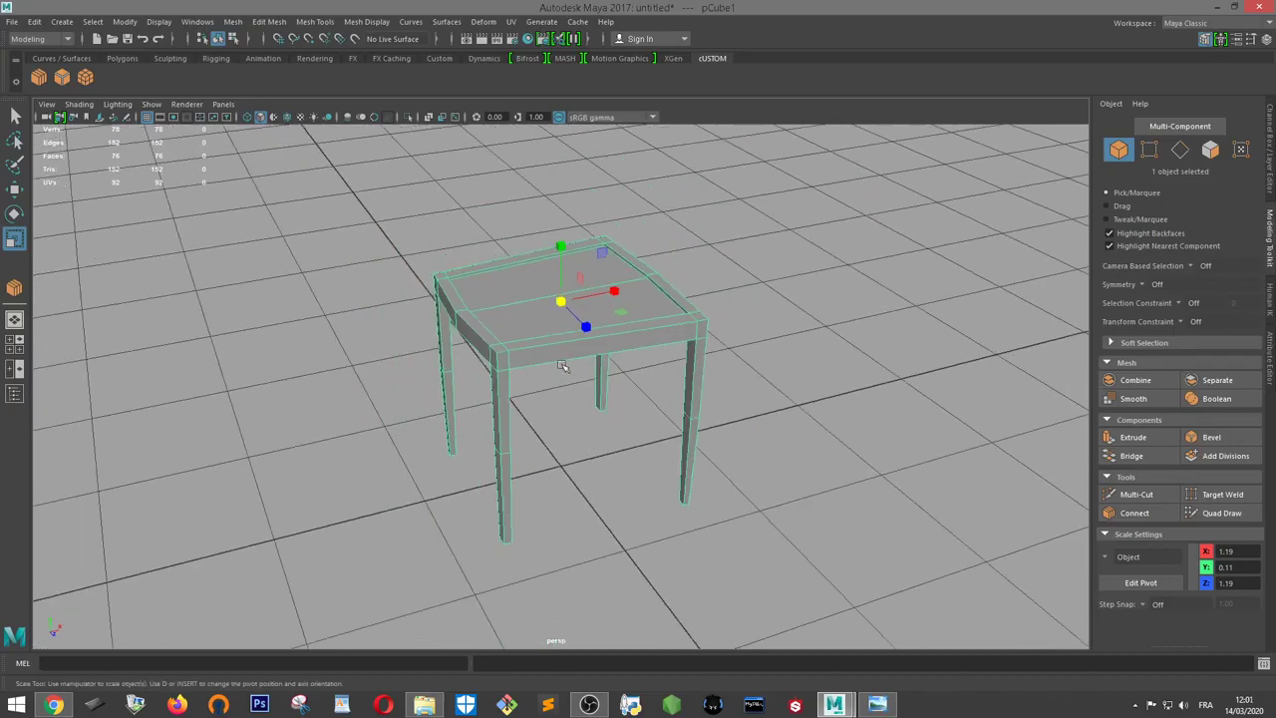
pyautogui.moveTo(533, 342)
pyautogui.keyDown('alt'); pyautogui.mouseDown()
pyautogui.moveTo(703, 323)
pyautogui.moveTo(535, 342)
pyautogui.moveTo(804, 273)
pyautogui.moveTo(738, 336)
pyautogui.moveTo(647, 336)
pyautogui.mouseUp(); pyautogui.keyUp('alt')
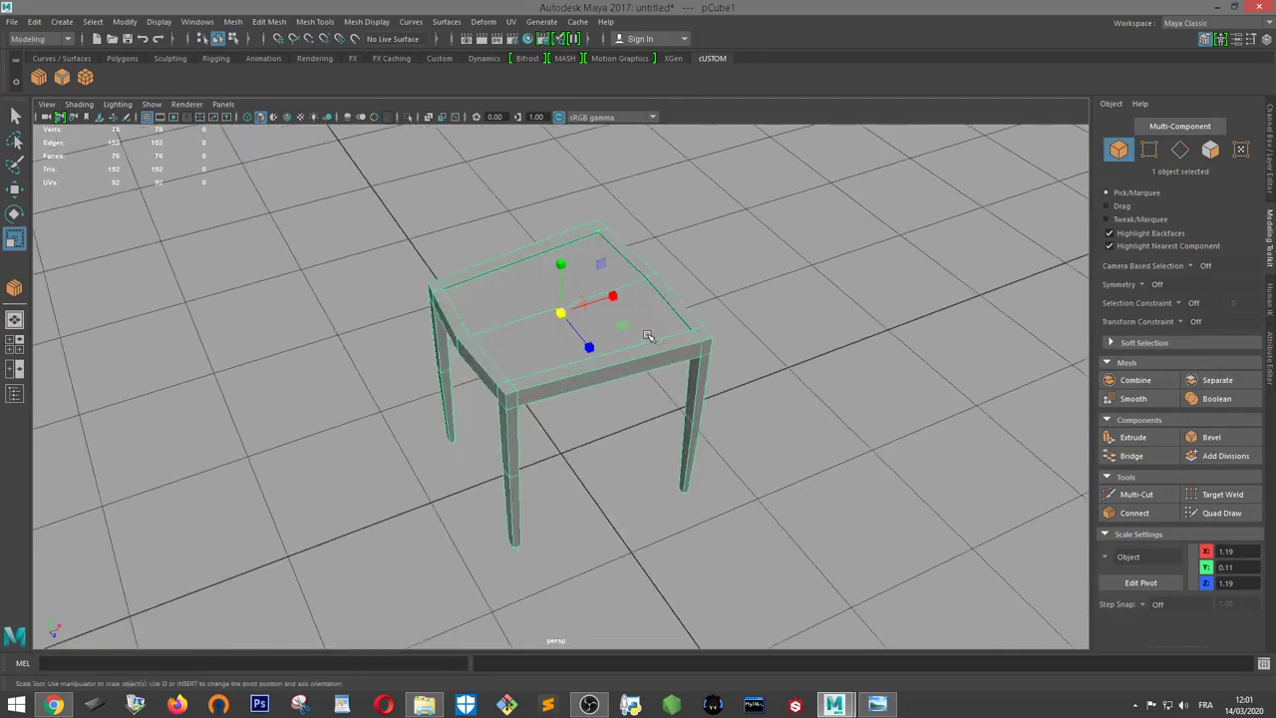
pyautogui.scroll(1, 648, 336)
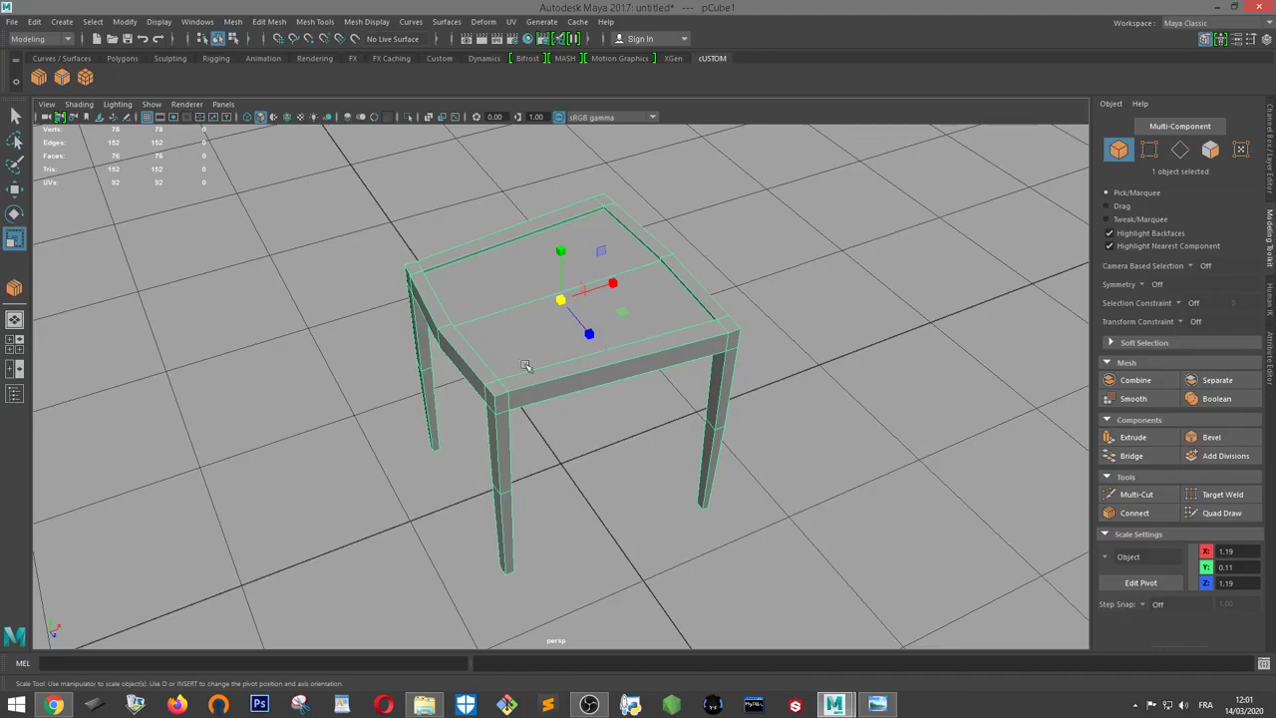
pyautogui.moveTo(621, 448)
pyautogui.keyDown('alt'); pyautogui.mouseDown()
pyautogui.moveTo(808, 419)
pyautogui.moveTo(785, 407)
pyautogui.mouseUp(); pyautogui.keyUp('alt')
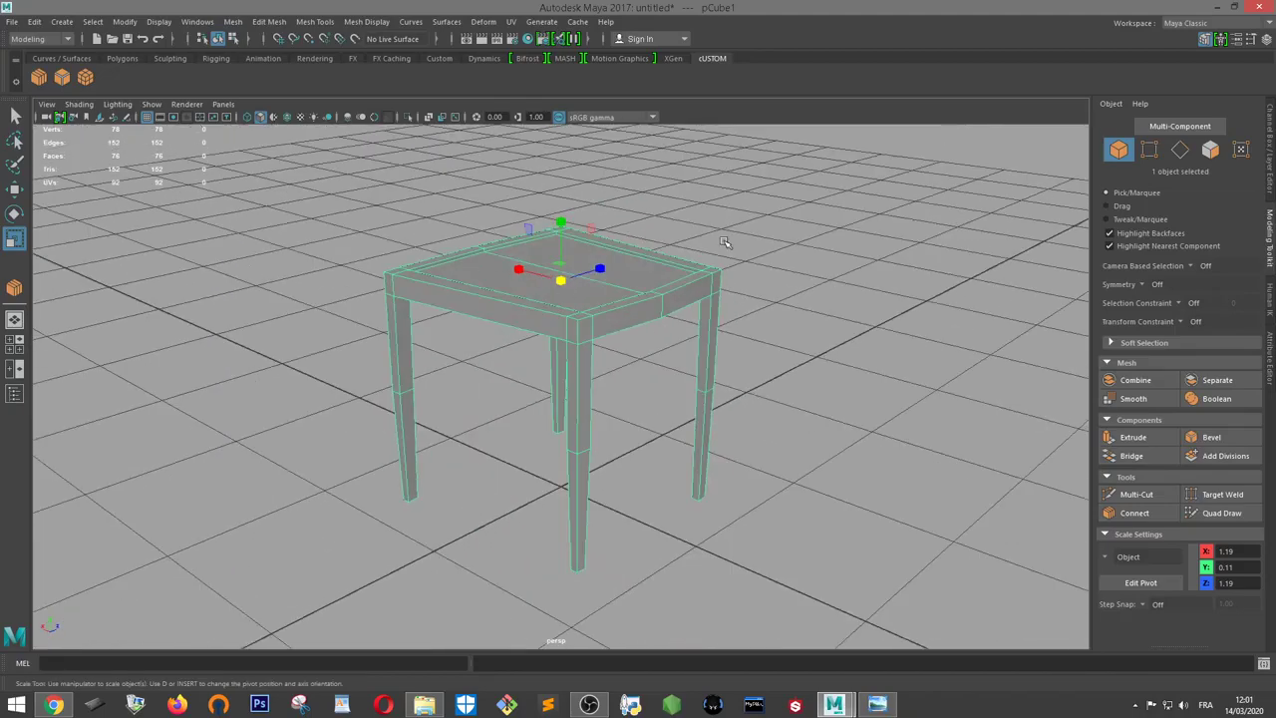
pyautogui.scroll(-1, 717, 232)
pyautogui.scroll(-1, 707, 208)
pyautogui.scroll(2, 678, 215)
pyautogui.scroll(-2, 644, 219)
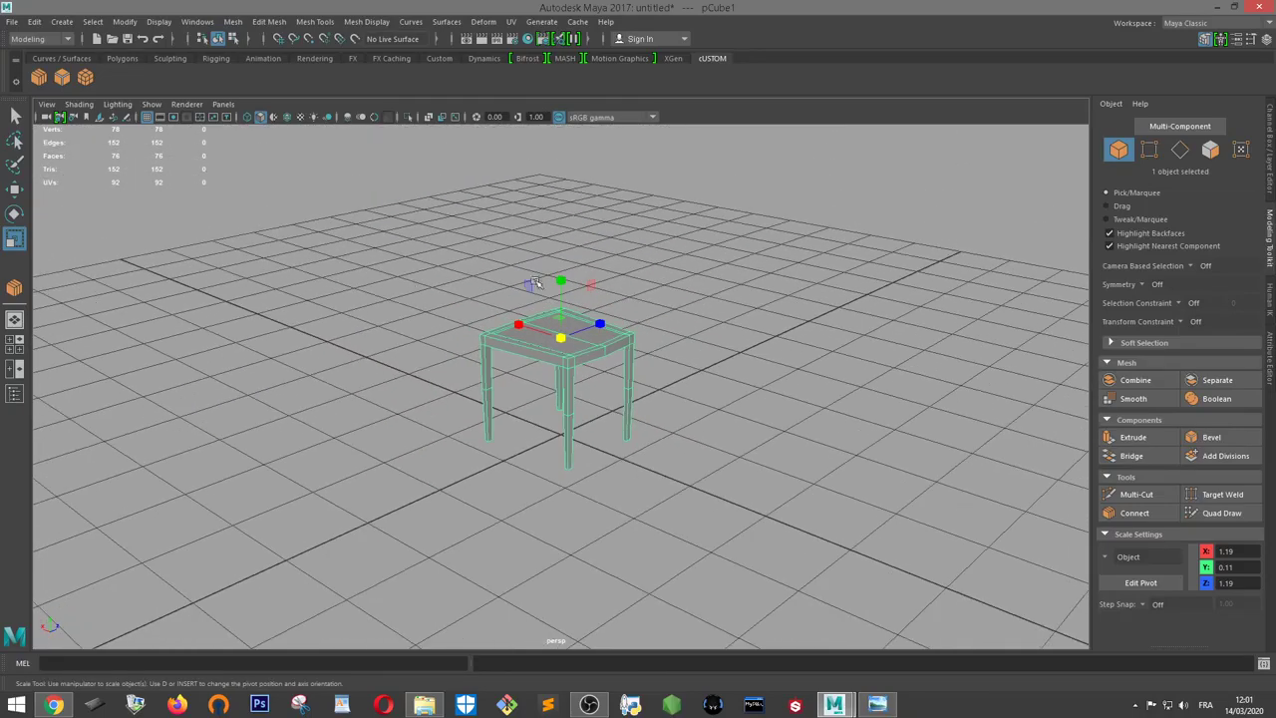
# Duplicate the table as pCube2, move it to Z 3.548, and show the Layer Editor
pyautogui.press('w')
pyautogui.scroll(1, 761, 267)
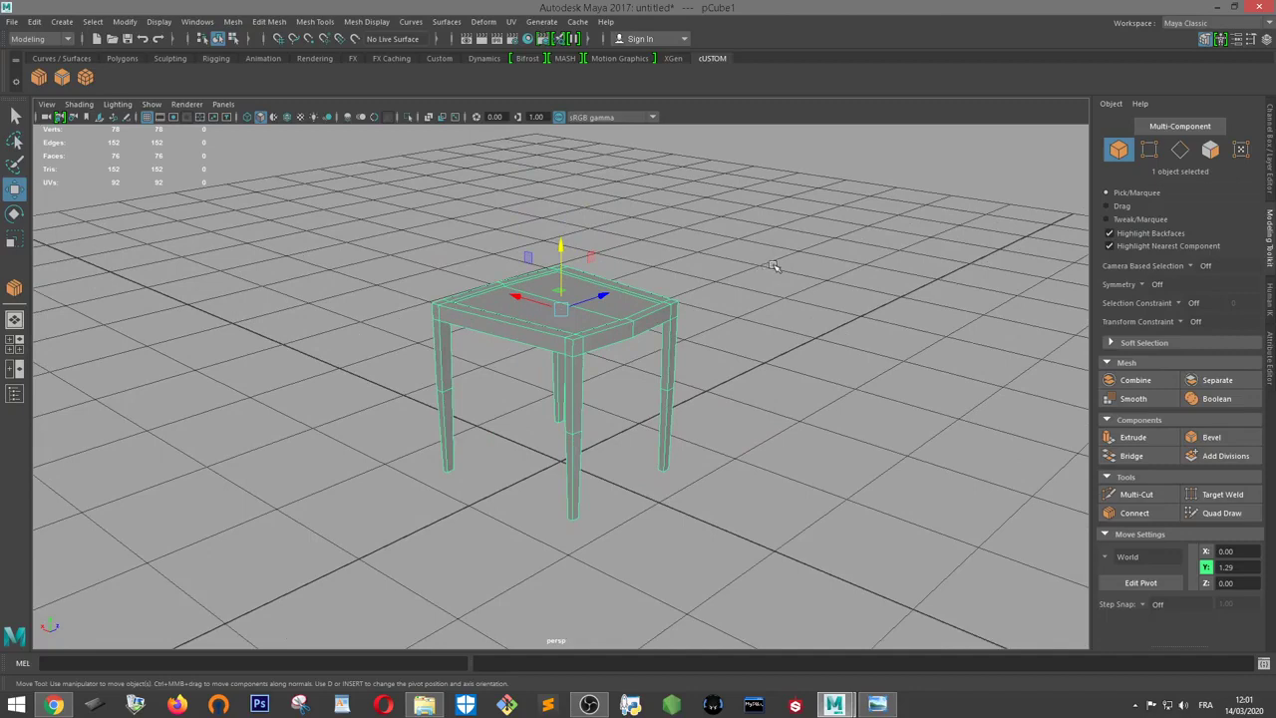
pyautogui.hotkey('ctrl', 'd')
pyautogui.moveTo(604, 295); pyautogui.dragTo(839, 216)
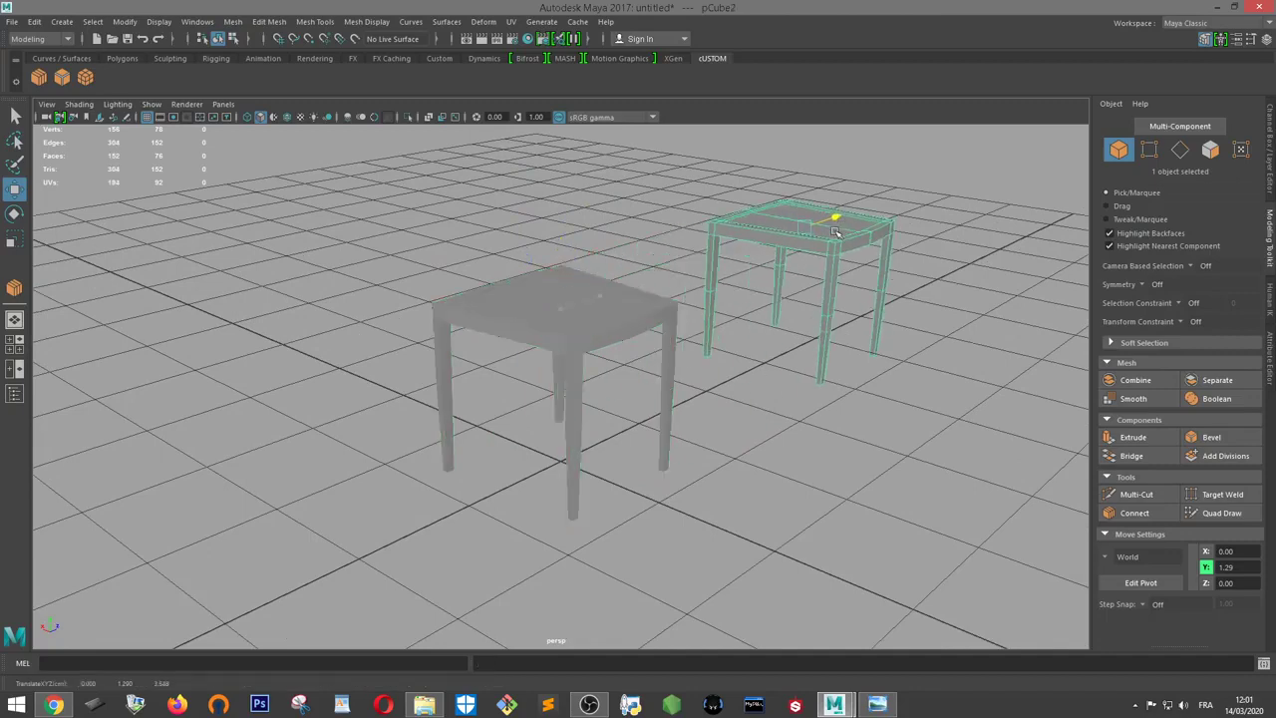
pyautogui.click(1270, 176)
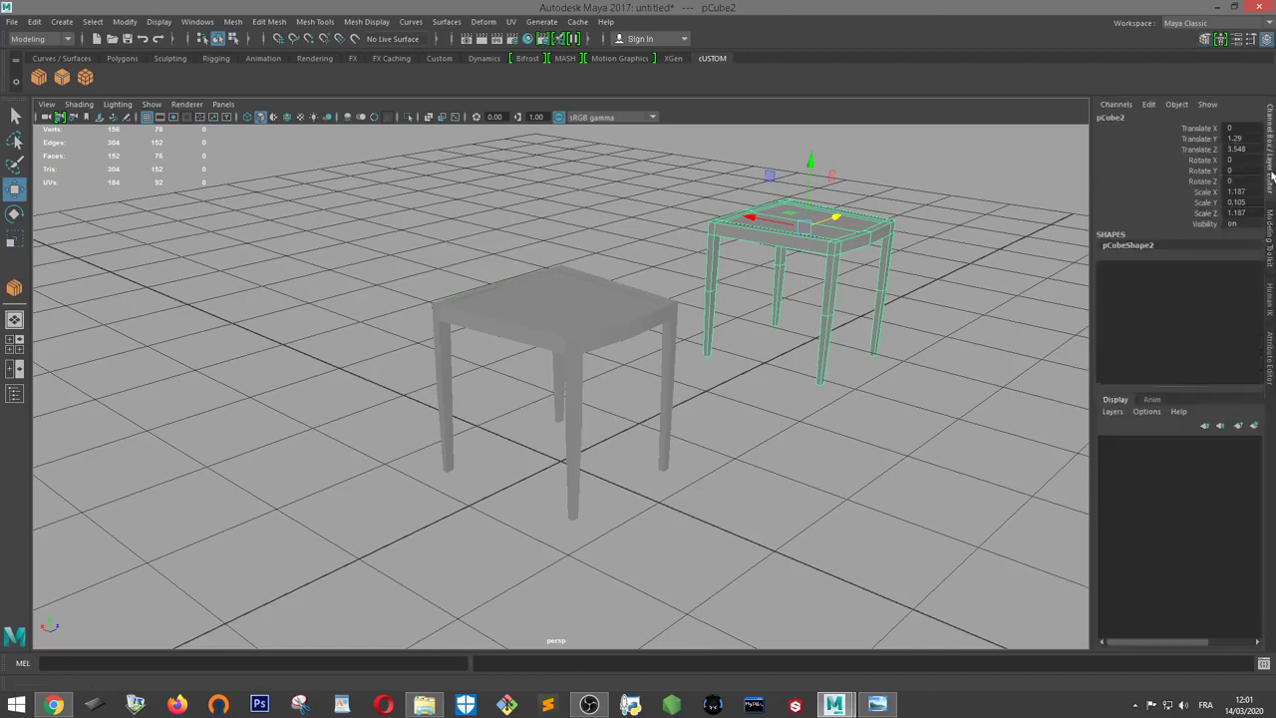
# Put the duplicate table into a new layer, layer1, and leave that layer hidden
pyautogui.click(1121, 412)
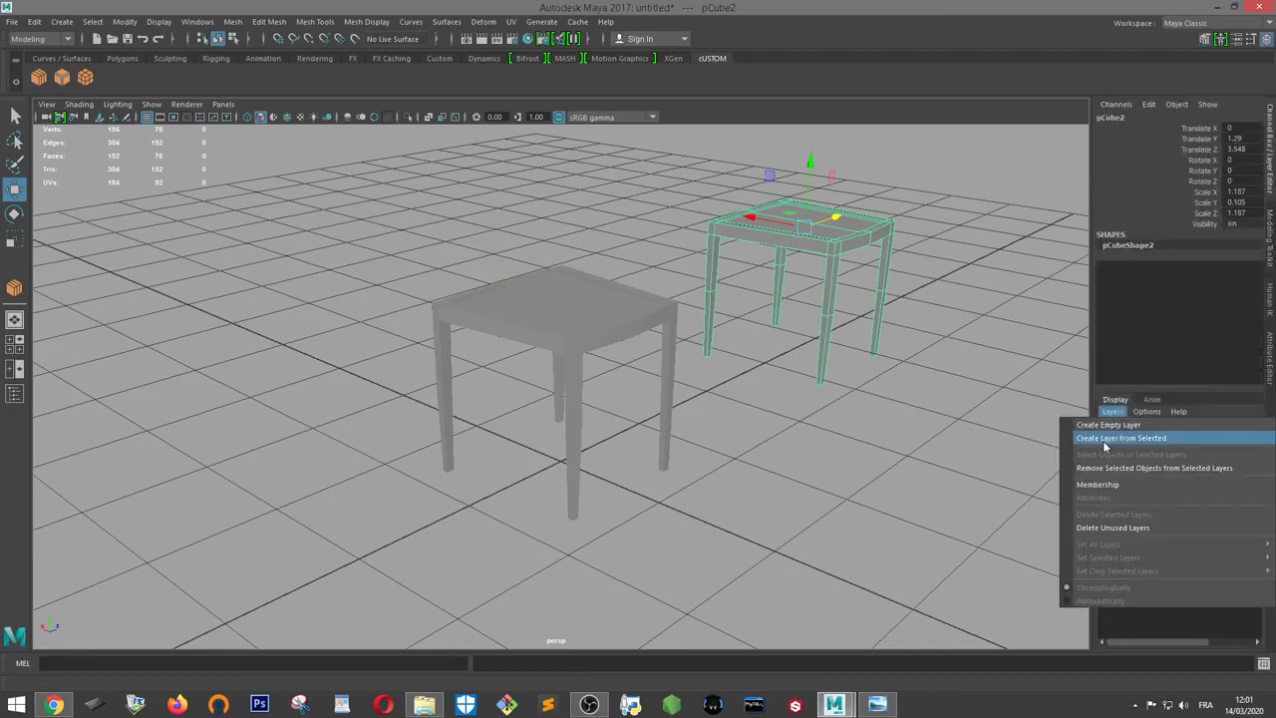
pyautogui.click(1105, 438)
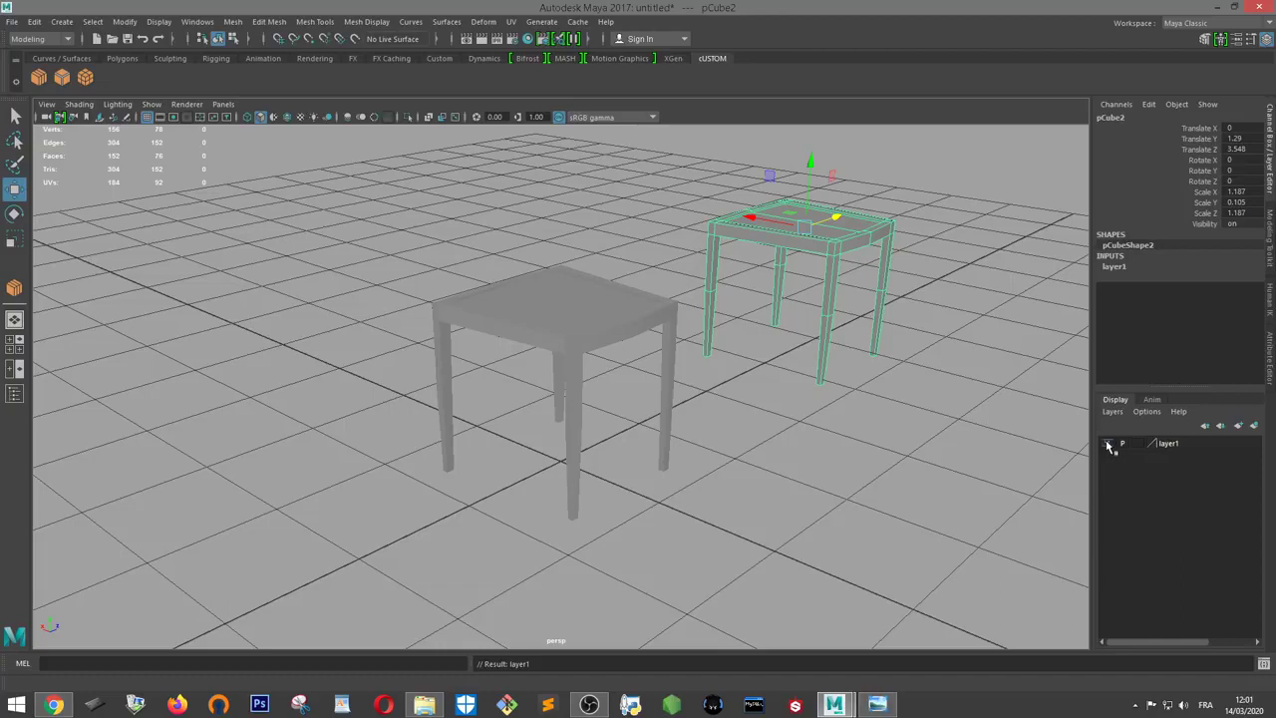
pyautogui.click(1108, 444)
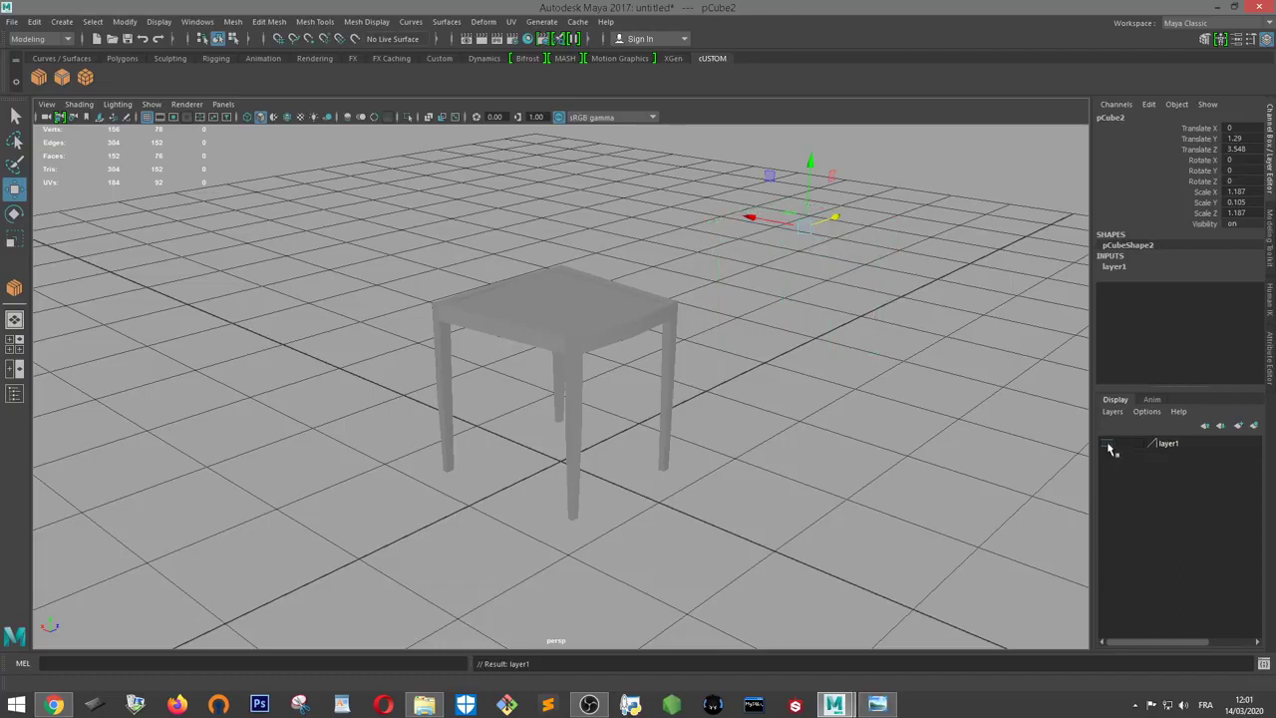
pyautogui.click(1109, 444)
pyautogui.click(1109, 444)
pyautogui.click(1109, 444)
pyautogui.click(1108, 444)
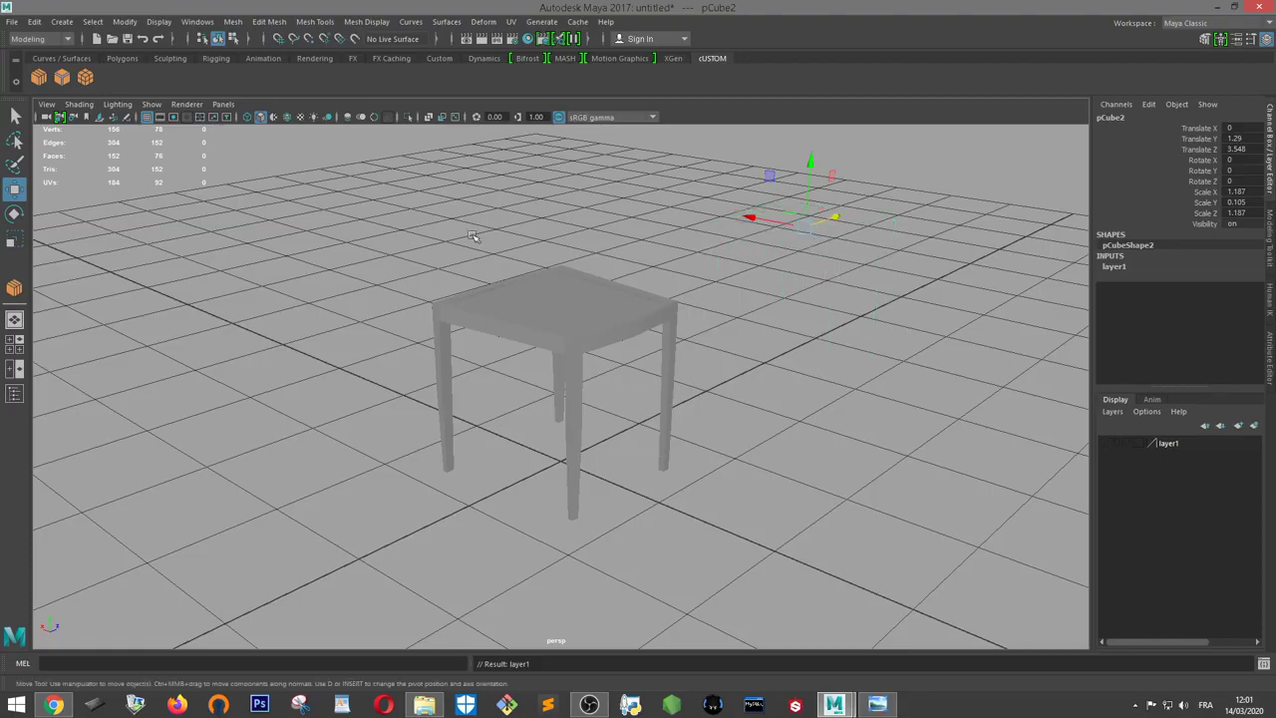
# Select the original table and frame it in the view
pyautogui.click(559, 307)
pyautogui.press('f')
pyautogui.keyDown('alt'); pyautogui.moveTo(729, 293); pyautogui.dragTo(506, 286); pyautogui.keyUp('alt')
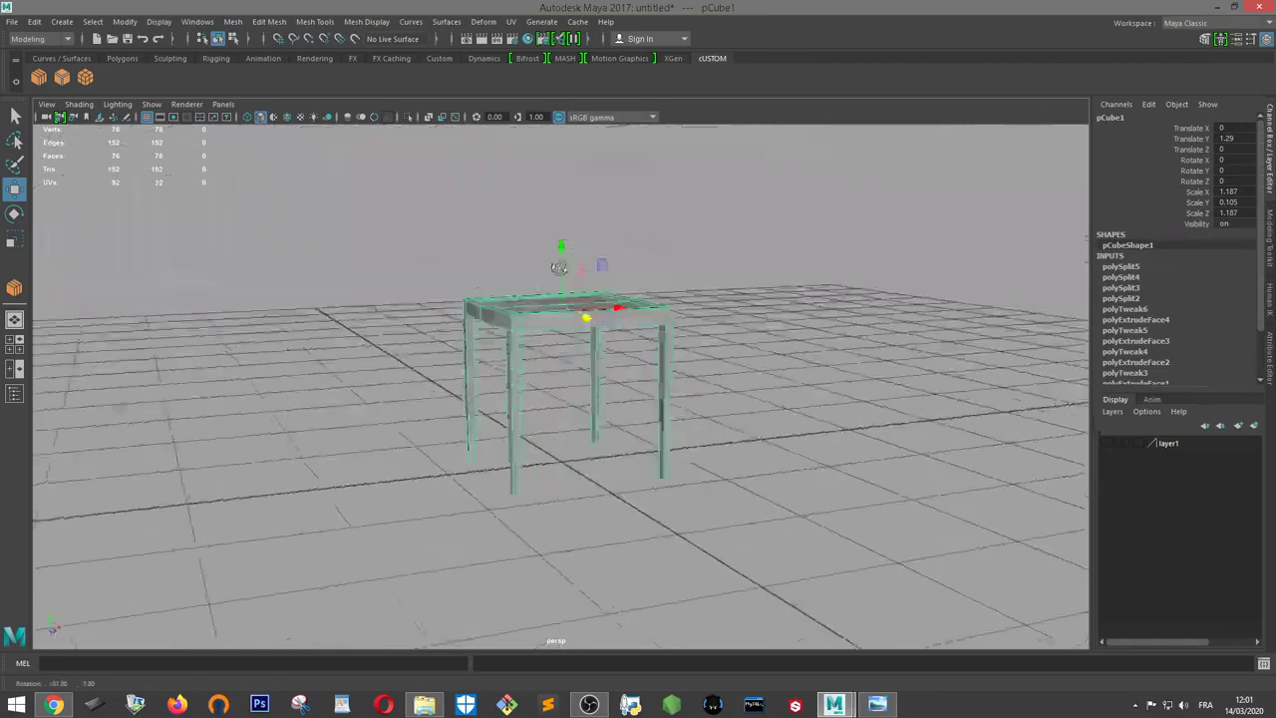
# Start Save Scene As and browse to the cours JV folder on the Desktop
pyautogui.click(14, 23)
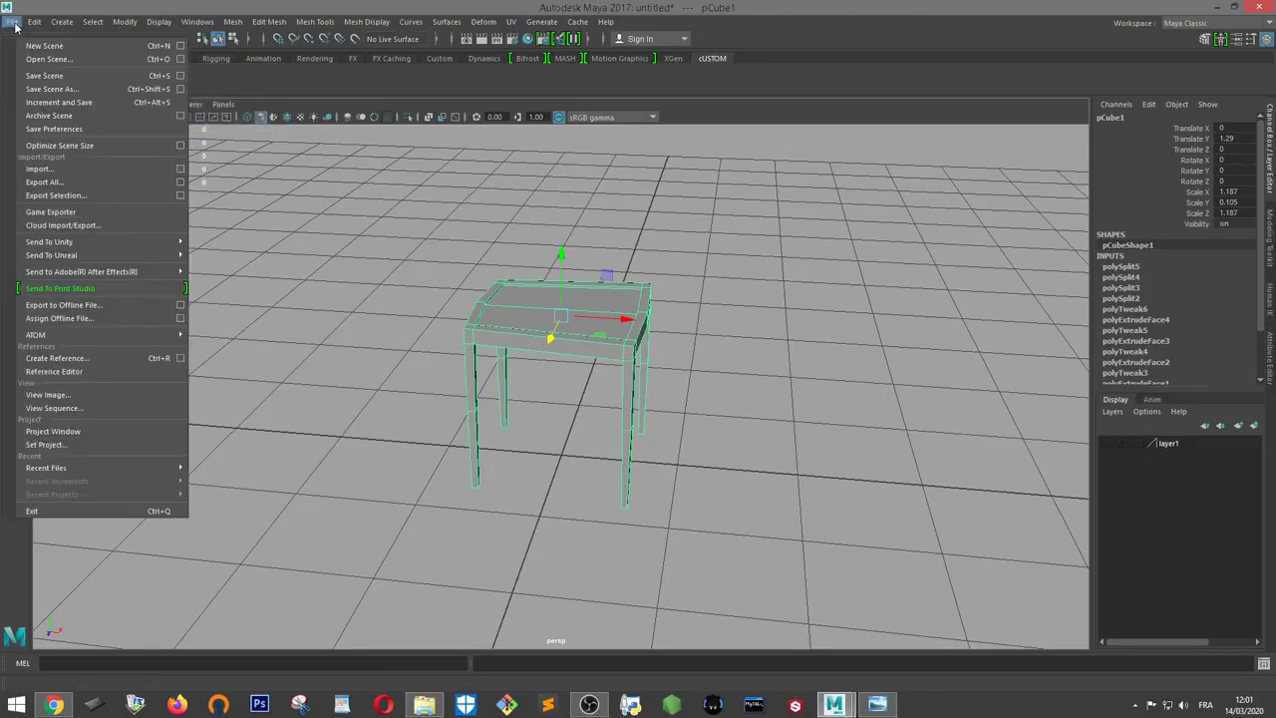
pyautogui.click(59, 89)
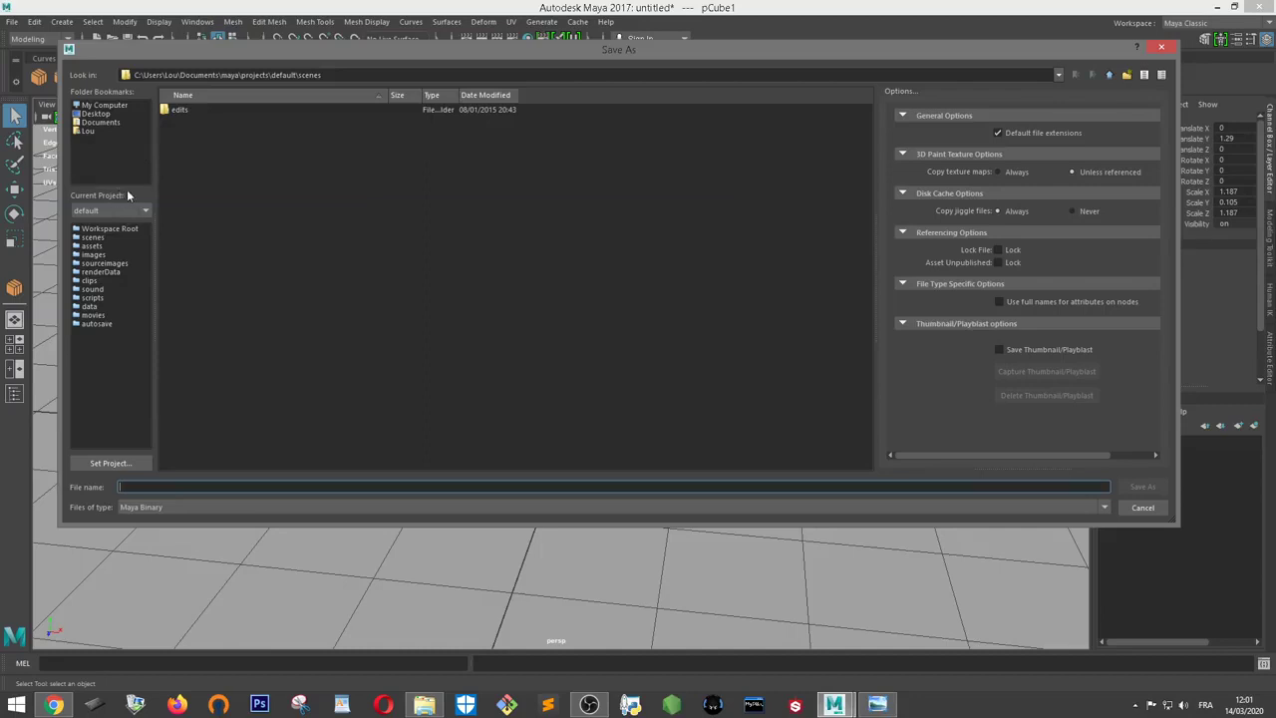
pyautogui.click(97, 113)
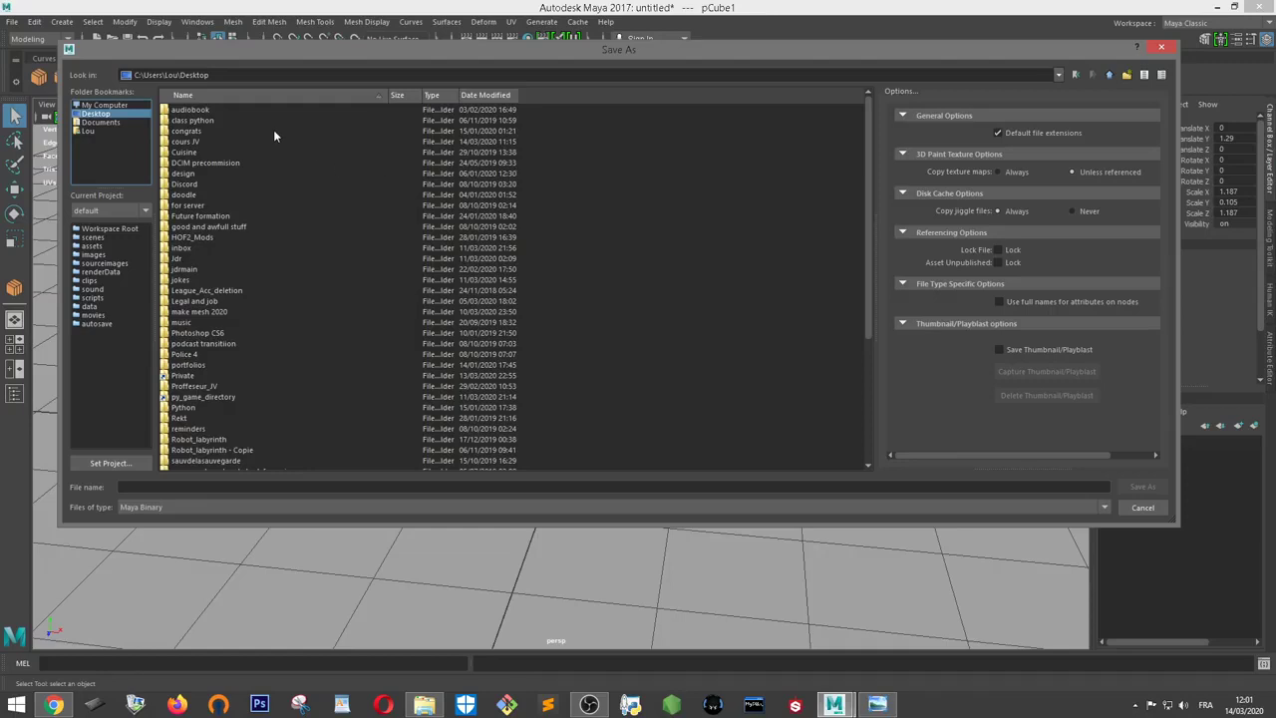
pyautogui.doubleClick(207, 144)
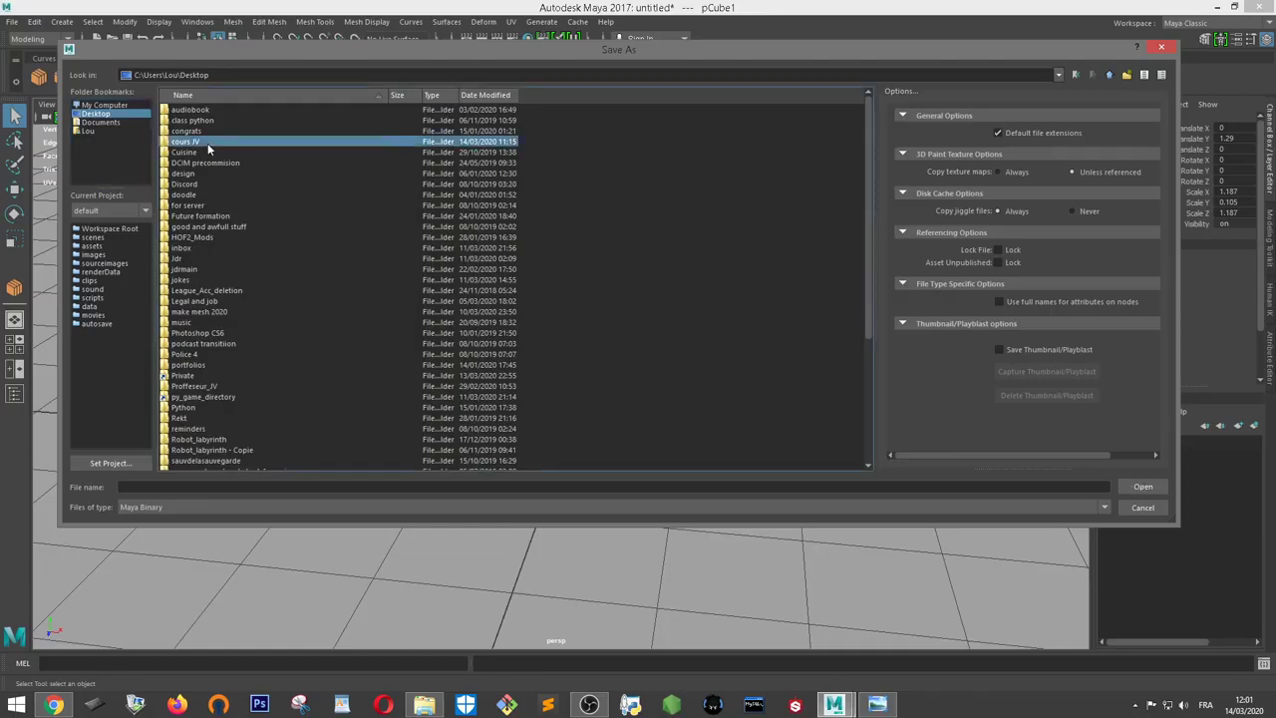
# Create and open a new Webspectateurs folder, then enter the file name Chaise01
pyautogui.rightClick(243, 228)
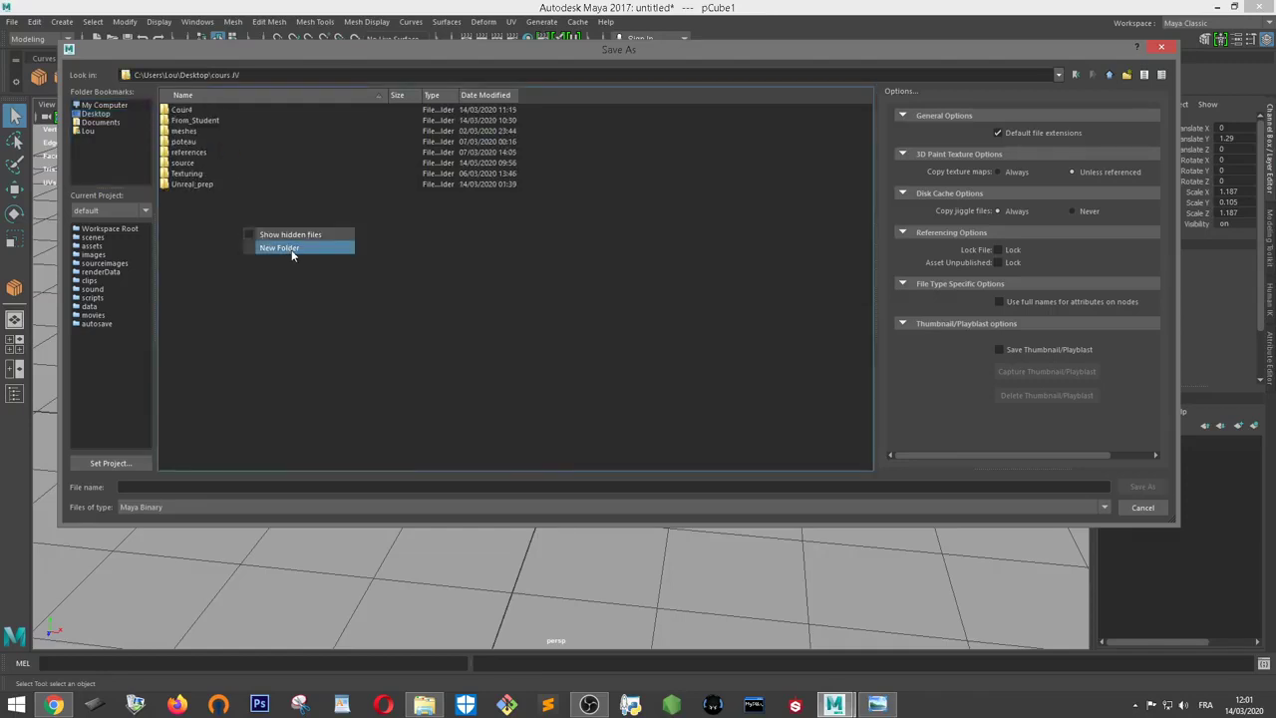
pyautogui.click(282, 247)
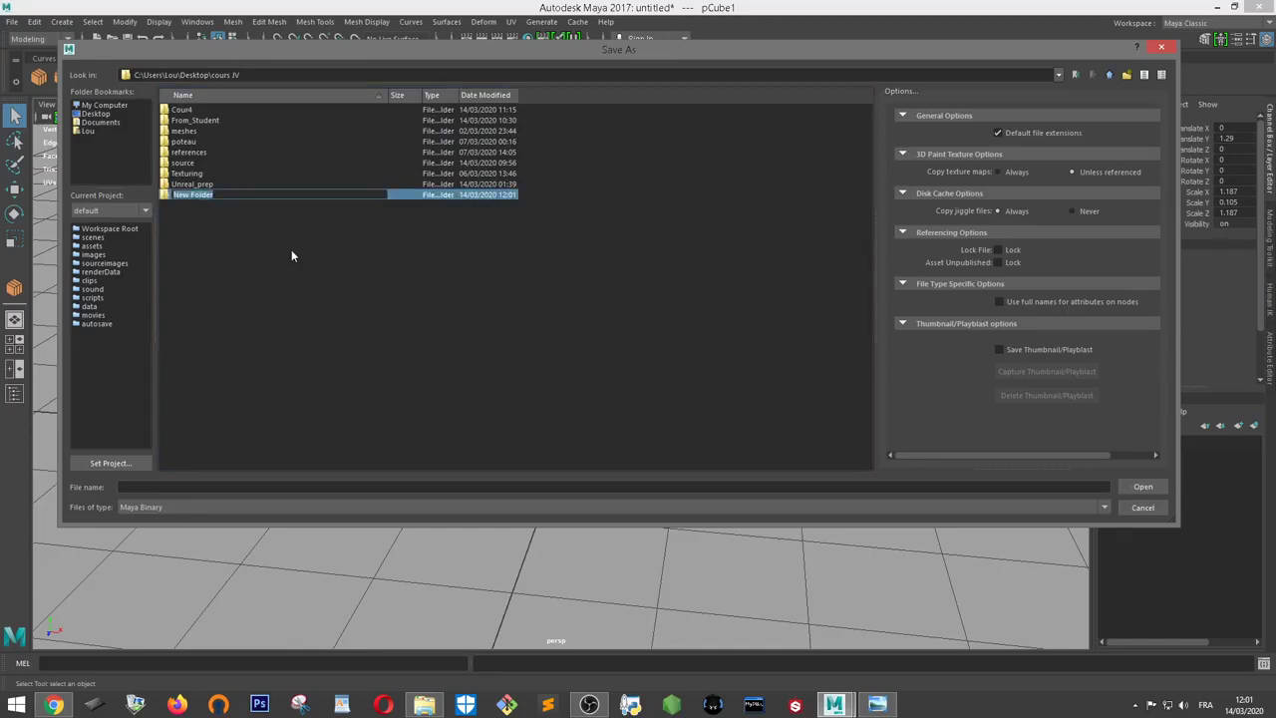
pyautogui.write('Webs')
pyautogui.write('pectateur')
pyautogui.write('s')
pyautogui.press('Return')
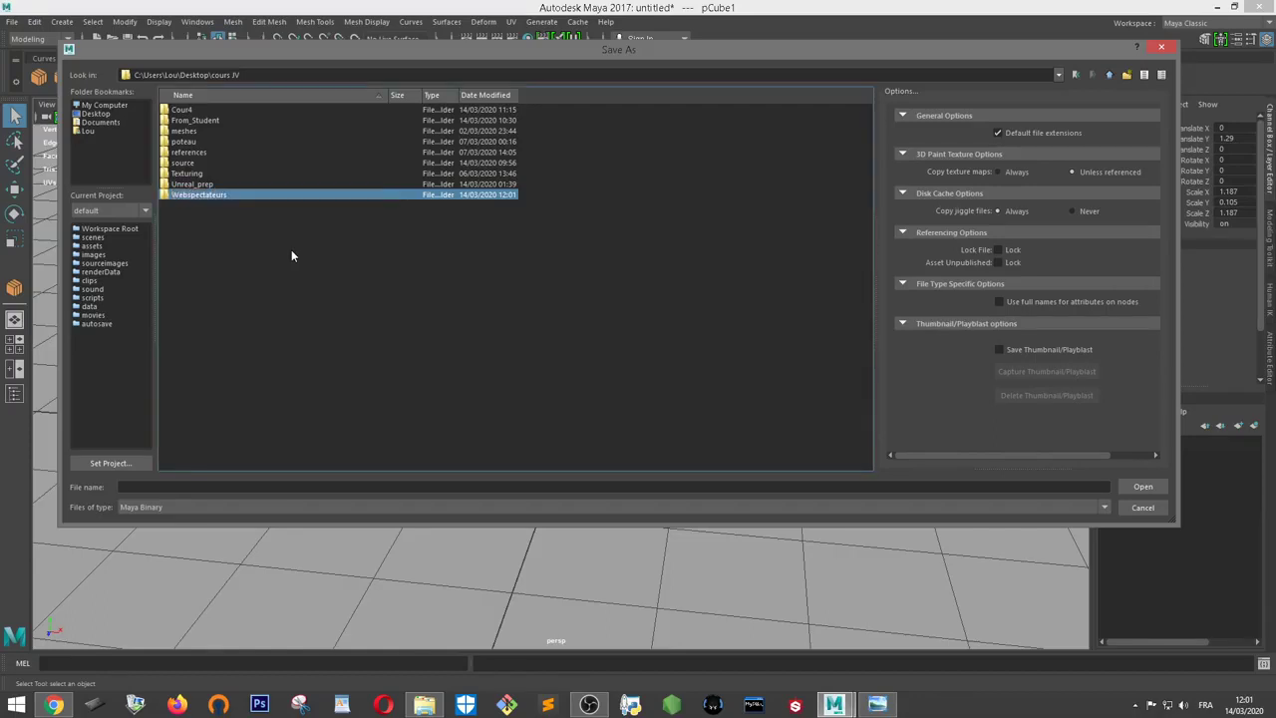
pyautogui.doubleClick(261, 195)
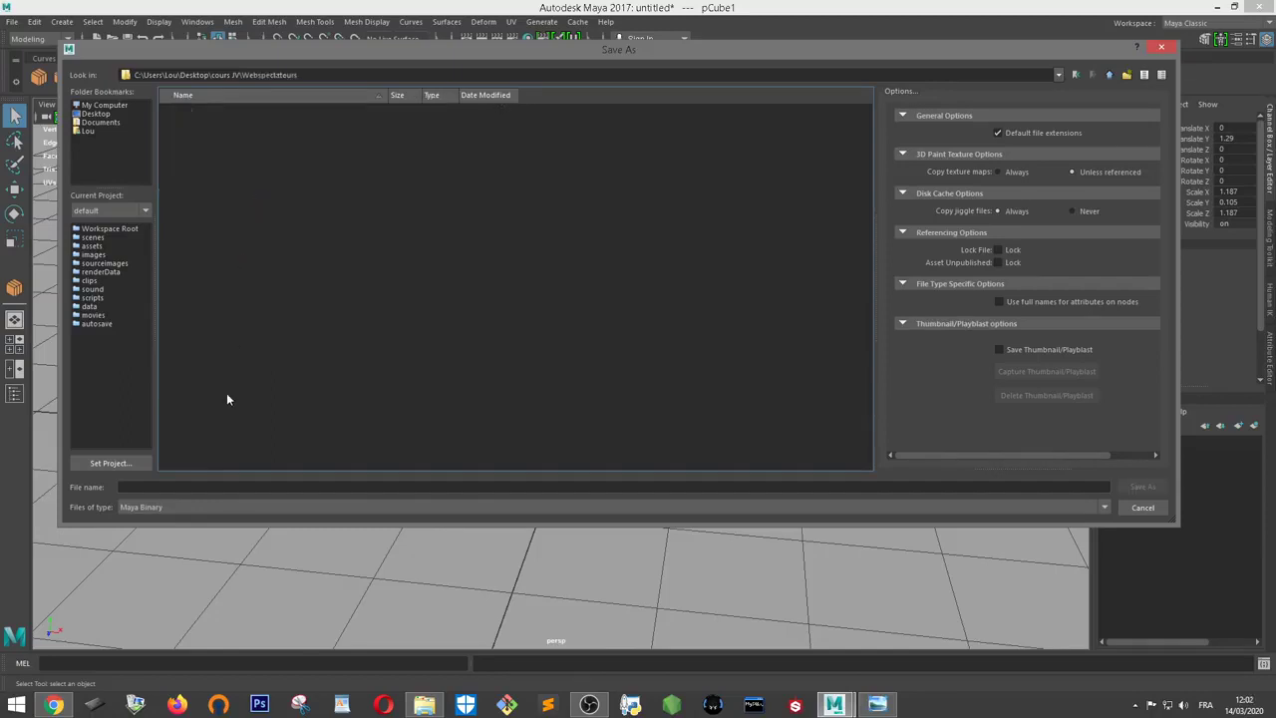
pyautogui.click(237, 486)
pyautogui.write('c')
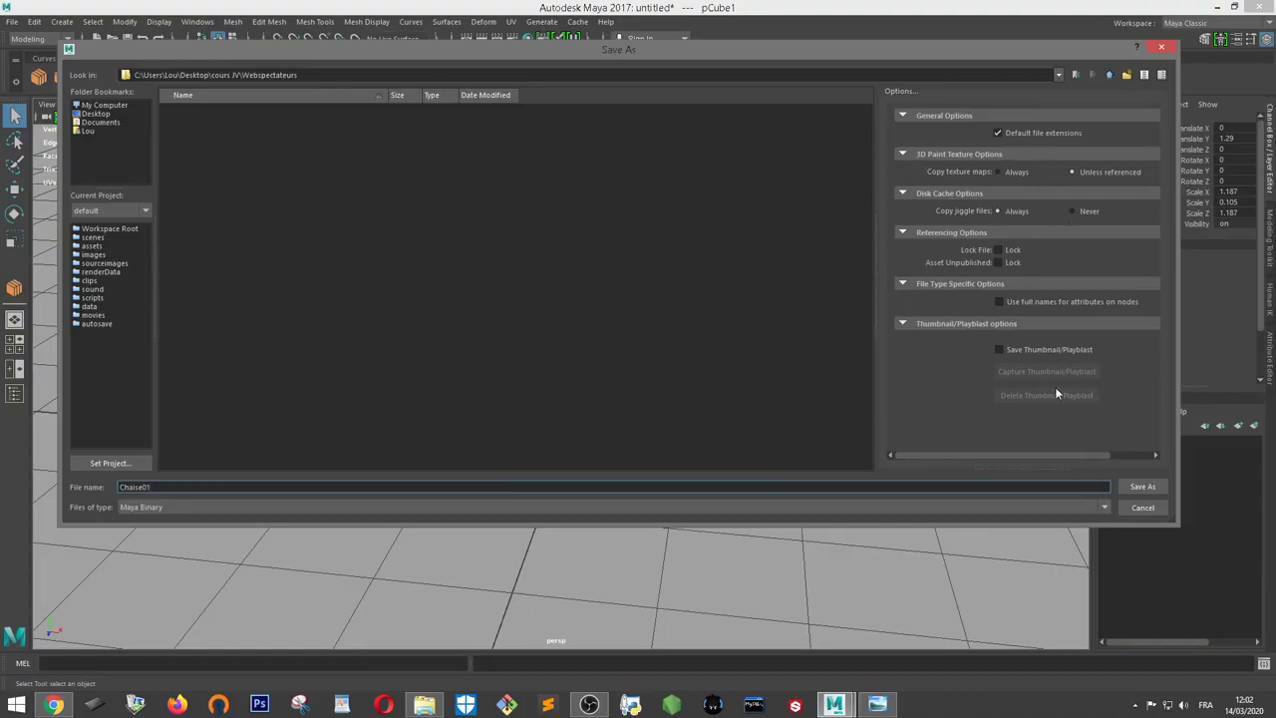
# Save the scene as Chaise01.mb and frame the table in the view
pyautogui.click(1140, 488)
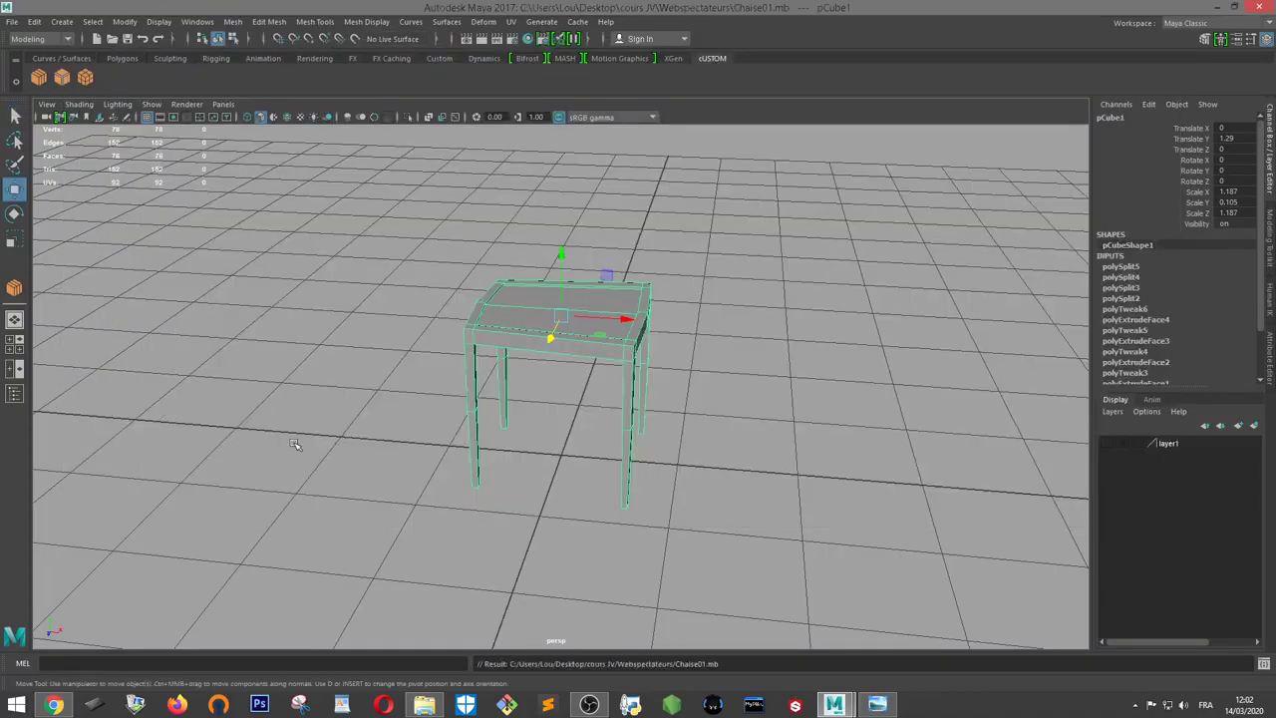
pyautogui.keyDown('alt'); pyautogui.moveTo(299, 442); pyautogui.dragTo(721, 208); pyautogui.keyUp('alt')
pyautogui.click(806, 270)
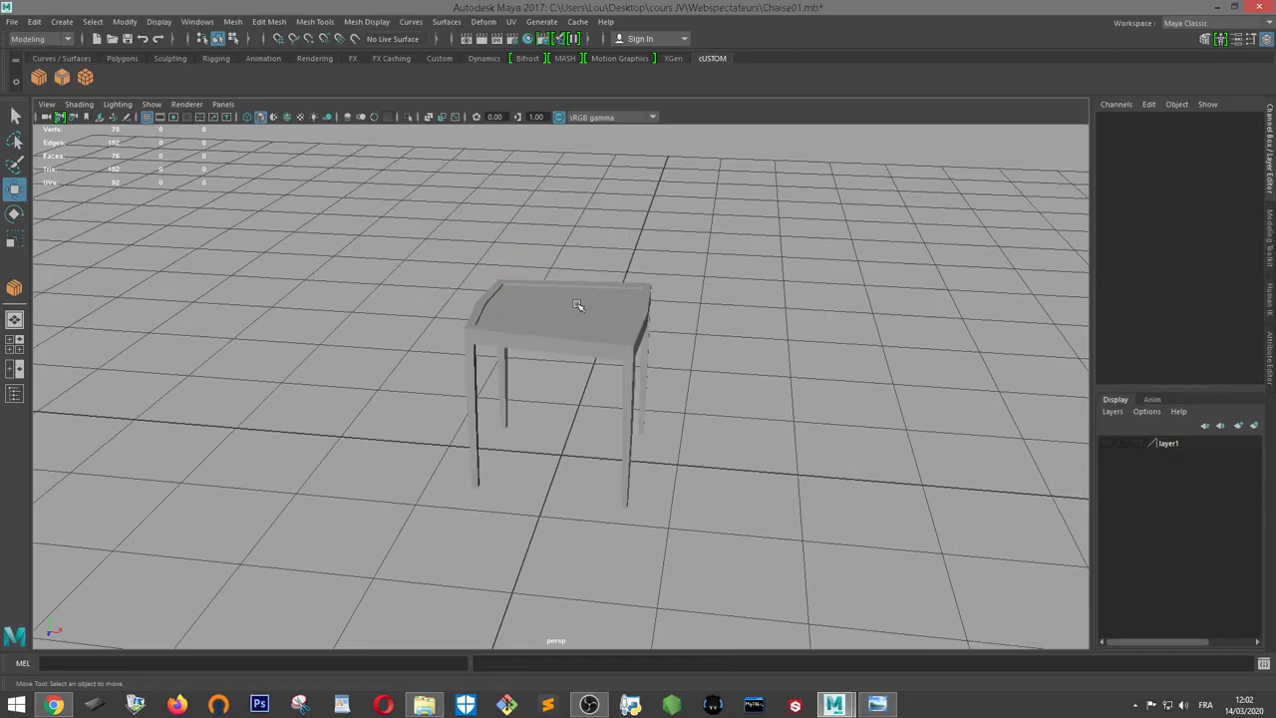
pyautogui.click(584, 305)
pyautogui.press('f')
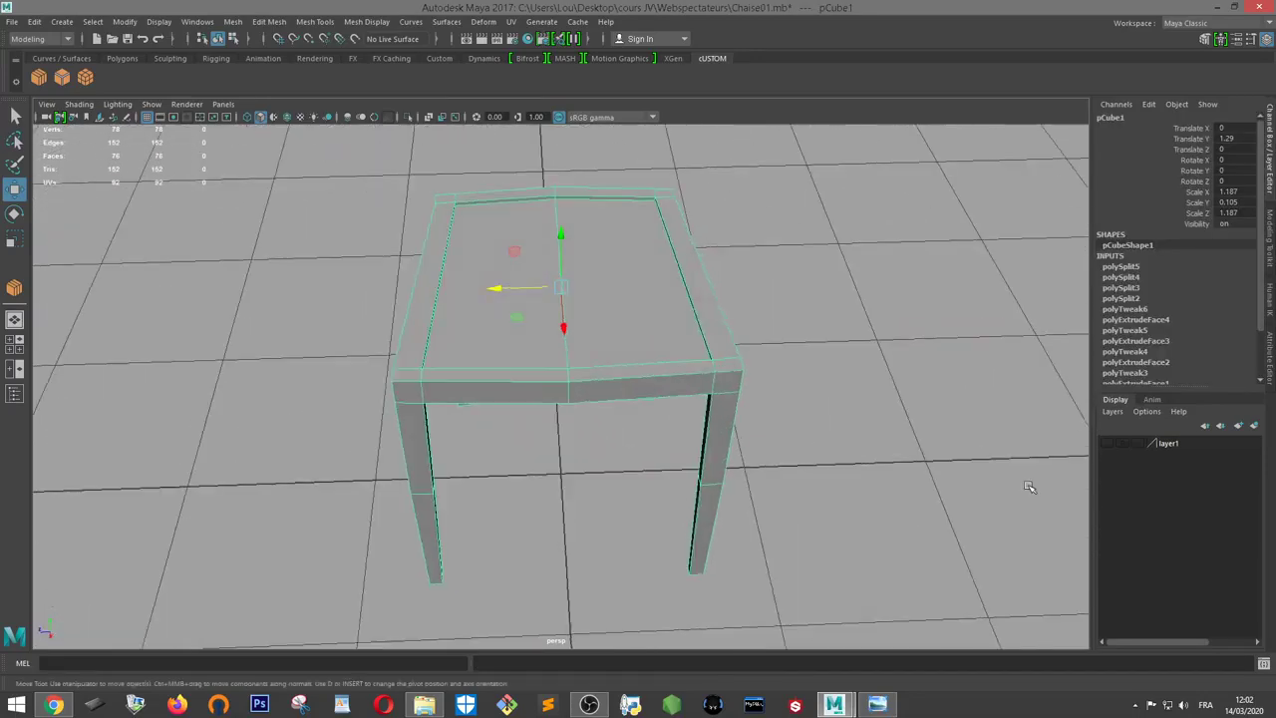
# Check the reference chair photo, then select the edge loop across the seat in Edge mode
pyautogui.click(877, 704)
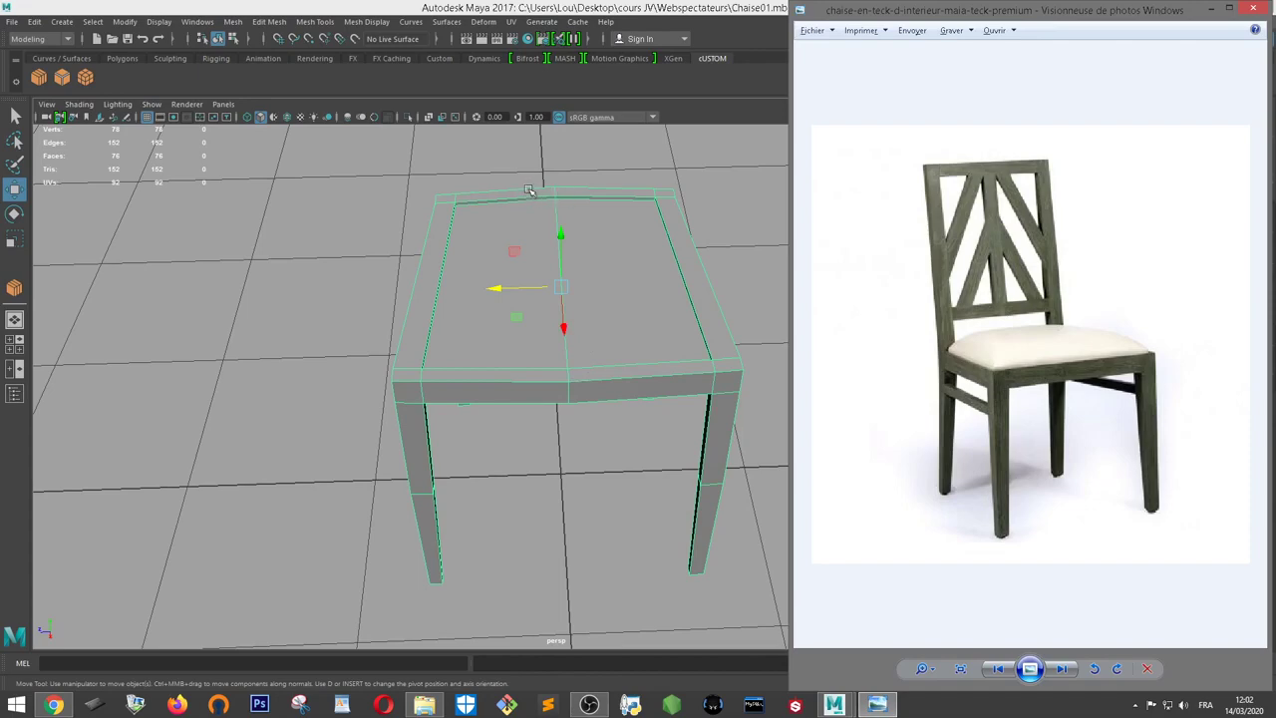
pyautogui.click(603, 365)
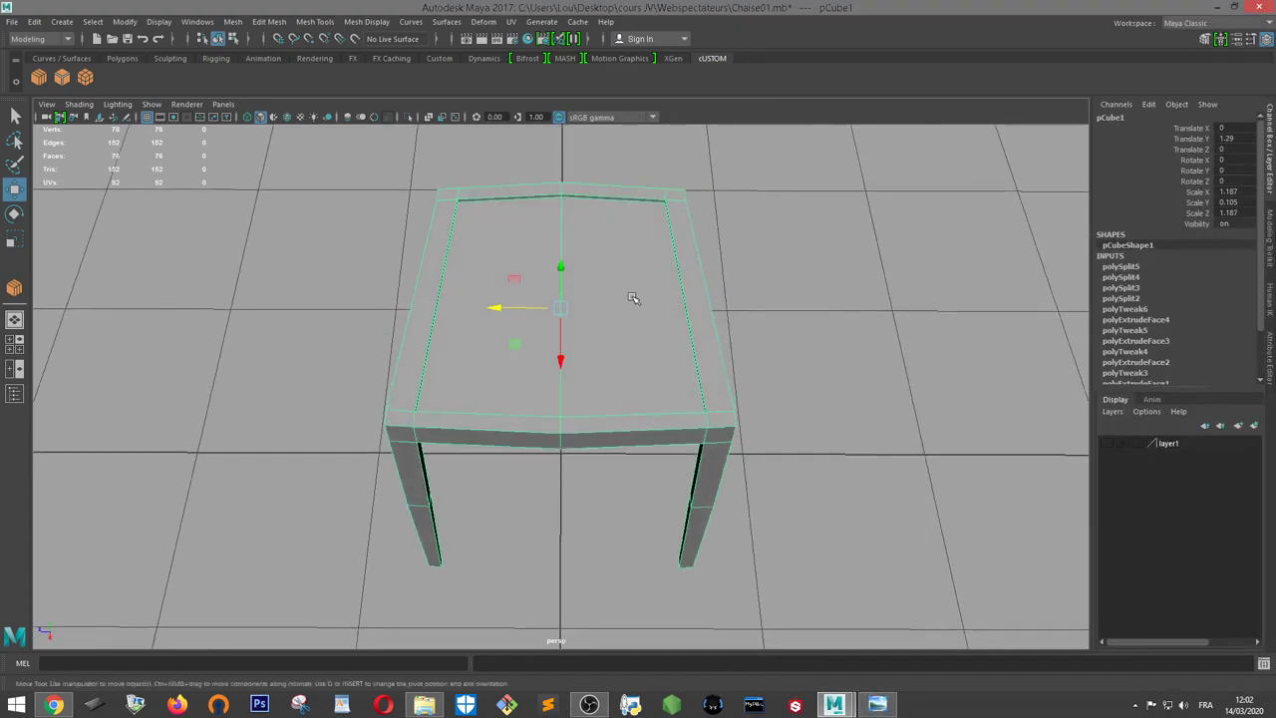
pyautogui.moveTo(632, 296); pyautogui.dragTo(632, 267, button='right')
pyautogui.doubleClick(564, 241)
# View the seat from above, try its front edges, then reselect the middle edge loop
pyautogui.keyDown('alt'); pyautogui.moveTo(718, 267); pyautogui.dragTo(1004, 113); pyautogui.keyUp('alt')
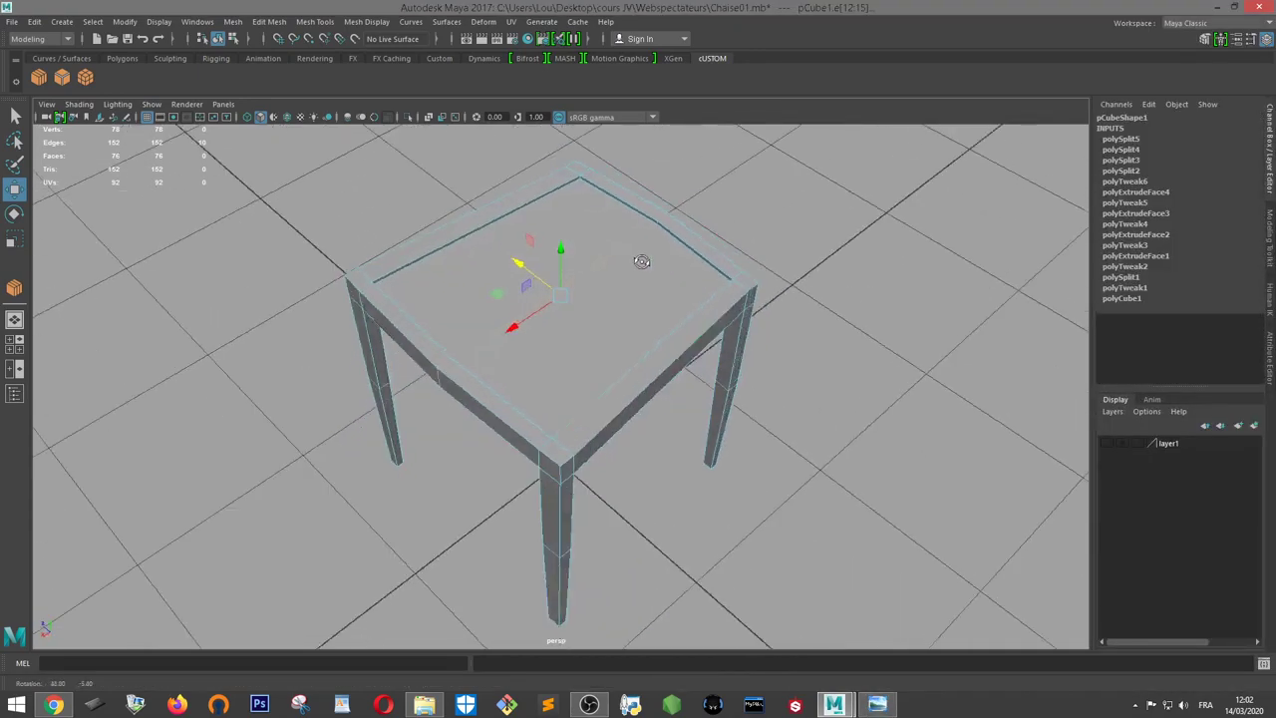
pyautogui.keyDown('alt'); pyautogui.moveTo(518, 412); pyautogui.dragTo(579, 242); pyautogui.keyUp('alt')
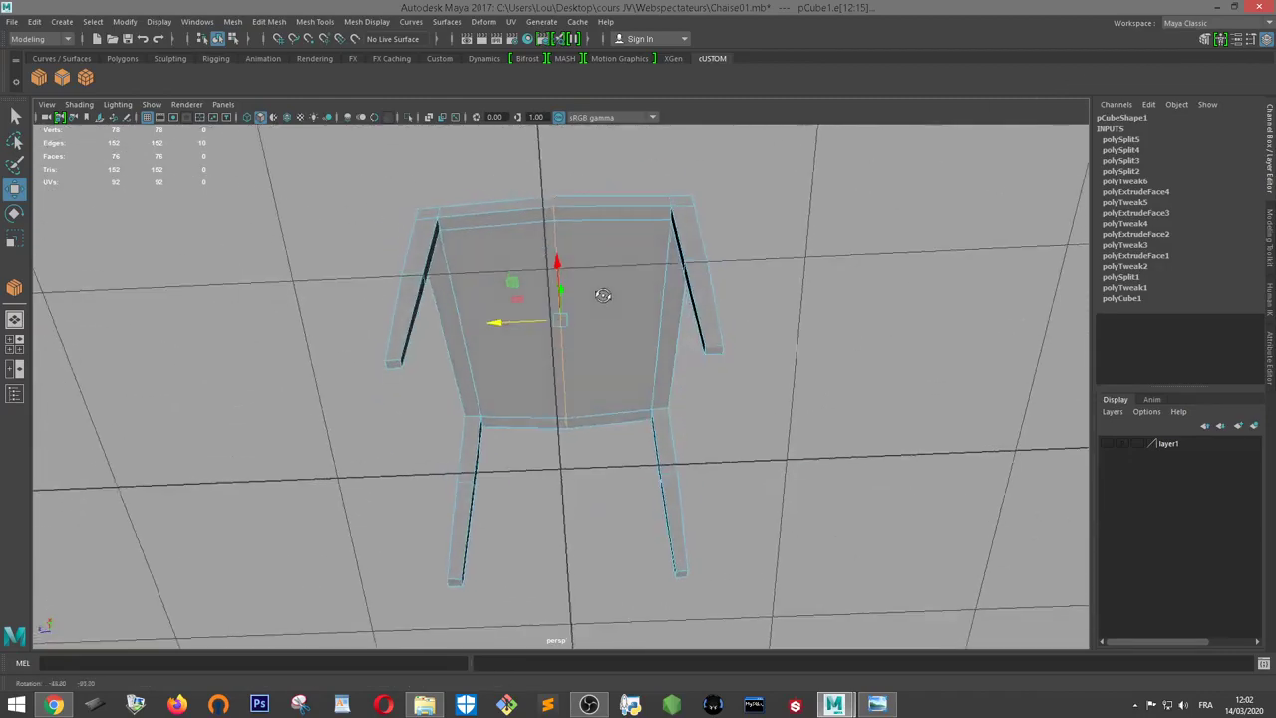
pyautogui.scroll(2, 579, 242)
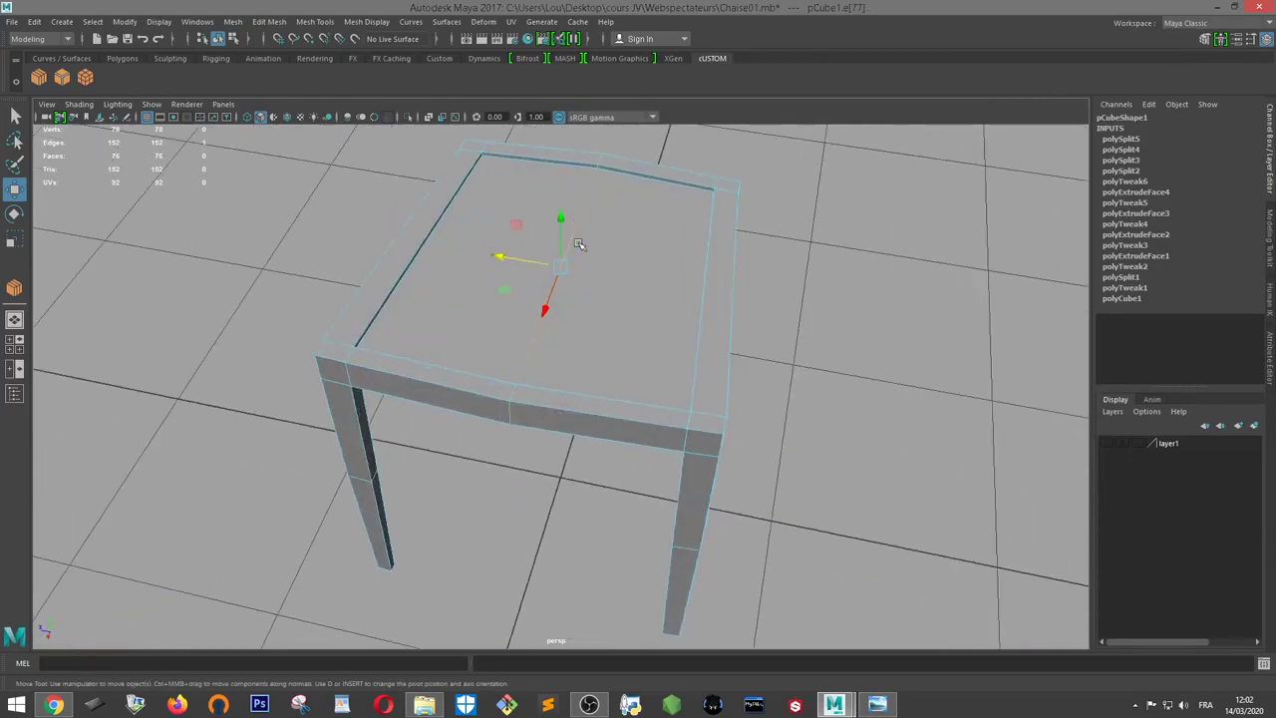
pyautogui.click(514, 392)
pyautogui.click(515, 408)
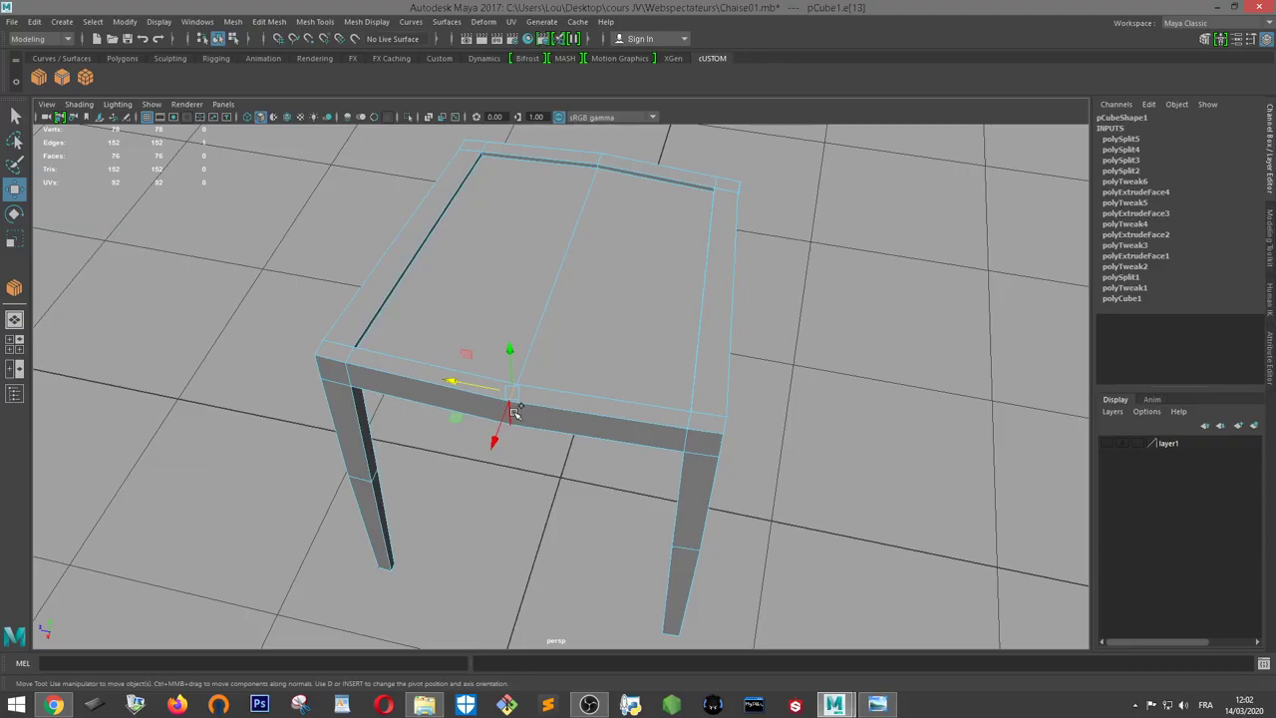
pyautogui.moveTo(511, 409); pyautogui.dragTo(508, 416)
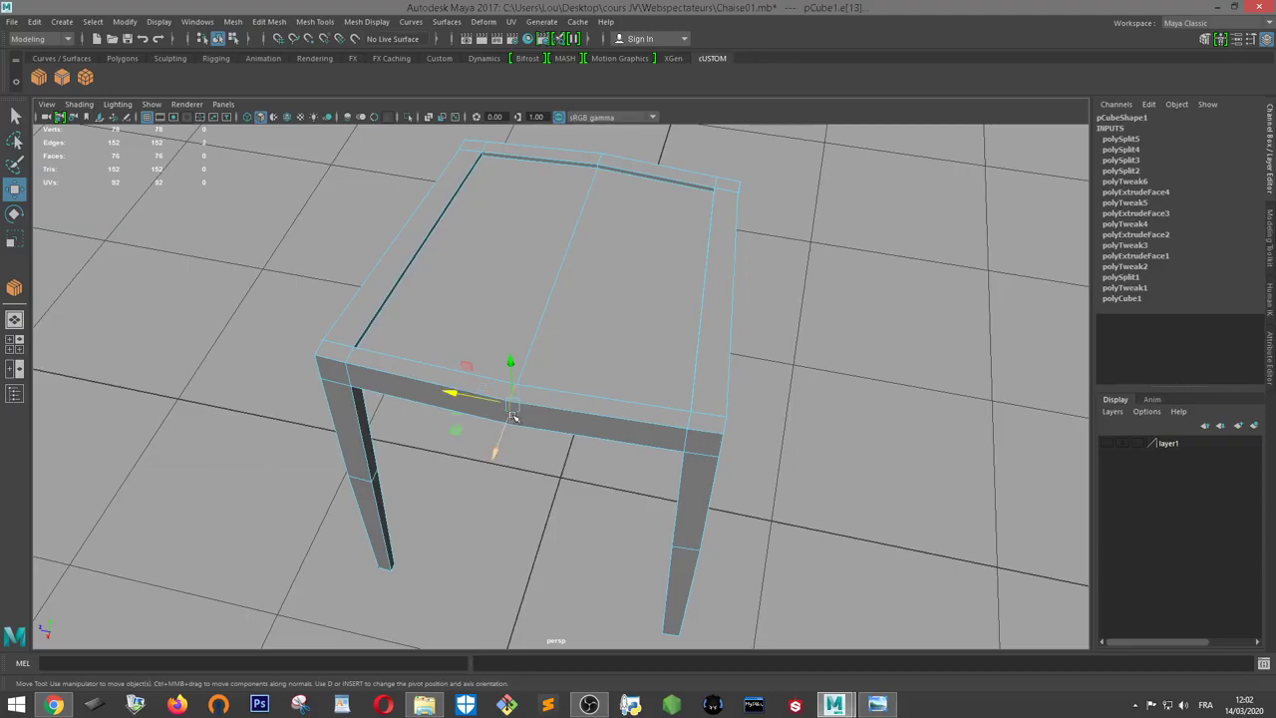
pyautogui.doubleClick(511, 417)
pyautogui.moveTo(588, 374)
pyautogui.keyDown('alt'); pyautogui.mouseDown()
pyautogui.moveTo(652, 441)
pyautogui.moveTo(562, 455)
pyautogui.mouseUp(); pyautogui.keyUp('alt')
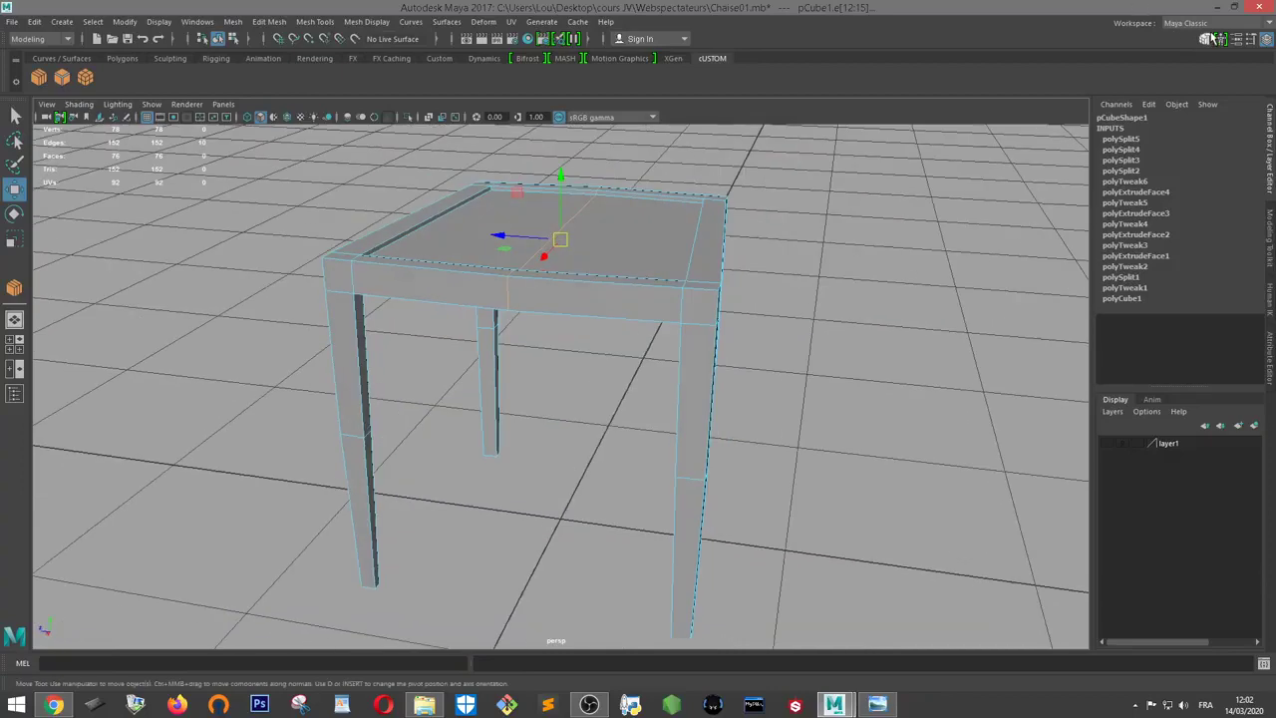
# Bevel the seat's selected middle edge loop and raise the bevel segments to 2
pyautogui.click(1204, 40)
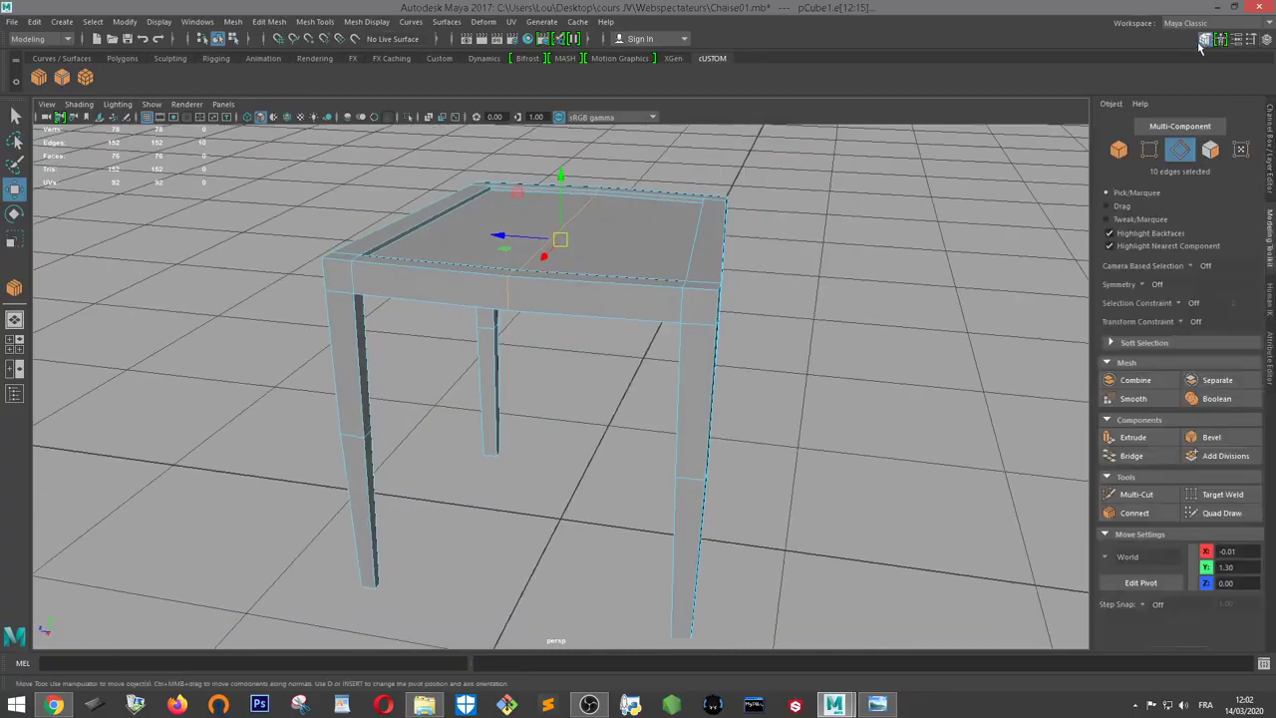
pyautogui.click(1201, 445)
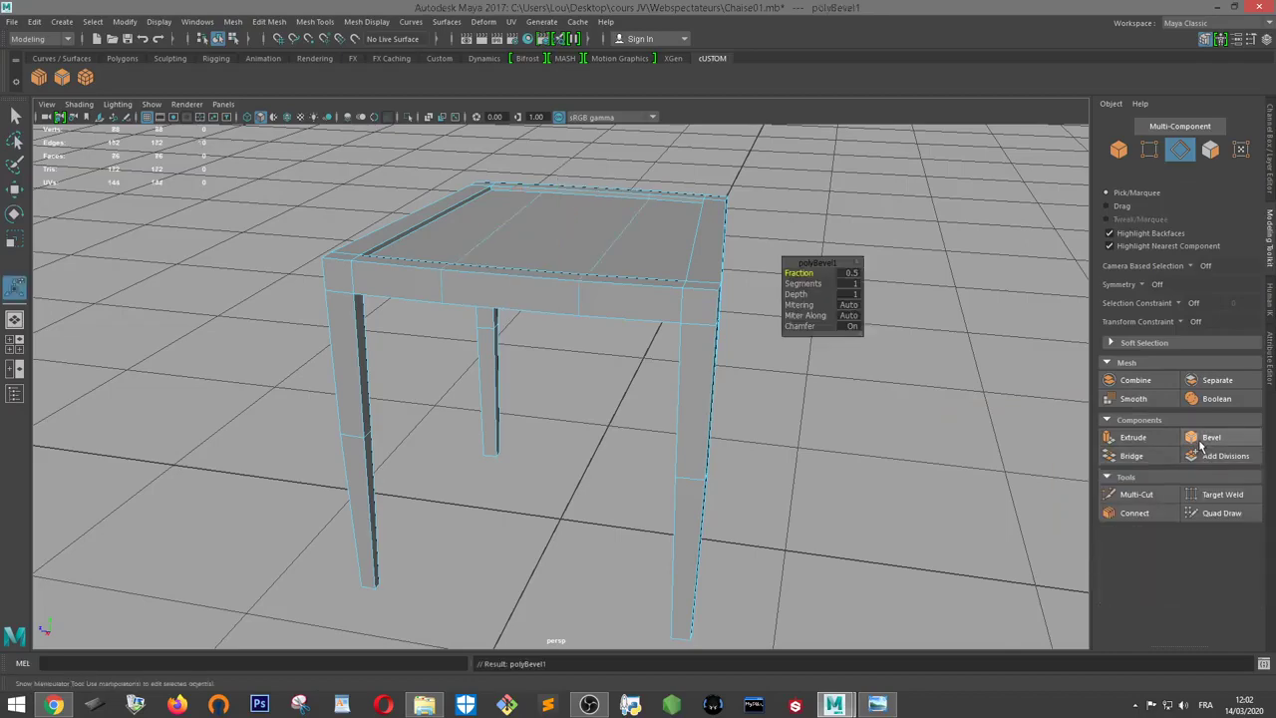
pyautogui.keyDown('alt'); pyautogui.moveTo(618, 239); pyautogui.dragTo(789, 257); pyautogui.keyUp('alt')
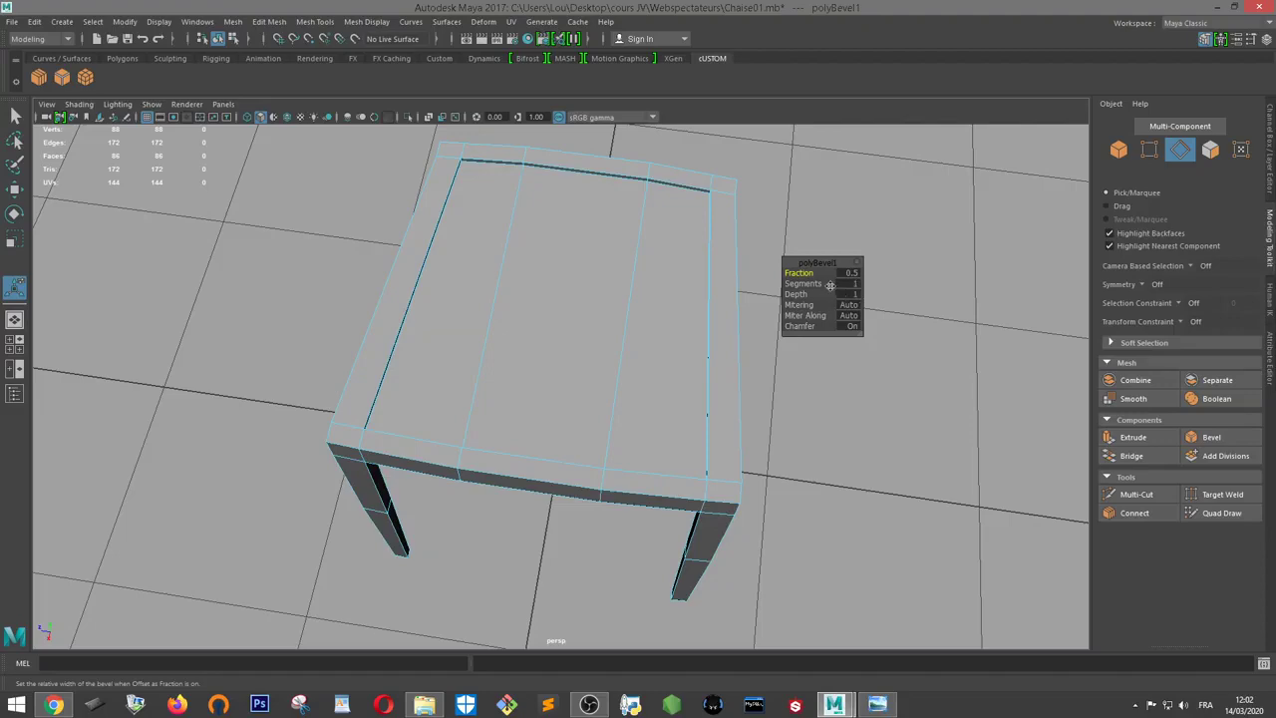
pyautogui.click(829, 285)
pyautogui.moveTo(830, 285); pyautogui.dragTo(824, 283)
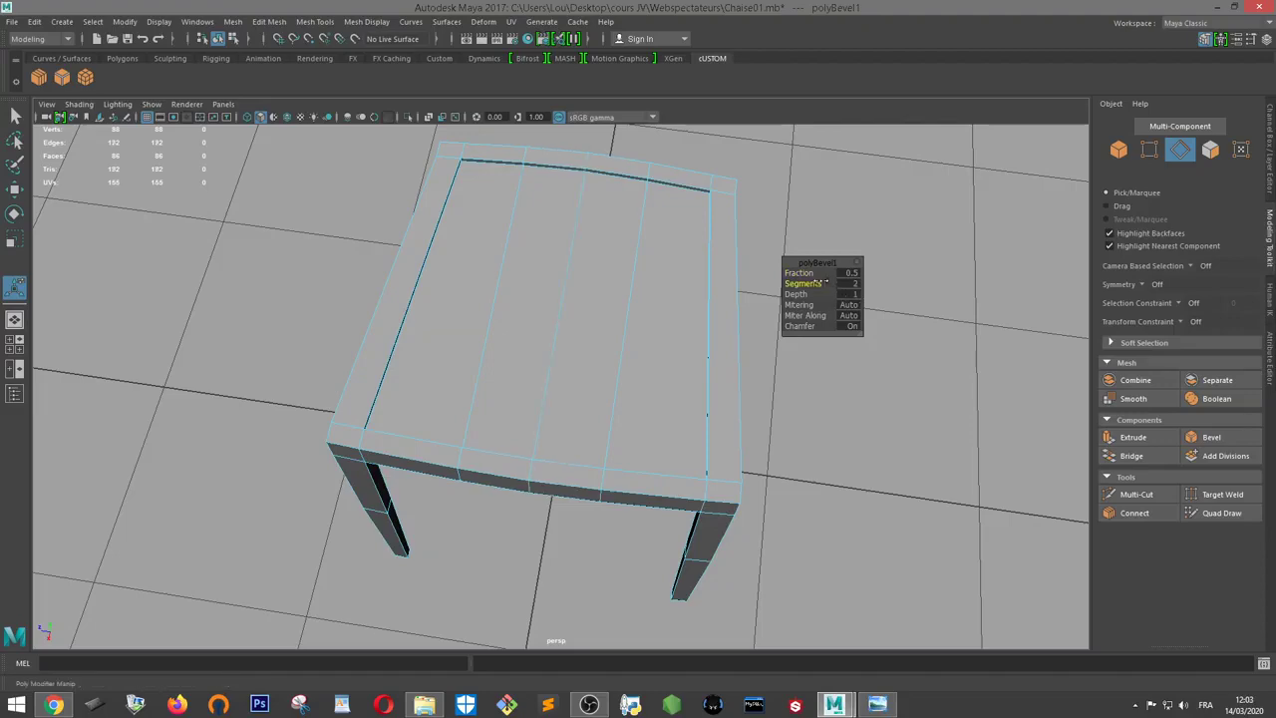
# Return to Object Mode and orbit around to inspect the separated seat planks
pyautogui.moveTo(630, 299)
pyautogui.keyDown('alt'); pyautogui.mouseDown()
pyautogui.moveTo(615, 313)
pyautogui.moveTo(592, 279)
pyautogui.mouseUp(); pyautogui.keyUp('alt')
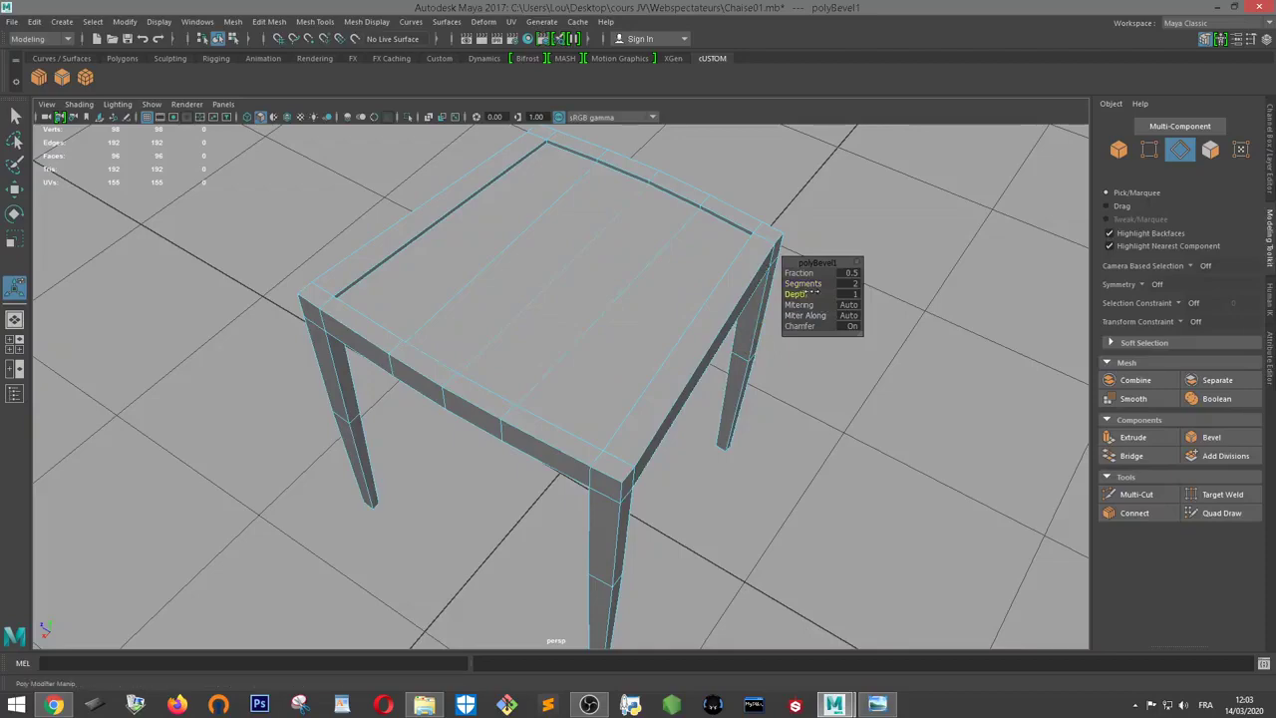
pyautogui.scroll(-3, 549, 276)
pyautogui.moveTo(549, 276)
pyautogui.keyDown('alt'); pyautogui.mouseDown()
pyautogui.moveTo(592, 250)
pyautogui.moveTo(682, 243)
pyautogui.moveTo(573, 271)
pyautogui.mouseUp(); pyautogui.keyUp('alt')
pyautogui.moveTo(571, 270); pyautogui.dragTo(618, 250, button='right')
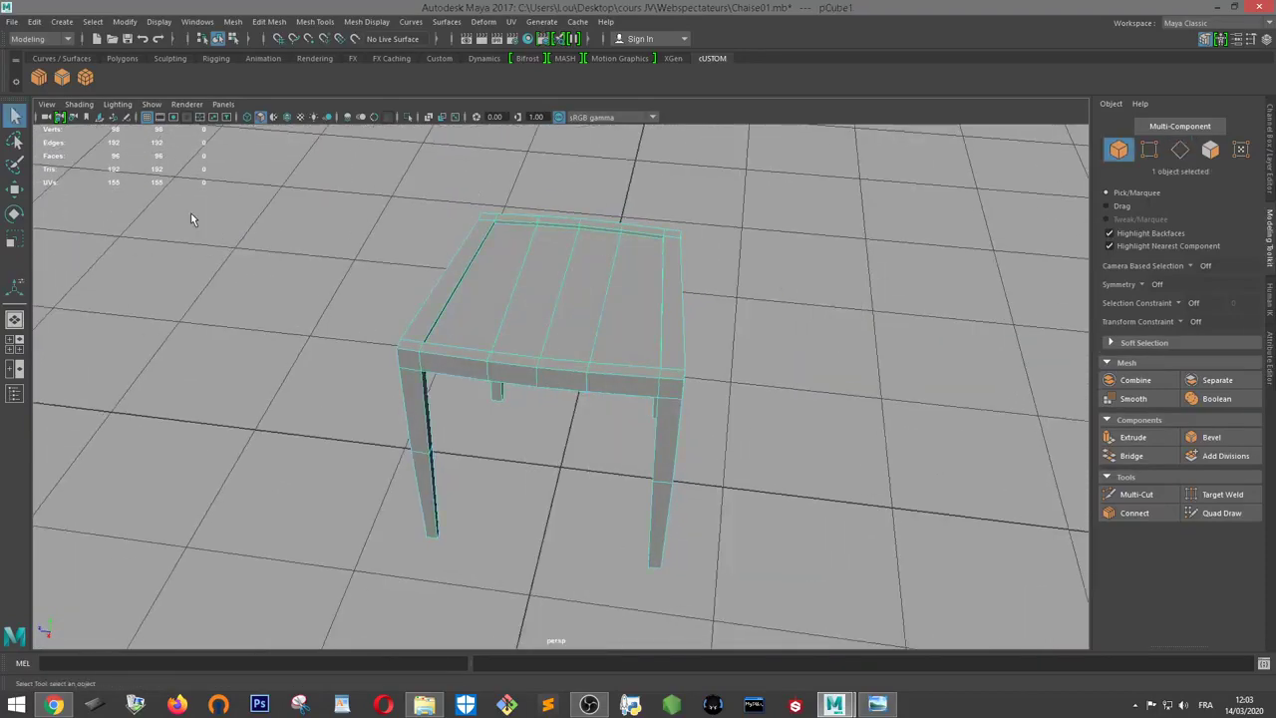
pyautogui.scroll(-2, 616, 268)
pyautogui.moveTo(616, 267)
pyautogui.keyDown('alt'); pyautogui.mouseDown()
pyautogui.moveTo(672, 273)
pyautogui.moveTo(748, 234)
pyautogui.moveTo(797, 289)
pyautogui.moveTo(615, 288)
pyautogui.mouseUp(); pyautogui.keyUp('alt')
# Compare the model with the reference chair photo, then switch to face selection
pyautogui.click(799, 235)
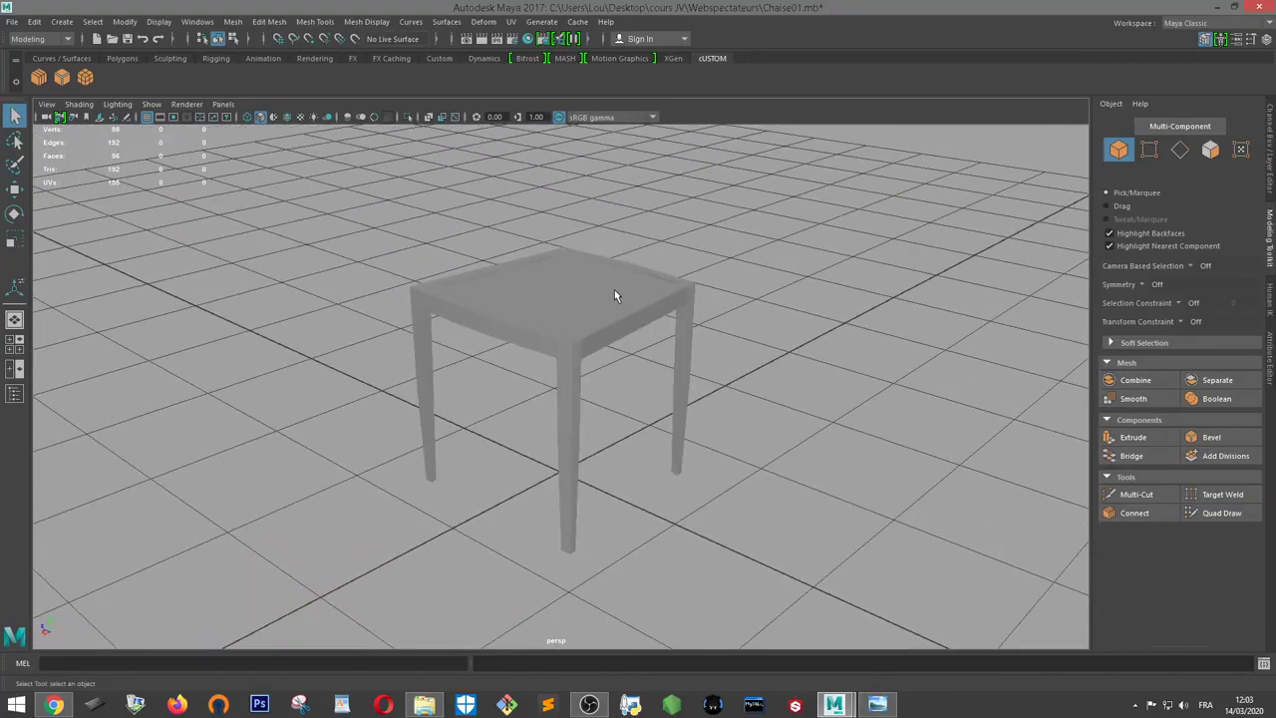
pyautogui.click(614, 289)
pyautogui.click(877, 705)
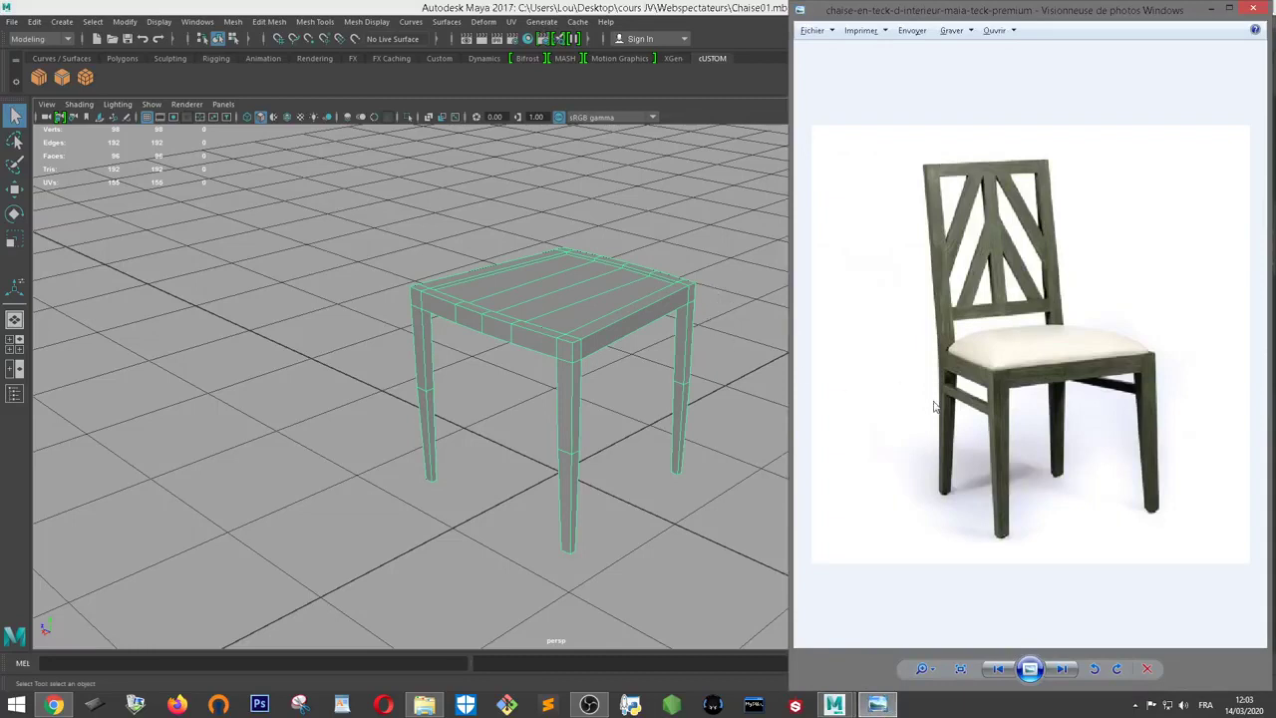
pyautogui.click(689, 277)
pyautogui.keyDown('alt'); pyautogui.moveTo(688, 277); pyautogui.dragTo(663, 305); pyautogui.keyUp('alt')
pyautogui.moveTo(663, 305); pyautogui.dragTo(664, 342, button='right')
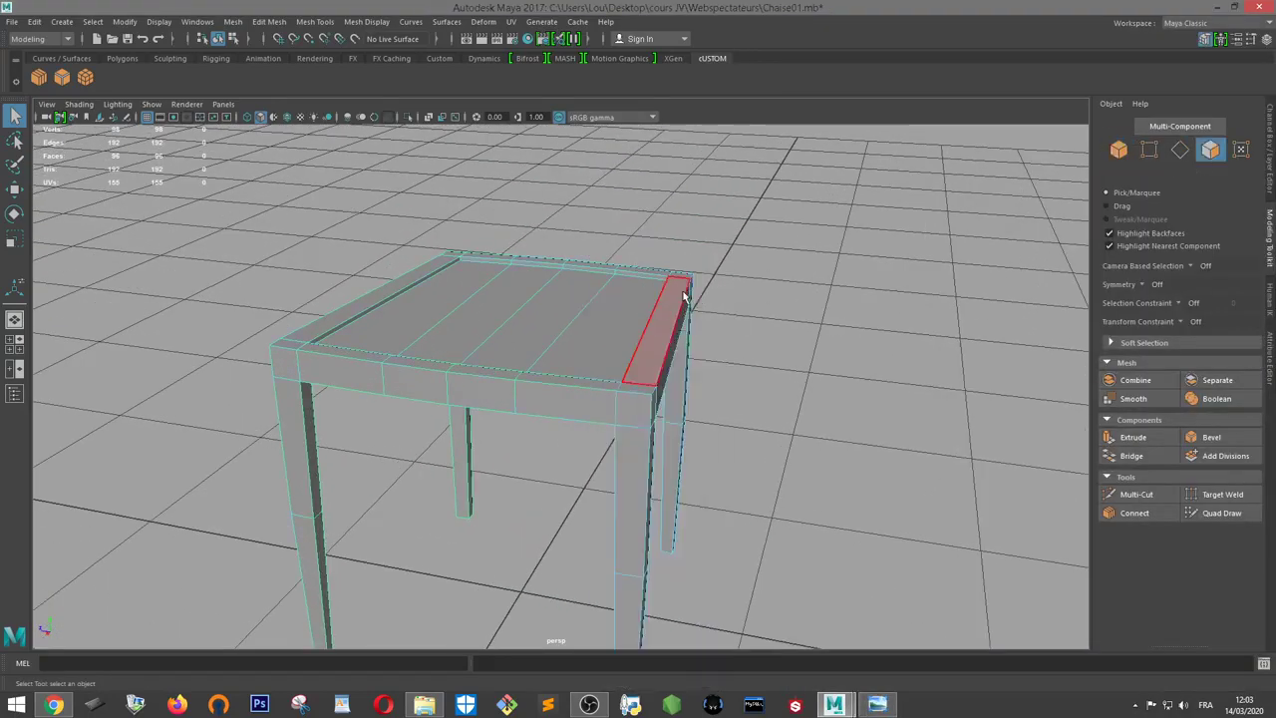
# Extrude both back-leg top faces and pull them up into tall back posts
pyautogui.click(682, 283)
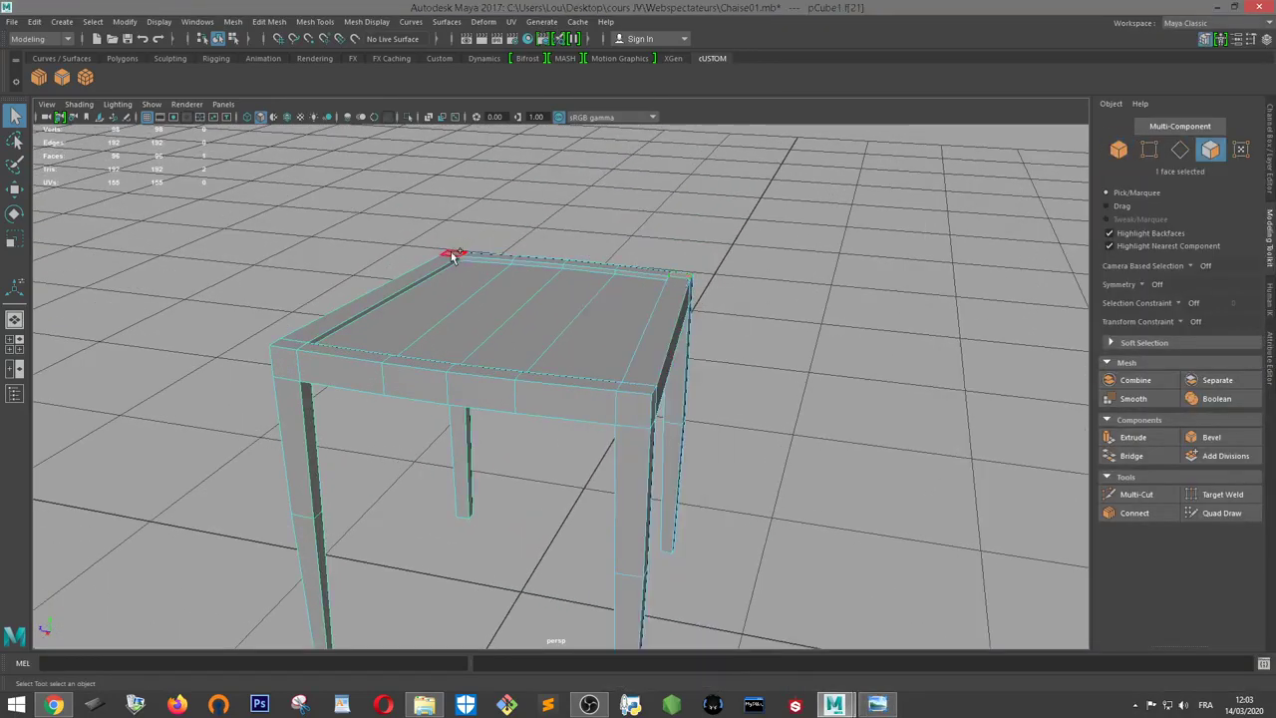
pyautogui.keyDown('shift'); pyautogui.click(452, 255); pyautogui.keyUp('shift')
pyautogui.scroll(5, 516, 249)
pyautogui.scroll(-4, 508, 264)
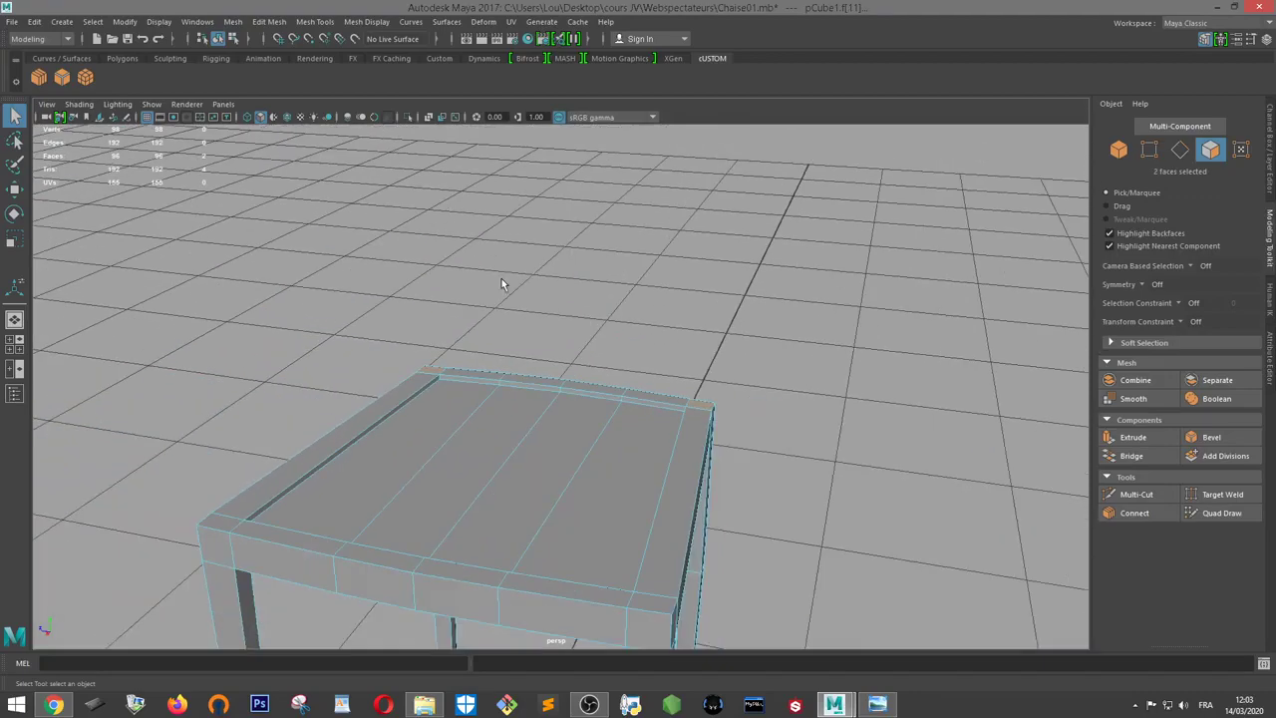
pyautogui.scroll(-4, 501, 278)
pyautogui.click(1132, 436)
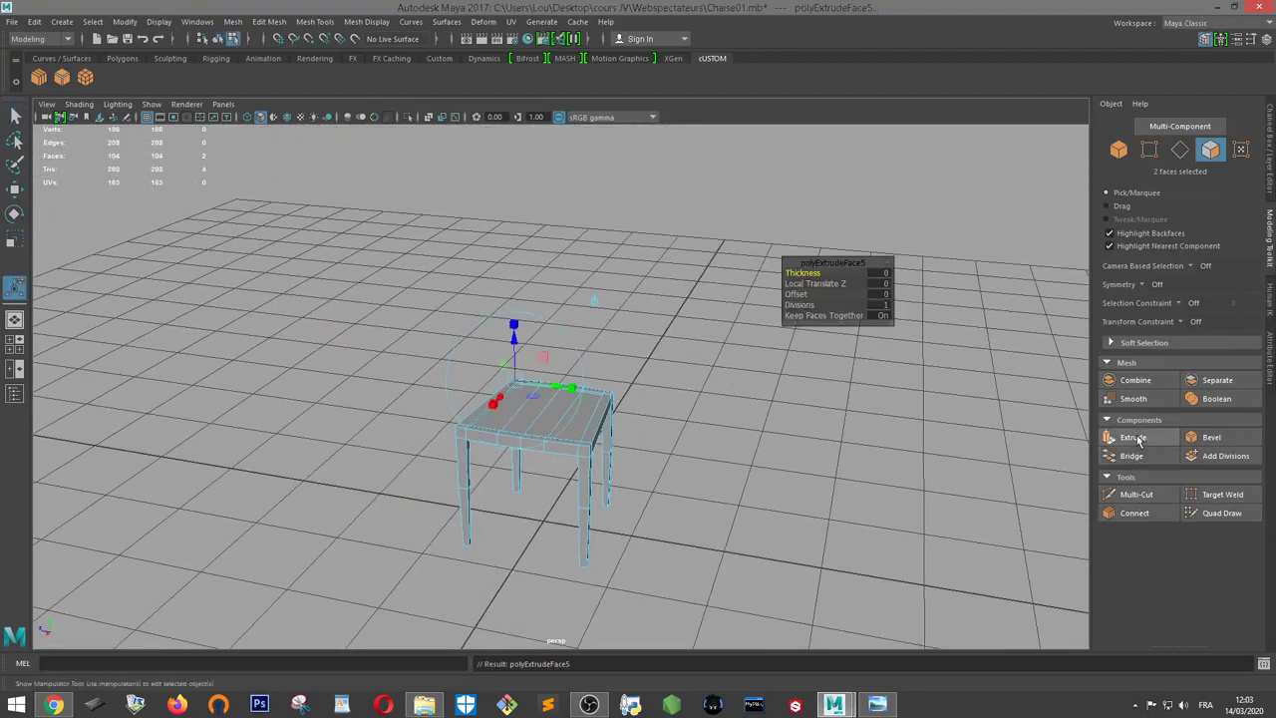
pyautogui.scroll(2, 637, 367)
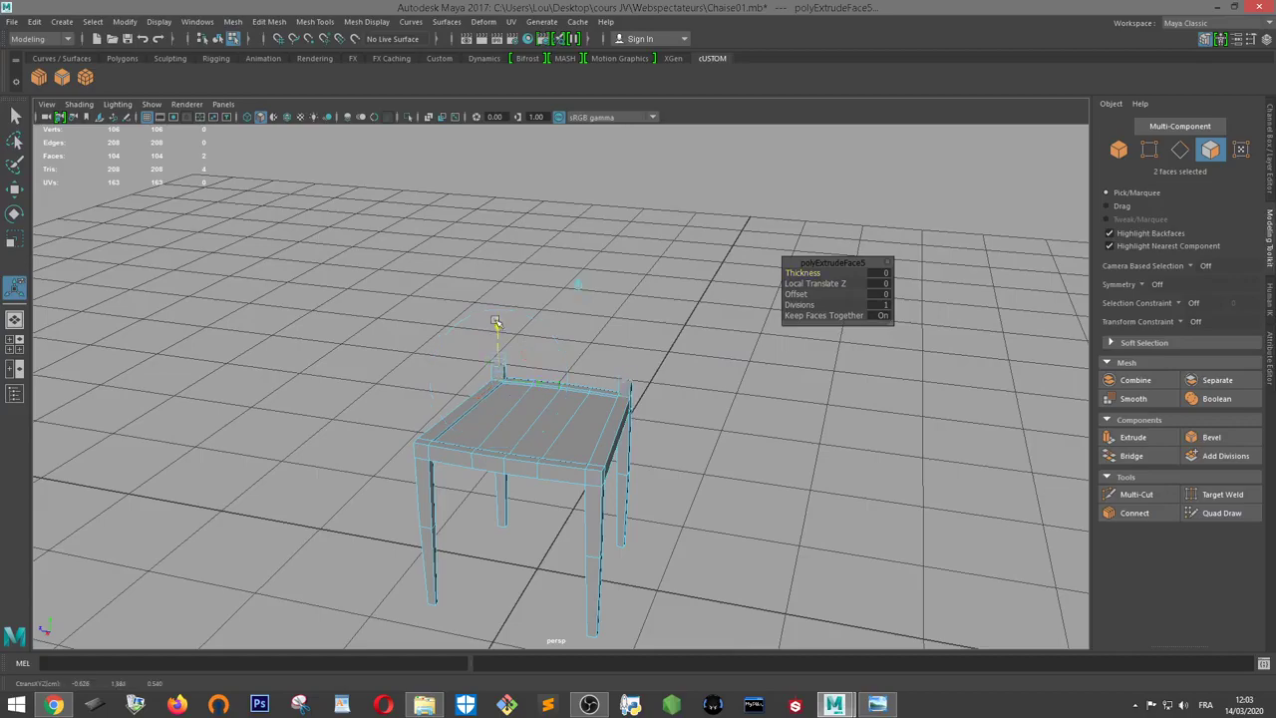
pyautogui.moveTo(496, 331)
pyautogui.mouseDown()
pyautogui.moveTo(470, 162)
pyautogui.moveTo(773, 336)
pyautogui.moveTo(675, 362)
pyautogui.moveTo(589, 318)
pyautogui.mouseUp()
pyautogui.scroll(-2, 529, 278)
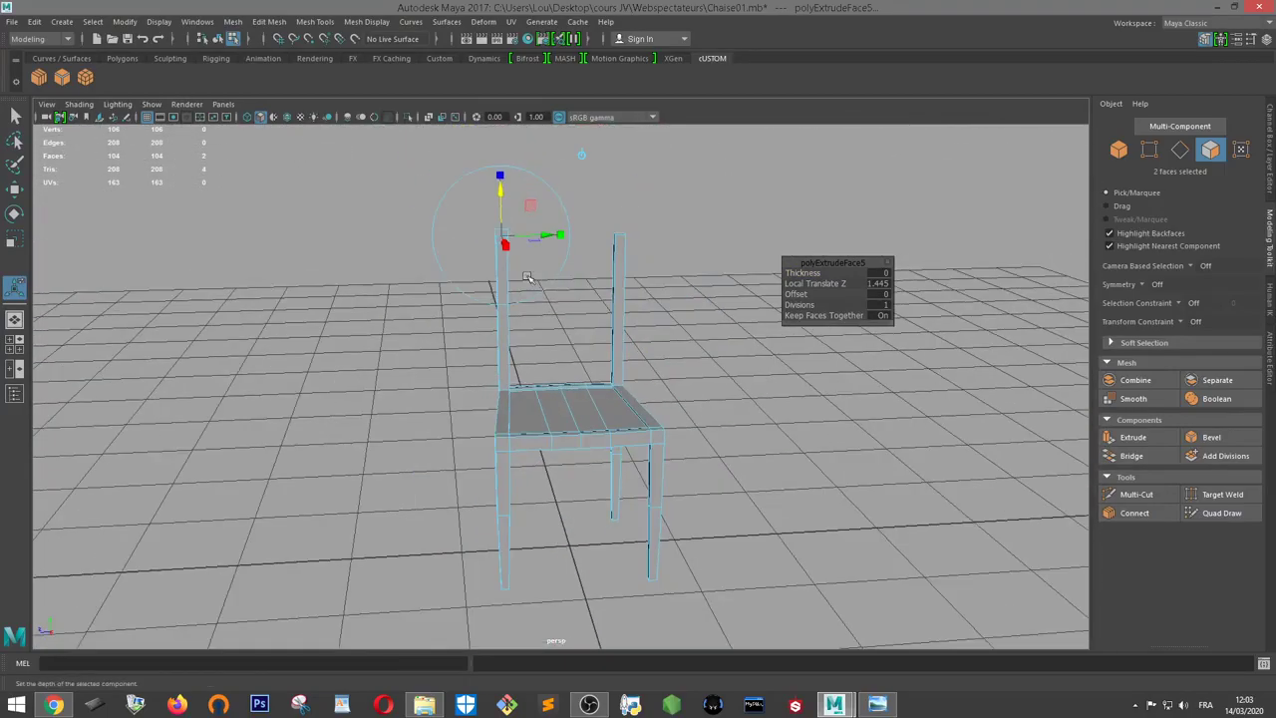
# Check the reference photo again and raise the back posts slightly higher with Move
pyautogui.press('w')
pyautogui.moveTo(620, 227)
pyautogui.keyDown('alt'); pyautogui.mouseDown()
pyautogui.moveTo(755, 265)
pyautogui.moveTo(752, 281)
pyautogui.mouseUp(); pyautogui.keyUp('alt')
pyautogui.click(870, 710)
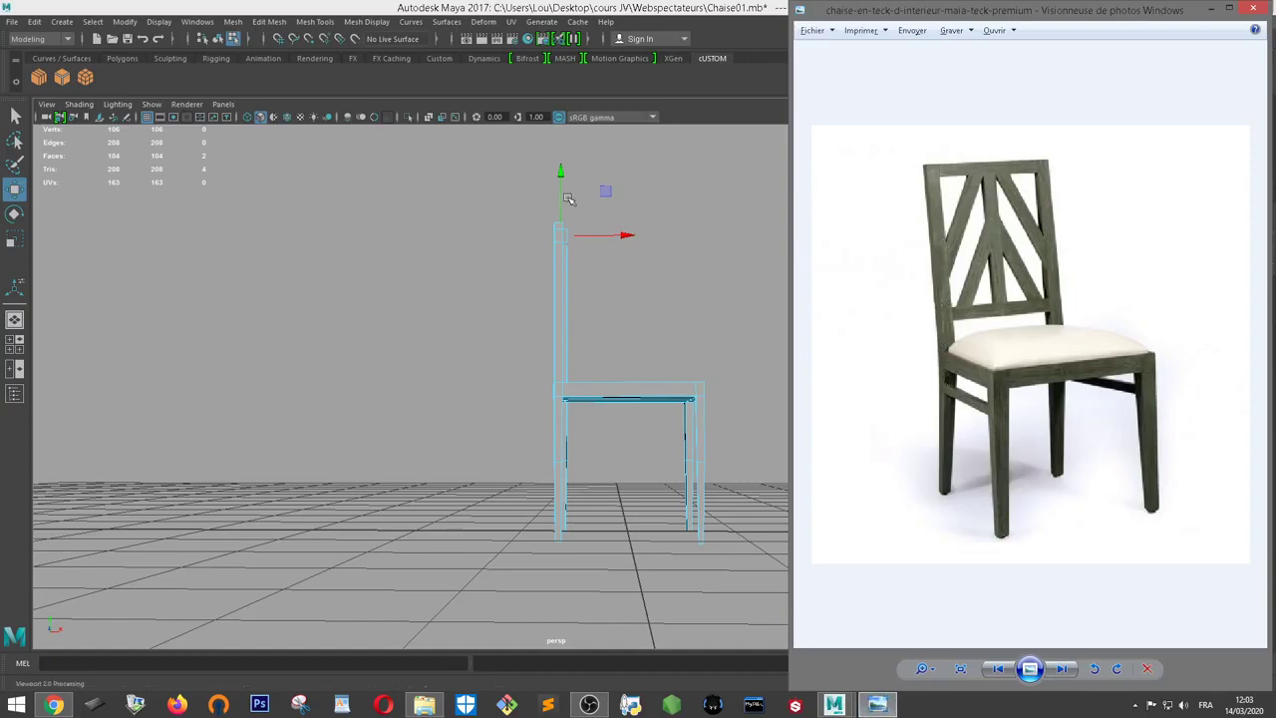
pyautogui.click(656, 218)
pyautogui.keyDown('alt'); pyautogui.moveTo(641, 236); pyautogui.dragTo(541, 252); pyautogui.keyUp('alt')
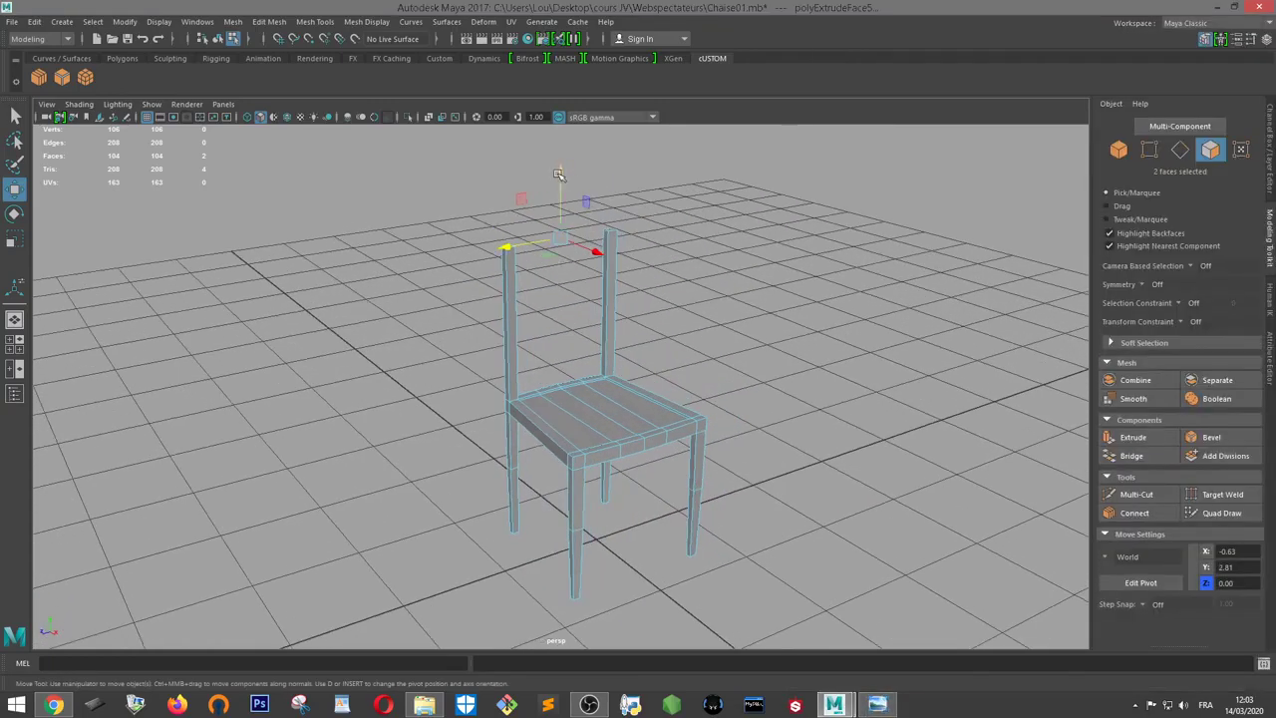
pyautogui.moveTo(559, 175); pyautogui.dragTo(554, 172)
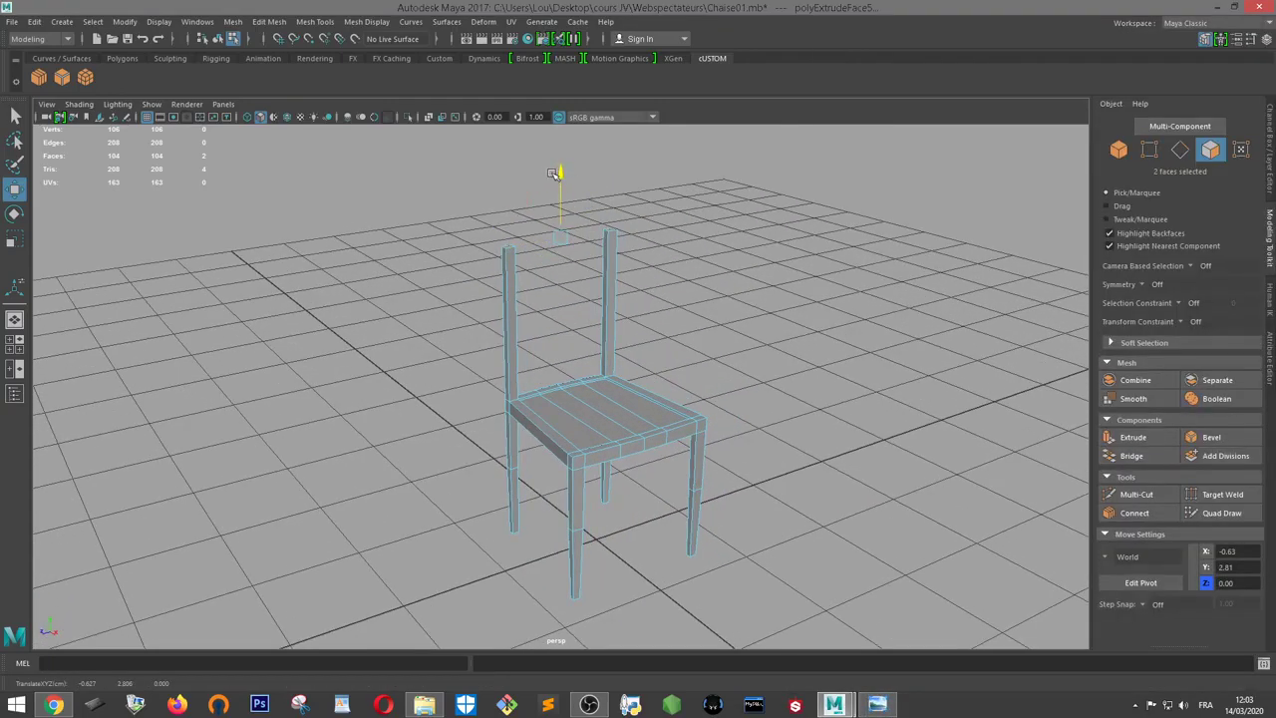
# Review the reference photo and zoom in on the tops of the two back posts
pyautogui.click(878, 704)
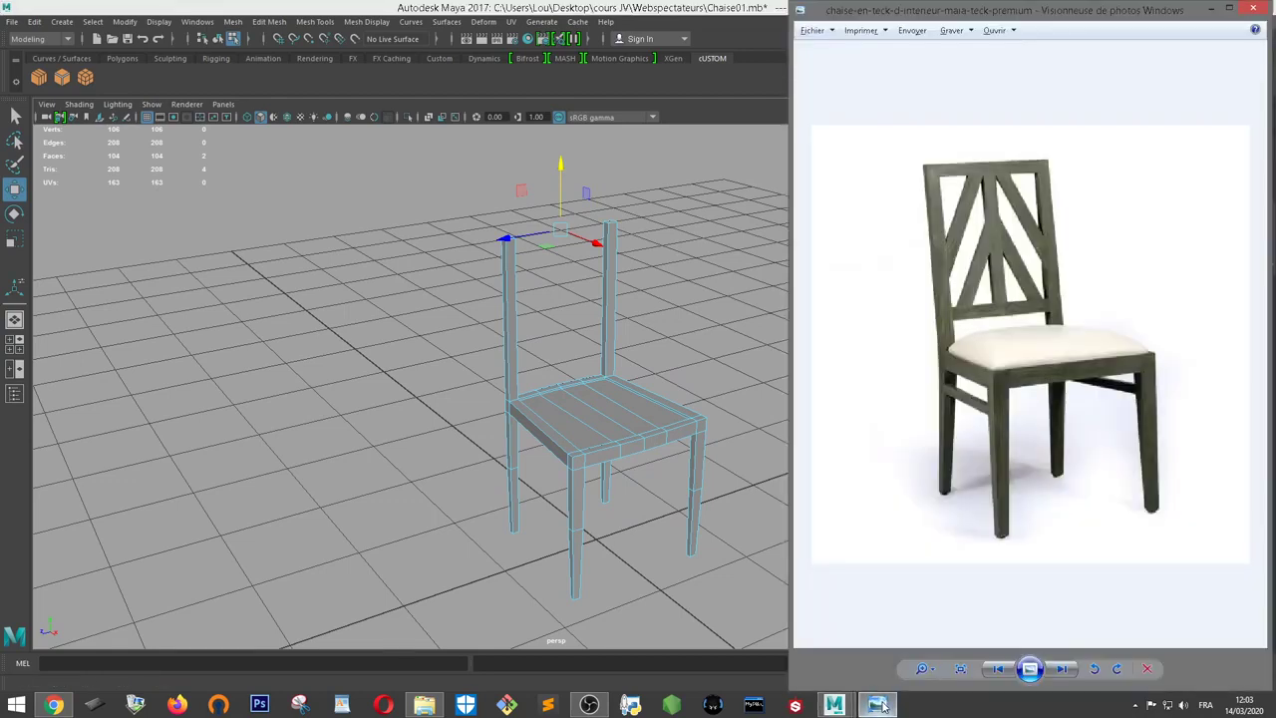
pyautogui.moveTo(606, 284)
pyautogui.keyDown('alt'); pyautogui.mouseDown(button='right')
pyautogui.moveTo(618, 282)
pyautogui.moveTo(606, 315)
pyautogui.mouseUp(button='right'); pyautogui.keyUp('alt')
pyautogui.moveTo(606, 315)
pyautogui.keyDown('alt'); pyautogui.mouseDown()
pyautogui.moveTo(584, 356)
pyautogui.moveTo(482, 367)
pyautogui.mouseUp(); pyautogui.keyUp('alt')
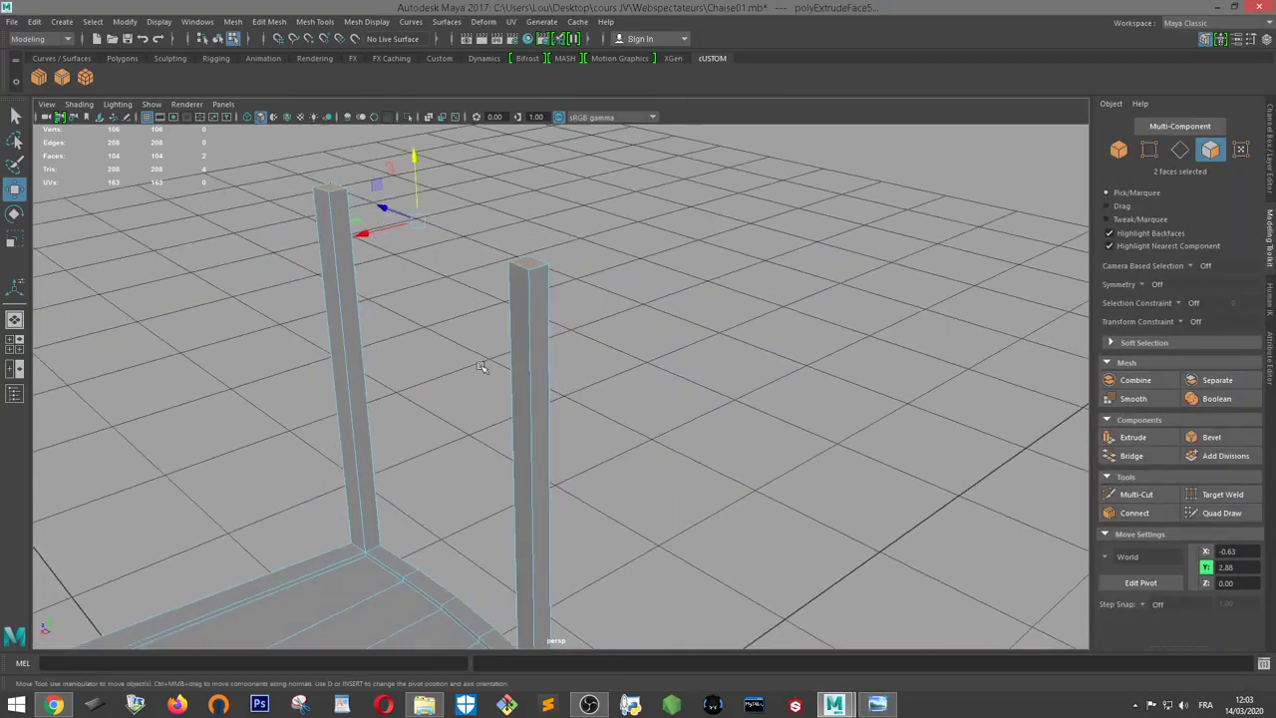
pyautogui.moveTo(407, 203)
pyautogui.keyDown('alt'); pyautogui.mouseDown()
pyautogui.moveTo(516, 245)
pyautogui.moveTo(618, 256)
pyautogui.mouseUp(); pyautogui.keyUp('alt')
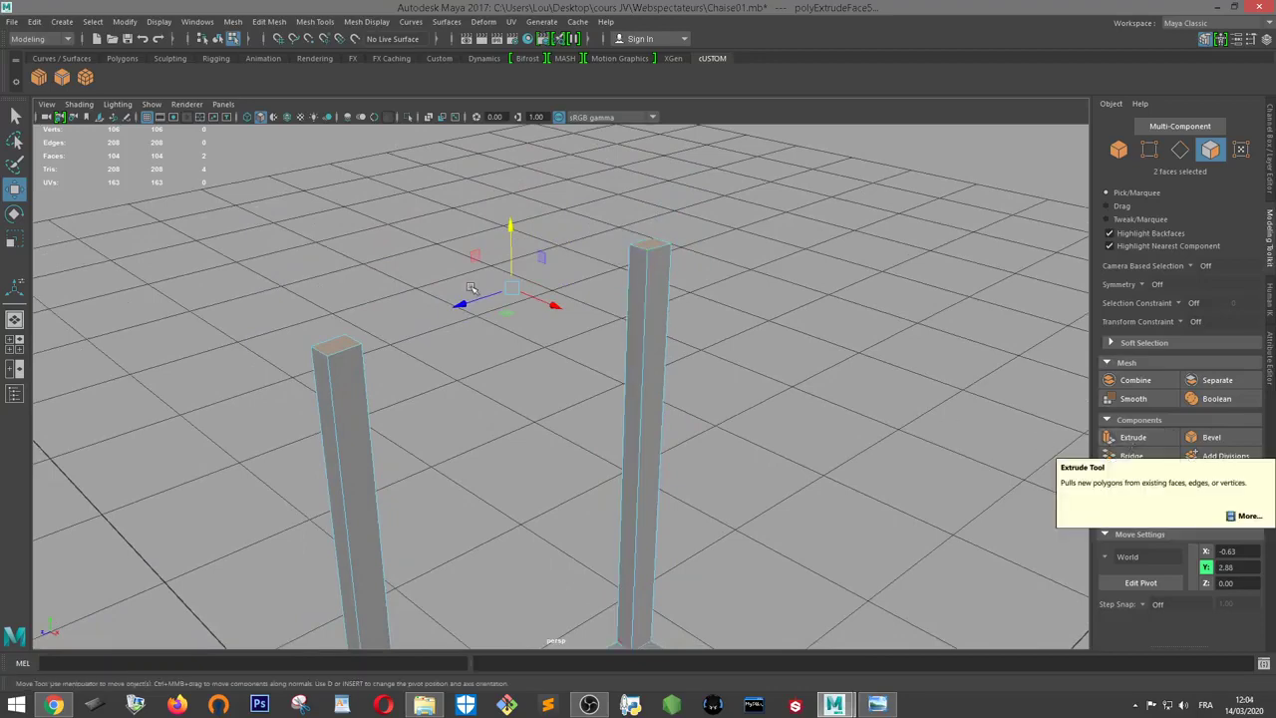
pyautogui.keyDown('alt'); pyautogui.moveTo(757, 329); pyautogui.dragTo(672, 325); pyautogui.keyUp('alt')
# Lower one top edge of each back post to slant the tops, then pick the left post's top face
pyautogui.moveTo(625, 282); pyautogui.dragTo(624, 232, button='right')
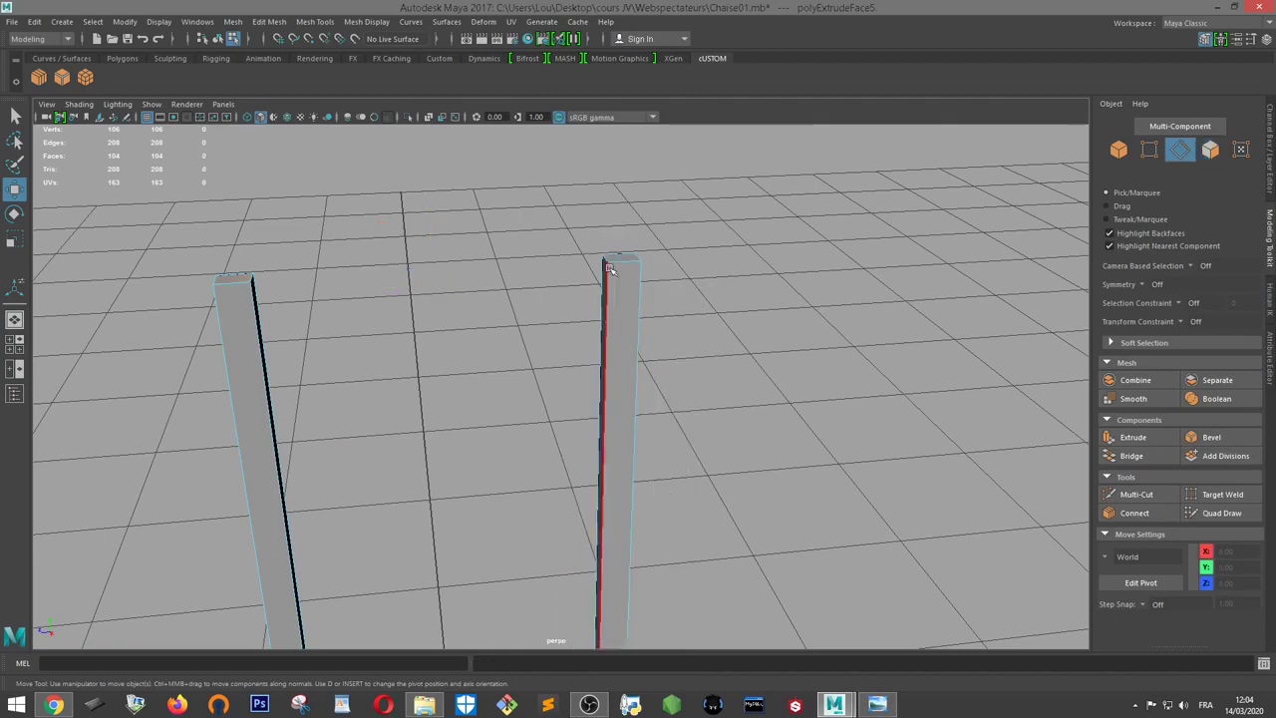
pyautogui.click(608, 262)
pyautogui.keyDown('alt'); pyautogui.moveTo(608, 262); pyautogui.dragTo(240, 257); pyautogui.keyUp('alt')
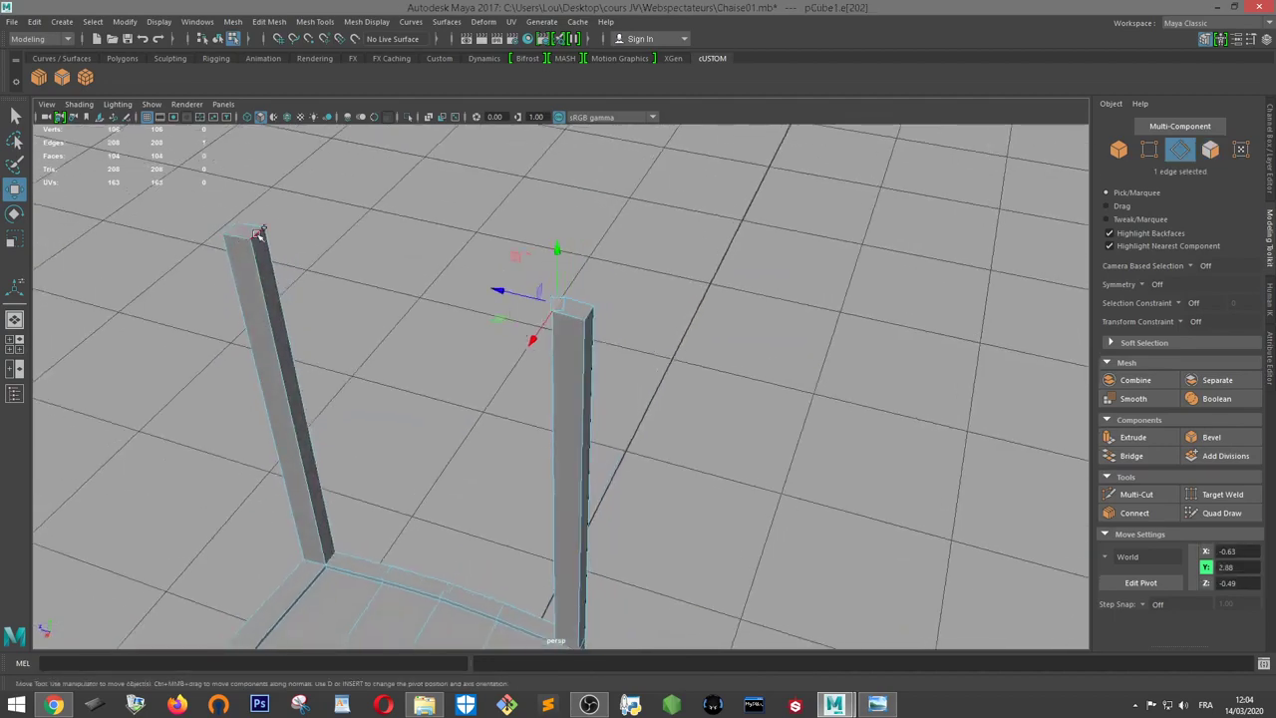
pyautogui.keyDown('shift'); pyautogui.click(257, 233); pyautogui.keyUp('shift')
pyautogui.moveTo(392, 208)
pyautogui.mouseDown()
pyautogui.moveTo(398, 252)
pyautogui.moveTo(427, 252)
pyautogui.moveTo(418, 228)
pyautogui.mouseUp()
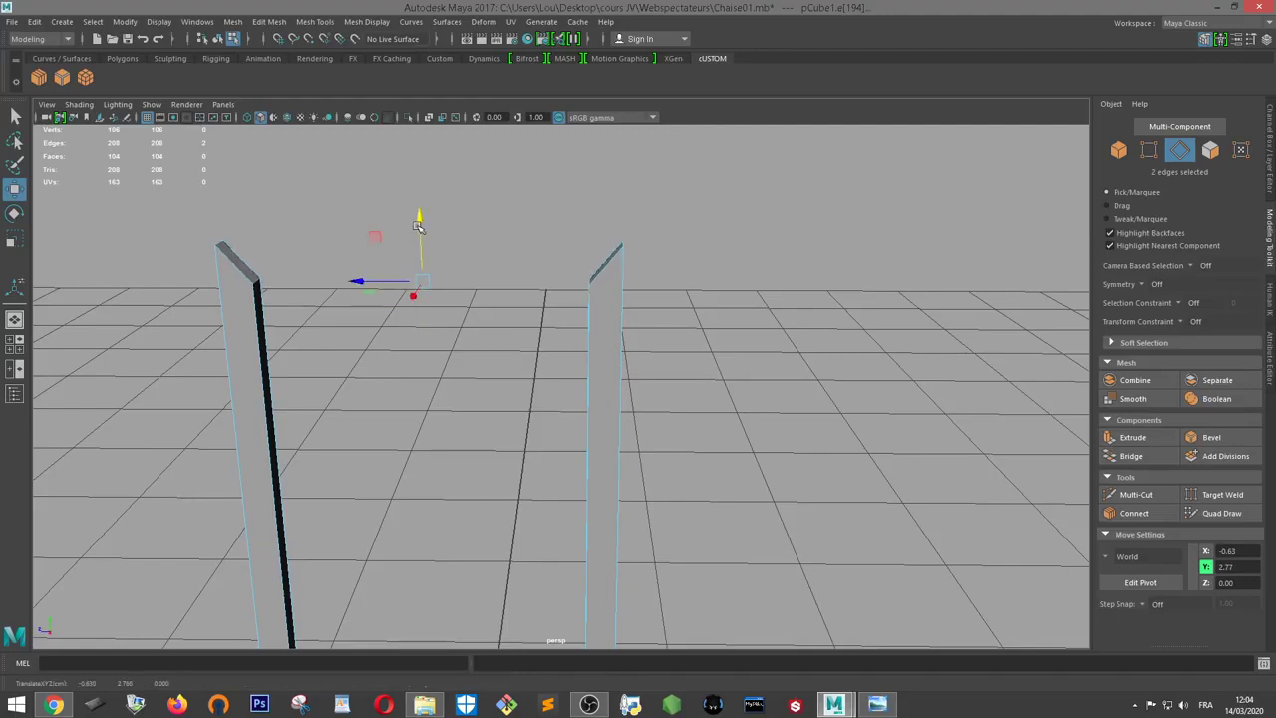
pyautogui.moveTo(245, 259); pyautogui.dragTo(242, 288, button='right')
pyautogui.click(235, 257)
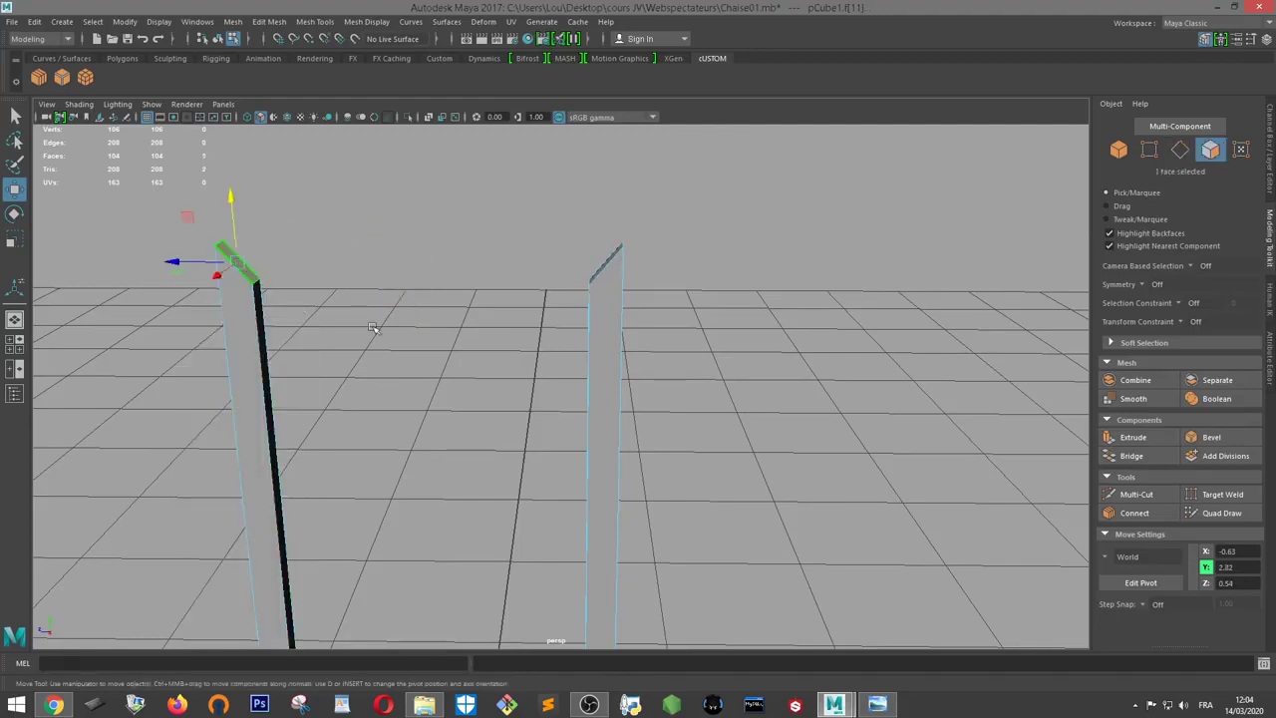
# Extrude the left post's top face and stretch it sideways into a trial crossbar
pyautogui.click(1132, 436)
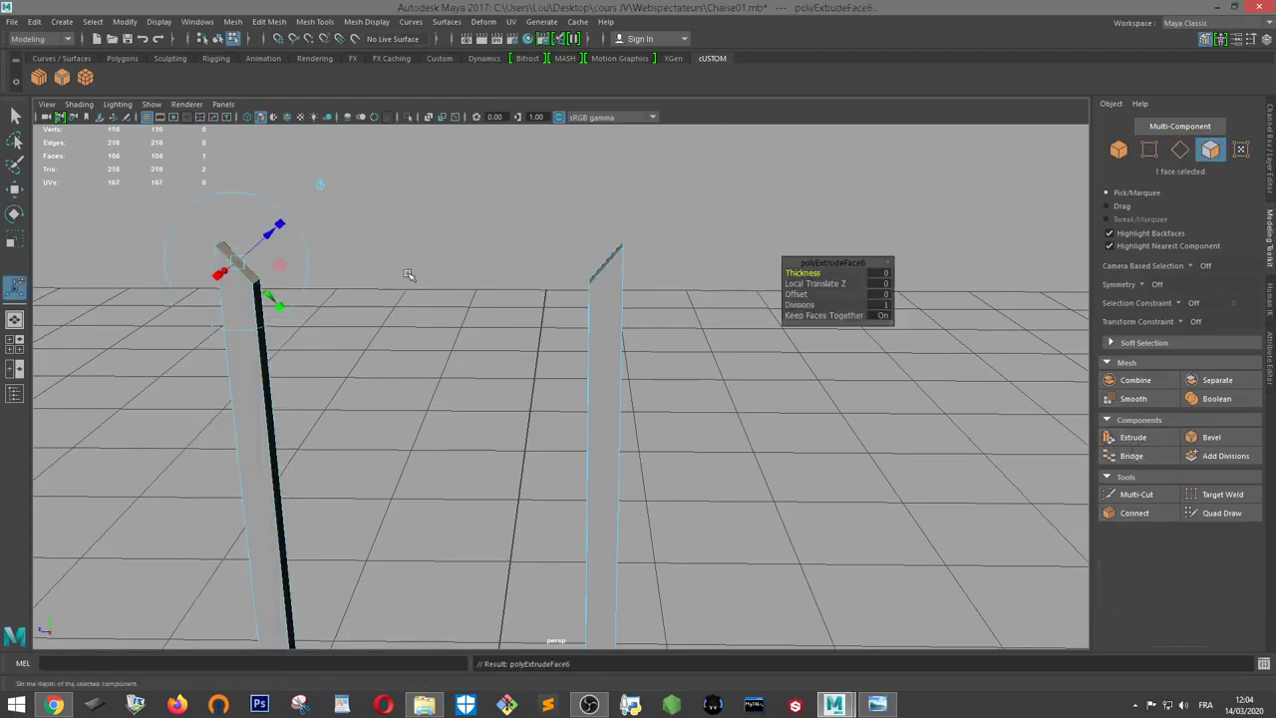
pyautogui.press('w')
pyautogui.moveTo(160, 263); pyautogui.dragTo(436, 263)
pyautogui.press('r')
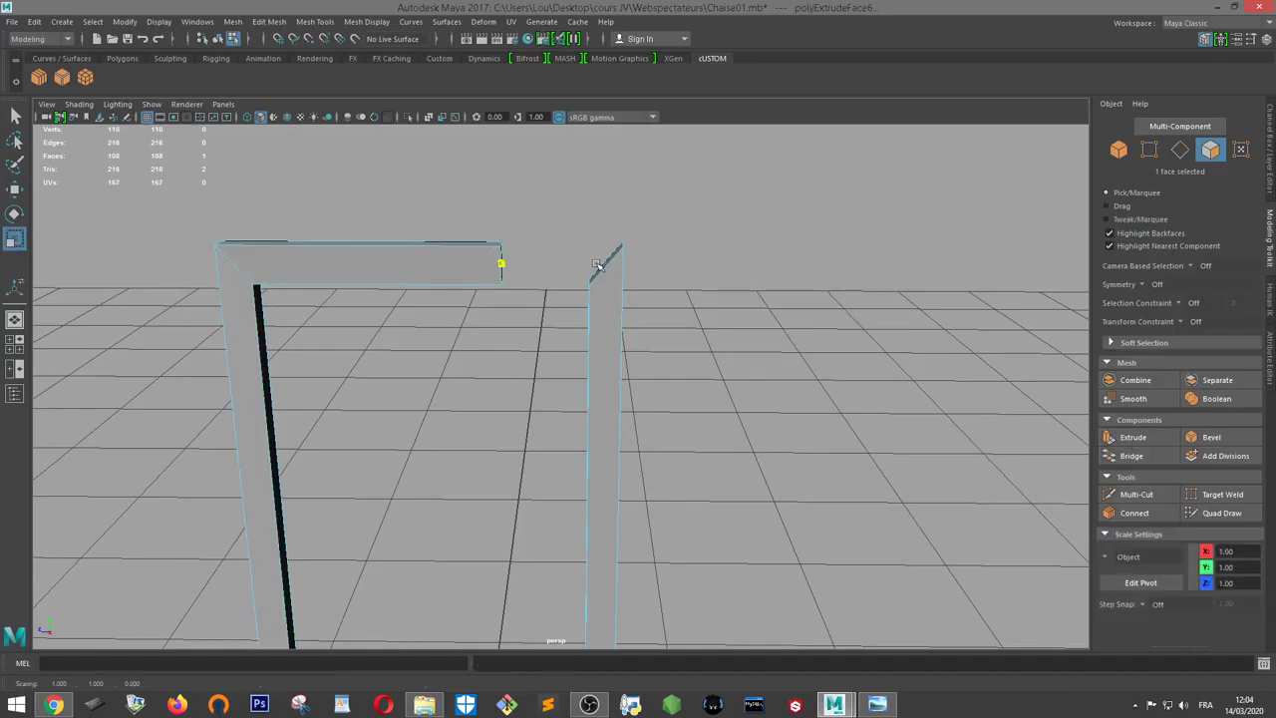
pyautogui.moveTo(522, 270)
pyautogui.keyDown('alt'); pyautogui.mouseDown()
pyautogui.moveTo(504, 236)
pyautogui.moveTo(674, 240)
pyautogui.moveTo(628, 322)
pyautogui.moveTo(569, 342)
pyautogui.mouseUp(); pyautogui.keyUp('alt')
# Inspect the trial crossbar from several angles, then undo back to the plain back posts
pyautogui.scroll(-3, 710, 323)
pyautogui.scroll(4, 607, 308)
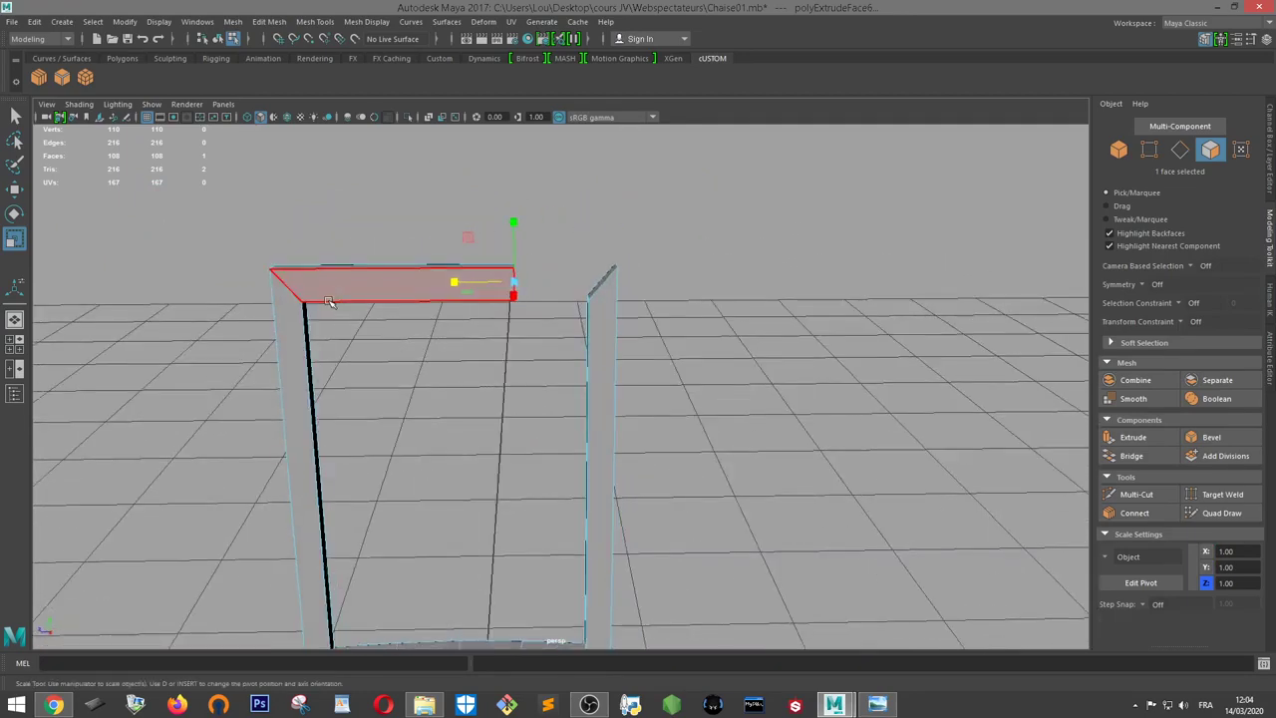
pyautogui.moveTo(330, 287)
pyautogui.keyDown('alt'); pyautogui.mouseDown()
pyautogui.moveTo(617, 333)
pyautogui.moveTo(664, 322)
pyautogui.moveTo(632, 323)
pyautogui.mouseUp(); pyautogui.keyUp('alt')
pyautogui.keyDown('alt'); pyautogui.moveTo(699, 356); pyautogui.dragTo(566, 374); pyautogui.keyUp('alt')
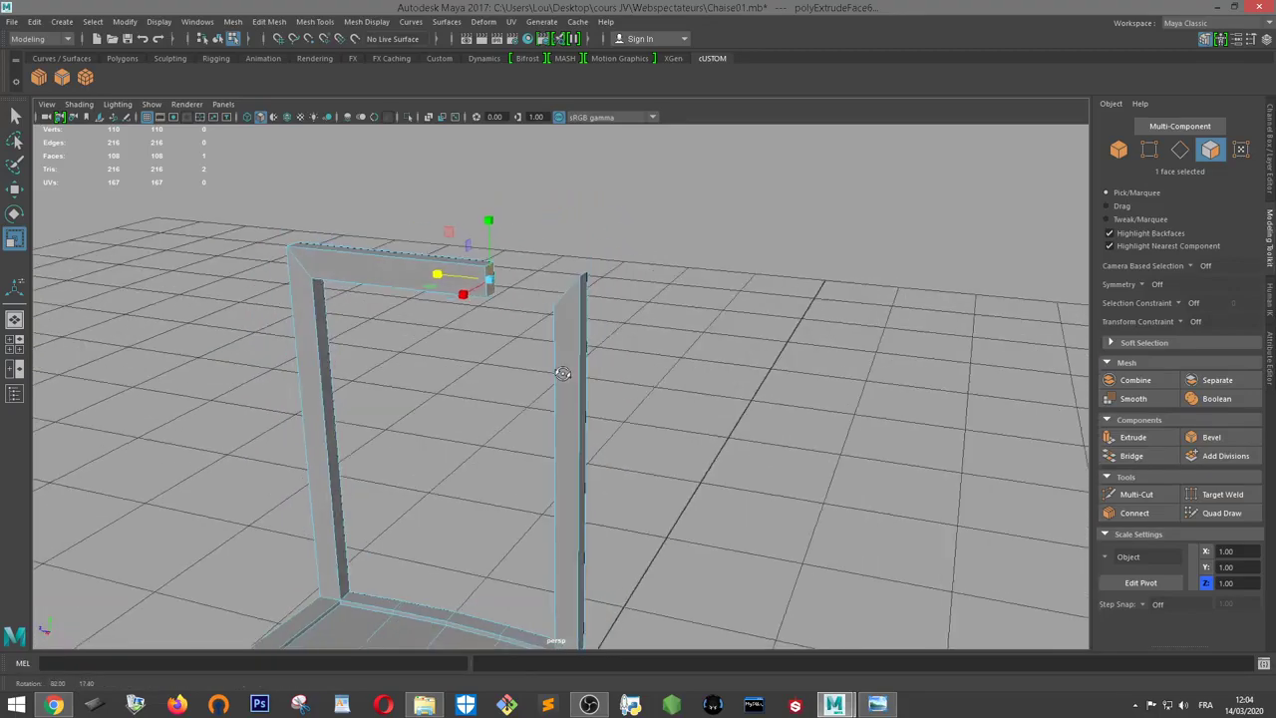
pyautogui.scroll(-5, 439, 275)
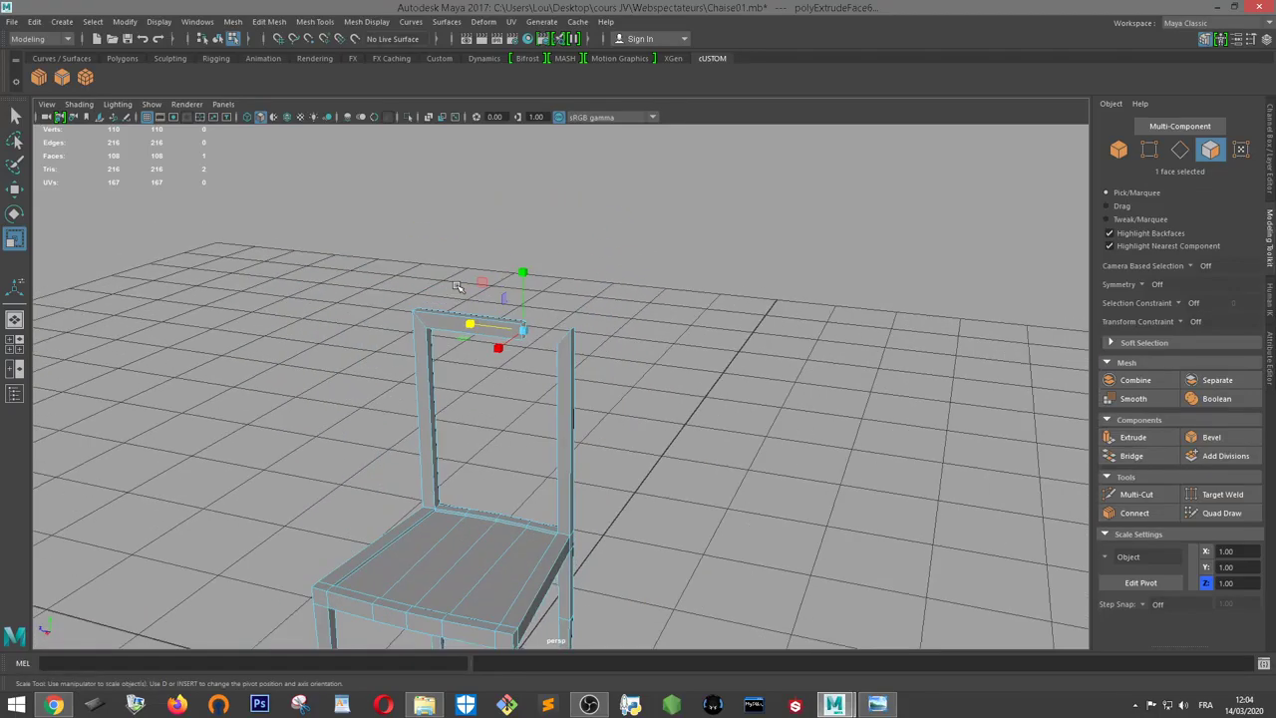
pyautogui.scroll(5, 458, 288)
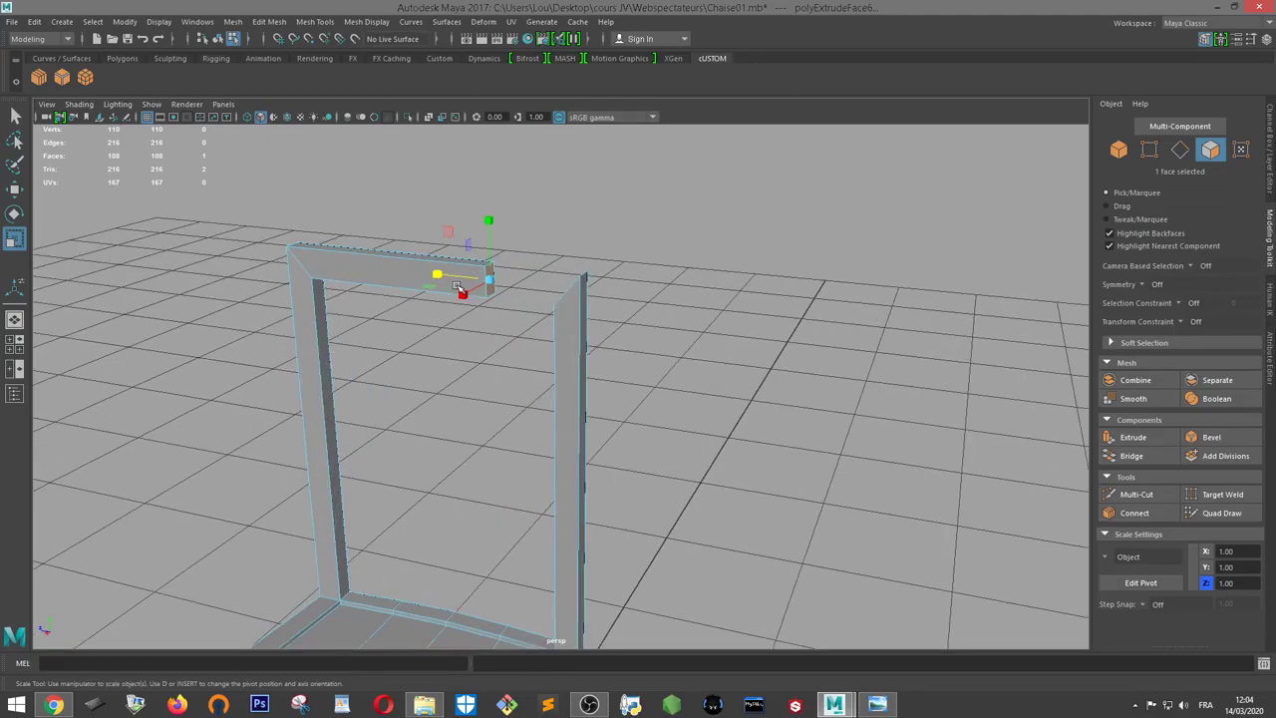
pyautogui.scroll(-5, 458, 288)
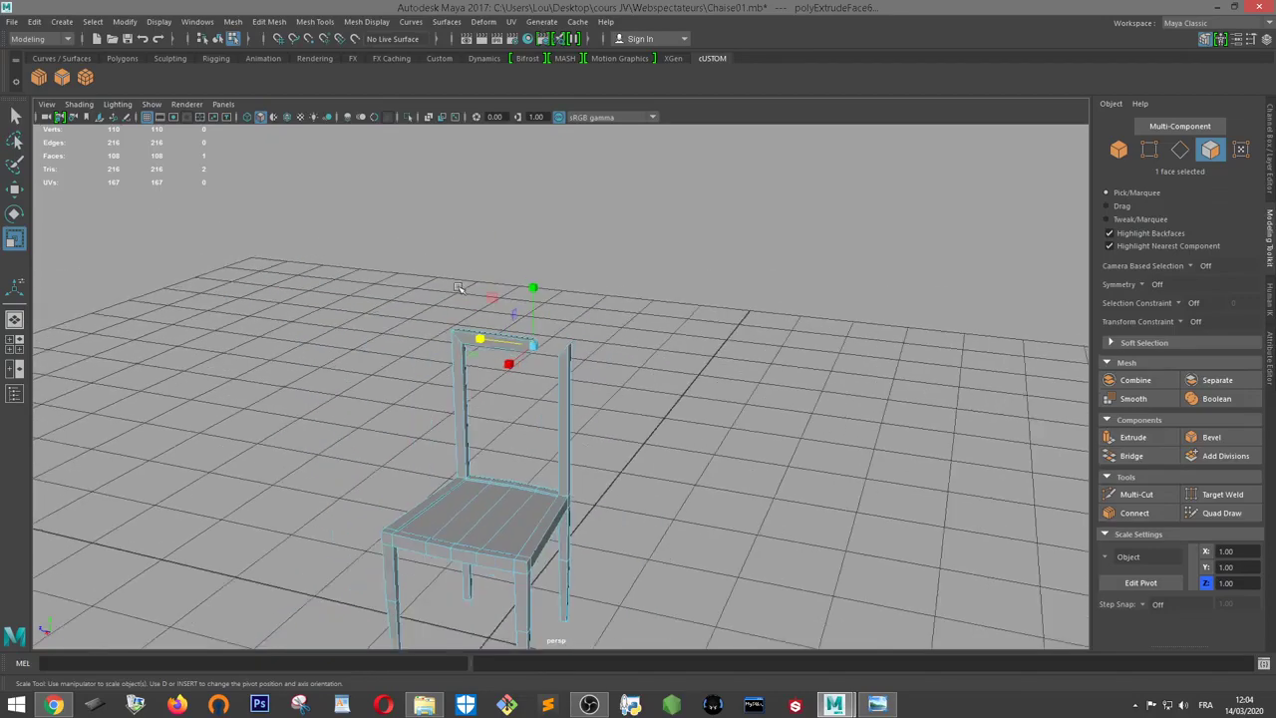
pyautogui.scroll(2, 458, 288)
pyautogui.scroll(2, 457, 289)
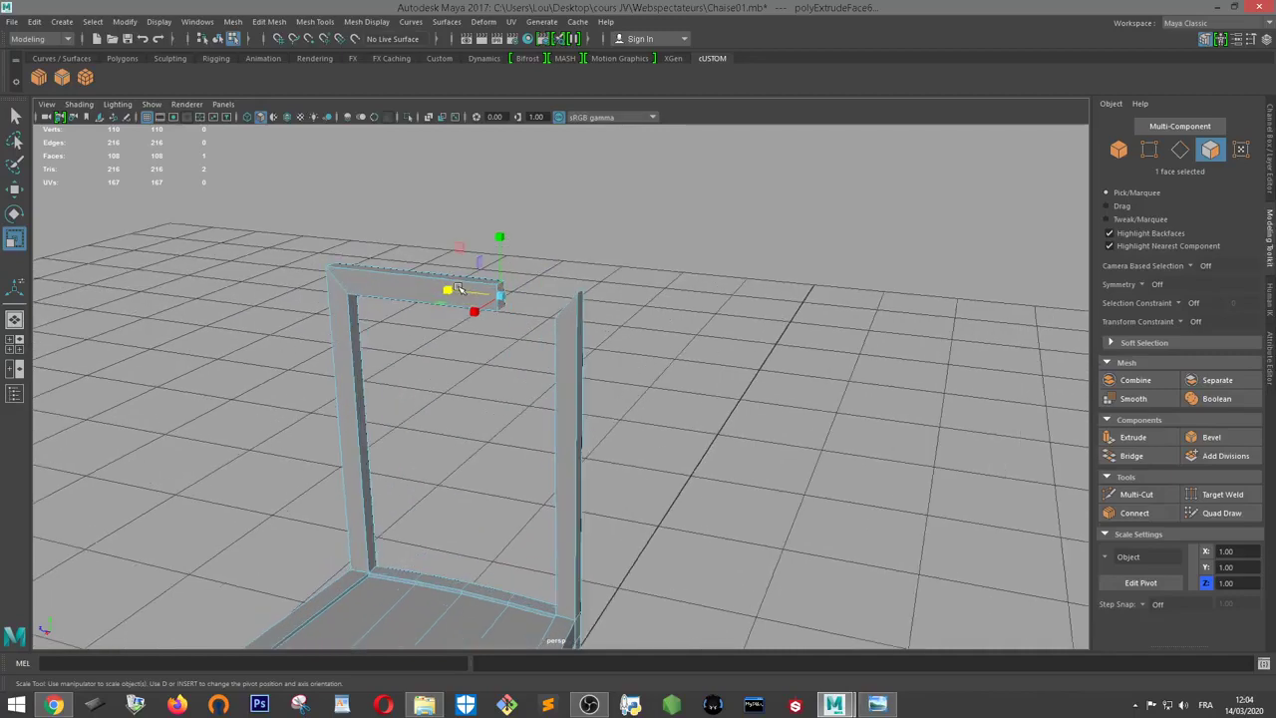
pyautogui.scroll(1, 457, 288)
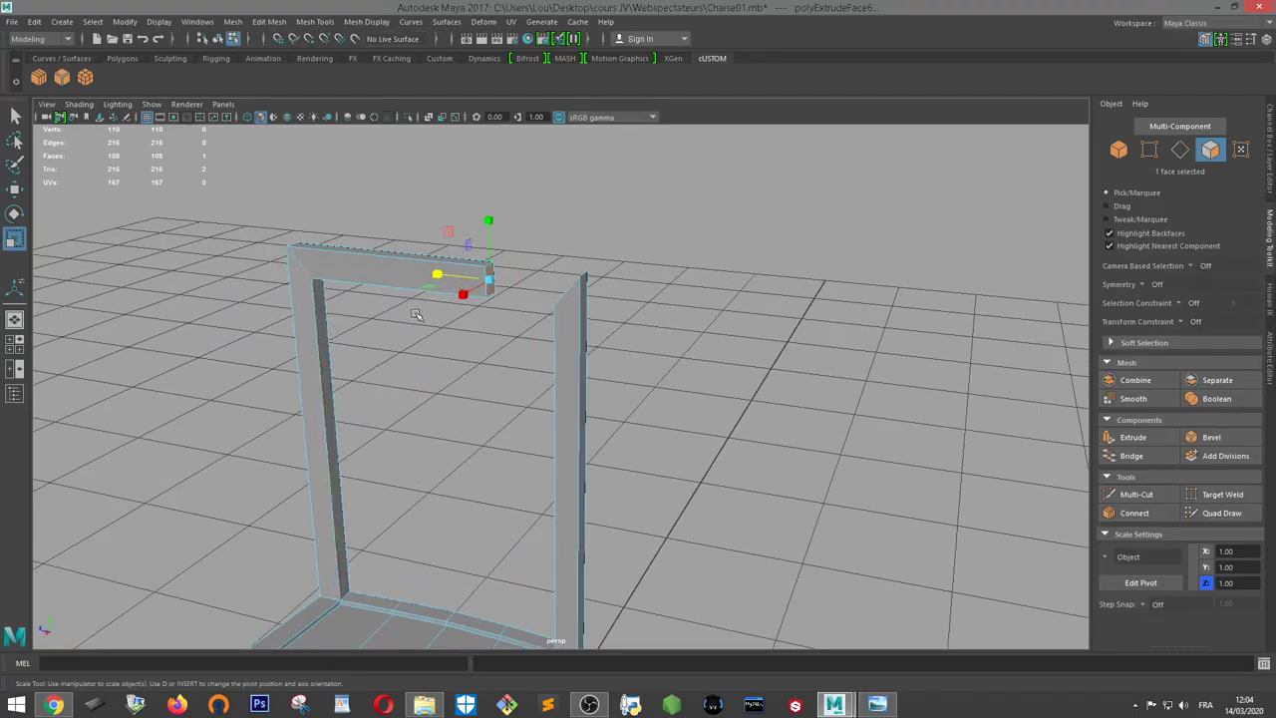
pyautogui.hotkey('ctrl', 'z')
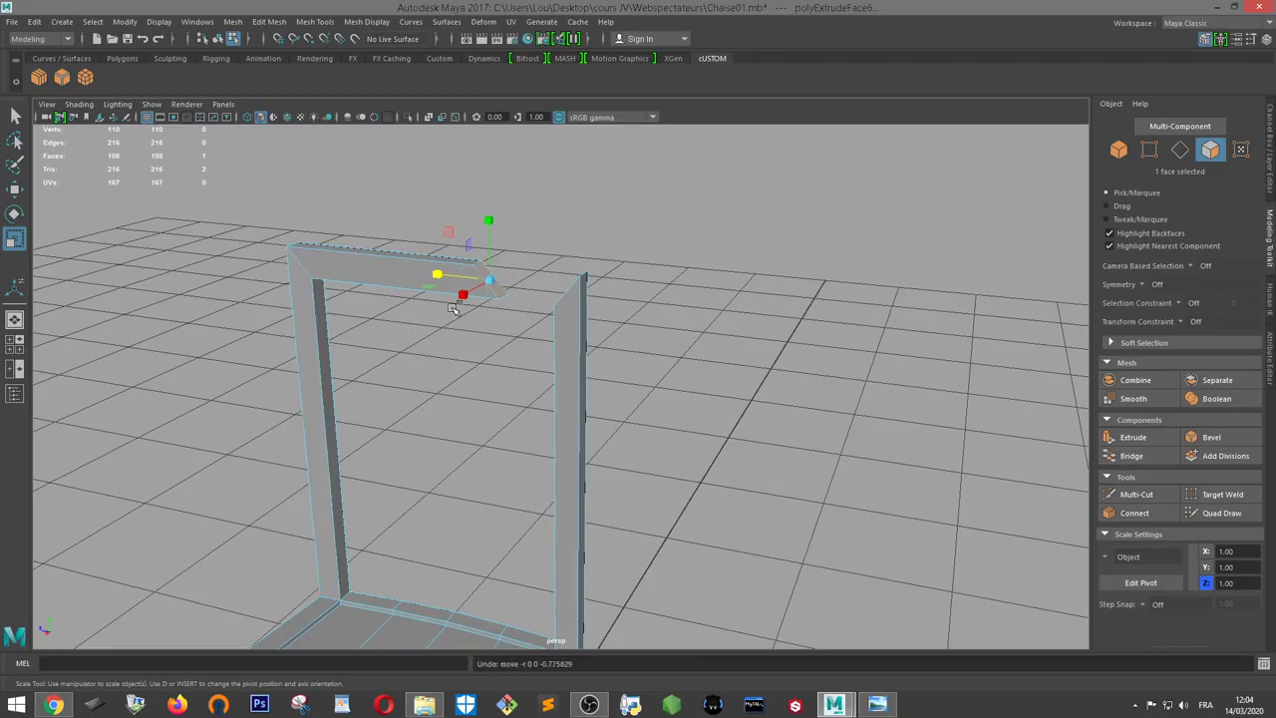
pyautogui.hotkey('ctrl', 'z')
pyautogui.hotkey('ctrl', 'z')
pyautogui.hotkey('ctrl', 'z')
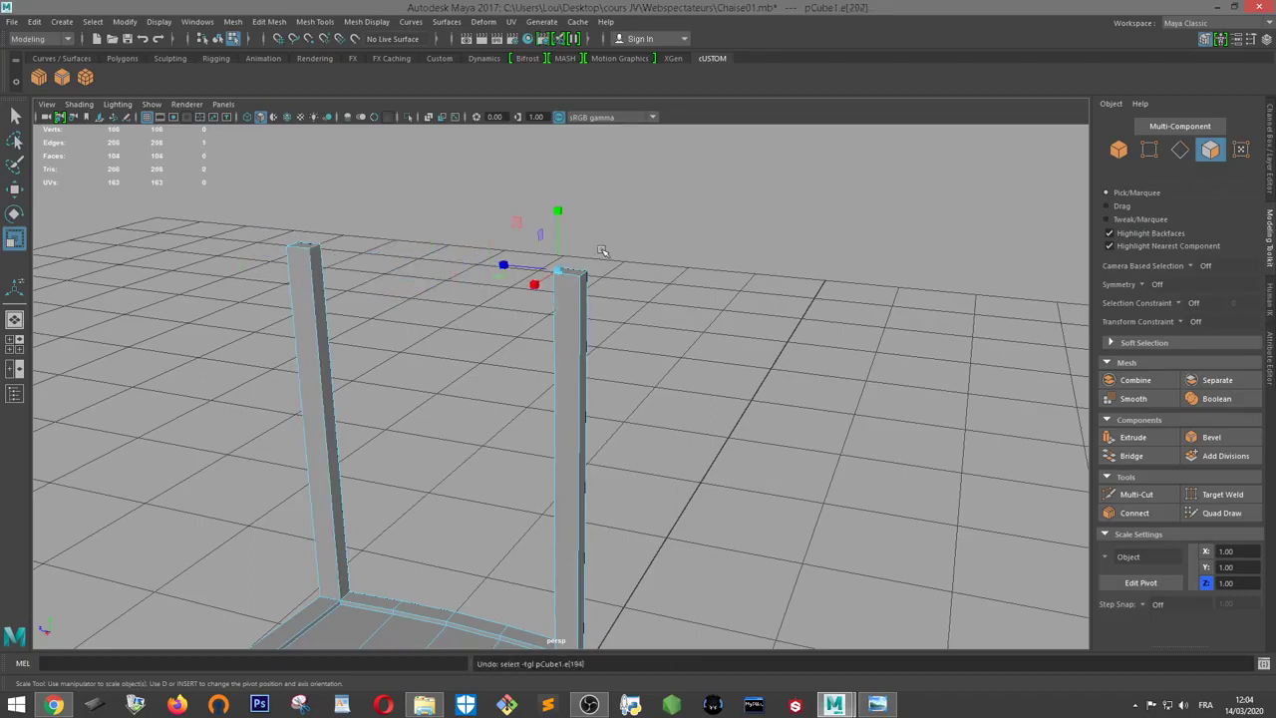
# Extrude both back posts' top faces and raise them higher
pyautogui.keyDown('alt'); pyautogui.moveTo(602, 250); pyautogui.dragTo(643, 259); pyautogui.keyUp('alt')
pyautogui.moveTo(611, 267); pyautogui.dragTo(607, 296, button='right')
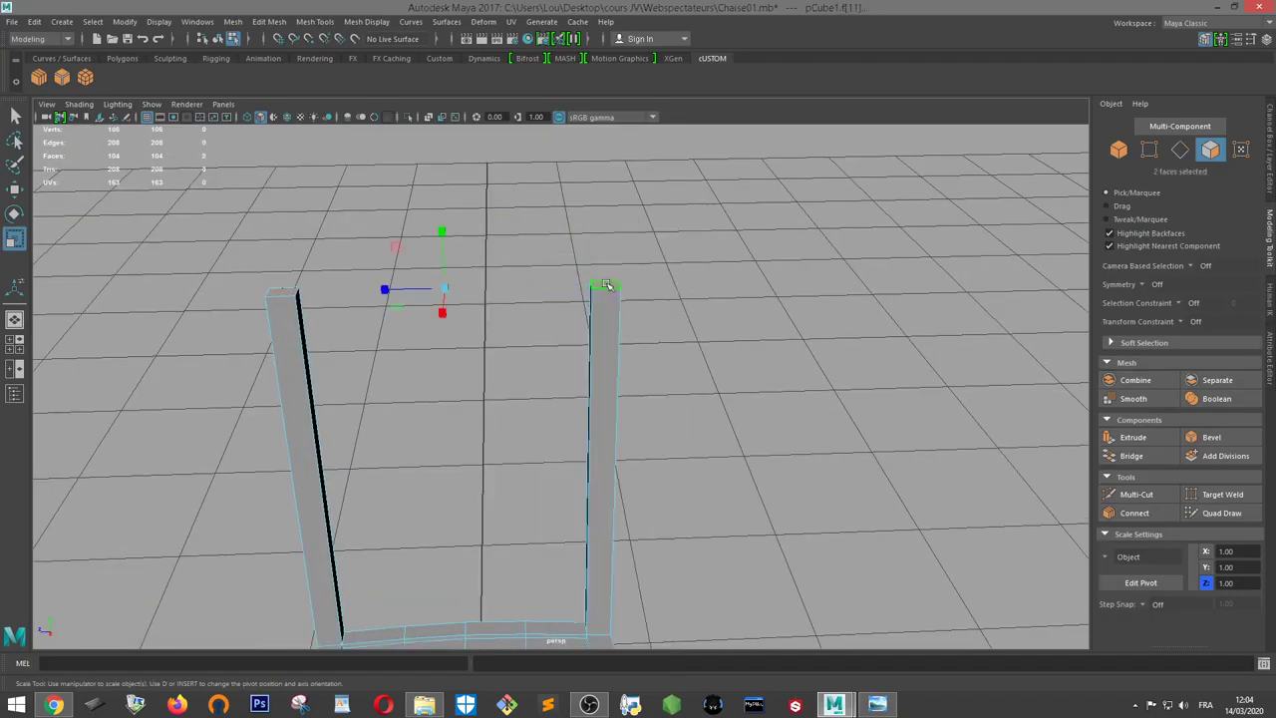
pyautogui.click(289, 291)
pyautogui.press('w')
pyautogui.keyDown('shift'); pyautogui.click(604, 288); pyautogui.keyUp('shift')
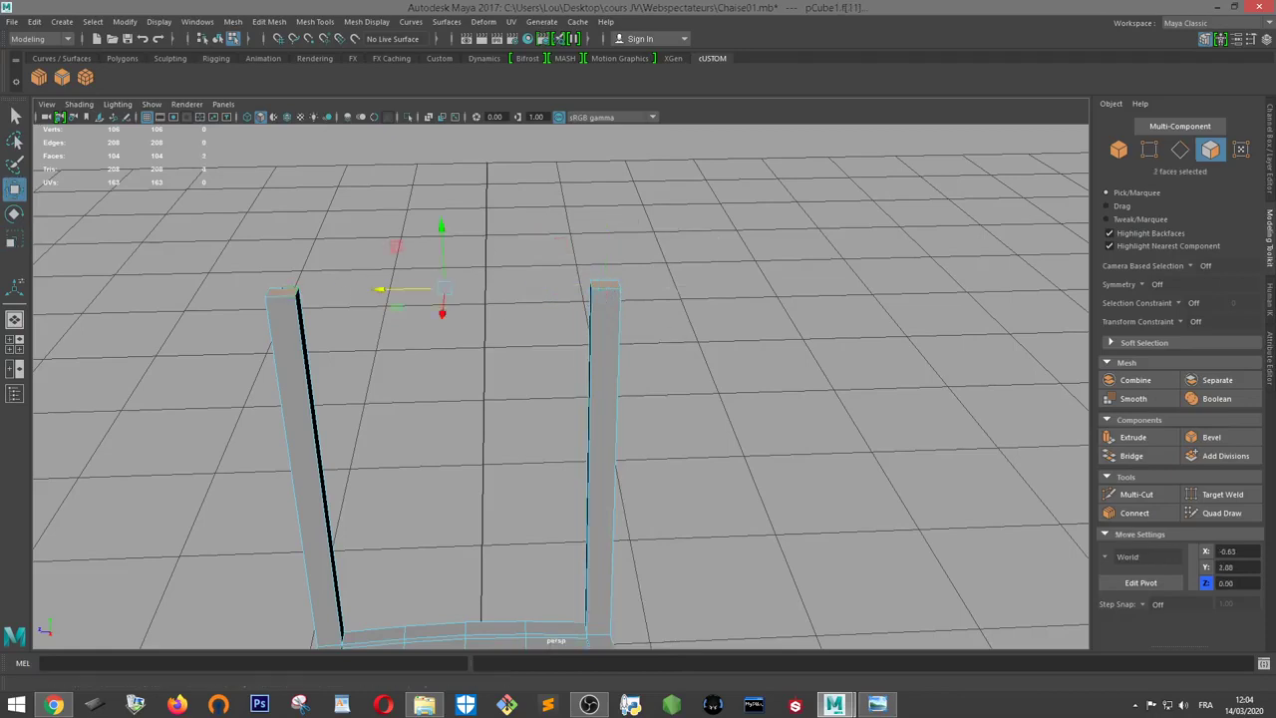
pyautogui.click(1133, 436)
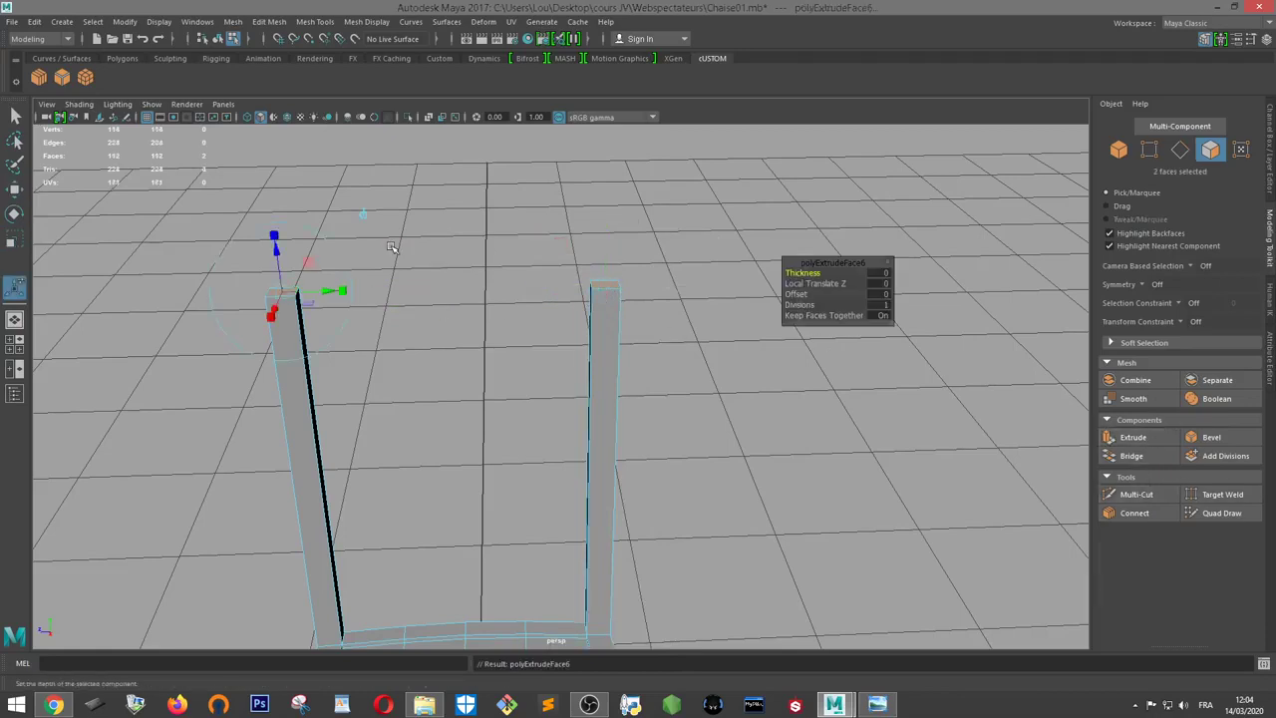
pyautogui.press('w')
pyautogui.moveTo(445, 227); pyautogui.dragTo(442, 205)
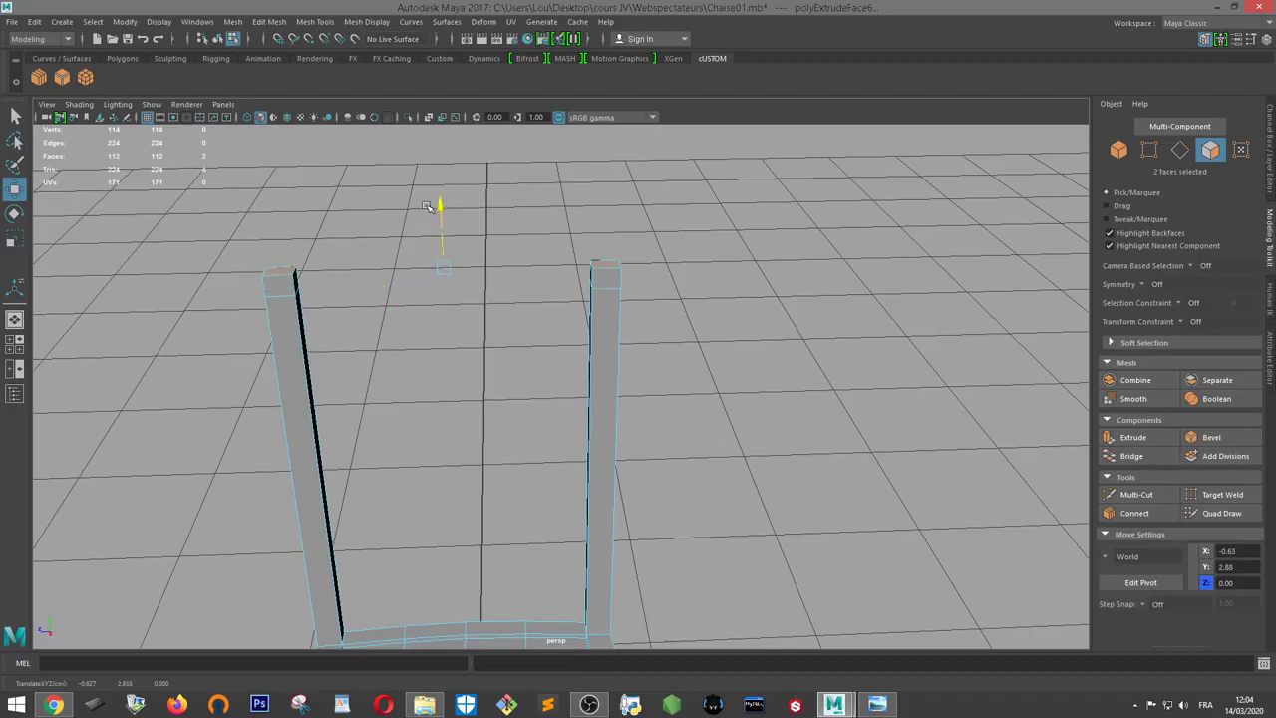
# Extrude the left post's top face across toward the right post to form the top beam
pyautogui.click(391, 282)
pyautogui.keyDown('alt'); pyautogui.moveTo(391, 282); pyautogui.dragTo(301, 267); pyautogui.keyUp('alt')
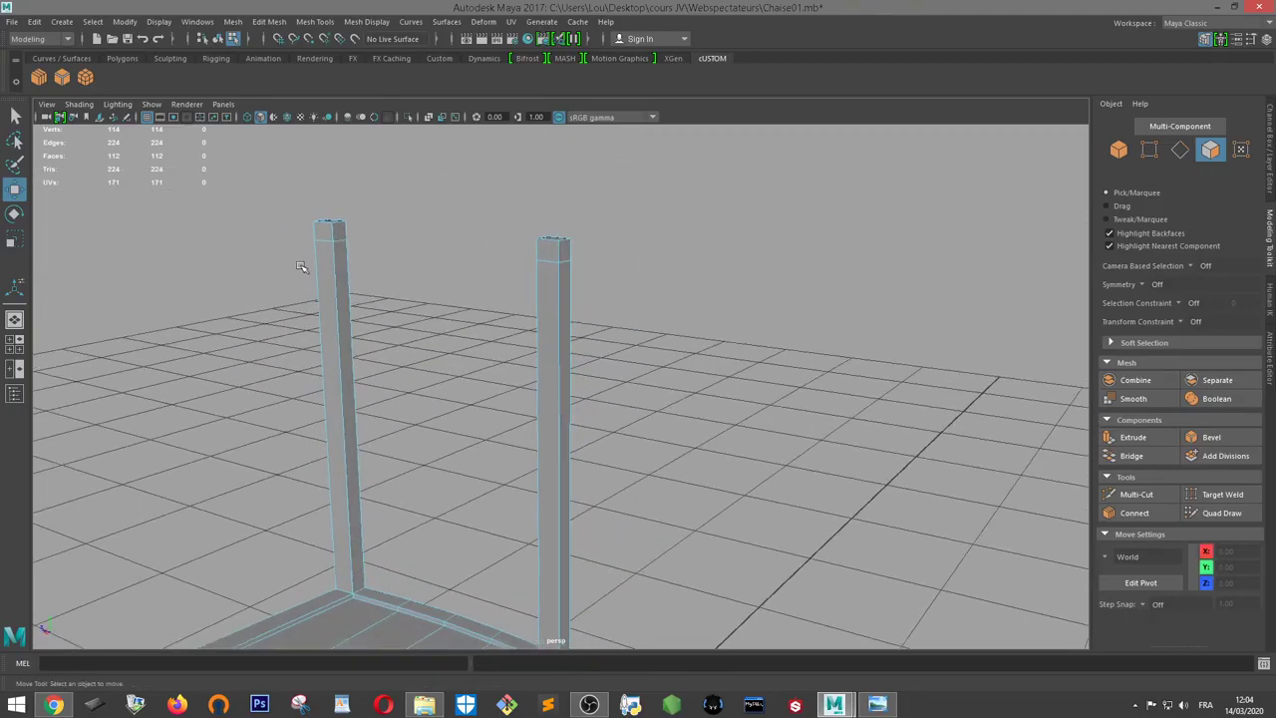
pyautogui.click(339, 229)
pyautogui.click(1134, 438)
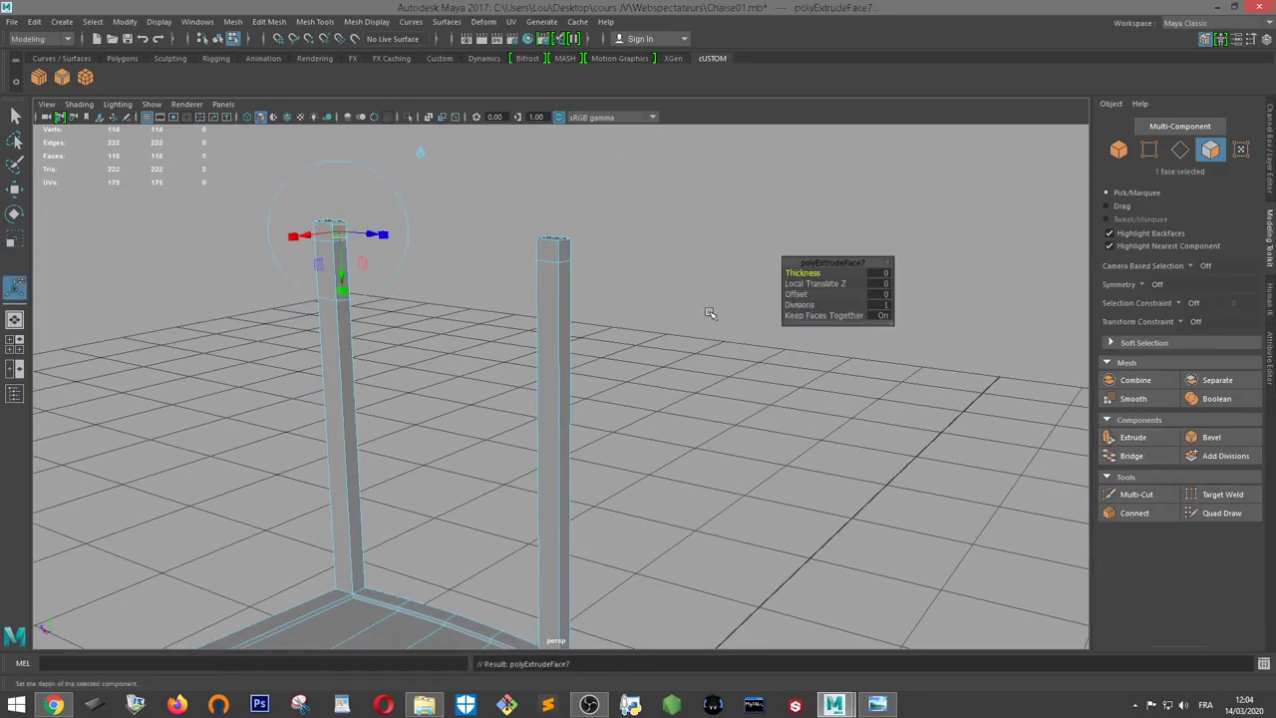
pyautogui.press('w')
pyautogui.moveTo(295, 228)
pyautogui.mouseDown()
pyautogui.moveTo(444, 242)
pyautogui.moveTo(698, 379)
pyautogui.moveTo(429, 505)
pyautogui.mouseUp()
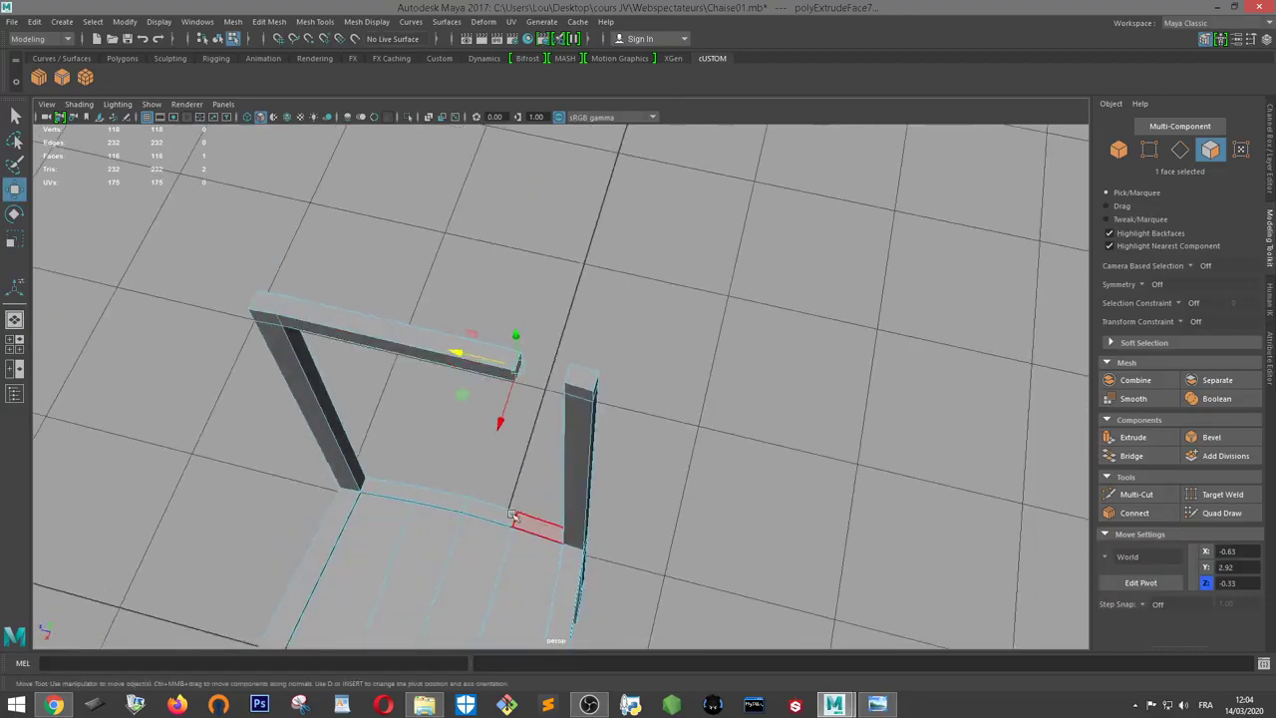
# Delete the beam's end face and the right post's facing top face, then switch to edges
pyautogui.moveTo(749, 473)
pyautogui.keyDown('alt'); pyautogui.mouseDown()
pyautogui.moveTo(632, 408)
pyautogui.moveTo(646, 420)
pyautogui.moveTo(641, 379)
pyautogui.moveTo(604, 342)
pyautogui.moveTo(529, 356)
pyautogui.mouseUp(); pyautogui.keyUp('alt')
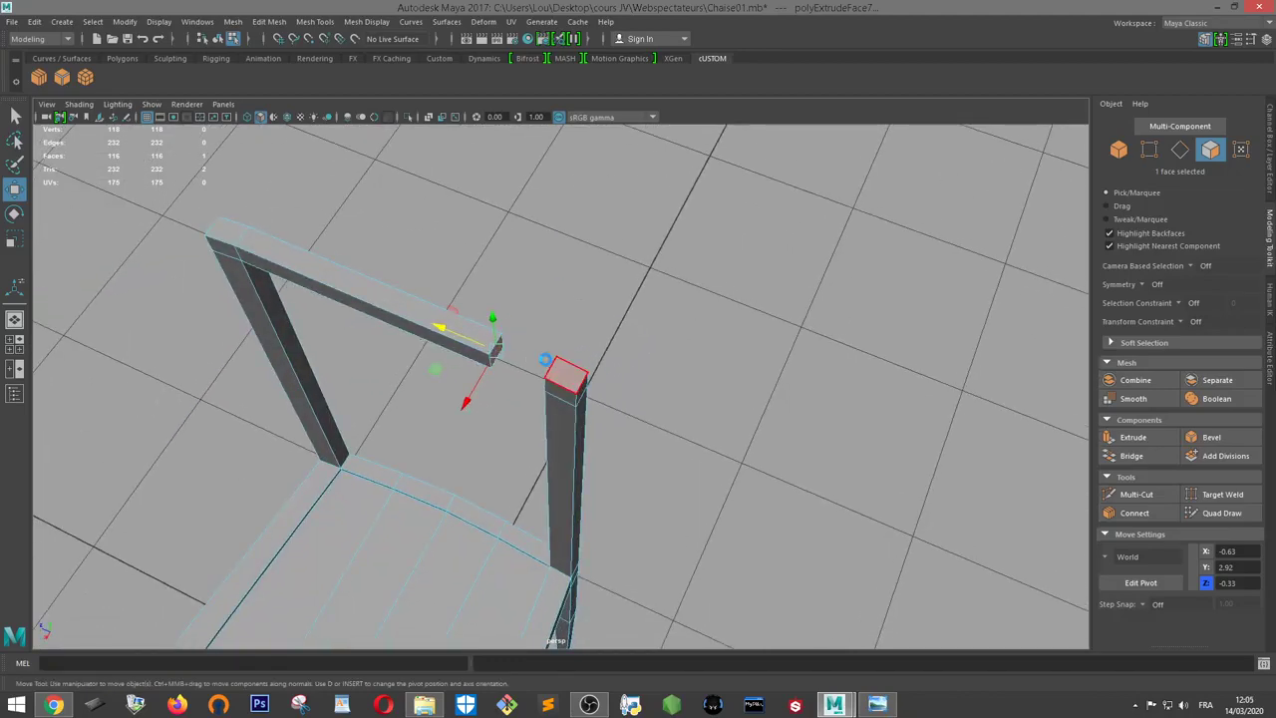
pyautogui.press('Delete')
pyautogui.moveTo(484, 310)
pyautogui.keyDown('alt'); pyautogui.mouseDown()
pyautogui.moveTo(615, 322)
pyautogui.moveTo(658, 250)
pyautogui.mouseUp(); pyautogui.keyUp('alt')
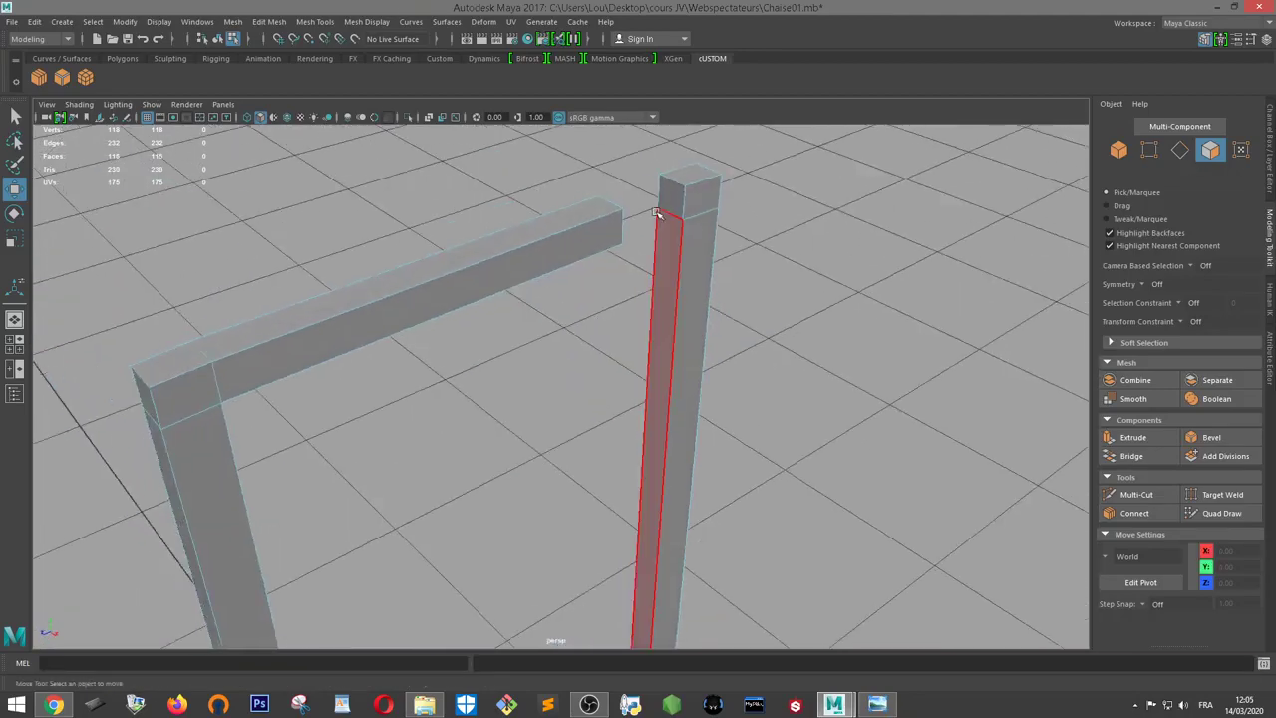
pyautogui.click(666, 206)
pyautogui.press('Delete')
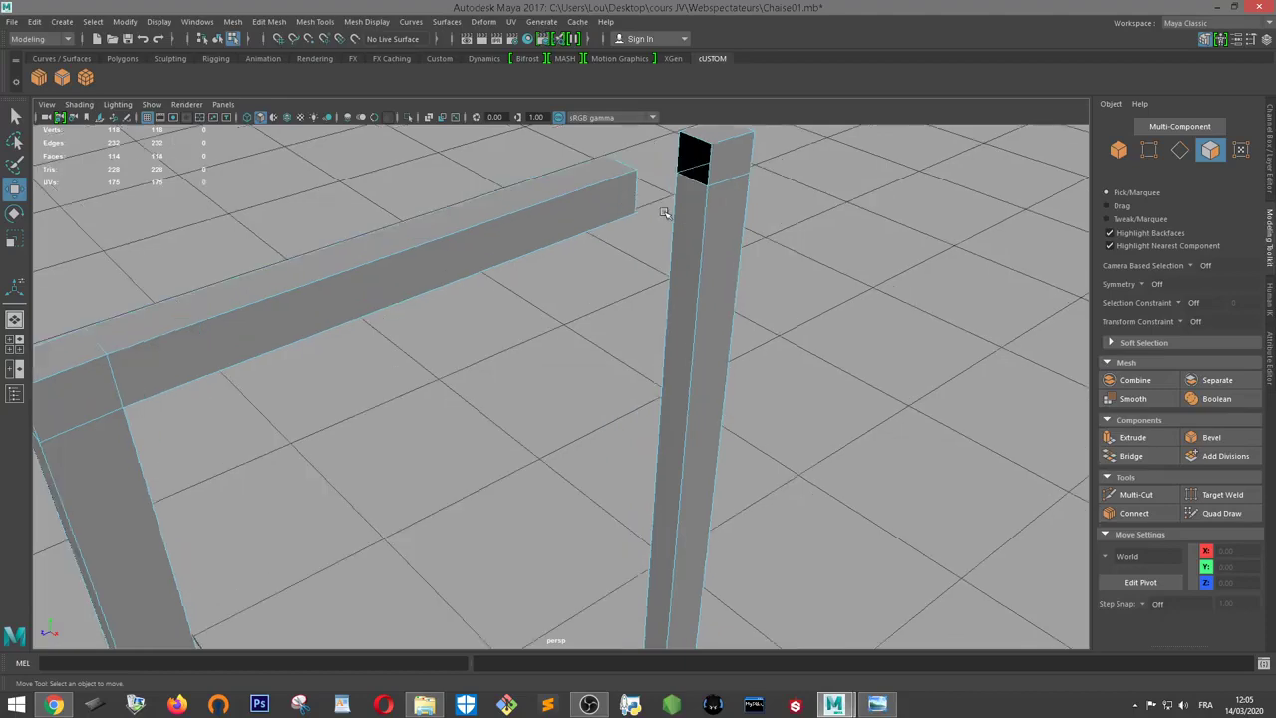
pyautogui.keyDown('alt'); pyautogui.moveTo(668, 199); pyautogui.dragTo(535, 354); pyautogui.keyUp('alt')
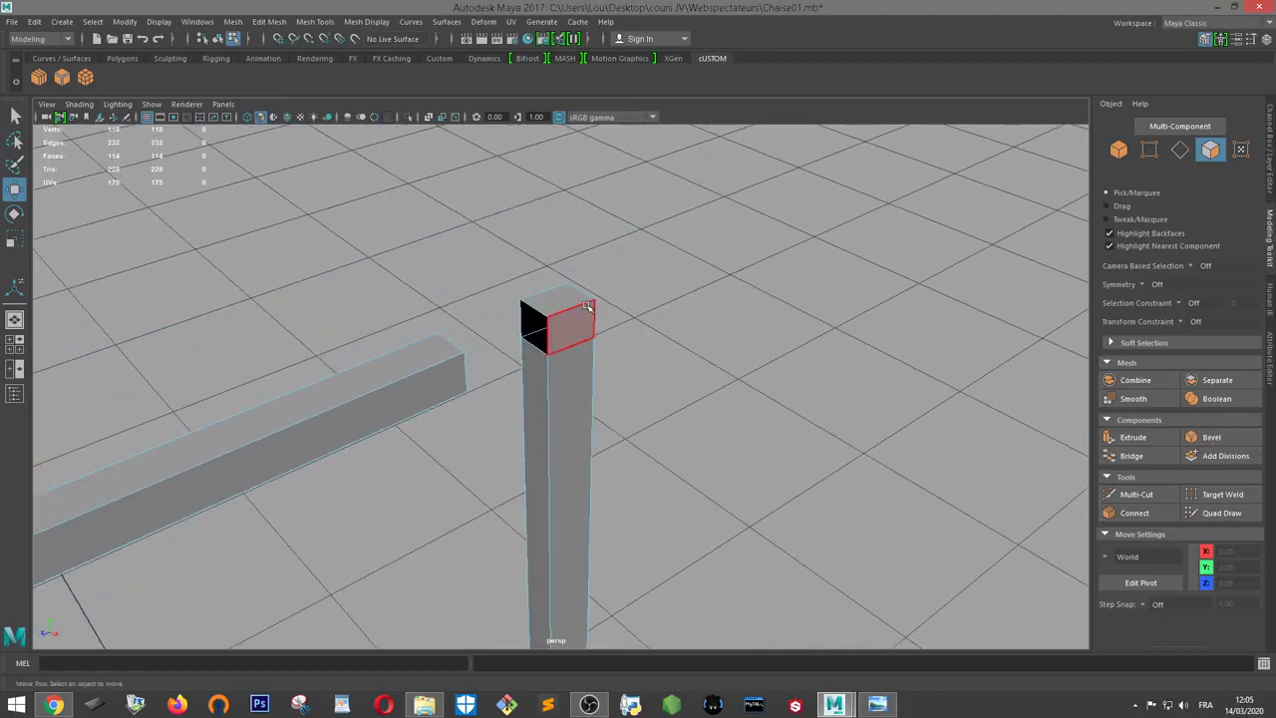
pyautogui.moveTo(574, 311); pyautogui.dragTo(628, 317, button='right')
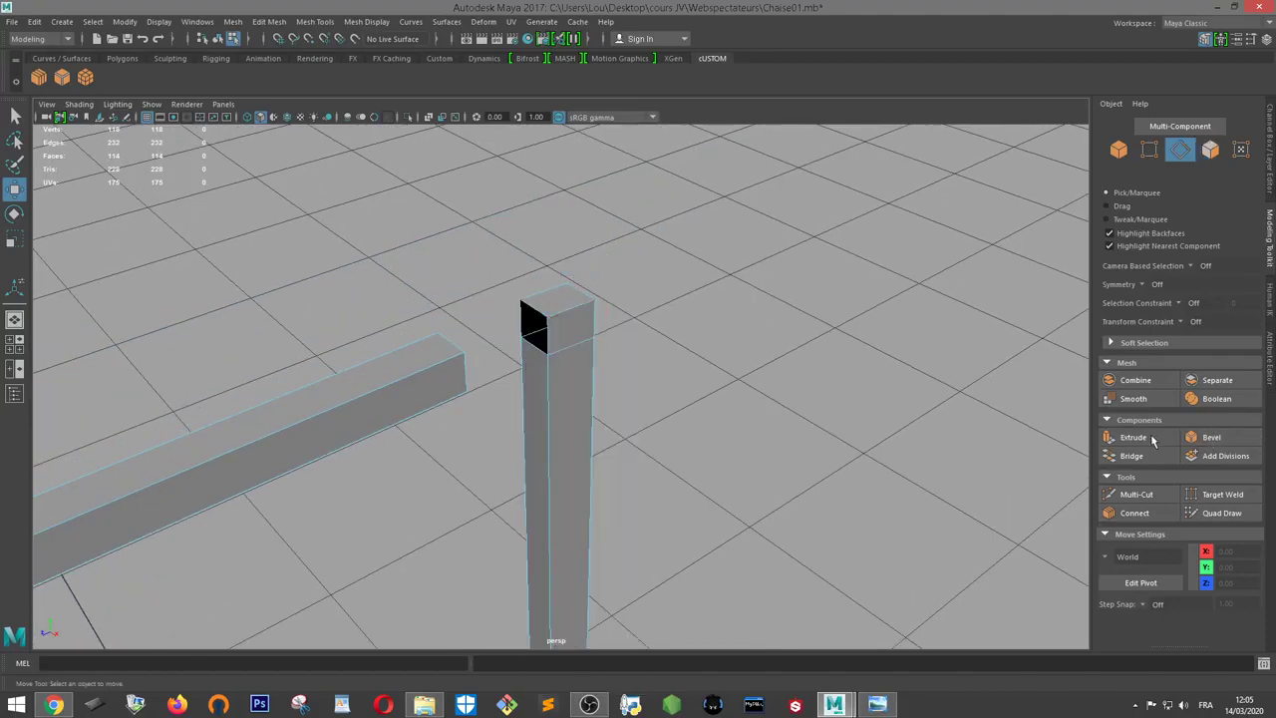
# Target Weld each open beam-end vertex onto the matching right-post corner to join the frame
pyautogui.click(1222, 492)
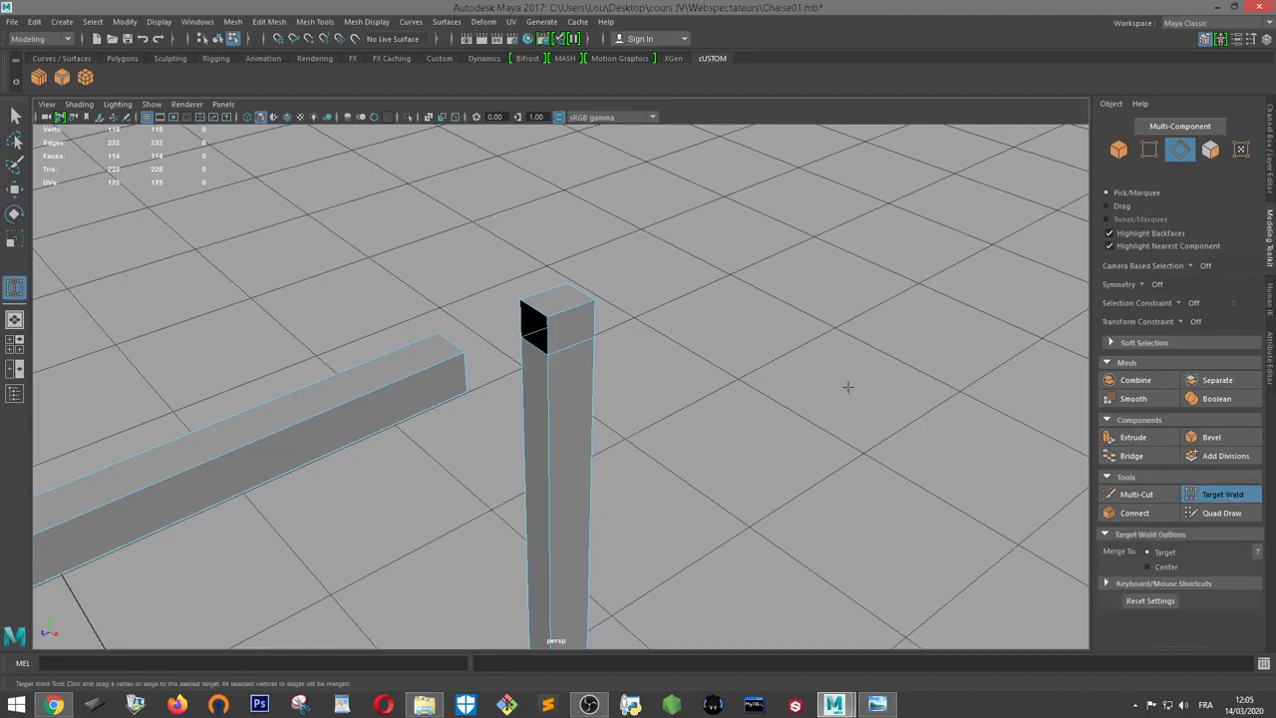
pyautogui.moveTo(550, 313); pyautogui.dragTo(534, 308)
pyautogui.moveTo(682, 340)
pyautogui.keyDown('alt'); pyautogui.mouseDown()
pyautogui.moveTo(706, 244)
pyautogui.moveTo(681, 347)
pyautogui.moveTo(624, 319)
pyautogui.moveTo(680, 303)
pyautogui.mouseUp(); pyautogui.keyUp('alt')
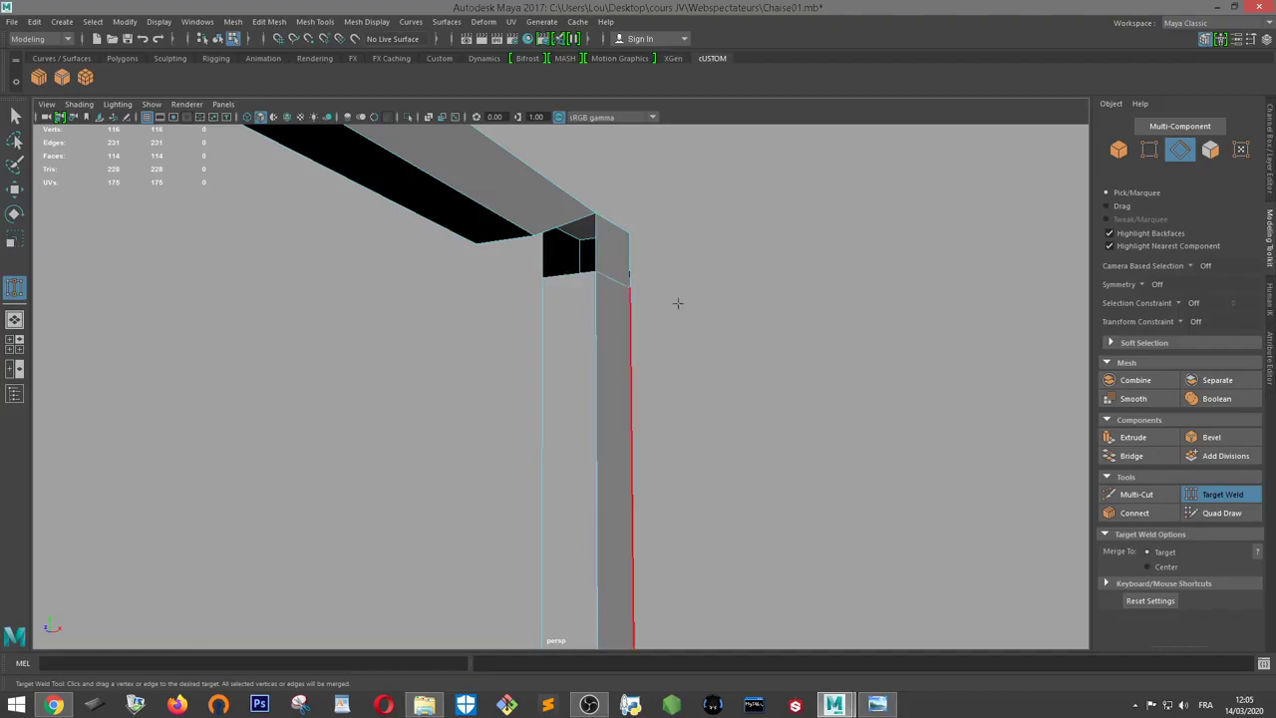
pyautogui.keyDown('alt'); pyautogui.moveTo(678, 302); pyautogui.dragTo(666, 297); pyautogui.keyUp('alt')
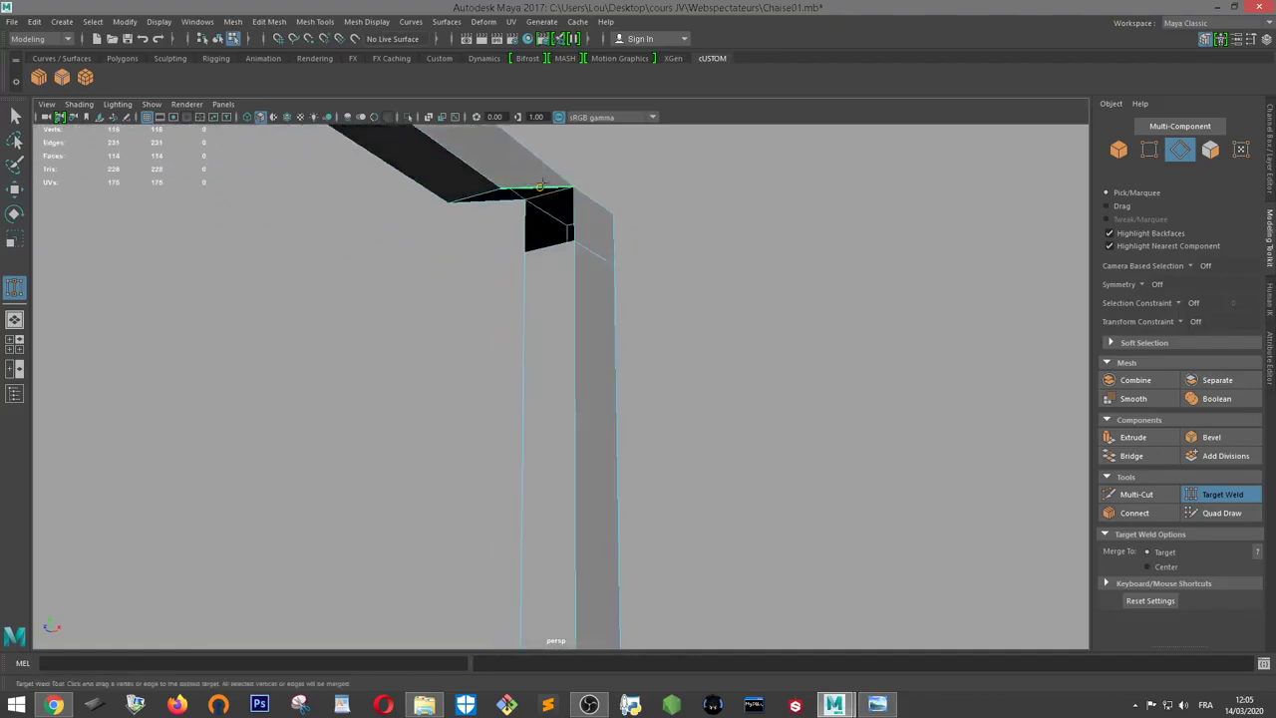
pyautogui.moveTo(539, 187)
pyautogui.mouseDown()
pyautogui.moveTo(570, 240)
pyautogui.moveTo(649, 302)
pyautogui.moveTo(738, 279)
pyautogui.moveTo(689, 336)
pyautogui.moveTo(581, 316)
pyautogui.moveTo(591, 336)
pyautogui.moveTo(692, 276)
pyautogui.moveTo(664, 350)
pyautogui.moveTo(664, 296)
pyautogui.mouseUp()
pyautogui.scroll(-2, 727, 279)
pyautogui.press('w')
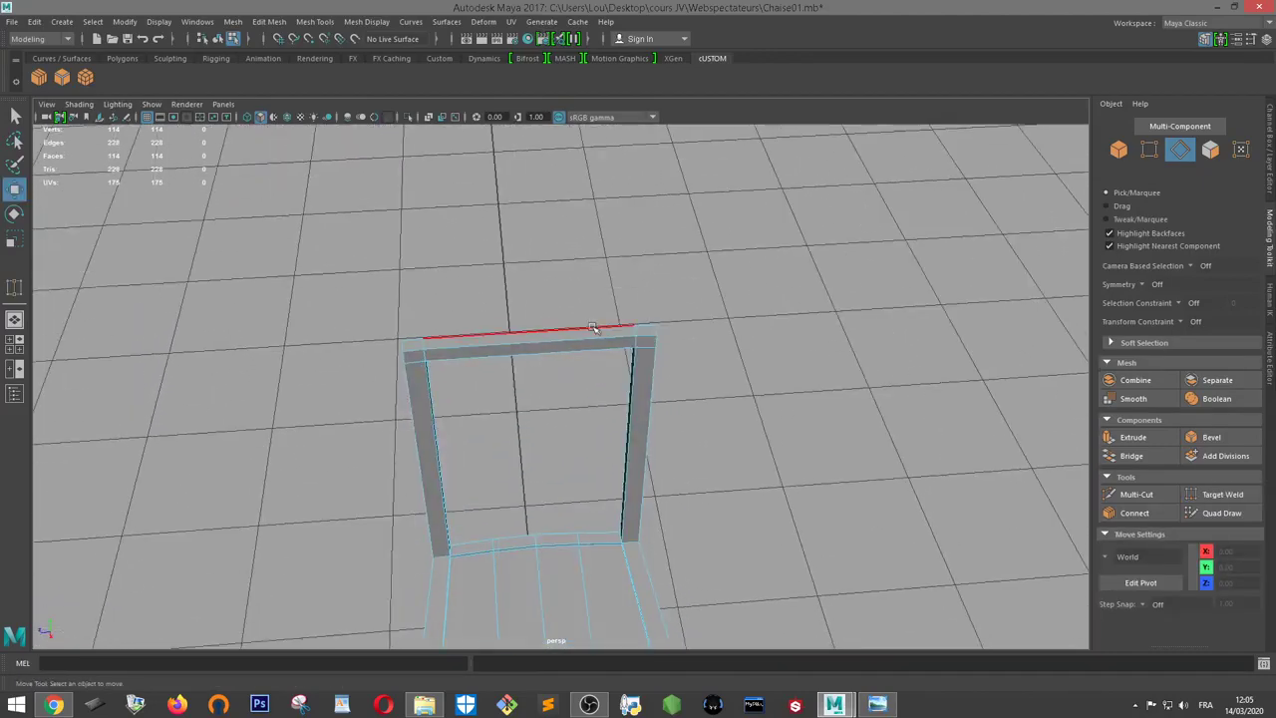
pyautogui.moveTo(591, 328); pyautogui.dragTo(578, 285, button='right')
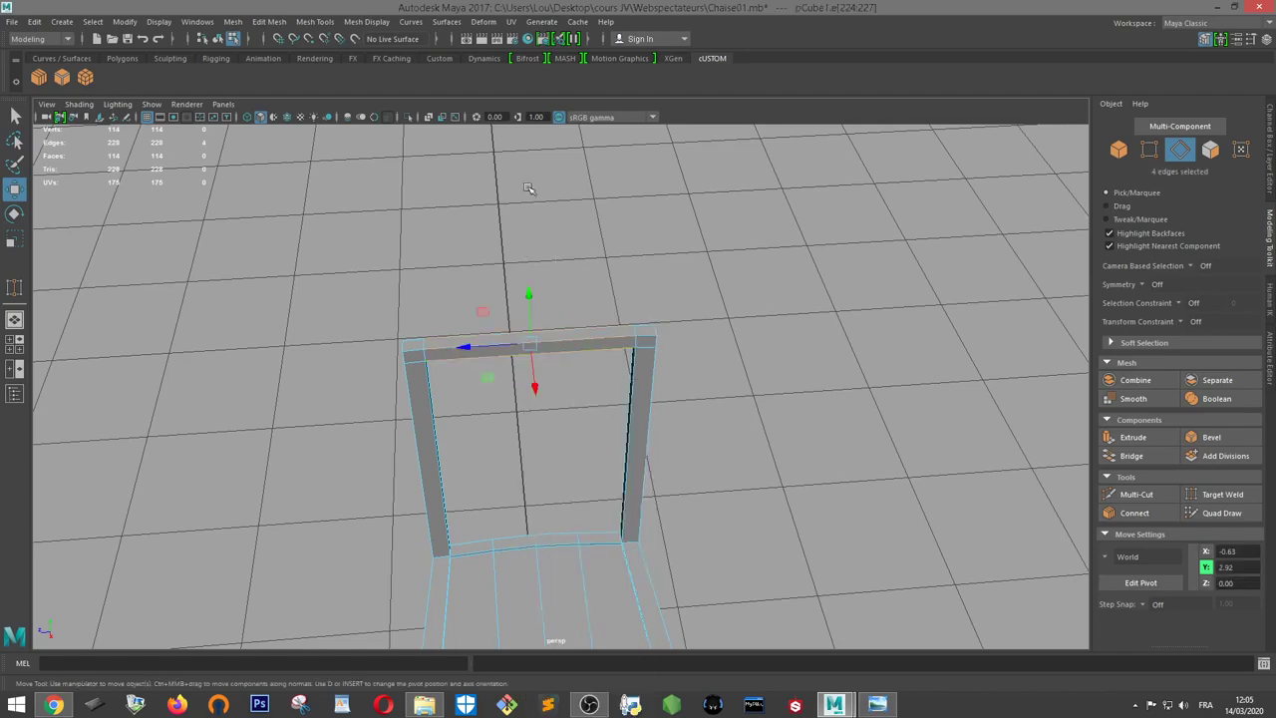
# Connect a new edge loop through the rail's middle and lift it into a peak
pyautogui.keyDown('alt'); pyautogui.moveTo(529, 189); pyautogui.dragTo(548, 451); pyautogui.keyUp('alt')
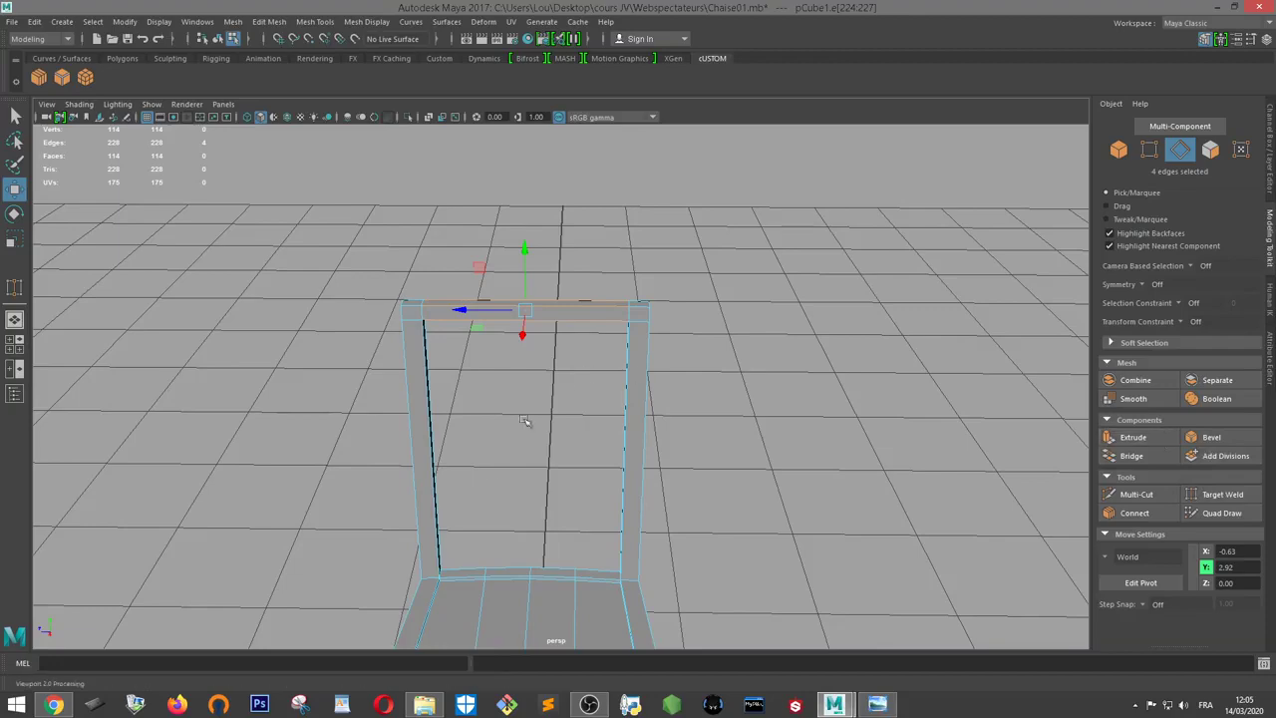
pyautogui.click(1128, 513)
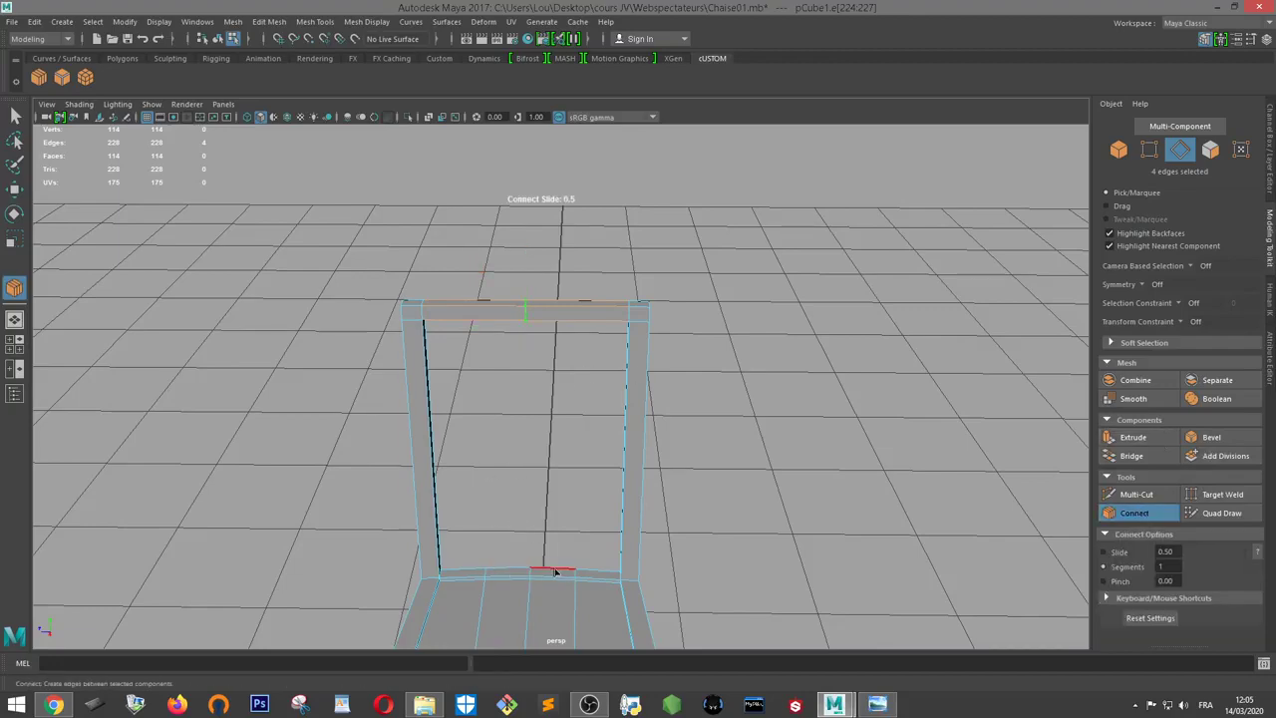
pyautogui.keyDown('alt'); pyautogui.moveTo(556, 571); pyautogui.dragTo(698, 506); pyautogui.keyUp('alt')
pyautogui.keyDown('alt'); pyautogui.moveTo(465, 468); pyautogui.dragTo(580, 453, button='right'); pyautogui.keyUp('alt')
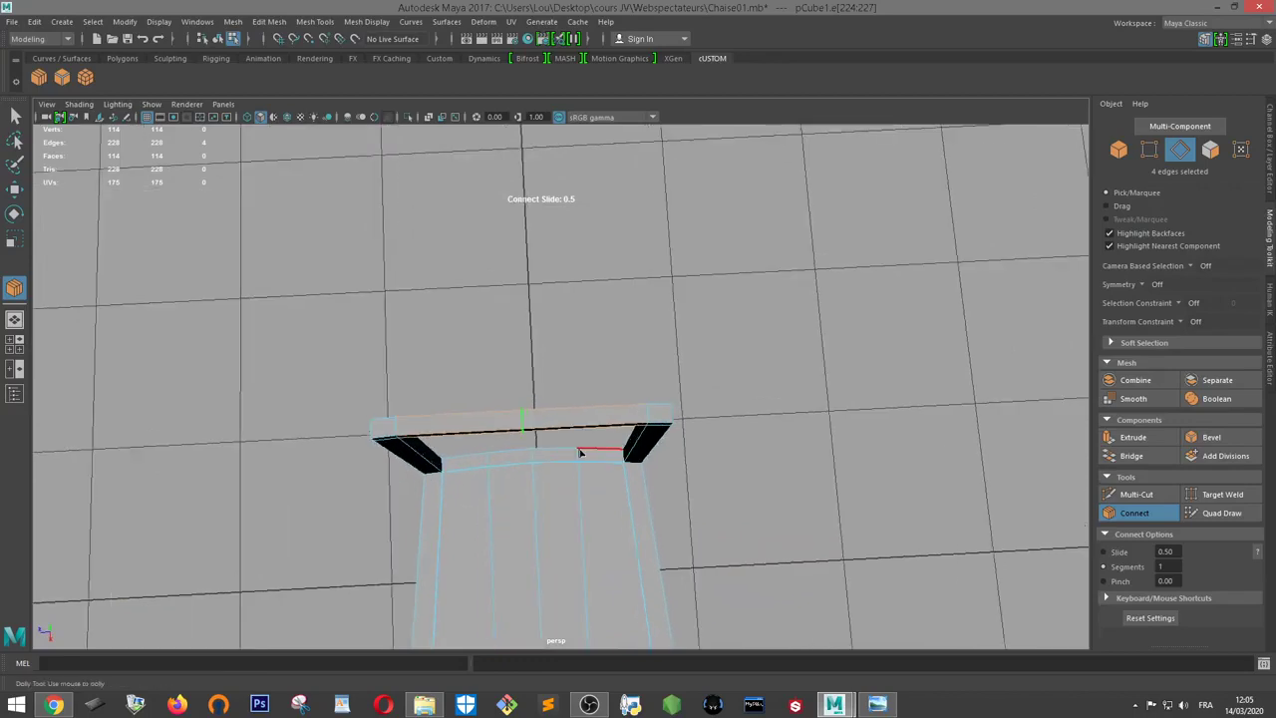
pyautogui.press('w')
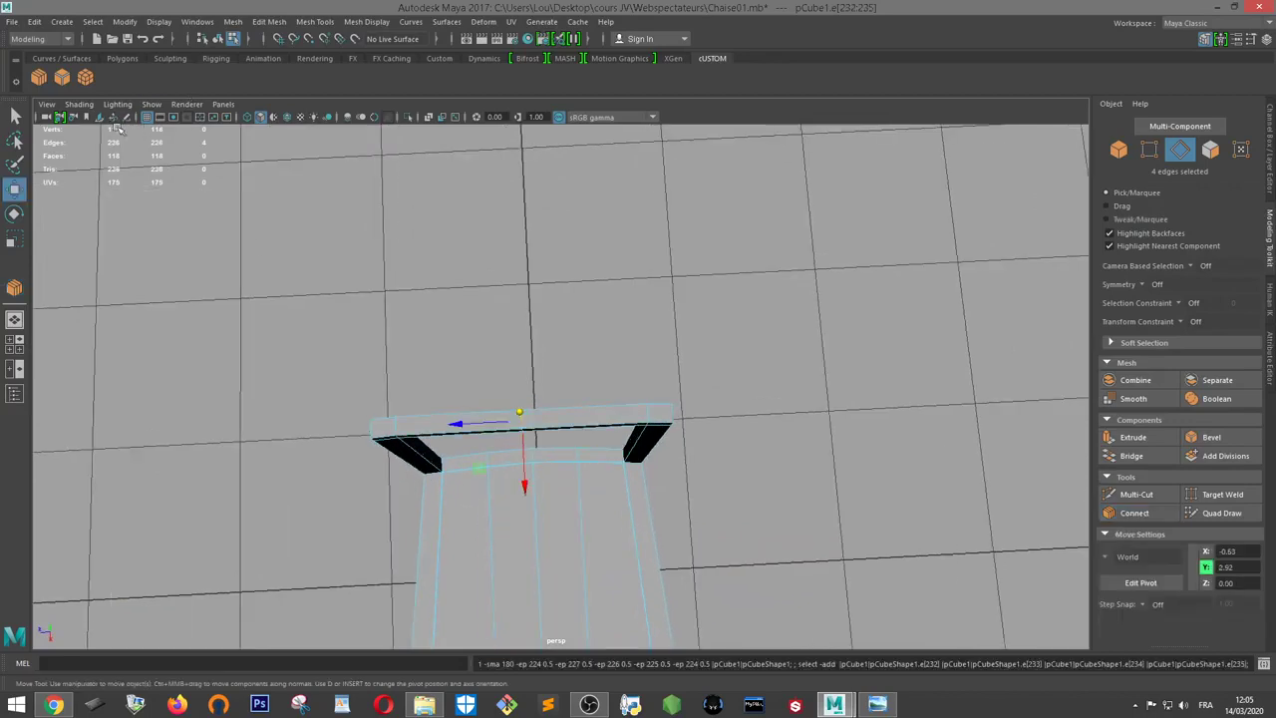
pyautogui.scroll(-3, 527, 487)
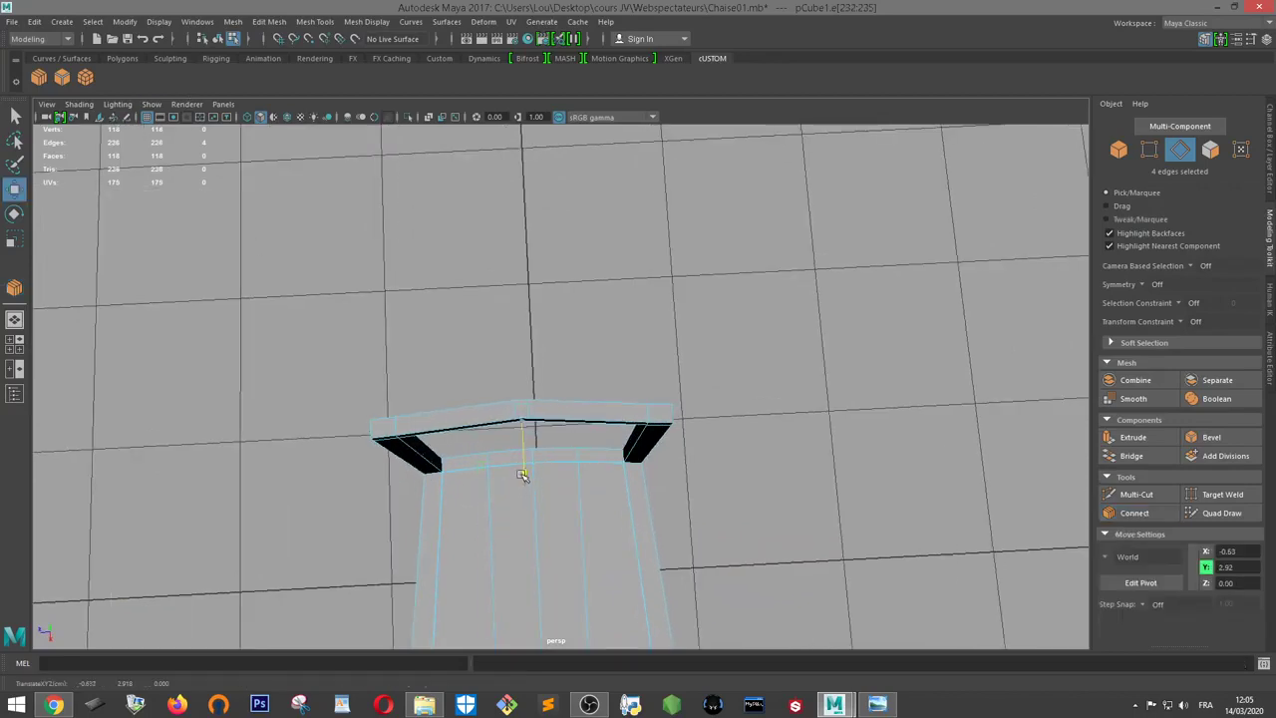
pyautogui.moveTo(521, 475)
pyautogui.keyDown('alt'); pyautogui.mouseDown()
pyautogui.moveTo(595, 424)
pyautogui.moveTo(613, 454)
pyautogui.mouseUp(); pyautogui.keyUp('alt')
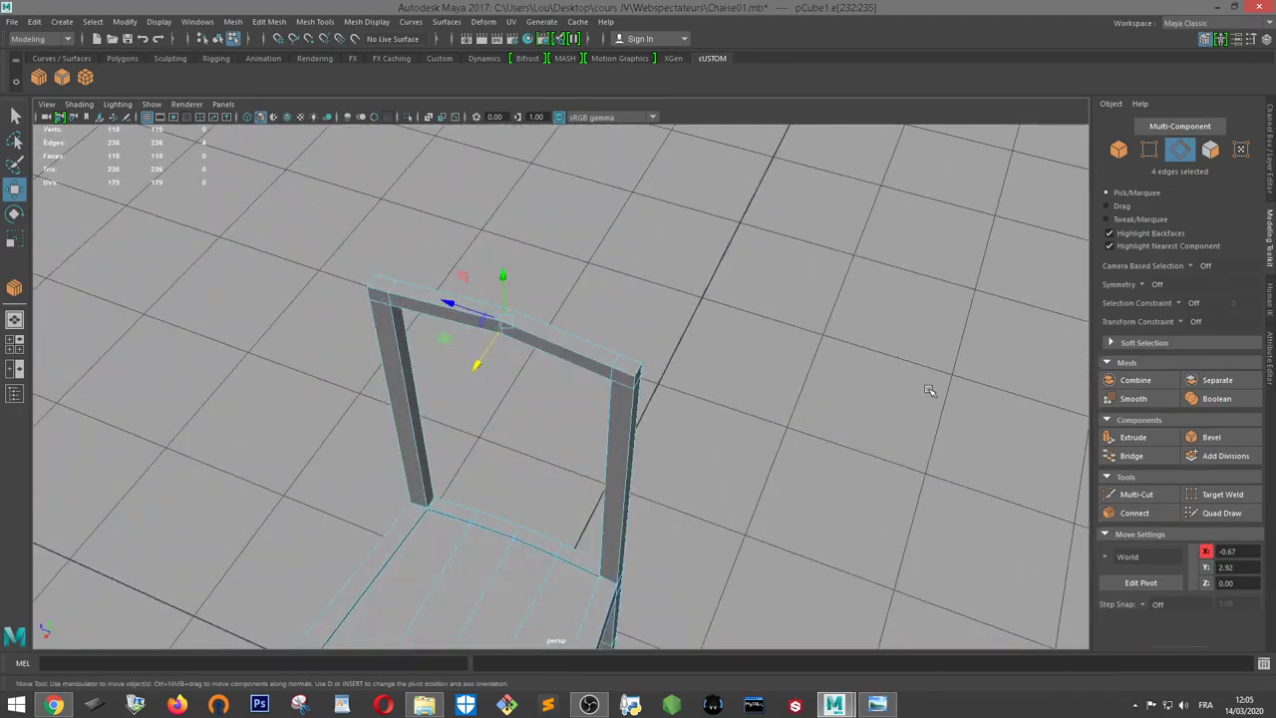
# Bevel the peaked middle edges with 2 segments and return to Object Mode
pyautogui.click(1235, 436)
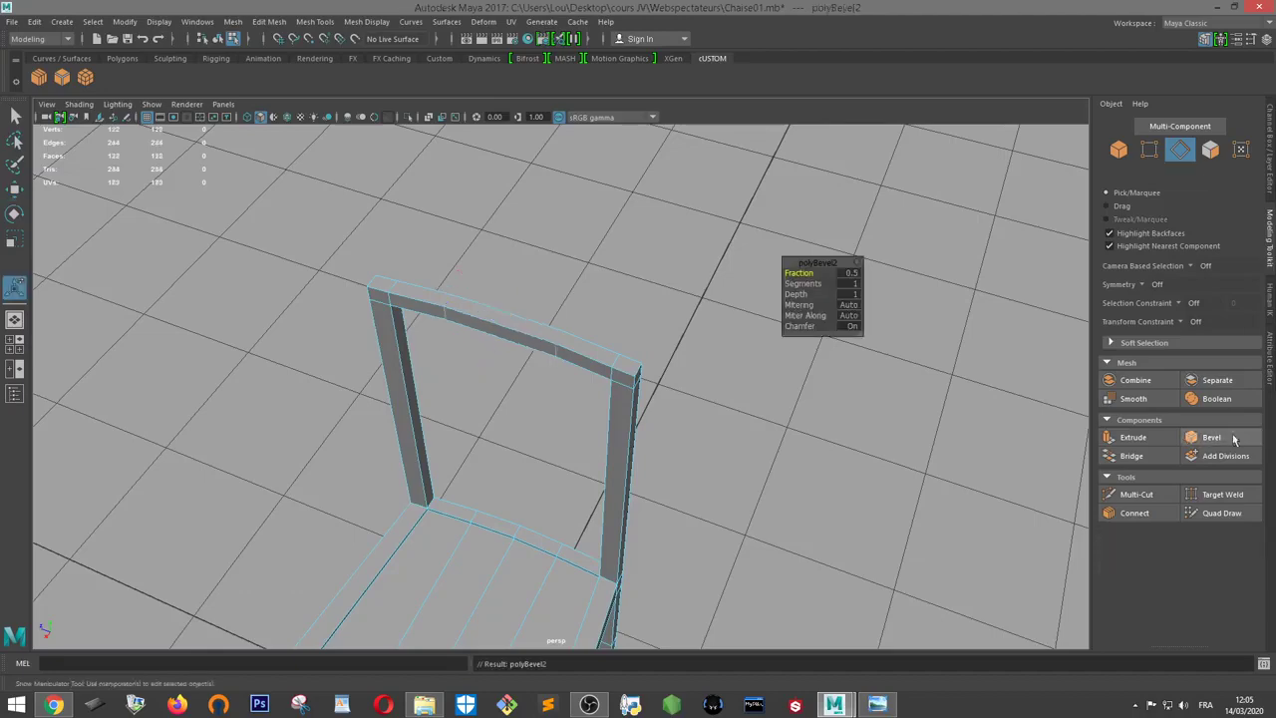
pyautogui.click(846, 283)
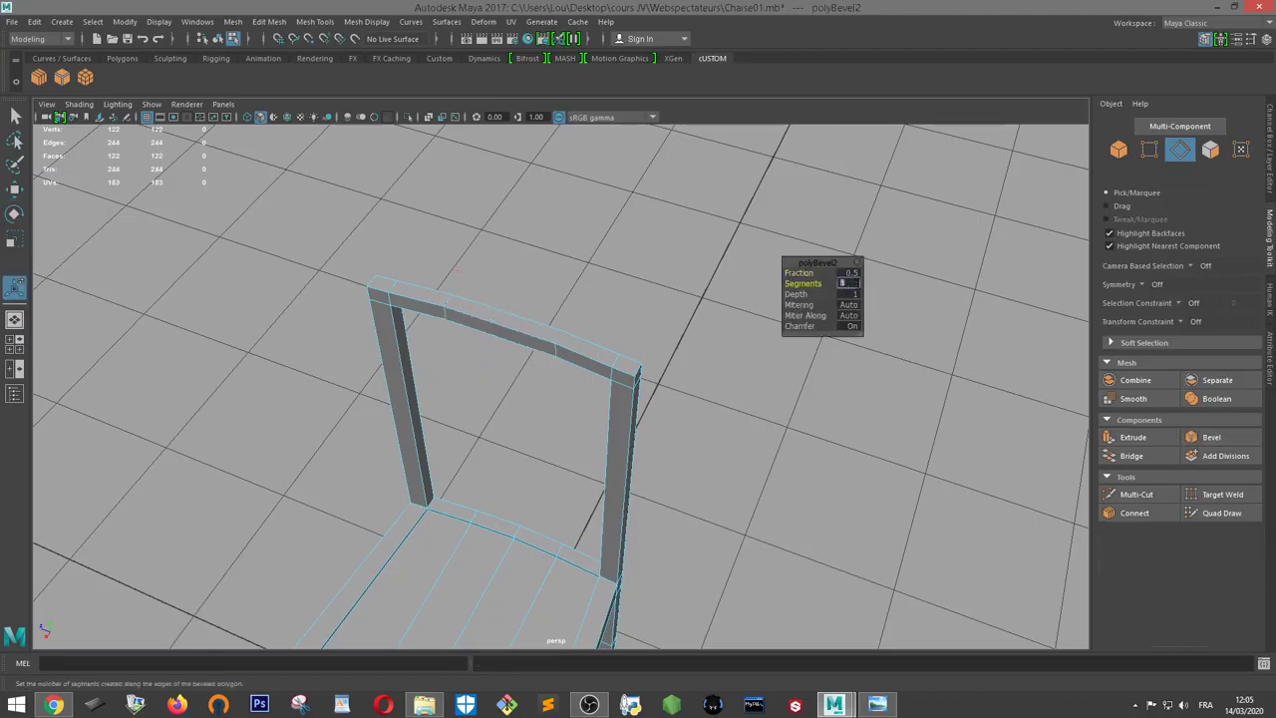
pyautogui.write('2')
pyautogui.press('Return')
pyautogui.moveTo(690, 294)
pyautogui.keyDown('alt'); pyautogui.mouseDown()
pyautogui.moveTo(592, 353)
pyautogui.moveTo(668, 305)
pyautogui.moveTo(603, 317)
pyautogui.mouseUp(); pyautogui.keyUp('alt')
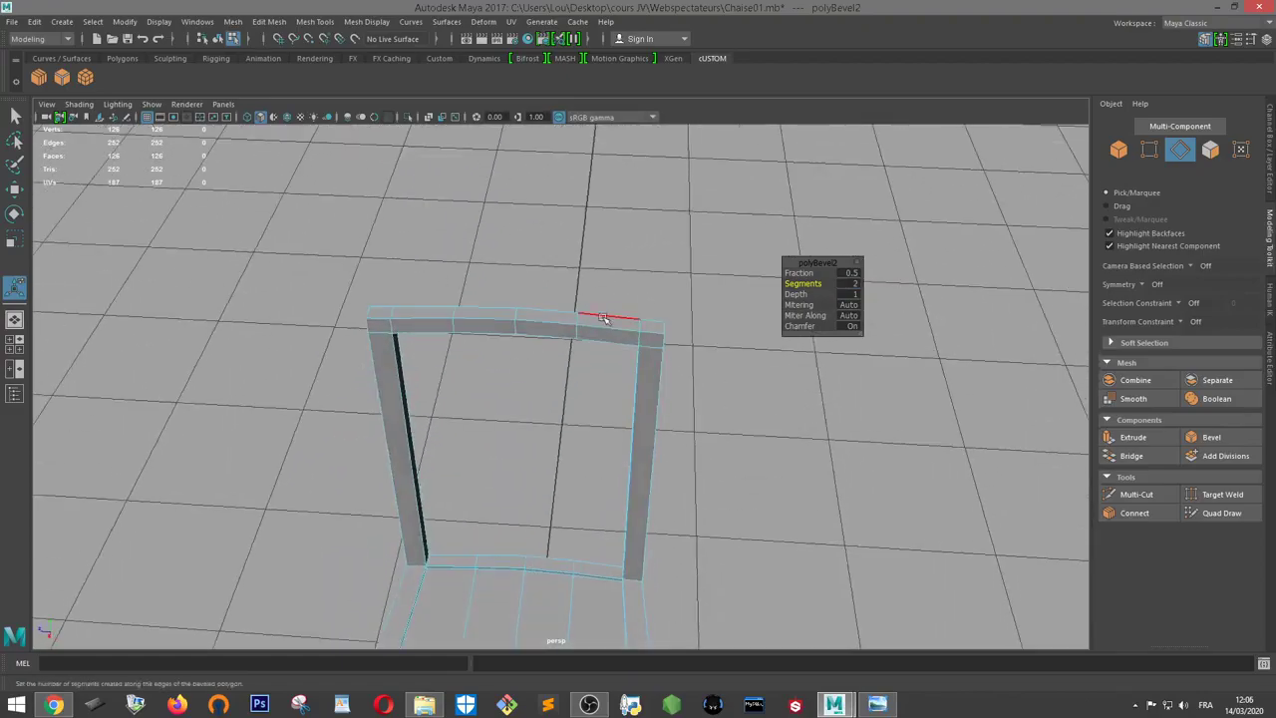
pyautogui.moveTo(591, 335); pyautogui.dragTo(648, 301, button='right')
pyautogui.moveTo(638, 277)
pyautogui.keyDown('alt'); pyautogui.mouseDown()
pyautogui.moveTo(662, 399)
pyautogui.moveTo(679, 330)
pyautogui.moveTo(558, 434)
pyautogui.mouseUp(); pyautogui.keyUp('alt')
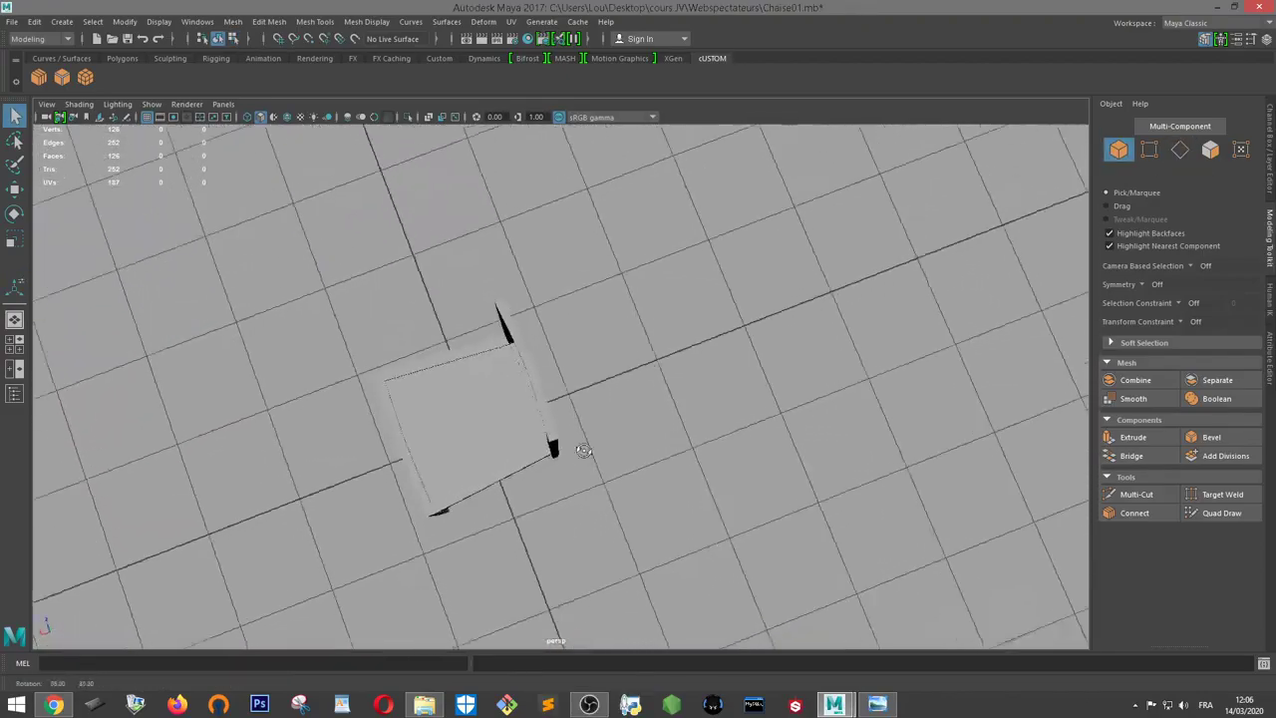
pyautogui.click(546, 388)
pyautogui.scroll(5, 546, 389)
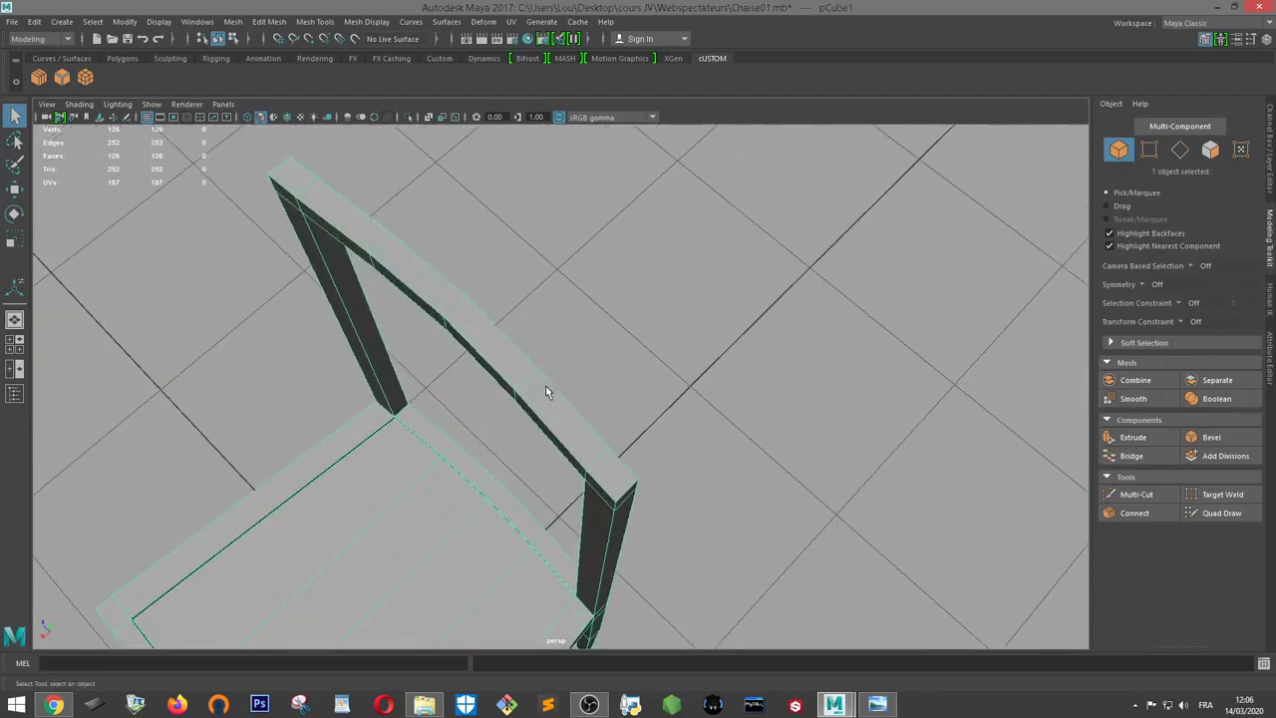
pyautogui.moveTo(538, 319); pyautogui.dragTo(537, 299, button='right')
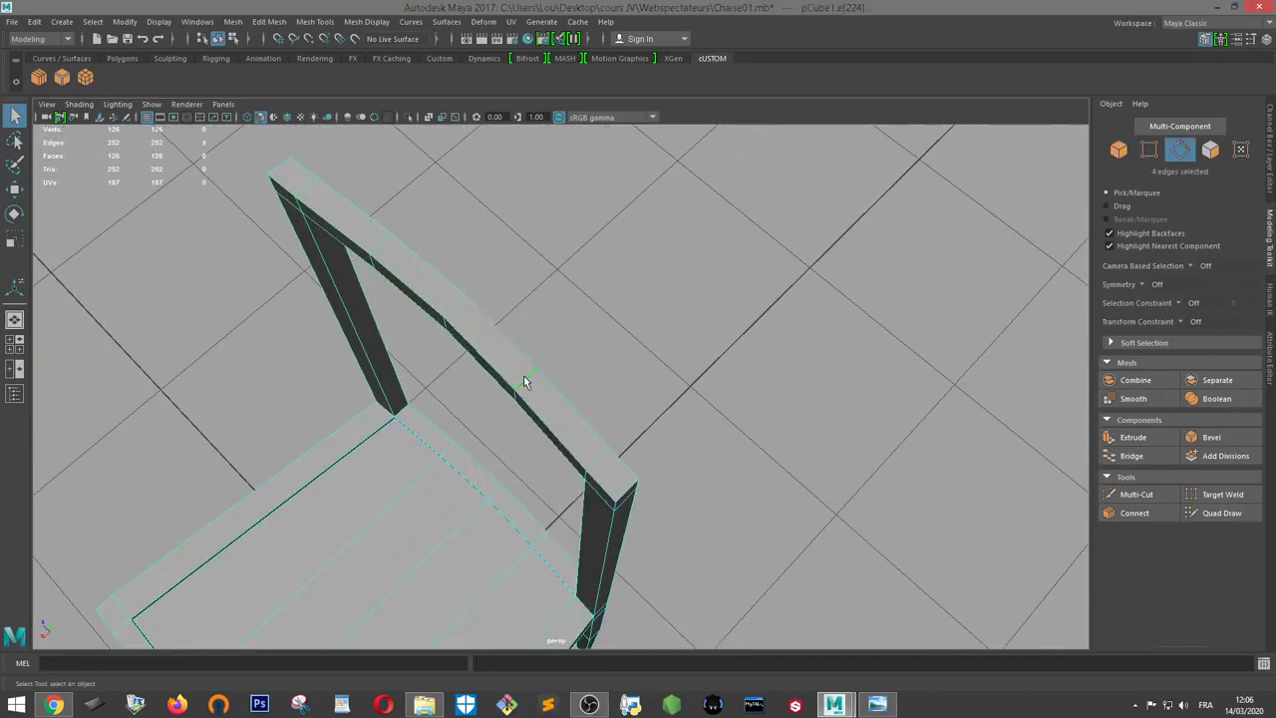
pyautogui.click(526, 382)
pyautogui.press('w')
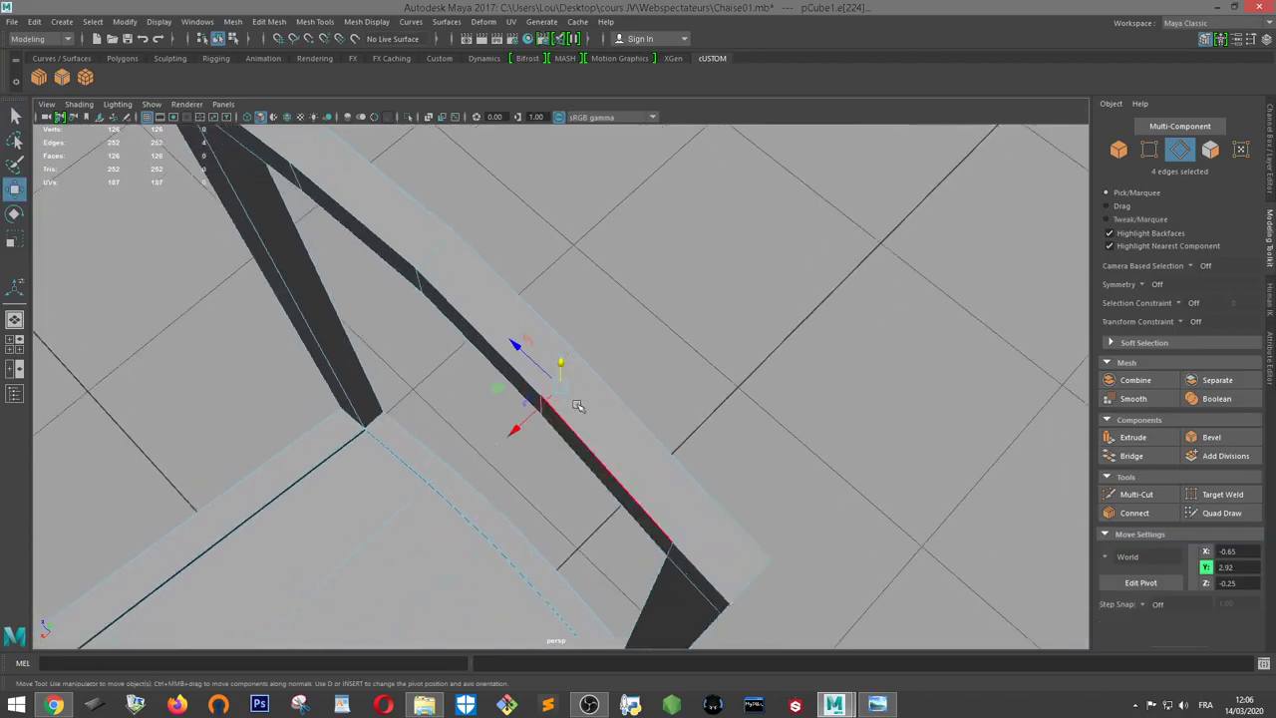
pyautogui.scroll(3, 664, 407)
pyautogui.moveTo(664, 407)
pyautogui.keyDown('alt'); pyautogui.mouseDown()
pyautogui.moveTo(675, 436)
pyautogui.moveTo(497, 437)
pyautogui.moveTo(524, 433)
pyautogui.moveTo(512, 411)
pyautogui.mouseUp(); pyautogui.keyUp('alt')
pyautogui.click(398, 284)
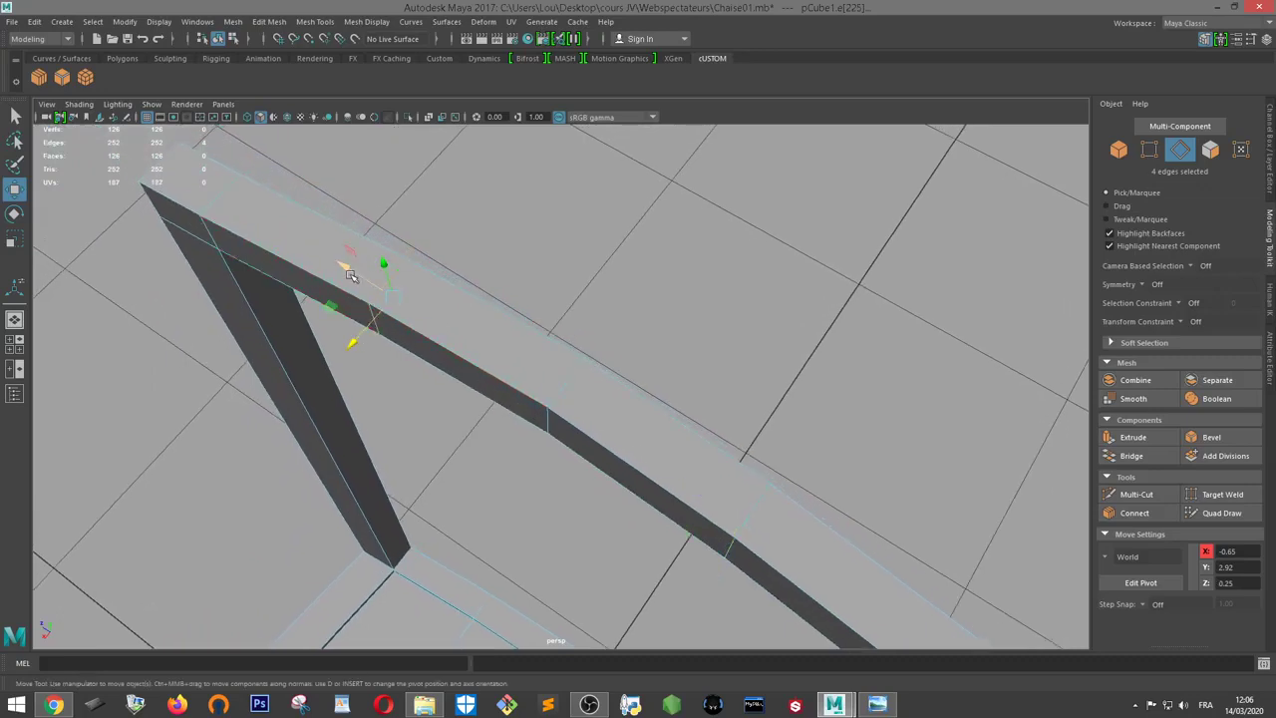
pyautogui.moveTo(349, 275); pyautogui.dragTo(551, 322)
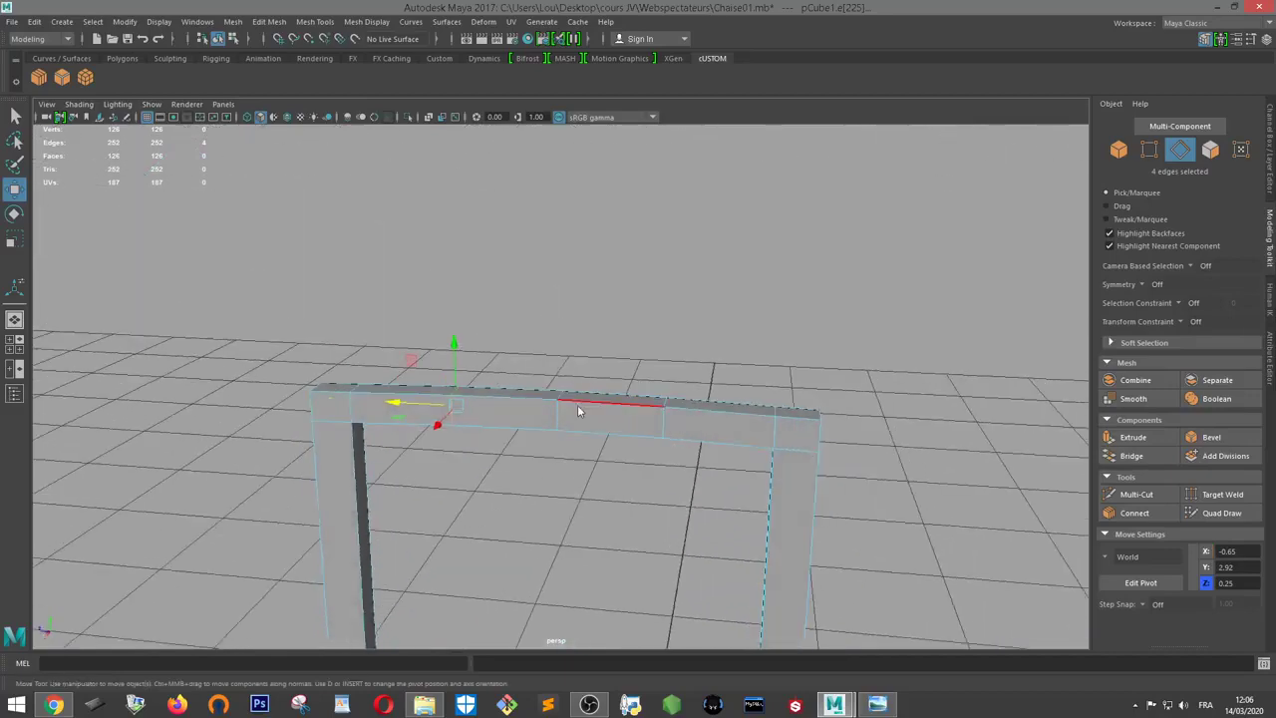
pyautogui.moveTo(573, 317); pyautogui.dragTo(638, 304, button='right')
pyautogui.moveTo(638, 304)
pyautogui.keyDown('alt'); pyautogui.mouseDown()
pyautogui.moveTo(632, 319)
pyautogui.moveTo(681, 334)
pyautogui.moveTo(734, 404)
pyautogui.moveTo(564, 471)
pyautogui.moveTo(598, 419)
pyautogui.mouseUp(); pyautogui.keyUp('alt')
pyautogui.click(683, 332)
pyautogui.click(564, 470)
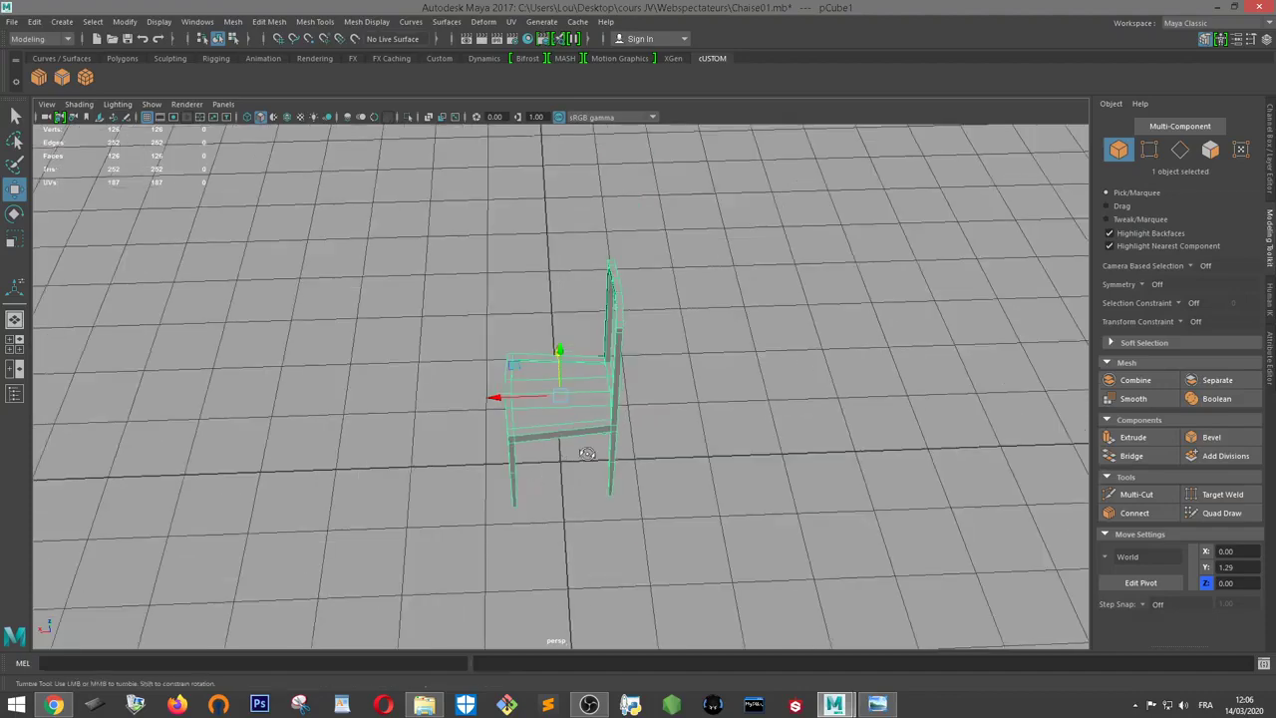
# Orbit to a side view of the chair and compare it against the reference photo
pyautogui.click(757, 329)
pyautogui.moveTo(758, 329)
pyautogui.keyDown('alt'); pyautogui.mouseDown()
pyautogui.moveTo(595, 407)
pyautogui.moveTo(769, 389)
pyautogui.moveTo(758, 398)
pyautogui.moveTo(535, 342)
pyautogui.moveTo(549, 330)
pyautogui.mouseUp(); pyautogui.keyUp('alt')
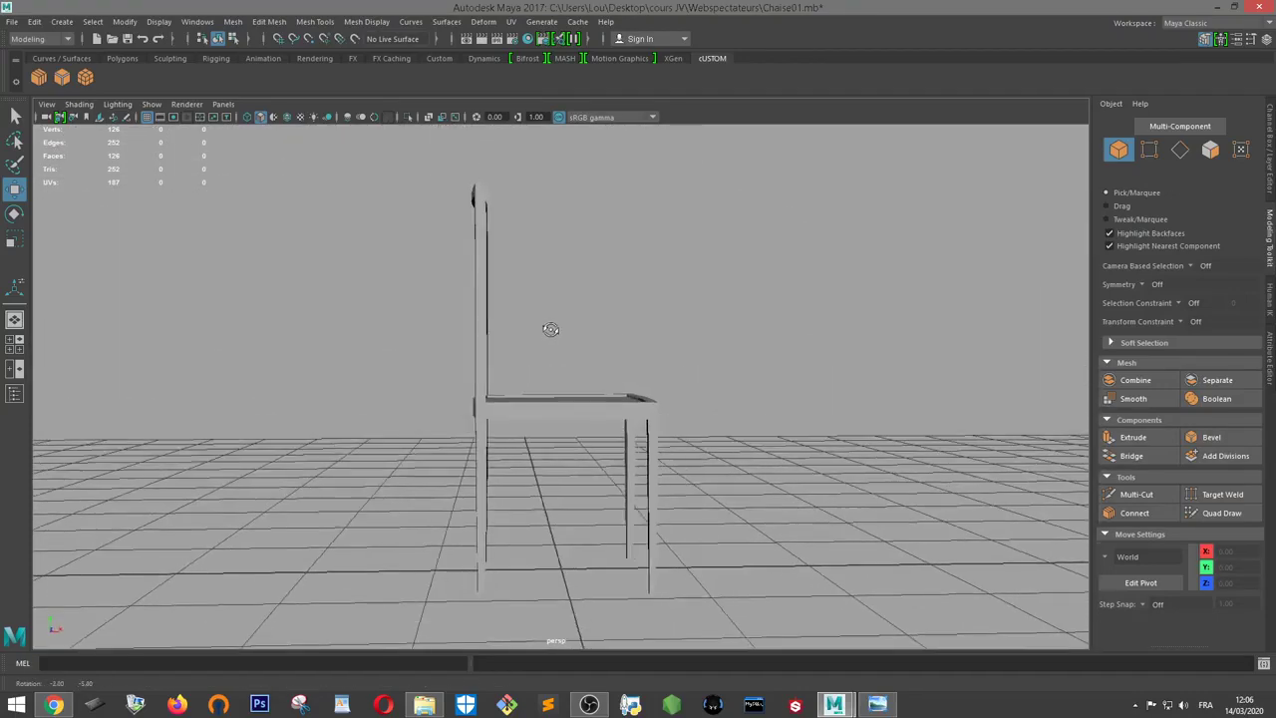
pyautogui.scroll(3, 549, 330)
pyautogui.click(875, 706)
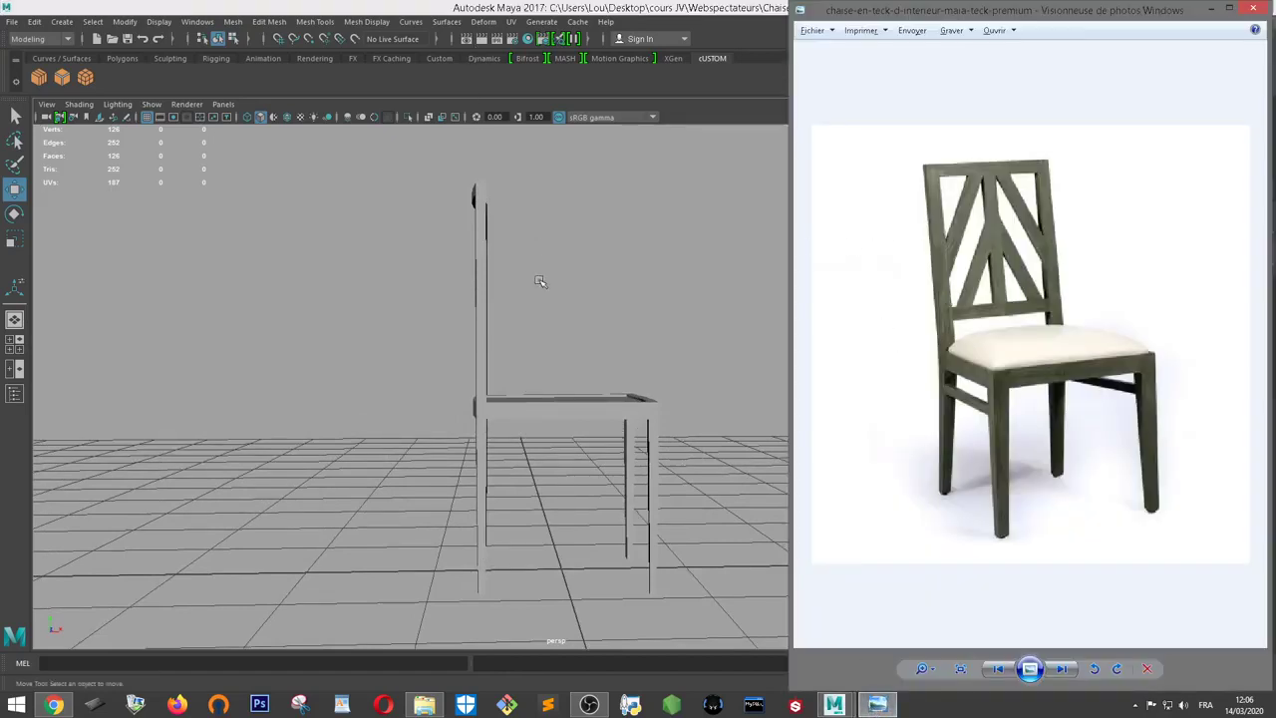
pyautogui.click(491, 257)
pyautogui.click(488, 231)
# Connect a new edge loop across the back posts and lower it slightly
pyautogui.rightClick(488, 219)
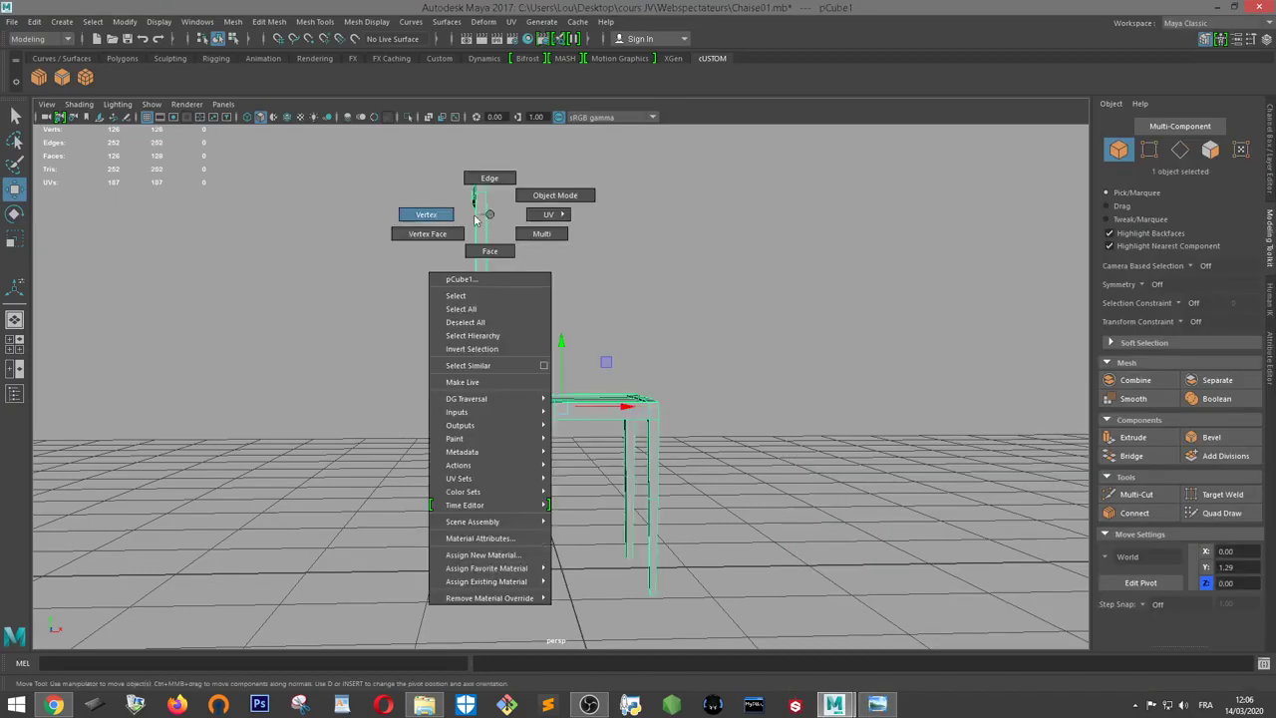
pyautogui.click(439, 216)
pyautogui.moveTo(566, 222); pyautogui.dragTo(566, 221)
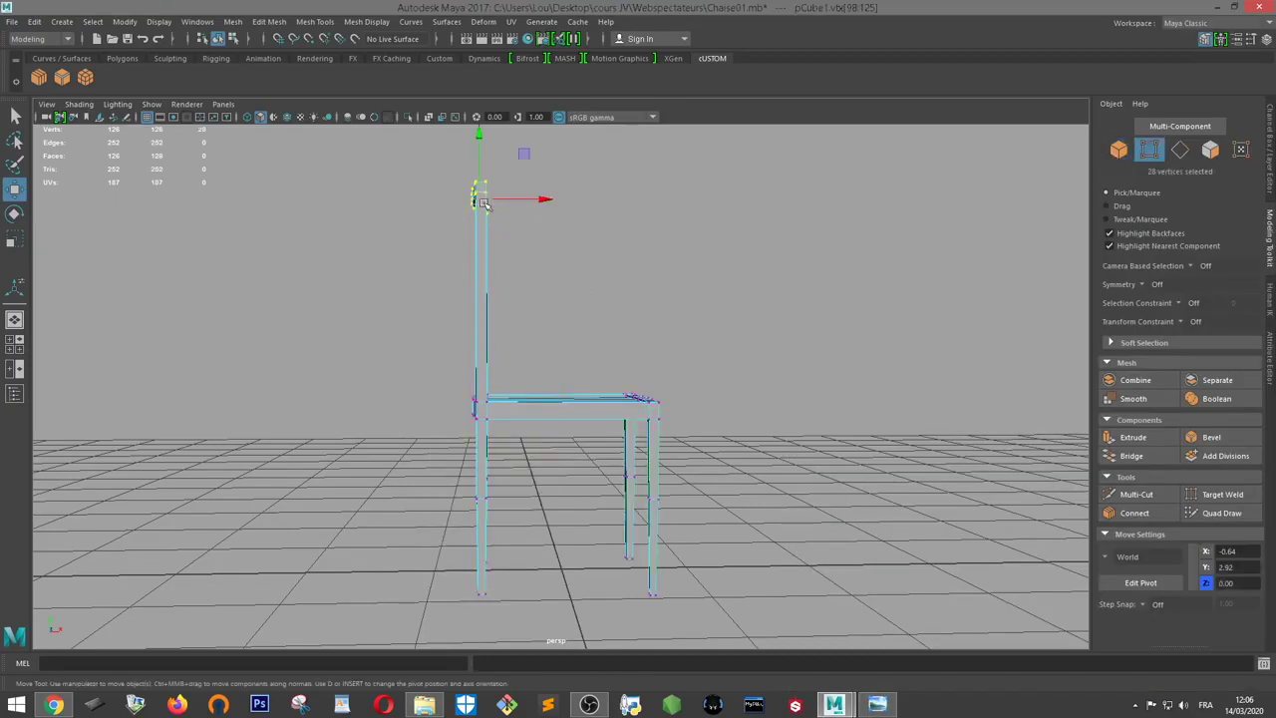
pyautogui.moveTo(496, 276)
pyautogui.keyDown('alt'); pyautogui.mouseDown()
pyautogui.moveTo(607, 259)
pyautogui.moveTo(485, 231)
pyautogui.moveTo(315, 286)
pyautogui.mouseUp(); pyautogui.keyUp('alt')
pyautogui.rightClick(482, 229)
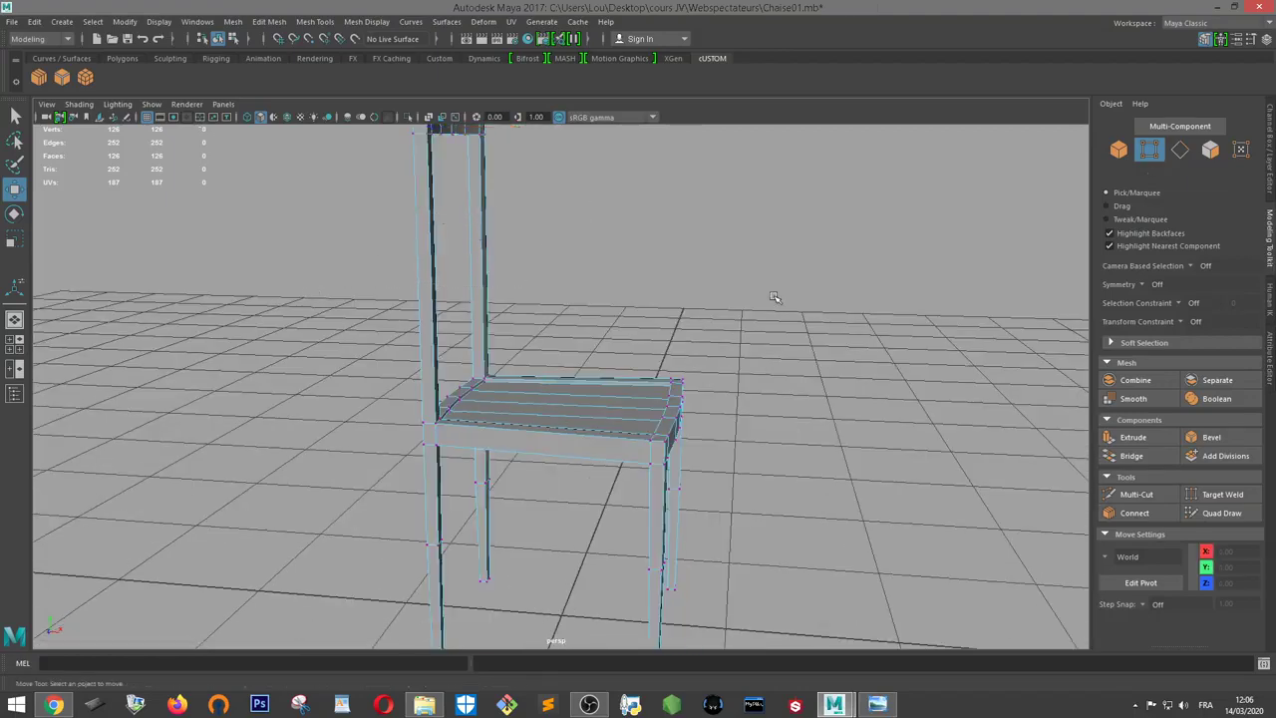
pyautogui.moveTo(483, 204); pyautogui.dragTo(470, 170, button='right')
pyautogui.moveTo(518, 254); pyautogui.dragTo(195, 284)
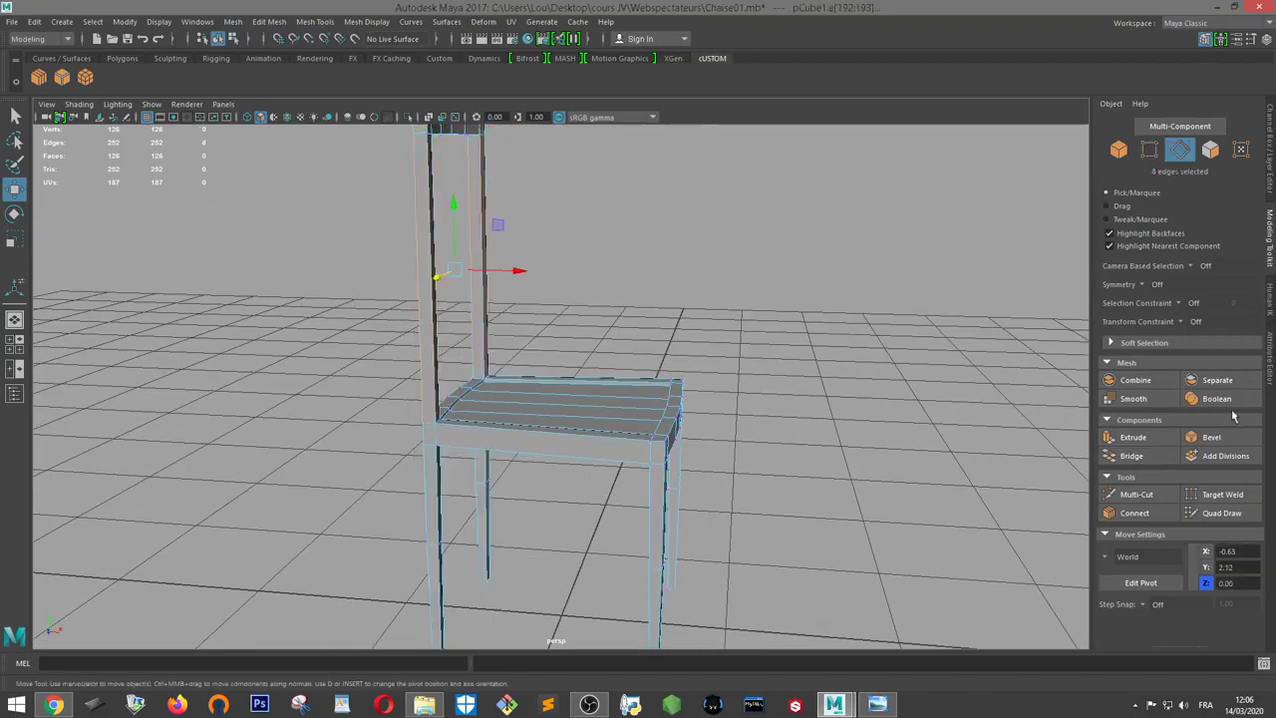
pyautogui.click(1158, 512)
pyautogui.press('w')
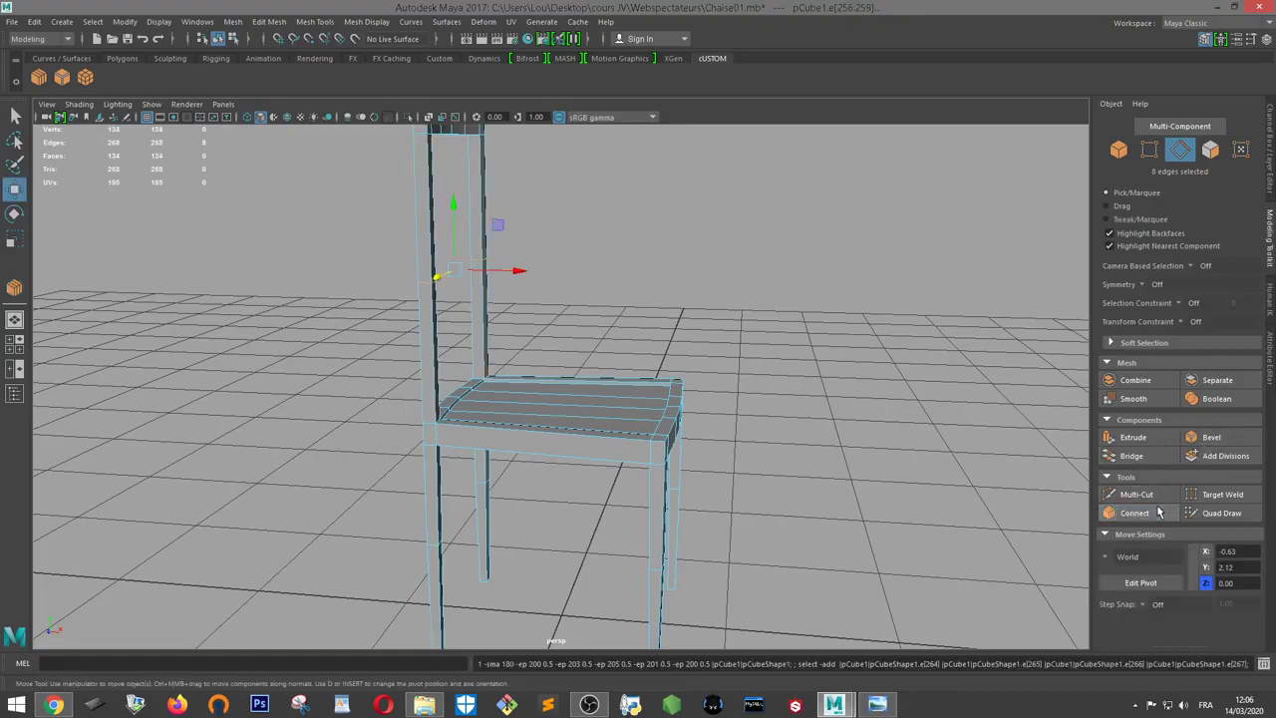
pyautogui.keyDown('alt'); pyautogui.moveTo(663, 257); pyautogui.dragTo(706, 313); pyautogui.keyUp('alt')
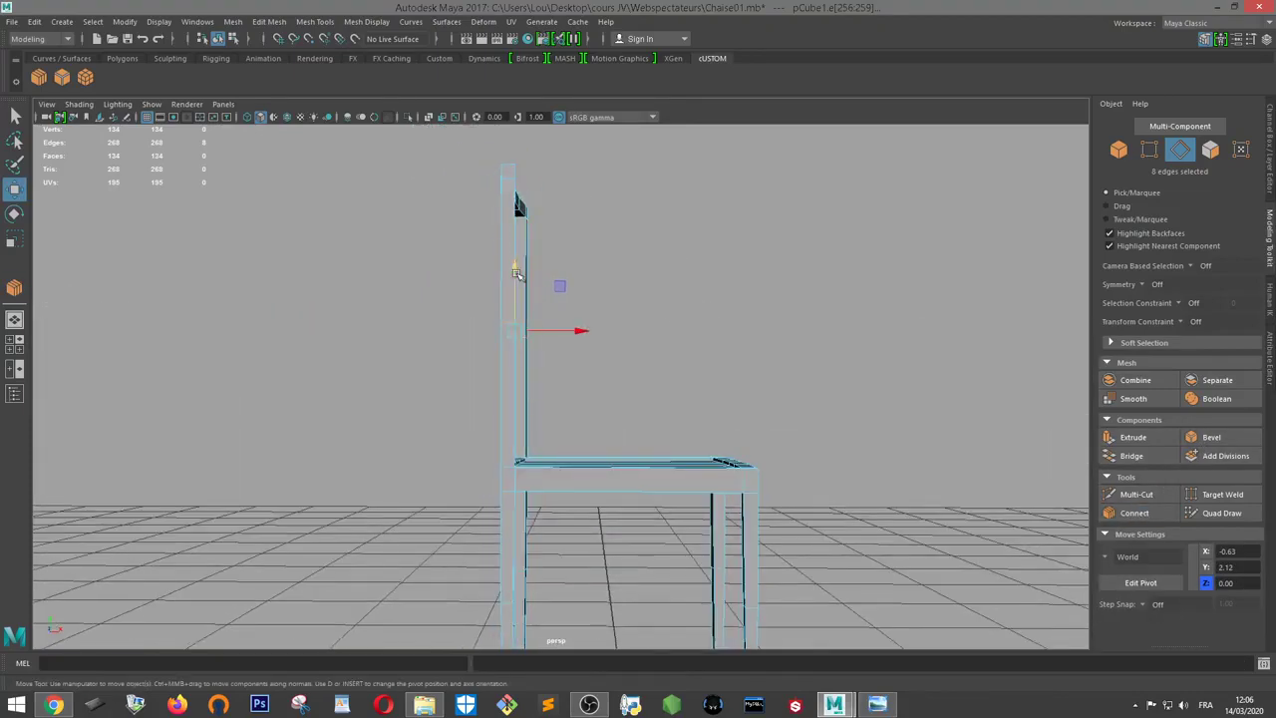
pyautogui.moveTo(516, 274)
pyautogui.mouseDown()
pyautogui.moveTo(517, 299)
pyautogui.moveTo(585, 315)
pyautogui.mouseUp()
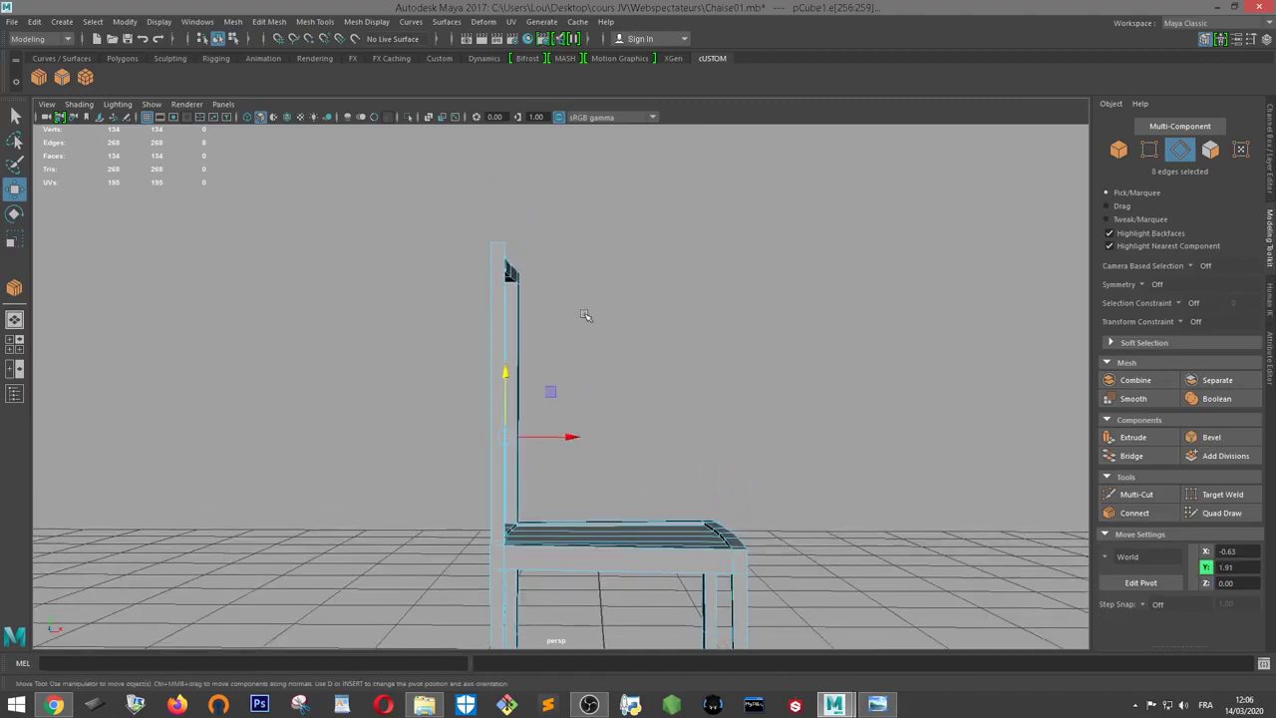
# Nudge the top back vertices slightly along X, then return to Object Mode
pyautogui.moveTo(498, 261); pyautogui.dragTo(451, 255, button='right')
pyautogui.moveTo(452, 214)
pyautogui.mouseDown()
pyautogui.moveTo(592, 295)
pyautogui.moveTo(563, 279)
pyautogui.mouseUp()
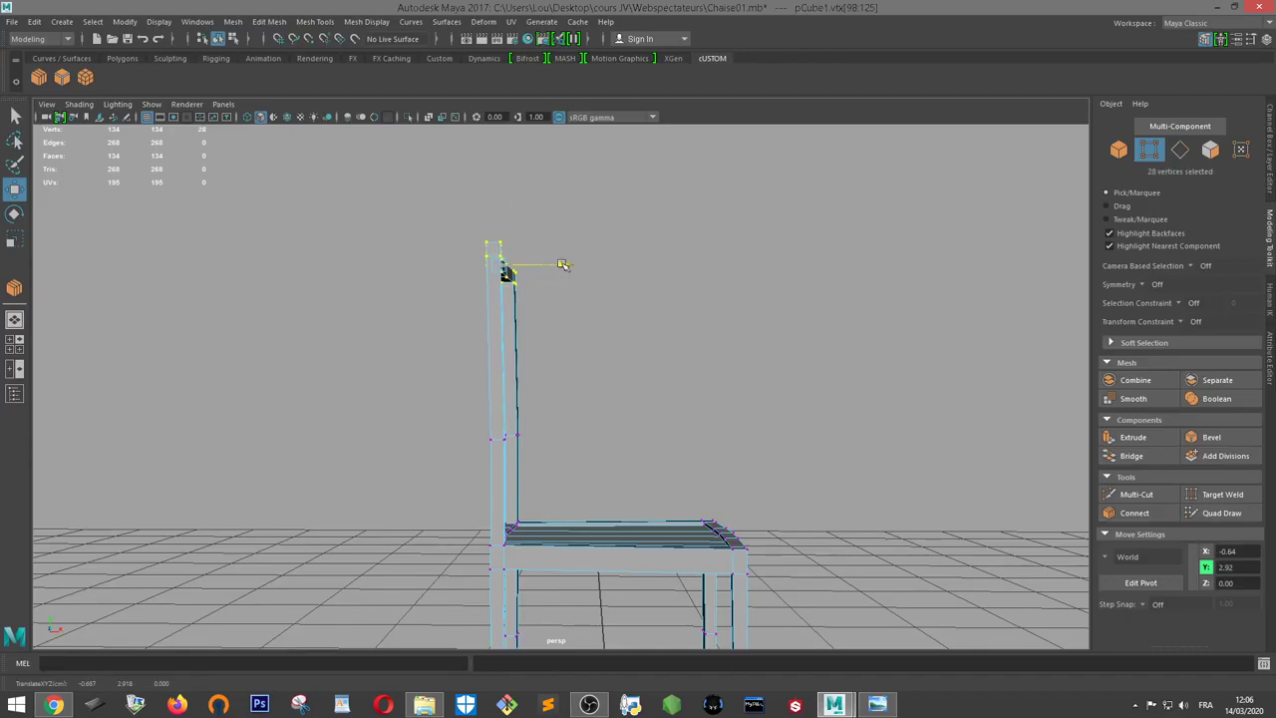
pyautogui.moveTo(564, 265); pyautogui.dragTo(561, 262)
pyautogui.keyDown('alt'); pyautogui.moveTo(561, 262); pyautogui.dragTo(469, 308); pyautogui.keyUp('alt')
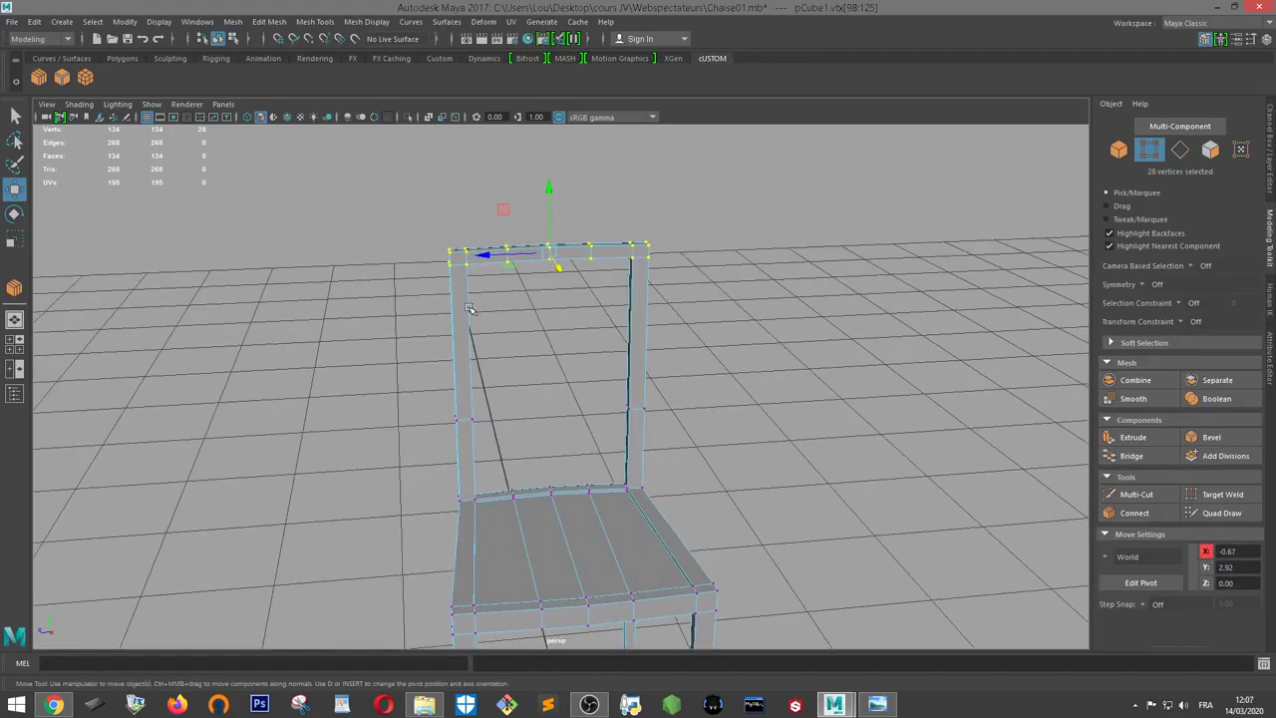
pyautogui.moveTo(469, 309); pyautogui.dragTo(526, 285, button='right')
pyautogui.click(698, 329)
pyautogui.keyDown('alt'); pyautogui.moveTo(698, 329); pyautogui.dragTo(644, 385); pyautogui.keyUp('alt')
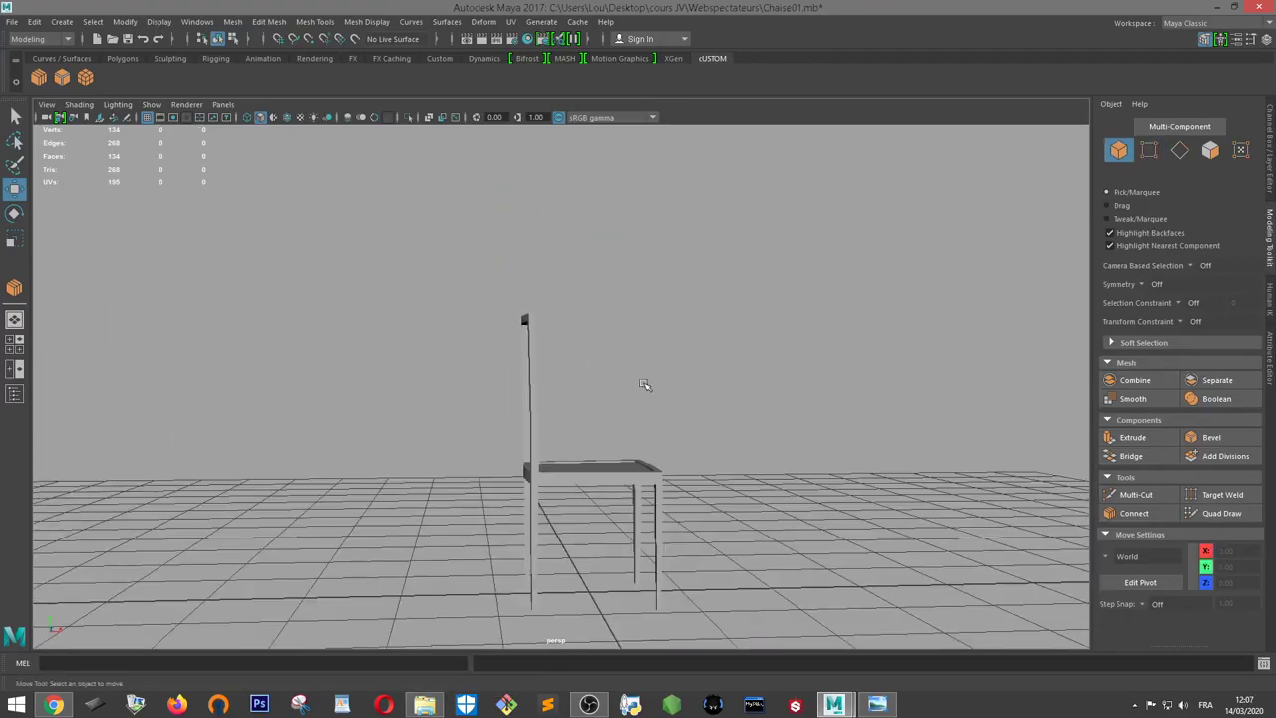
# Select the whole chair and duplicate it in place with Ctrl+D, creating pCube3
pyautogui.click(601, 468)
pyautogui.moveTo(601, 468)
pyautogui.keyDown('alt'); pyautogui.mouseDown()
pyautogui.moveTo(590, 438)
pyautogui.moveTo(502, 431)
pyautogui.mouseUp(); pyautogui.keyUp('alt')
pyautogui.click(758, 286)
pyautogui.moveTo(758, 286)
pyautogui.keyDown('alt'); pyautogui.mouseDown()
pyautogui.moveTo(640, 320)
pyautogui.moveTo(578, 365)
pyautogui.moveTo(707, 289)
pyautogui.moveTo(800, 288)
pyautogui.moveTo(794, 262)
pyautogui.moveTo(735, 316)
pyautogui.moveTo(826, 313)
pyautogui.mouseUp(); pyautogui.keyUp('alt')
pyautogui.click(544, 419)
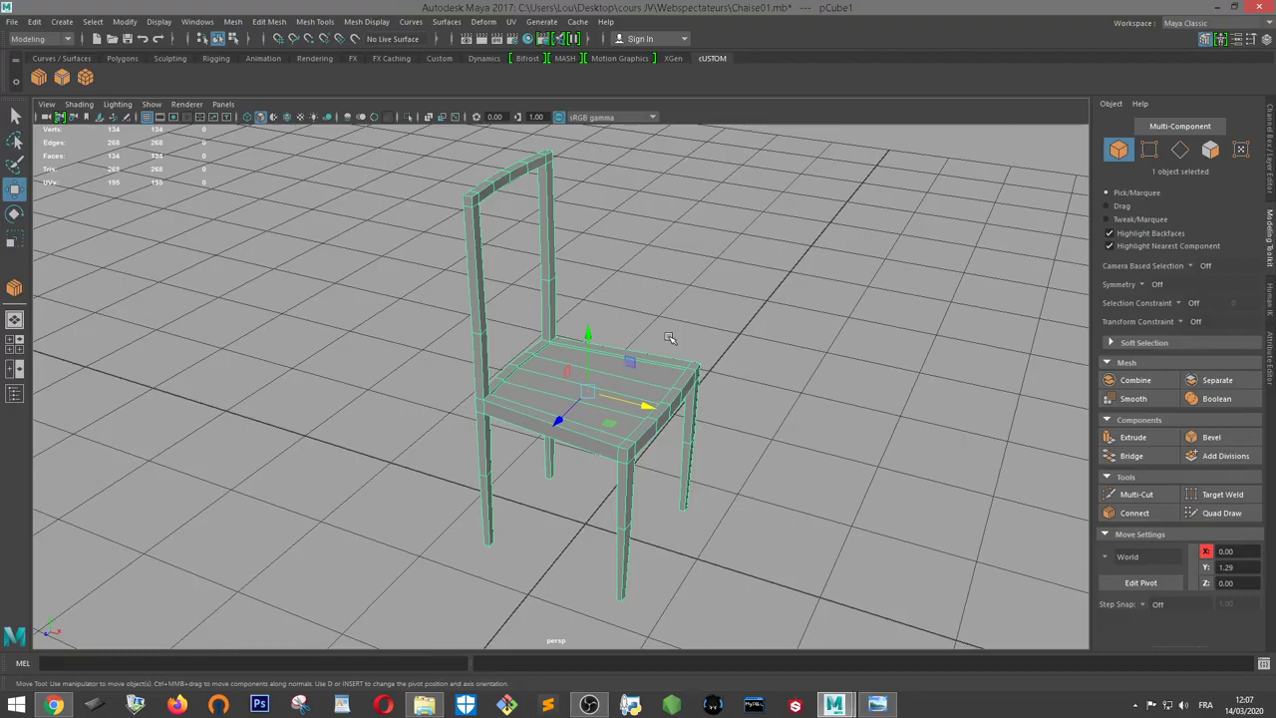
pyautogui.moveTo(655, 341)
pyautogui.keyDown('alt'); pyautogui.mouseDown()
pyautogui.moveTo(688, 366)
pyautogui.moveTo(628, 346)
pyautogui.mouseUp(); pyautogui.keyUp('alt')
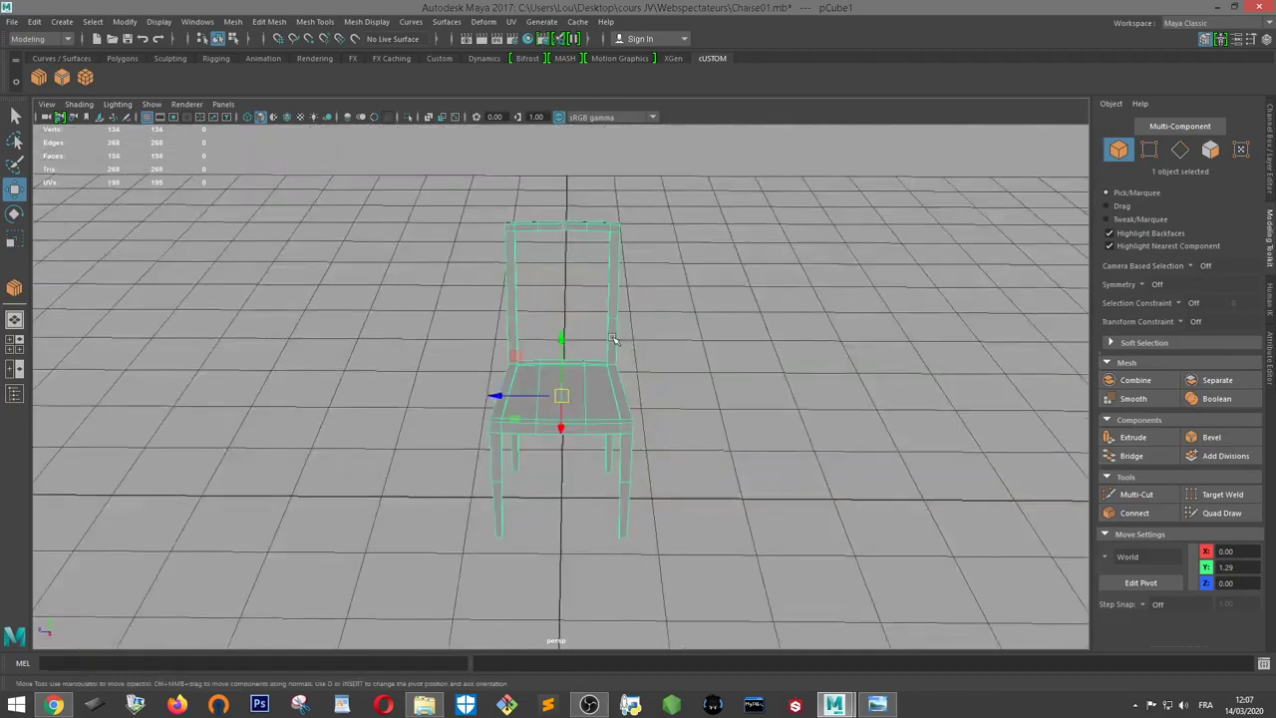
pyautogui.scroll(2, 610, 336)
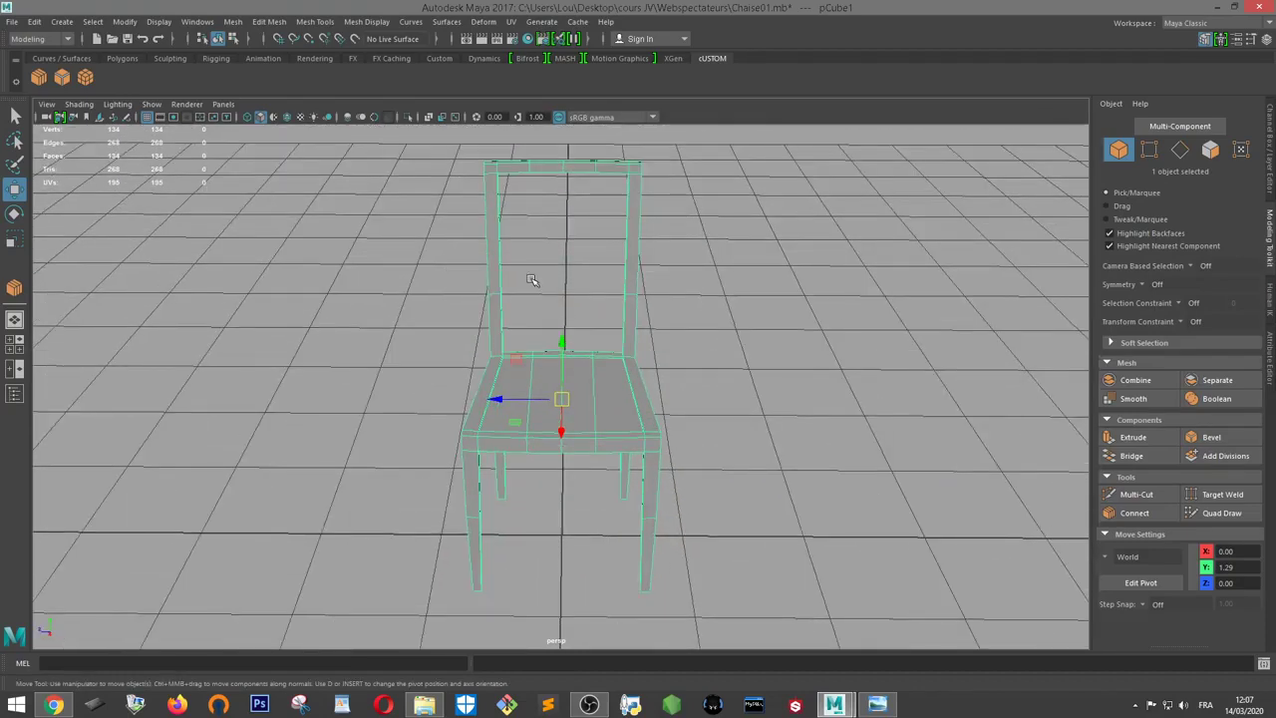
pyautogui.scroll(-2, 523, 333)
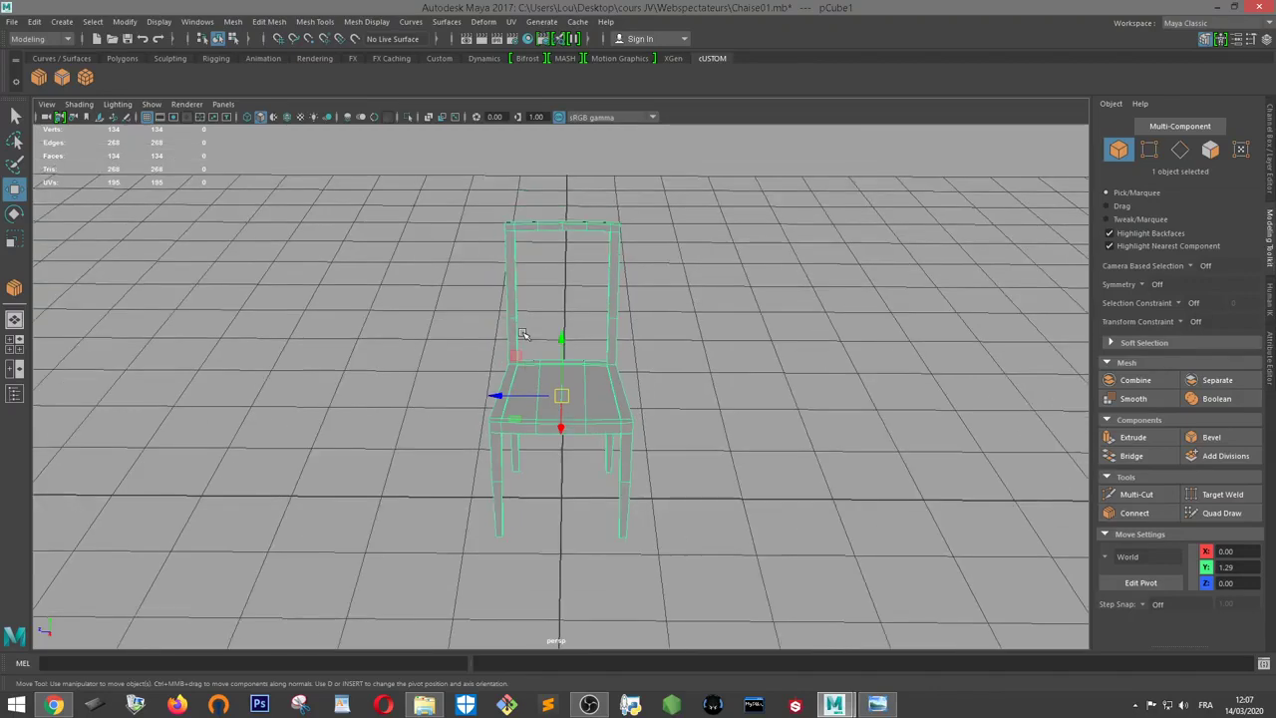
pyautogui.hotkey('ctrl', 'd')
# Slide the duplicate chair along Z, then delete the five extra copies made with Shift+D
pyautogui.moveTo(500, 395); pyautogui.dragTo(669, 388)
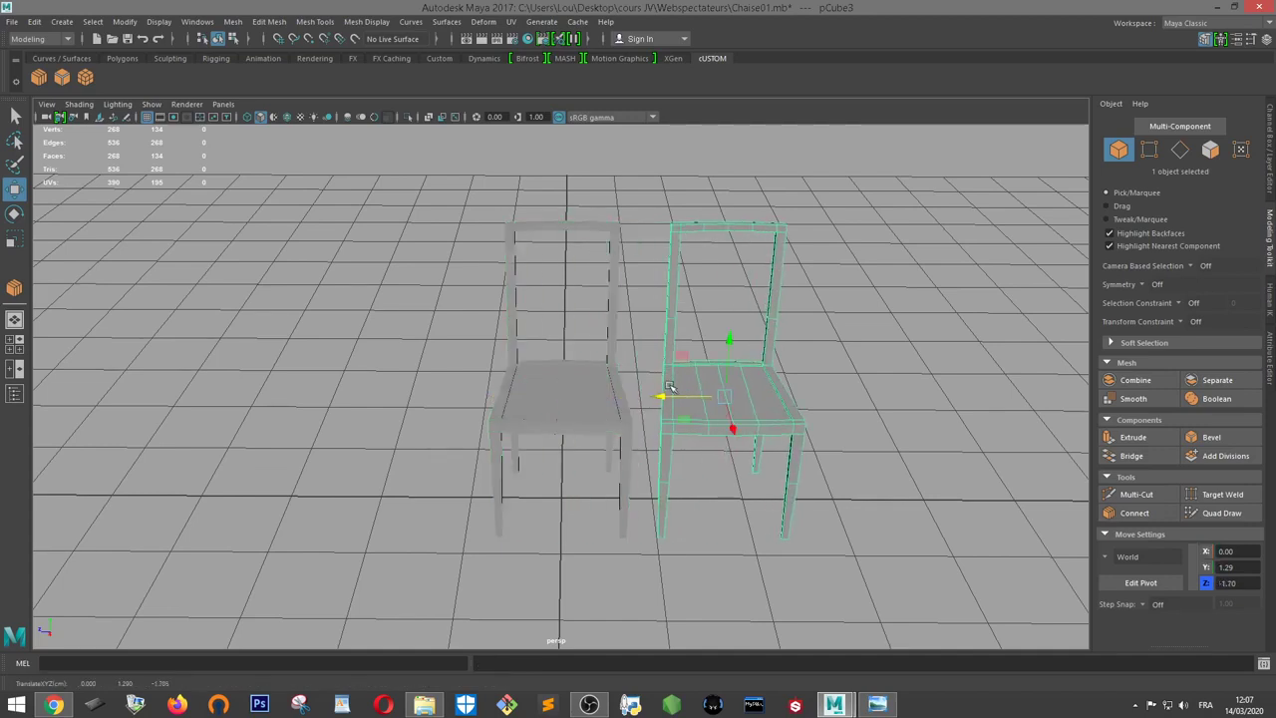
pyautogui.hotkey('shift', 'd')
pyautogui.hotkey('shift', 'd')
pyautogui.hotkey('shift', 'd')
pyautogui.hotkey('shift', 'd')
pyautogui.scroll(-3, 972, 421)
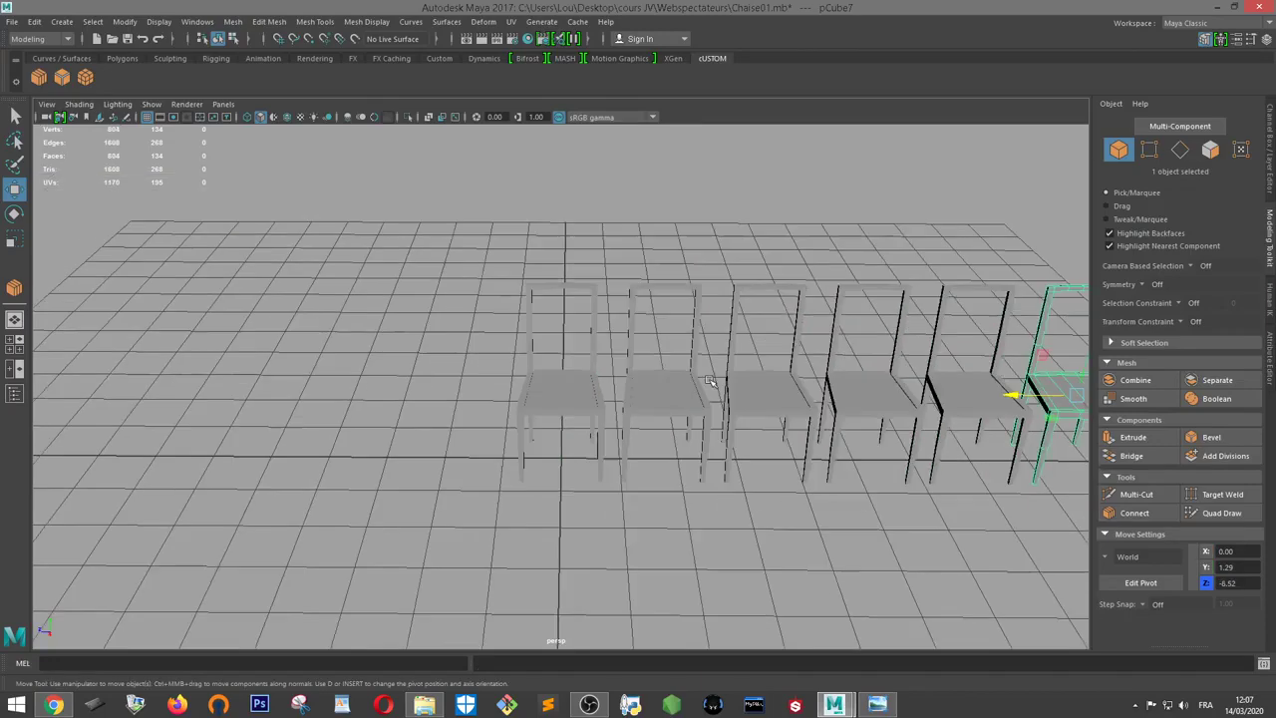
pyautogui.moveTo(1049, 256); pyautogui.dragTo(664, 442)
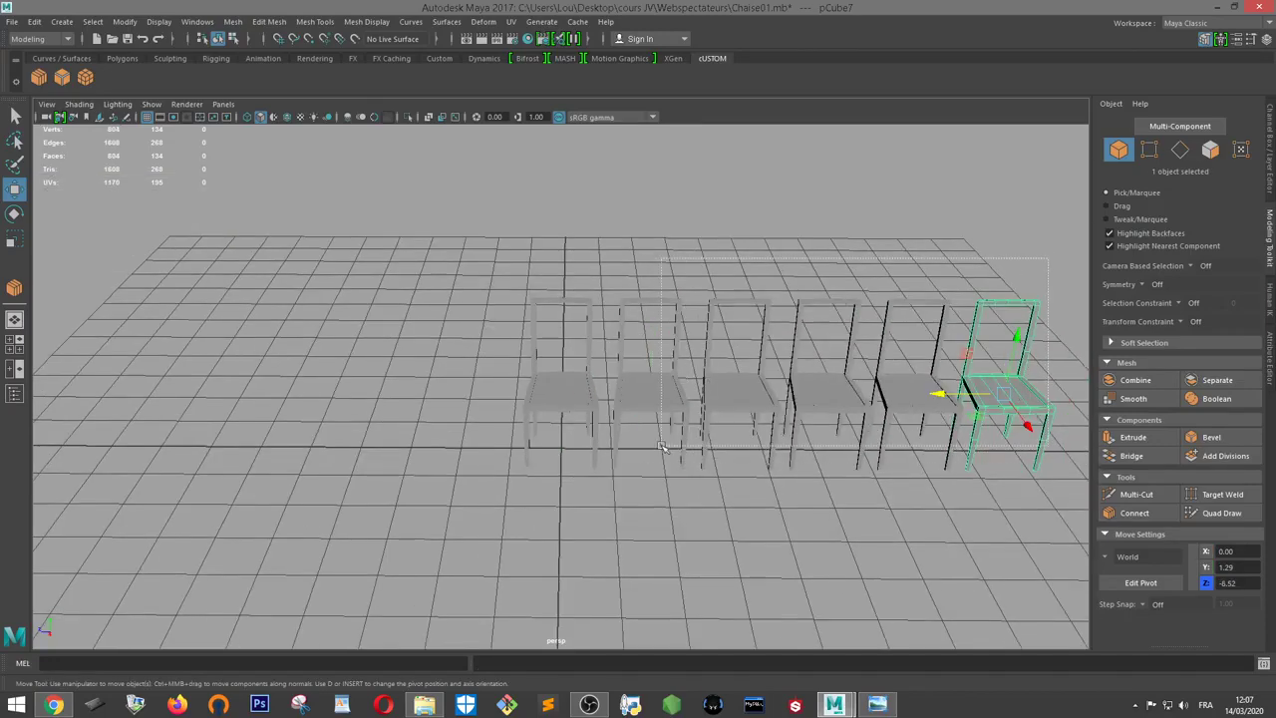
pyautogui.press('Delete')
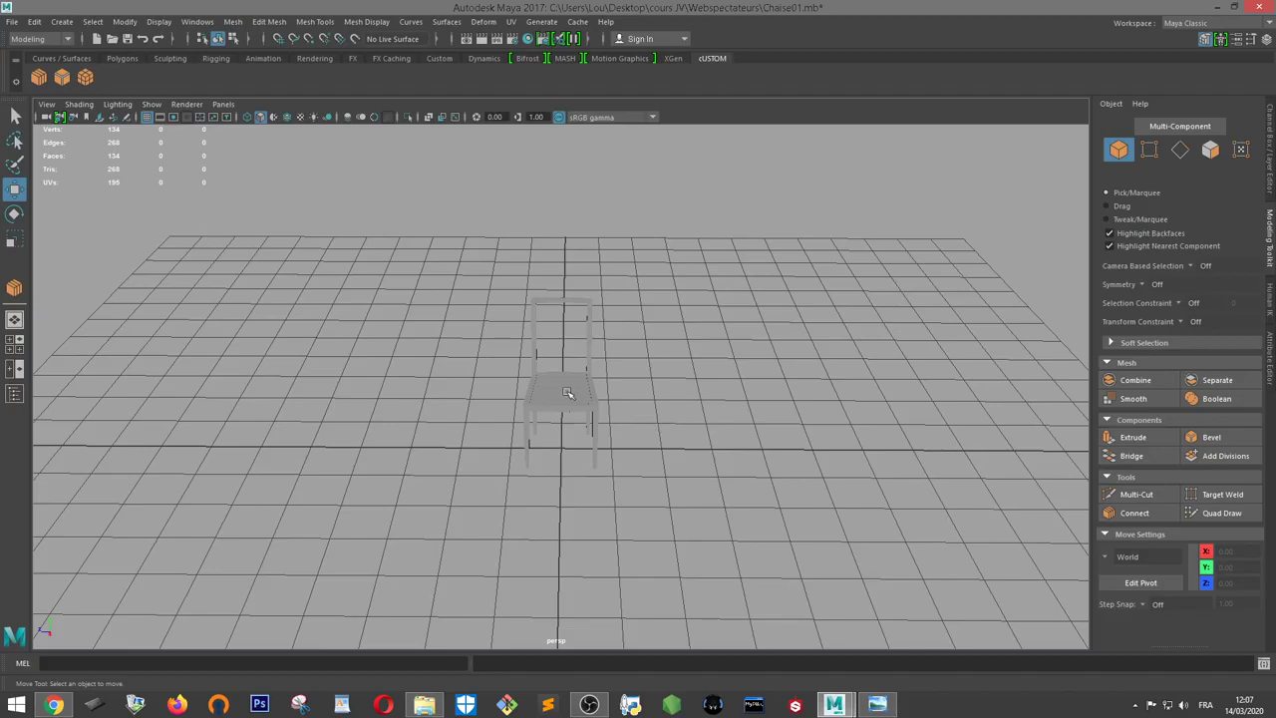
# Duplicate the original chair, move the copy to Z -2.40, and delete a stray extra duplicate
pyautogui.click(568, 392)
pyautogui.hotkey('ctrl', 'd')
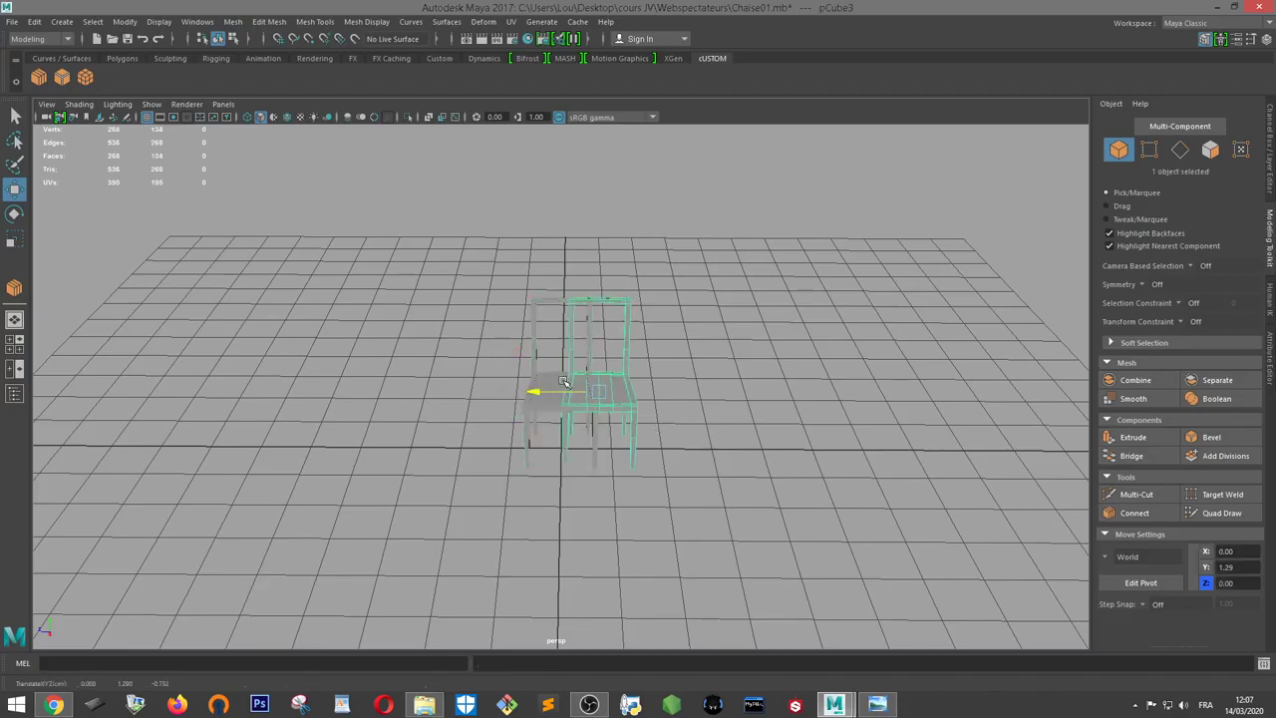
pyautogui.moveTo(528, 390); pyautogui.dragTo(820, 422)
pyautogui.hotkey('ctrl', 'd')
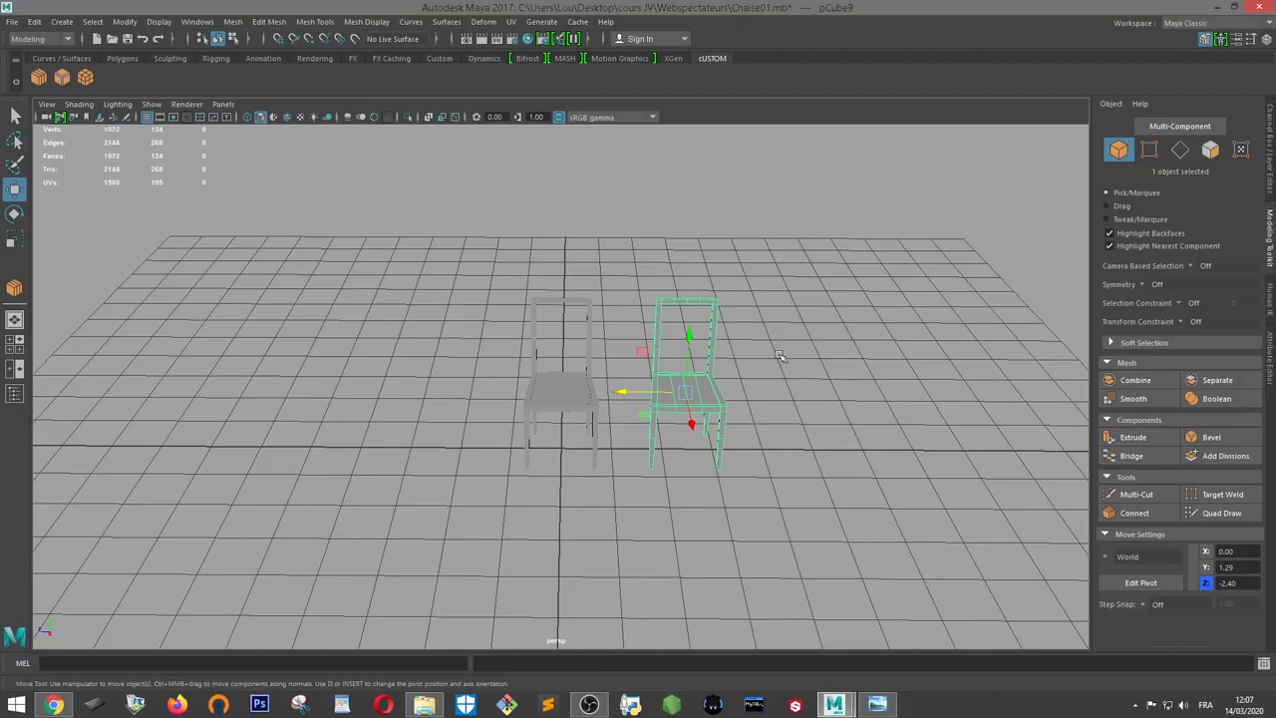
pyautogui.press('Delete')
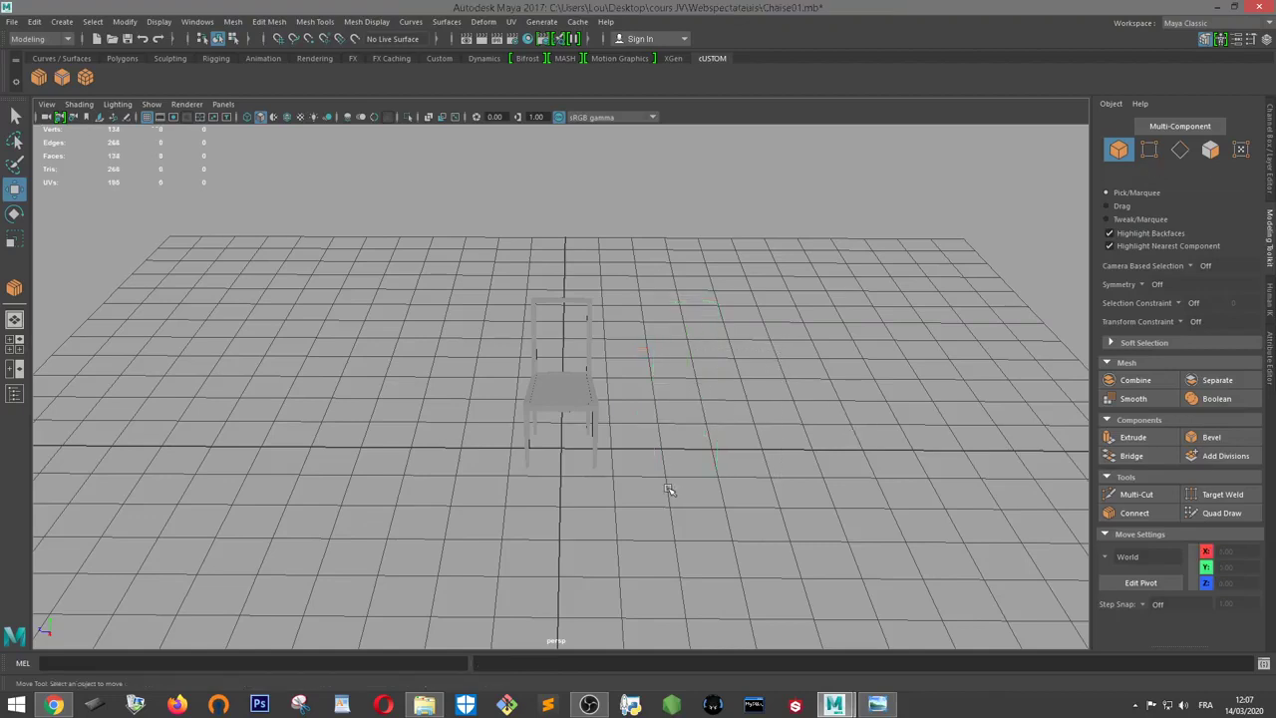
# Duplicate the original again, place the copy at Z -2.69, and show the Channel Box/Layer Editor
pyautogui.click(575, 401)
pyautogui.press('f')
pyautogui.hotkey('ctrl', 'd')
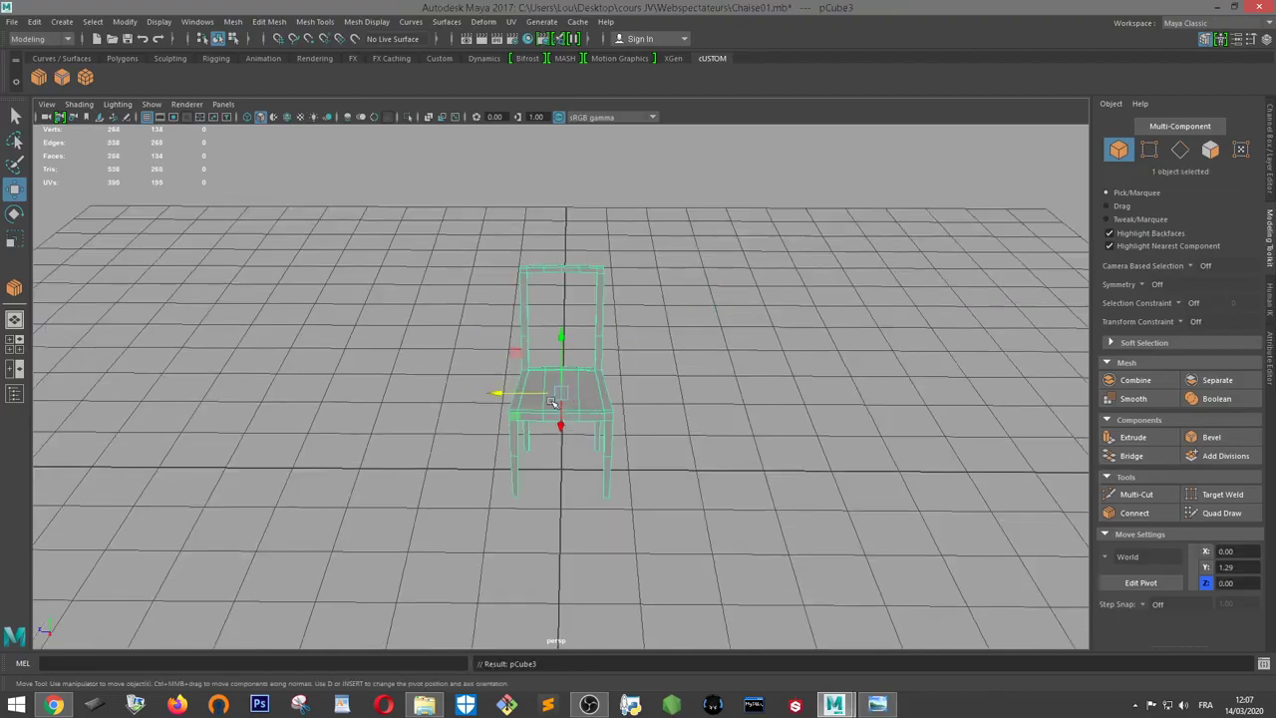
pyautogui.moveTo(485, 393); pyautogui.dragTo(685, 394)
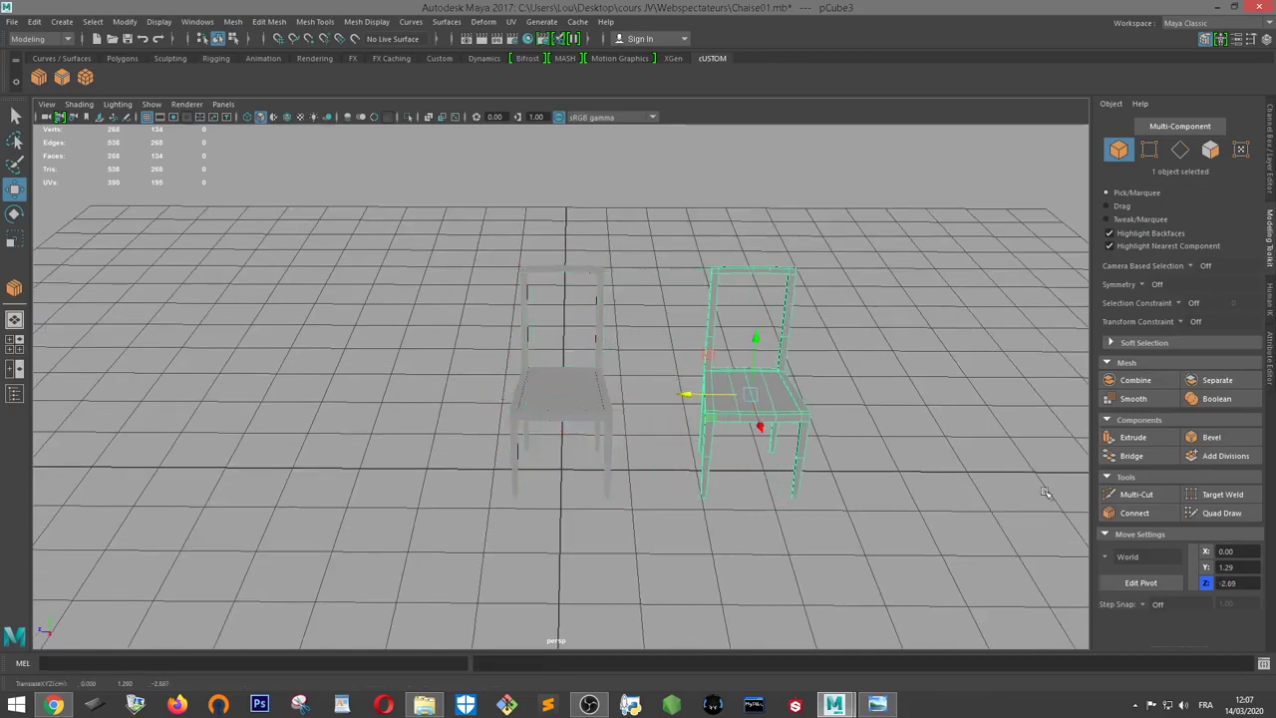
pyautogui.click(1268, 158)
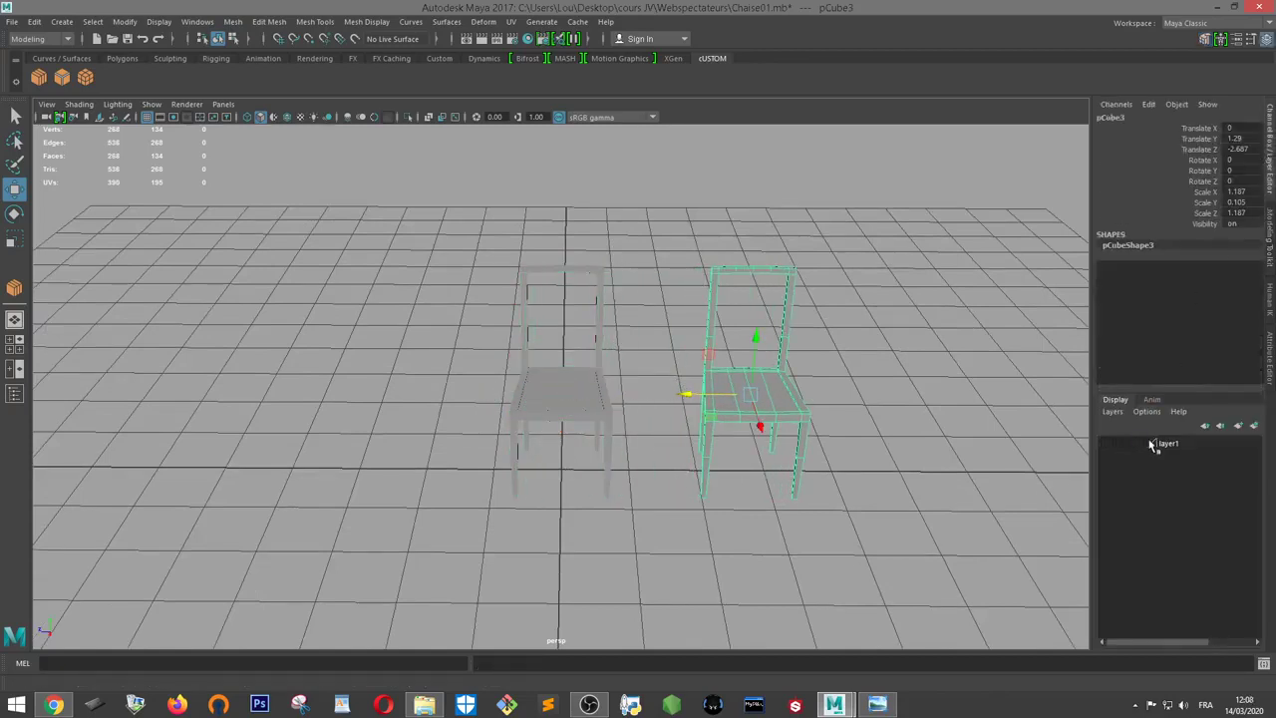
# Create a new display layer from the selected duplicate chair and check its visibility toggle
pyautogui.click(1112, 411)
pyautogui.click(1129, 439)
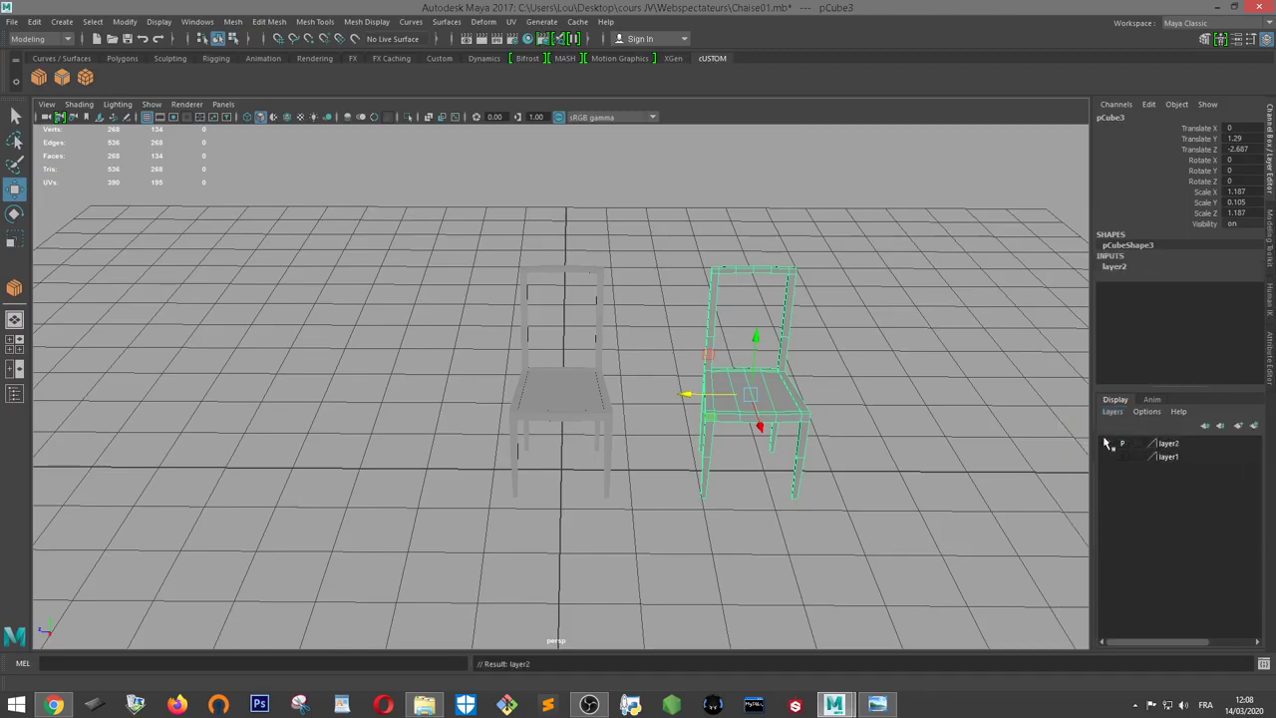
pyautogui.click(1107, 444)
pyautogui.click(1107, 444)
# Make the new layer dark green, rename it ChaiseTemplate, and open the reference chair photo
pyautogui.doubleClick(1164, 444)
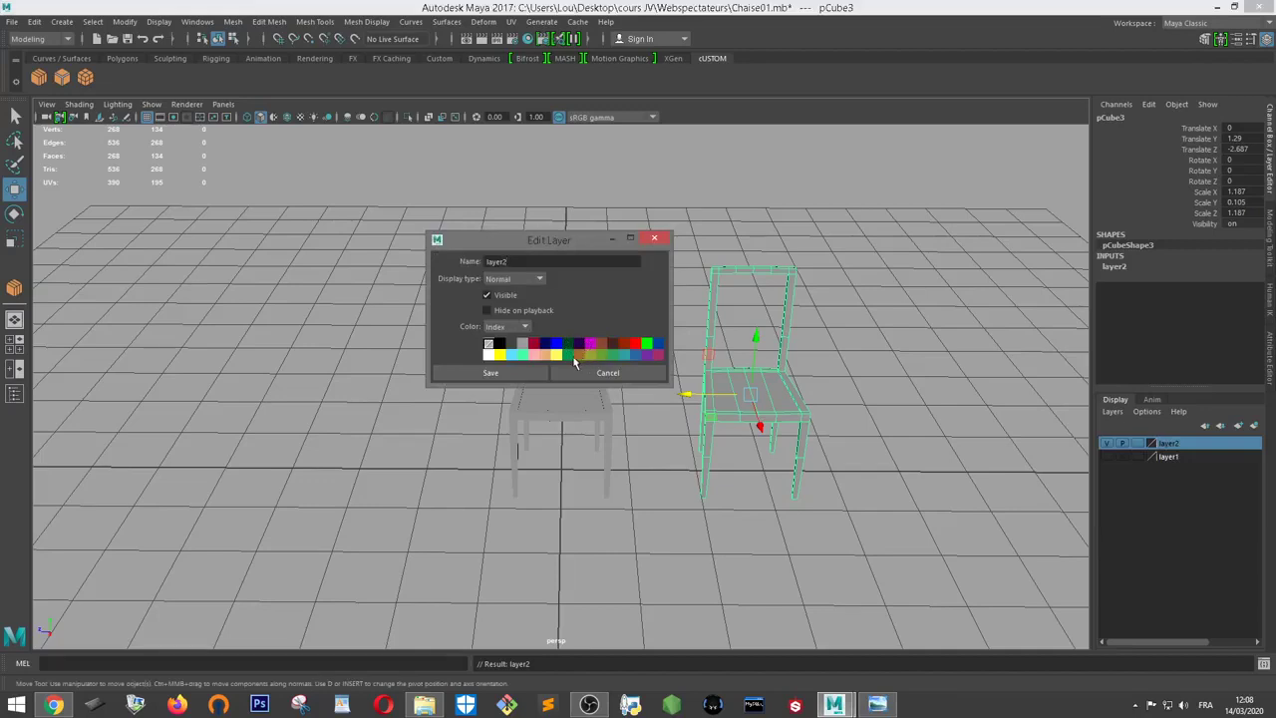
pyautogui.click(567, 355)
pyautogui.moveTo(521, 263); pyautogui.dragTo(387, 257)
pyautogui.write('ChaiseTemplat')
pyautogui.click(490, 371)
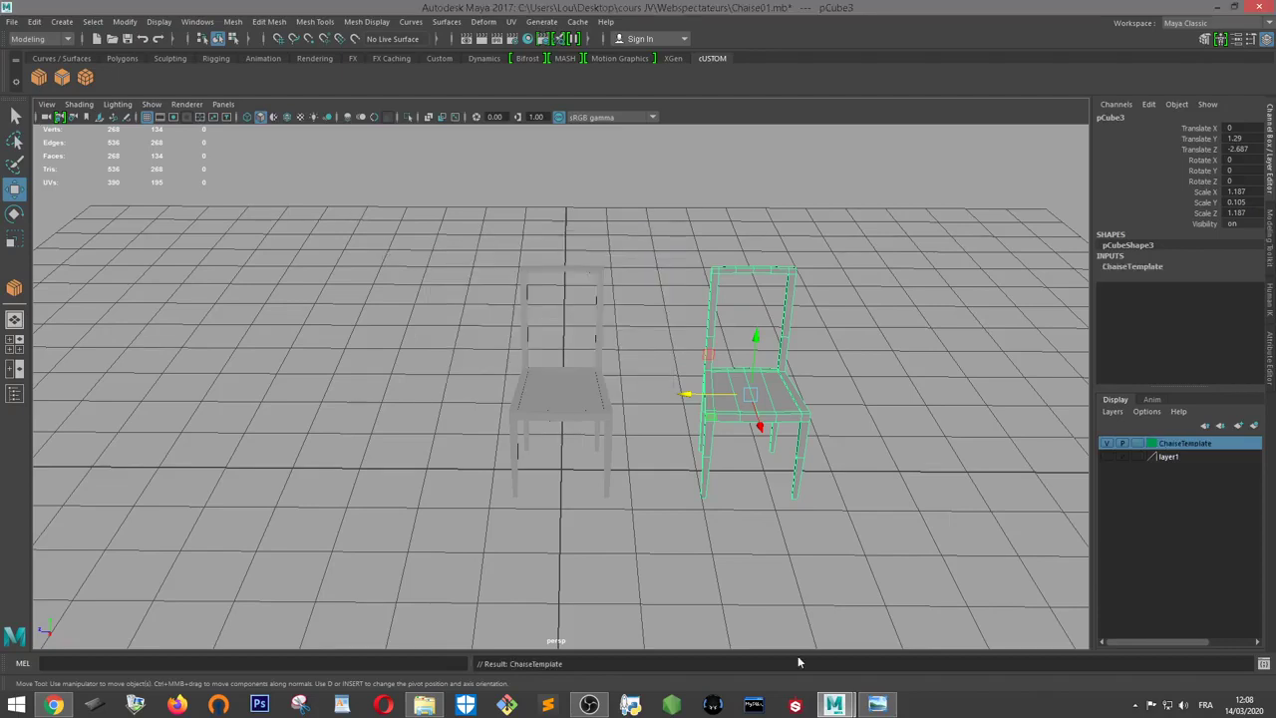
pyautogui.click(877, 704)
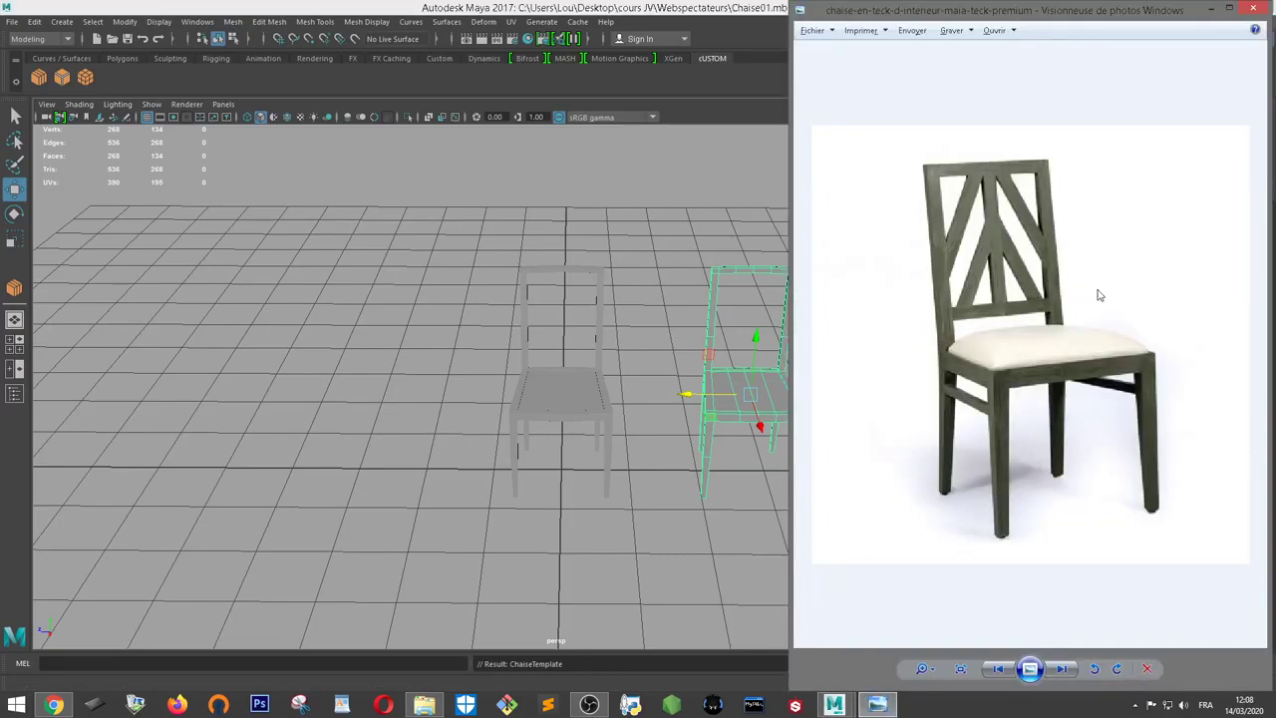
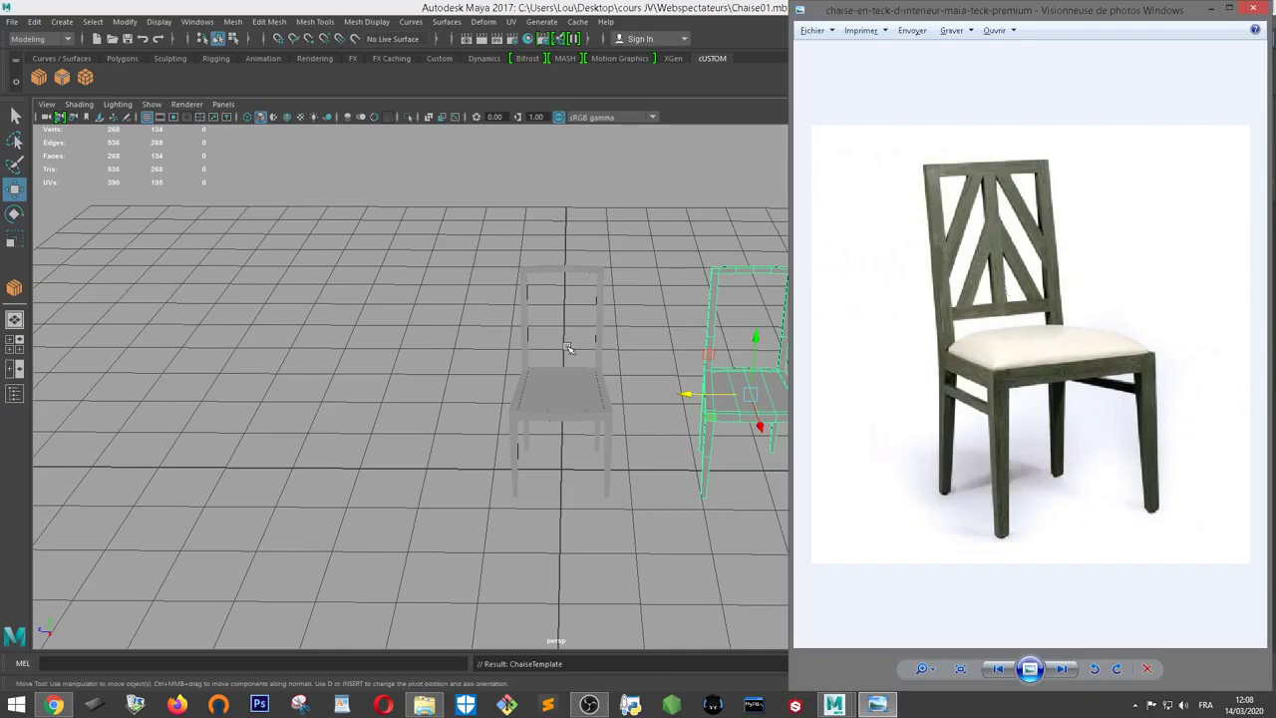
# Frame the chair pCube1's seat and backrest in front of the reference photo, with the Modeling Toolkit shown
pyautogui.click(583, 272)
pyautogui.scroll(3, 574, 252)
pyautogui.moveTo(574, 252)
pyautogui.keyDown('alt'); pyautogui.mouseDown()
pyautogui.moveTo(561, 407)
pyautogui.moveTo(576, 433)
pyautogui.mouseUp(); pyautogui.keyUp('alt')
pyautogui.scroll(2, 561, 419)
pyautogui.scroll(-2, 569, 428)
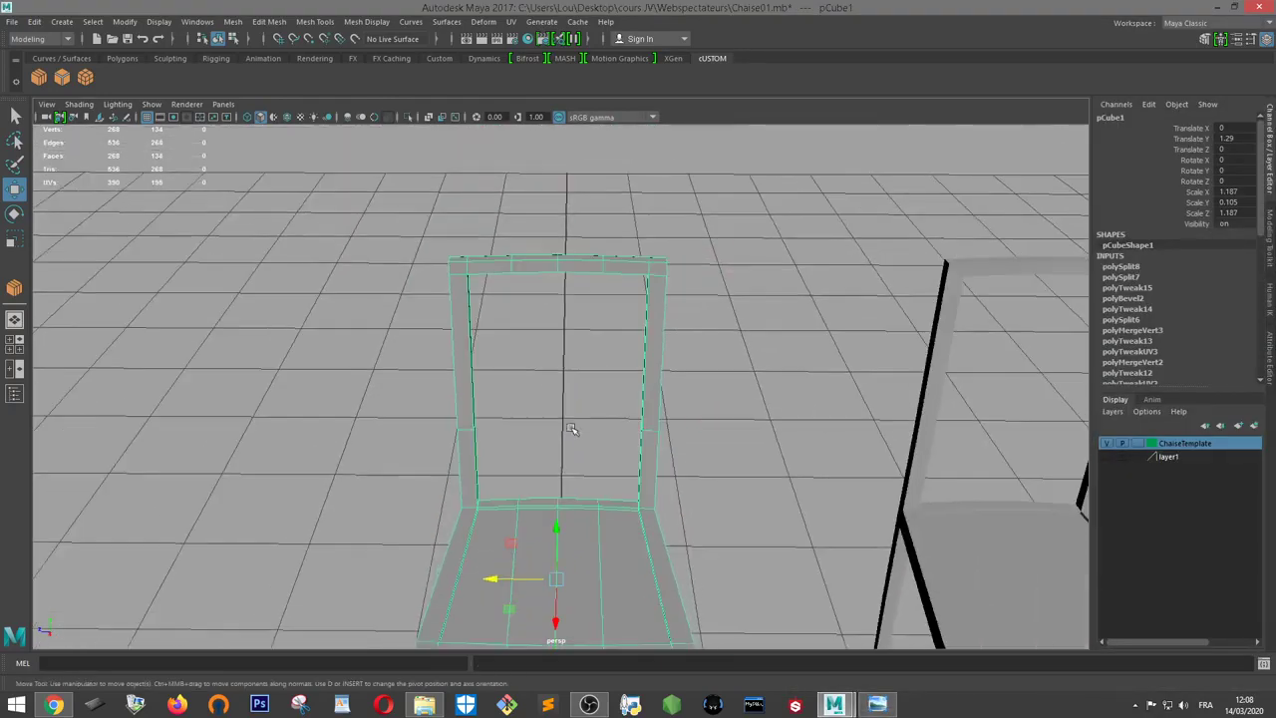
pyautogui.scroll(2, 549, 442)
pyautogui.scroll(2, 566, 307)
pyautogui.moveTo(566, 307)
pyautogui.keyDown('alt'); pyautogui.mouseDown()
pyautogui.moveTo(552, 370)
pyautogui.moveTo(457, 450)
pyautogui.mouseUp(); pyautogui.keyUp('alt')
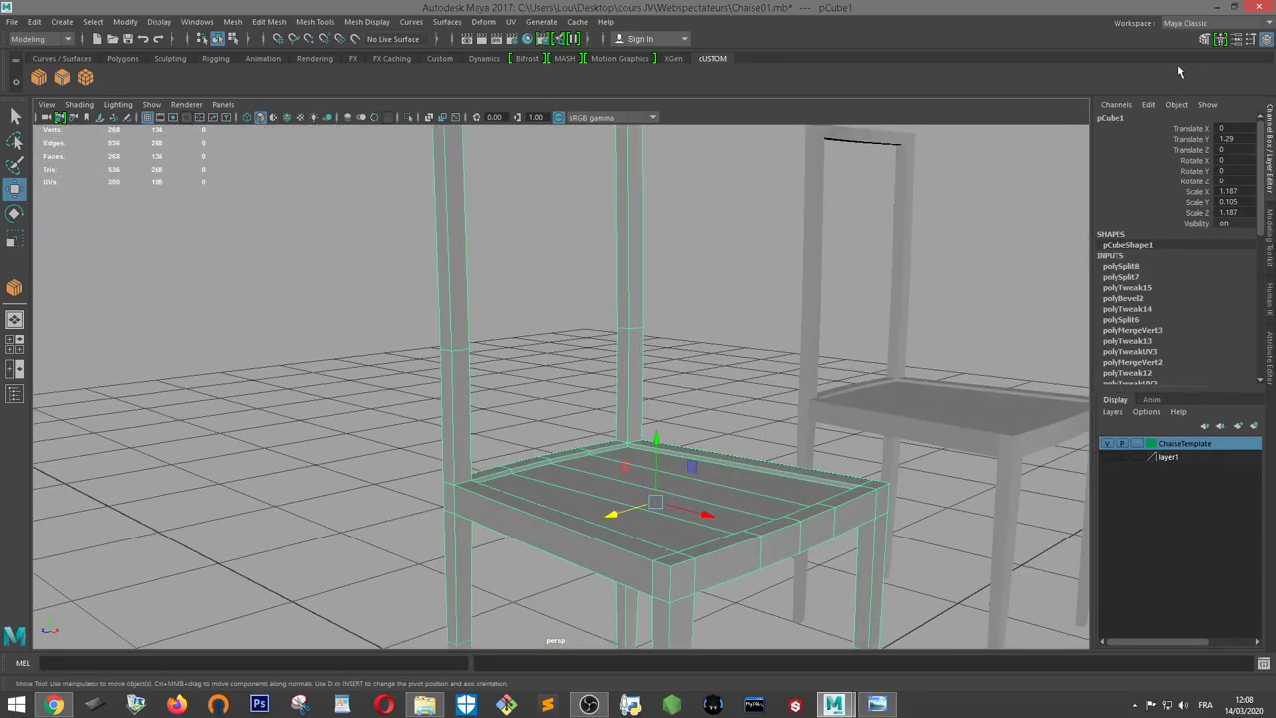
pyautogui.click(1204, 39)
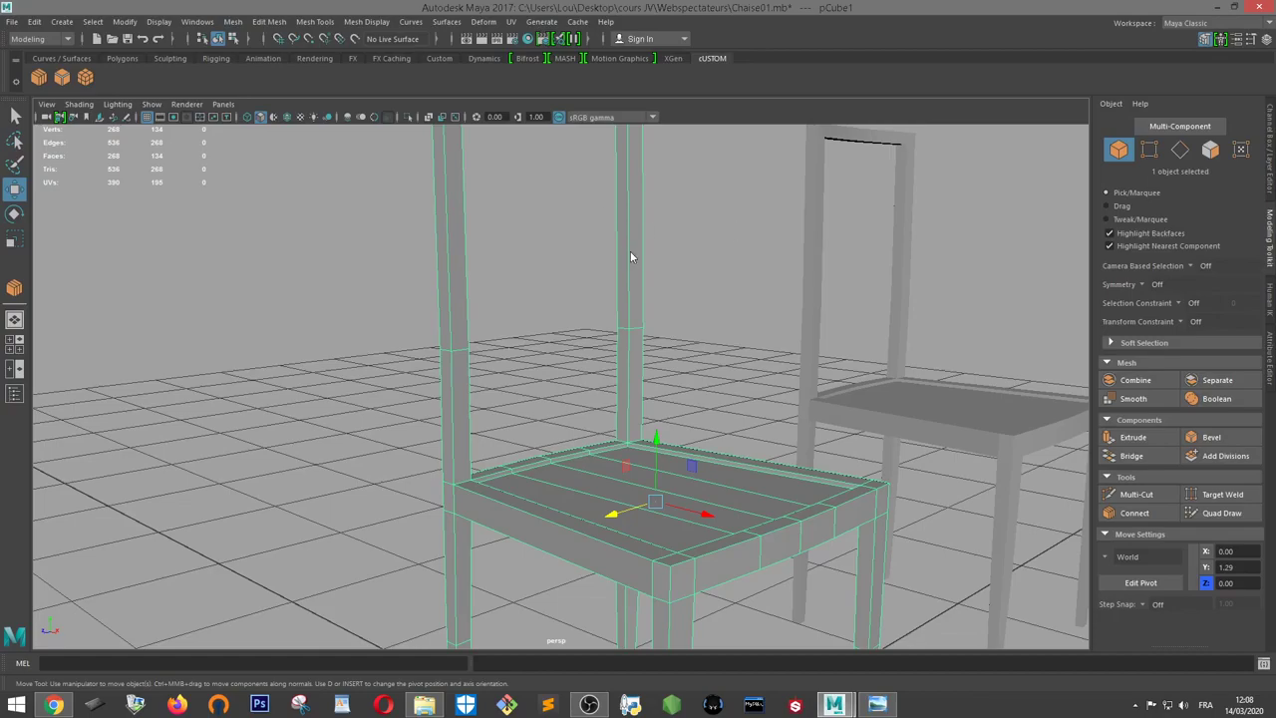
# In edge mode, connect the selected back-post edges with a new edge ring
pyautogui.press('F10')
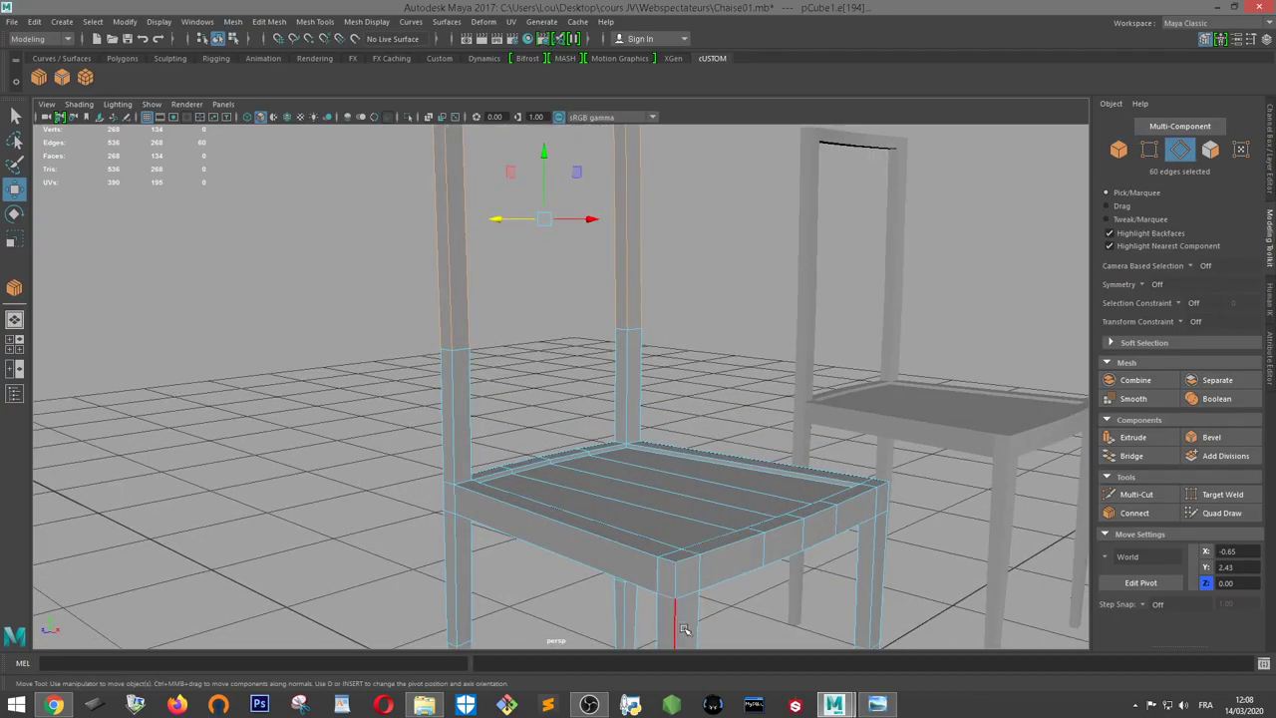
pyautogui.moveTo(692, 419)
pyautogui.keyDown('alt'); pyautogui.mouseDown()
pyautogui.moveTo(362, 381)
pyautogui.moveTo(792, 409)
pyautogui.mouseUp(); pyautogui.keyUp('alt')
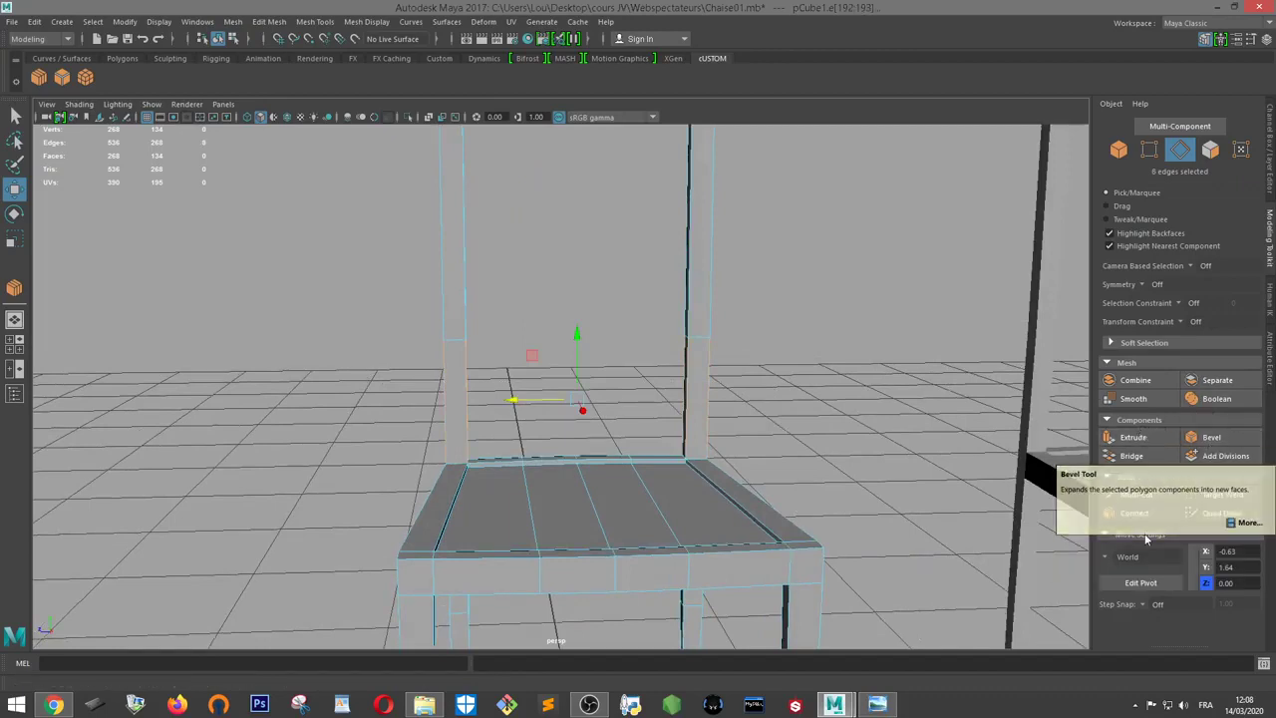
pyautogui.click(1135, 512)
pyautogui.scroll(2, 587, 354)
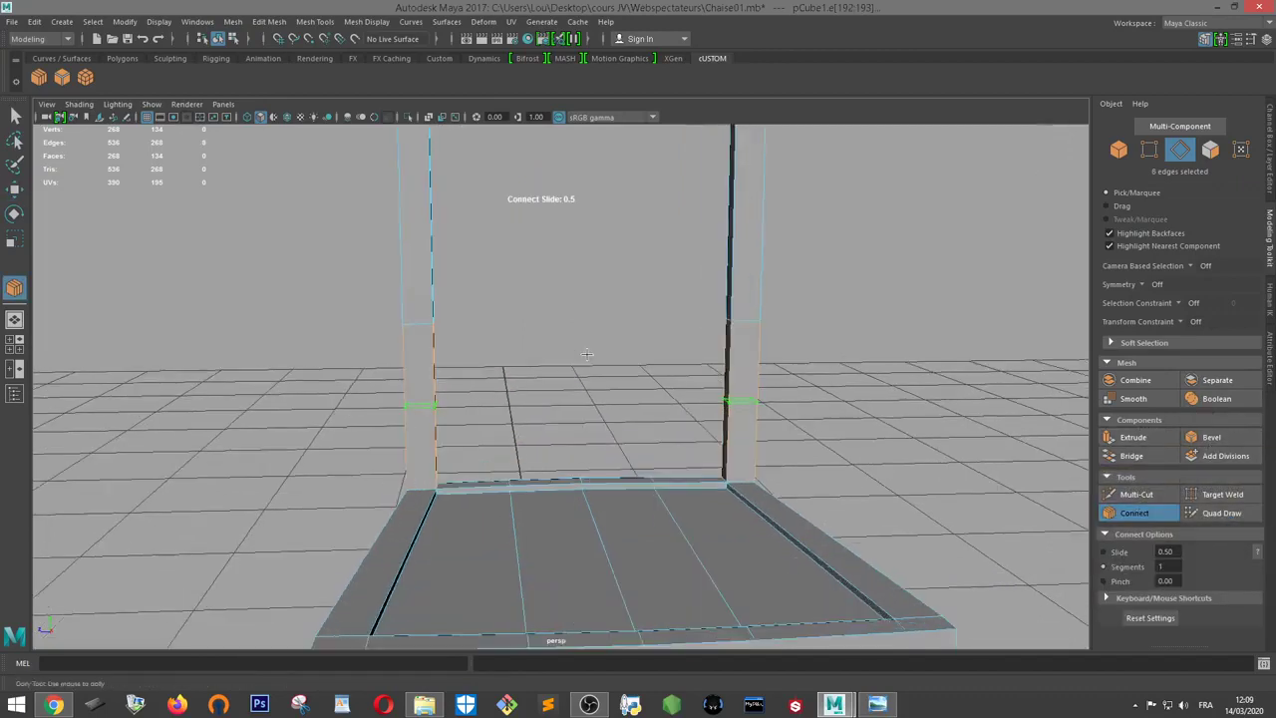
pyautogui.press('w')
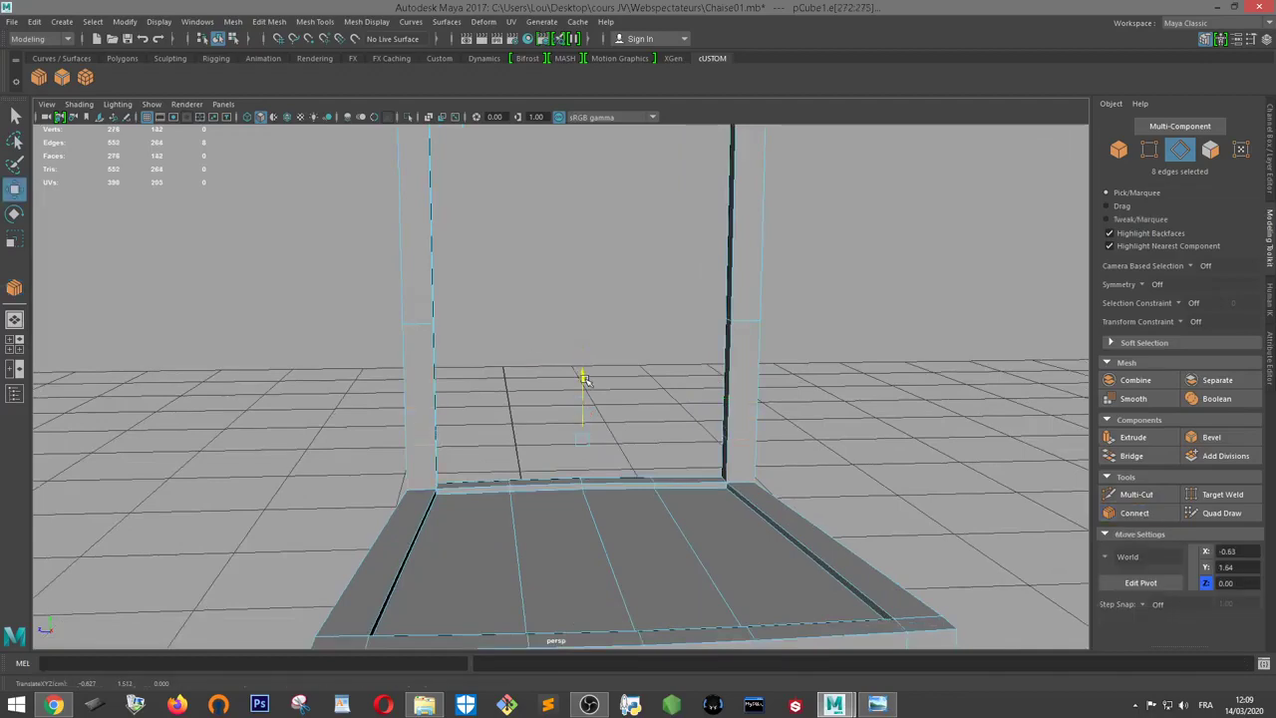
pyautogui.moveTo(584, 378); pyautogui.dragTo(584, 393)
# Raise the new edge ring slightly along Y and scale it a little
pyautogui.keyDown('alt'); pyautogui.moveTo(703, 392); pyautogui.dragTo(774, 373); pyautogui.keyUp('alt')
pyautogui.scroll(3, 574, 391)
pyautogui.keyDown('alt'); pyautogui.moveTo(692, 398); pyautogui.dragTo(678, 427); pyautogui.keyUp('alt')
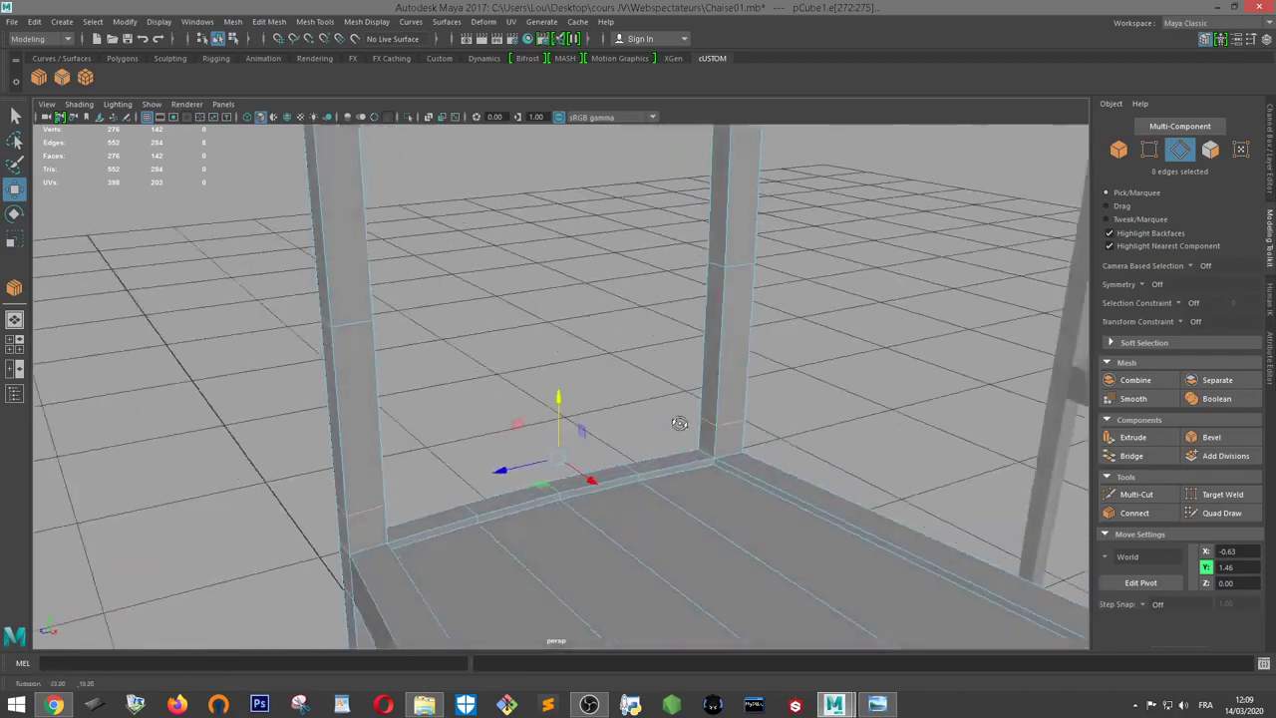
pyautogui.scroll(2, 661, 428)
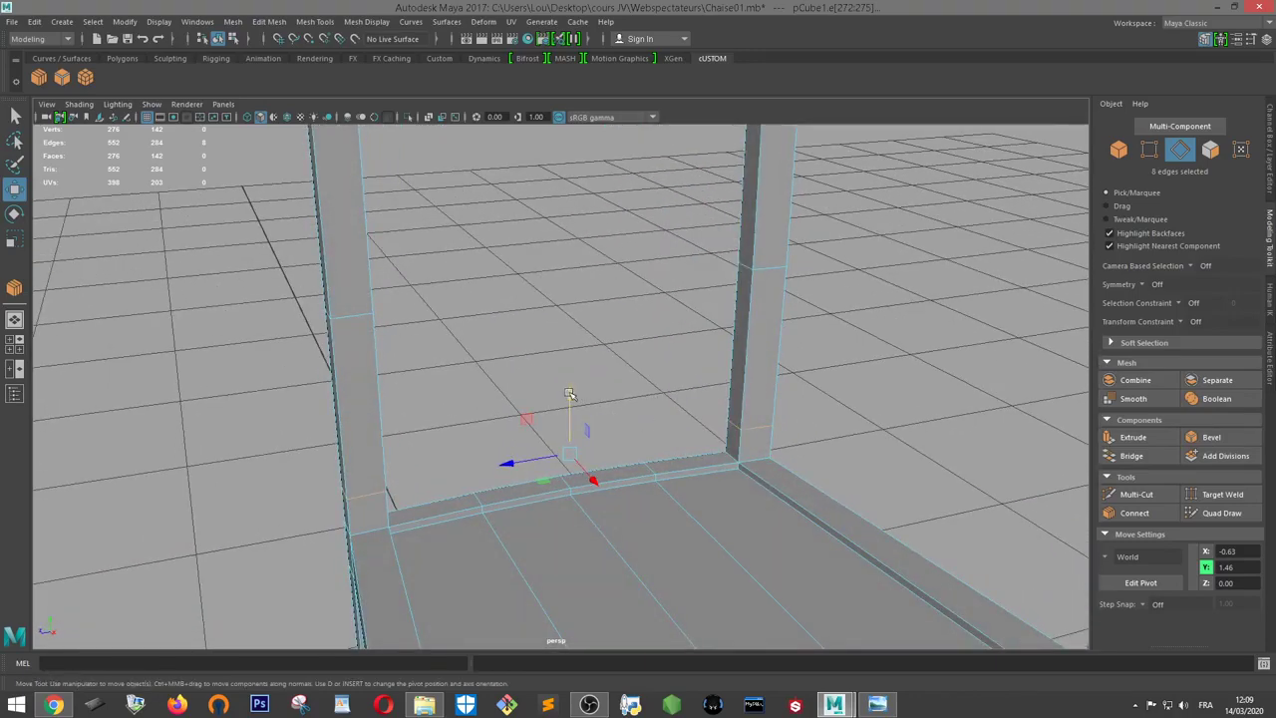
pyautogui.moveTo(569, 393); pyautogui.dragTo(568, 385)
pyautogui.keyDown('alt'); pyautogui.moveTo(649, 356); pyautogui.dragTo(717, 399); pyautogui.keyUp('alt')
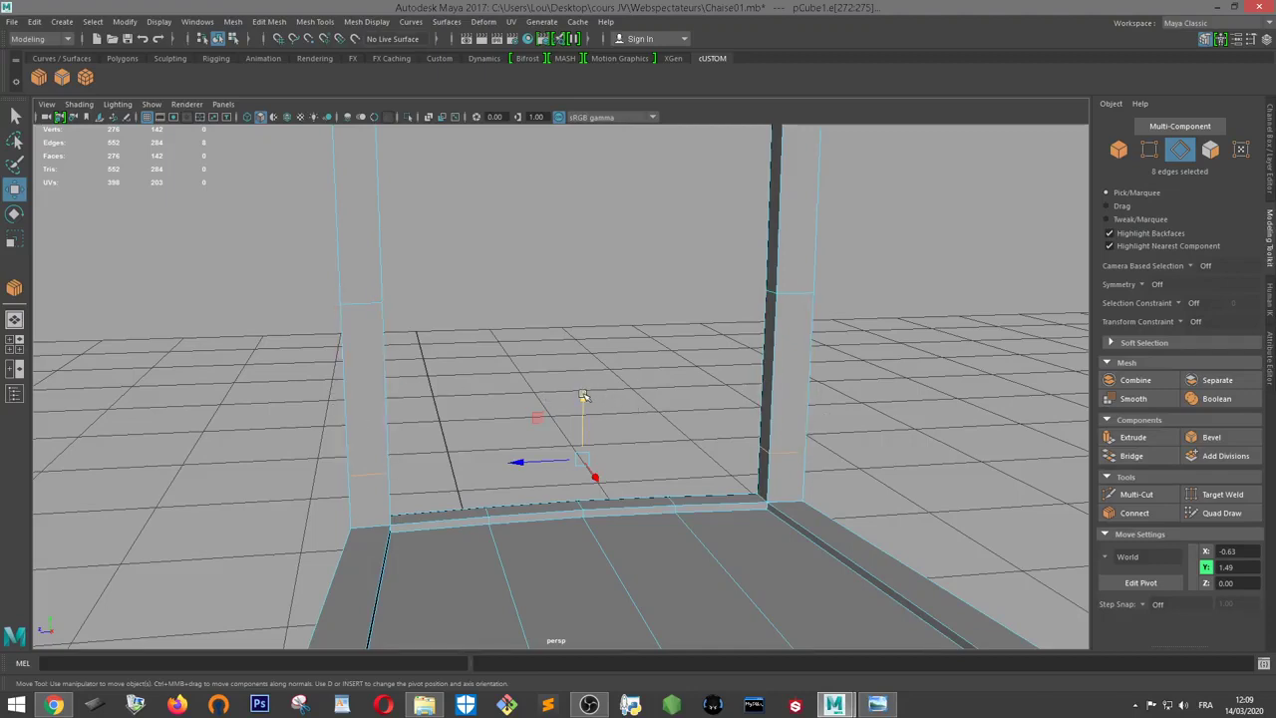
pyautogui.moveTo(583, 396)
pyautogui.mouseDown()
pyautogui.moveTo(560, 371)
pyautogui.moveTo(670, 369)
pyautogui.mouseUp()
pyautogui.press('r')
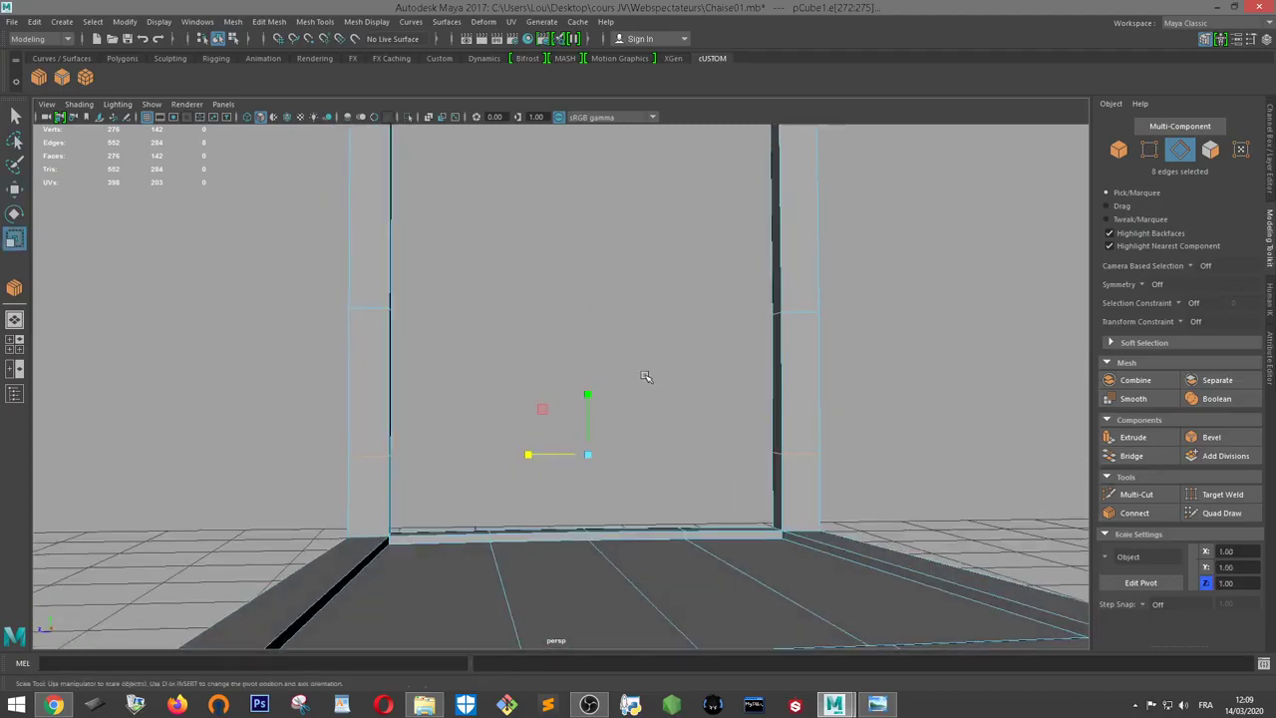
pyautogui.moveTo(526, 456); pyautogui.dragTo(526, 456)
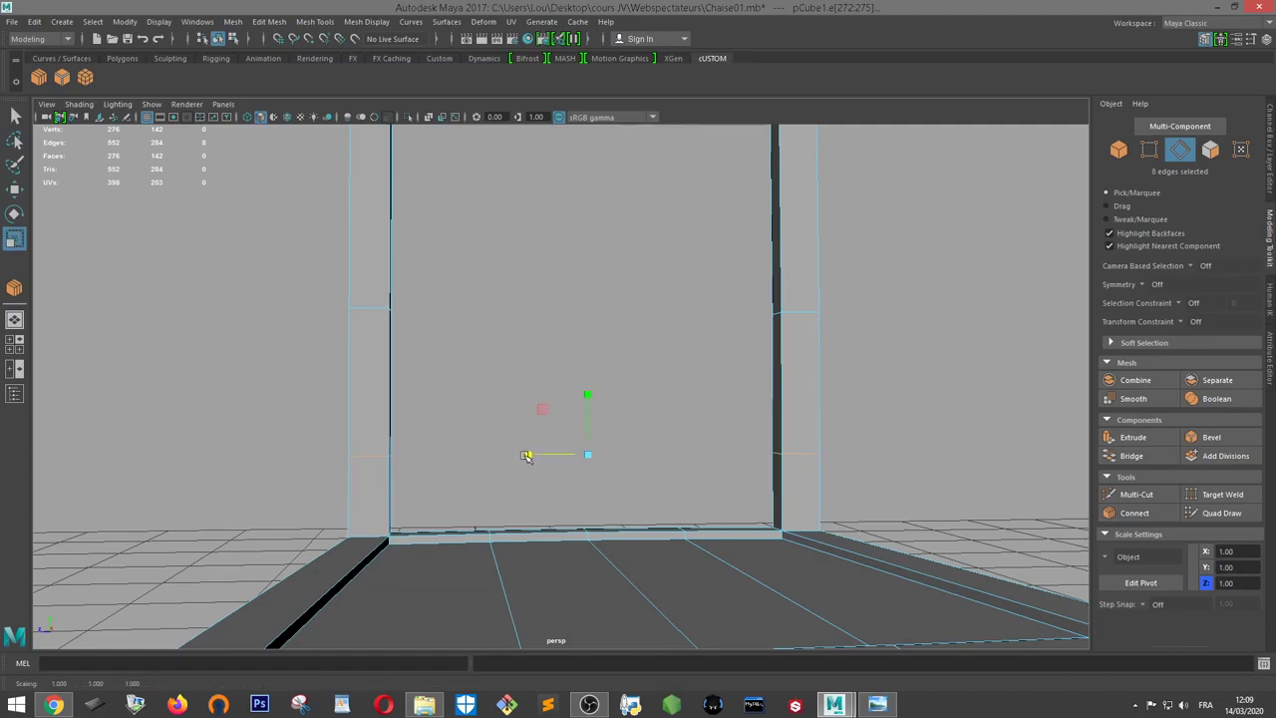
pyautogui.keyDown('alt'); pyautogui.moveTo(617, 412); pyautogui.dragTo(534, 470); pyautogui.keyUp('alt')
pyautogui.press('w')
pyautogui.scroll(2, 558, 459)
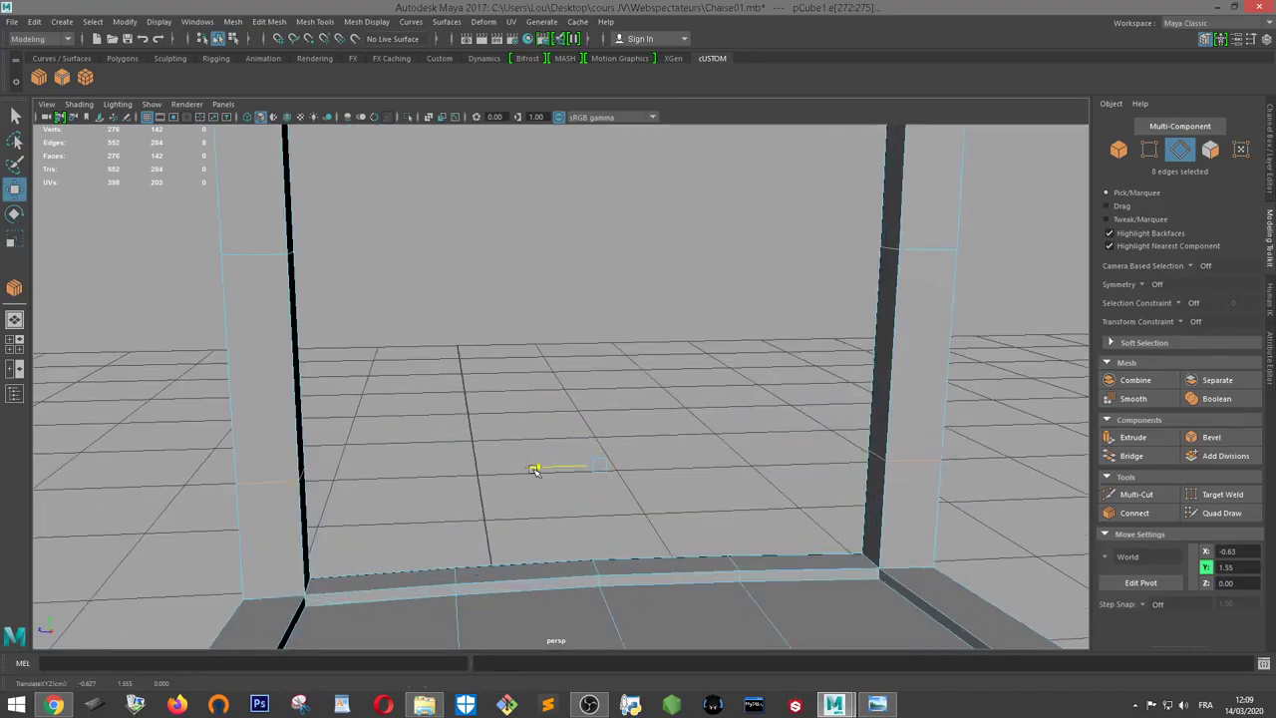
pyautogui.scroll(-3, 538, 466)
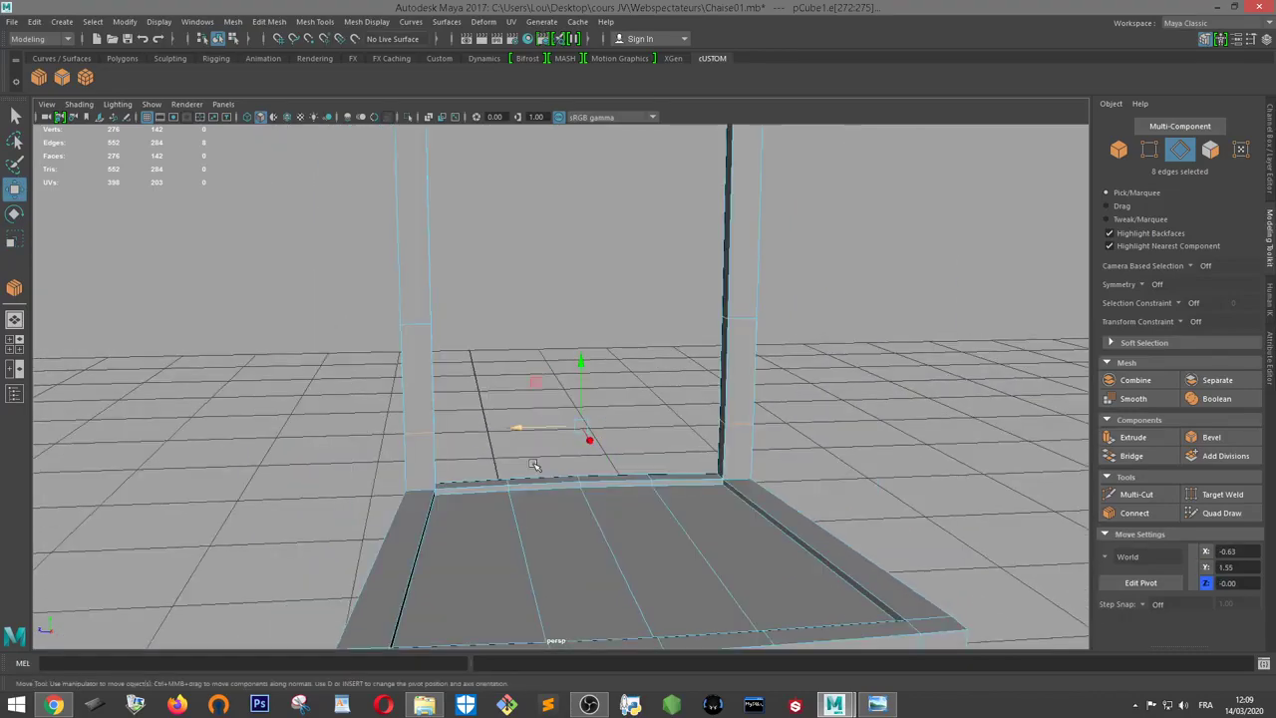
# Bevel the new ring edges with a fraction of 0.2
pyautogui.click(1209, 437)
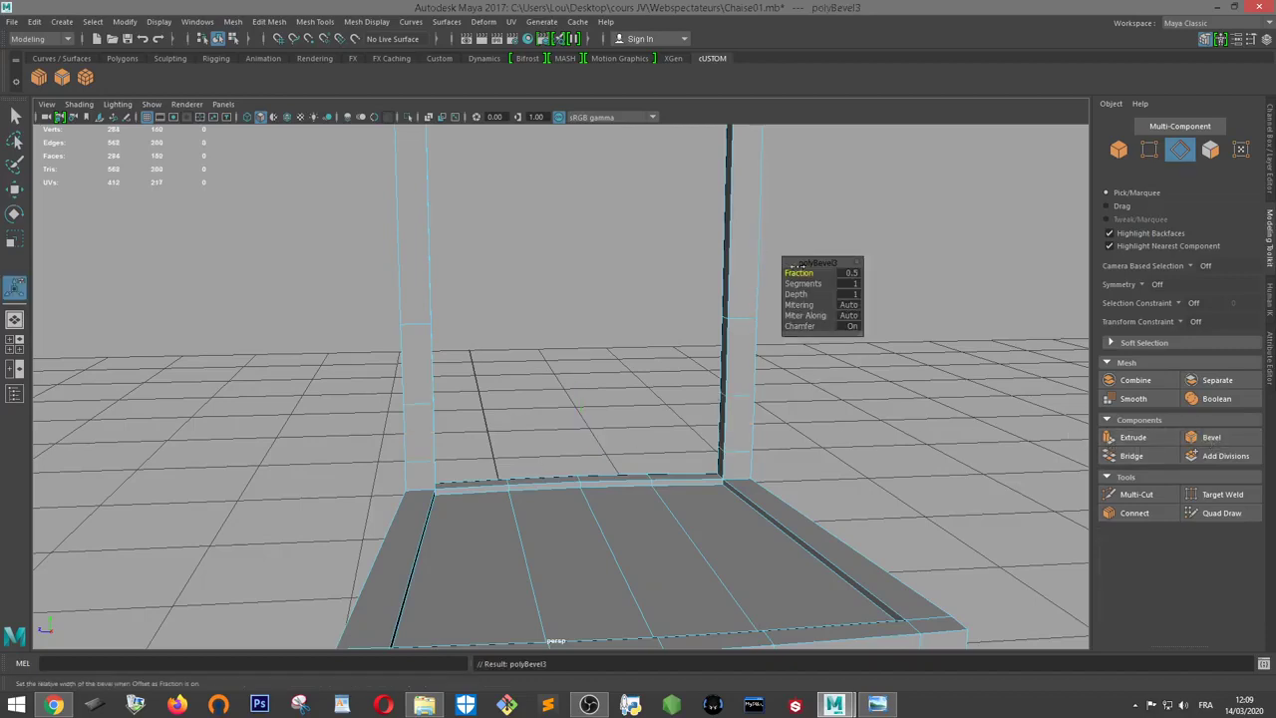
pyautogui.moveTo(810, 273); pyautogui.dragTo(746, 385)
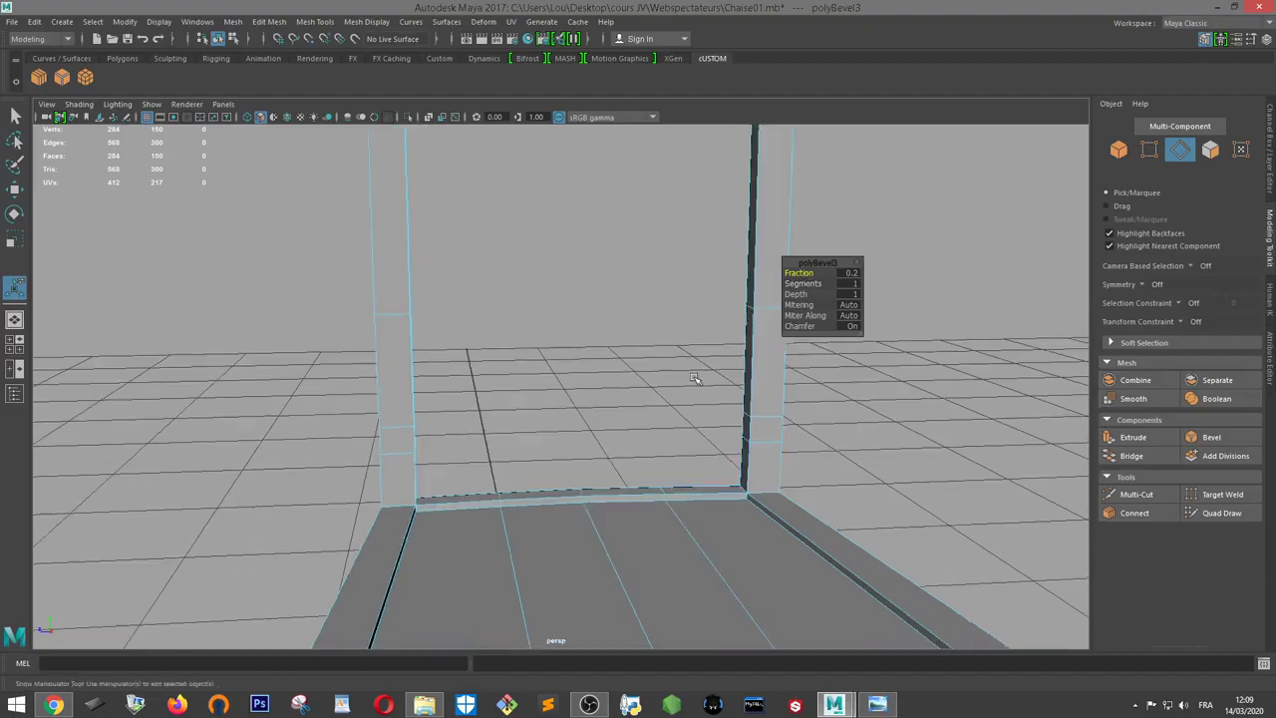
pyautogui.scroll(2, 745, 384)
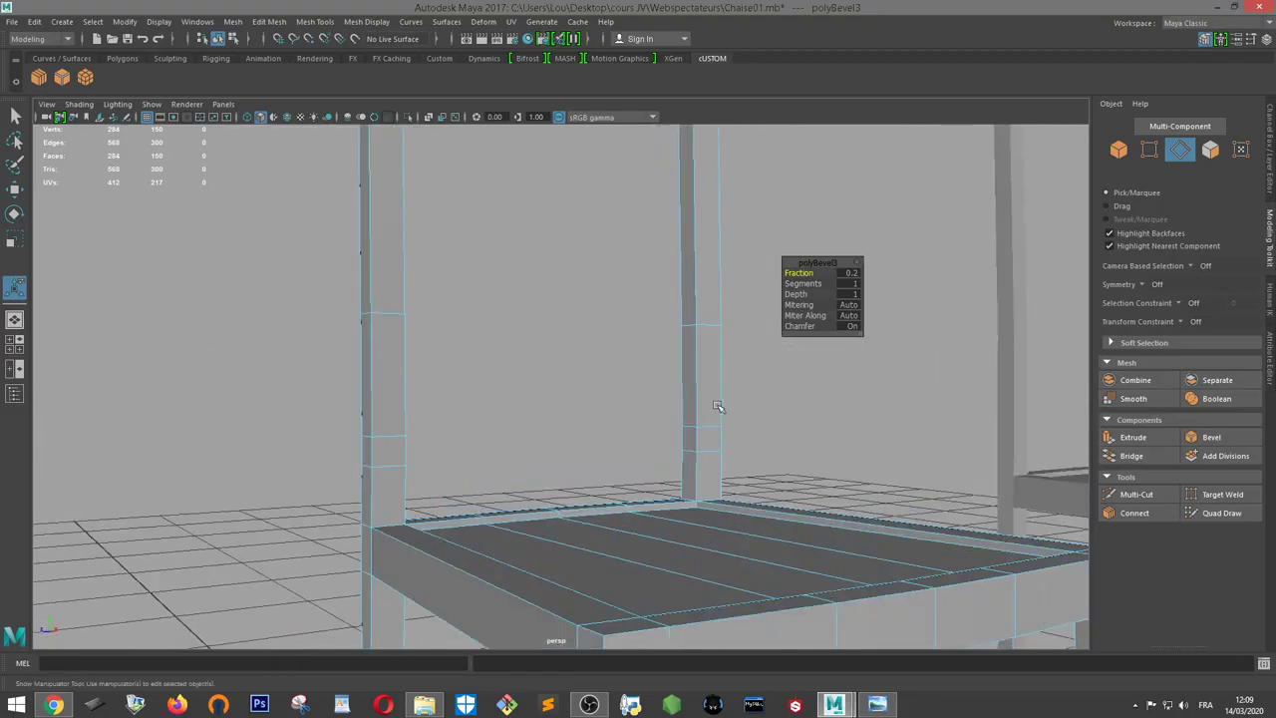
pyautogui.moveTo(708, 329); pyautogui.dragTo(708, 404, button='right')
# Extrude a face of the chair post outward into a rail
pyautogui.click(692, 438)
pyautogui.press('f')
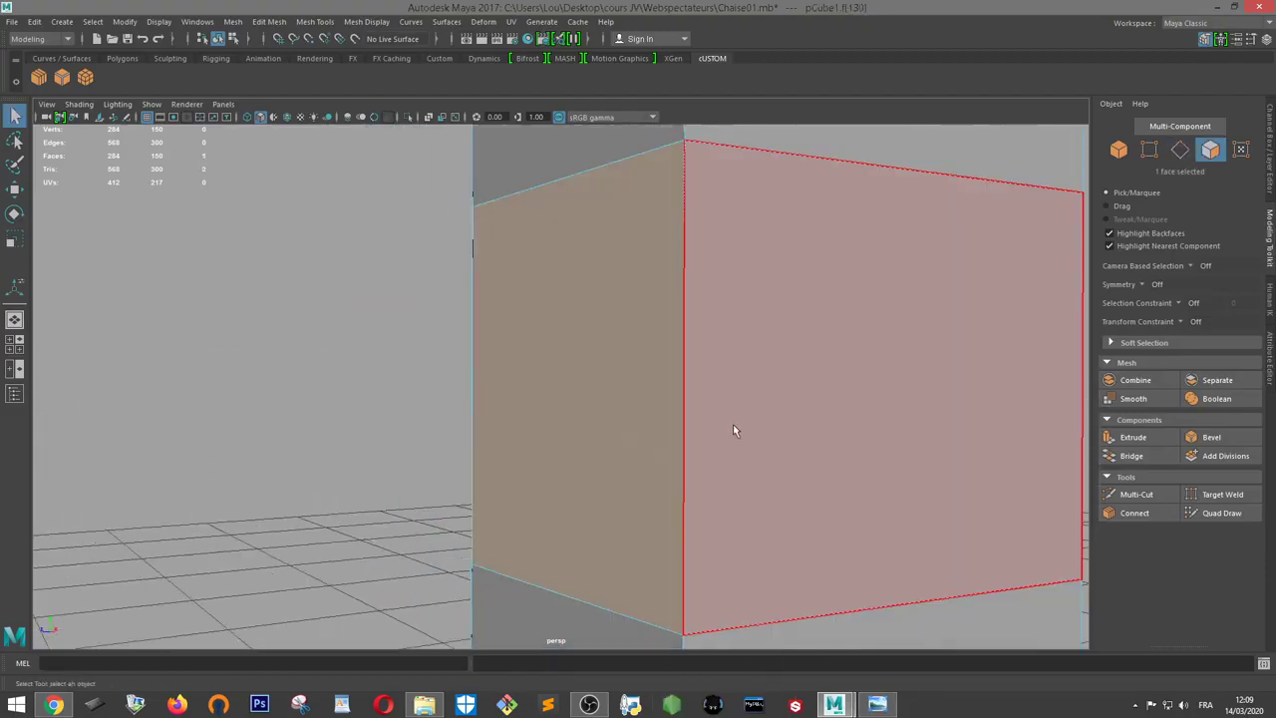
pyautogui.scroll(-4, 735, 429)
pyautogui.moveTo(738, 409)
pyautogui.keyDown('alt'); pyautogui.mouseDown()
pyautogui.moveTo(764, 401)
pyautogui.moveTo(521, 362)
pyautogui.moveTo(490, 379)
pyautogui.moveTo(641, 406)
pyautogui.mouseUp(); pyautogui.keyUp('alt')
pyautogui.scroll(-2, 640, 406)
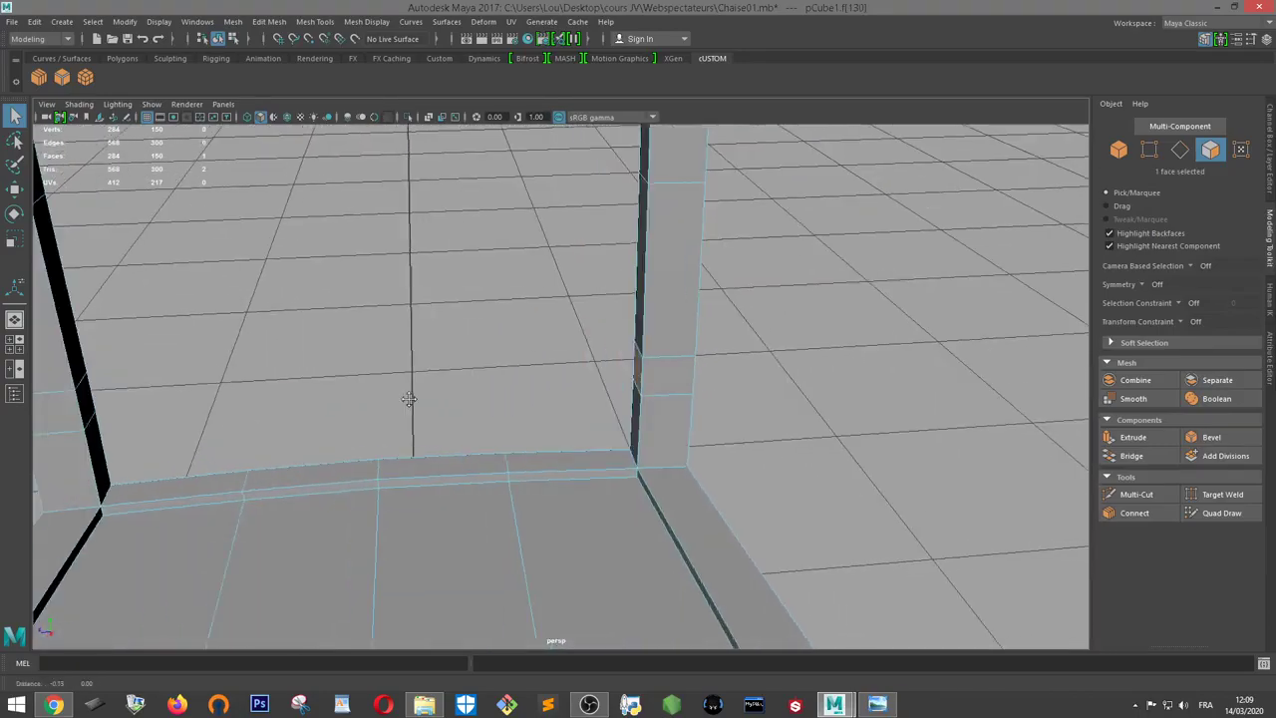
pyautogui.scroll(-4, 581, 411)
pyautogui.scroll(-3, 598, 406)
pyautogui.scroll(4, 621, 401)
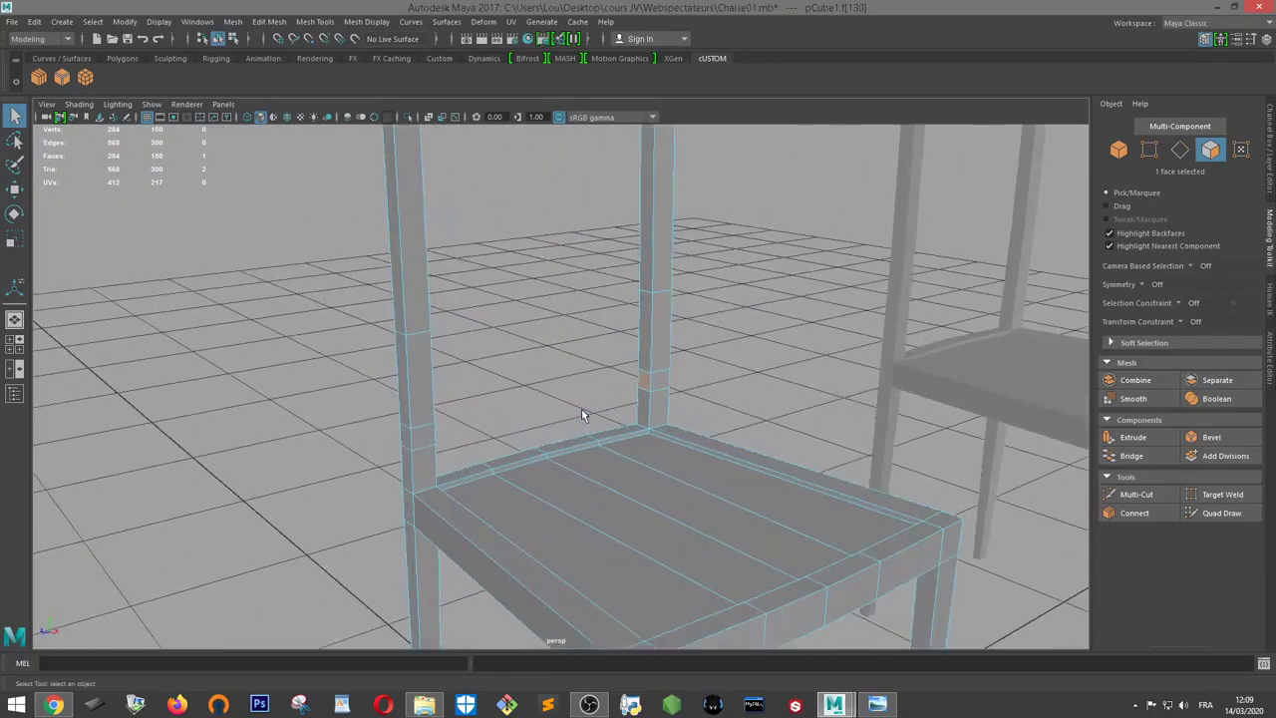
pyautogui.scroll(4, 581, 413)
pyautogui.moveTo(729, 422)
pyautogui.keyDown('alt'); pyautogui.mouseDown()
pyautogui.moveTo(632, 436)
pyautogui.moveTo(757, 404)
pyautogui.mouseUp(); pyautogui.keyUp('alt')
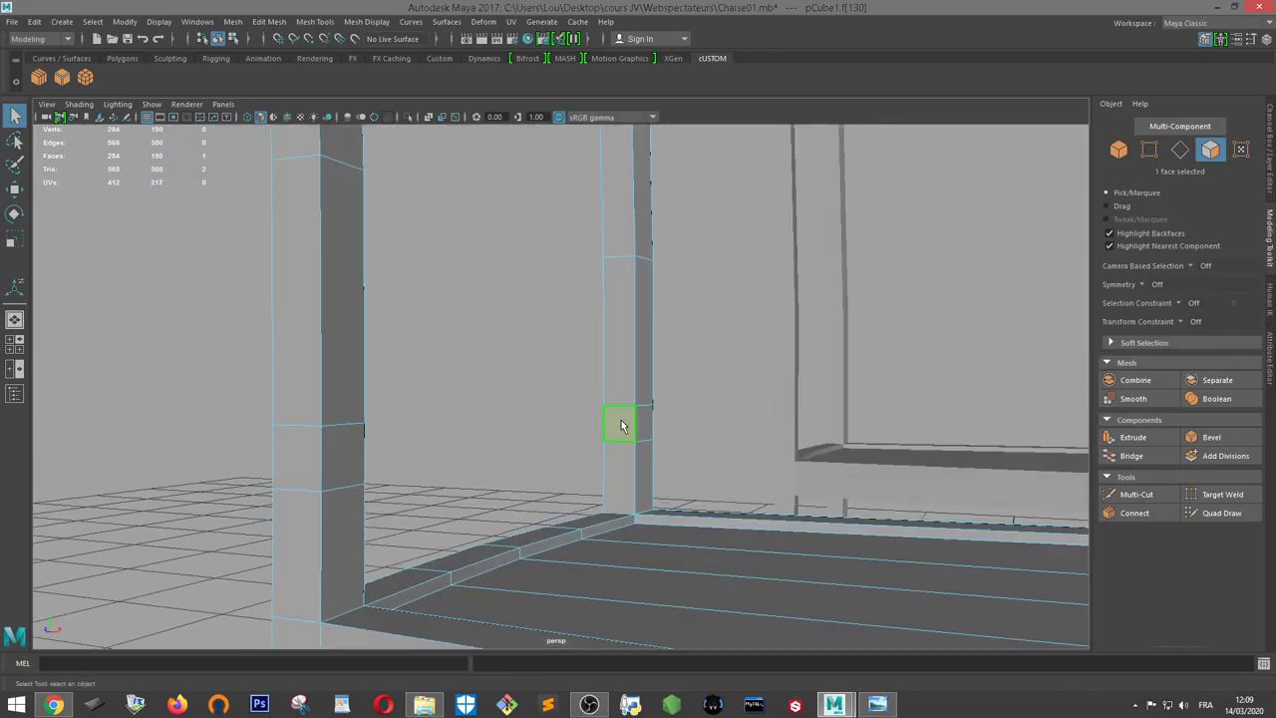
pyautogui.click(1132, 437)
pyautogui.moveTo(811, 442)
pyautogui.keyDown('alt'); pyautogui.mouseDown()
pyautogui.moveTo(799, 454)
pyautogui.moveTo(336, 348)
pyautogui.moveTo(687, 388)
pyautogui.moveTo(774, 368)
pyautogui.moveTo(621, 336)
pyautogui.mouseUp(); pyautogui.keyUp('alt')
pyautogui.press('w')
# Delete the two faces where the rail meets the neighbouring post
pyautogui.keyDown('shift'); pyautogui.click(598, 334); pyautogui.keyUp('shift')
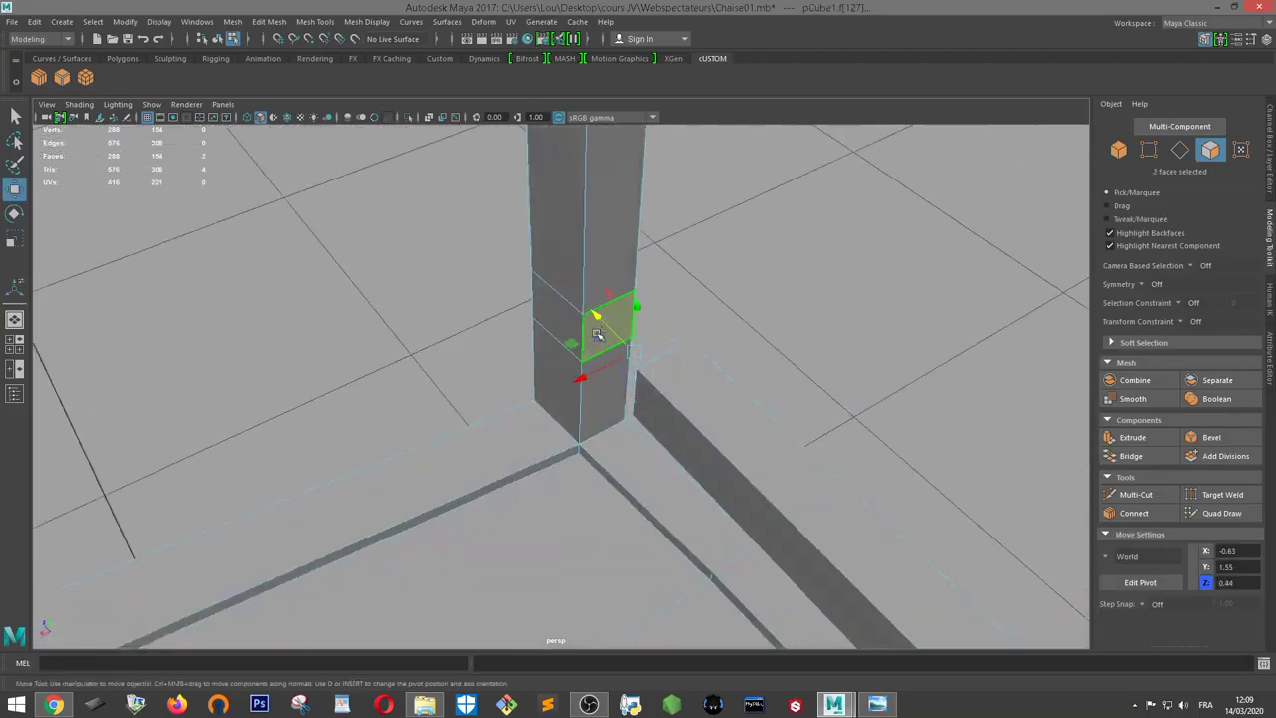
pyautogui.press('Delete')
pyautogui.scroll(3, 795, 329)
pyautogui.scroll(-3, 795, 334)
pyautogui.keyDown('alt'); pyautogui.moveTo(749, 318); pyautogui.dragTo(818, 310); pyautogui.keyUp('alt')
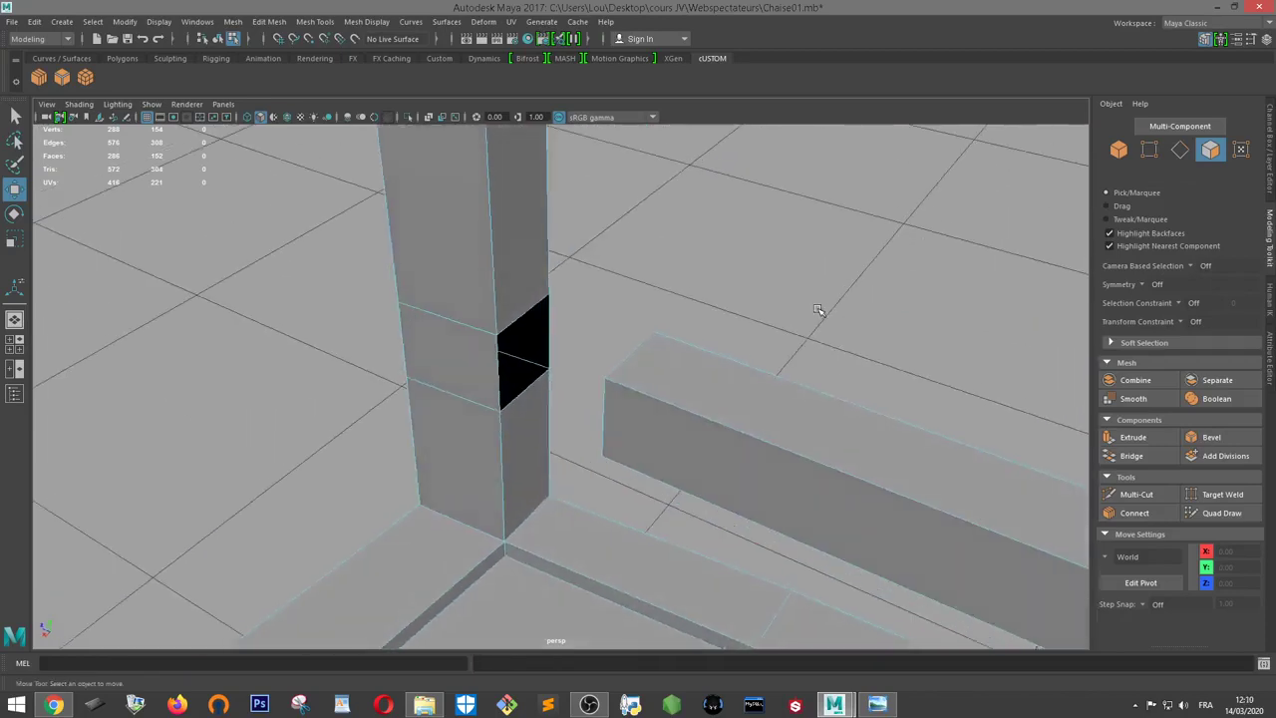
# Target-weld the rail's three end vertices onto the post, then return to object selection
pyautogui.moveTo(698, 354); pyautogui.dragTo(728, 291, button='right')
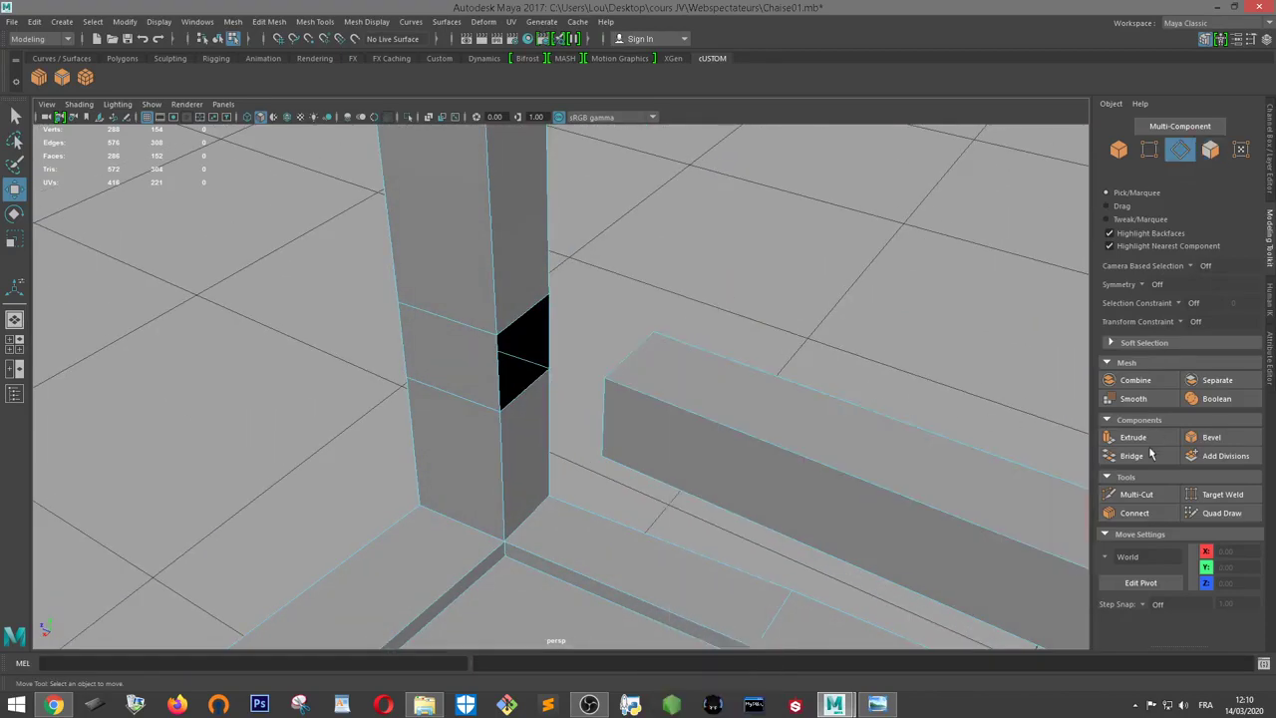
pyautogui.click(1217, 496)
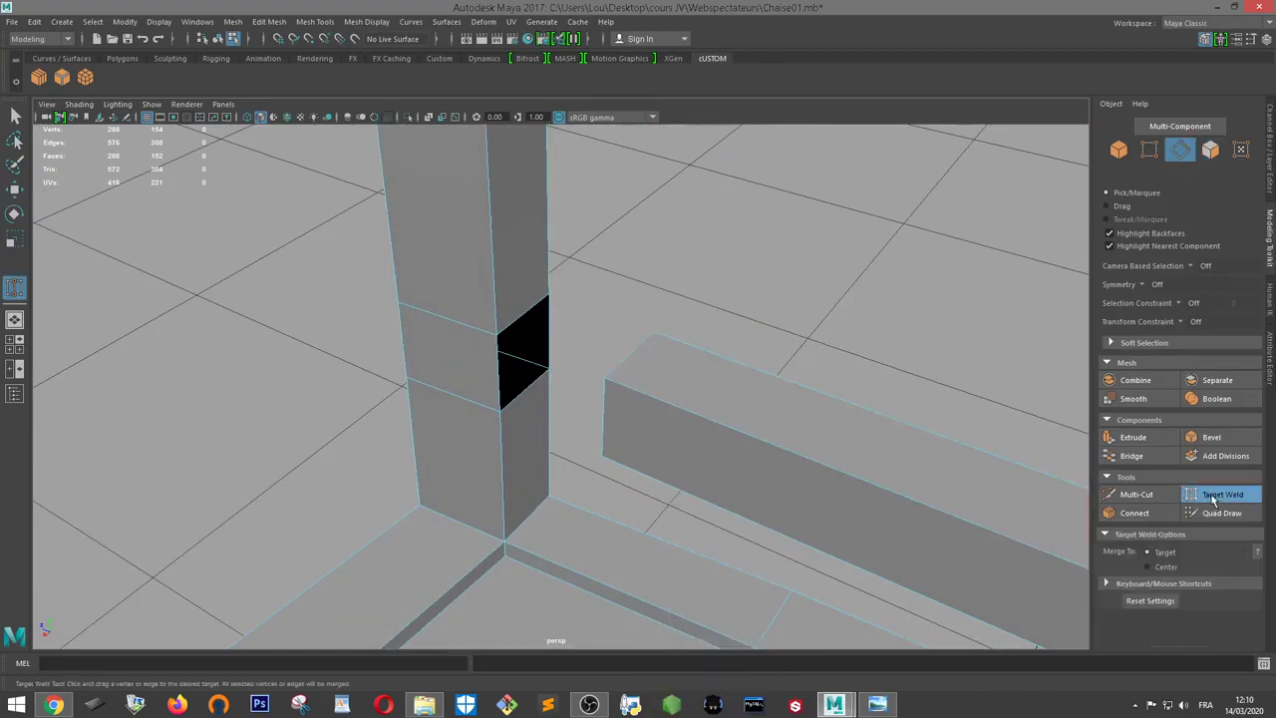
pyautogui.moveTo(603, 416); pyautogui.dragTo(483, 365)
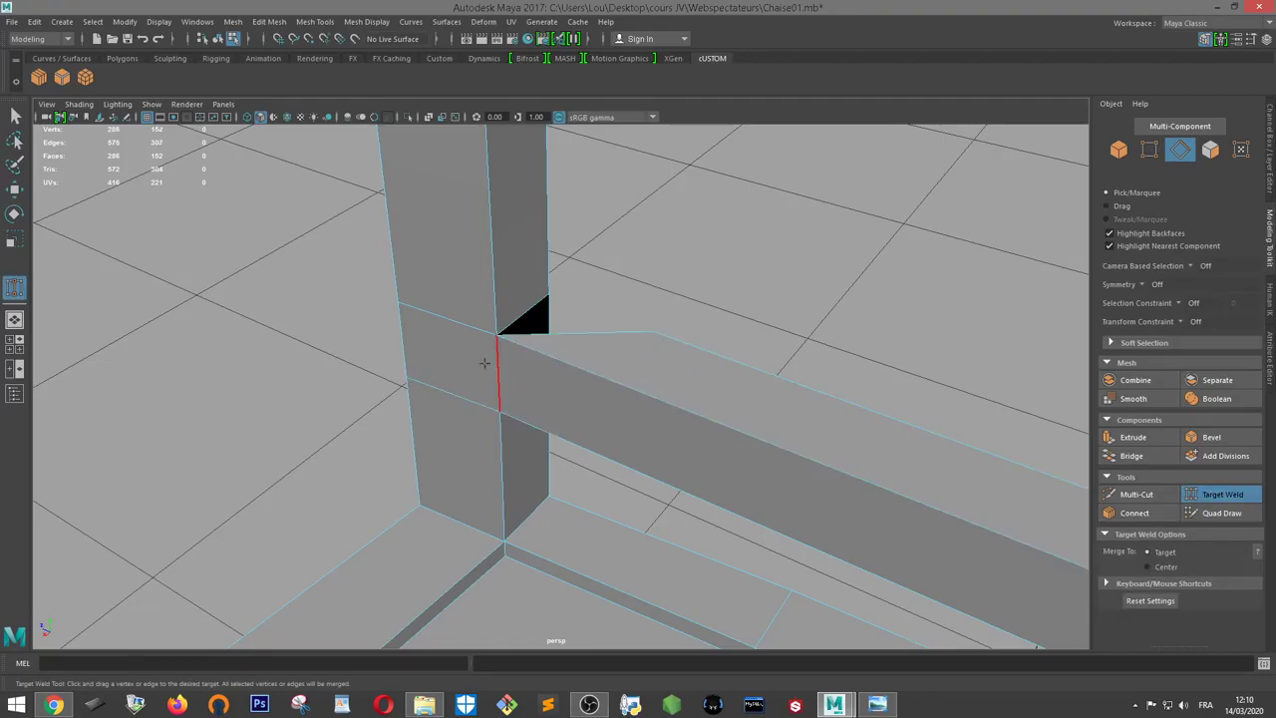
pyautogui.moveTo(576, 332); pyautogui.dragTo(522, 302)
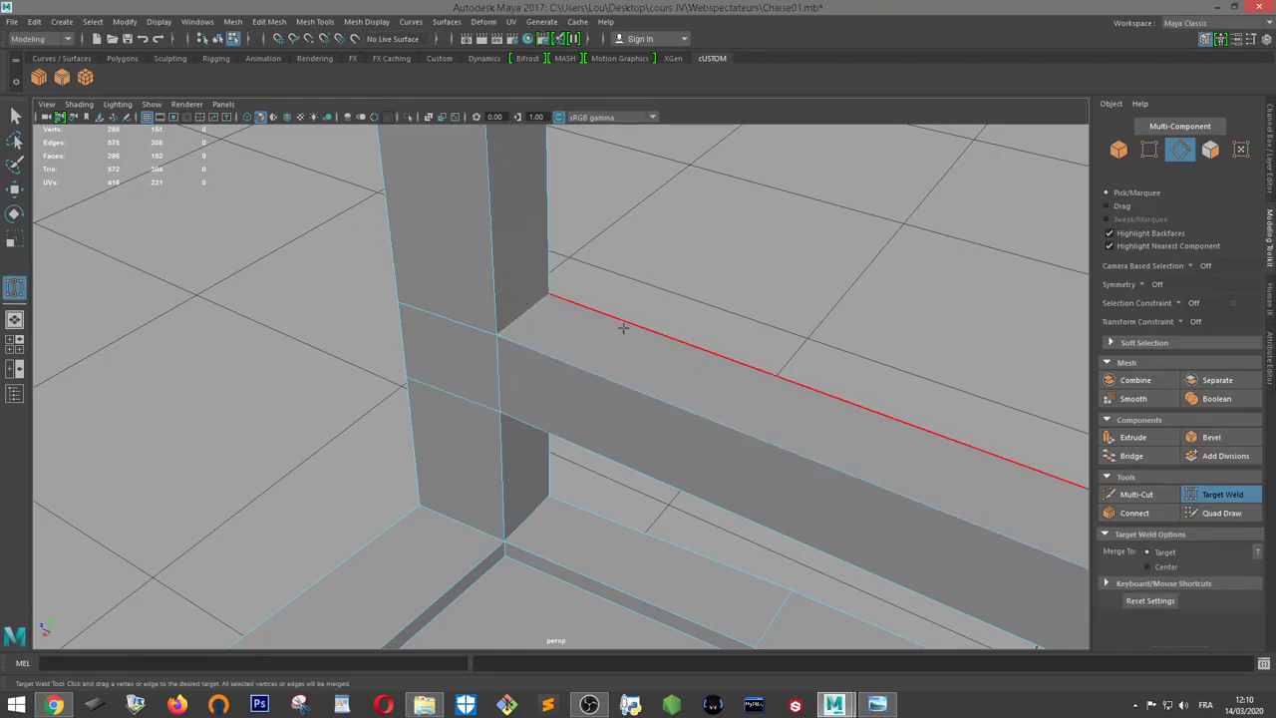
pyautogui.moveTo(620, 322)
pyautogui.keyDown('alt'); pyautogui.mouseDown()
pyautogui.moveTo(594, 305)
pyautogui.moveTo(738, 328)
pyautogui.moveTo(583, 369)
pyautogui.moveTo(425, 362)
pyautogui.mouseUp(); pyautogui.keyUp('alt')
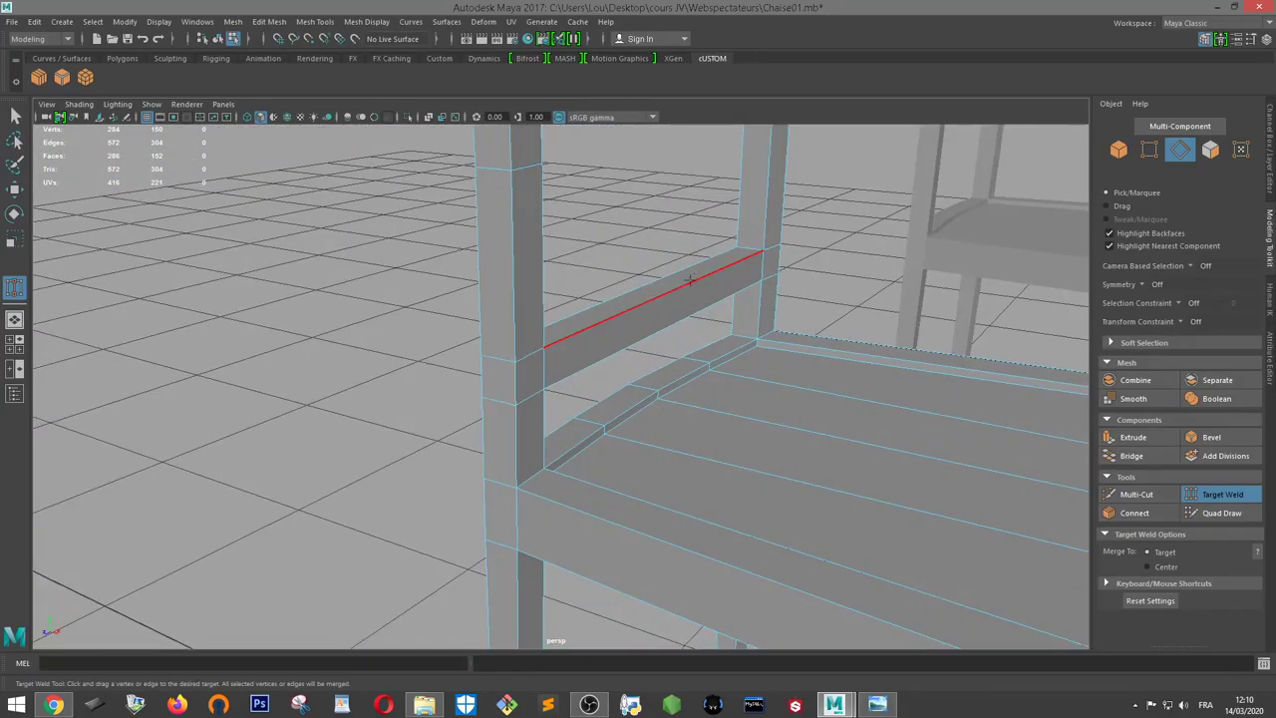
pyautogui.moveTo(701, 278); pyautogui.dragTo(731, 261, button='right')
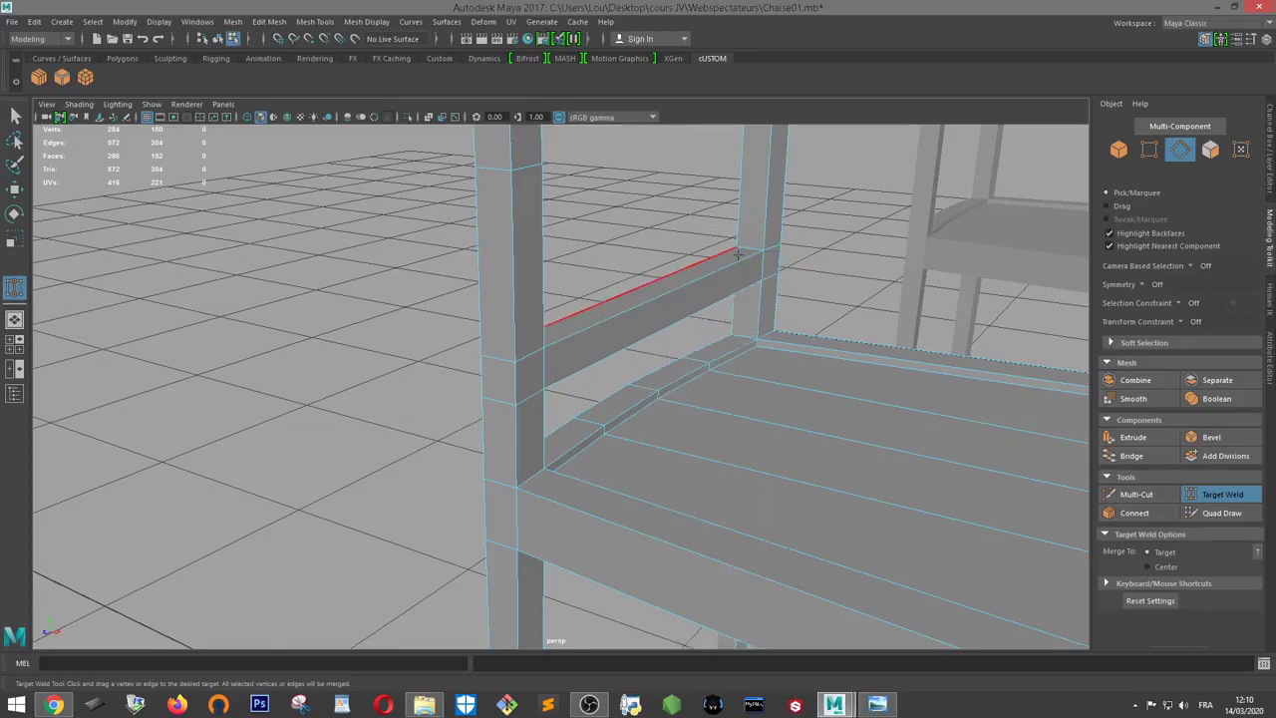
pyautogui.keyDown('alt'); pyautogui.moveTo(711, 258); pyautogui.dragTo(687, 257); pyautogui.keyUp('alt')
# Select the four edges of the chair back's lower rail
pyautogui.press('w')
pyautogui.moveTo(770, 384); pyautogui.dragTo(770, 384)
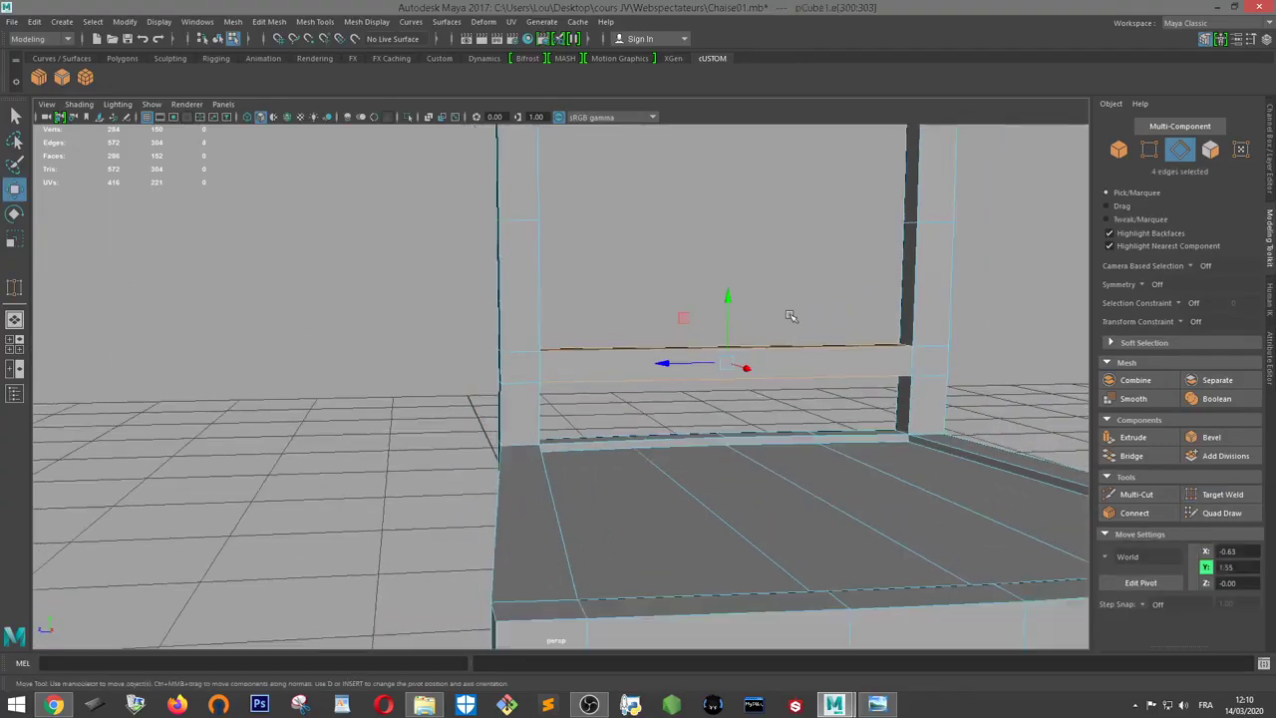
pyautogui.scroll(-5, 778, 309)
pyautogui.moveTo(763, 289)
pyautogui.keyDown('alt'); pyautogui.mouseDown()
pyautogui.moveTo(708, 359)
pyautogui.moveTo(688, 356)
pyautogui.mouseUp(); pyautogui.keyUp('alt')
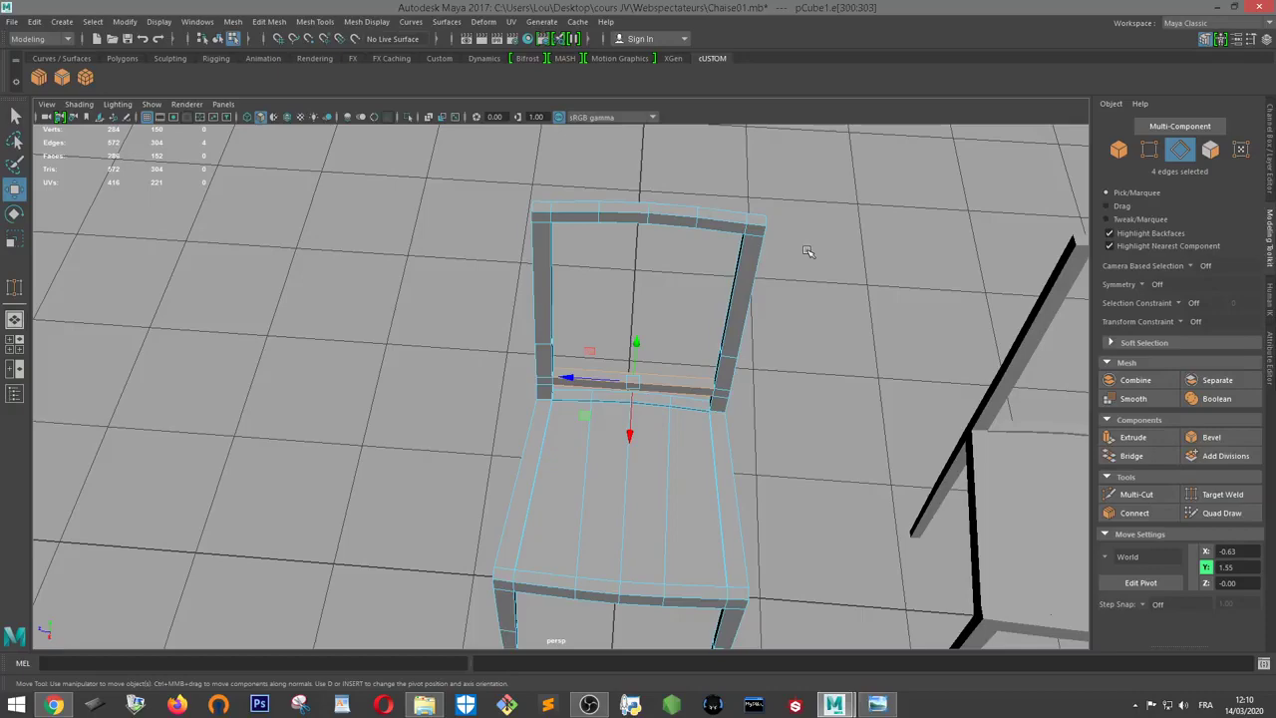
pyautogui.scroll(5, 720, 276)
pyautogui.scroll(-4, 624, 358)
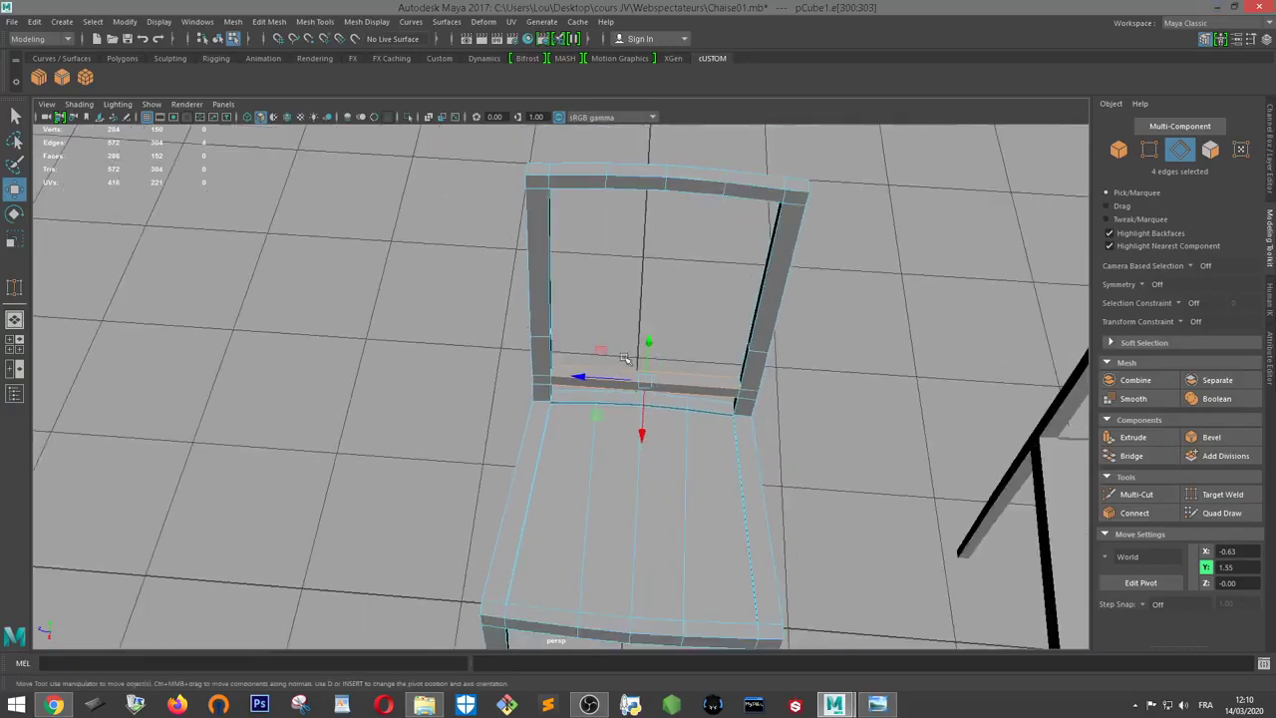
pyautogui.scroll(4, 1012, 395)
pyautogui.moveTo(859, 322)
pyautogui.keyDown('alt'); pyautogui.mouseDown()
pyautogui.moveTo(595, 297)
pyautogui.moveTo(983, 342)
pyautogui.moveTo(891, 342)
pyautogui.mouseUp(); pyautogui.keyUp('alt')
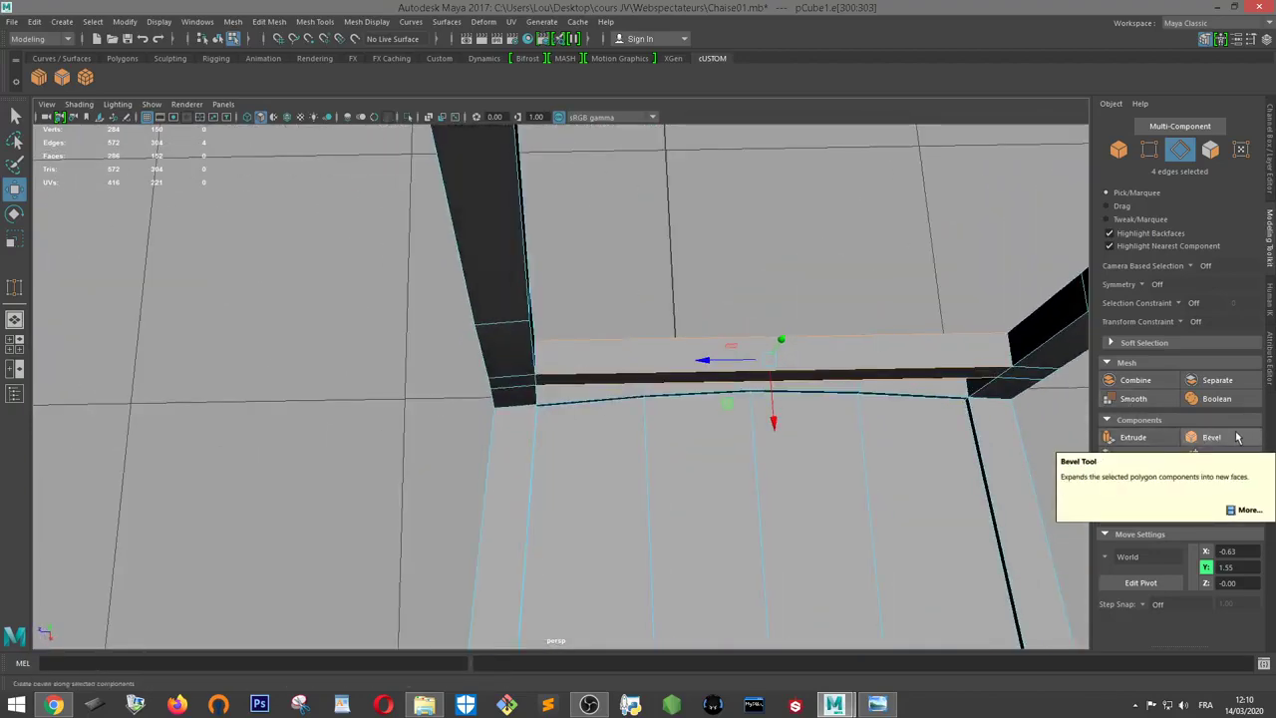
# Insert 2 connecting edge segments across the selected rail edges
pyautogui.click(1134, 512)
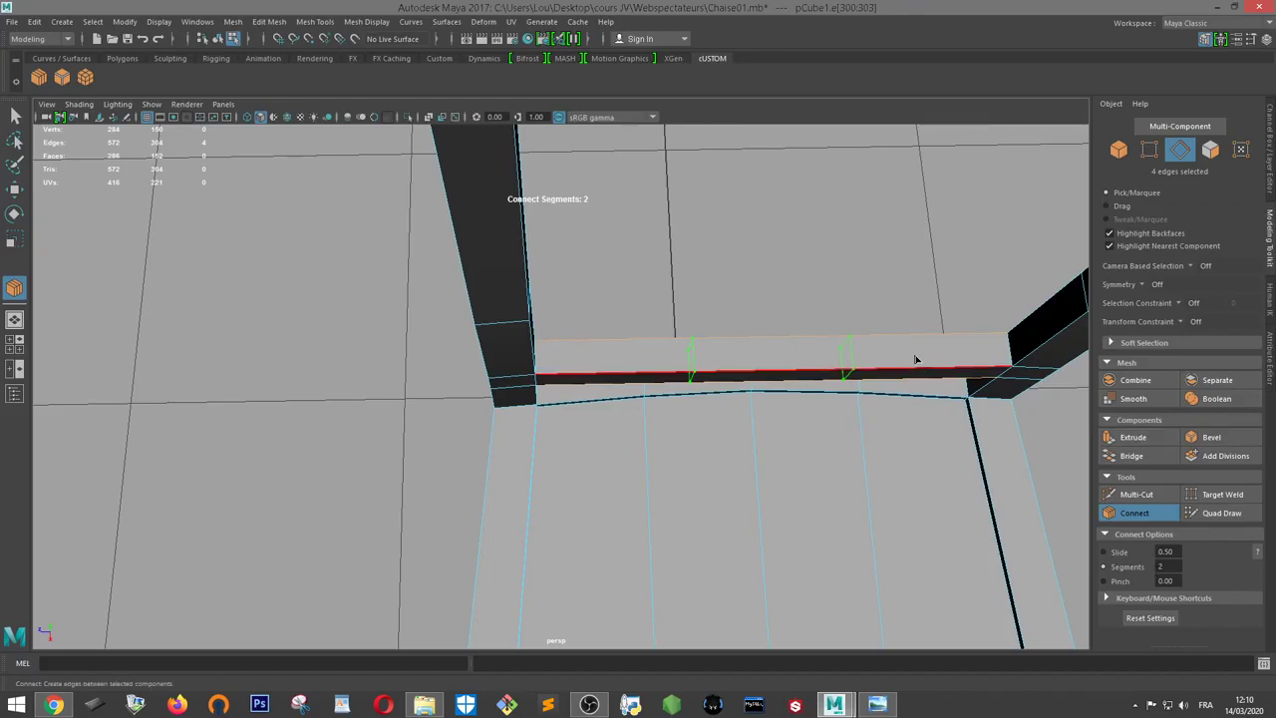
pyautogui.press('w')
pyautogui.press('f')
pyautogui.press('e')
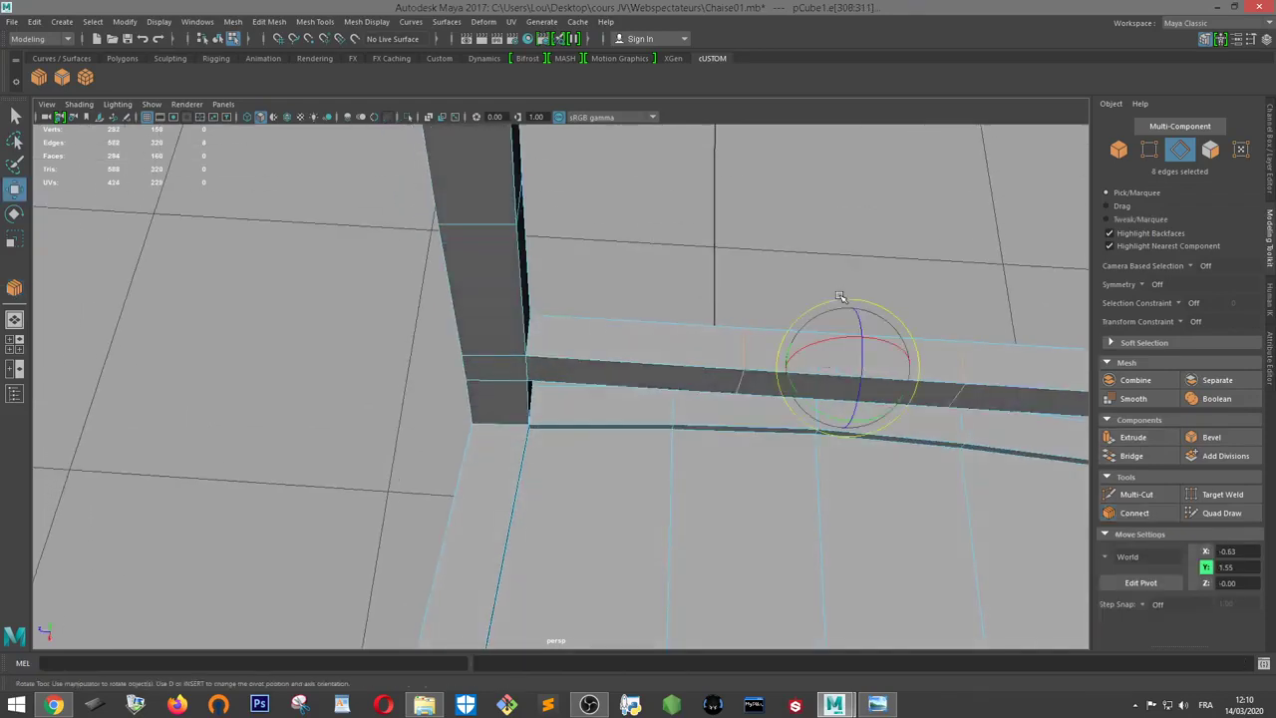
pyautogui.press('r')
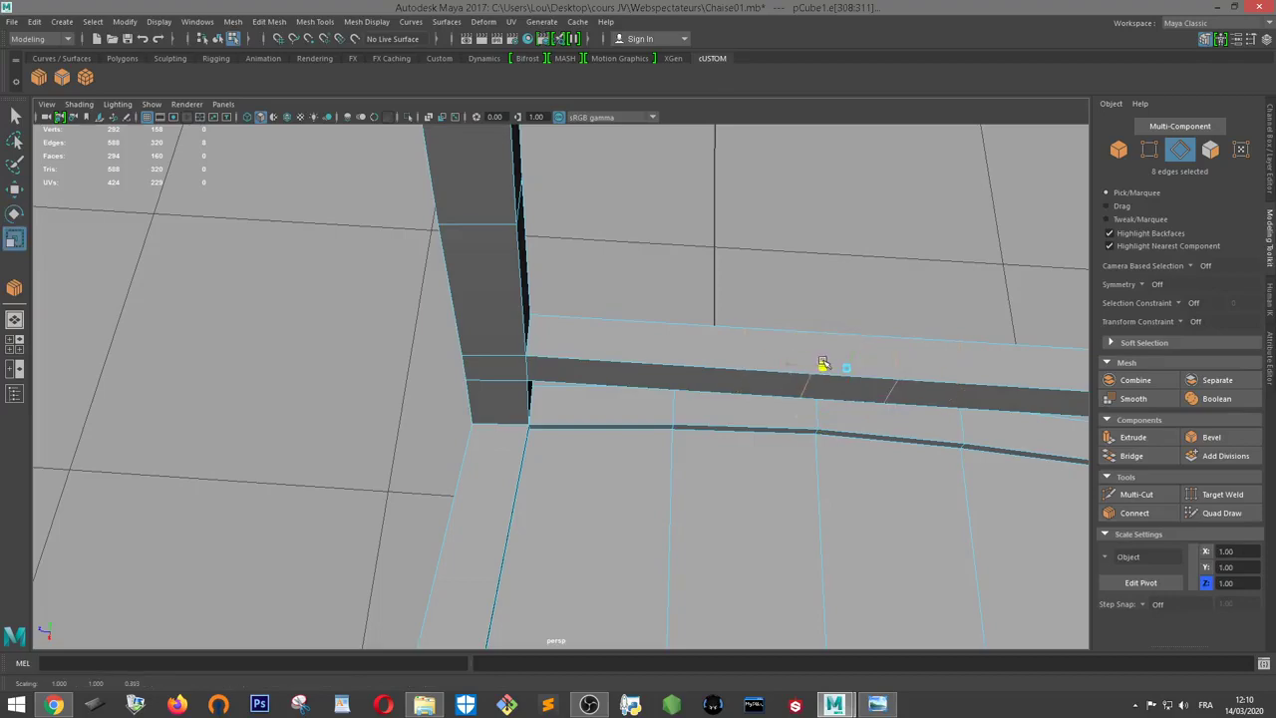
# Shift the new edges slightly to curve the crossbar
pyautogui.moveTo(826, 365)
pyautogui.keyDown('alt'); pyautogui.mouseDown()
pyautogui.moveTo(847, 344)
pyautogui.moveTo(787, 365)
pyautogui.moveTo(834, 399)
pyautogui.moveTo(716, 539)
pyautogui.moveTo(731, 473)
pyautogui.moveTo(698, 399)
pyautogui.moveTo(763, 427)
pyautogui.moveTo(665, 421)
pyautogui.moveTo(667, 461)
pyautogui.moveTo(692, 476)
pyautogui.moveTo(679, 471)
pyautogui.mouseUp(); pyautogui.keyUp('alt')
pyautogui.press('w')
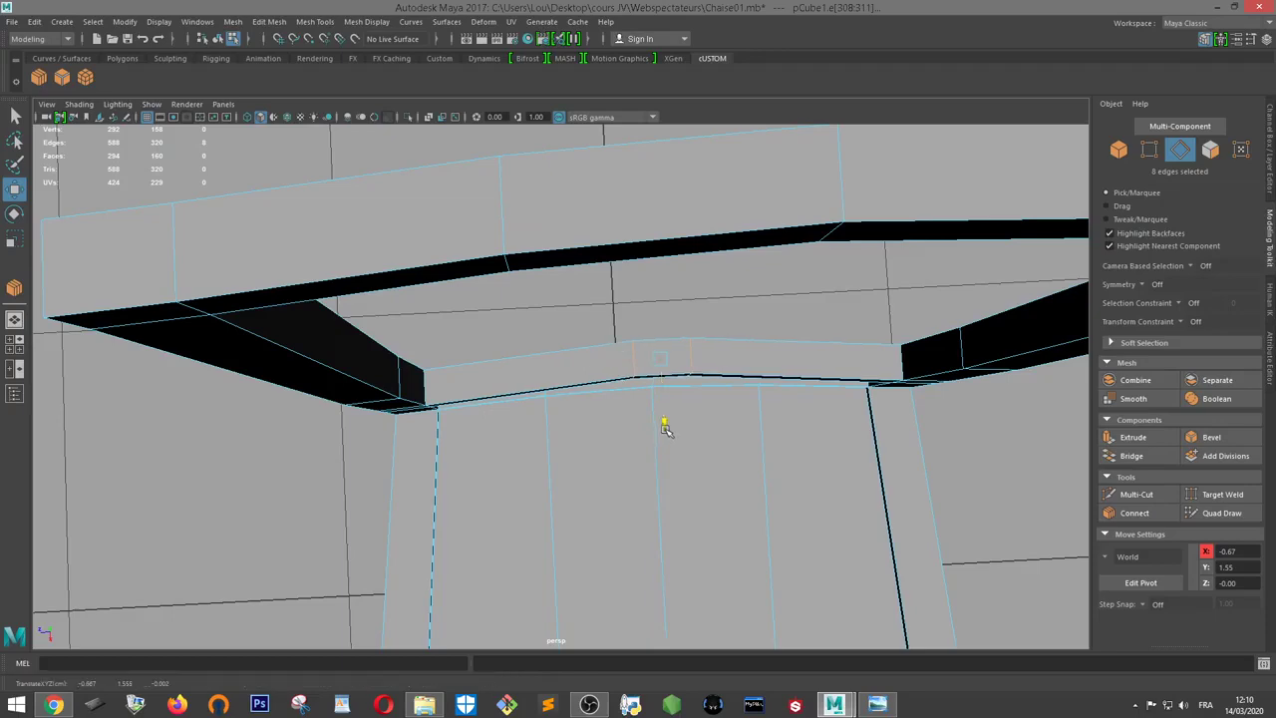
pyautogui.moveTo(664, 426)
pyautogui.mouseDown()
pyautogui.moveTo(692, 399)
pyautogui.moveTo(615, 355)
pyautogui.mouseUp()
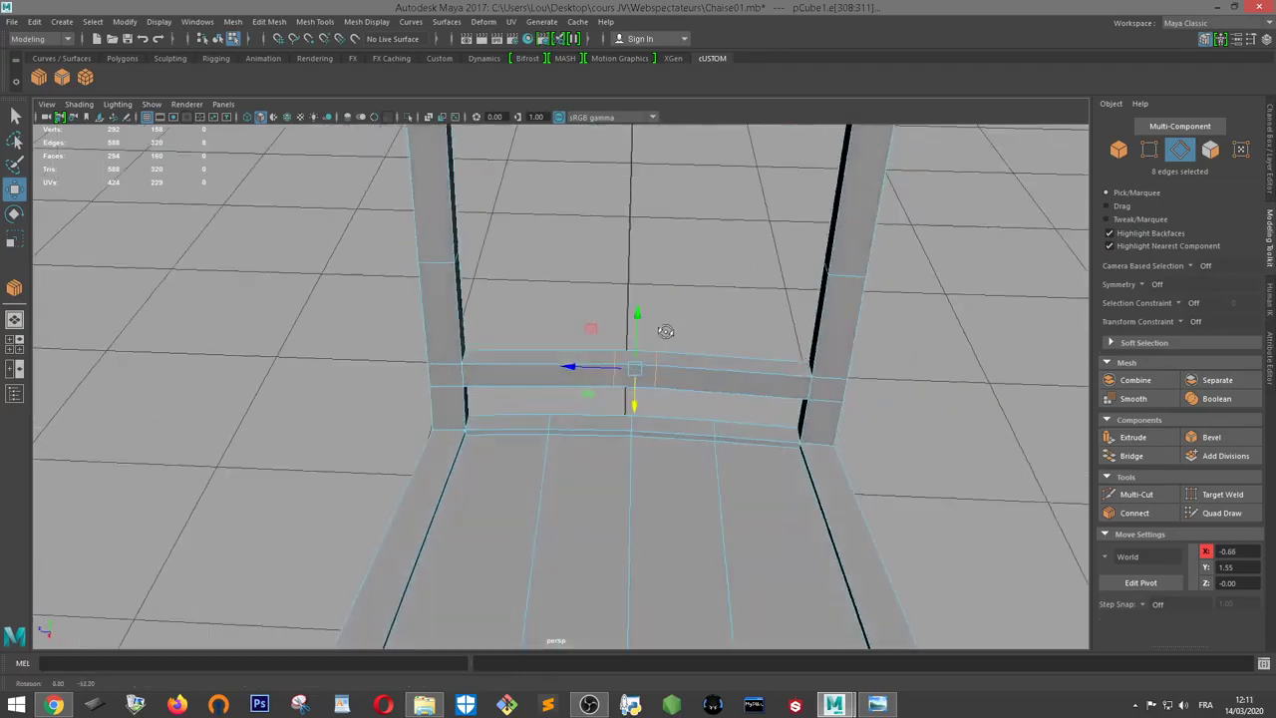
pyautogui.scroll(-3, 612, 329)
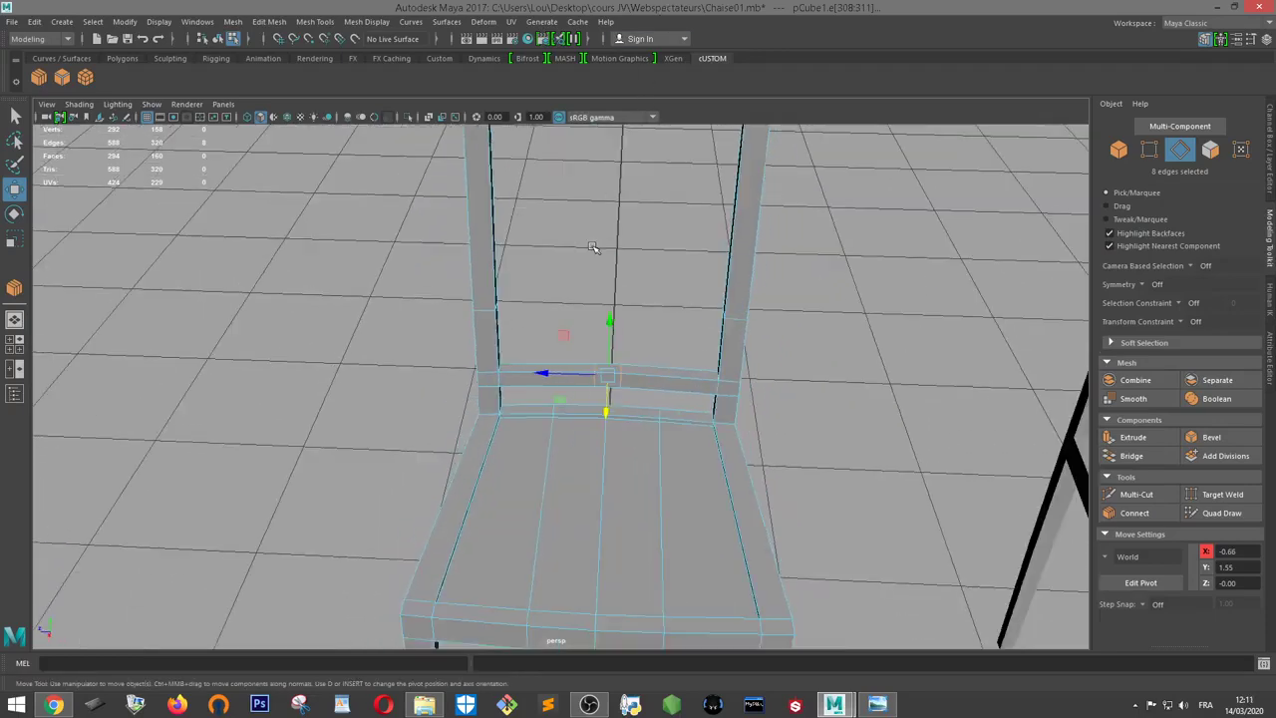
pyautogui.scroll(-3, 610, 323)
pyautogui.scroll(5, 603, 299)
pyautogui.scroll(1, 648, 304)
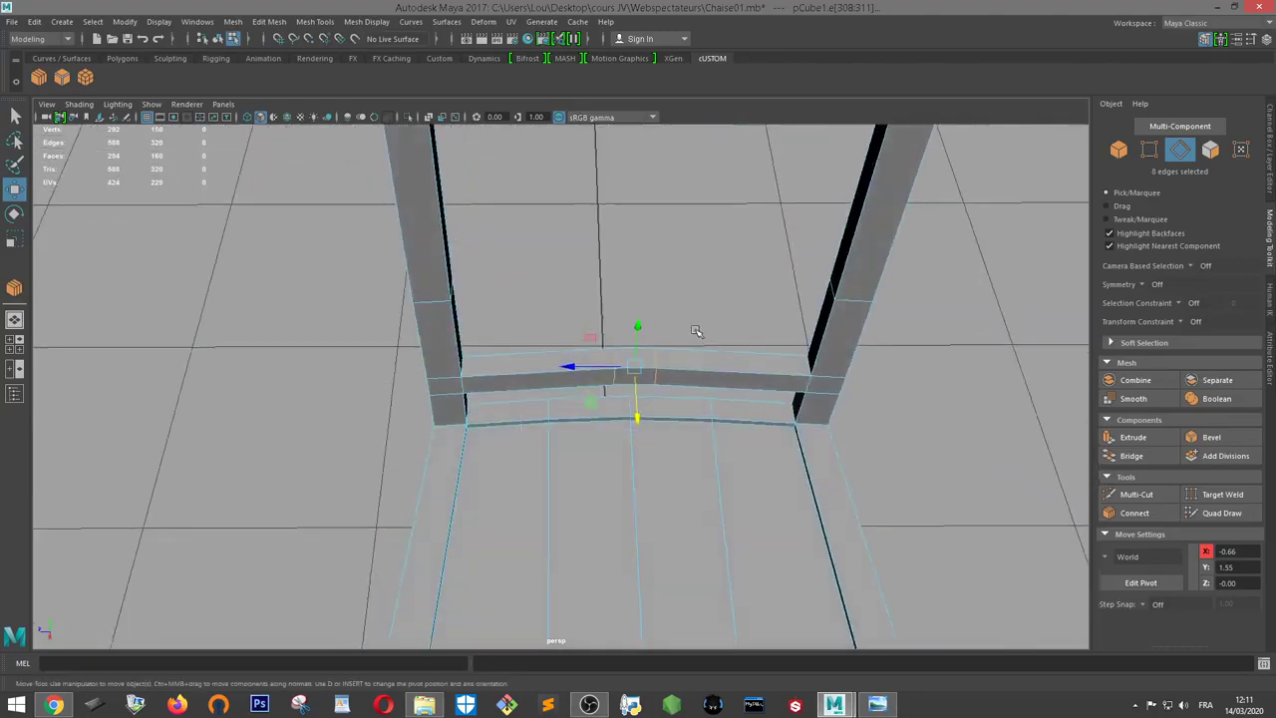
# Select the eight edges of the back rail for further splitting
pyautogui.moveTo(694, 320); pyautogui.dragTo(695, 296, button='right')
pyautogui.moveTo(695, 296)
pyautogui.keyDown('alt'); pyautogui.mouseDown()
pyautogui.moveTo(688, 359)
pyautogui.moveTo(700, 398)
pyautogui.mouseUp(); pyautogui.keyUp('alt')
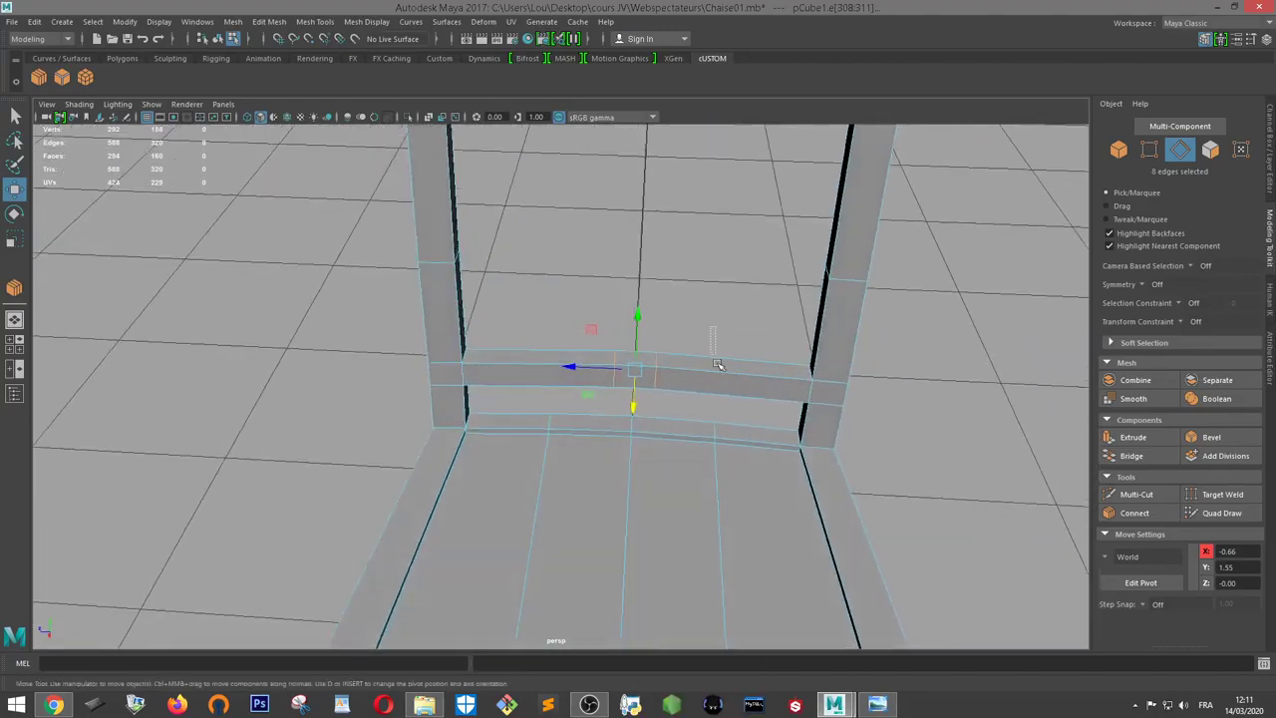
pyautogui.click(701, 397)
pyautogui.keyDown('shift'); pyautogui.moveTo(546, 400); pyautogui.dragTo(547, 401); pyautogui.keyUp('shift')
pyautogui.scroll(2, 823, 356)
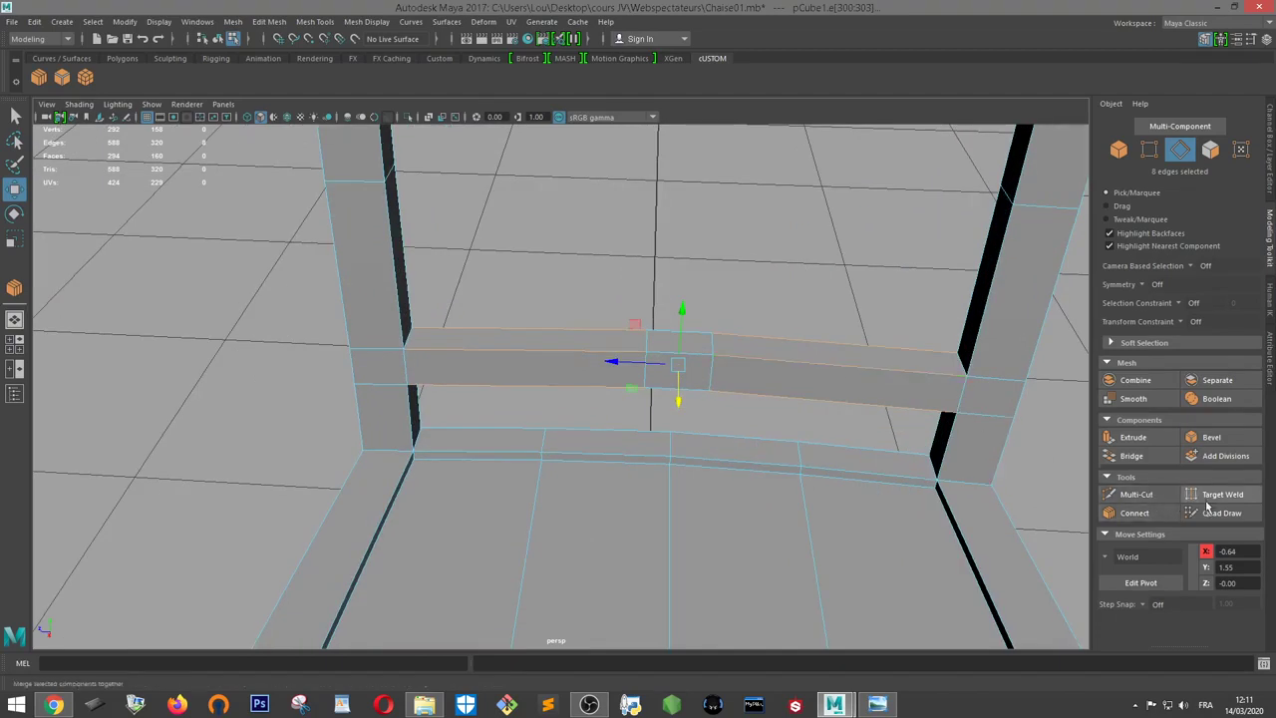
# Connect the eight rail edges with Segments 1 and slide the new edges slightly along the rail
pyautogui.click(1136, 513)
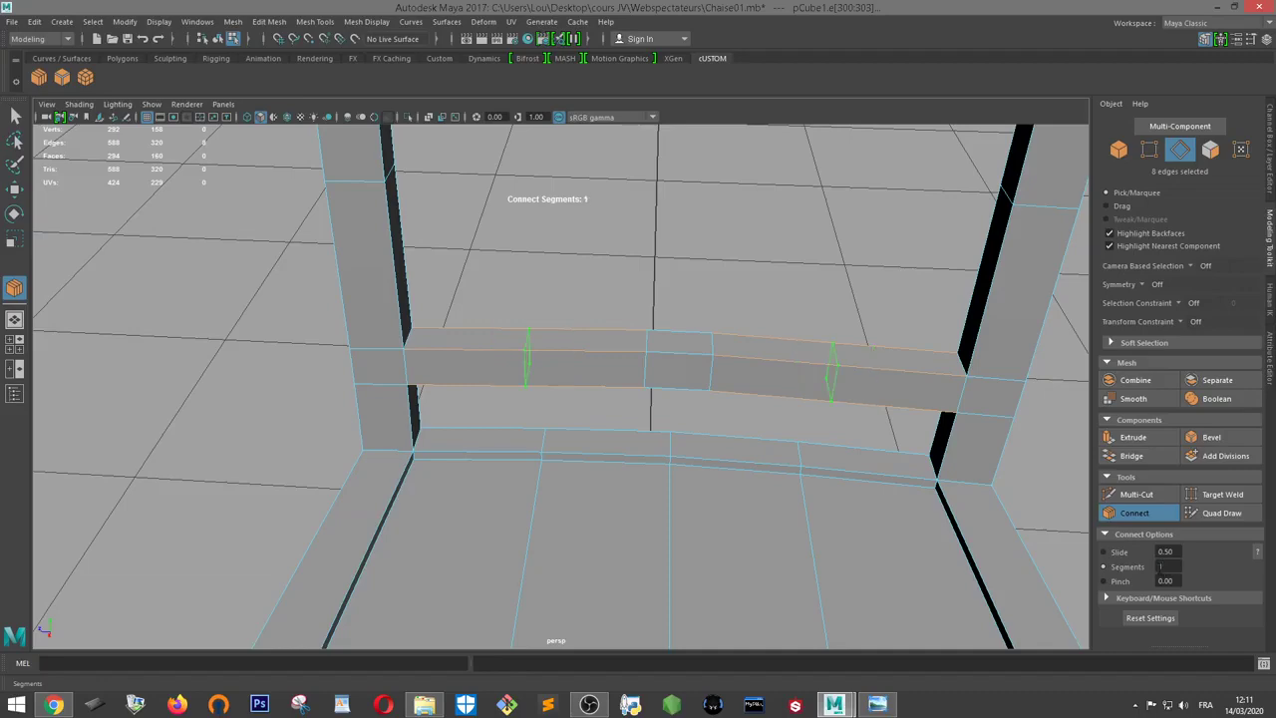
pyautogui.press('w')
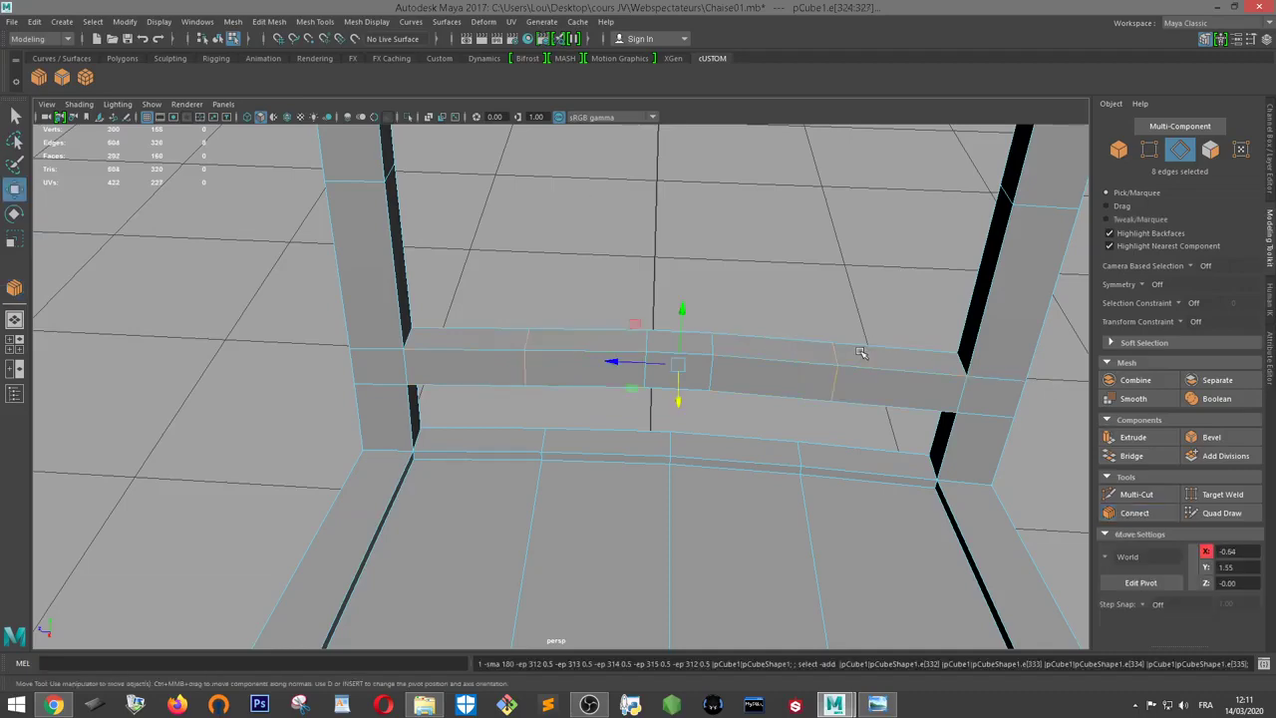
pyautogui.keyDown('alt'); pyautogui.moveTo(809, 237); pyautogui.dragTo(678, 319); pyautogui.keyUp('alt')
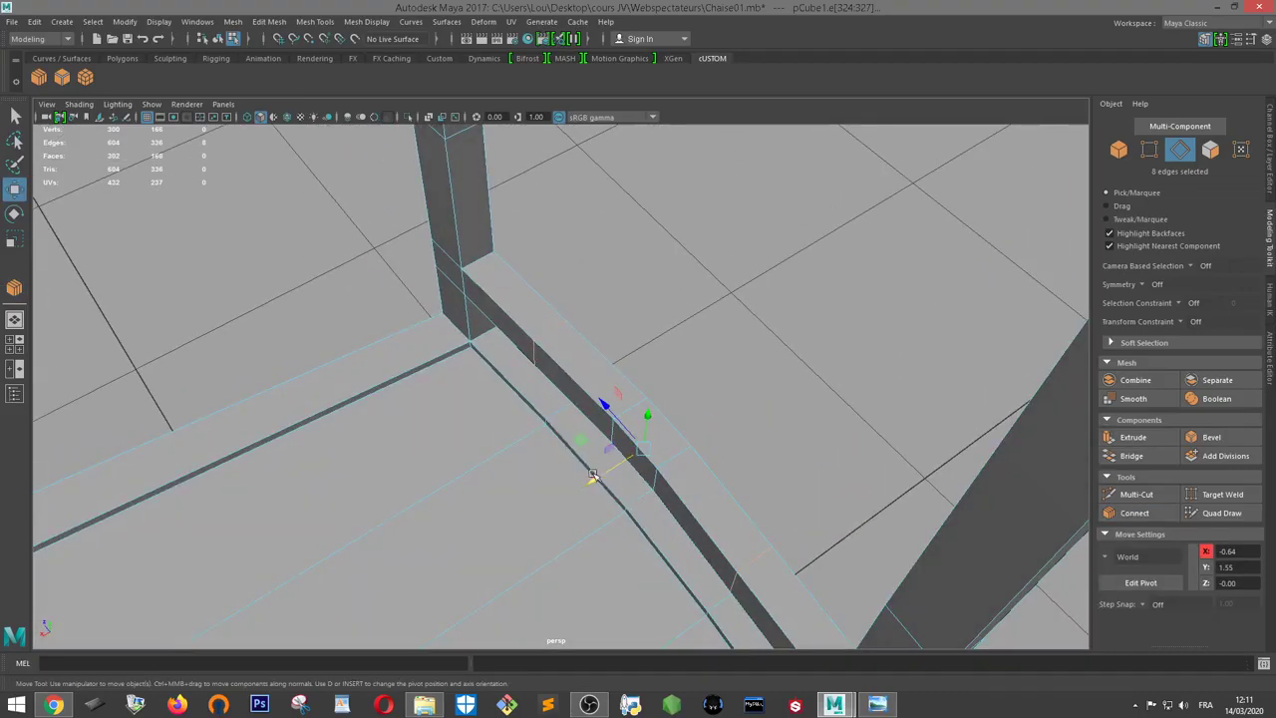
pyautogui.moveTo(593, 476); pyautogui.dragTo(596, 478)
pyautogui.keyDown('alt'); pyautogui.moveTo(536, 422); pyautogui.dragTo(787, 353); pyautogui.keyUp('alt')
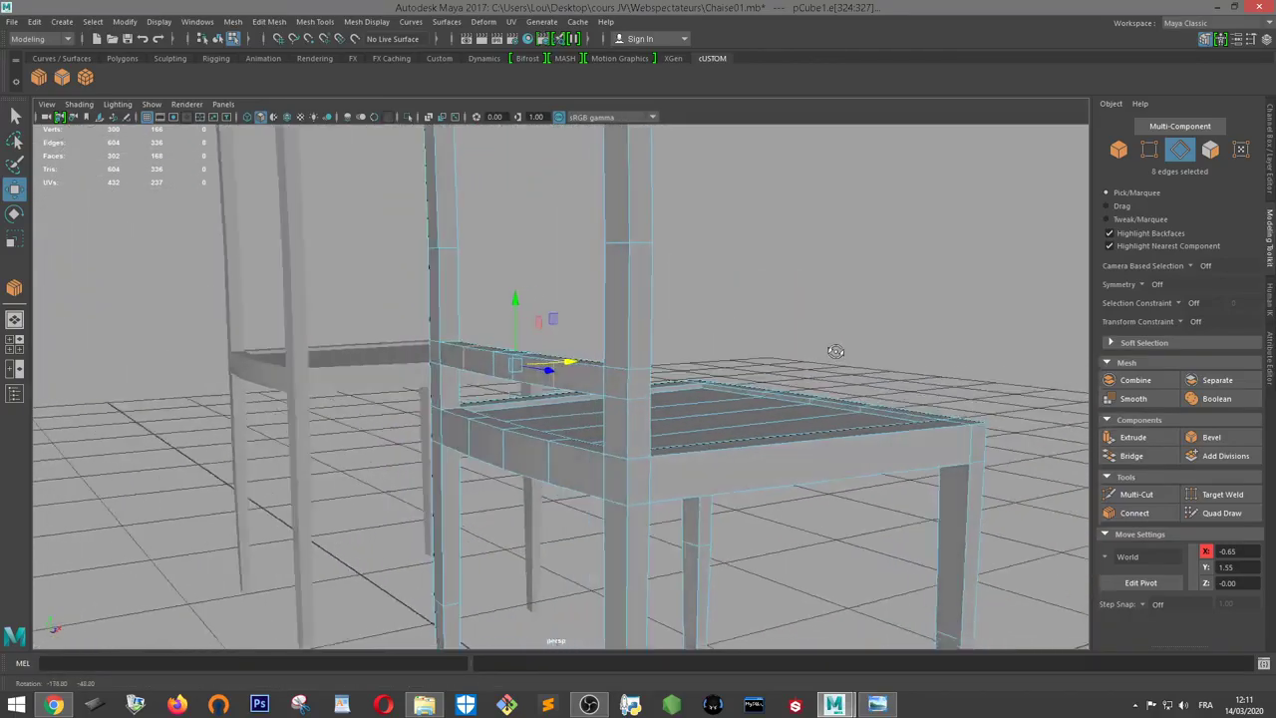
pyautogui.keyDown('alt'); pyautogui.moveTo(787, 353); pyautogui.dragTo(534, 414); pyautogui.keyUp('alt')
pyautogui.moveTo(534, 414)
pyautogui.keyDown('alt'); pyautogui.mouseDown(button='right')
pyautogui.moveTo(595, 571)
pyautogui.moveTo(638, 598)
pyautogui.mouseUp(button='right'); pyautogui.keyUp('alt')
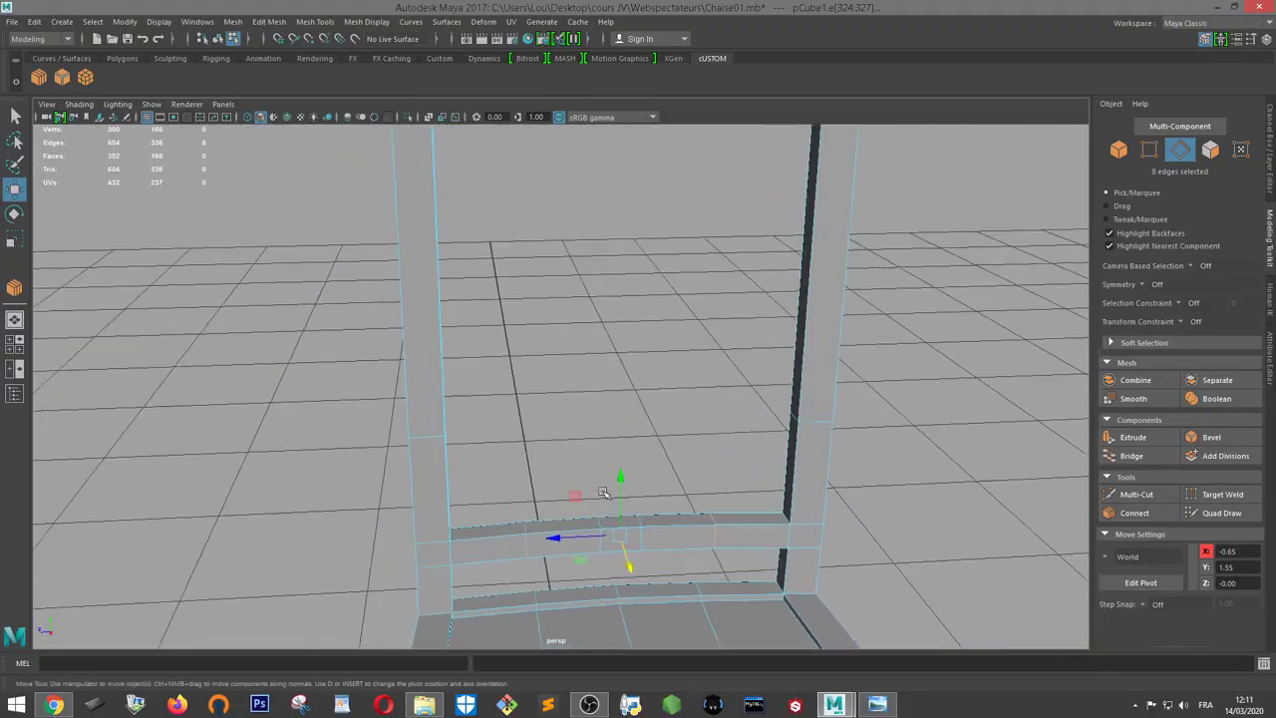
pyautogui.keyDown('alt'); pyautogui.moveTo(638, 558); pyautogui.dragTo(675, 464, button='middle'); pyautogui.keyUp('alt')
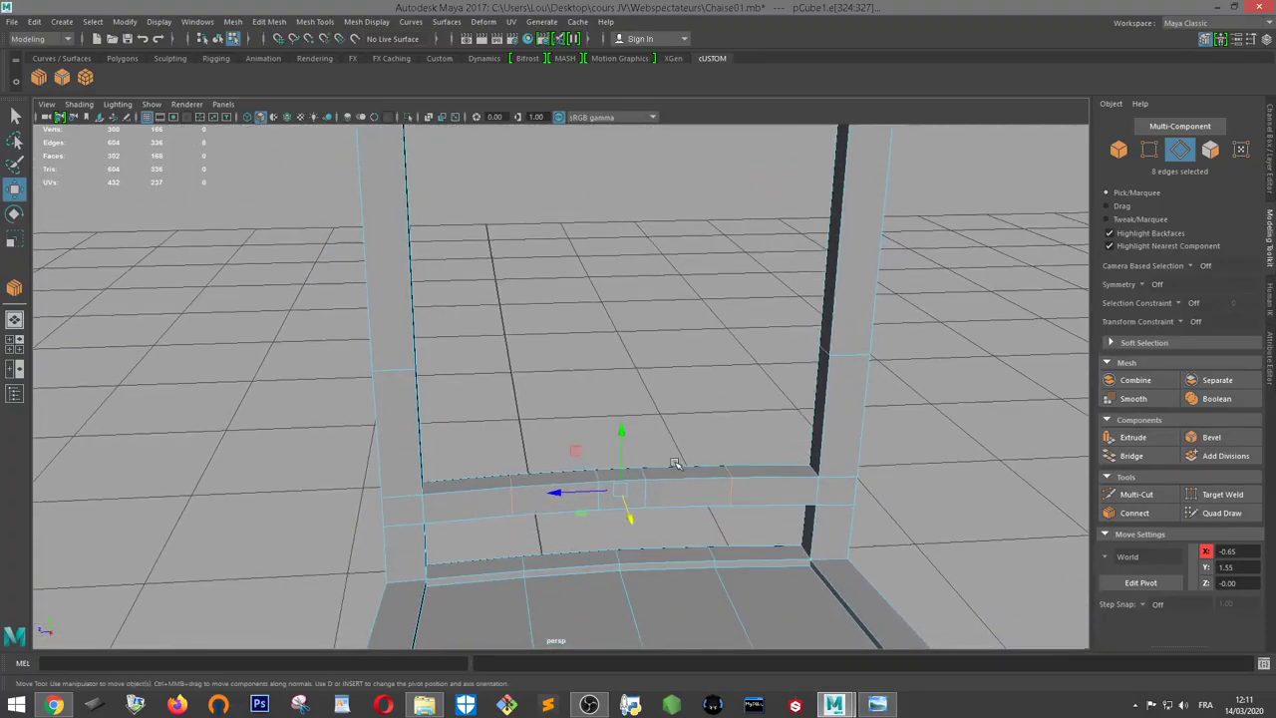
pyautogui.scroll(2, 675, 465)
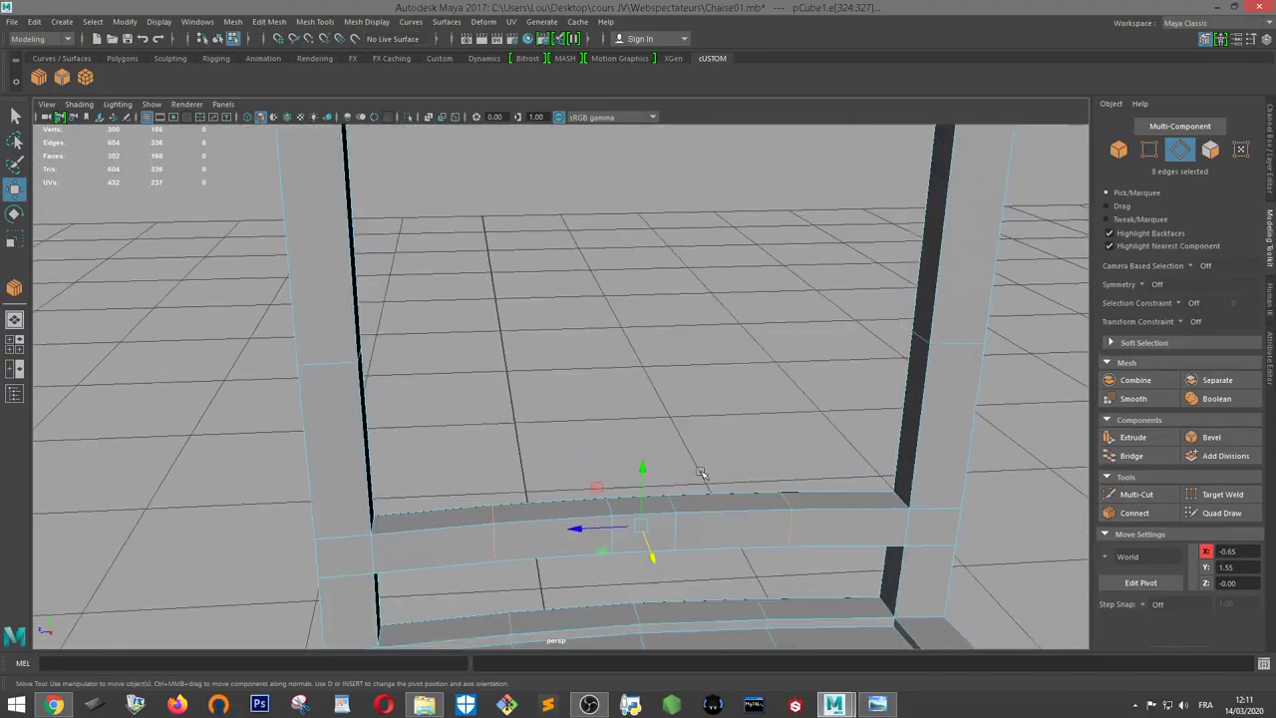
pyautogui.moveTo(697, 321); pyautogui.dragTo(703, 356, button='right')
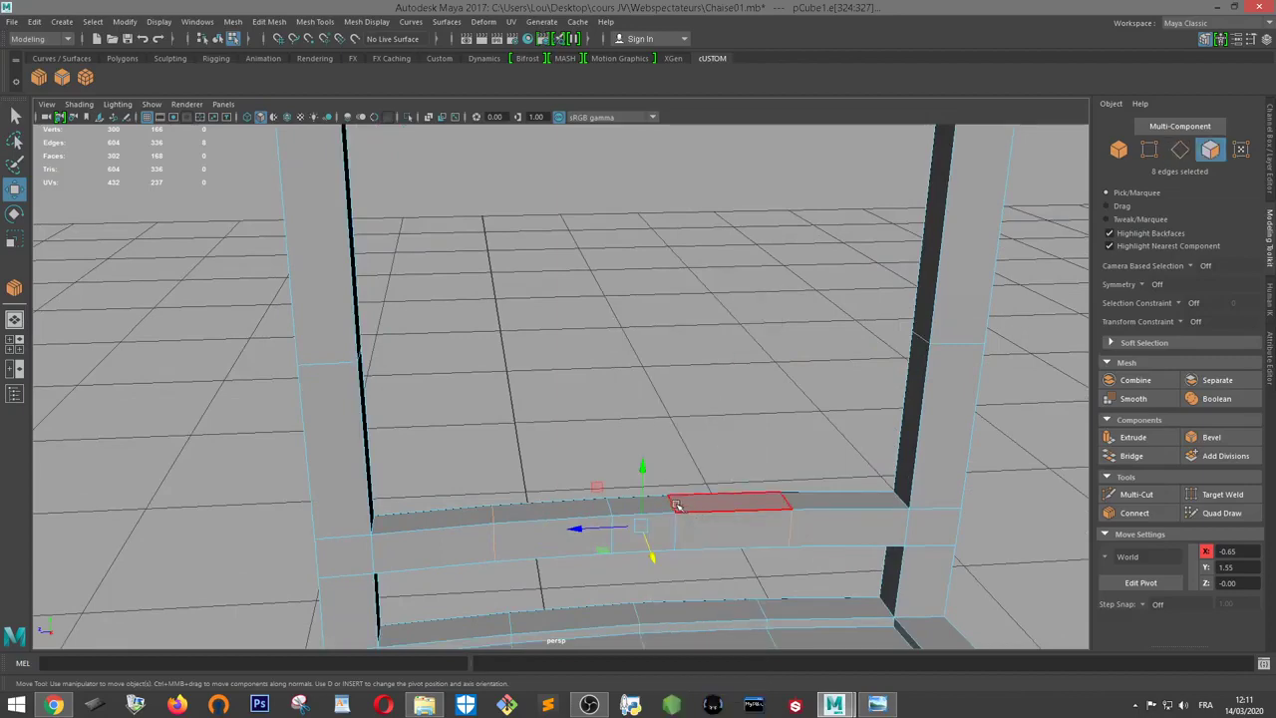
# Extrude the top face of the back rail and pull it upward into a slat
pyautogui.click(676, 505)
pyautogui.scroll(-5, 598, 488)
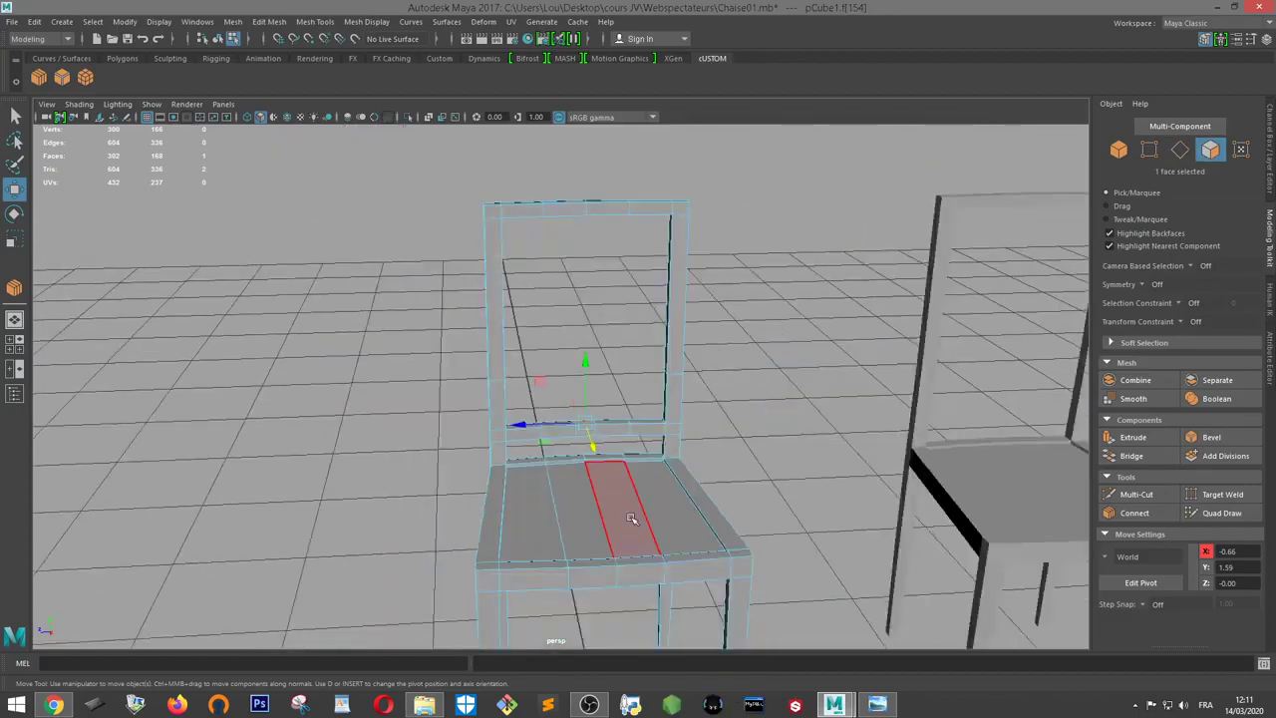
pyautogui.click(1132, 437)
pyautogui.moveTo(585, 371); pyautogui.dragTo(587, 182)
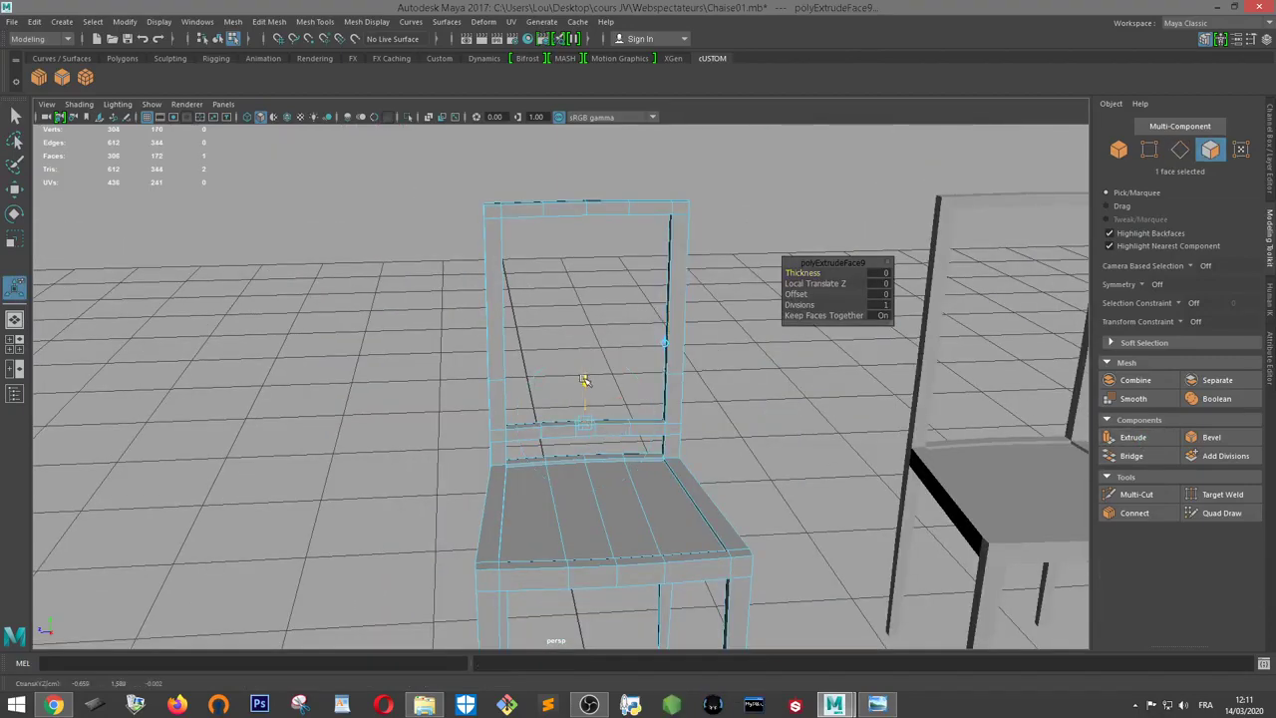
pyautogui.moveTo(582, 296)
pyautogui.keyDown('alt'); pyautogui.mouseDown()
pyautogui.moveTo(442, 247)
pyautogui.moveTo(643, 250)
pyautogui.moveTo(624, 242)
pyautogui.mouseUp(); pyautogui.keyUp('alt')
pyautogui.scroll(3, 448, 257)
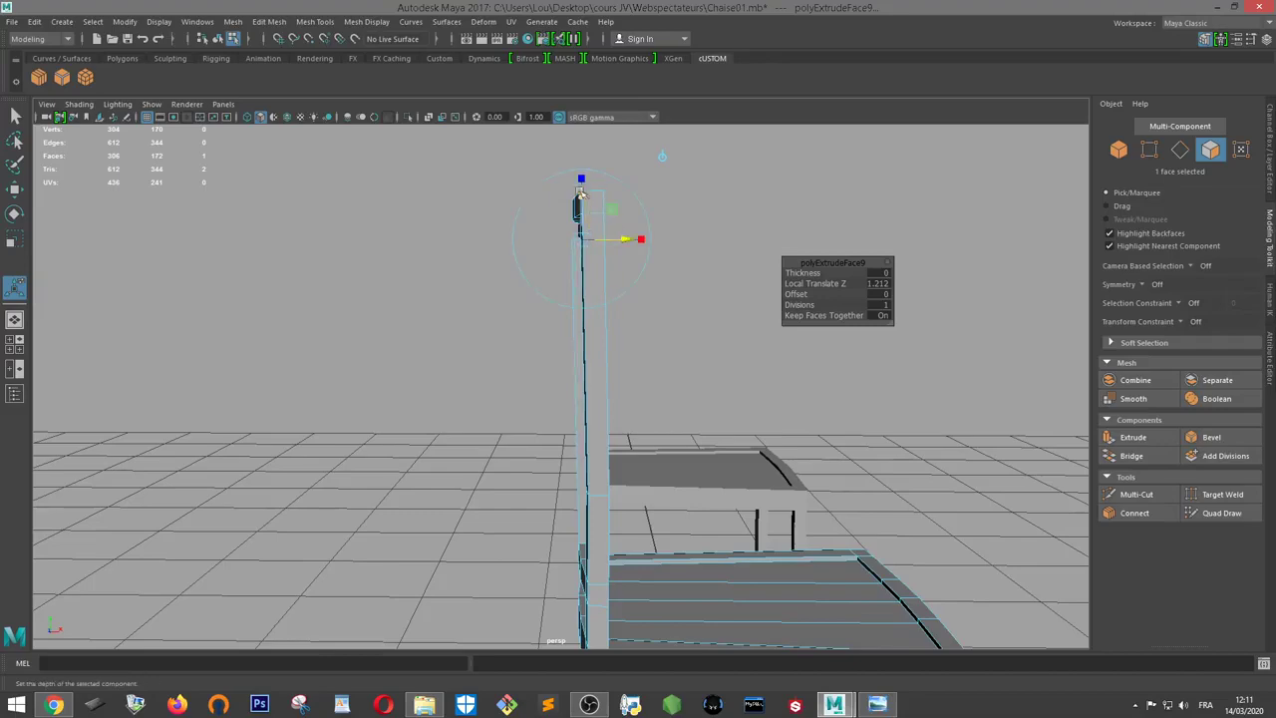
# Lower the slat's top to Local Translate Z 0.936
pyautogui.moveTo(582, 182)
pyautogui.keyDown('alt'); pyautogui.mouseDown()
pyautogui.moveTo(663, 343)
pyautogui.moveTo(618, 349)
pyautogui.mouseUp(); pyautogui.keyUp('alt')
pyautogui.keyDown('alt'); pyautogui.moveTo(618, 349); pyautogui.dragTo(595, 373, button='right'); pyautogui.keyUp('alt')
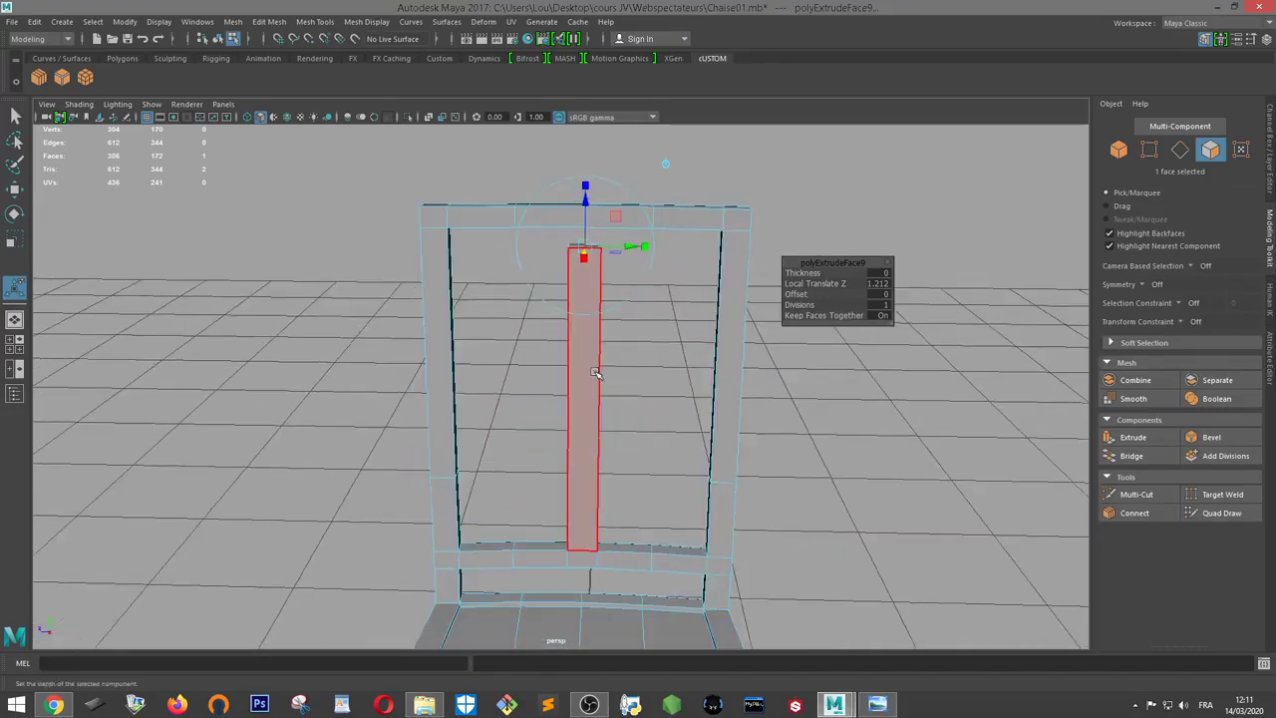
pyautogui.keyDown('alt'); pyautogui.moveTo(652, 378); pyautogui.dragTo(652, 370); pyautogui.keyUp('alt')
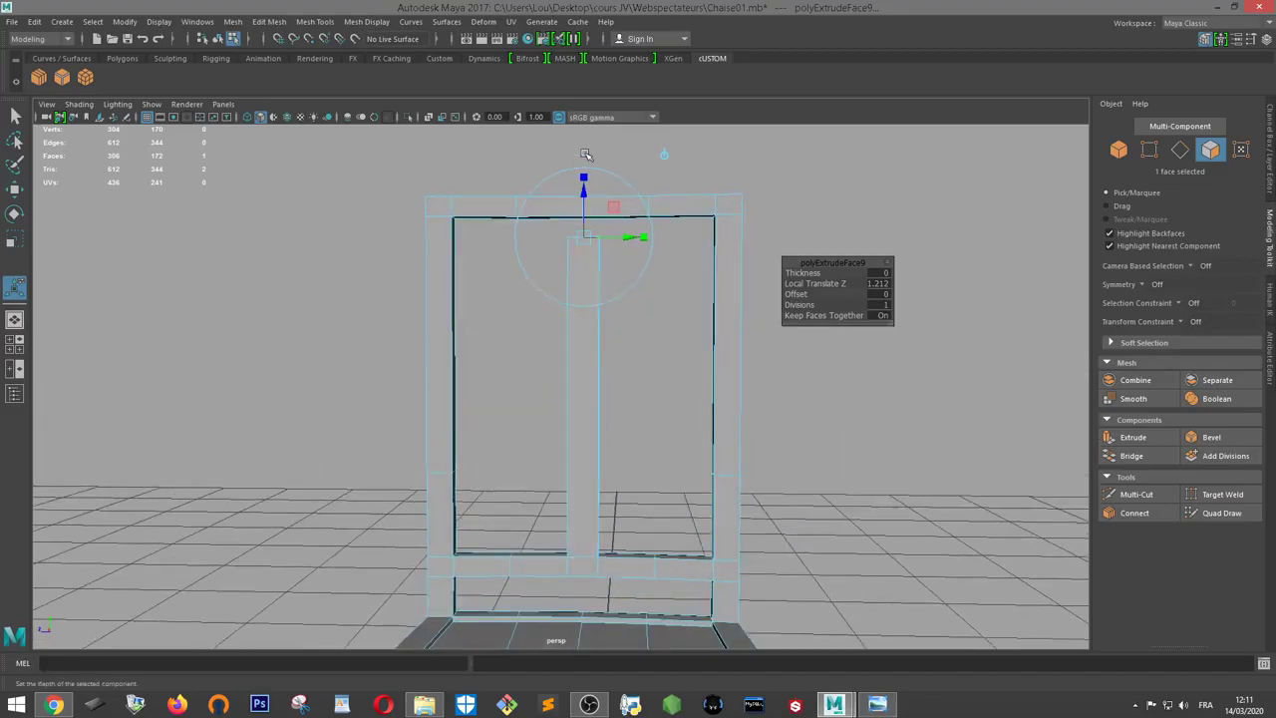
pyautogui.moveTo(584, 195)
pyautogui.mouseDown()
pyautogui.moveTo(598, 269)
pyautogui.moveTo(485, 530)
pyautogui.mouseUp()
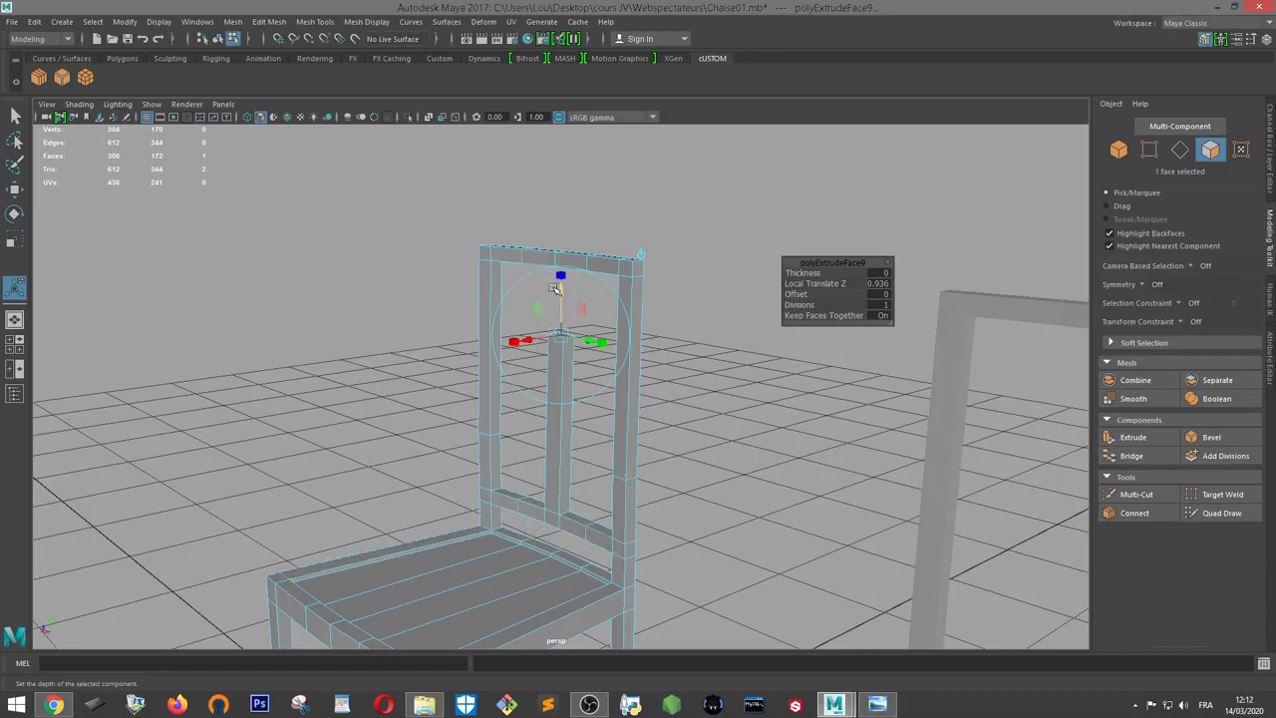
pyautogui.keyDown('alt'); pyautogui.moveTo(555, 288); pyautogui.dragTo(626, 468); pyautogui.keyUp('alt')
pyautogui.scroll(2, 626, 469)
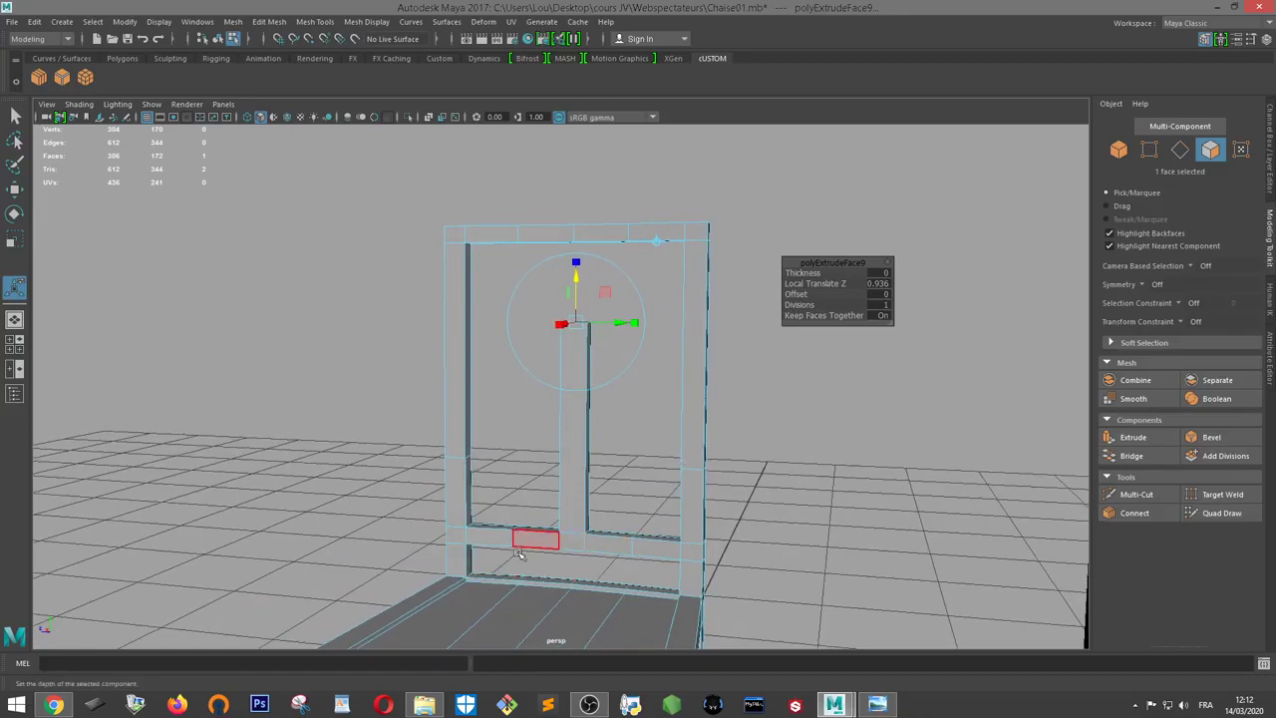
pyautogui.moveTo(614, 405)
pyautogui.keyDown('alt'); pyautogui.mouseDown()
pyautogui.moveTo(666, 262)
pyautogui.moveTo(627, 278)
pyautogui.moveTo(605, 199)
pyautogui.mouseUp(); pyautogui.keyUp('alt')
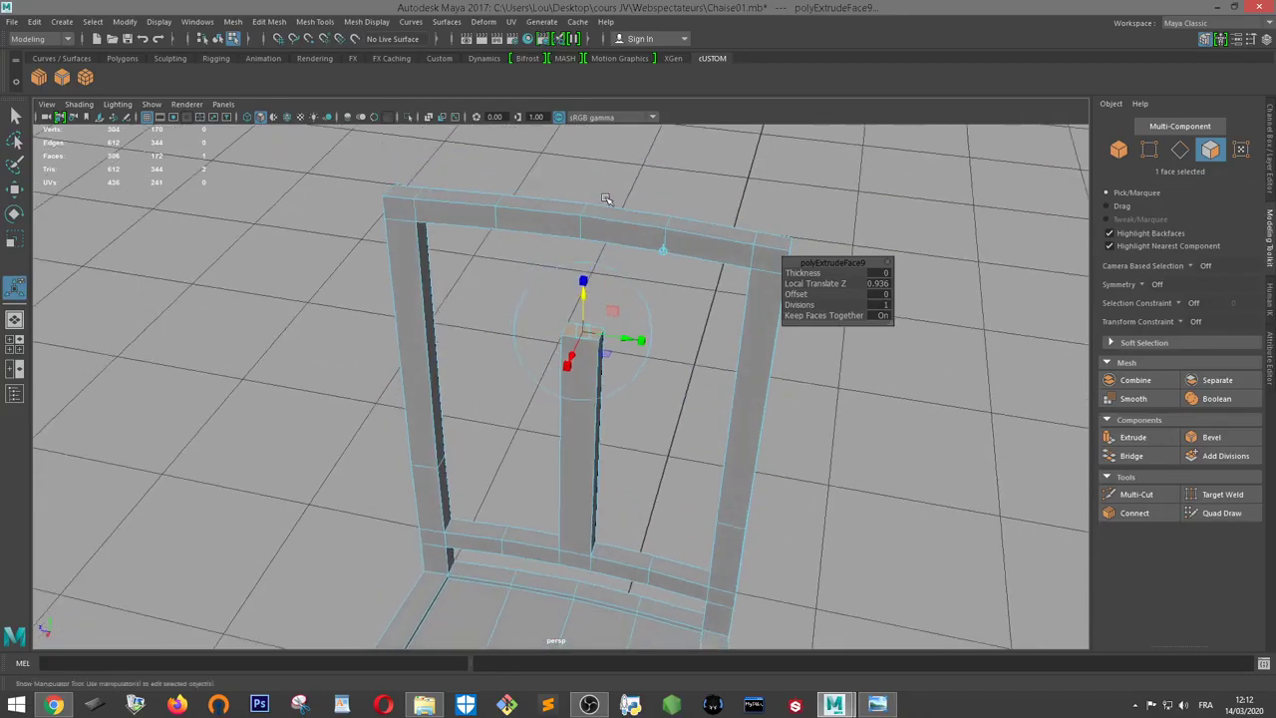
pyautogui.keyDown('alt'); pyautogui.moveTo(720, 327); pyautogui.dragTo(743, 279); pyautogui.keyUp('alt')
pyautogui.rightClick(765, 264)
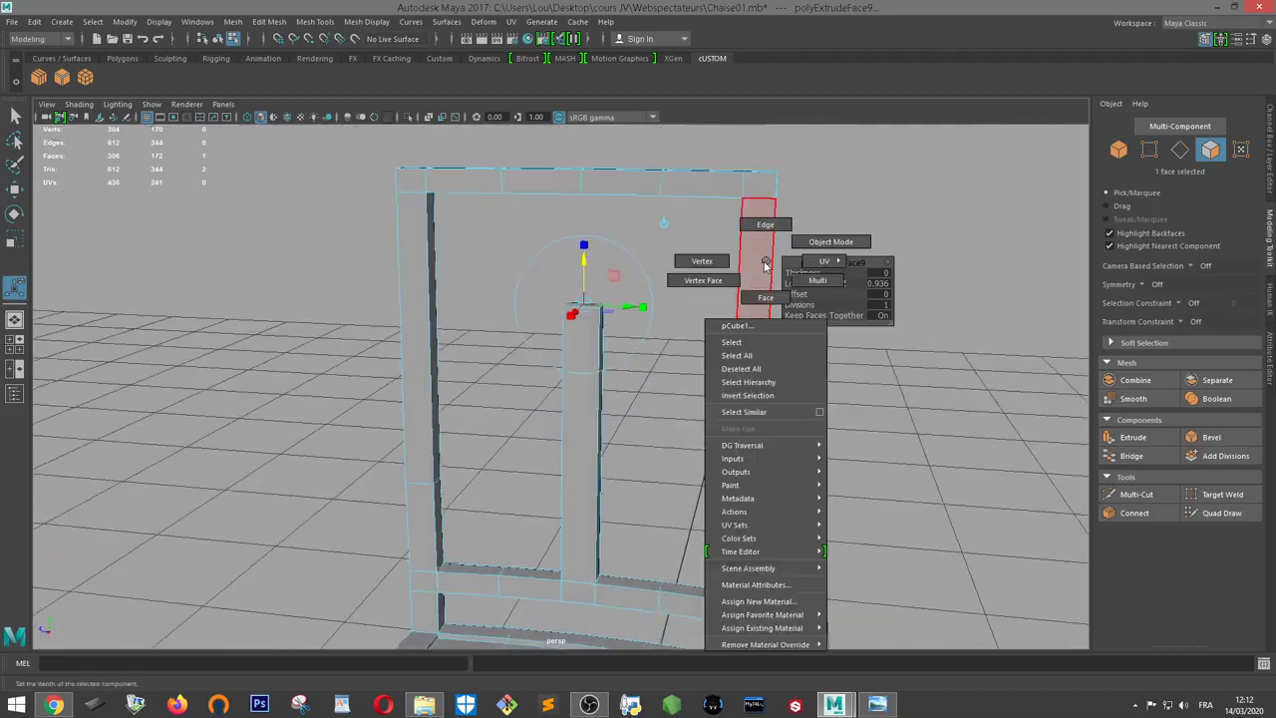
pyautogui.moveTo(766, 264); pyautogui.dragTo(764, 225, button='right')
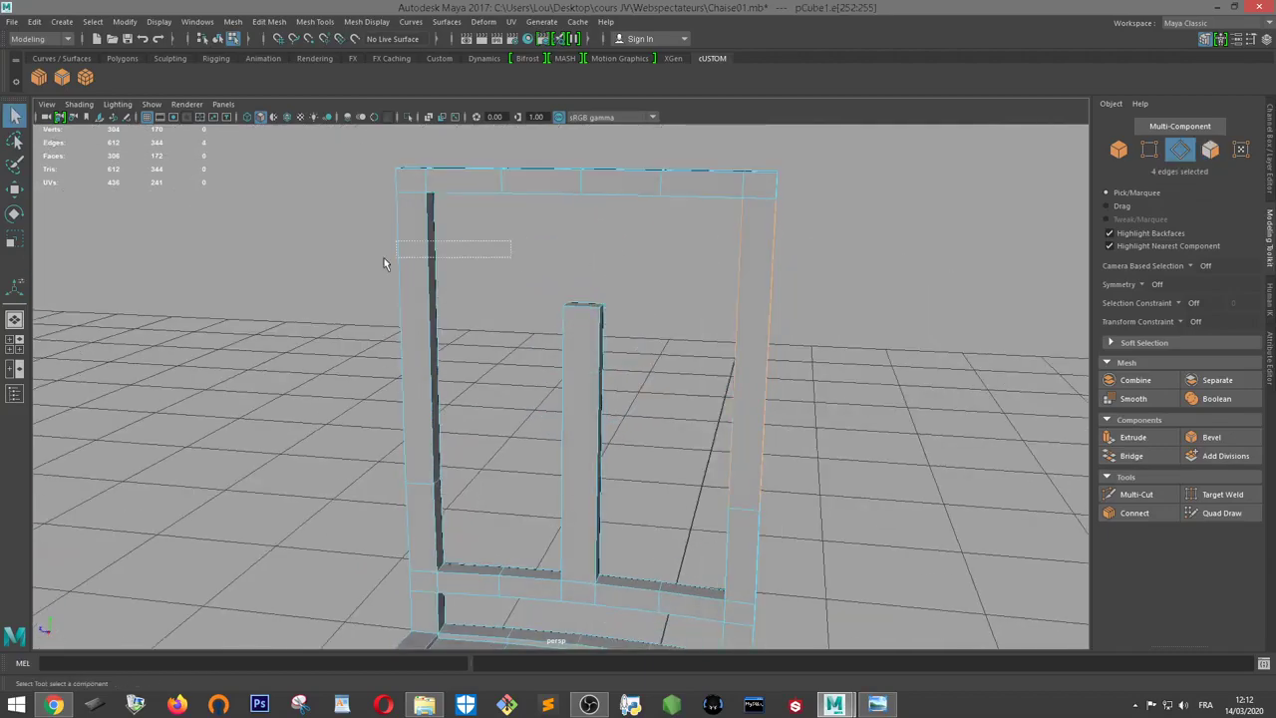
# Connect the selected edges on both back posts with a new loop at slide 0.8
pyautogui.keyDown('shift'); pyautogui.moveTo(384, 257); pyautogui.dragTo(385, 257); pyautogui.keyUp('shift')
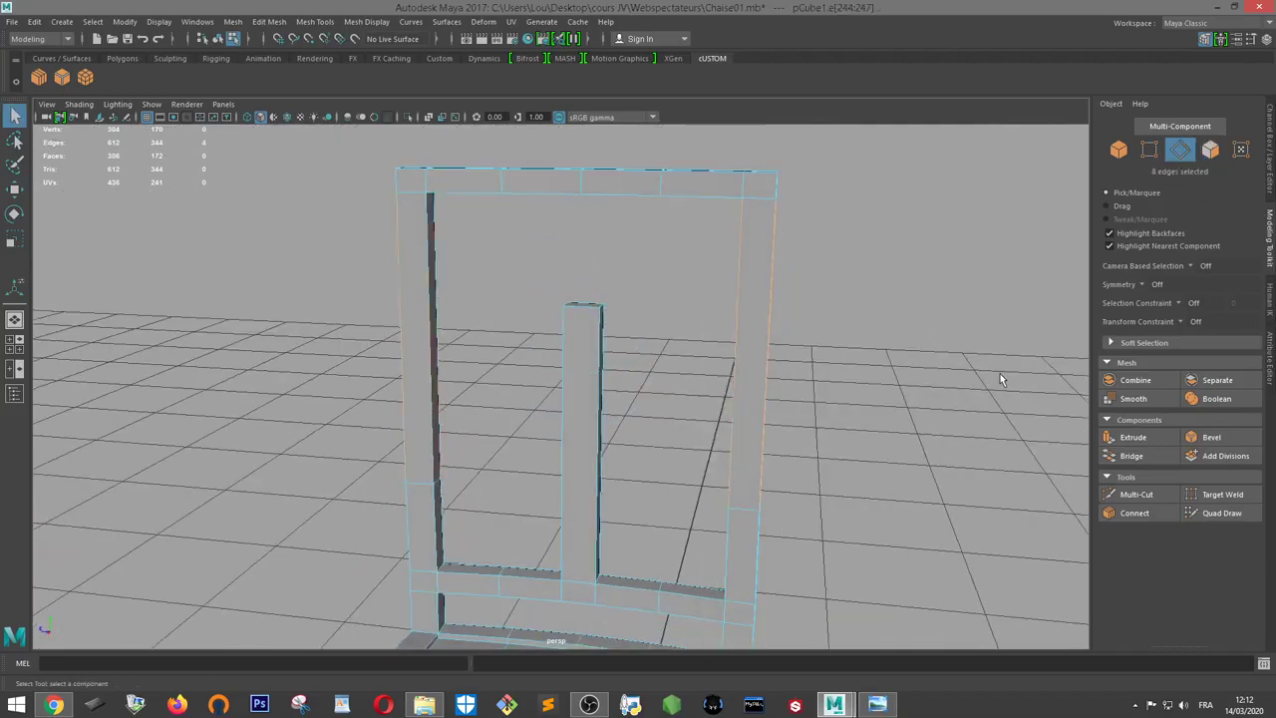
pyautogui.click(1136, 513)
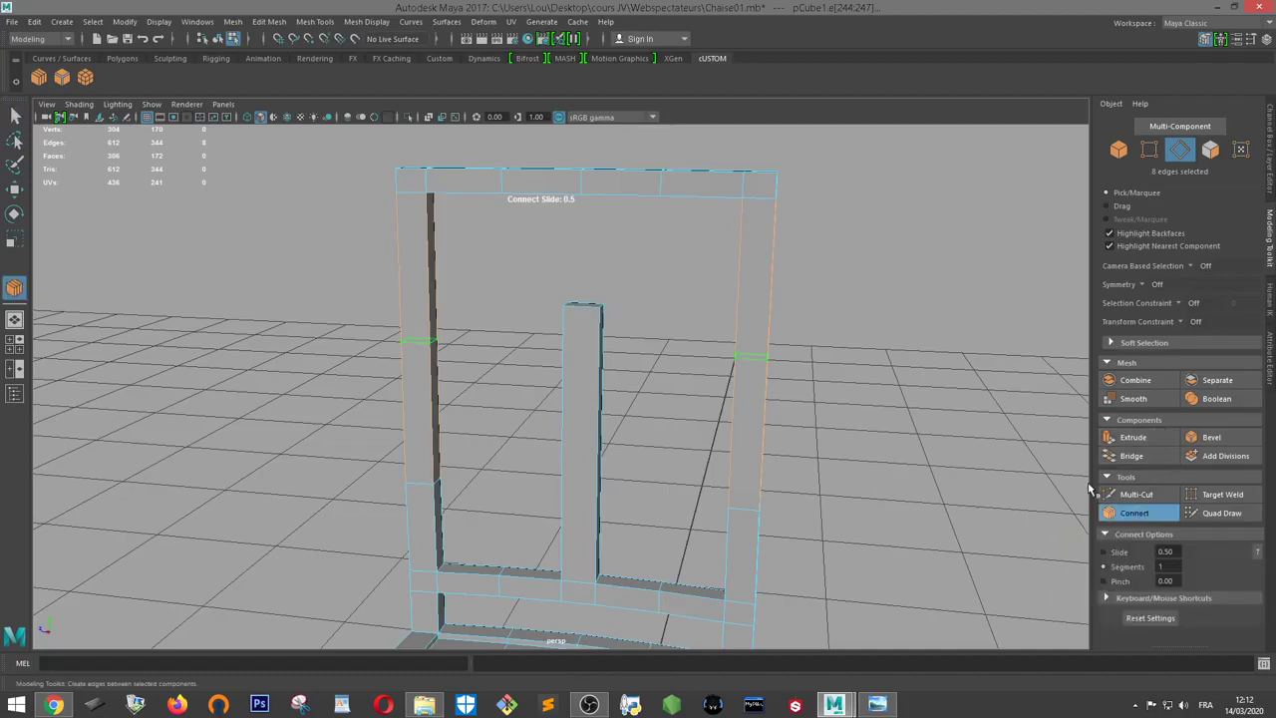
pyautogui.keyDown('alt'); pyautogui.moveTo(877, 429); pyautogui.dragTo(687, 397); pyautogui.keyUp('alt')
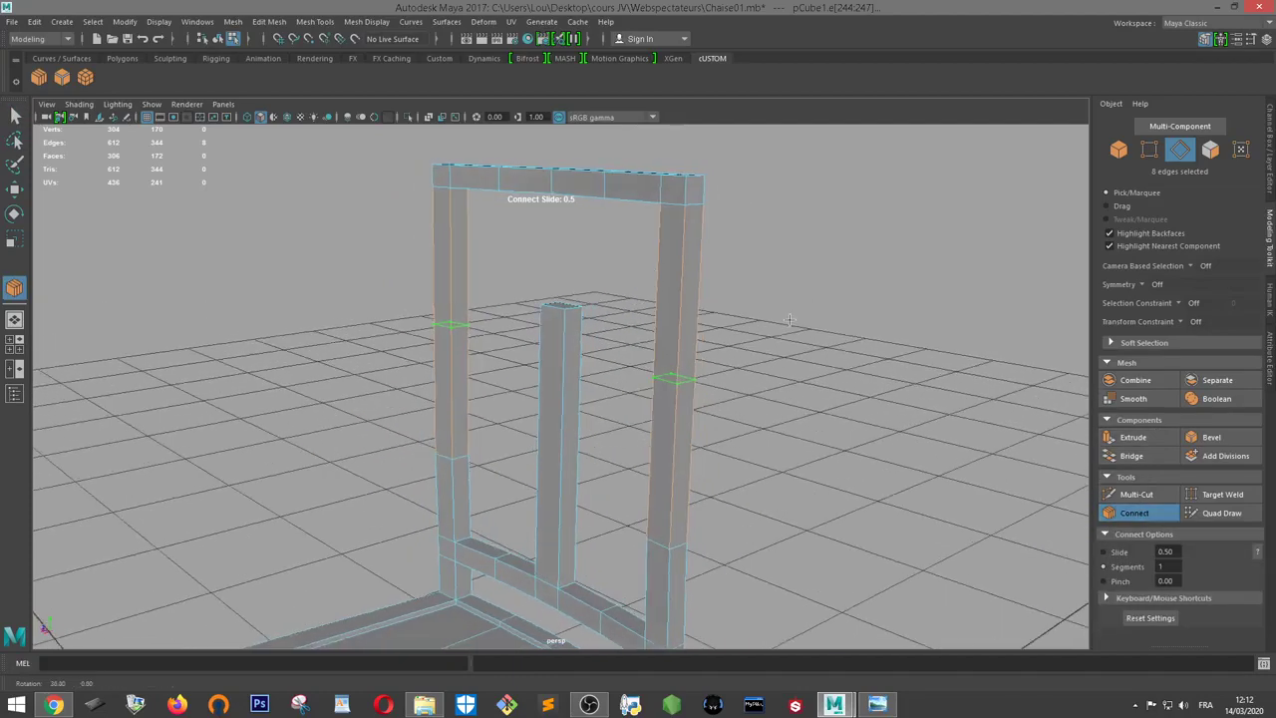
pyautogui.click(670, 379)
pyautogui.keyDown('alt'); pyautogui.moveTo(820, 369); pyautogui.dragTo(972, 473); pyautogui.keyUp('alt')
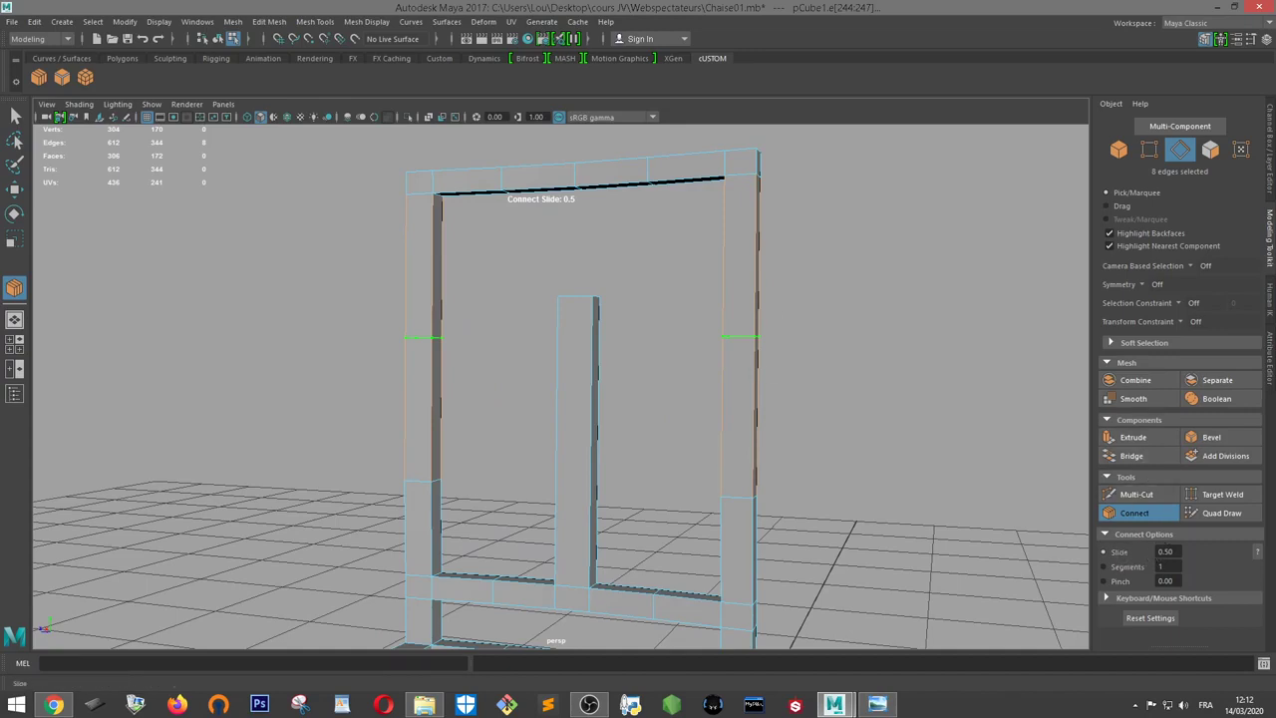
pyautogui.doubleClick(1156, 551)
pyautogui.keyDown('alt'); pyautogui.moveTo(872, 396); pyautogui.dragTo(857, 394); pyautogui.keyUp('alt')
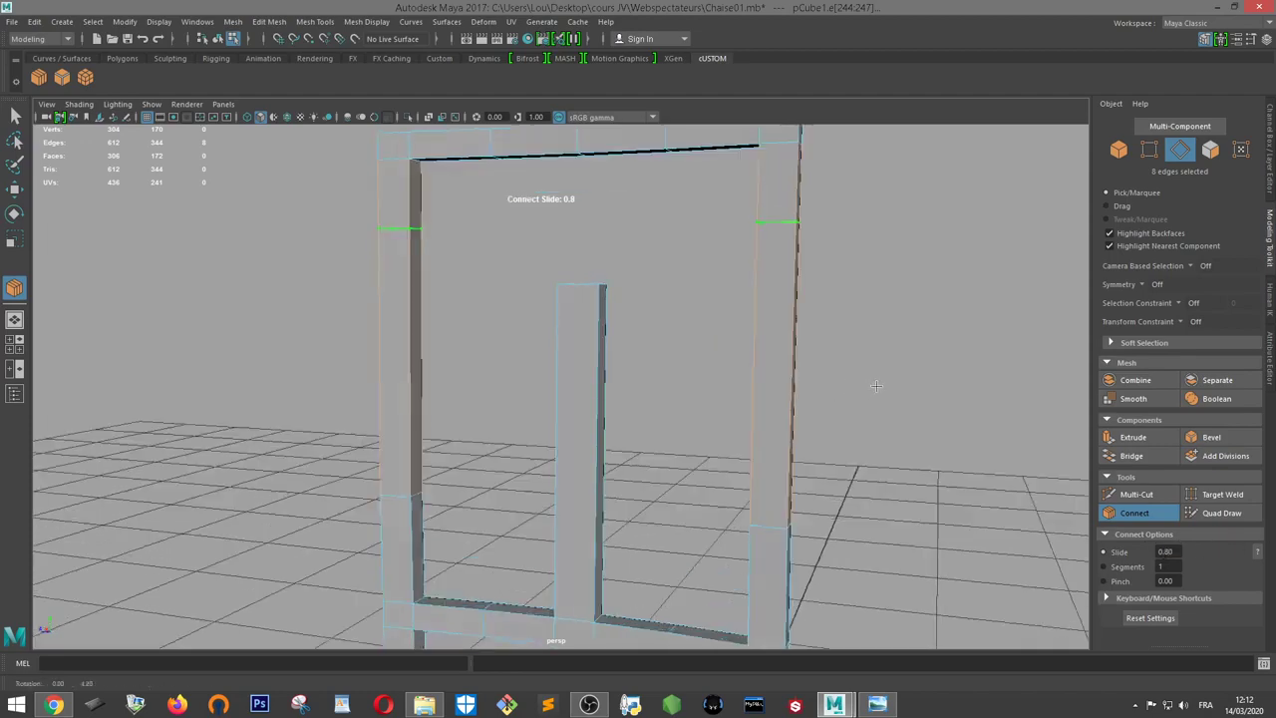
pyautogui.press('q')
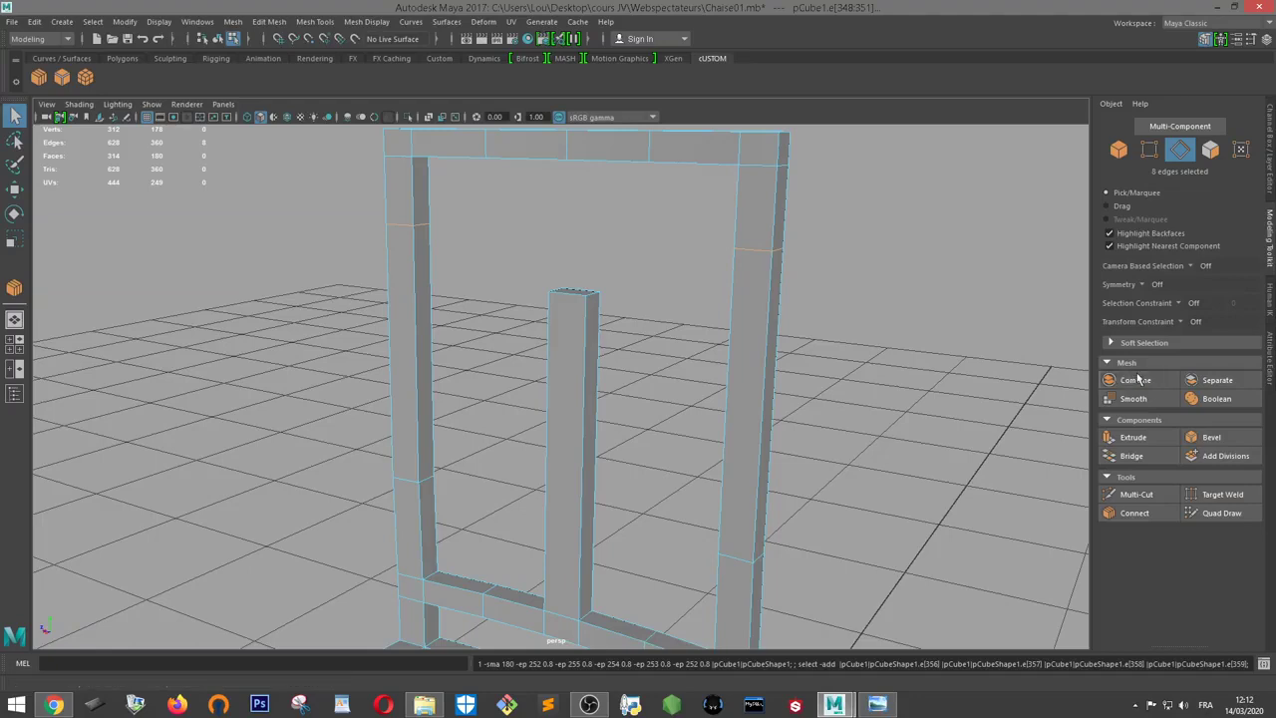
# Chamfer the new post edges with polyBevel4 at fraction 0.2
pyautogui.click(1200, 439)
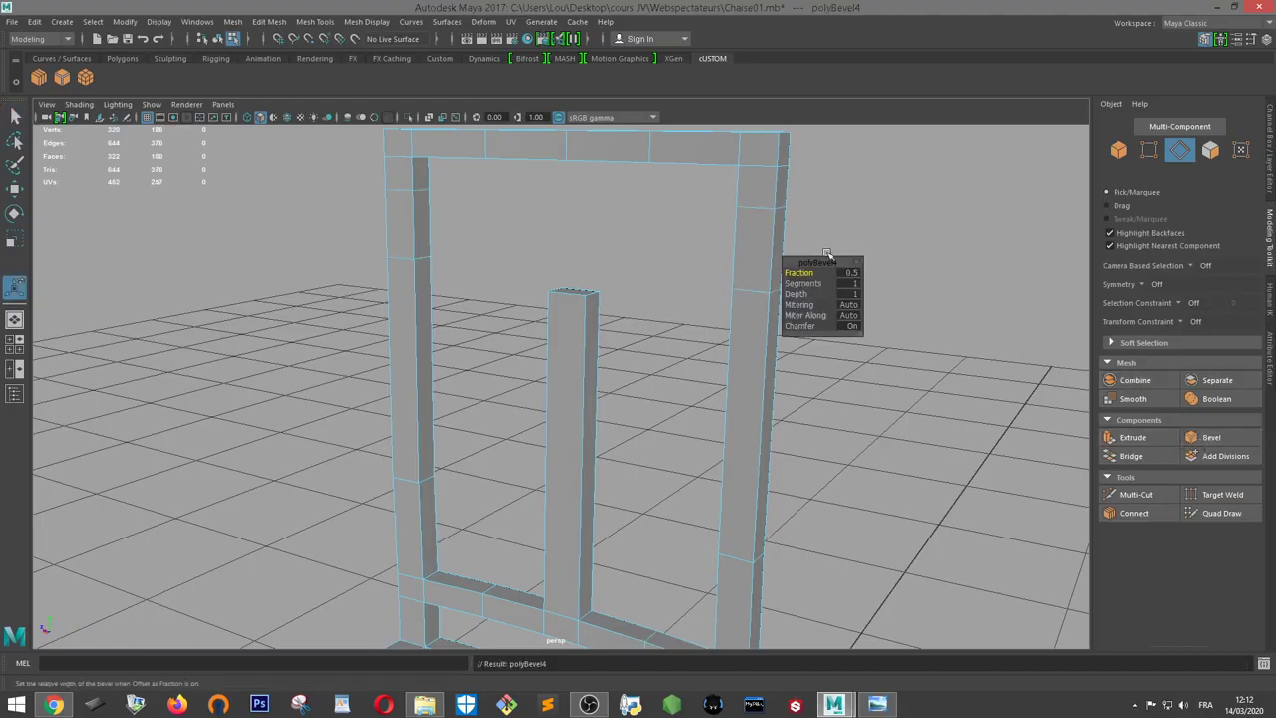
pyautogui.moveTo(814, 272); pyautogui.dragTo(802, 272)
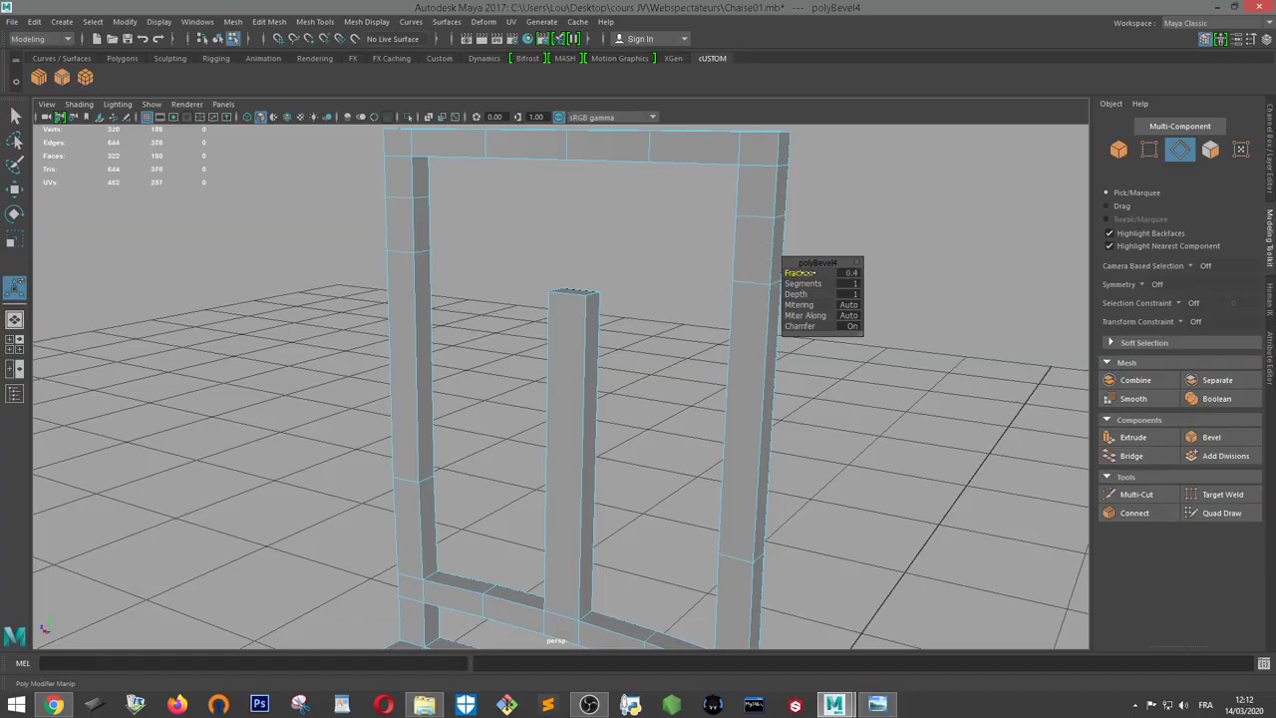
pyautogui.keyDown('alt'); pyautogui.moveTo(698, 276); pyautogui.dragTo(723, 333); pyautogui.keyUp('alt')
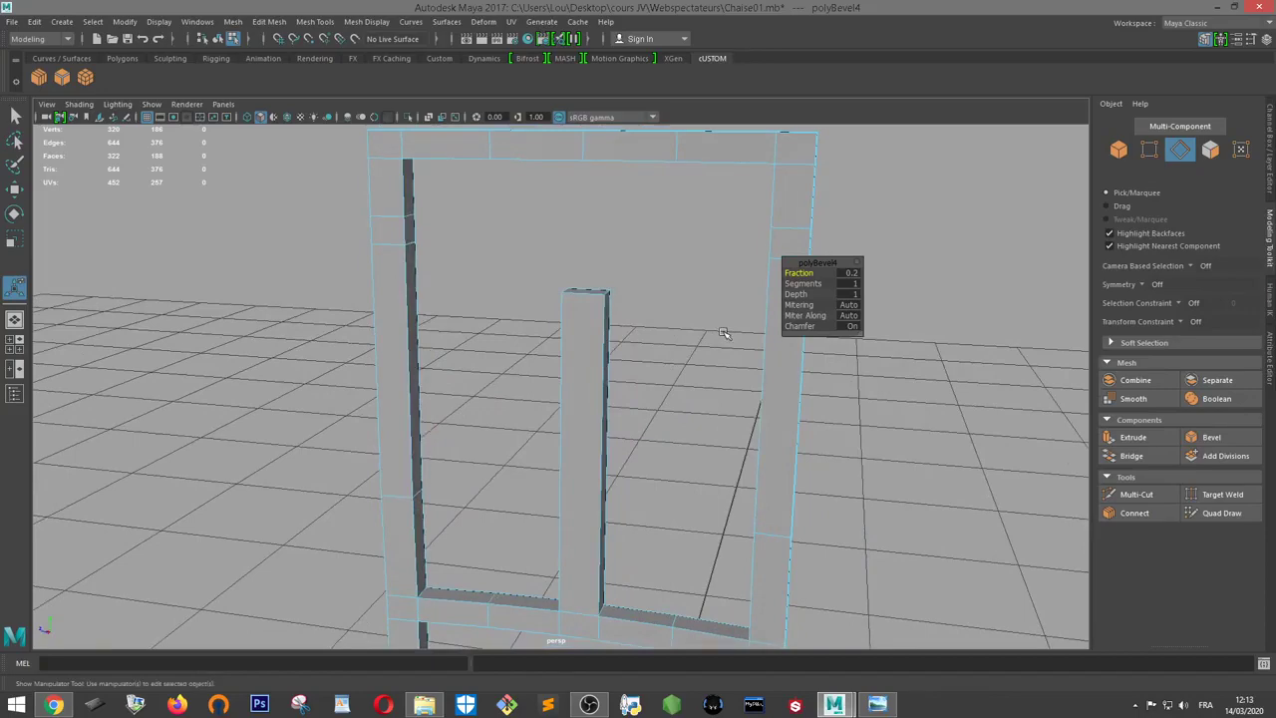
pyautogui.keyDown('alt'); pyautogui.moveTo(877, 217); pyautogui.dragTo(824, 235); pyautogui.keyUp('alt')
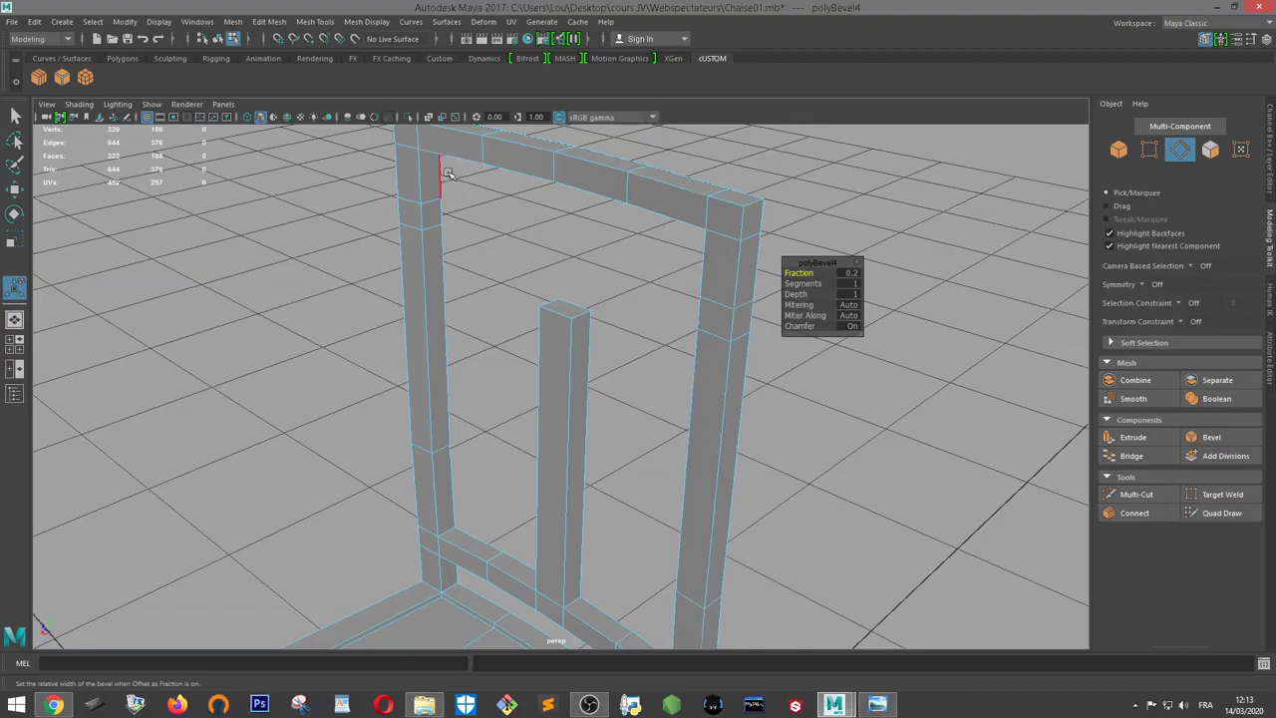
pyautogui.keyDown('alt'); pyautogui.moveTo(441, 208); pyautogui.dragTo(515, 203); pyautogui.keyUp('alt')
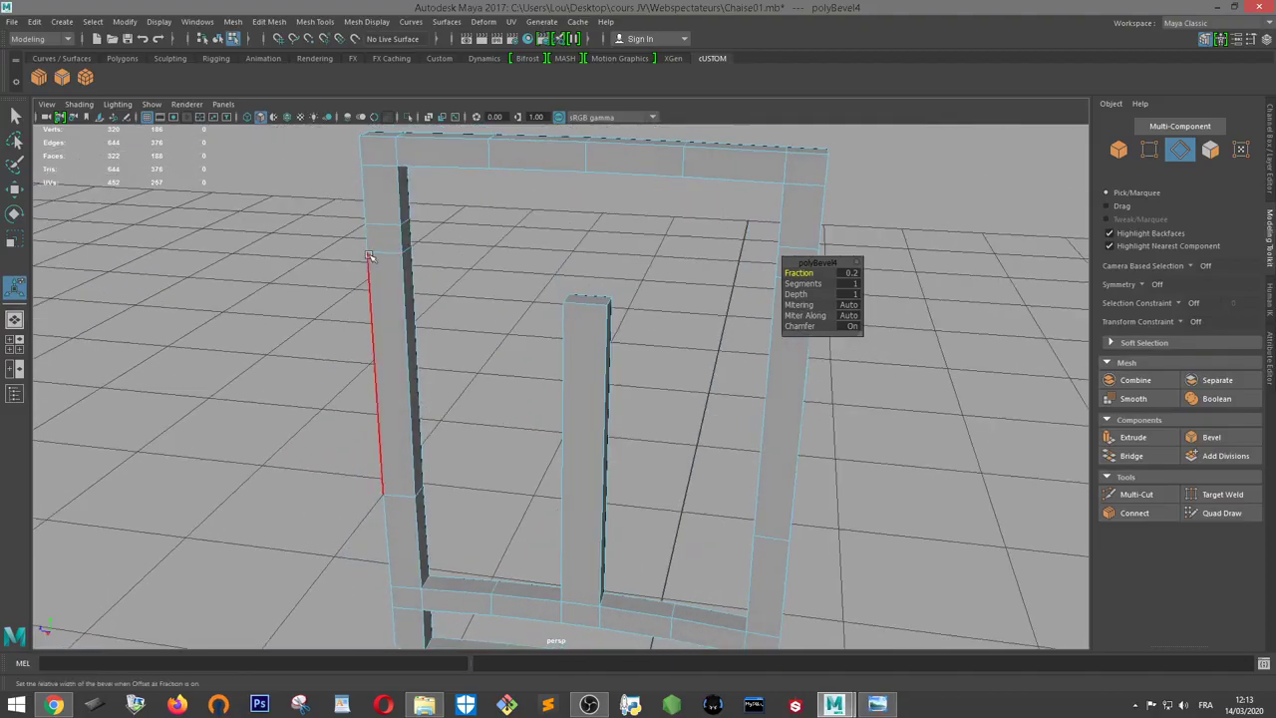
pyautogui.keyDown('alt'); pyautogui.moveTo(643, 177); pyautogui.dragTo(618, 287); pyautogui.keyUp('alt')
pyautogui.press('w')
pyautogui.keyDown('alt'); pyautogui.moveTo(390, 297); pyautogui.dragTo(370, 270); pyautogui.keyUp('alt')
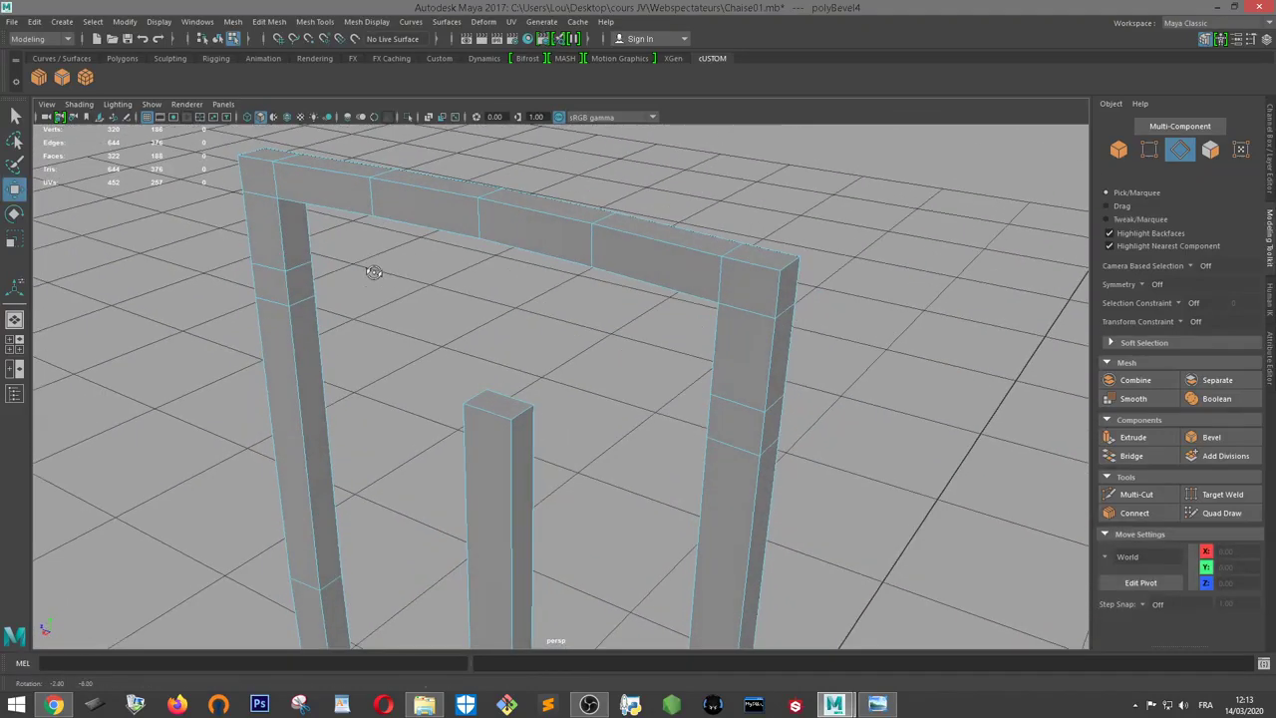
# Extrude an inner face of the left post across to the right post as a crossbar
pyautogui.moveTo(309, 280); pyautogui.dragTo(309, 339, button='right')
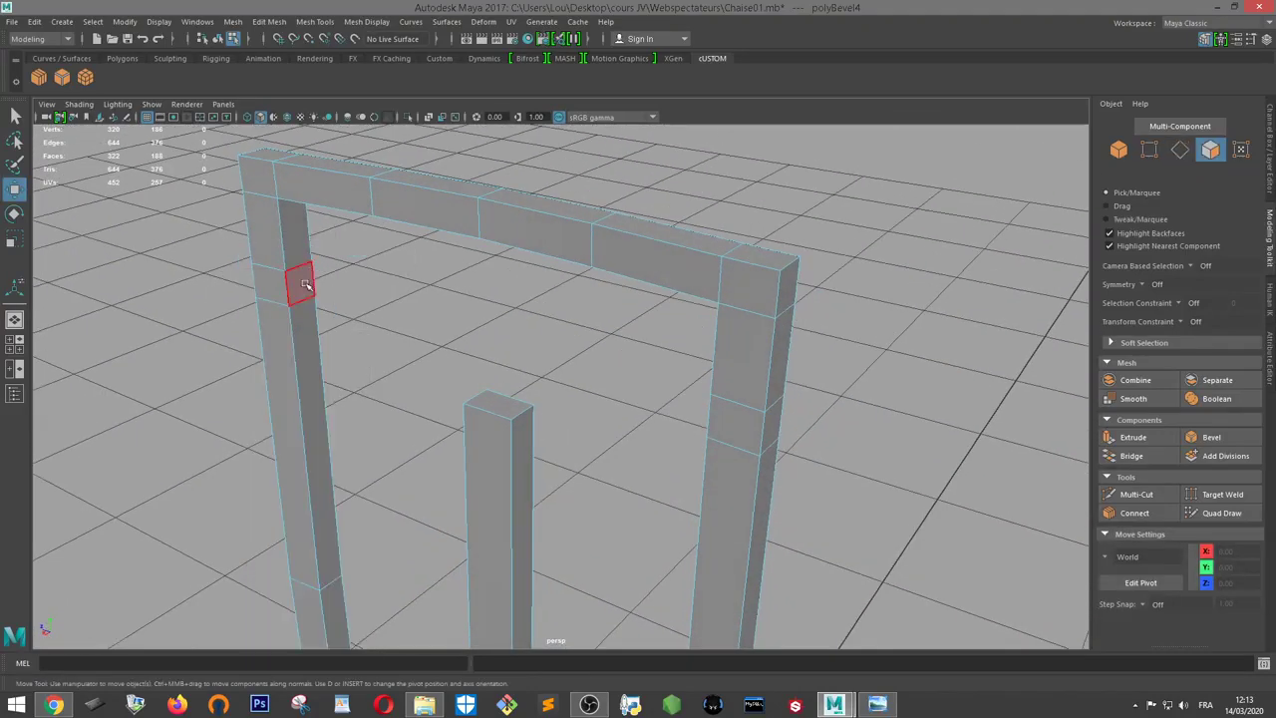
pyautogui.click(299, 281)
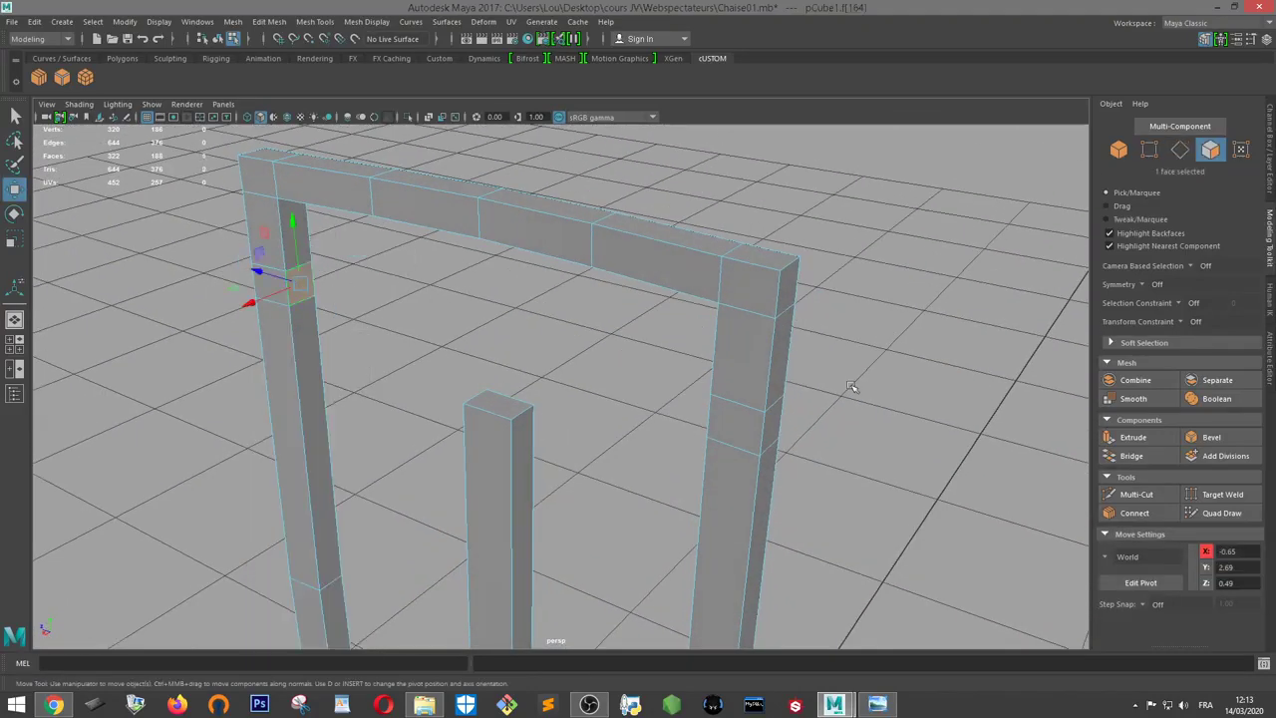
pyautogui.click(1132, 437)
pyautogui.press('w')
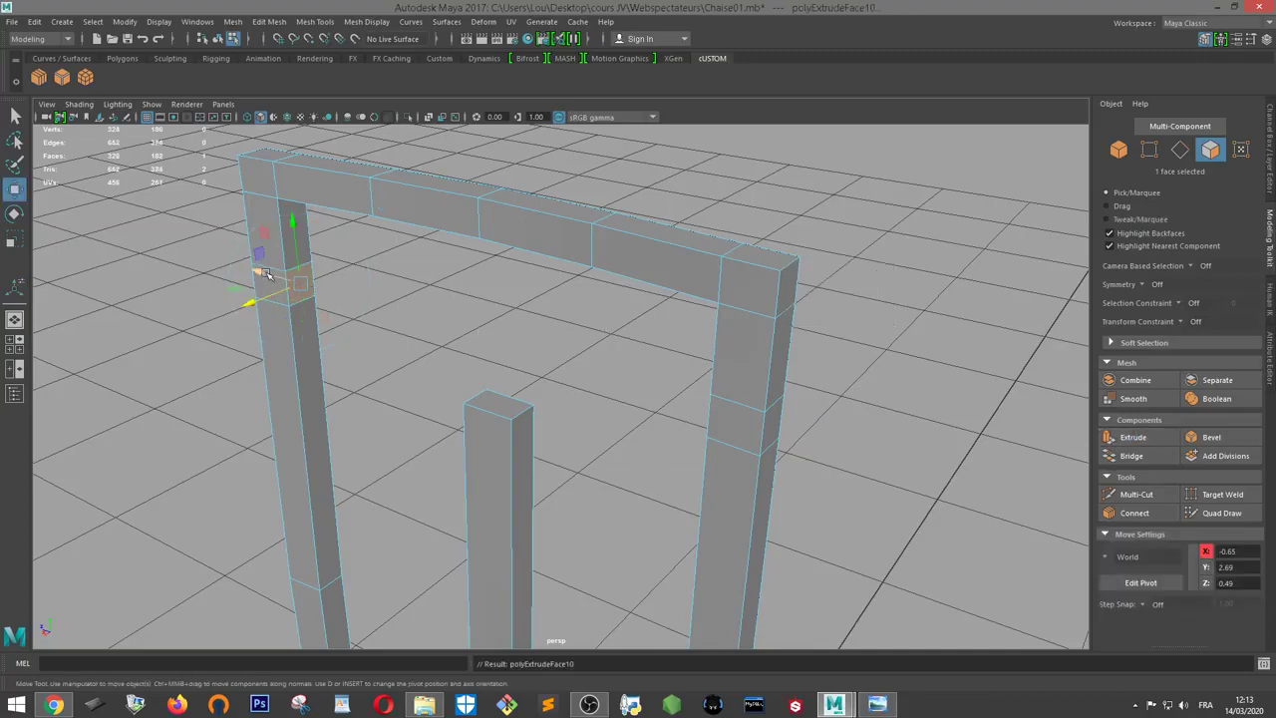
pyautogui.moveTo(267, 274)
pyautogui.mouseDown()
pyautogui.moveTo(618, 373)
pyautogui.moveTo(683, 324)
pyautogui.mouseUp()
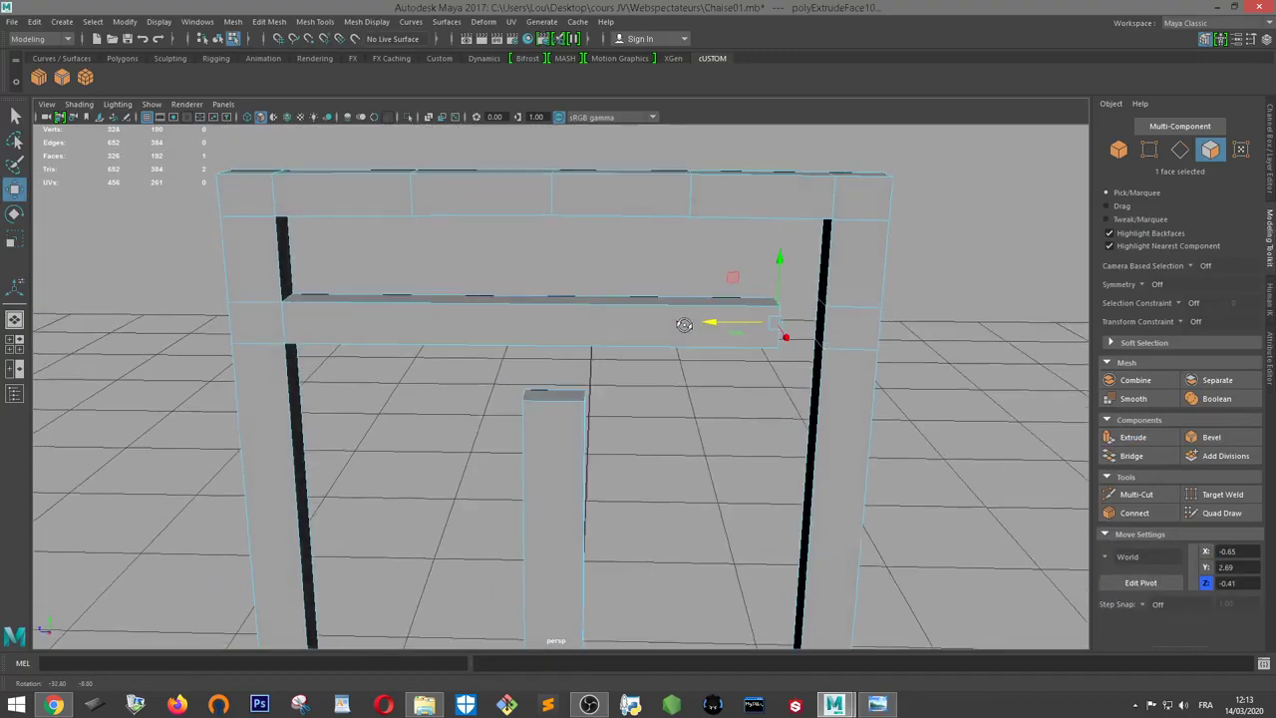
pyautogui.scroll(3, 621, 322)
pyautogui.scroll(3, 353, 335)
pyautogui.scroll(3, 578, 259)
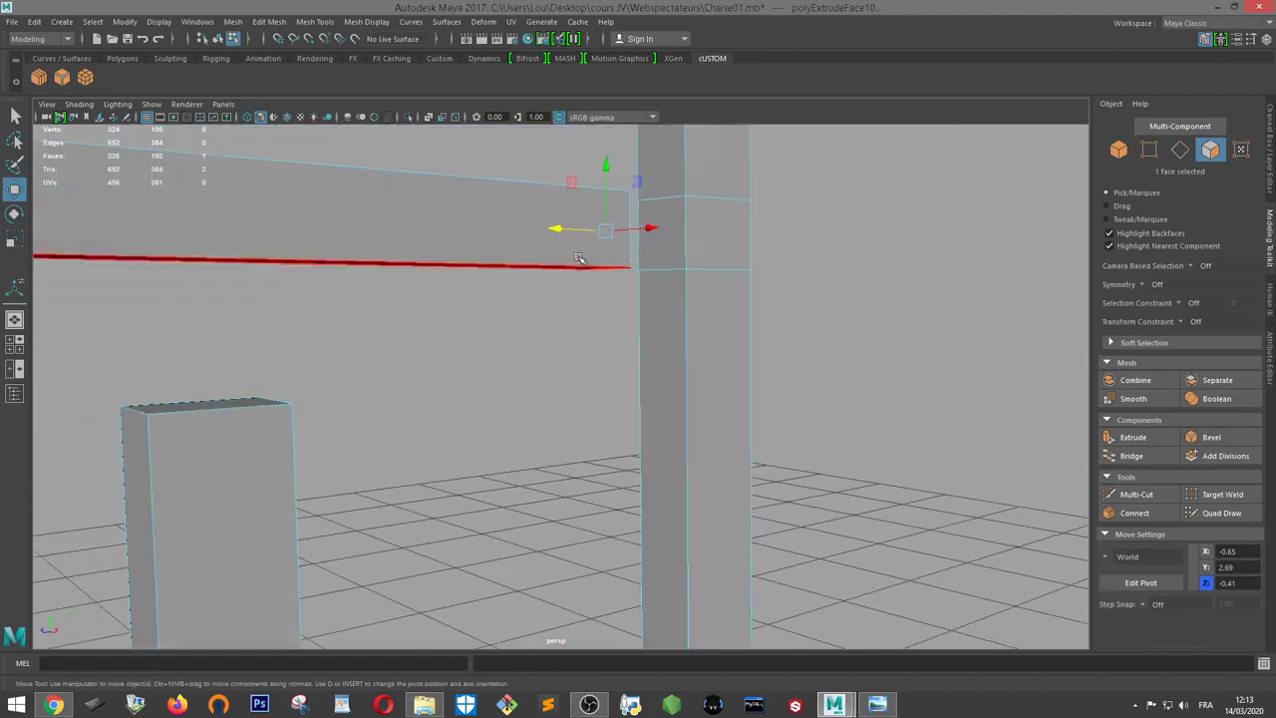
# Delete the right post's face where the crossbar meets, opening a hole
pyautogui.keyDown('shift'); pyautogui.click(662, 243); pyautogui.keyUp('shift')
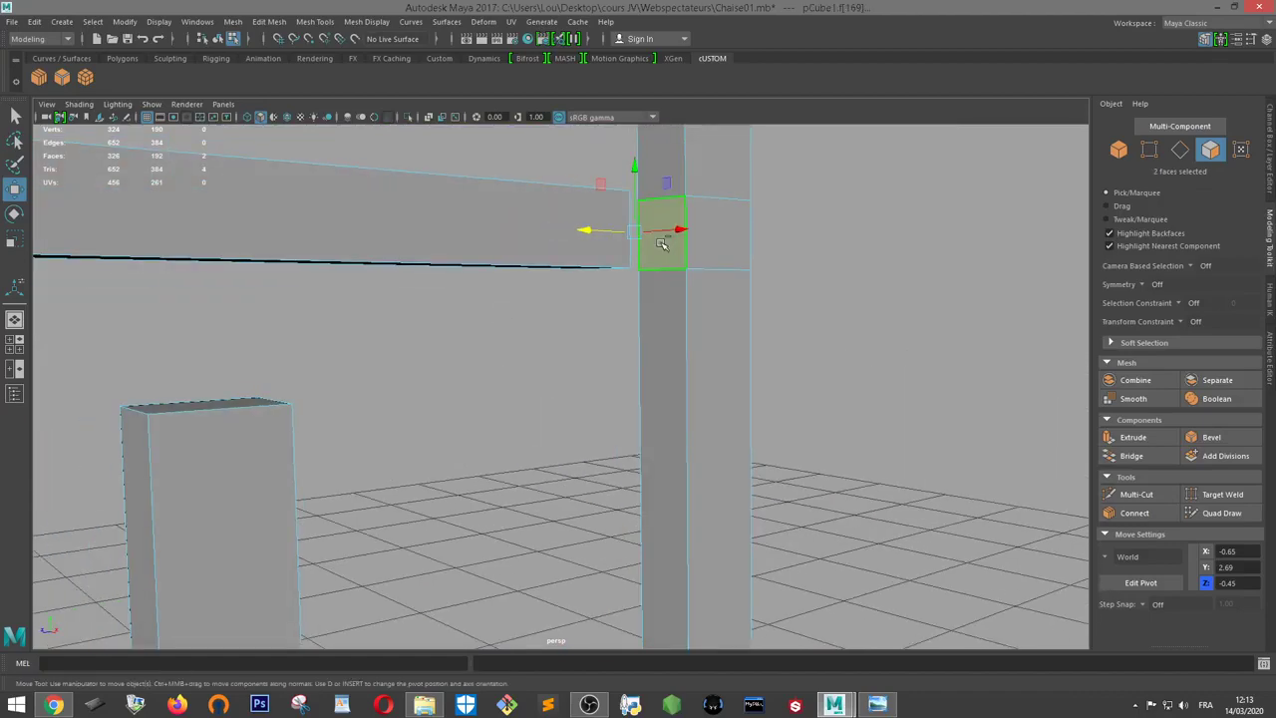
pyautogui.press('Delete')
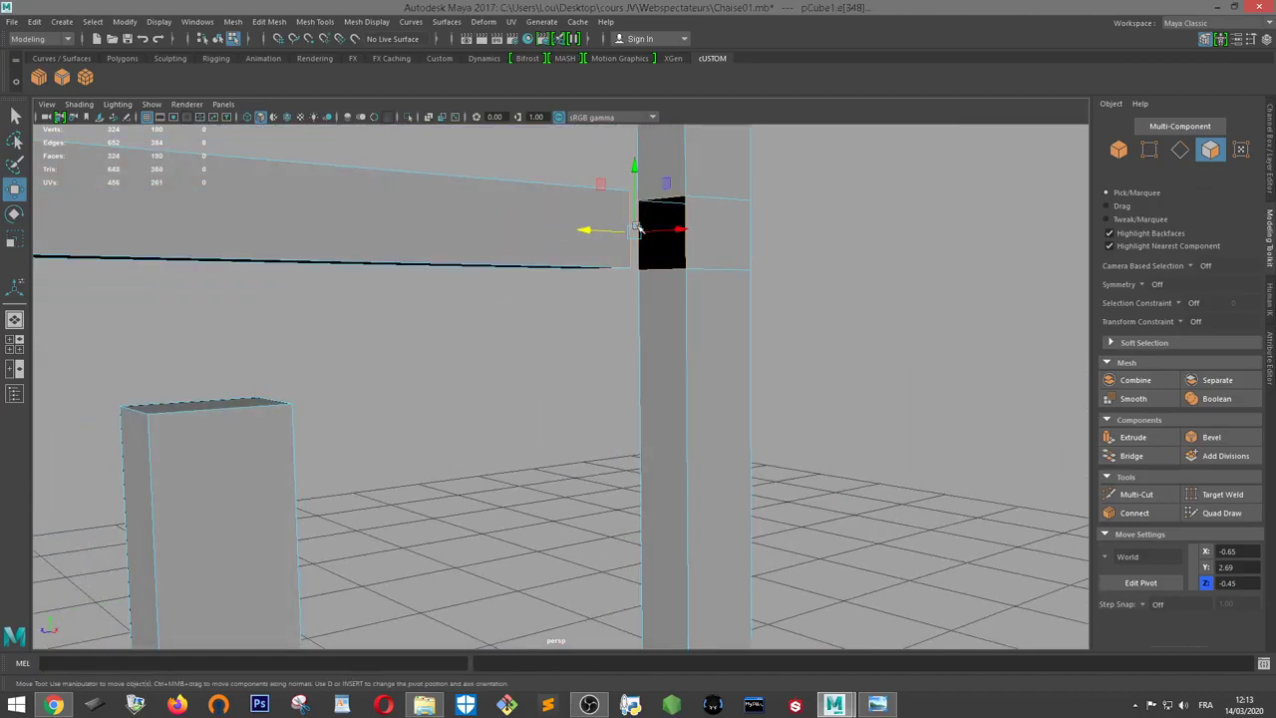
pyautogui.moveTo(618, 247)
pyautogui.keyDown('alt'); pyautogui.mouseDown()
pyautogui.moveTo(734, 279)
pyautogui.moveTo(661, 304)
pyautogui.mouseUp(); pyautogui.keyUp('alt')
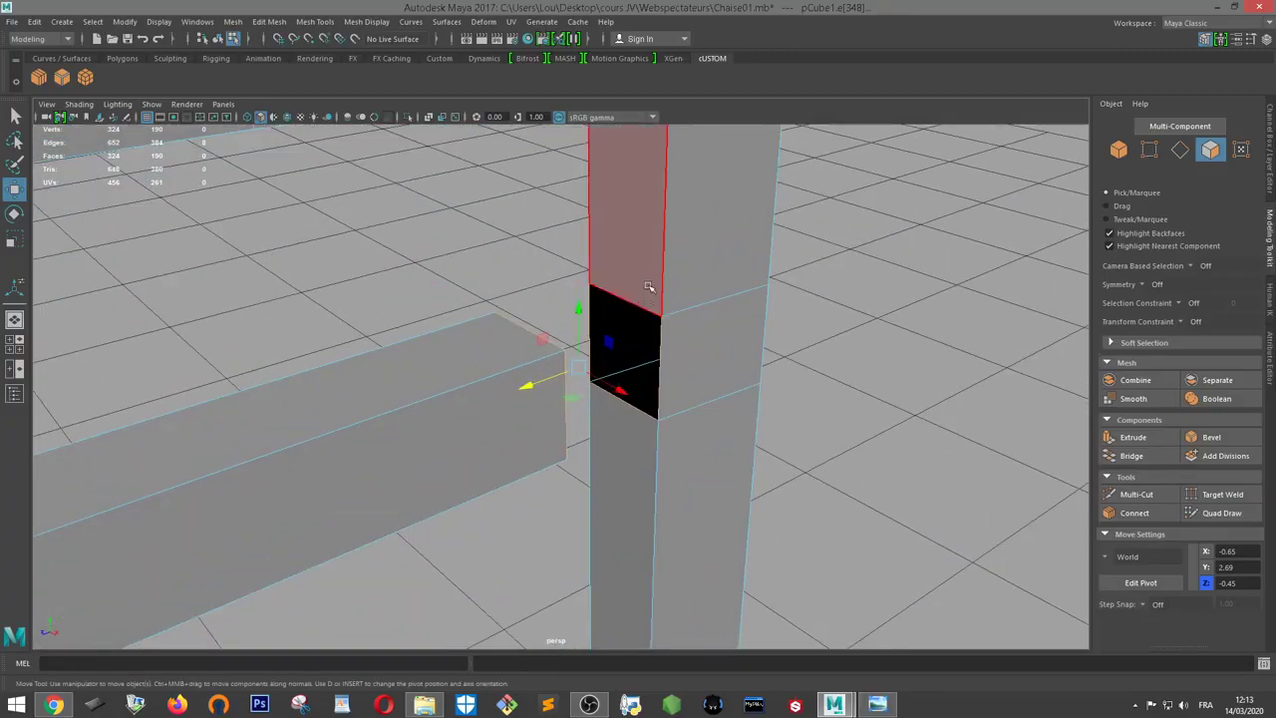
pyautogui.moveTo(714, 237); pyautogui.dragTo(718, 209, button='right')
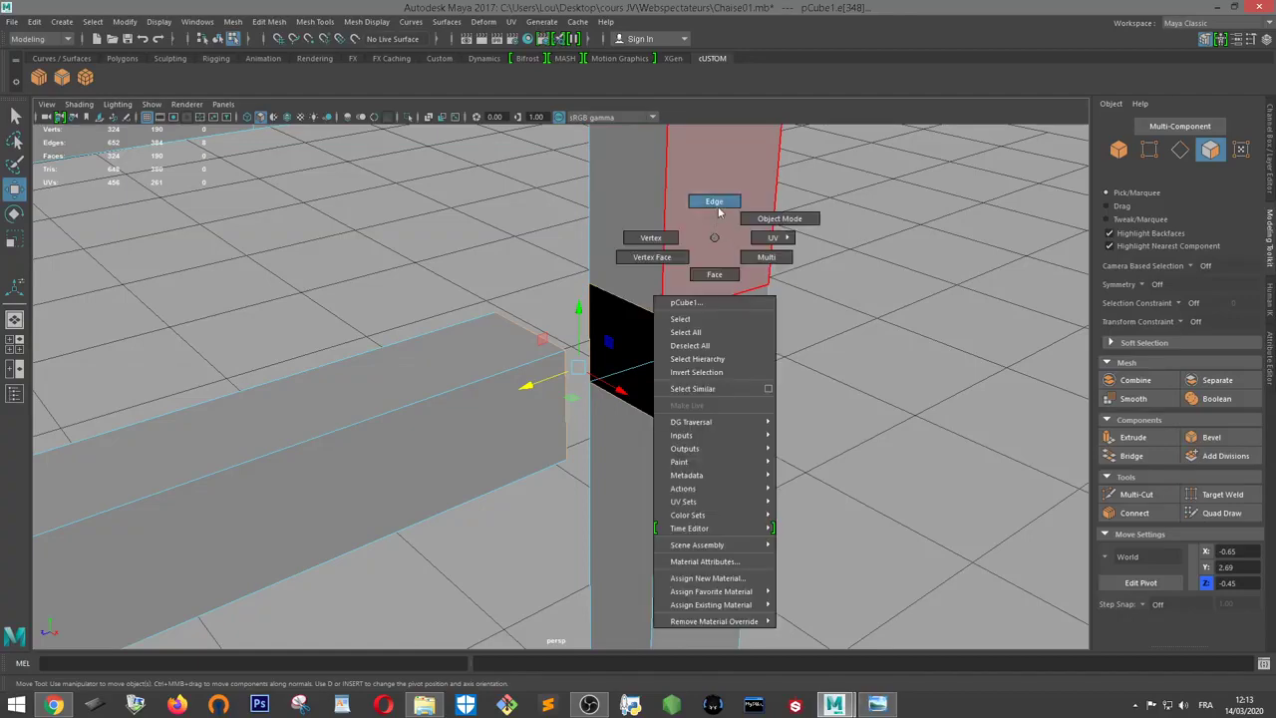
pyautogui.click(715, 205)
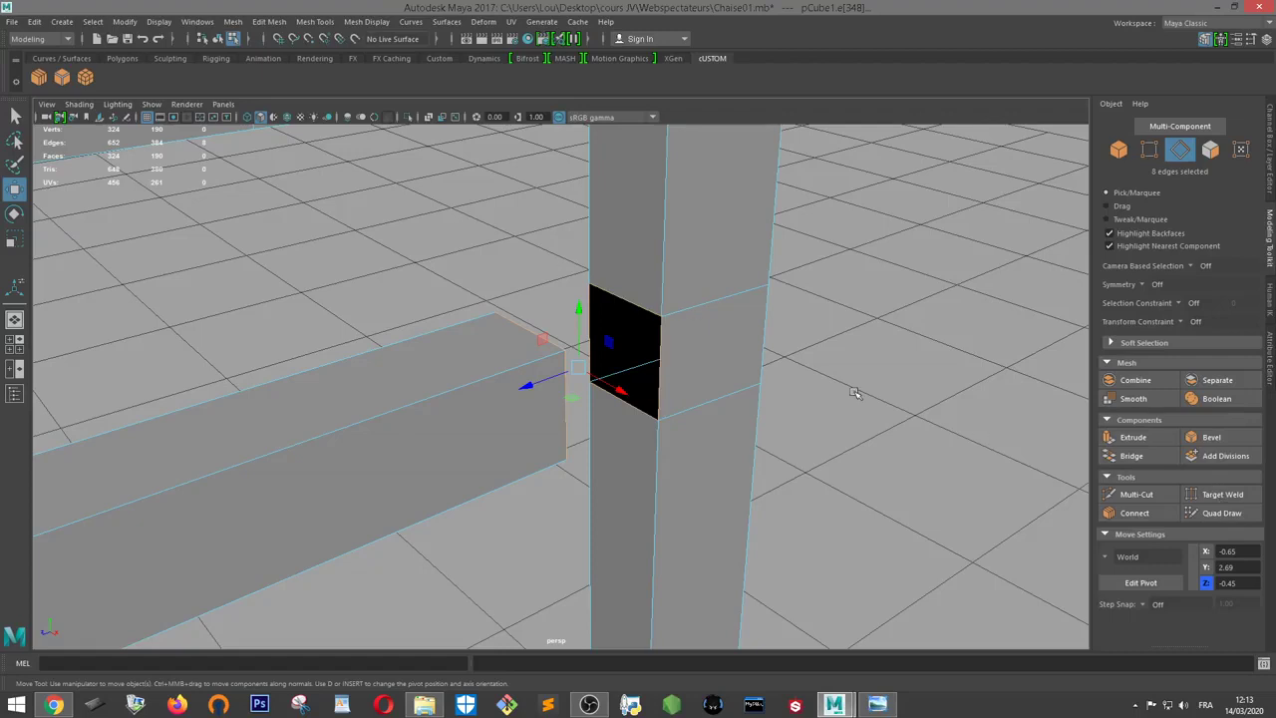
# Target Weld the crossbar's three end edges onto the right post's opening, leaving pCube1 at 320 vertices
pyautogui.rightClick(724, 315)
pyautogui.click(733, 283)
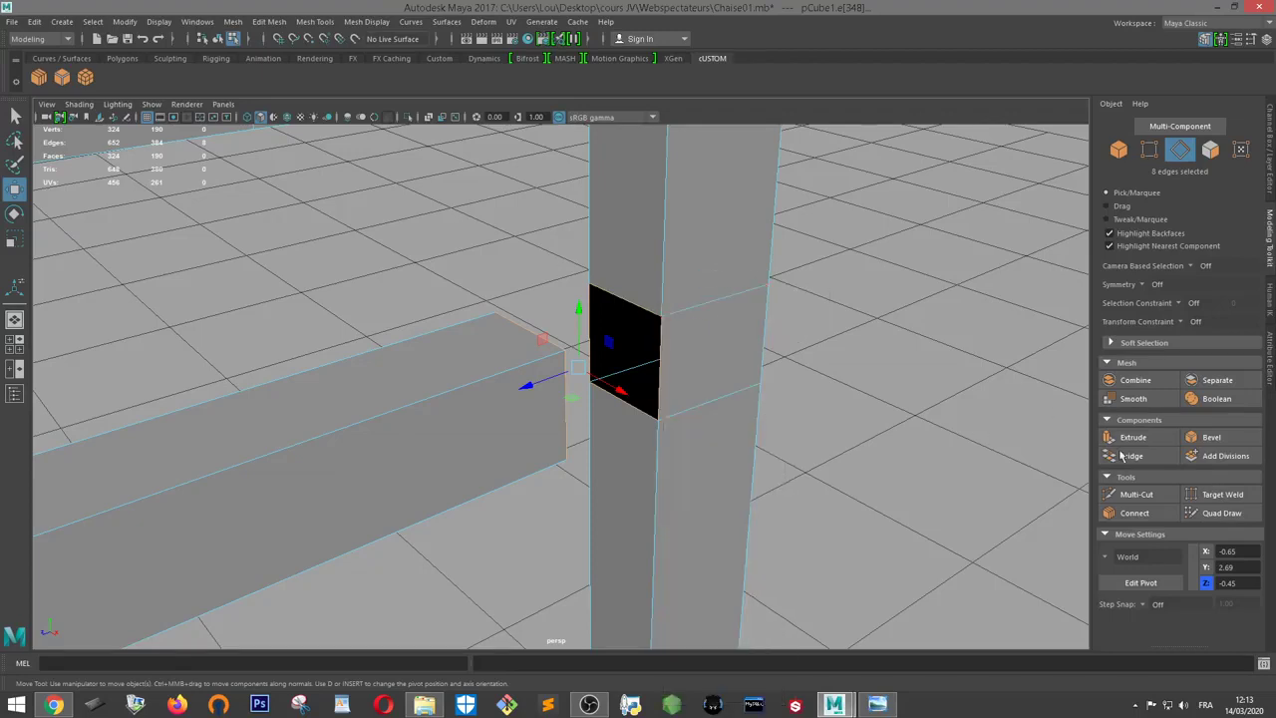
pyautogui.click(1224, 496)
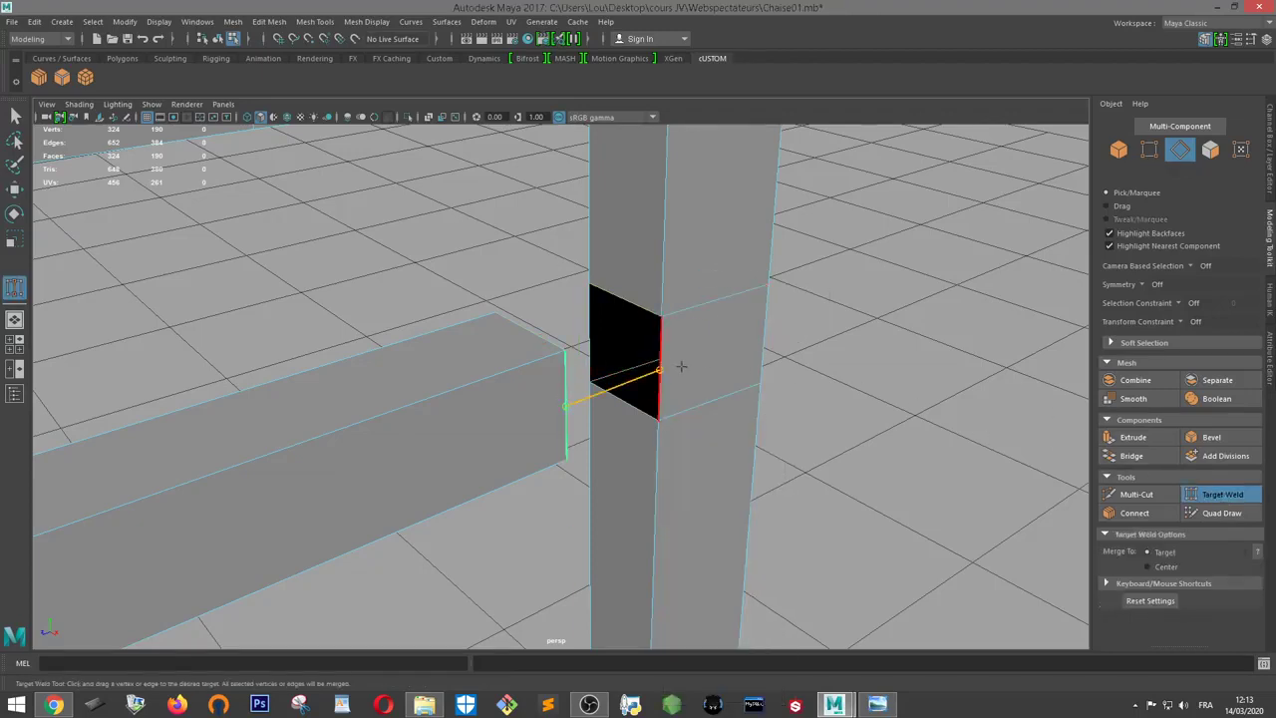
pyautogui.moveTo(681, 367); pyautogui.dragTo(642, 373)
pyautogui.moveTo(644, 298)
pyautogui.mouseDown()
pyautogui.moveTo(735, 293)
pyautogui.moveTo(809, 222)
pyautogui.mouseUp()
pyautogui.moveTo(809, 221)
pyautogui.keyDown('alt'); pyautogui.mouseDown()
pyautogui.moveTo(800, 276)
pyautogui.moveTo(732, 279)
pyautogui.moveTo(699, 225)
pyautogui.moveTo(530, 285)
pyautogui.moveTo(701, 203)
pyautogui.moveTo(709, 312)
pyautogui.moveTo(525, 583)
pyautogui.moveTo(489, 279)
pyautogui.mouseUp(); pyautogui.keyUp('alt')
pyautogui.scroll(3, 699, 226)
pyautogui.scroll(-5, 673, 261)
pyautogui.press('w')
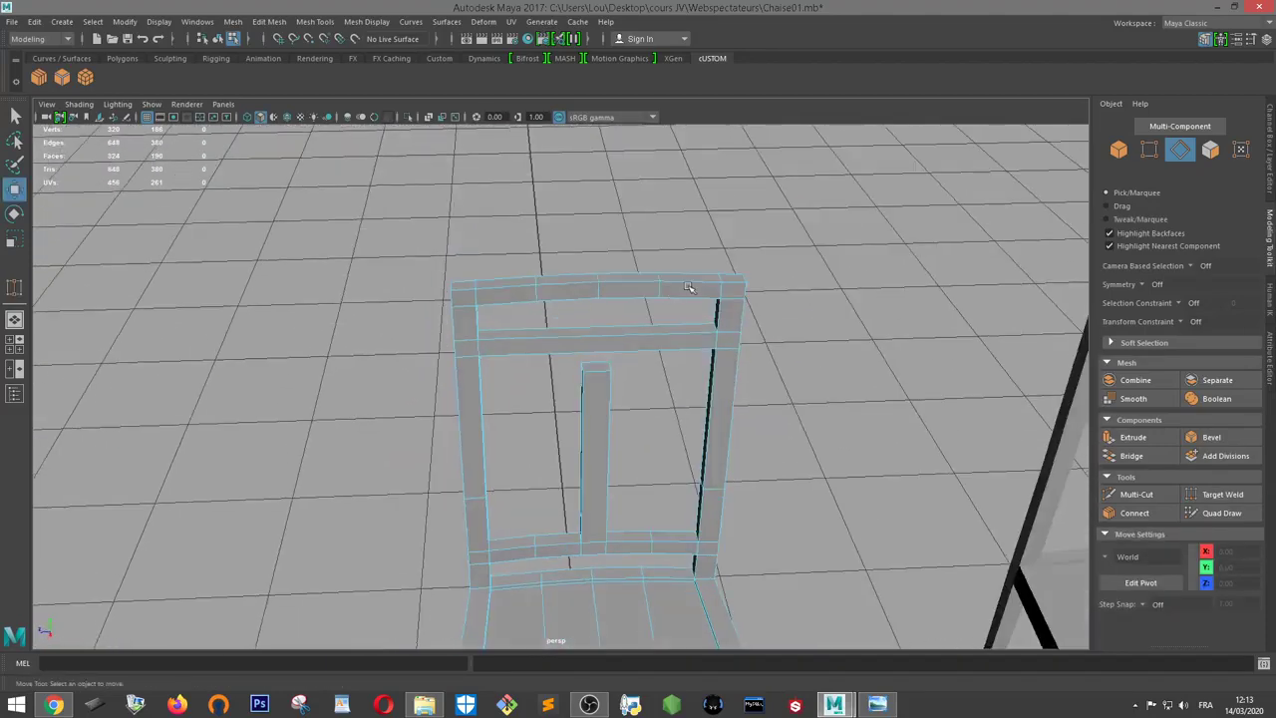
pyautogui.scroll(3, 525, 583)
pyautogui.scroll(3, 550, 313)
pyautogui.scroll(-3, 588, 319)
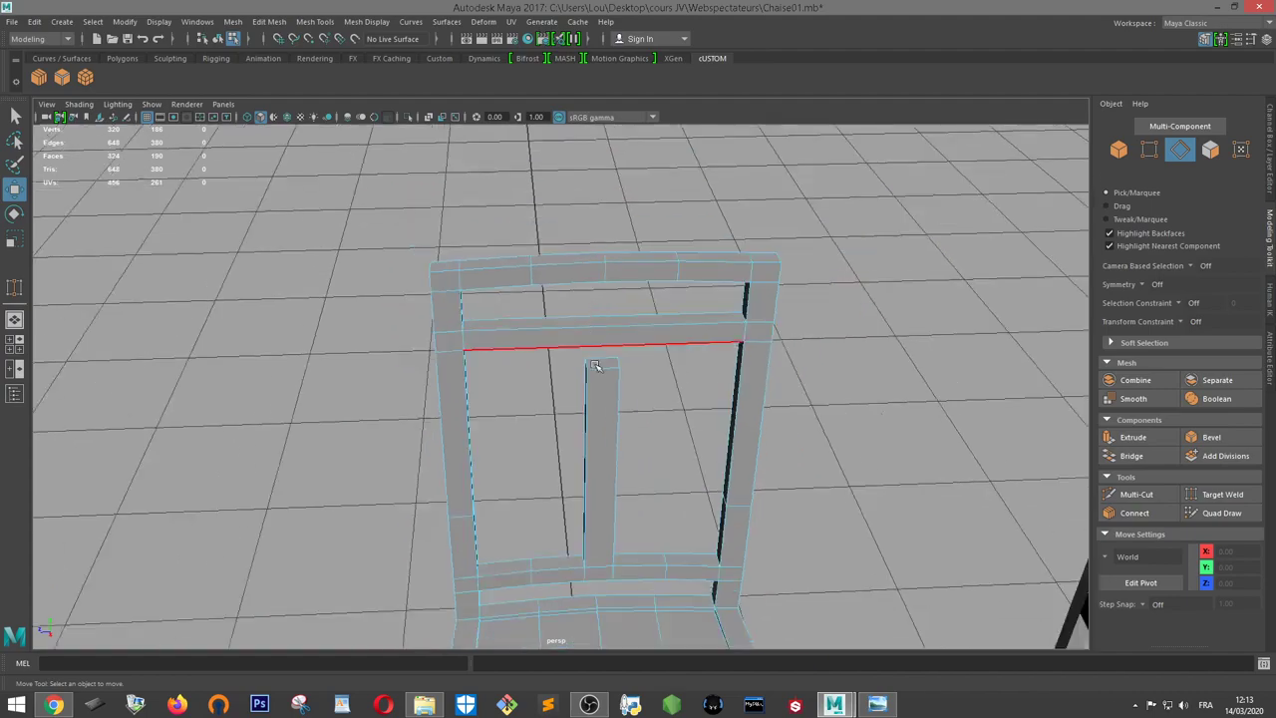
pyautogui.scroll(2, 598, 428)
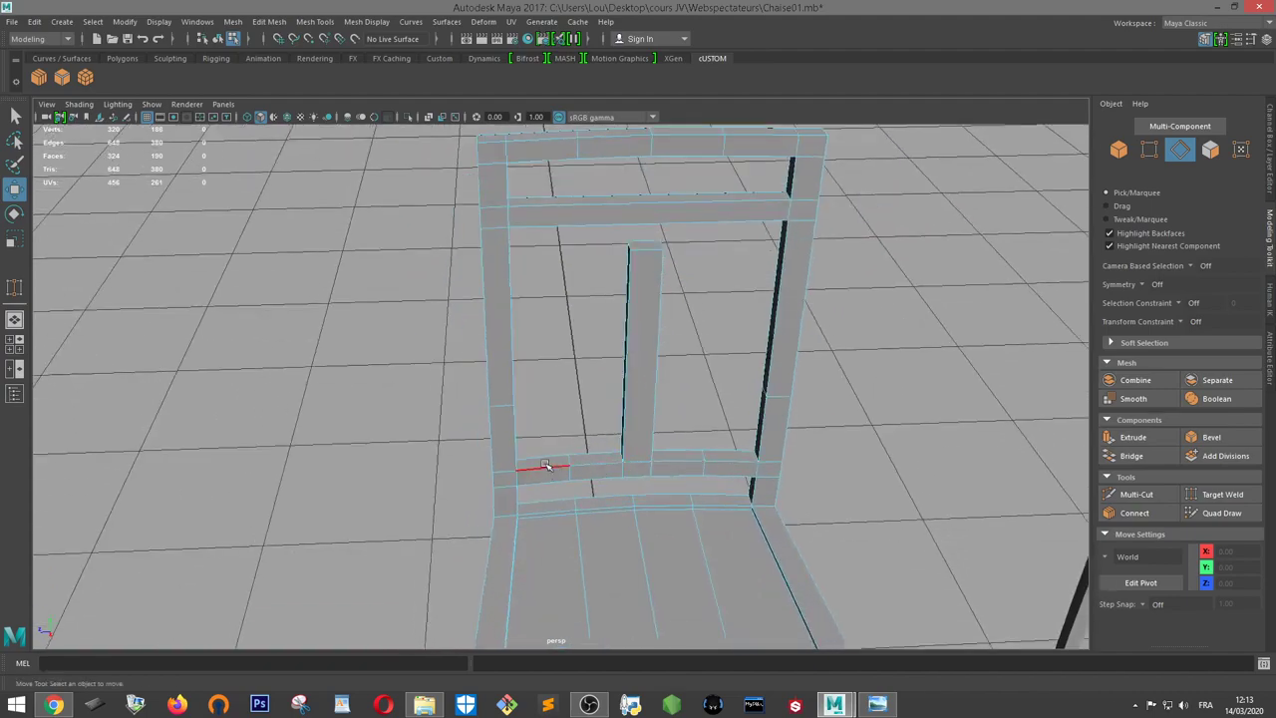
# Select the crossbar's four long edges and frame them in a three-quarter view
pyautogui.moveTo(688, 259)
pyautogui.keyDown('alt'); pyautogui.mouseDown()
pyautogui.moveTo(678, 399)
pyautogui.moveTo(811, 362)
pyautogui.moveTo(963, 350)
pyautogui.moveTo(848, 376)
pyautogui.moveTo(669, 306)
pyautogui.mouseUp(); pyautogui.keyUp('alt')
pyautogui.rightClick(638, 344)
pyautogui.moveTo(573, 331); pyautogui.dragTo(573, 331)
pyautogui.press('f')
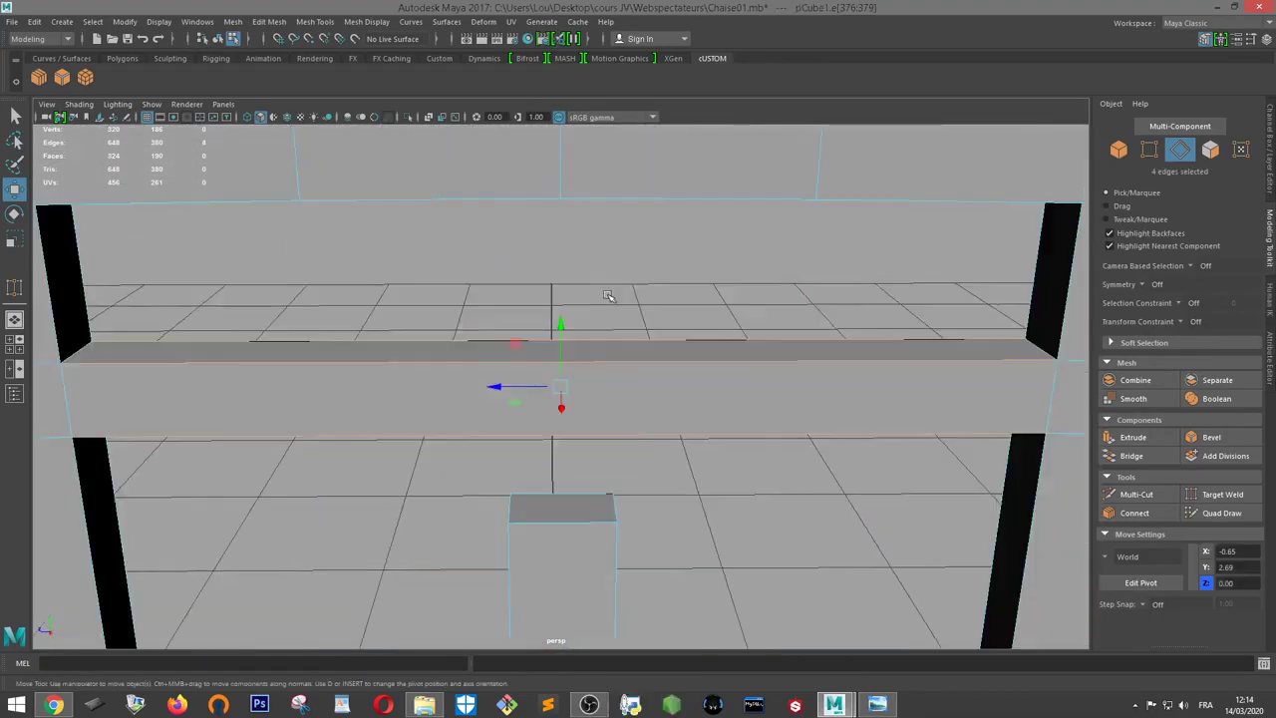
pyautogui.scroll(-5, 604, 288)
pyautogui.keyDown('alt'); pyautogui.moveTo(604, 288); pyautogui.dragTo(734, 356); pyautogui.keyUp('alt')
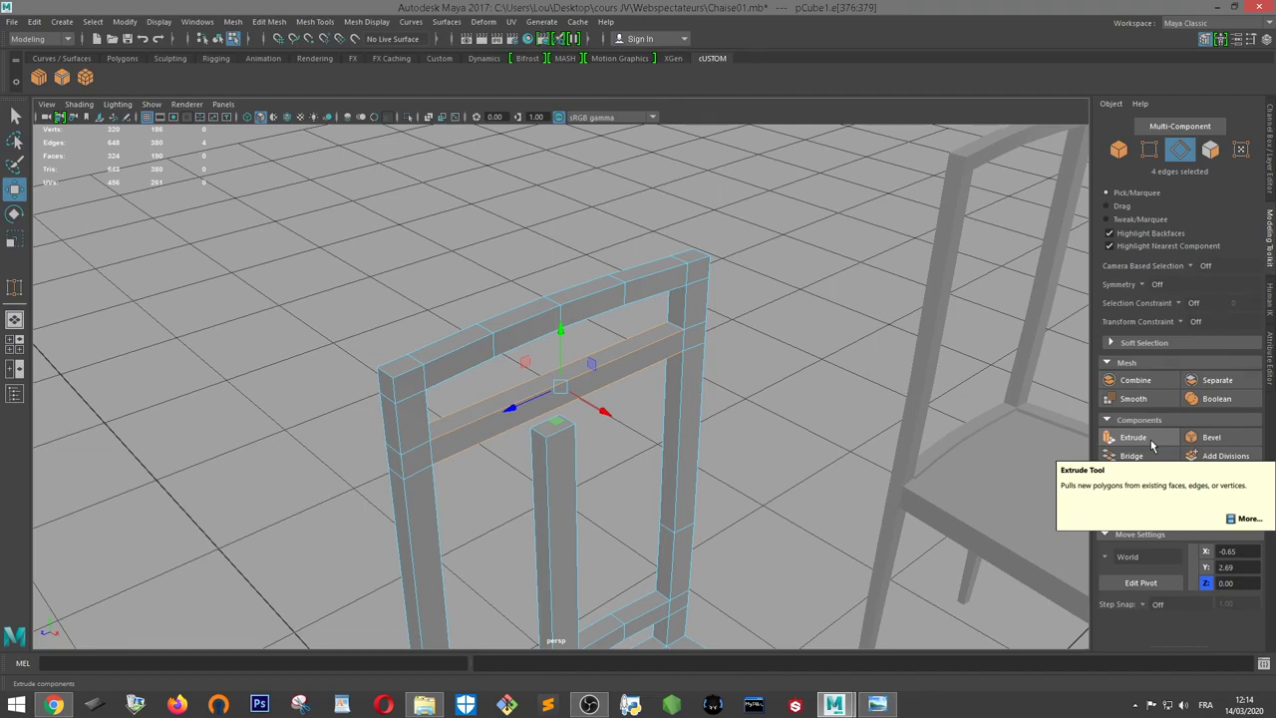
# Try extruding the selected crossbar edges, then undo the extrusion
pyautogui.click(1133, 438)
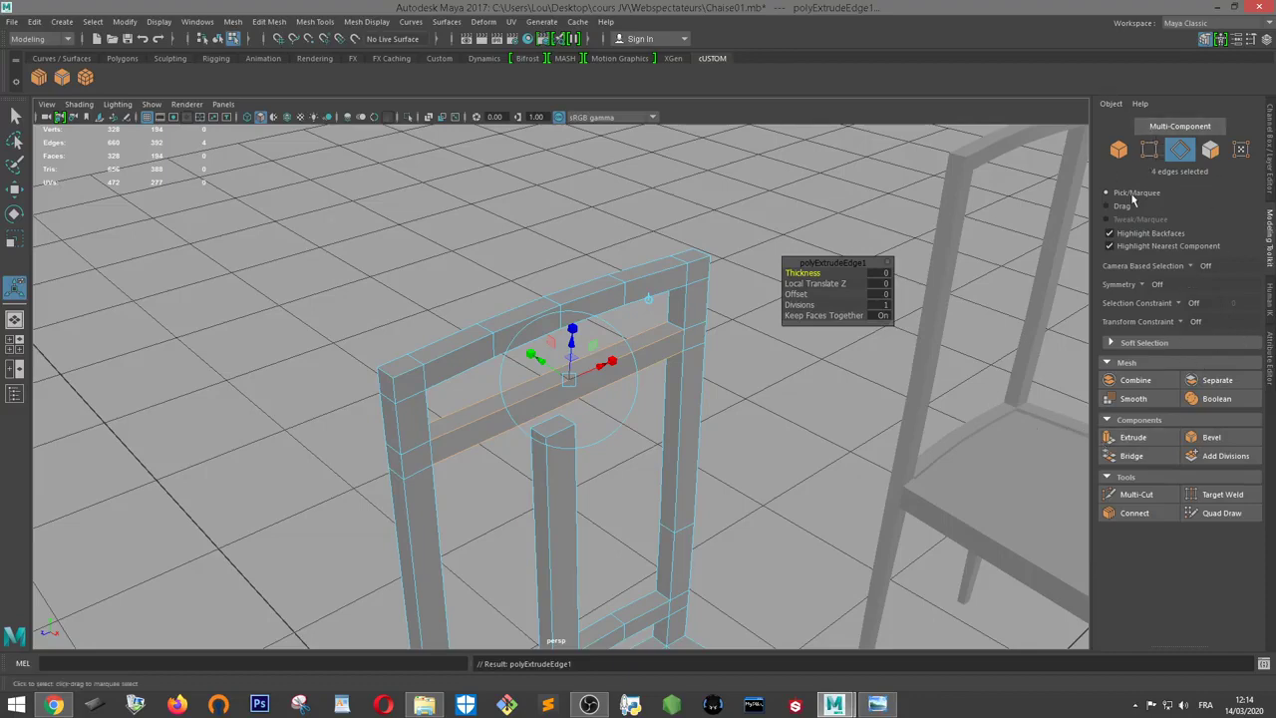
pyautogui.keyDown('alt'); pyautogui.moveTo(875, 216); pyautogui.dragTo(786, 198); pyautogui.keyUp('alt')
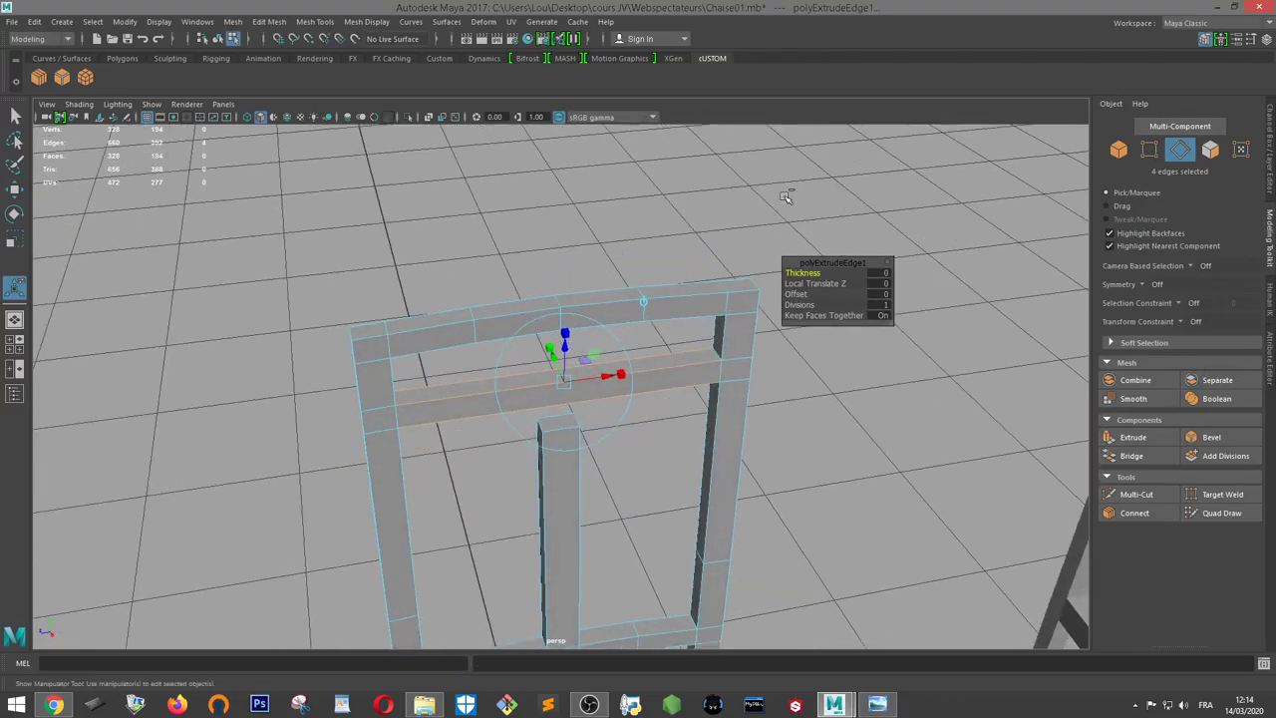
pyautogui.hotkey('ctrl', 'z')
pyautogui.hotkey('ctrl', 'z')
pyautogui.scroll(3, 706, 326)
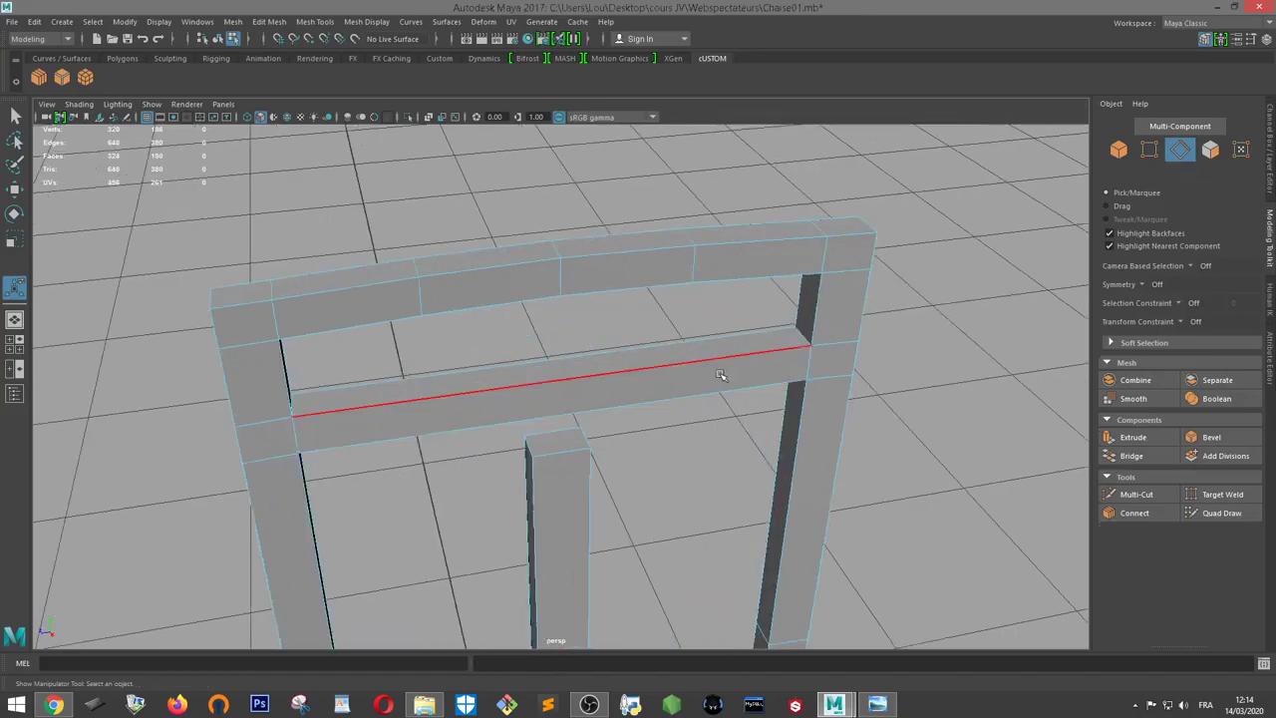
# Double-click a middle-rail edge to select its full loop and frame it
pyautogui.moveTo(713, 324); pyautogui.dragTo(698, 295, button='right')
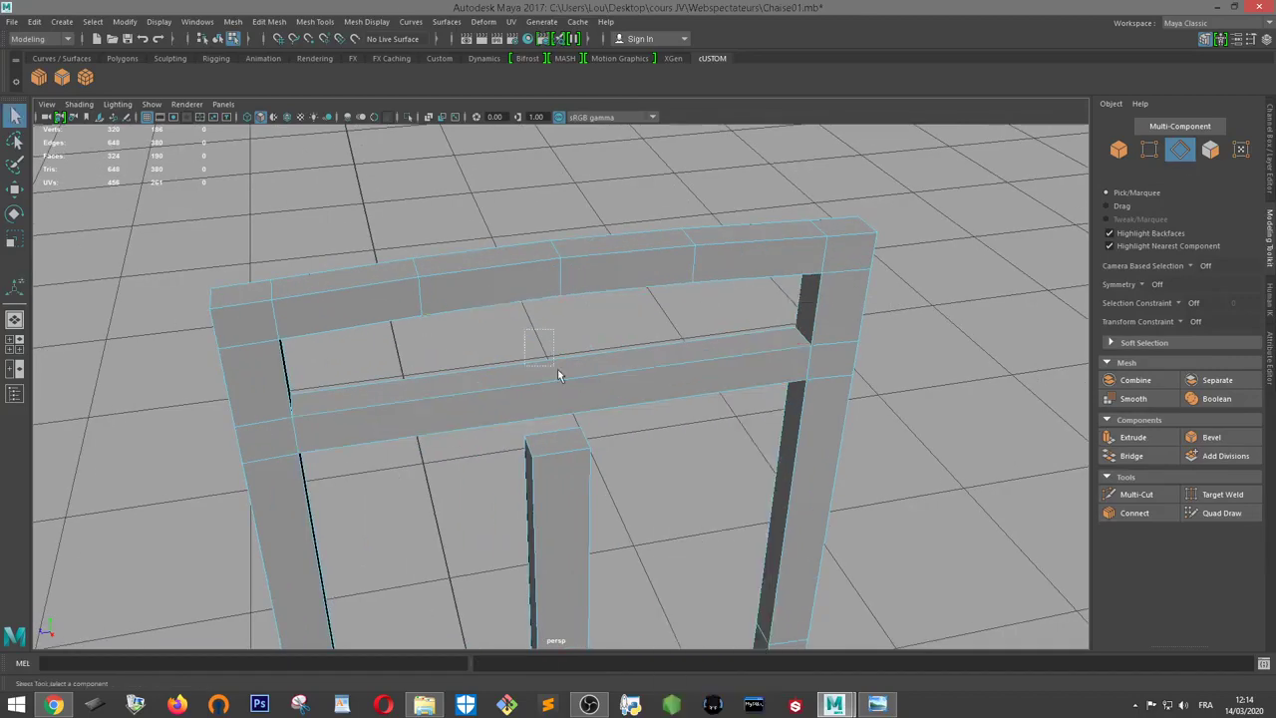
pyautogui.doubleClick(623, 417)
pyautogui.press('f')
pyautogui.scroll(-3, 668, 384)
pyautogui.scroll(-2, 608, 387)
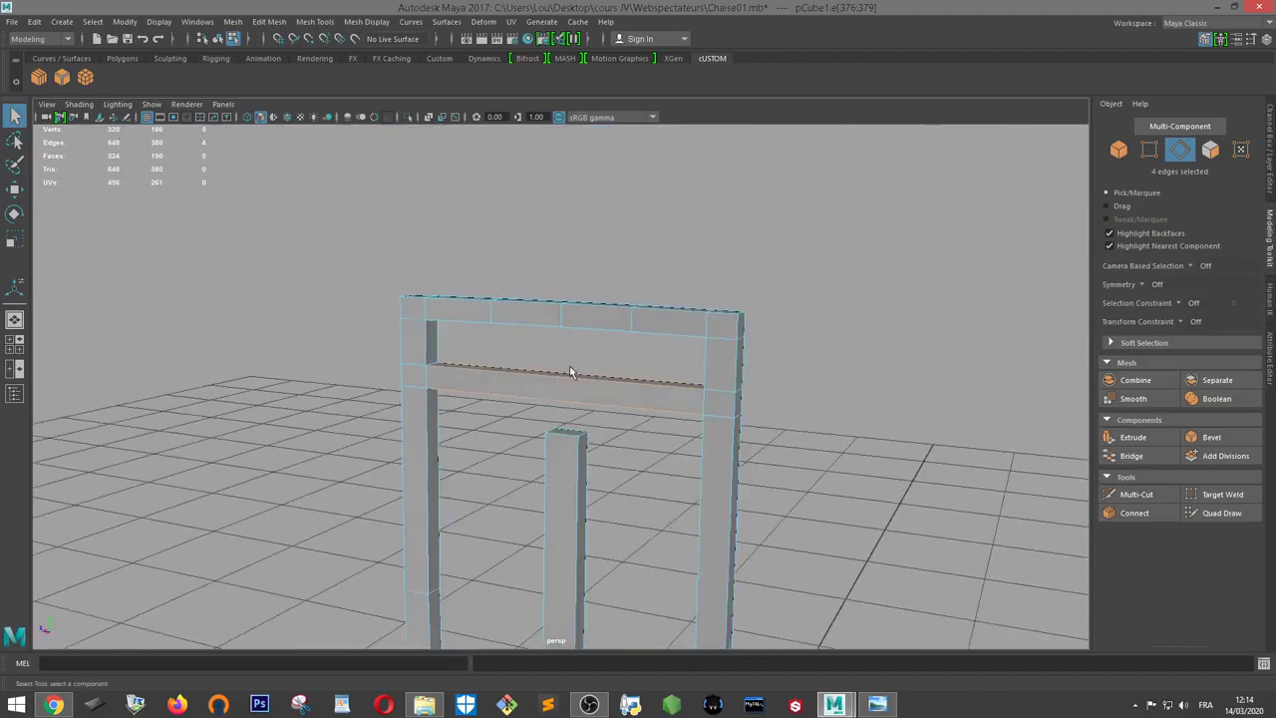
pyautogui.scroll(2, 570, 372)
pyautogui.scroll(1, 627, 365)
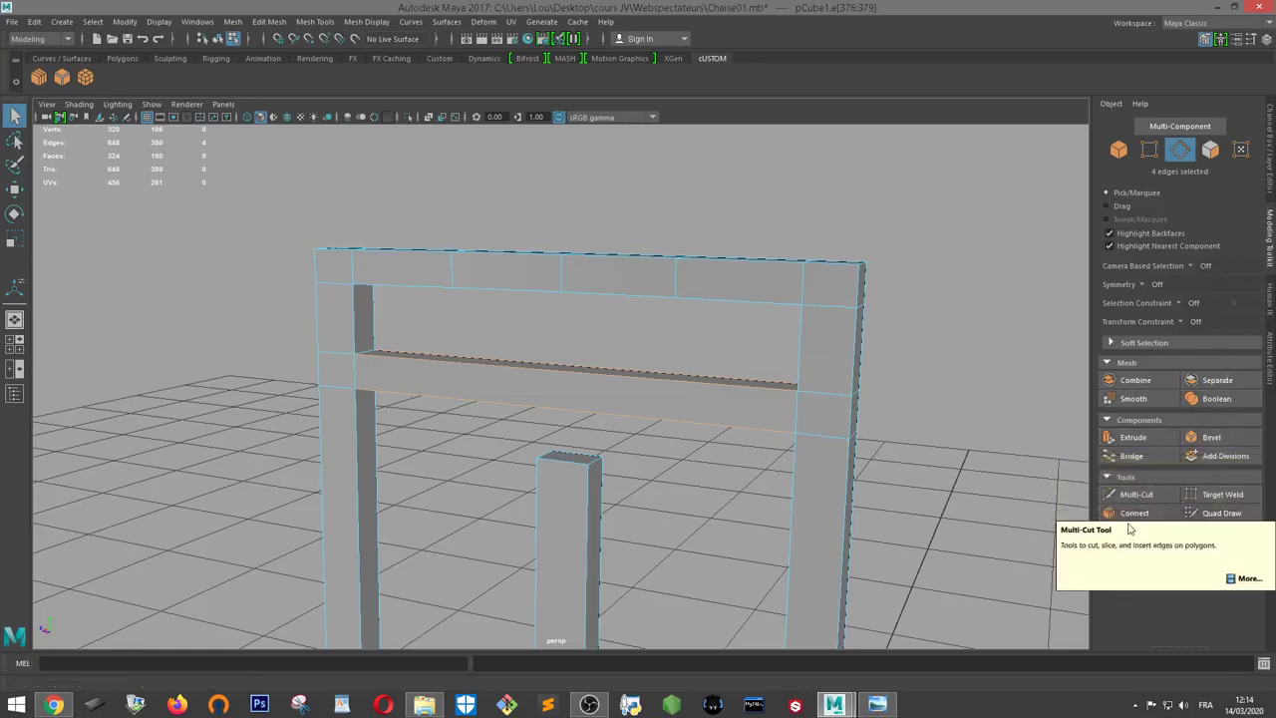
# Connect the selected edges with a new loop along the crossbar, bringing pCube1 to 328 vertices
pyautogui.click(1130, 513)
pyautogui.keyDown('alt'); pyautogui.moveTo(826, 356); pyautogui.dragTo(706, 384); pyautogui.keyUp('alt')
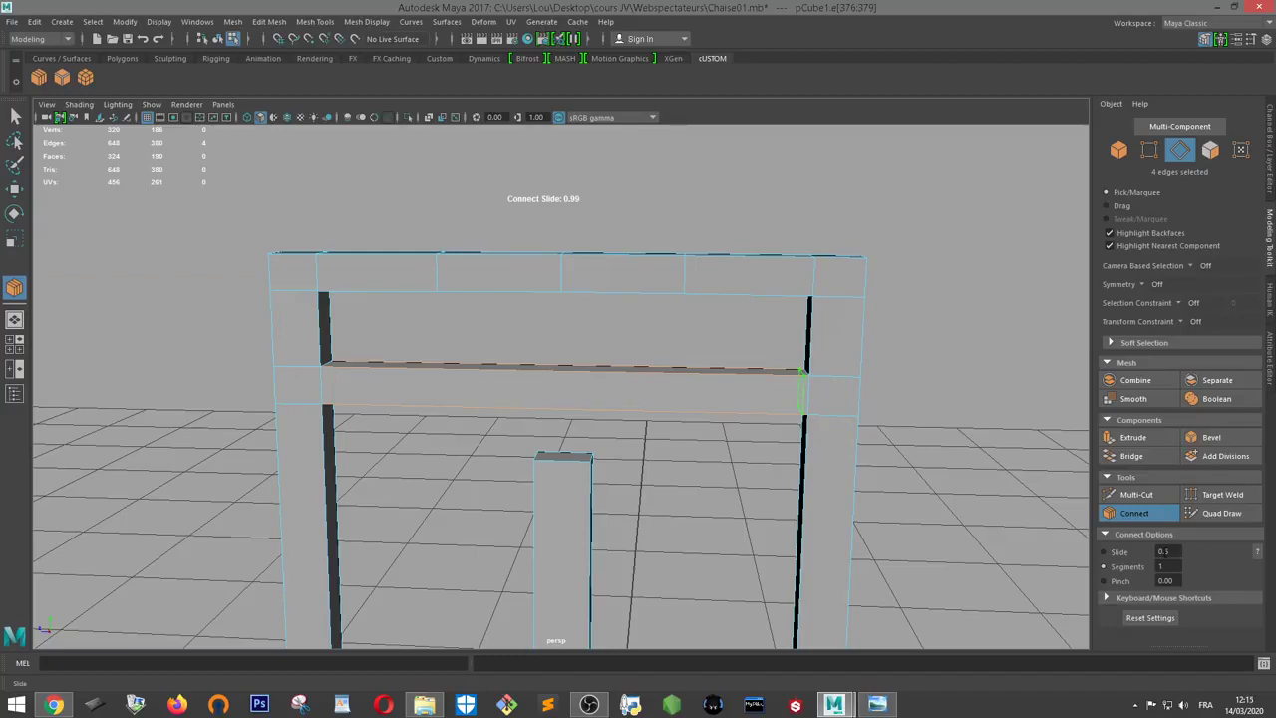
pyautogui.scroll(3, 718, 428)
pyautogui.moveTo(718, 429)
pyautogui.keyDown('alt'); pyautogui.mouseDown()
pyautogui.moveTo(746, 454)
pyautogui.moveTo(519, 427)
pyautogui.moveTo(530, 413)
pyautogui.moveTo(645, 426)
pyautogui.moveTo(631, 389)
pyautogui.moveTo(669, 390)
pyautogui.mouseUp(); pyautogui.keyUp('alt')
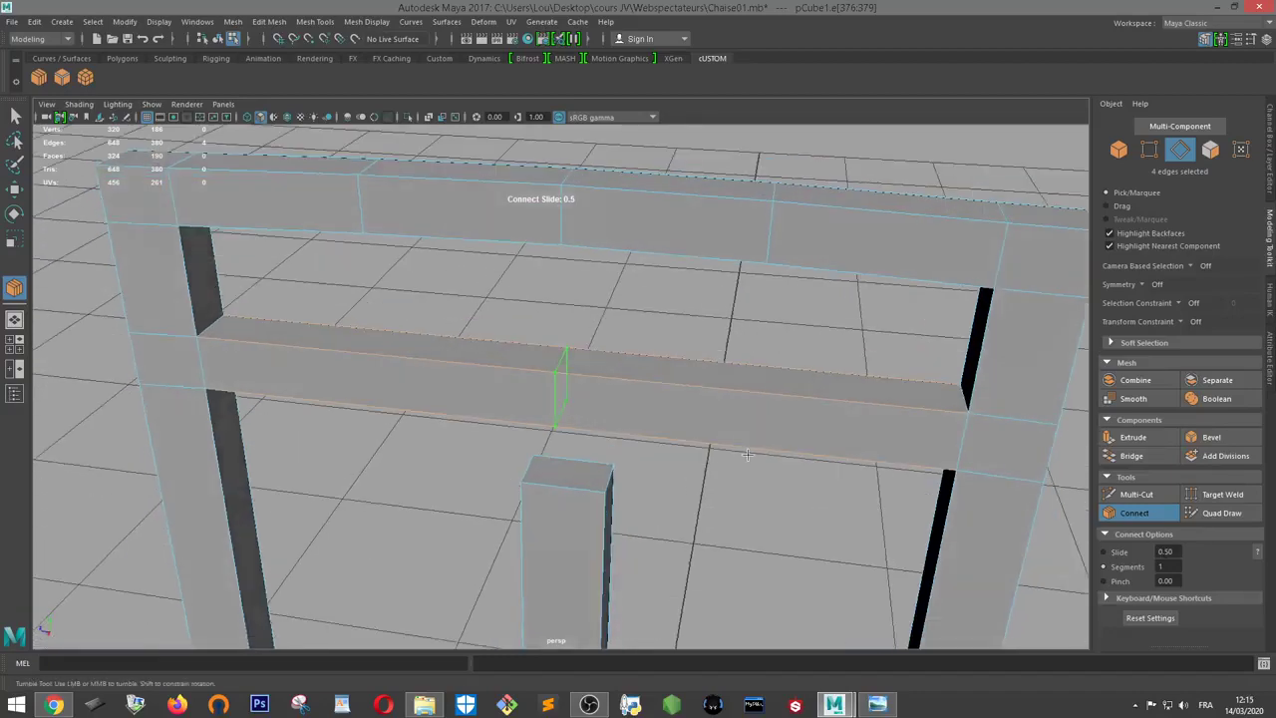
pyautogui.press('Return')
pyautogui.press('w')
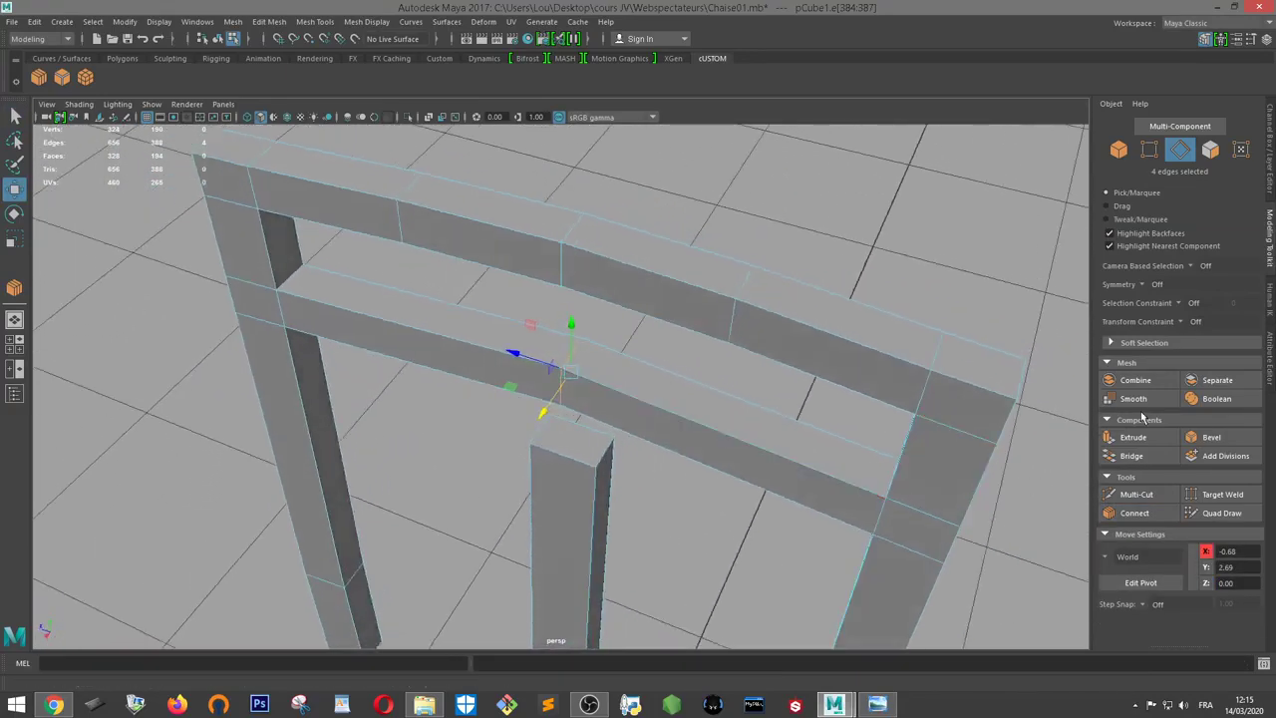
# Bevel the new rail edge with fraction 0.5 and 5 segments
pyautogui.click(1211, 438)
pyautogui.moveTo(811, 336)
pyautogui.keyDown('alt'); pyautogui.mouseDown()
pyautogui.moveTo(769, 328)
pyautogui.moveTo(803, 330)
pyautogui.mouseUp(); pyautogui.keyUp('alt')
pyautogui.moveTo(712, 336)
pyautogui.keyDown('alt'); pyautogui.mouseDown()
pyautogui.moveTo(637, 370)
pyautogui.moveTo(652, 348)
pyautogui.moveTo(705, 400)
pyautogui.mouseUp(); pyautogui.keyUp('alt')
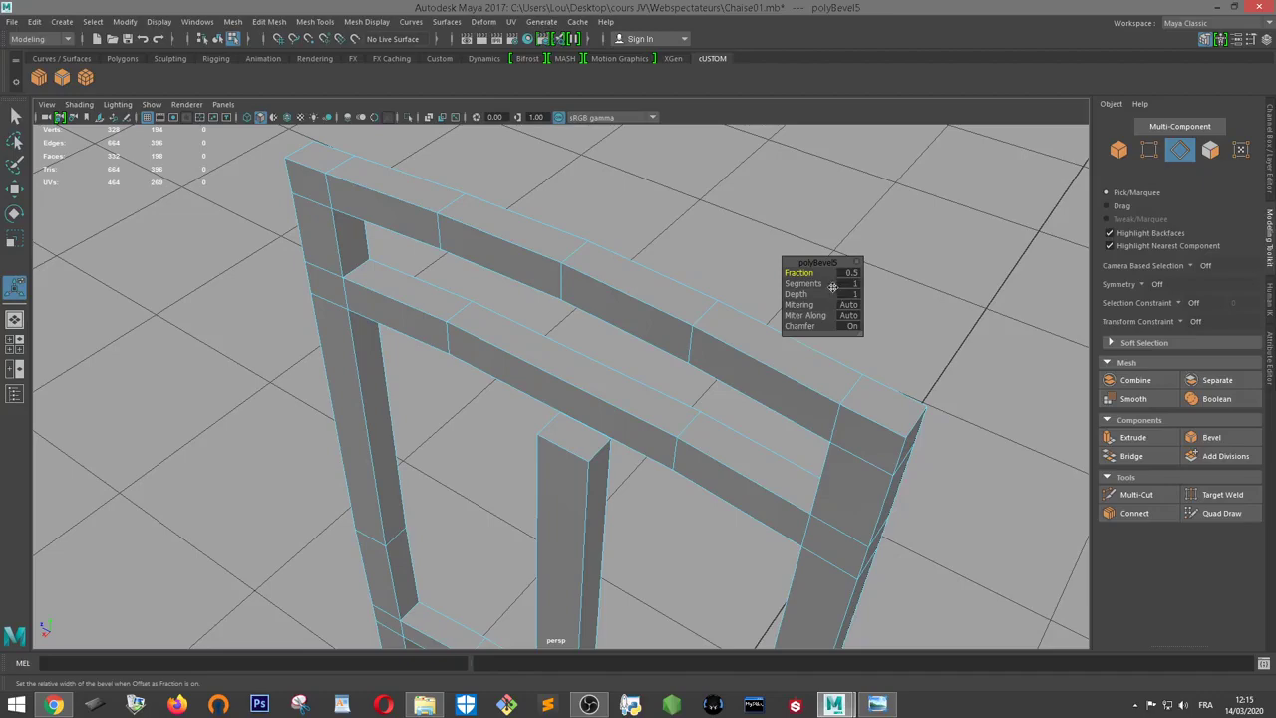
pyautogui.moveTo(833, 285); pyautogui.dragTo(835, 283)
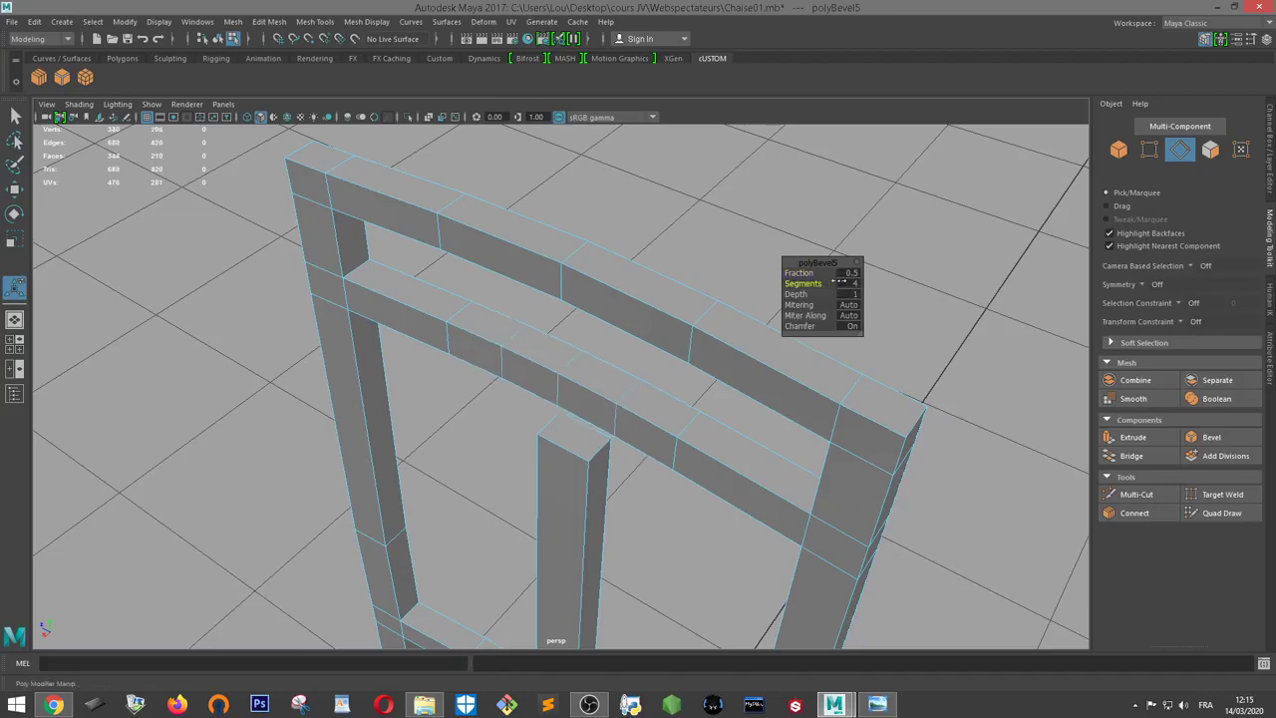
pyautogui.moveTo(579, 374)
pyautogui.keyDown('alt'); pyautogui.mouseDown()
pyautogui.moveTo(632, 329)
pyautogui.moveTo(638, 401)
pyautogui.moveTo(638, 373)
pyautogui.moveTo(581, 365)
pyautogui.moveTo(507, 385)
pyautogui.moveTo(649, 330)
pyautogui.moveTo(627, 478)
pyautogui.moveTo(589, 408)
pyautogui.moveTo(549, 374)
pyautogui.mouseUp(); pyautogui.keyUp('alt')
pyautogui.moveTo(546, 382); pyautogui.dragTo(546, 329, button='right')
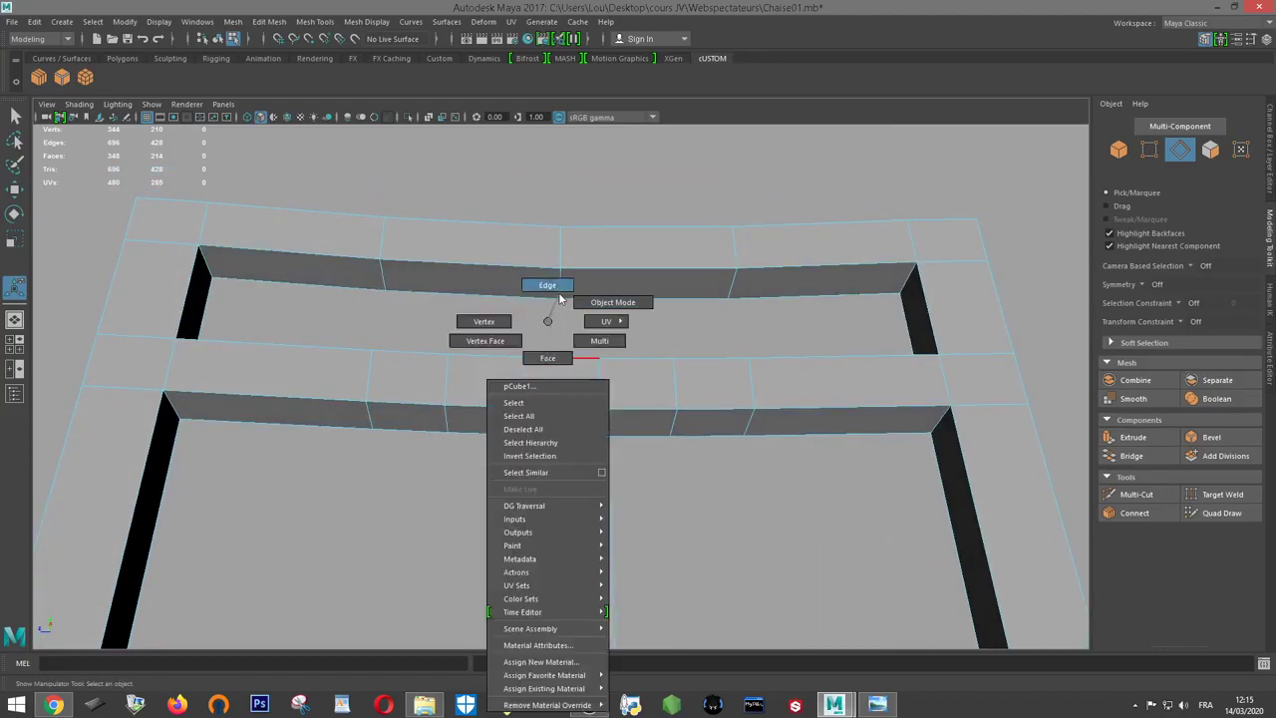
# Scale the middle rail's vertical edges slightly apart, with the pivot at the rail's left cut
pyautogui.press('f')
pyautogui.moveTo(554, 335)
pyautogui.mouseDown()
pyautogui.moveTo(576, 451)
pyautogui.moveTo(655, 504)
pyautogui.moveTo(626, 512)
pyautogui.mouseUp()
pyautogui.scroll(-5, 584, 449)
pyautogui.press('r')
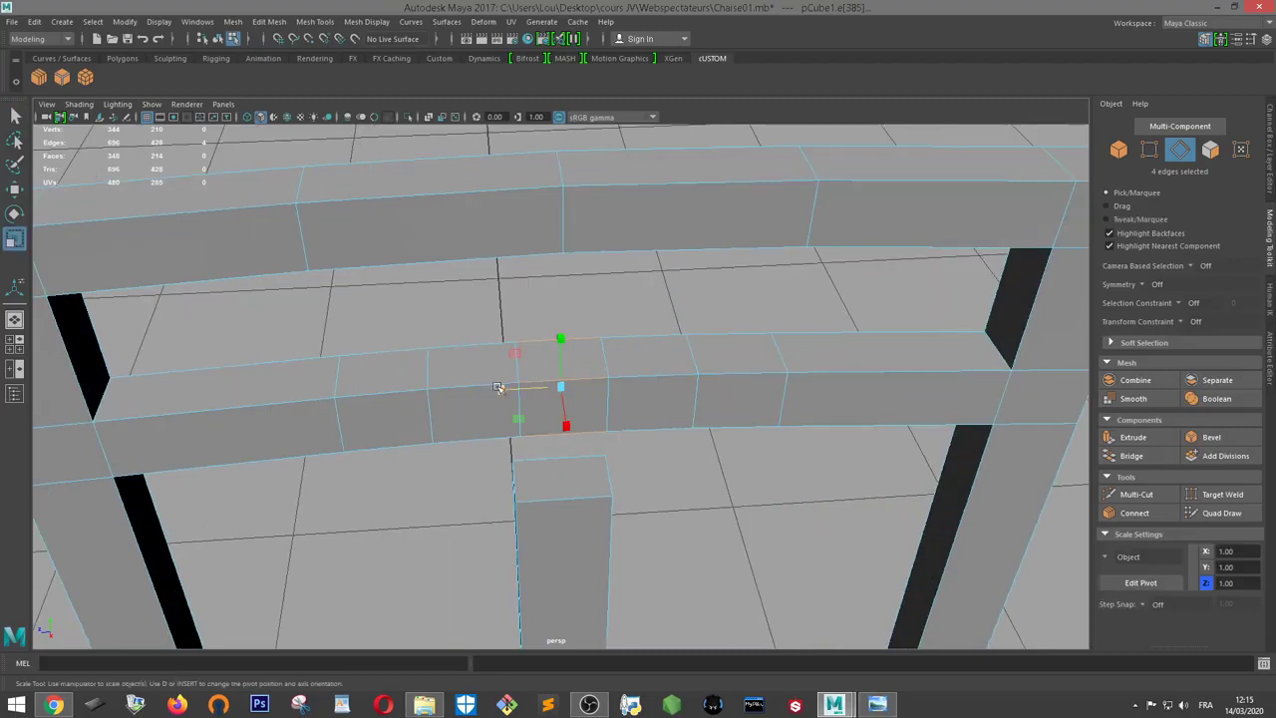
pyautogui.moveTo(501, 390); pyautogui.dragTo(385, 381)
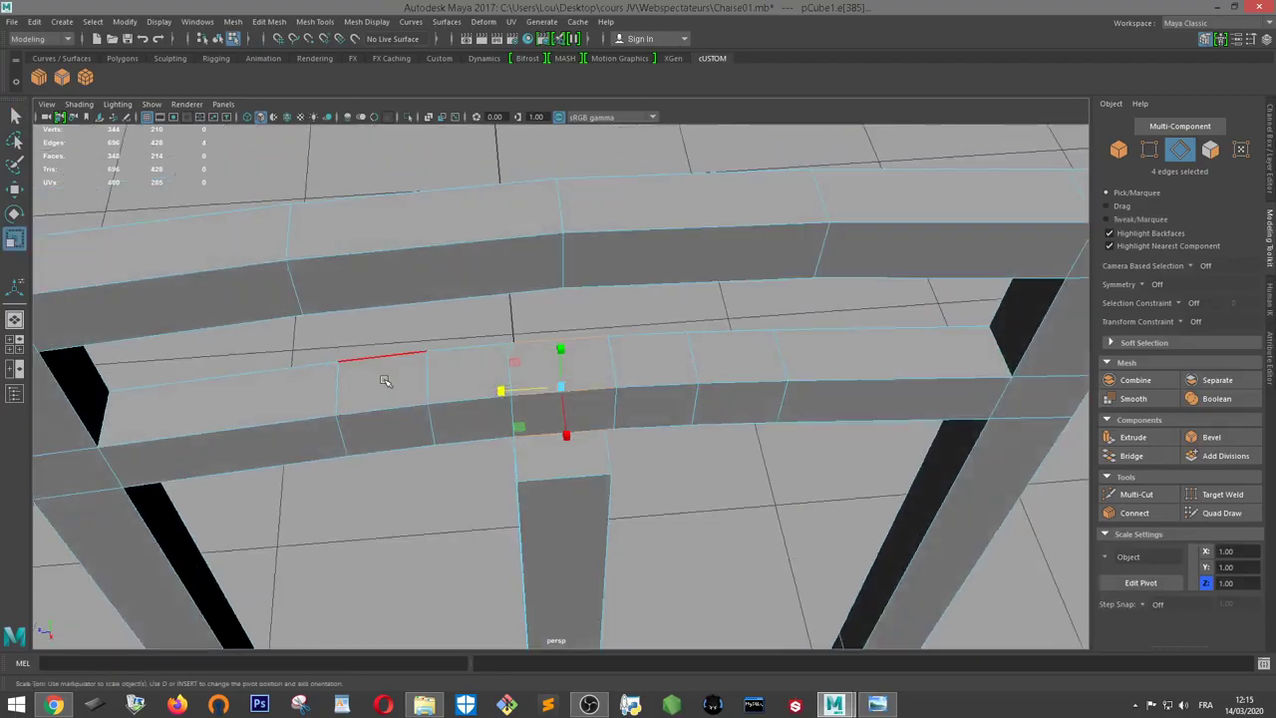
pyautogui.moveTo(379, 388); pyautogui.dragTo(348, 393, button='right')
pyautogui.moveTo(348, 393); pyautogui.dragTo(353, 434)
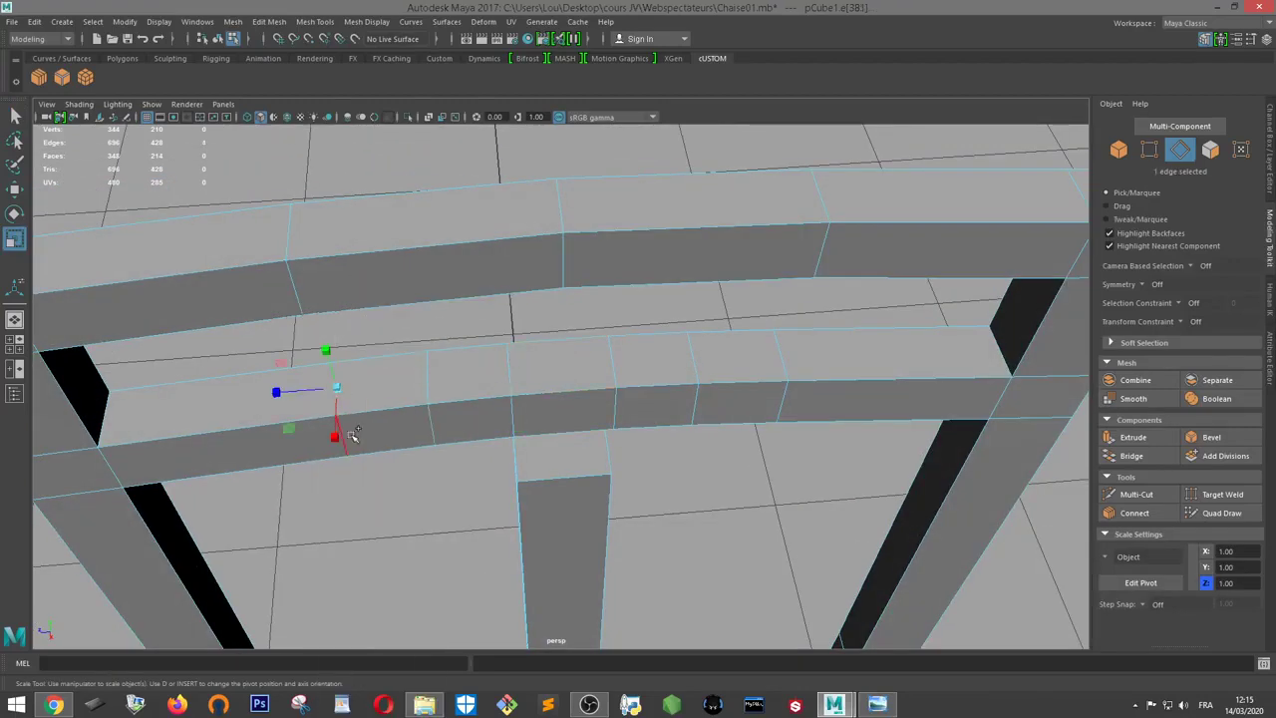
pyautogui.press('w')
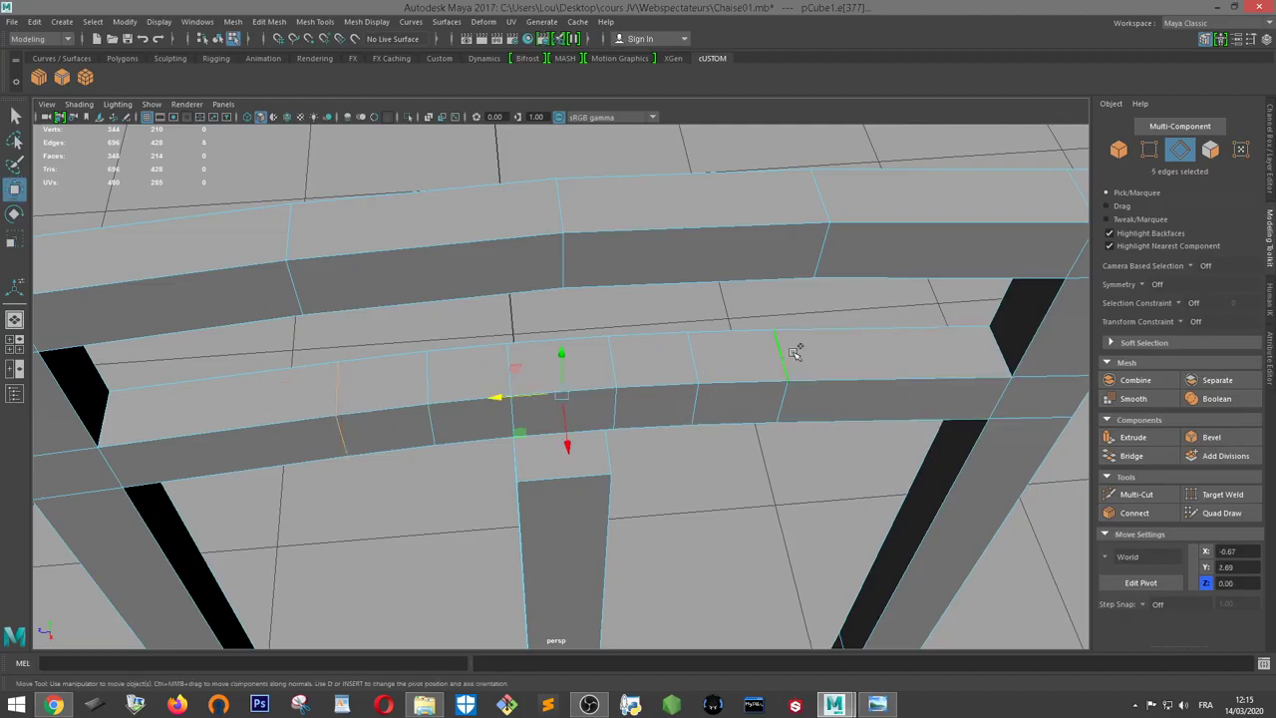
# Add more vertical rail edges and spread them farther apart along the rail
pyautogui.keyDown('shift'); pyautogui.click(785, 399); pyautogui.keyUp('shift')
pyautogui.press('r')
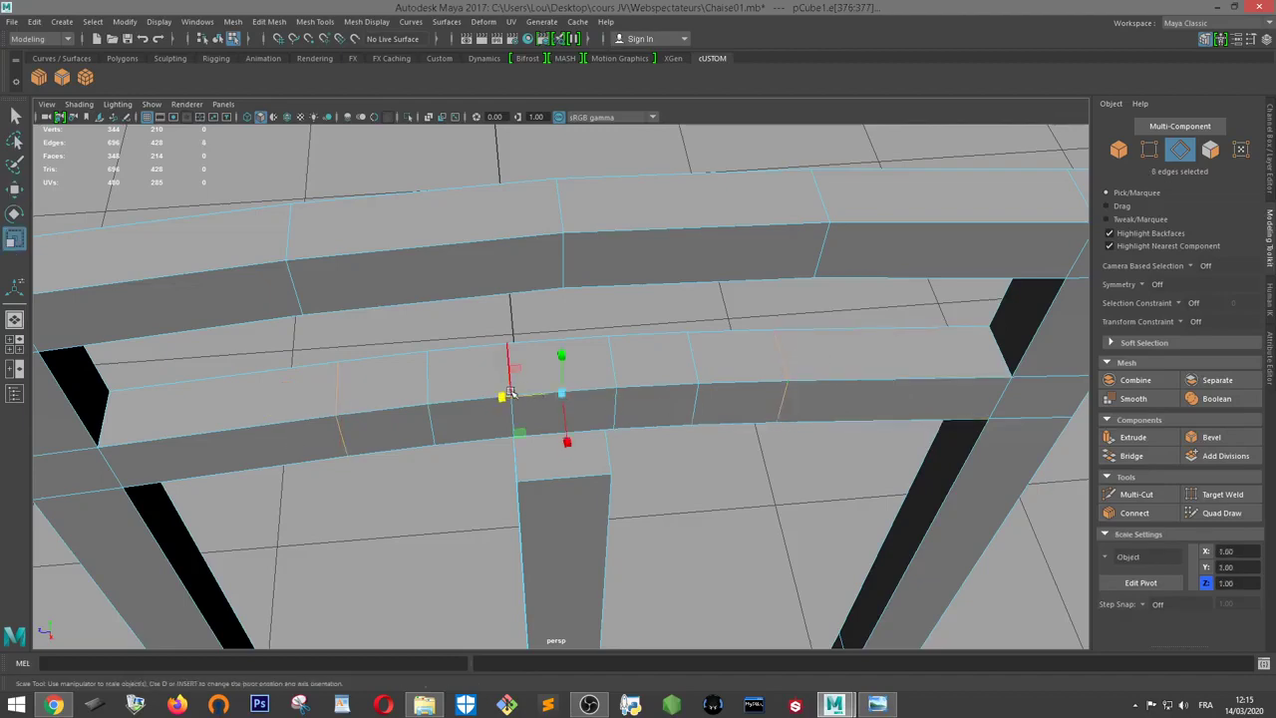
pyautogui.moveTo(503, 399); pyautogui.dragTo(491, 400)
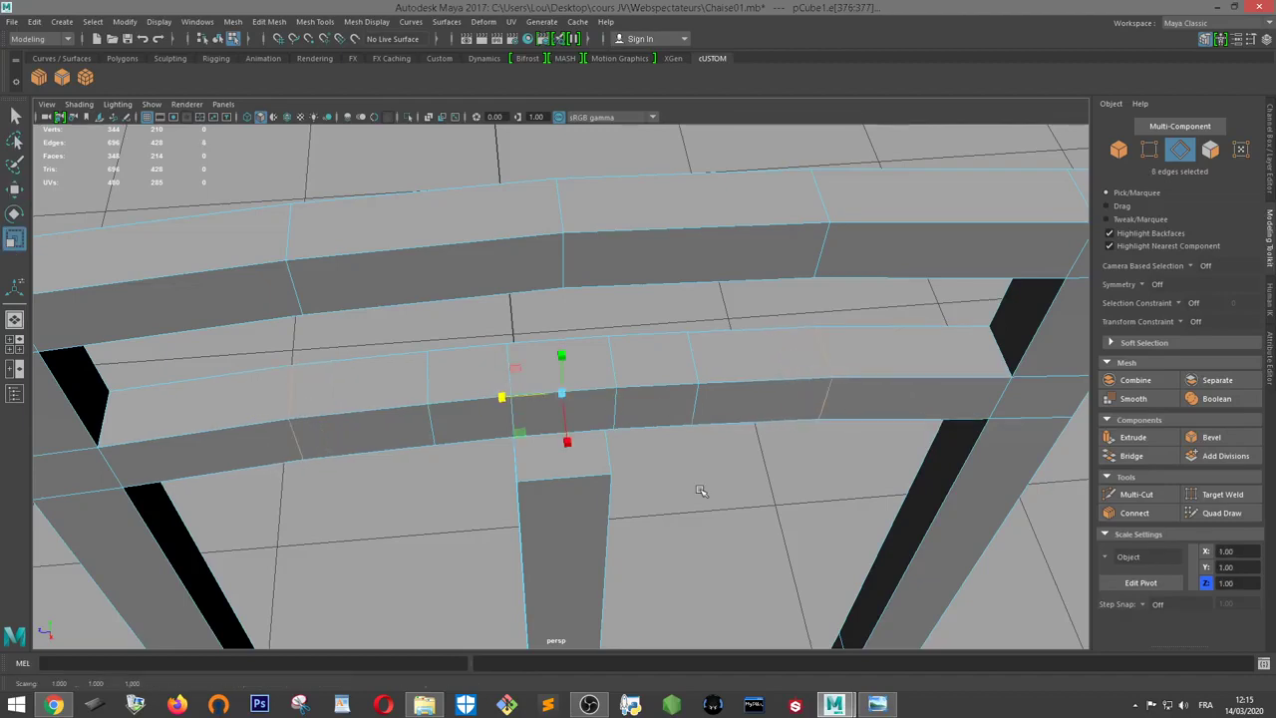
pyautogui.moveTo(700, 490)
pyautogui.keyDown('alt'); pyautogui.mouseDown()
pyautogui.moveTo(727, 492)
pyautogui.moveTo(811, 442)
pyautogui.moveTo(753, 453)
pyautogui.moveTo(689, 442)
pyautogui.mouseUp(); pyautogui.keyUp('alt')
pyautogui.moveTo(620, 463)
pyautogui.keyDown('alt'); pyautogui.mouseDown()
pyautogui.moveTo(635, 438)
pyautogui.moveTo(534, 403)
pyautogui.mouseUp(); pyautogui.keyUp('alt')
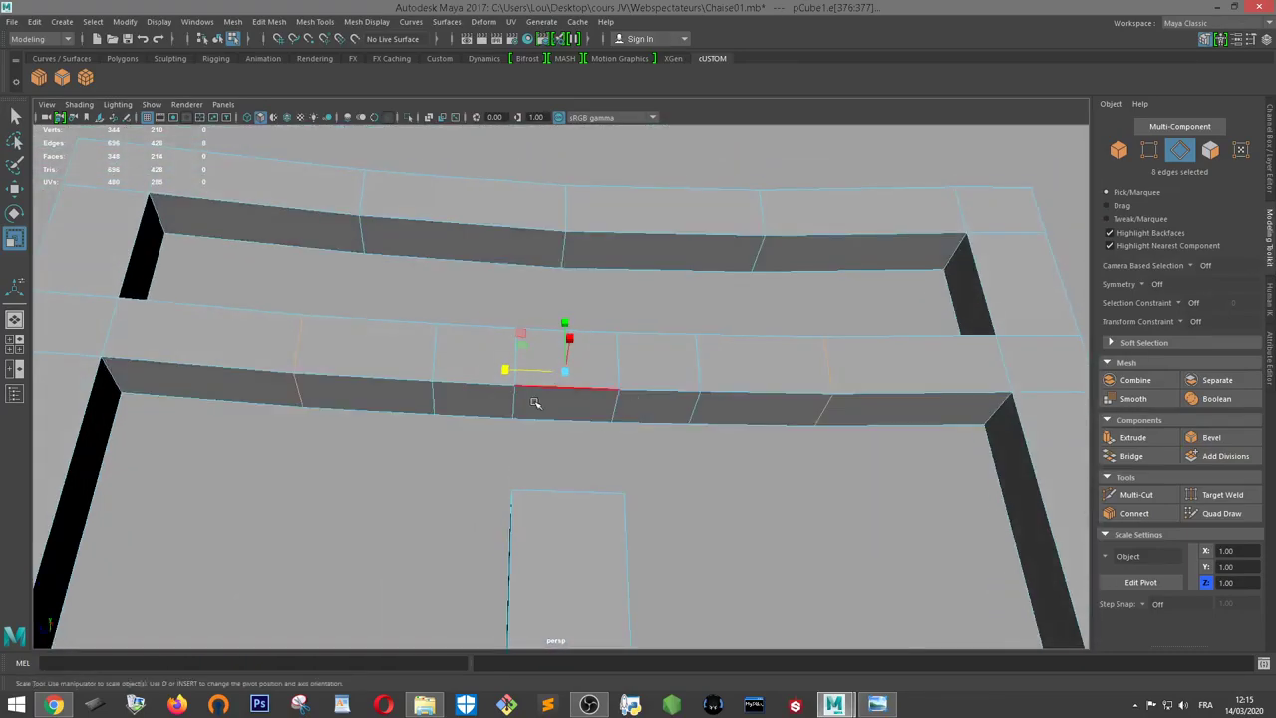
# Remove the face under the crossbar and the slat's top face, leaving 346 faces
pyautogui.moveTo(561, 331); pyautogui.dragTo(564, 361, button='right')
pyautogui.click(569, 399)
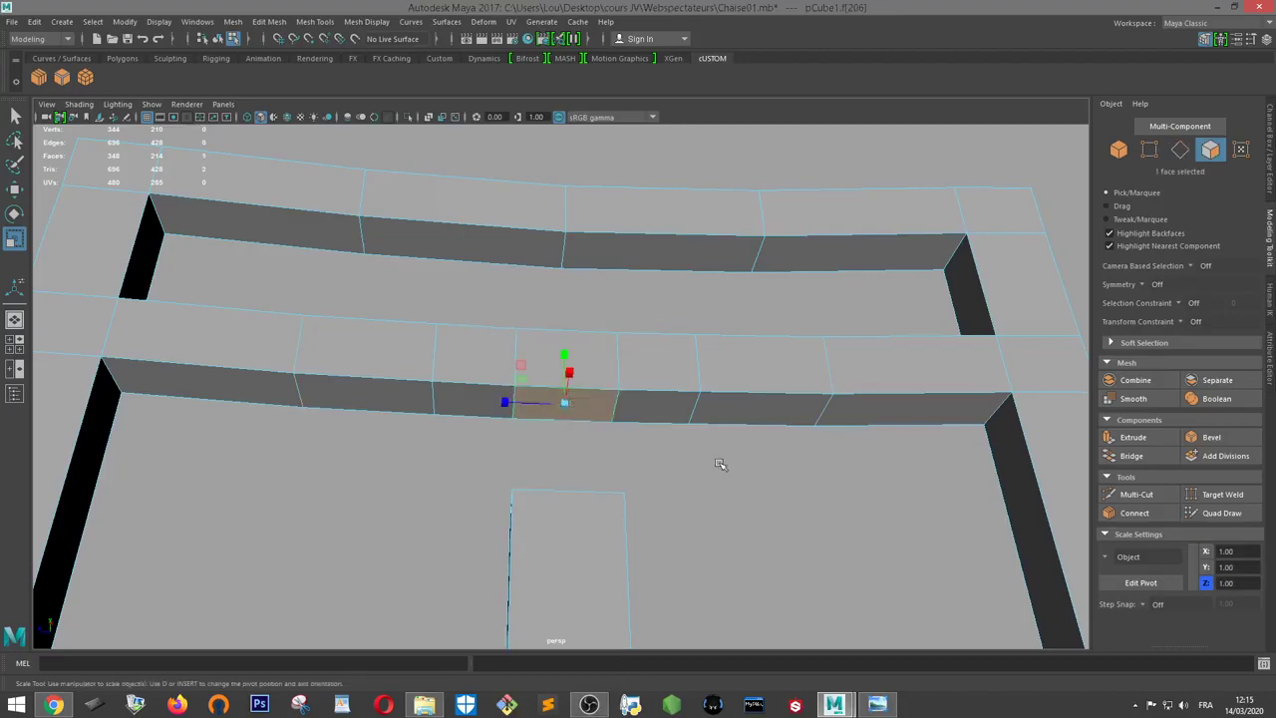
pyautogui.moveTo(724, 461)
pyautogui.keyDown('alt'); pyautogui.mouseDown()
pyautogui.moveTo(601, 501)
pyautogui.moveTo(709, 484)
pyautogui.moveTo(589, 479)
pyautogui.moveTo(687, 484)
pyautogui.mouseUp(); pyautogui.keyUp('alt')
pyautogui.keyDown('shift'); pyautogui.click(574, 495); pyautogui.keyUp('shift')
pyautogui.click(572, 495)
pyautogui.scroll(-3, 624, 469)
# Target Weld the central post's top edge onto the middle rail
pyautogui.scroll(-3, 609, 504)
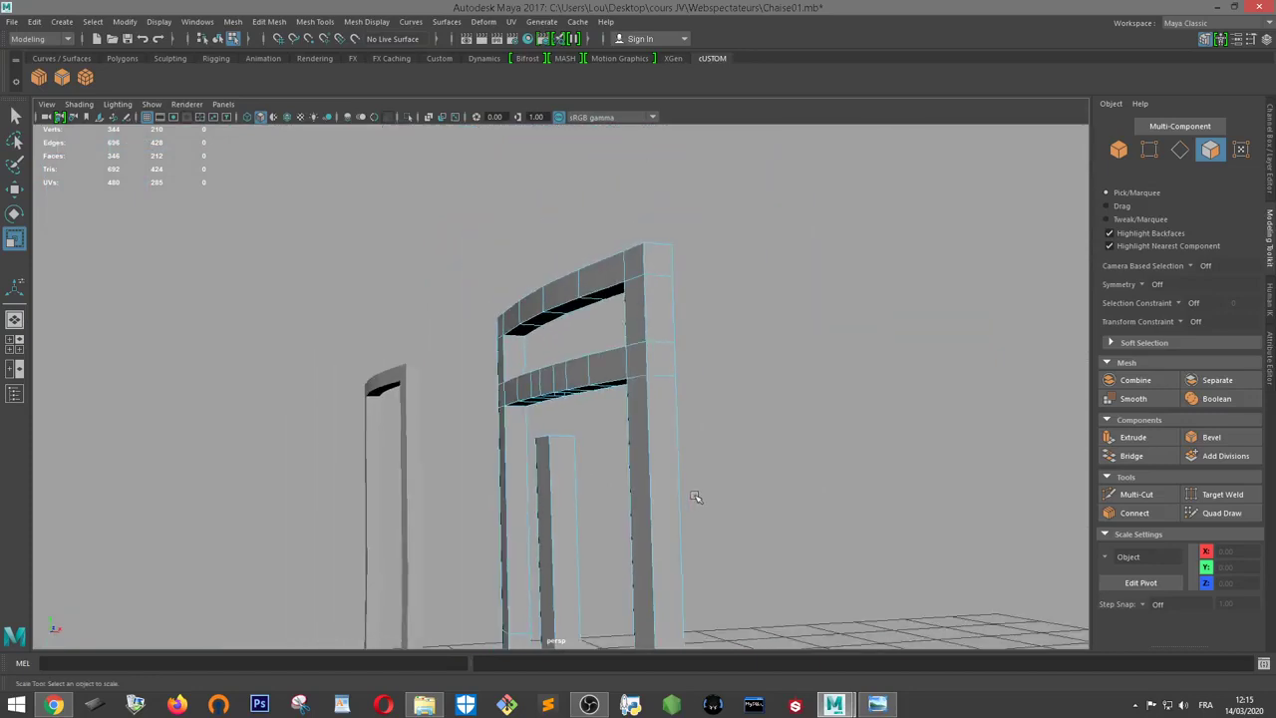
pyautogui.scroll(2, 695, 497)
pyautogui.scroll(2, 629, 495)
pyautogui.click(1222, 494)
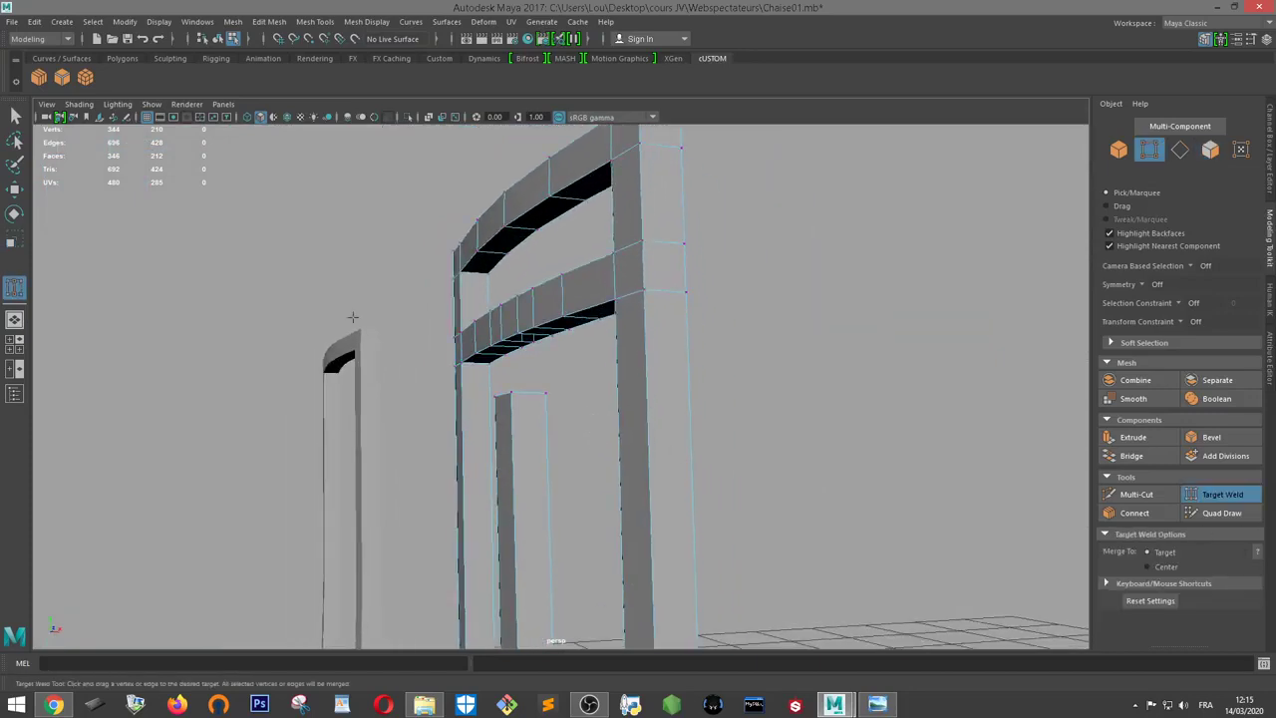
pyautogui.keyDown('alt'); pyautogui.moveTo(352, 317); pyautogui.dragTo(518, 329); pyautogui.keyUp('alt')
pyautogui.moveTo(519, 309); pyautogui.dragTo(892, 438, button='right')
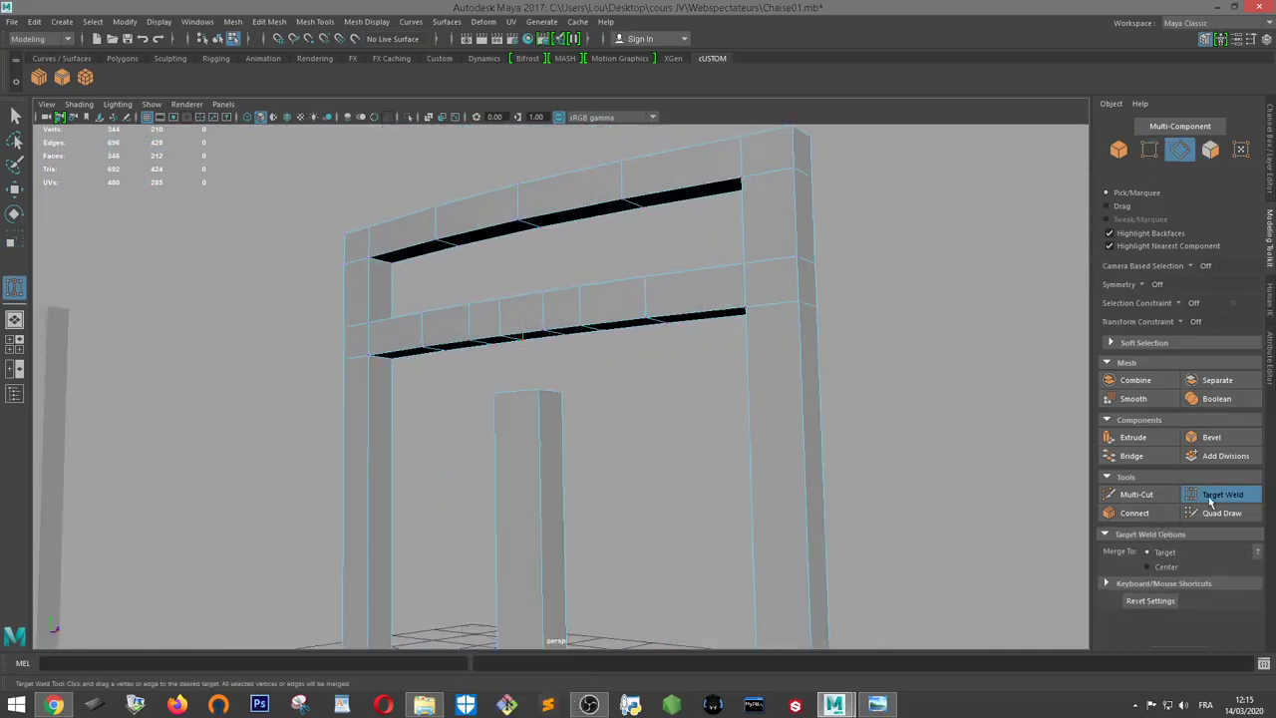
pyautogui.moveTo(526, 315); pyautogui.dragTo(525, 317)
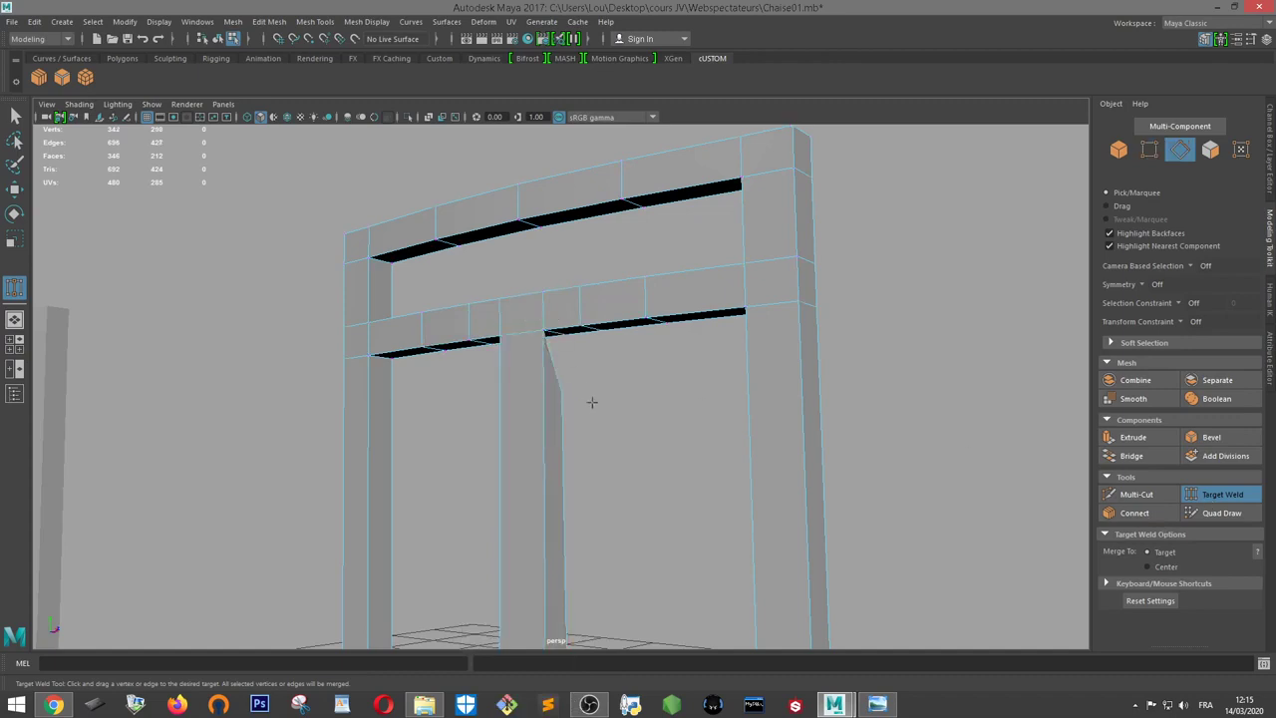
pyautogui.scroll(3, 589, 401)
# Weld the post's top-left corner and remaining edge into the rail, closing the gap
pyautogui.moveTo(589, 401)
pyautogui.keyDown('alt'); pyautogui.mouseDown()
pyautogui.moveTo(513, 358)
pyautogui.moveTo(511, 321)
pyautogui.mouseUp(); pyautogui.keyUp('alt')
pyautogui.moveTo(604, 336)
pyautogui.keyDown('alt'); pyautogui.mouseDown()
pyautogui.moveTo(484, 348)
pyautogui.moveTo(569, 308)
pyautogui.moveTo(643, 376)
pyautogui.moveTo(501, 359)
pyautogui.mouseUp(); pyautogui.keyUp('alt')
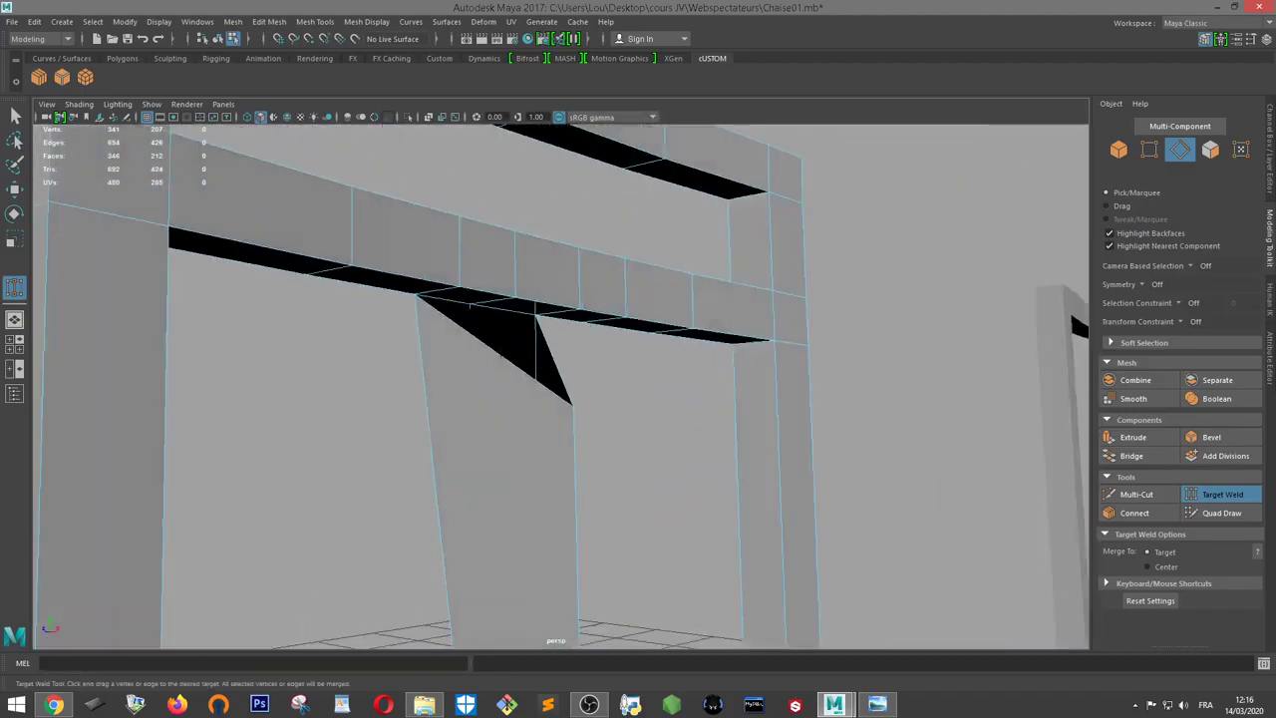
pyautogui.moveTo(416, 295); pyautogui.dragTo(471, 304)
pyautogui.moveTo(251, 488)
pyautogui.keyDown('alt'); pyautogui.mouseDown()
pyautogui.moveTo(378, 418)
pyautogui.moveTo(469, 343)
pyautogui.moveTo(482, 269)
pyautogui.mouseUp(); pyautogui.keyUp('alt')
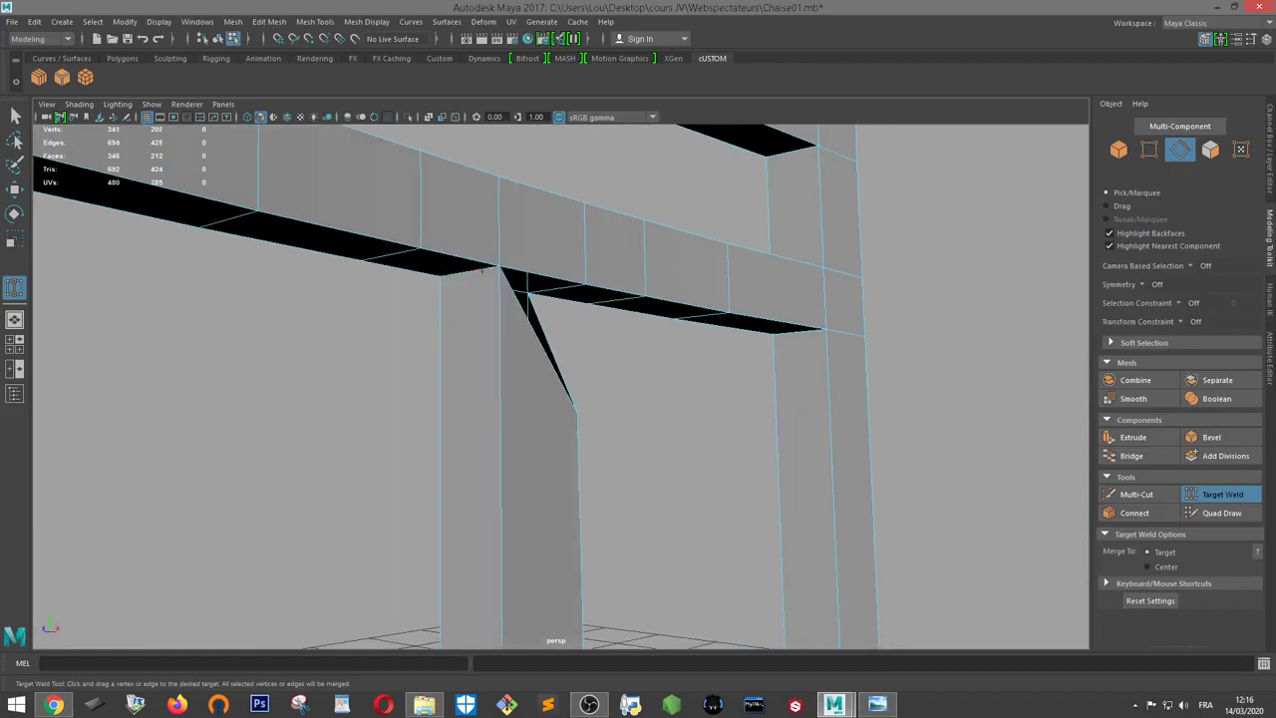
pyautogui.moveTo(567, 358)
pyautogui.keyDown('alt'); pyautogui.mouseDown()
pyautogui.moveTo(529, 410)
pyautogui.moveTo(487, 365)
pyautogui.moveTo(579, 375)
pyautogui.mouseUp(); pyautogui.keyUp('alt')
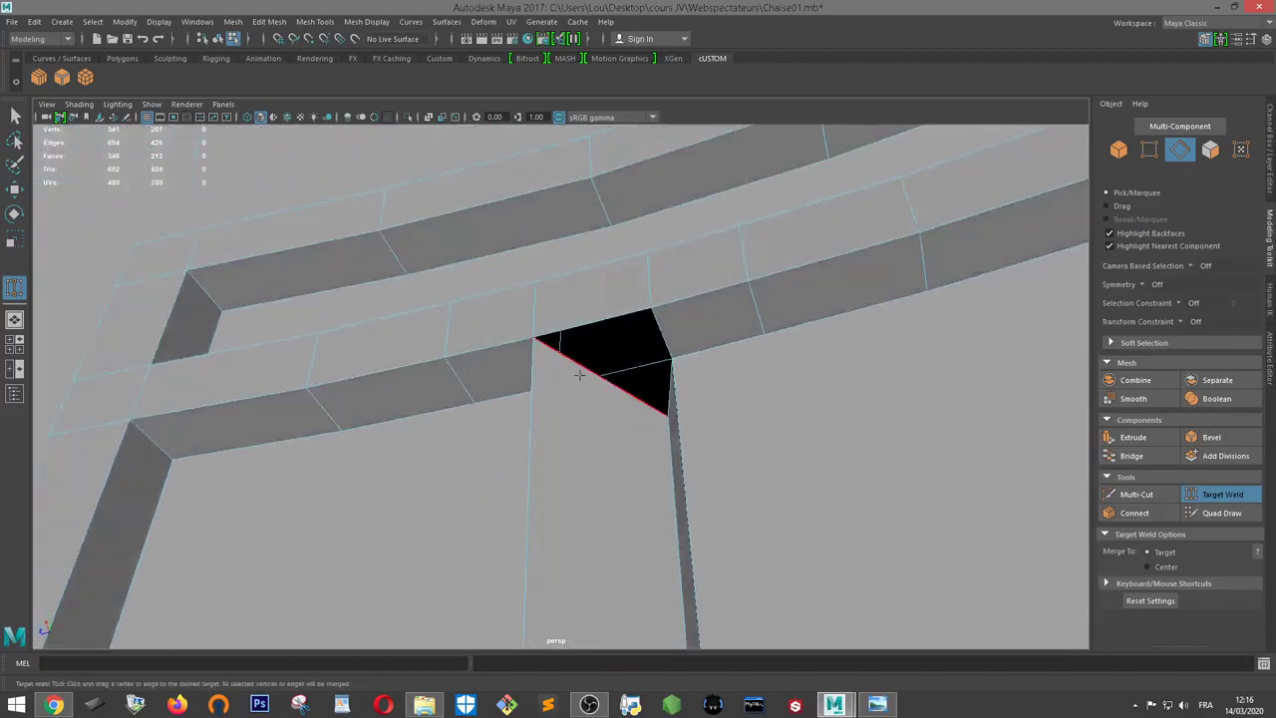
pyautogui.moveTo(589, 320)
pyautogui.mouseDown()
pyautogui.moveTo(712, 376)
pyautogui.moveTo(714, 399)
pyautogui.moveTo(632, 419)
pyautogui.moveTo(592, 479)
pyautogui.moveTo(610, 487)
pyautogui.moveTo(516, 436)
pyautogui.moveTo(592, 411)
pyautogui.moveTo(697, 419)
pyautogui.moveTo(555, 447)
pyautogui.moveTo(546, 526)
pyautogui.moveTo(549, 377)
pyautogui.mouseUp()
pyautogui.press('w')
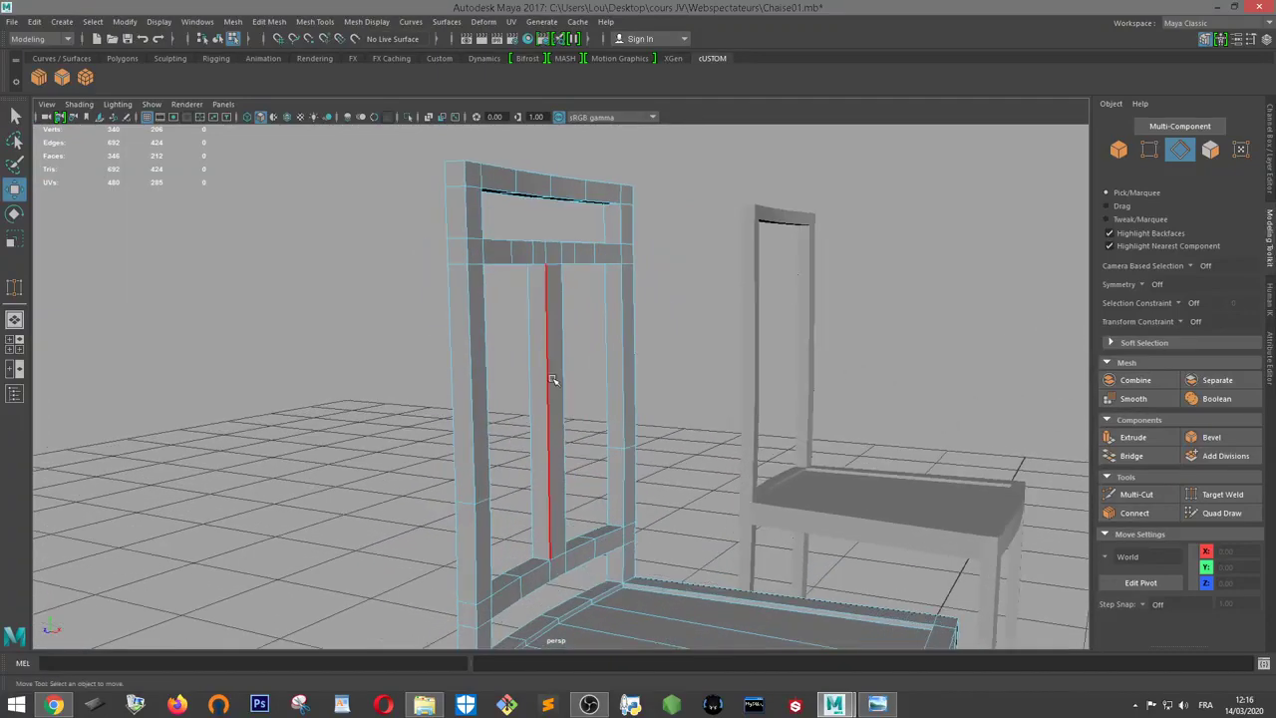
# Slide the post's vertical edge left and connect a new edge loop across the back posts
pyautogui.moveTo(549, 377)
pyautogui.mouseDown(button='right')
pyautogui.moveTo(564, 299)
pyautogui.moveTo(574, 388)
pyautogui.mouseUp(button='right')
pyautogui.moveTo(574, 388); pyautogui.dragTo(514, 372)
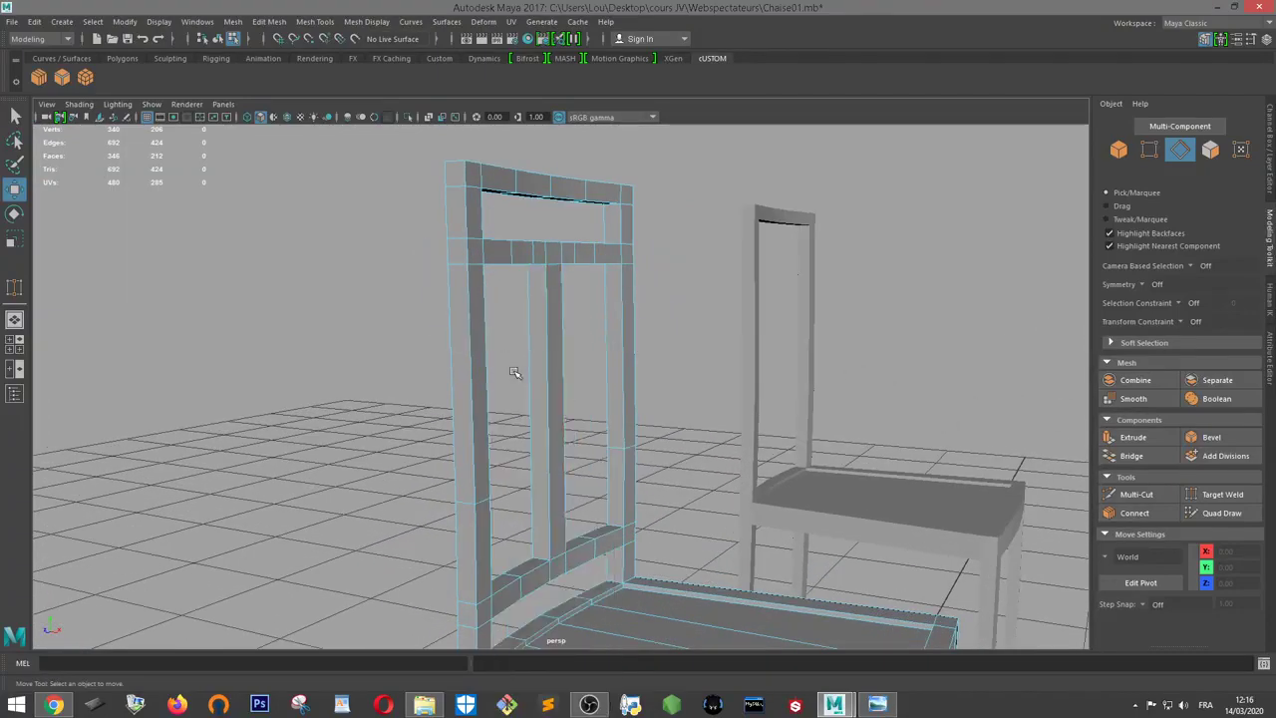
pyautogui.moveTo(588, 394); pyautogui.dragTo(589, 396)
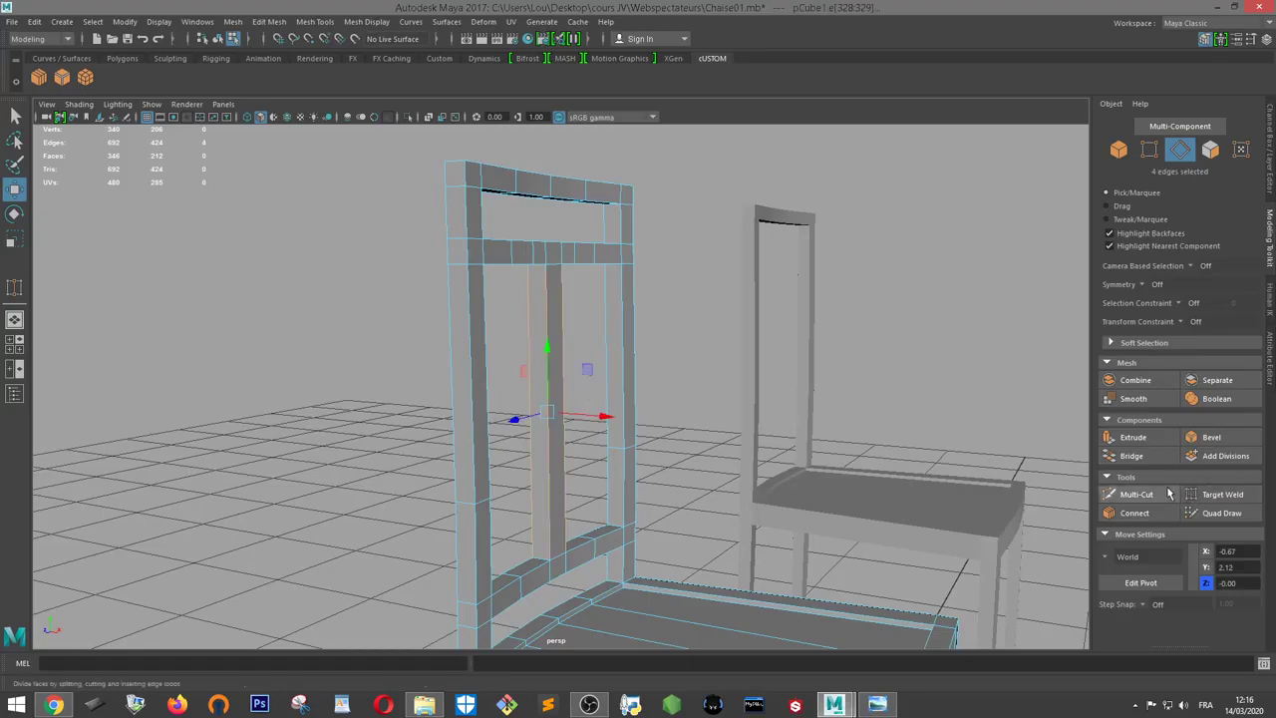
pyautogui.click(1144, 512)
pyautogui.scroll(2, 537, 415)
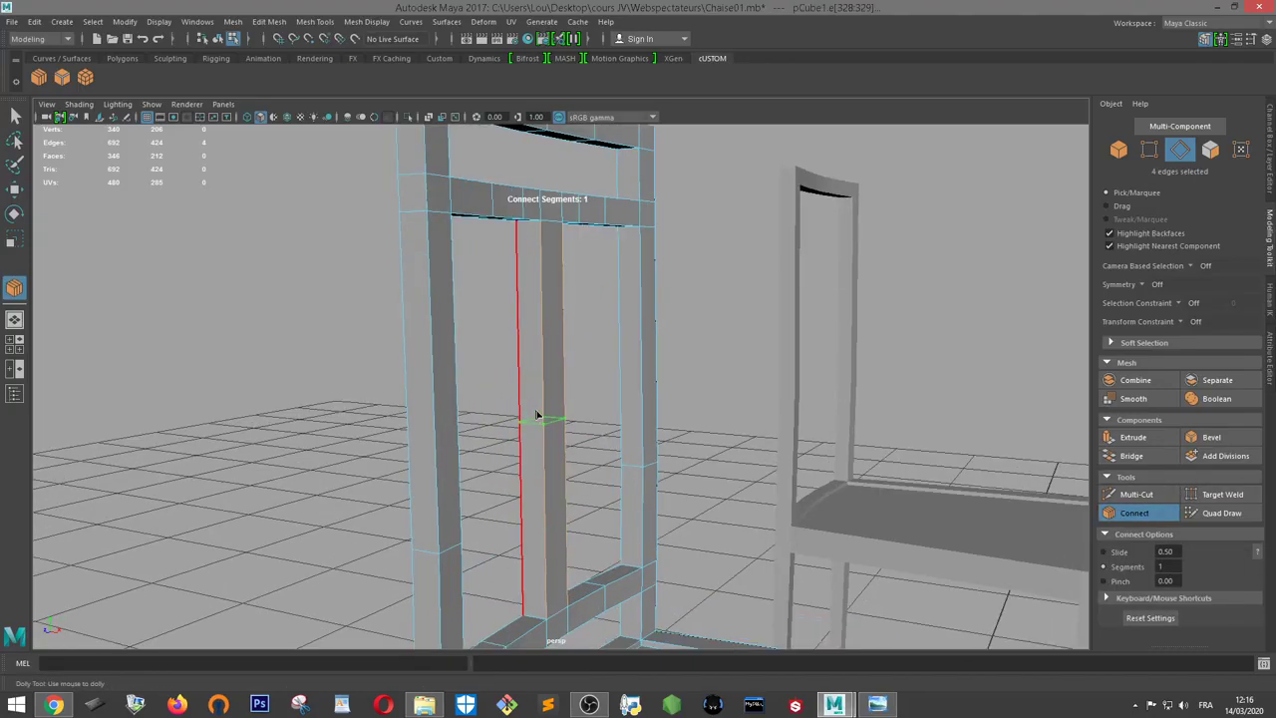
pyautogui.click(537, 415)
pyautogui.press('w')
pyautogui.scroll(1, 692, 373)
pyautogui.scroll(1, 632, 388)
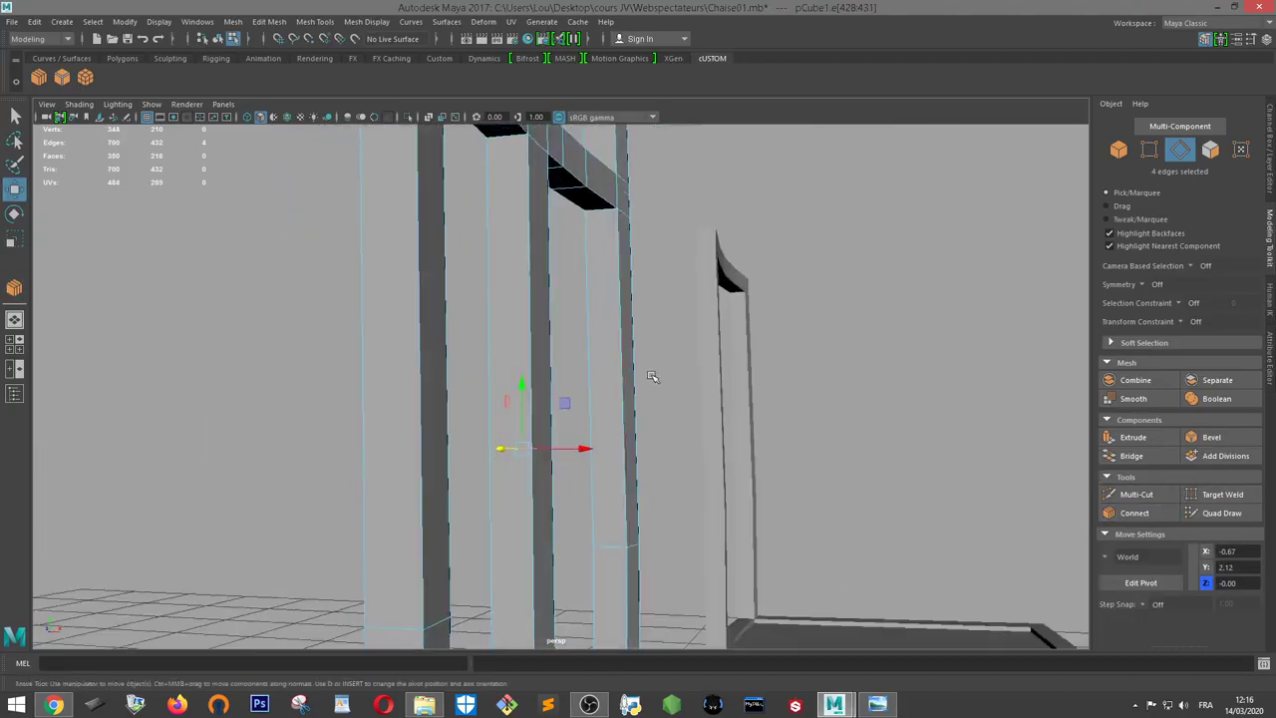
pyautogui.press('e')
# Return to object mode, then select and frame the left chair
pyautogui.keyDown('alt'); pyautogui.moveTo(627, 422); pyautogui.dragTo(594, 461); pyautogui.keyUp('alt')
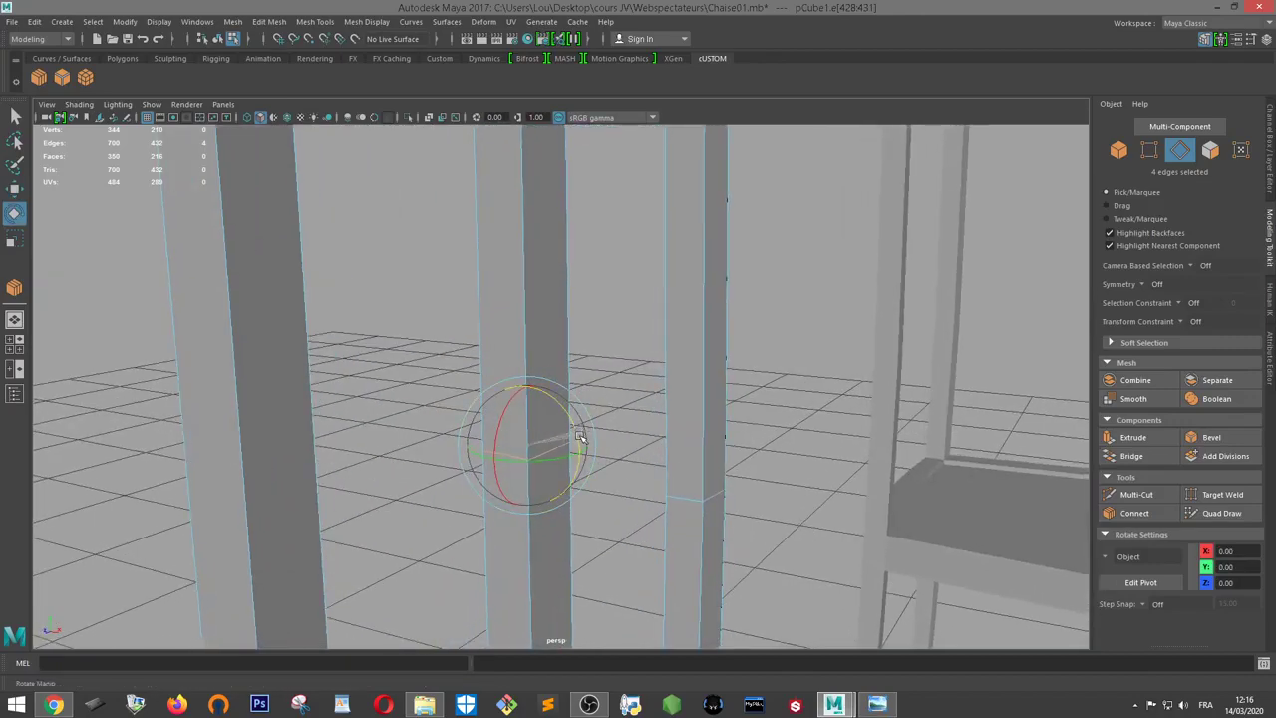
pyautogui.moveTo(547, 289); pyautogui.dragTo(605, 293, button='right')
pyautogui.scroll(-3, 595, 328)
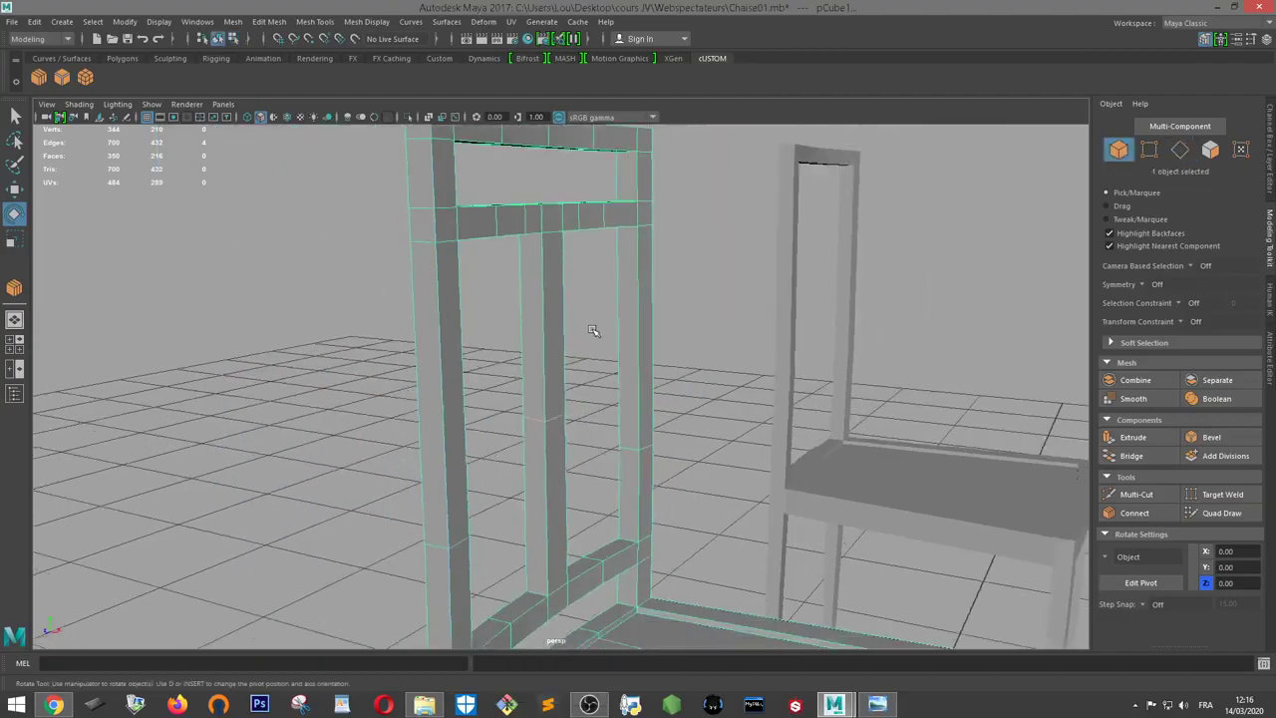
pyautogui.click(691, 327)
pyautogui.moveTo(692, 328)
pyautogui.keyDown('alt'); pyautogui.mouseDown()
pyautogui.moveTo(664, 342)
pyautogui.moveTo(578, 339)
pyautogui.moveTo(435, 308)
pyautogui.moveTo(581, 265)
pyautogui.moveTo(641, 293)
pyautogui.moveTo(427, 313)
pyautogui.moveTo(550, 416)
pyautogui.moveTo(650, 463)
pyautogui.moveTo(601, 374)
pyautogui.moveTo(555, 413)
pyautogui.moveTo(721, 419)
pyautogui.moveTo(655, 428)
pyautogui.moveTo(617, 483)
pyautogui.mouseUp(); pyautogui.keyUp('alt')
pyautogui.scroll(-5, 573, 324)
pyautogui.scroll(2, 571, 318)
pyautogui.click(556, 398)
pyautogui.press('f')
pyautogui.press('w')
# Deselect and pull back to a low wide view showing both chairs side by side
pyautogui.moveTo(585, 435)
pyautogui.keyDown('alt'); pyautogui.mouseDown()
pyautogui.moveTo(759, 258)
pyautogui.moveTo(664, 285)
pyautogui.mouseUp(); pyautogui.keyUp('alt')
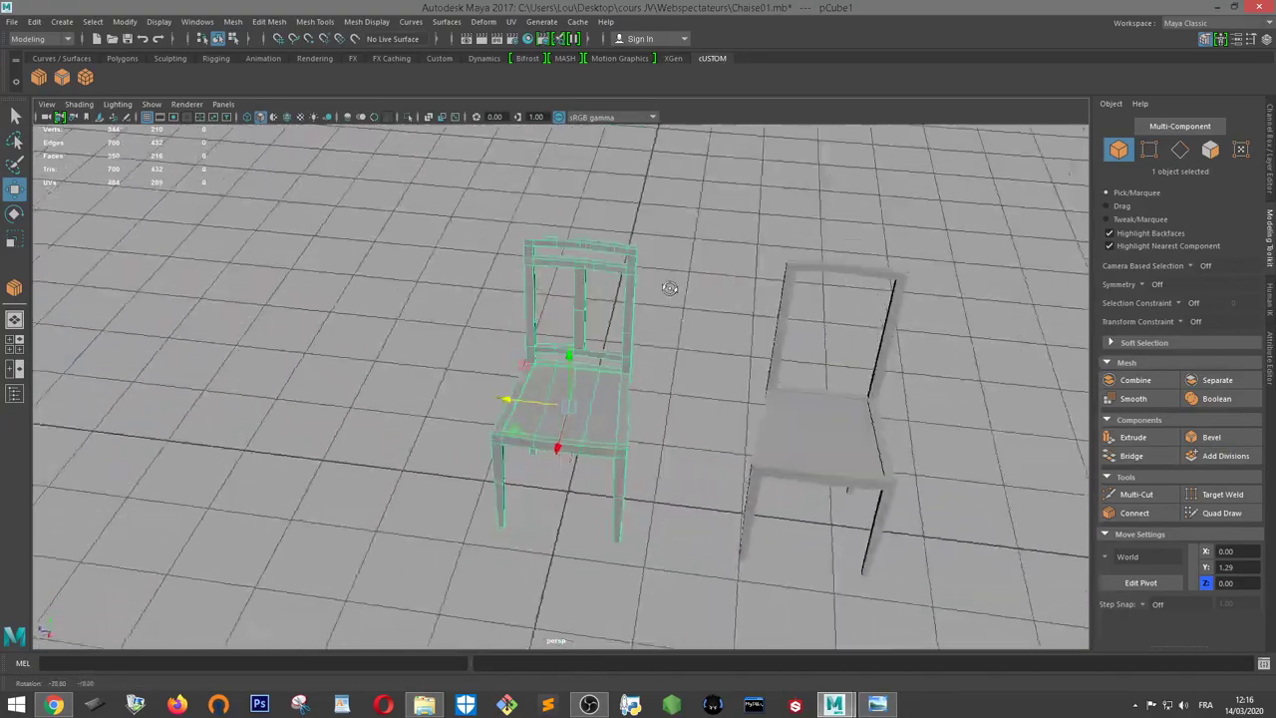
pyautogui.scroll(5, 664, 285)
pyautogui.scroll(2, 737, 309)
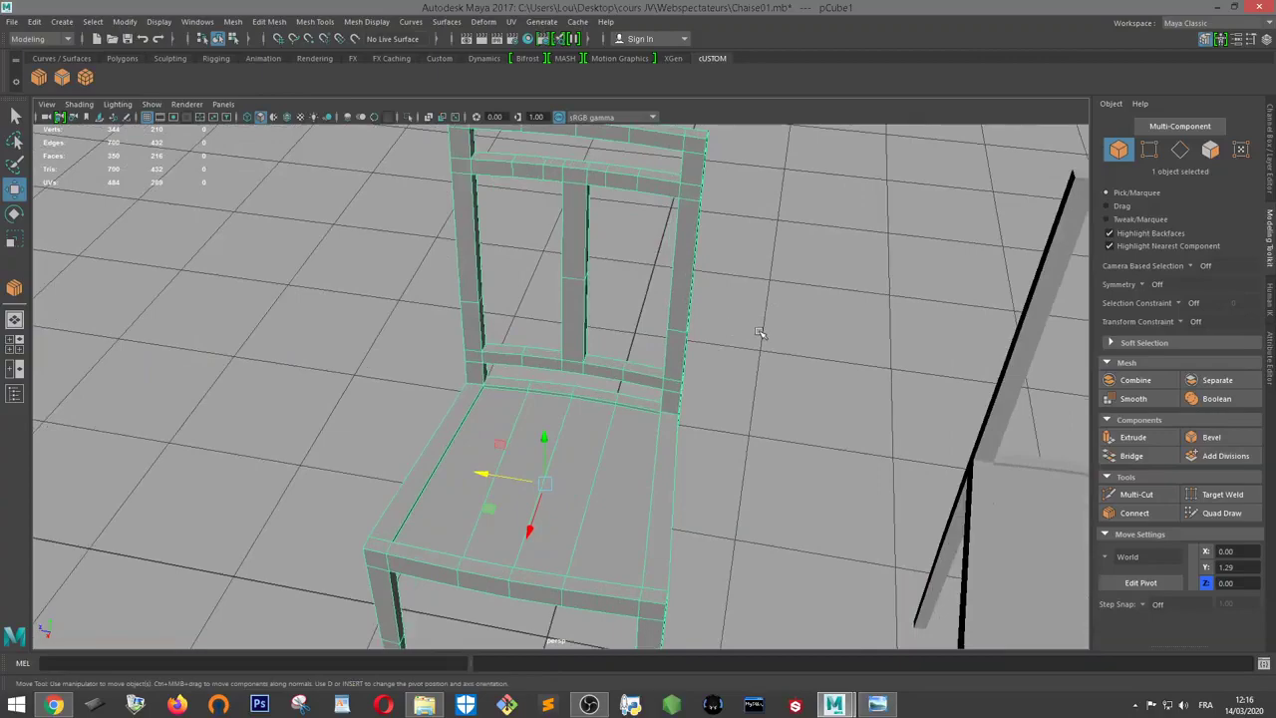
pyautogui.click(759, 333)
pyautogui.scroll(-3, 755, 331)
pyautogui.moveTo(755, 330)
pyautogui.keyDown('alt'); pyautogui.mouseDown()
pyautogui.moveTo(661, 345)
pyautogui.moveTo(707, 265)
pyautogui.mouseUp(); pyautogui.keyUp('alt')
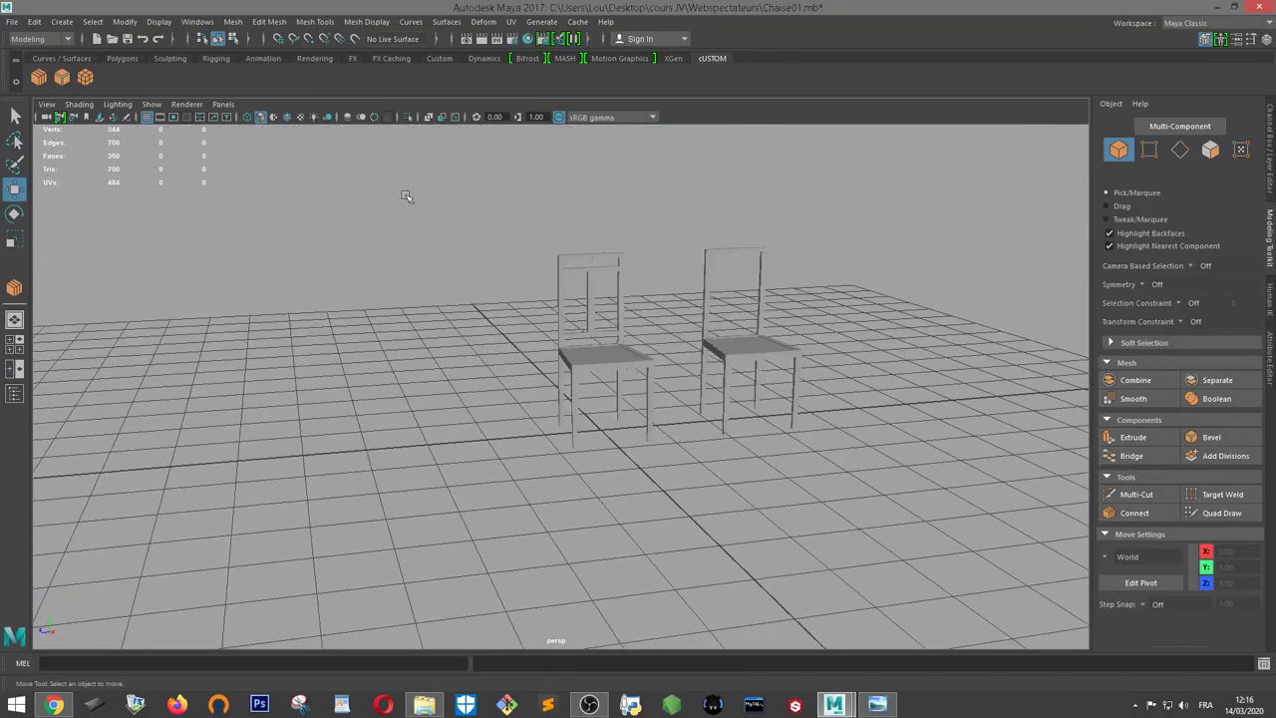
pyautogui.scroll(3, 588, 275)
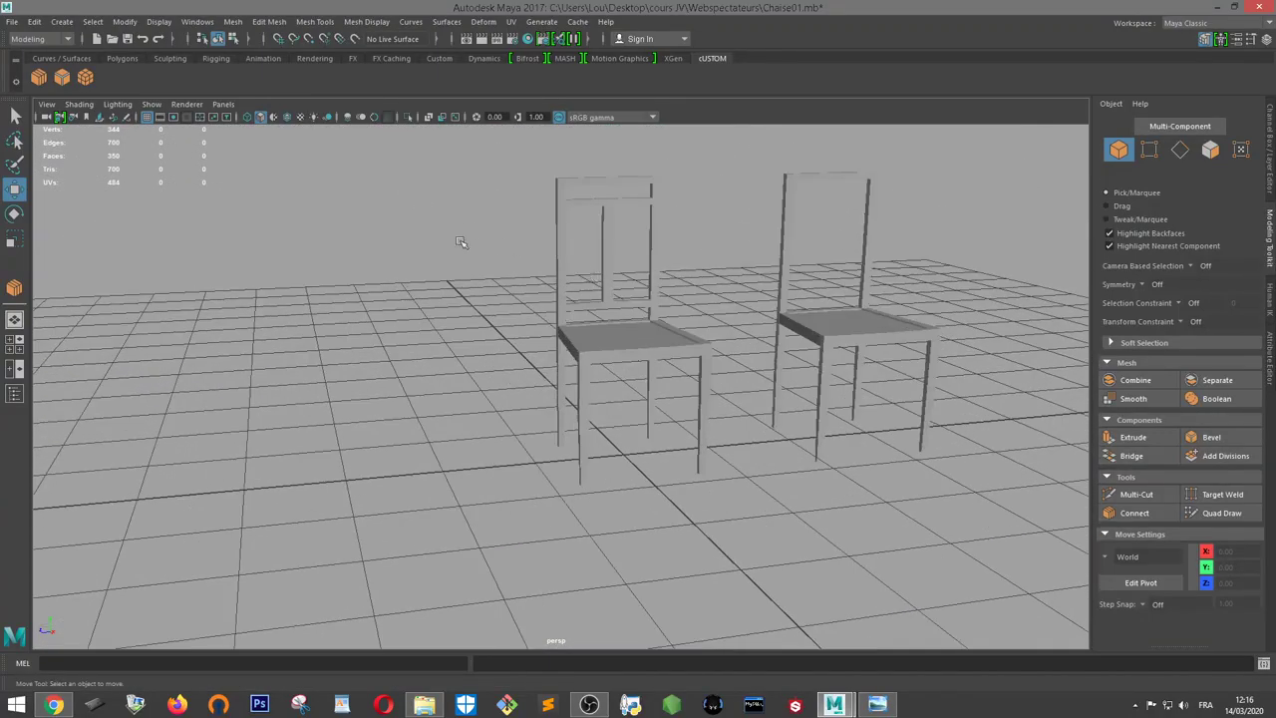
# Create a polygon cube left of the chairs, flatten it into a slab and raise it
pyautogui.click(61, 21)
pyautogui.moveTo(102, 69)
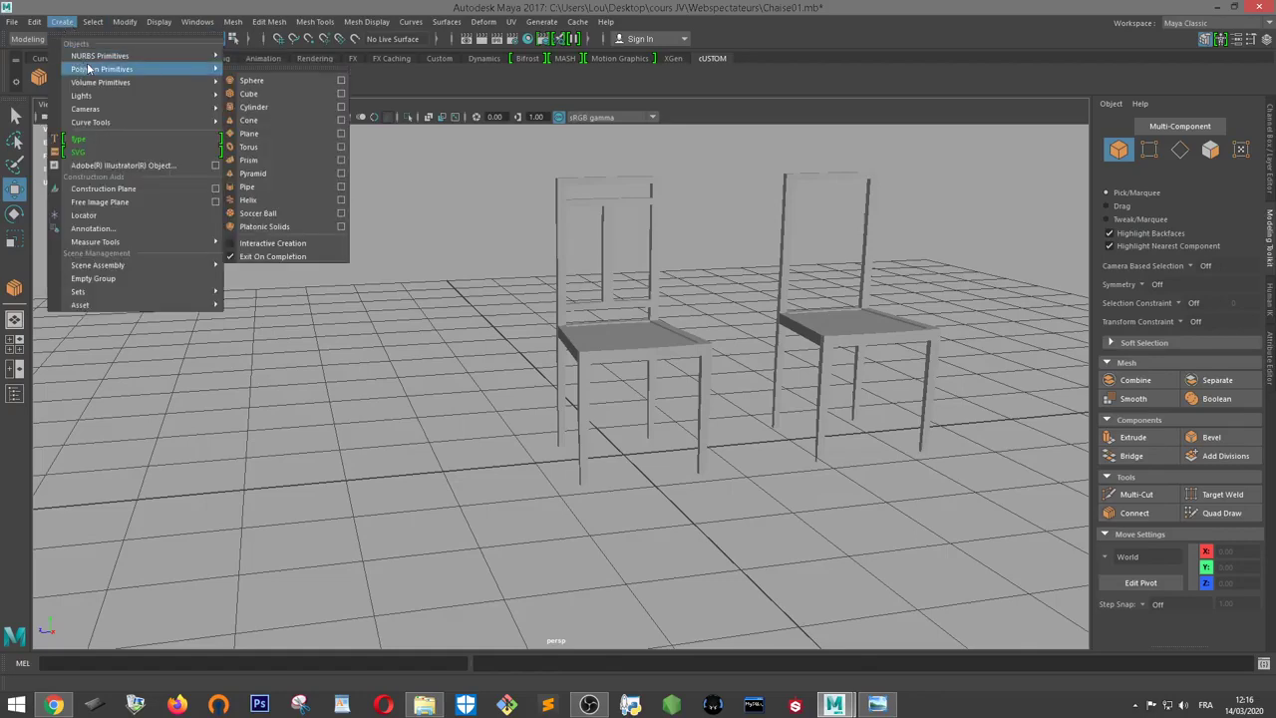
pyautogui.click(271, 93)
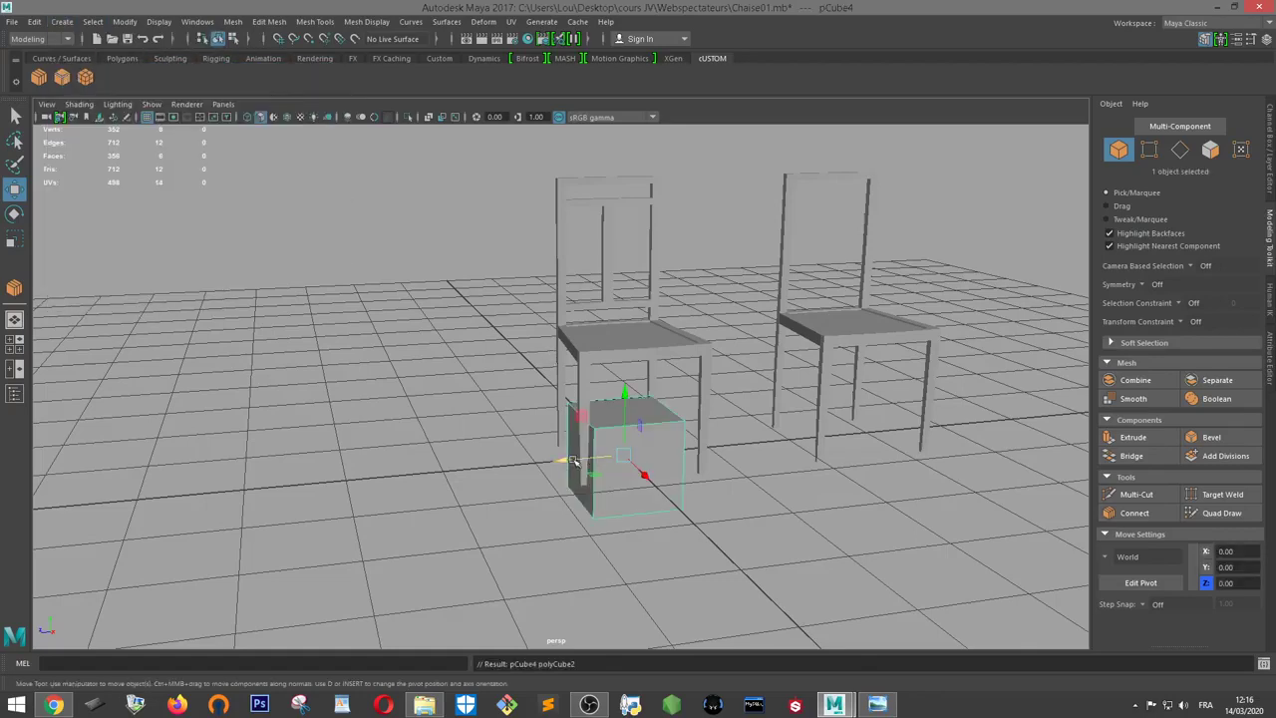
pyautogui.moveTo(574, 460); pyautogui.dragTo(356, 477)
pyautogui.press('e')
pyautogui.press('r')
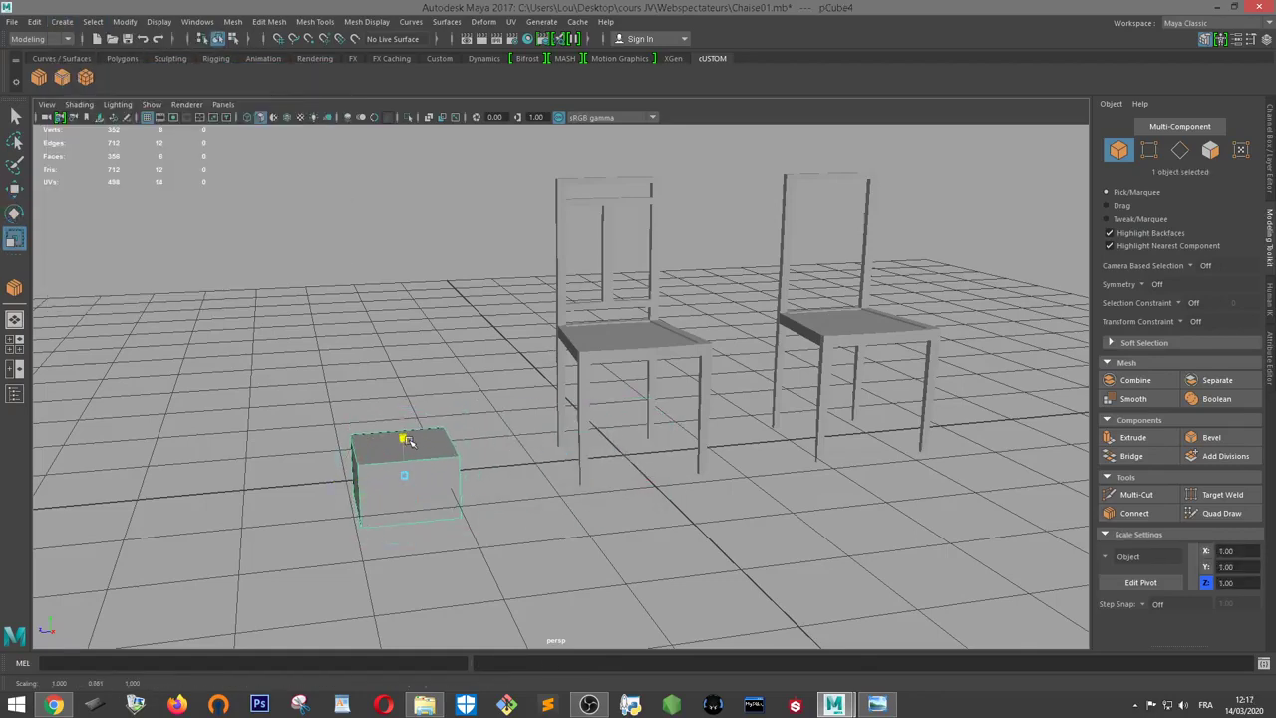
pyautogui.moveTo(407, 440); pyautogui.dragTo(403, 469)
pyautogui.press('w')
pyautogui.moveTo(399, 424); pyautogui.dragTo(368, 337)
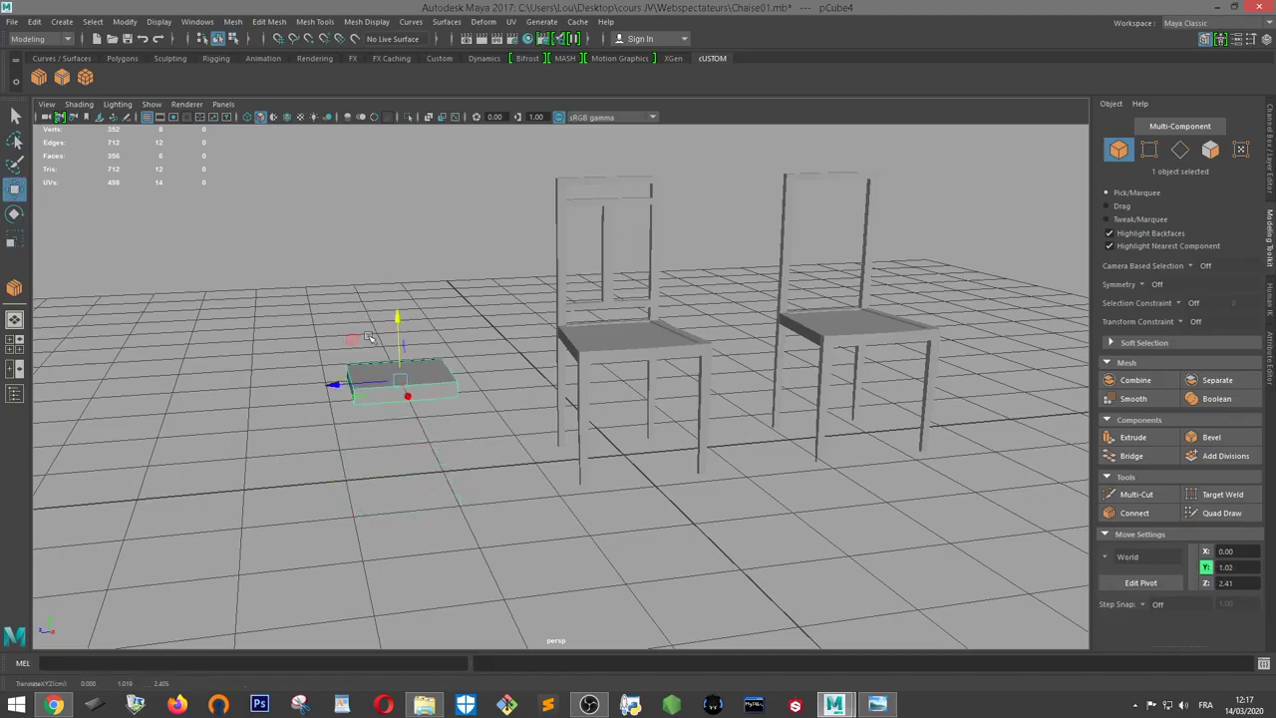
pyautogui.scroll(3, 368, 337)
# Select two of the slab's faces and start extruding them
pyautogui.moveTo(369, 324); pyautogui.dragTo(373, 359, button='right')
pyautogui.click(378, 392)
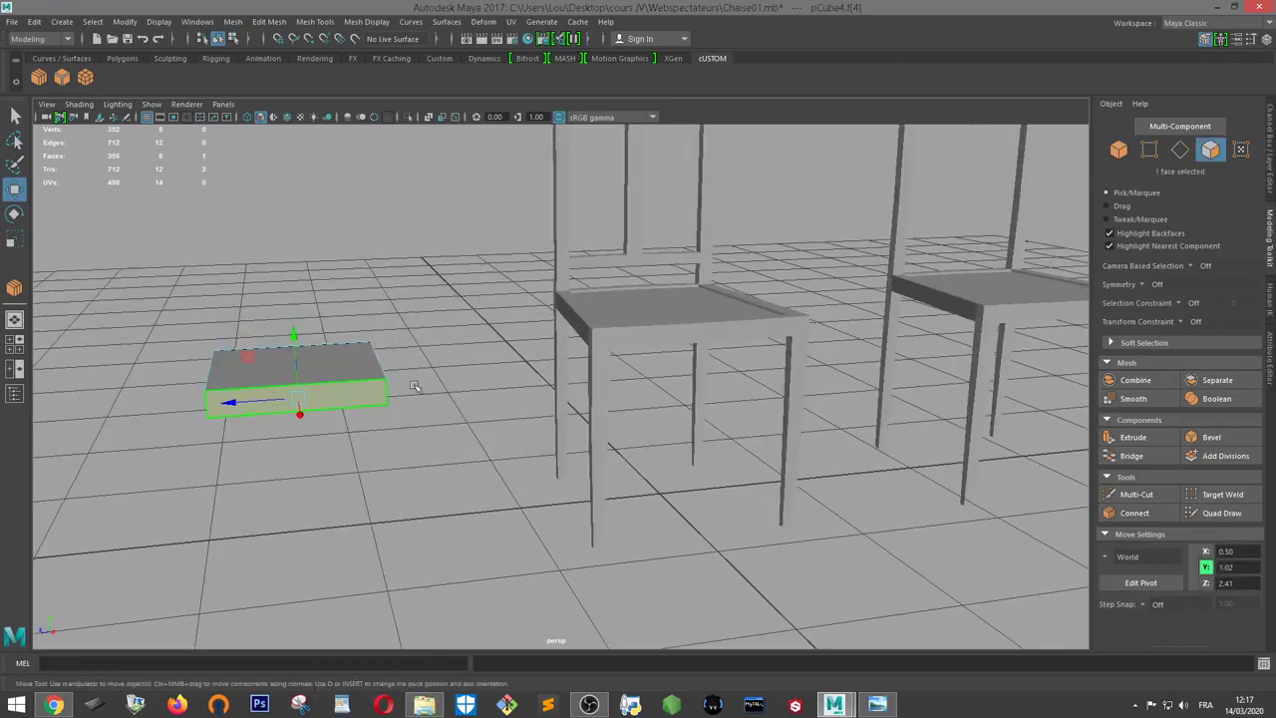
pyautogui.moveTo(415, 386)
pyautogui.keyDown('alt'); pyautogui.mouseDown()
pyautogui.moveTo(350, 377)
pyautogui.moveTo(519, 344)
pyautogui.moveTo(798, 339)
pyautogui.mouseUp(); pyautogui.keyUp('alt')
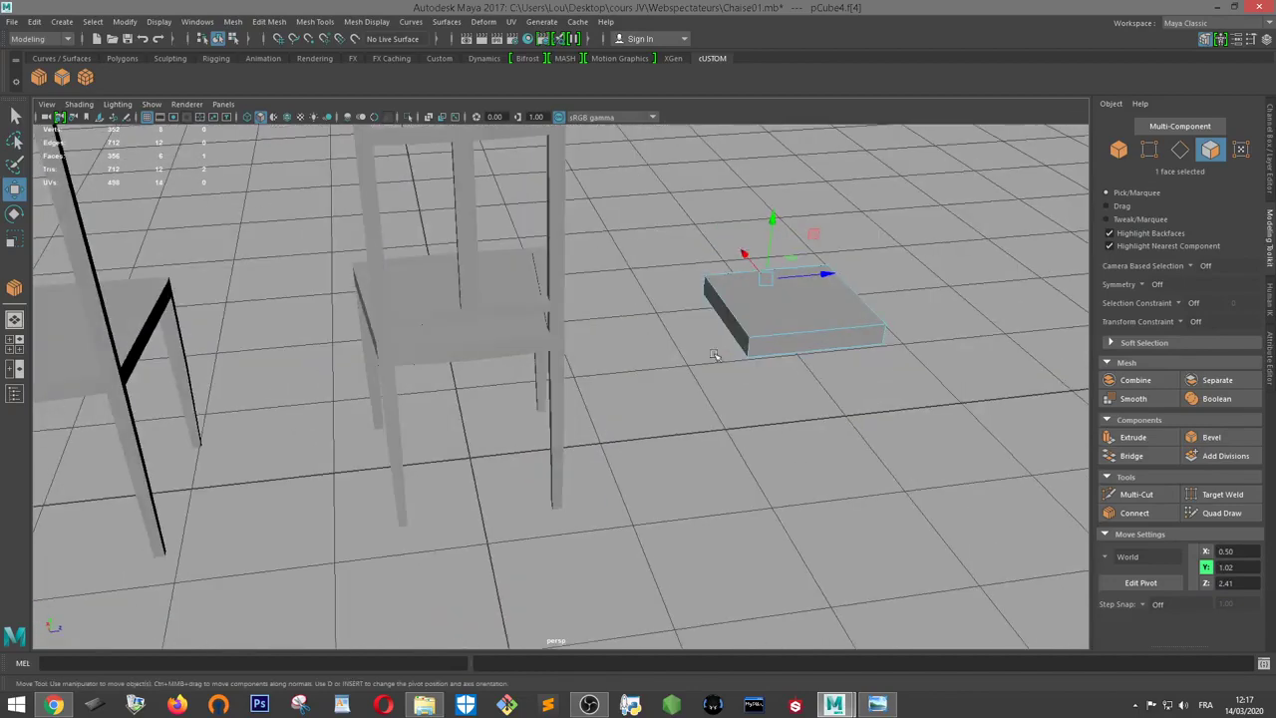
pyautogui.keyDown('shift'); pyautogui.click(811, 342); pyautogui.keyUp('shift')
pyautogui.press('f')
pyautogui.scroll(-5, 875, 387)
pyautogui.keyDown('alt'); pyautogui.moveTo(867, 379); pyautogui.dragTo(863, 350); pyautogui.keyUp('alt')
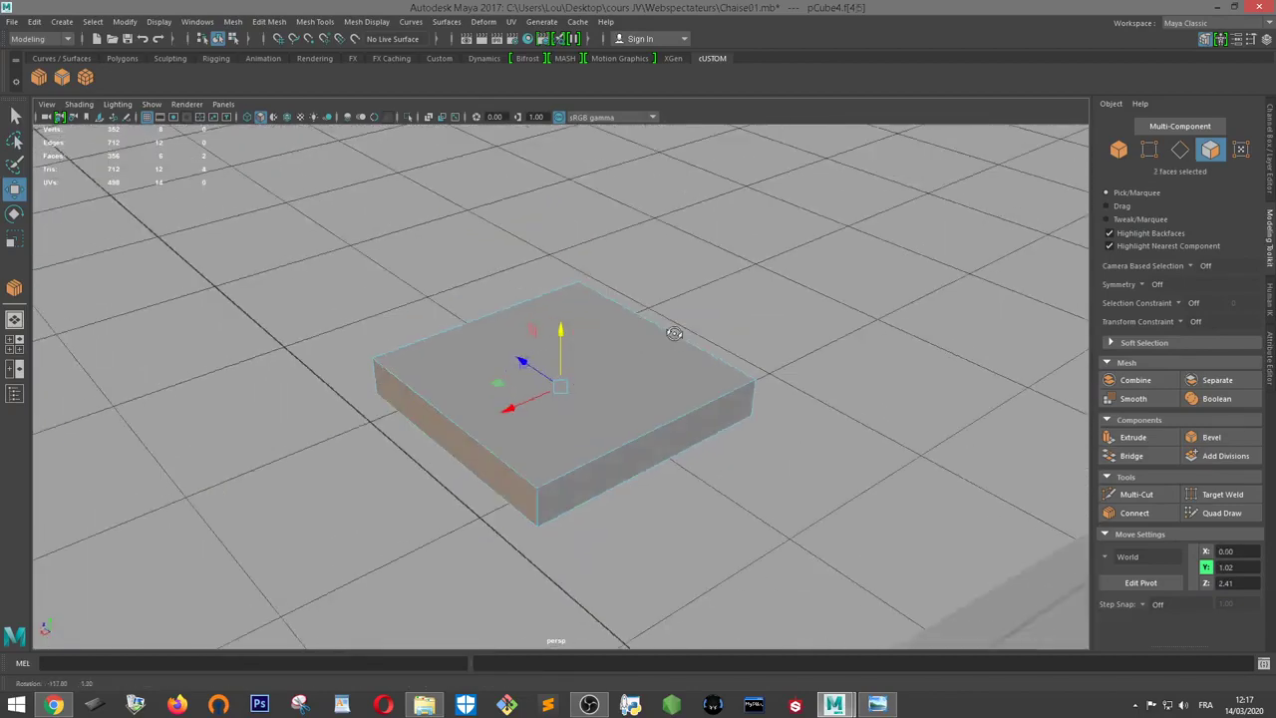
pyautogui.click(1133, 437)
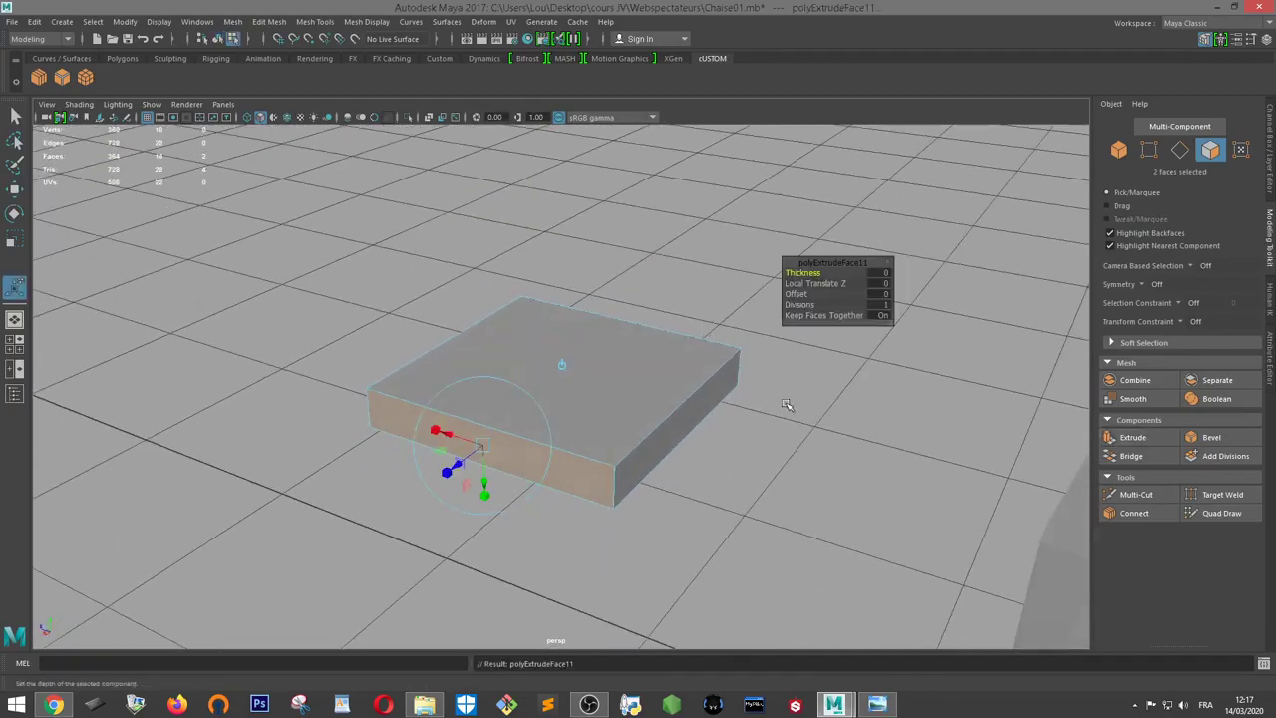
# Scale the extruded faces outward to widen the slab
pyautogui.press('e')
pyautogui.press('r')
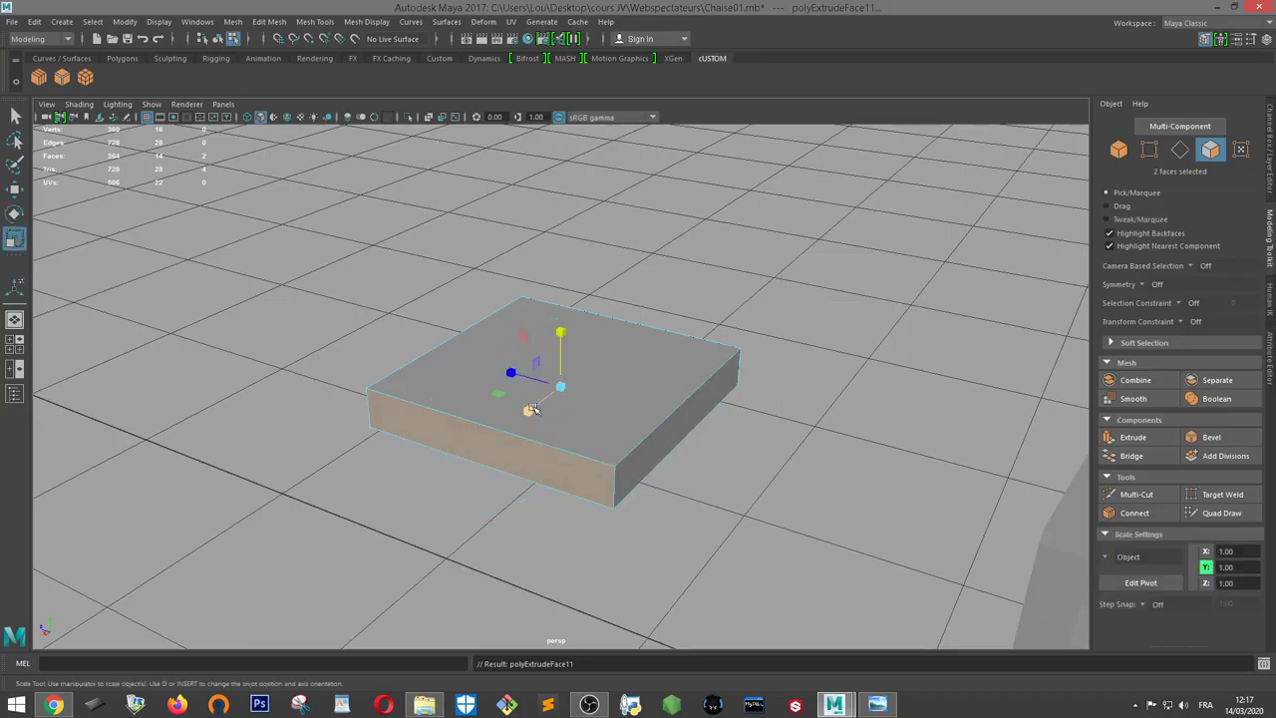
pyautogui.moveTo(532, 409)
pyautogui.mouseDown()
pyautogui.moveTo(516, 418)
pyautogui.moveTo(526, 412)
pyautogui.mouseUp()
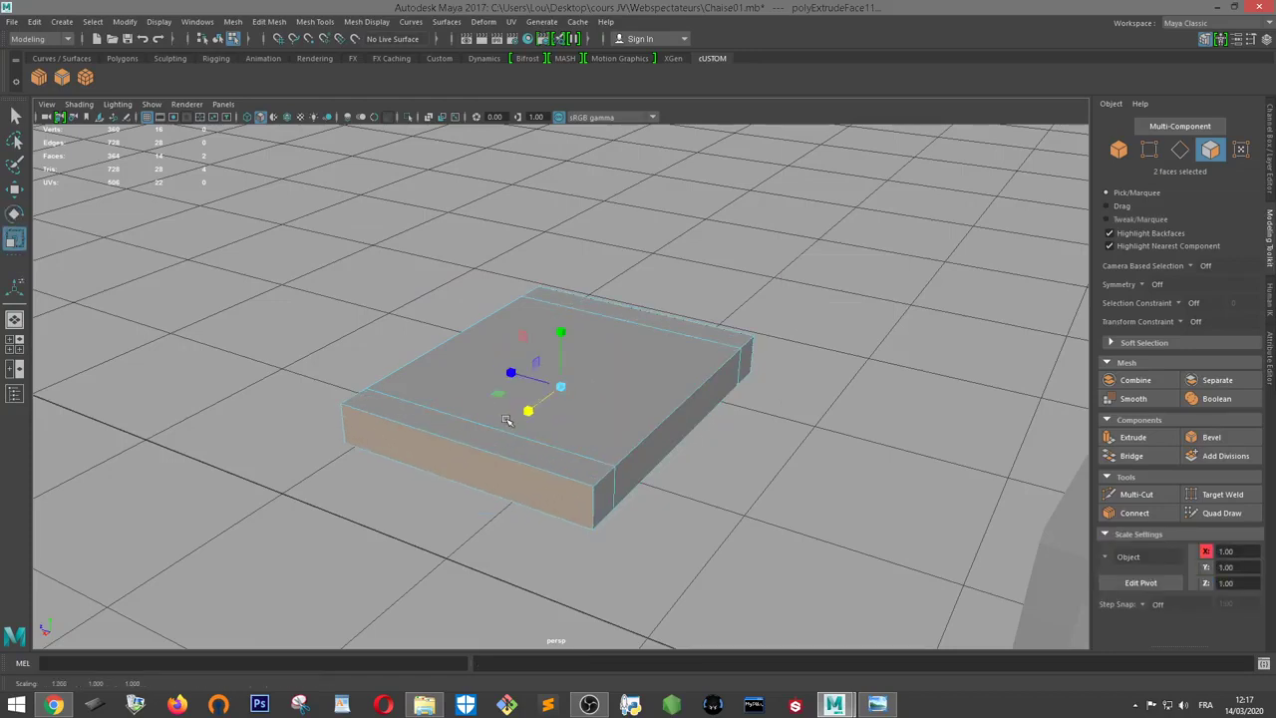
pyautogui.press('w')
# Extrude the slab's six side faces and scale them along one axis to form a rim
pyautogui.keyDown('shift'); pyautogui.click(607, 490); pyautogui.keyUp('shift')
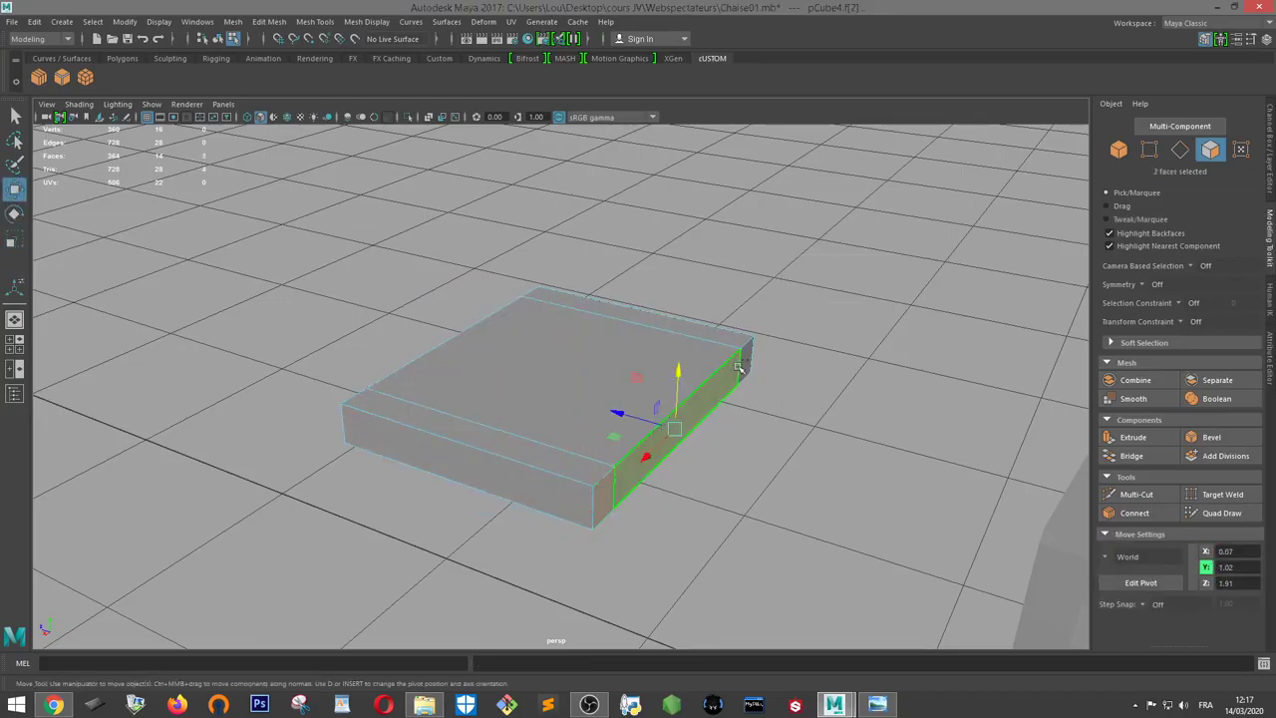
pyautogui.keyDown('alt'); pyautogui.moveTo(648, 439); pyautogui.dragTo(625, 456); pyautogui.keyUp('alt')
pyautogui.keyDown('shift'); pyautogui.click(365, 432); pyautogui.keyUp('shift')
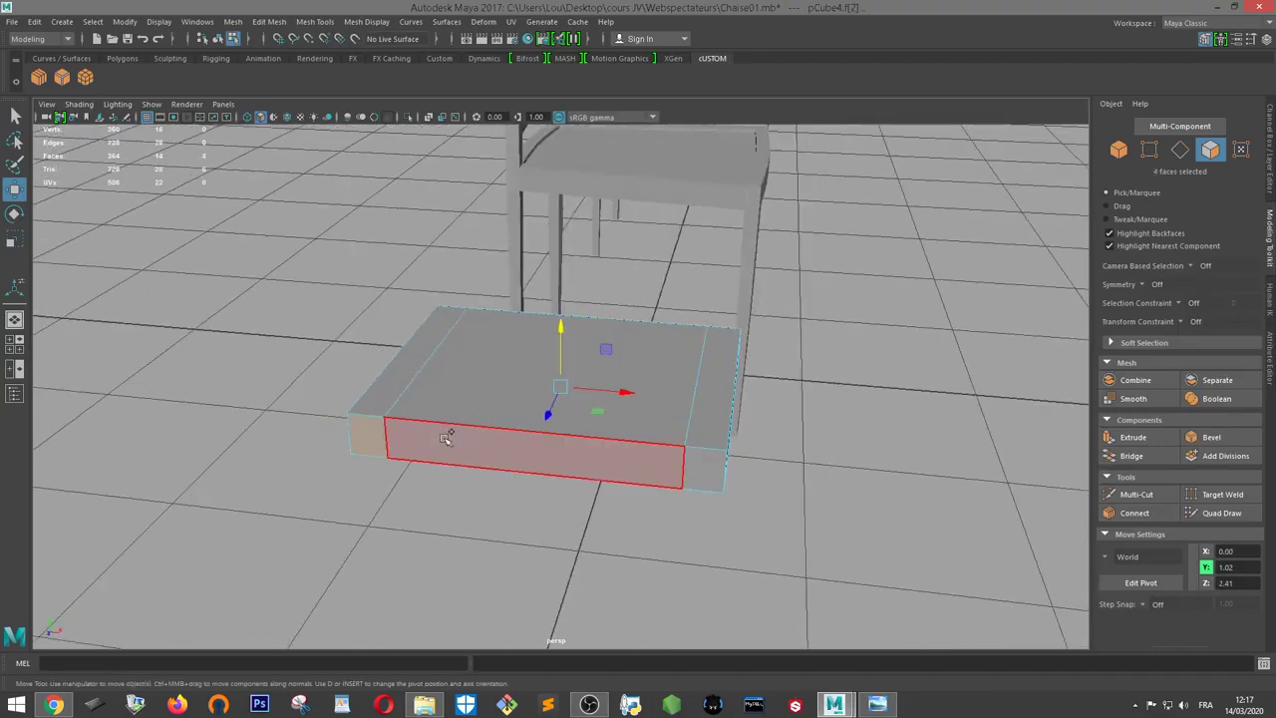
pyautogui.keyDown('shift'); pyautogui.click(490, 444); pyautogui.keyUp('shift')
pyautogui.keyDown('shift'); pyautogui.click(697, 460); pyautogui.keyUp('shift')
pyautogui.keyDown('alt'); pyautogui.moveTo(807, 454); pyautogui.dragTo(997, 469); pyautogui.keyUp('alt')
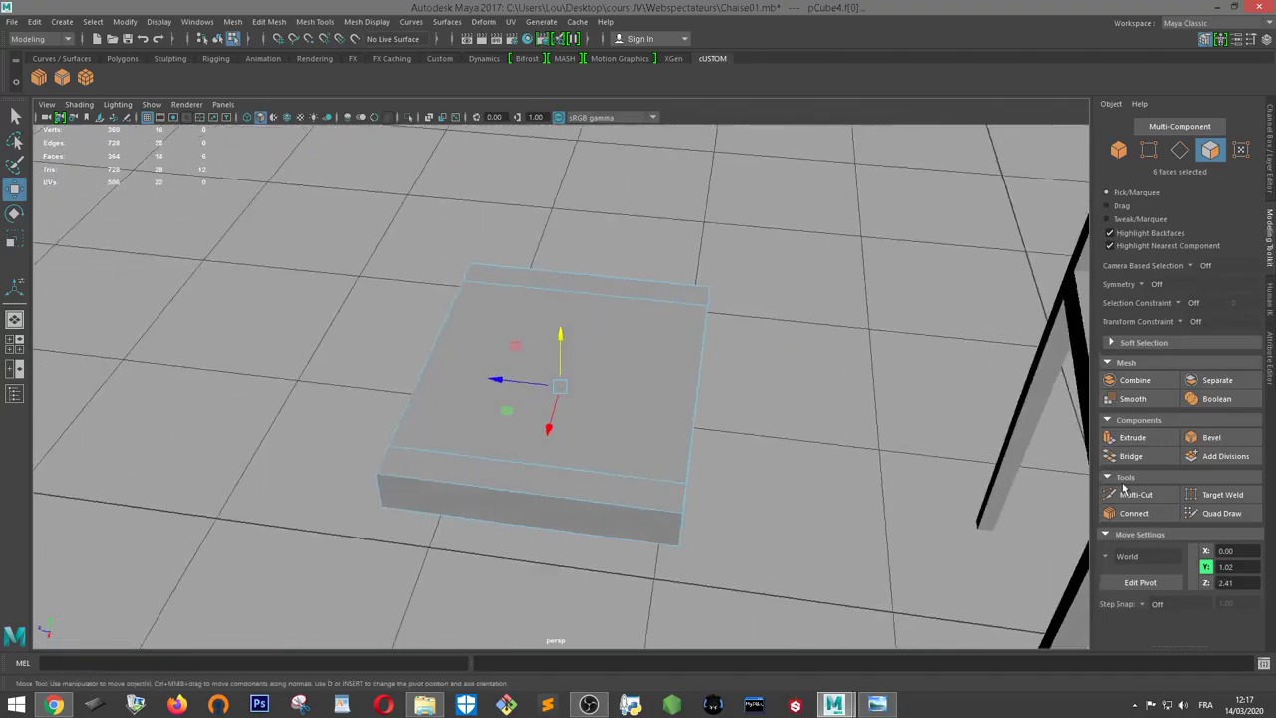
pyautogui.click(1133, 437)
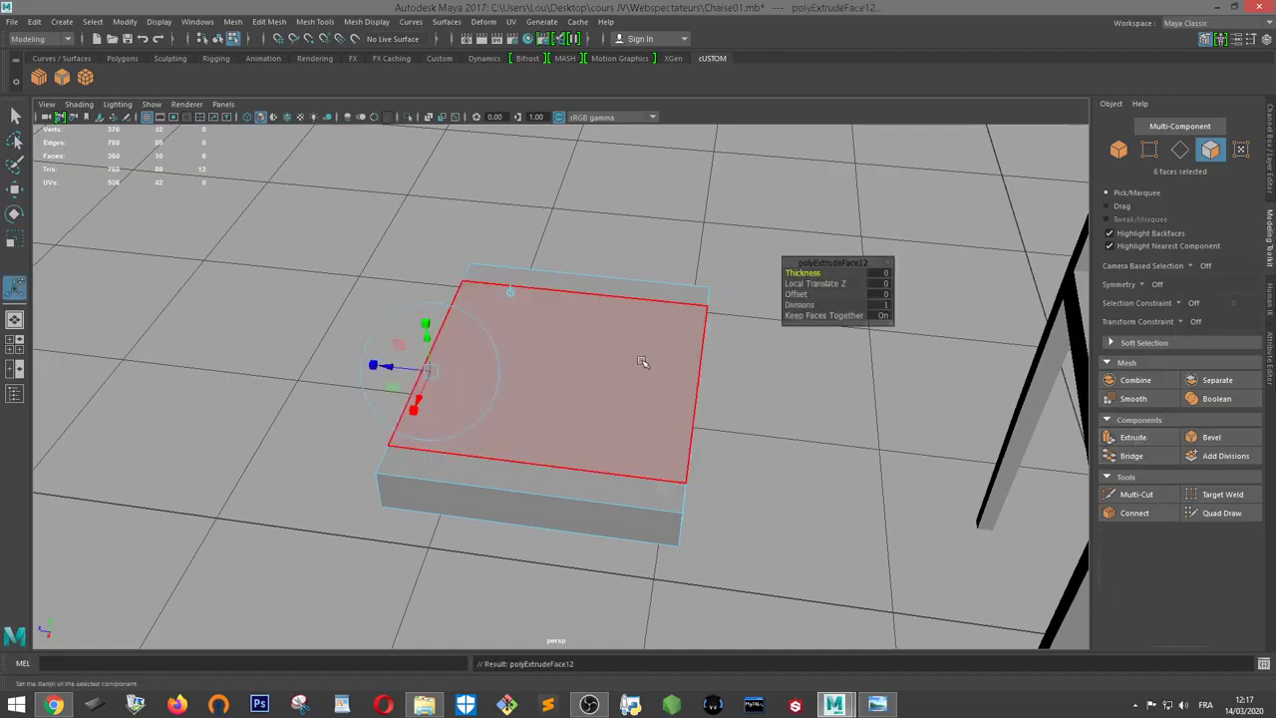
pyautogui.press('r')
pyautogui.press('w')
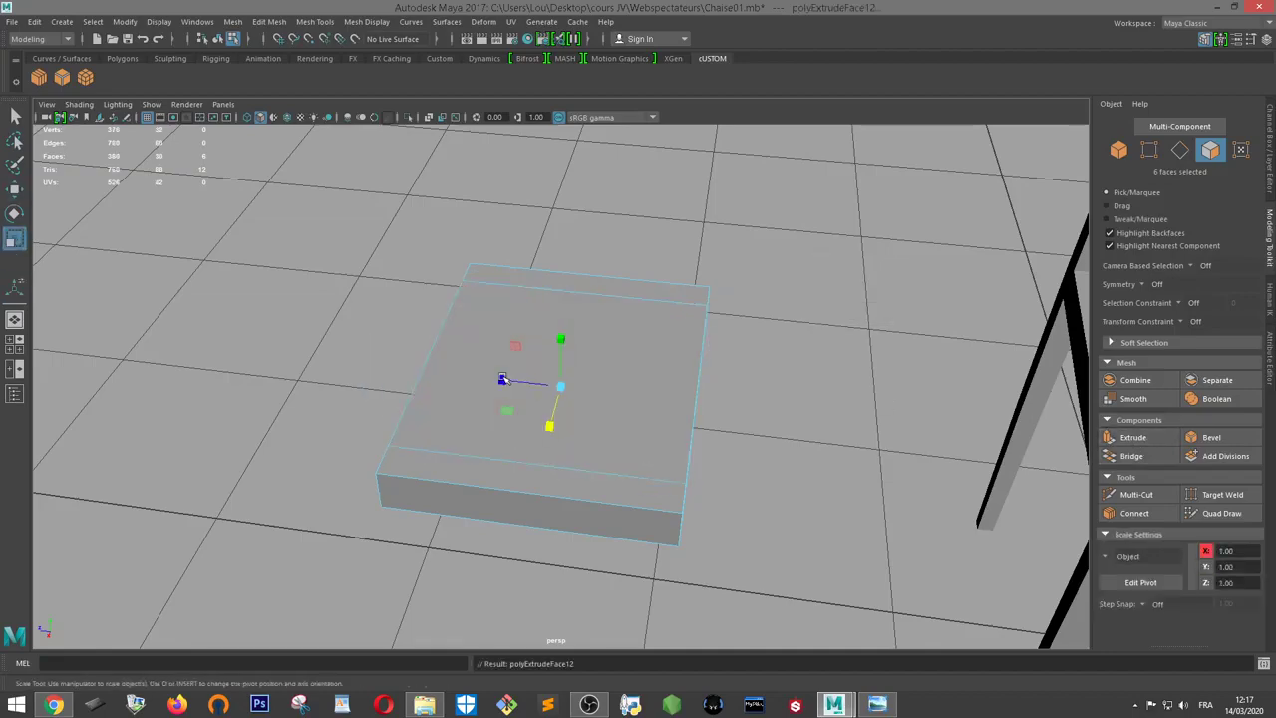
pyautogui.press('r')
pyautogui.moveTo(502, 378)
pyautogui.mouseDown()
pyautogui.moveTo(488, 379)
pyautogui.moveTo(750, 379)
pyautogui.mouseUp()
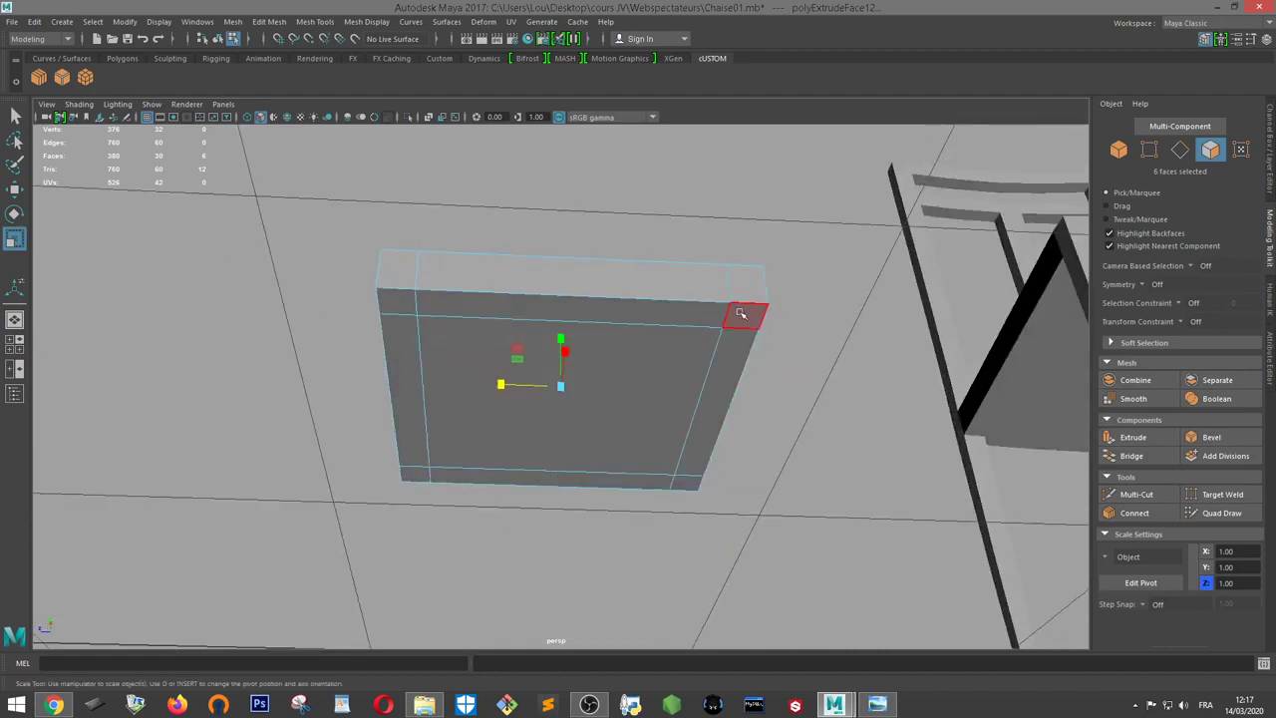
# Extrude the four corner faces underneath and pull them down into four legs
pyautogui.click(741, 313)
pyautogui.keyDown('shift'); pyautogui.click(686, 482); pyautogui.keyUp('shift')
pyautogui.keyDown('shift'); pyautogui.click(413, 471); pyautogui.keyUp('shift')
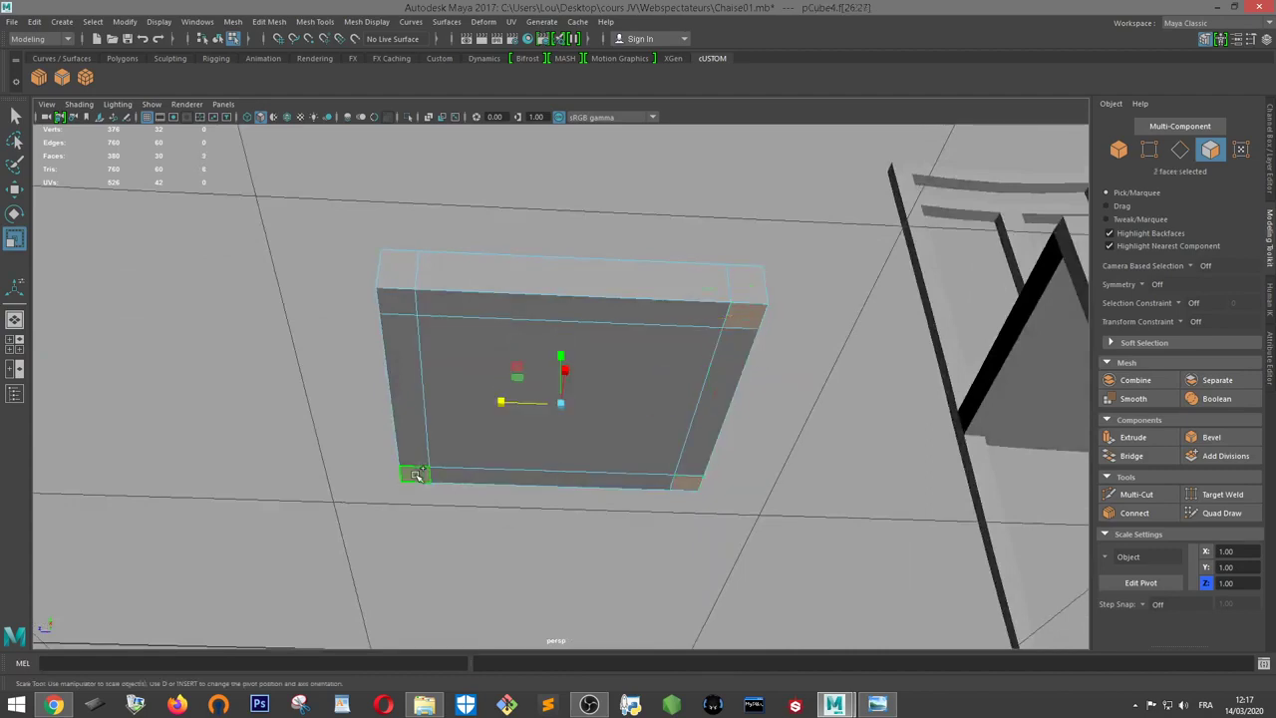
pyautogui.keyDown('shift'); pyautogui.click(407, 311); pyautogui.keyUp('shift')
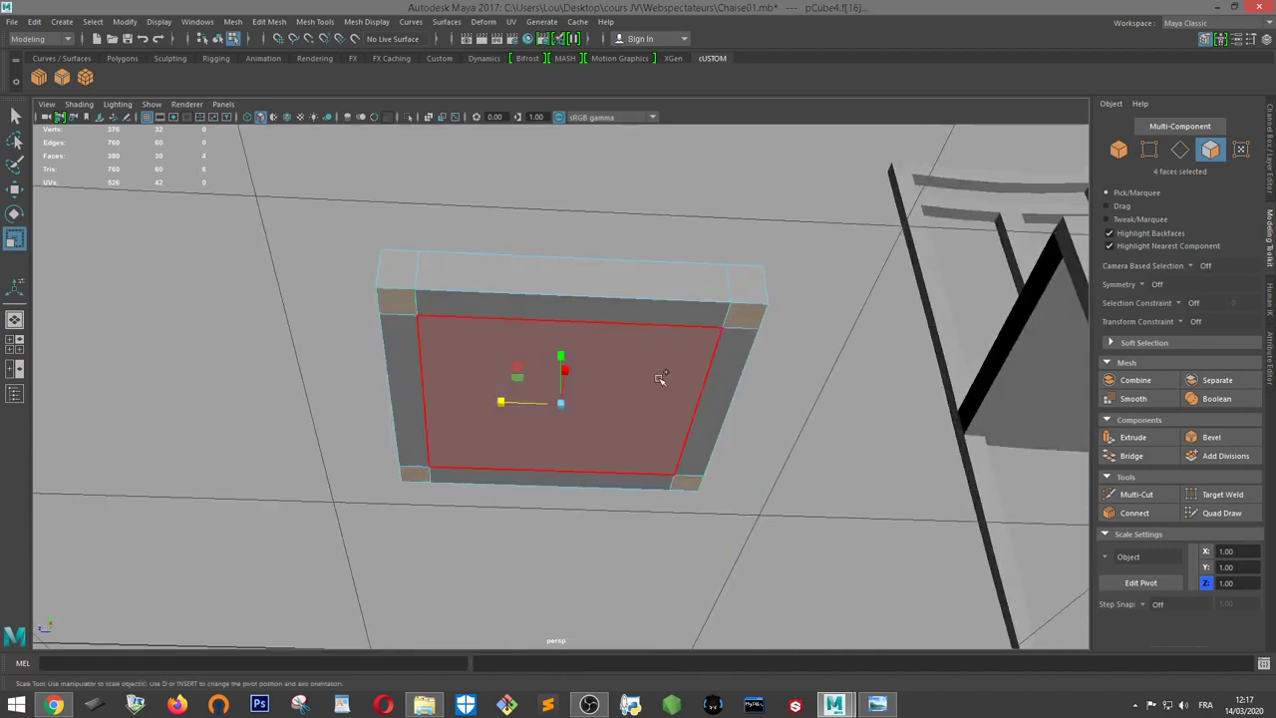
pyautogui.click(1133, 438)
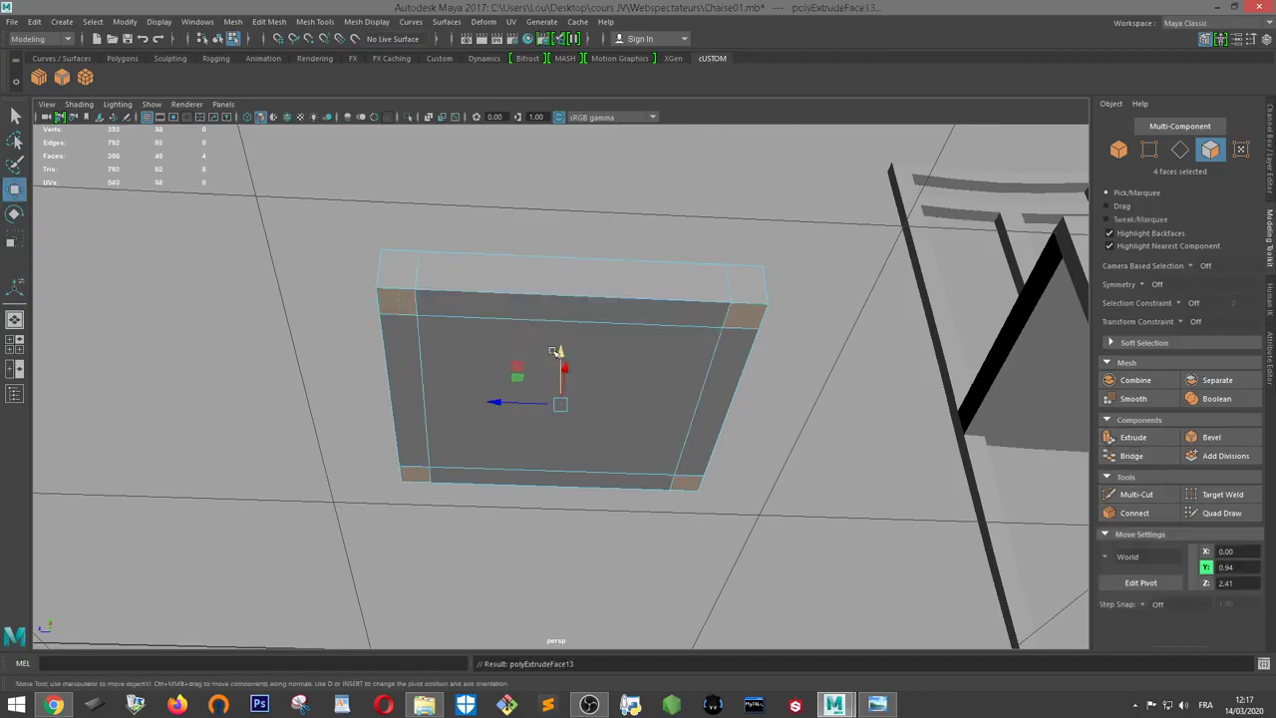
pyautogui.moveTo(561, 356)
pyautogui.mouseDown()
pyautogui.moveTo(563, 548)
pyautogui.moveTo(687, 554)
pyautogui.mouseUp()
pyautogui.scroll(-5, 563, 548)
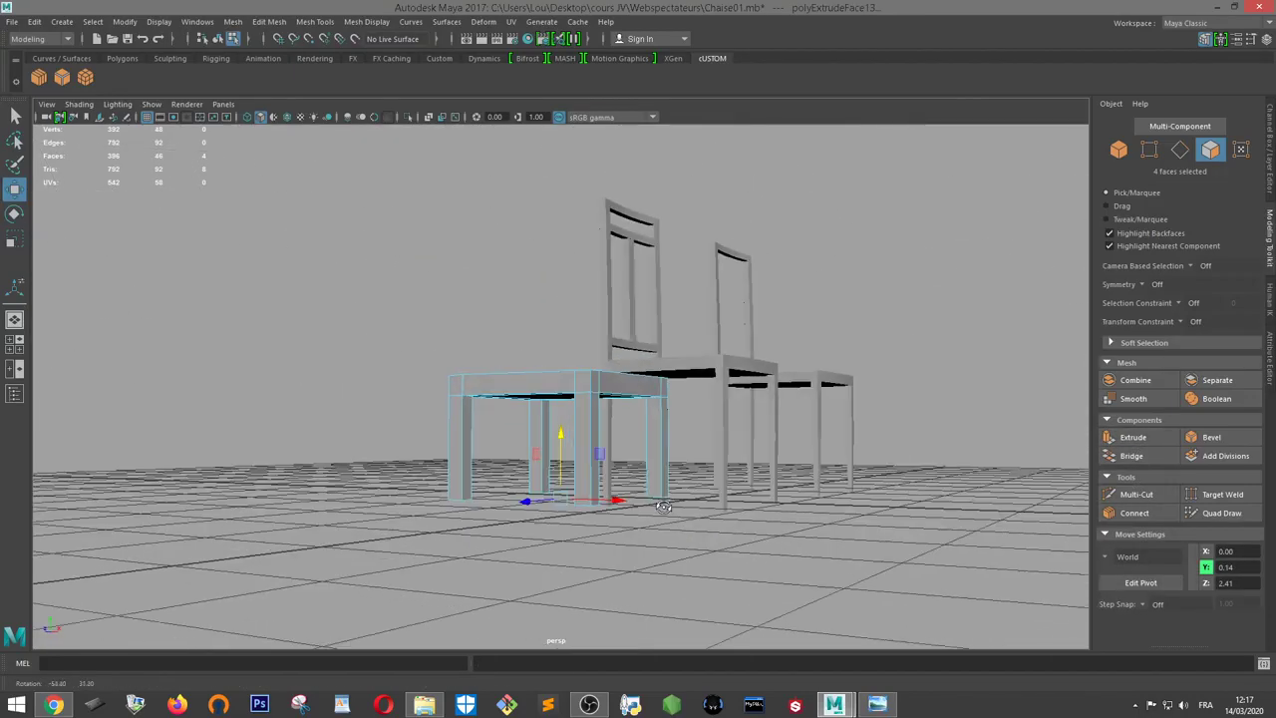
# Extrude three faces along the seat's back edge and pull them up into a backrest
pyautogui.click(533, 375)
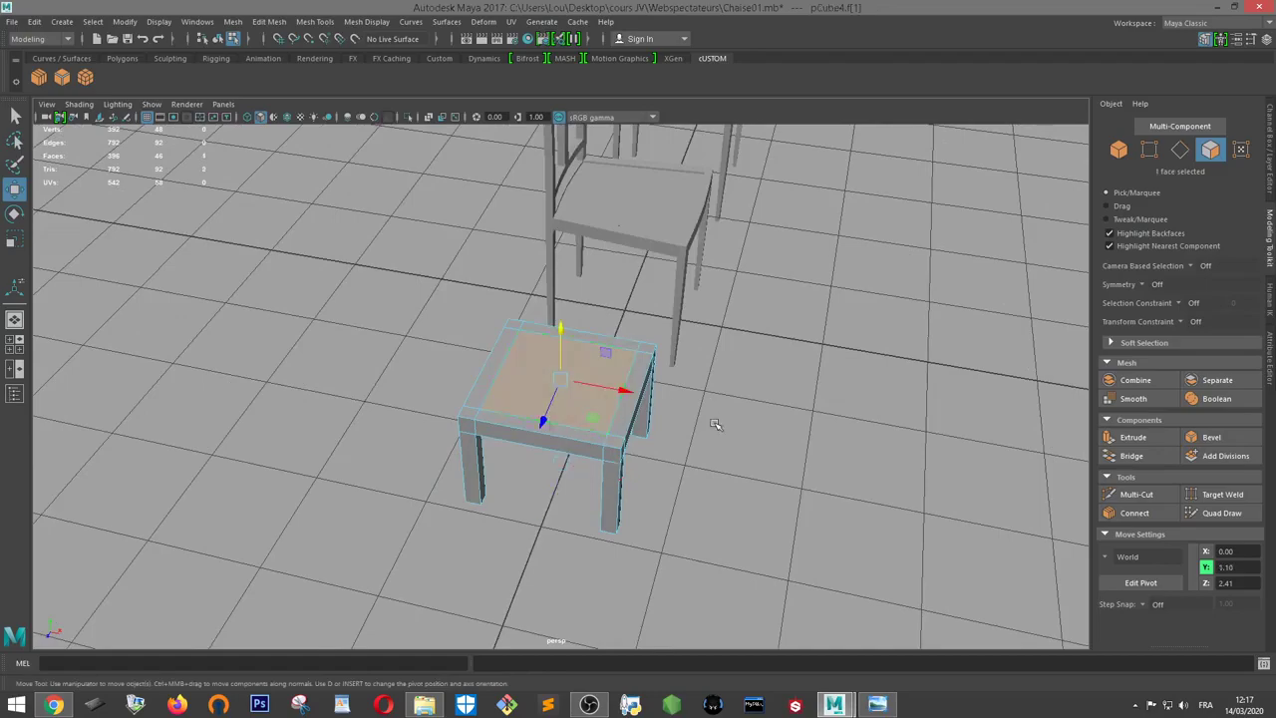
pyautogui.moveTo(711, 422)
pyautogui.keyDown('alt'); pyautogui.mouseDown()
pyautogui.moveTo(785, 521)
pyautogui.moveTo(826, 412)
pyautogui.moveTo(883, 489)
pyautogui.mouseUp(); pyautogui.keyUp('alt')
pyautogui.click(410, 349)
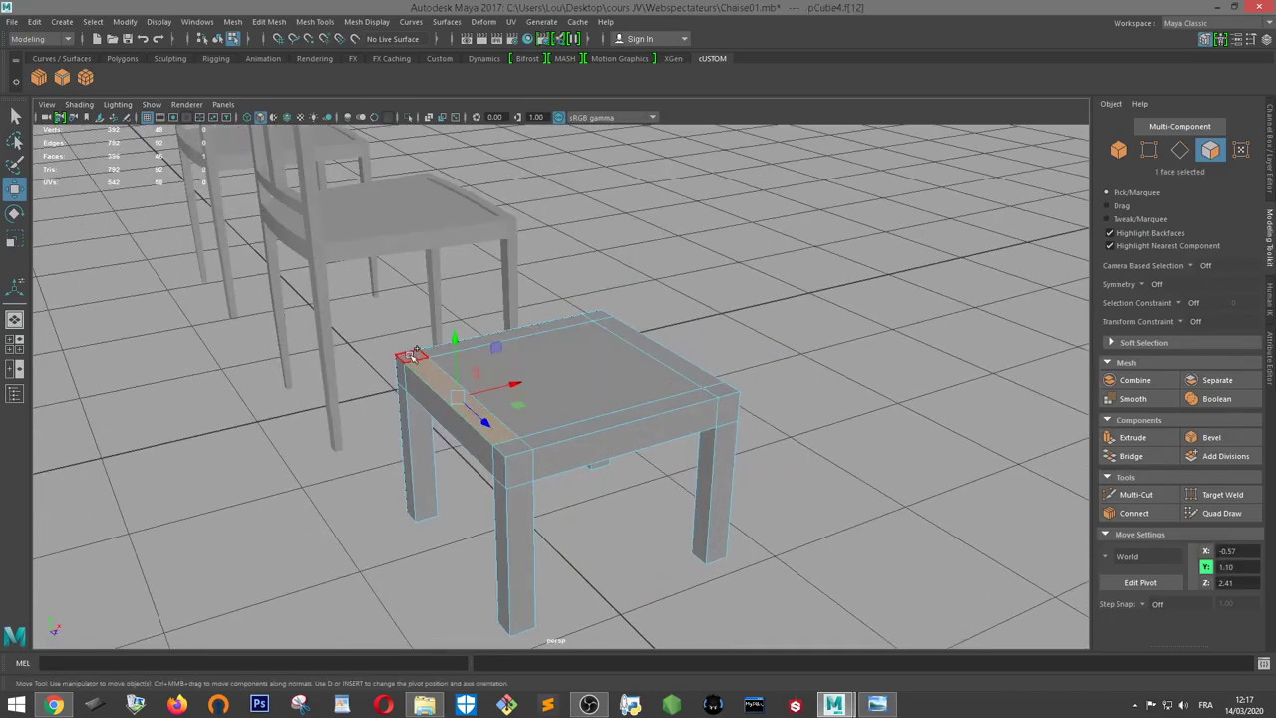
pyautogui.keyDown('shift'); pyautogui.click(412, 356); pyautogui.keyUp('shift')
pyautogui.keyDown('shift'); pyautogui.click(510, 443); pyautogui.keyUp('shift')
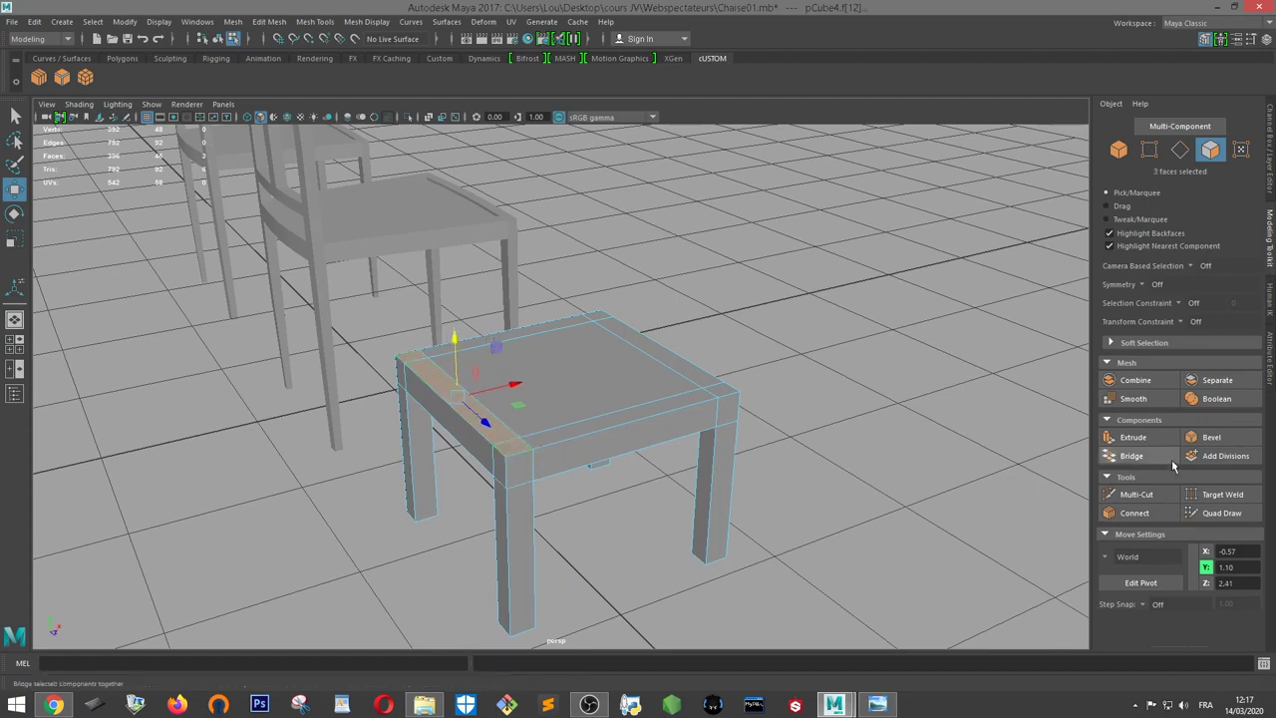
pyautogui.click(1156, 438)
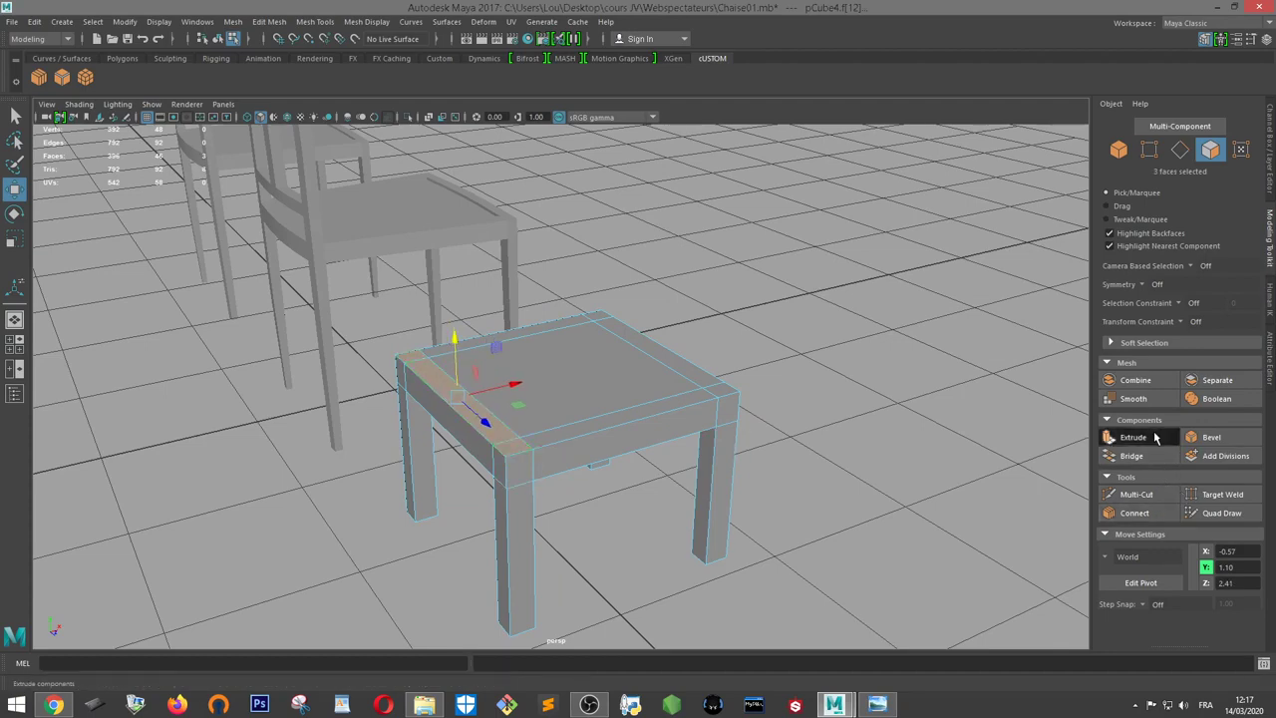
pyautogui.moveTo(453, 348)
pyautogui.mouseDown()
pyautogui.moveTo(449, 160)
pyautogui.moveTo(592, 160)
pyautogui.moveTo(560, 154)
pyautogui.moveTo(460, 293)
pyautogui.moveTo(592, 285)
pyautogui.moveTo(483, 213)
pyautogui.mouseUp()
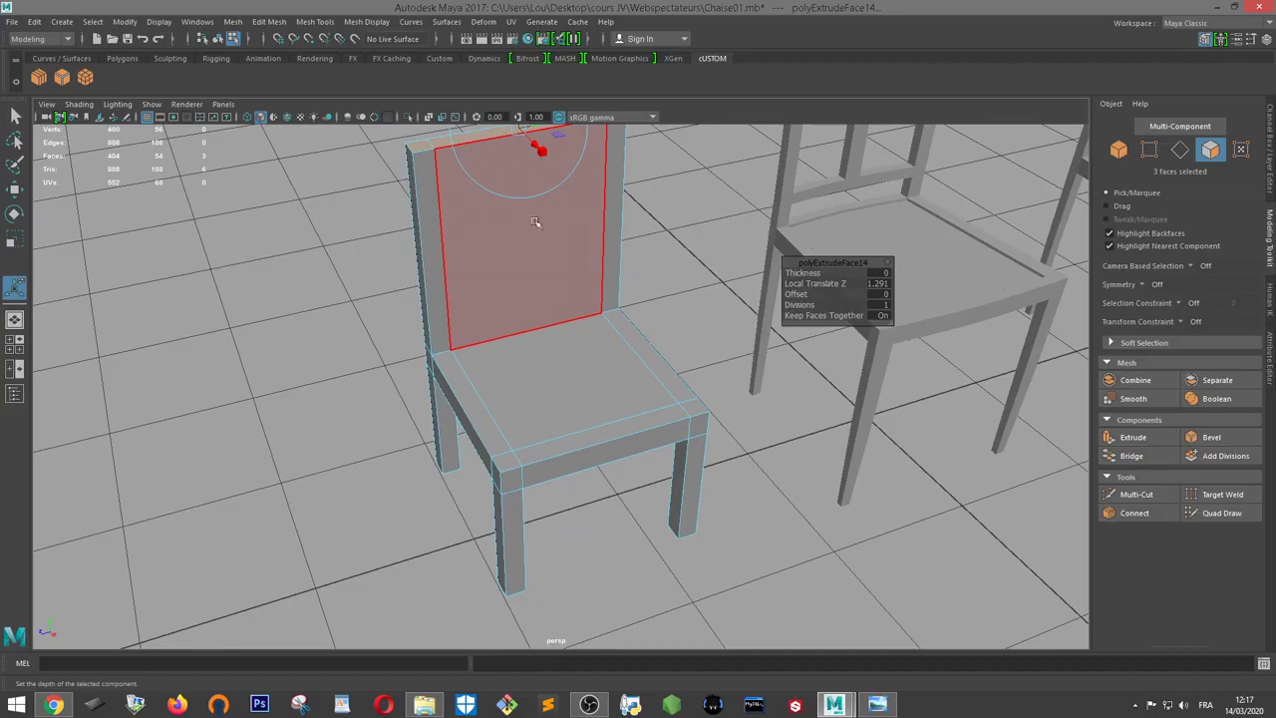
pyautogui.scroll(-3, 535, 222)
# Select the new chair as an object and zoom in on the top of its backrest
pyautogui.click(618, 299)
pyautogui.keyDown('alt'); pyautogui.moveTo(618, 299); pyautogui.dragTo(602, 321); pyautogui.keyUp('alt')
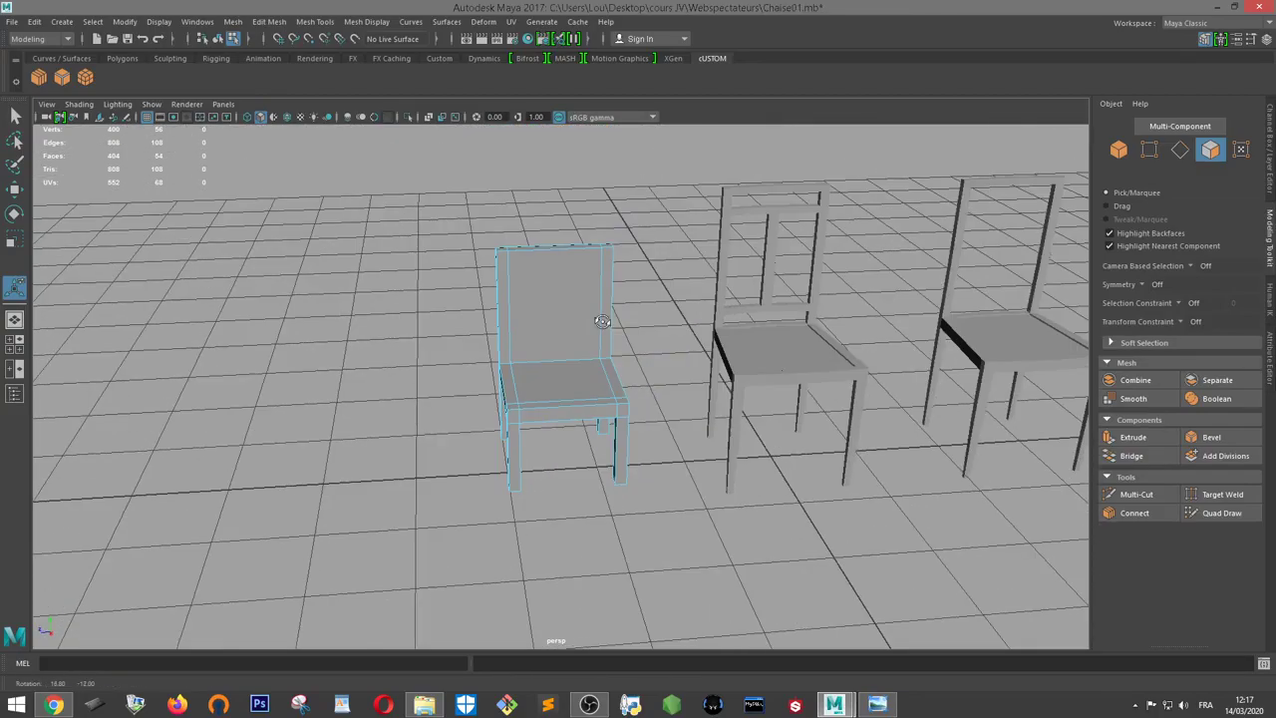
pyautogui.rightClick(590, 320)
pyautogui.click(658, 299)
pyautogui.scroll(3, 620, 260)
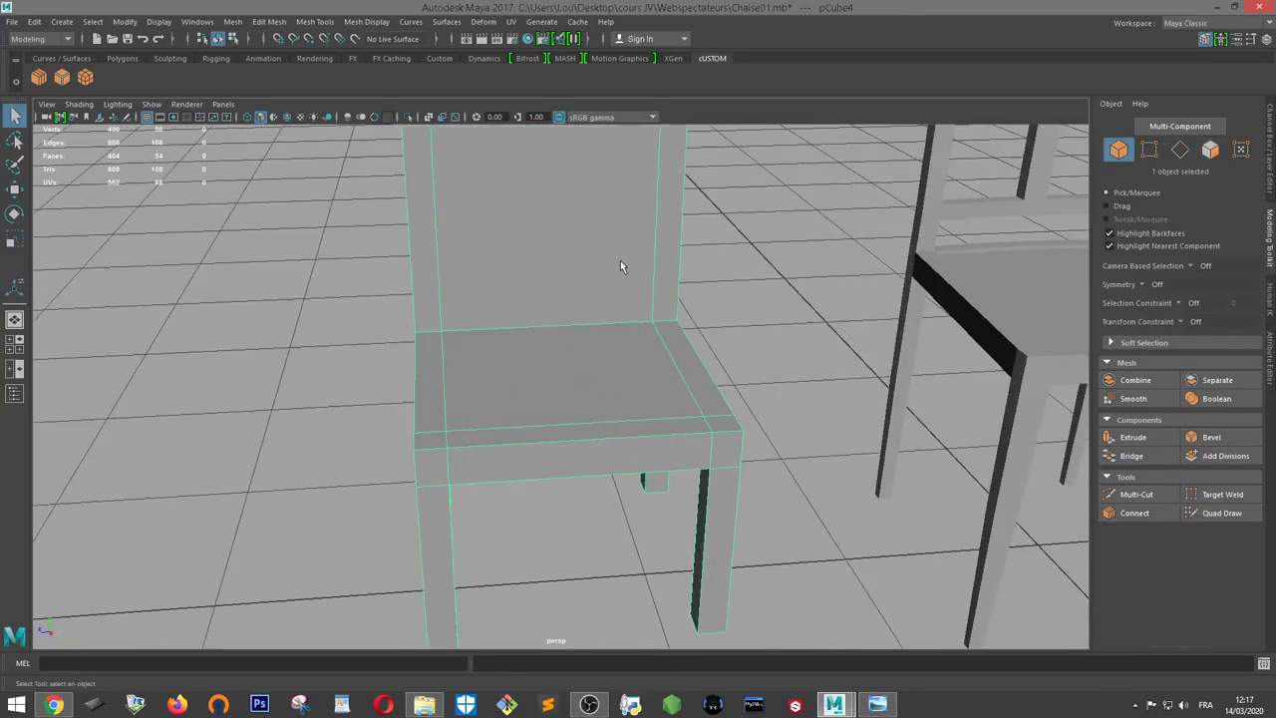
pyautogui.keyDown('alt'); pyautogui.moveTo(620, 261); pyautogui.dragTo(564, 561); pyautogui.keyUp('alt')
pyautogui.scroll(3, 542, 236)
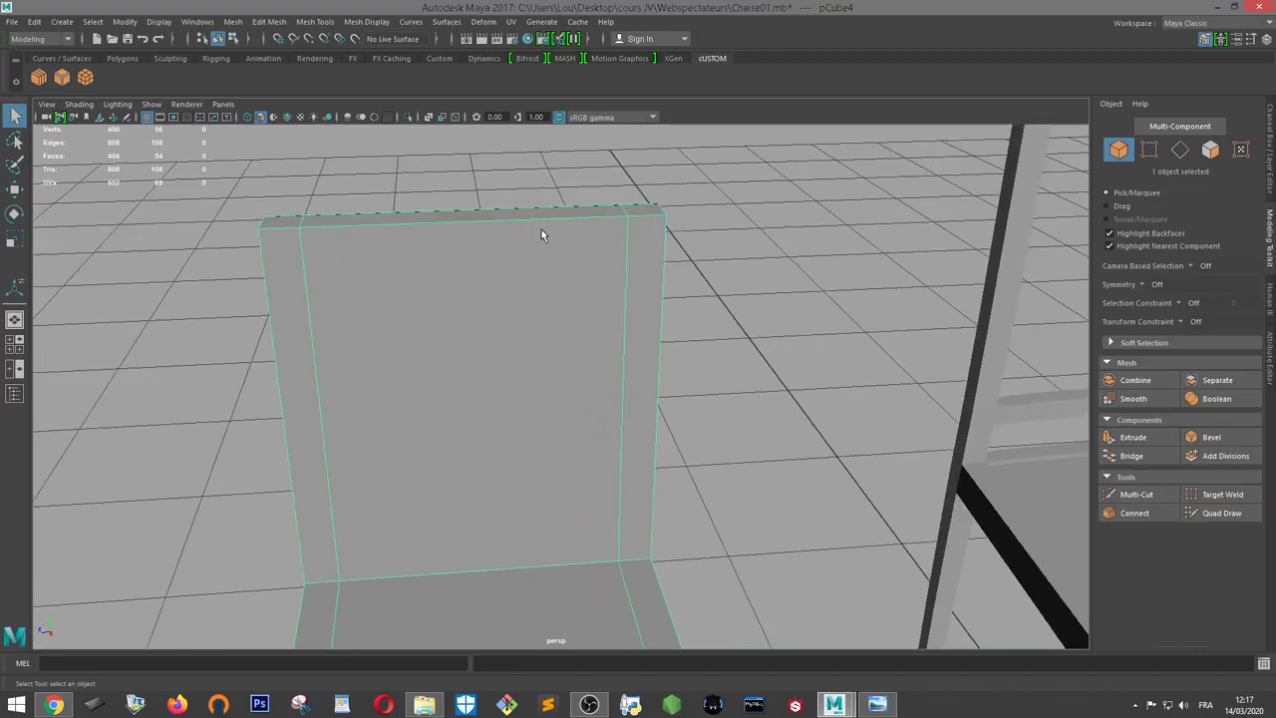
pyautogui.keyDown('alt'); pyautogui.moveTo(541, 235); pyautogui.dragTo(592, 236); pyautogui.keyUp('alt')
# Extrude the backrest's three top faces upward to about 0.111 Local Translate Z
pyautogui.moveTo(579, 211); pyautogui.dragTo(578, 247, button='right')
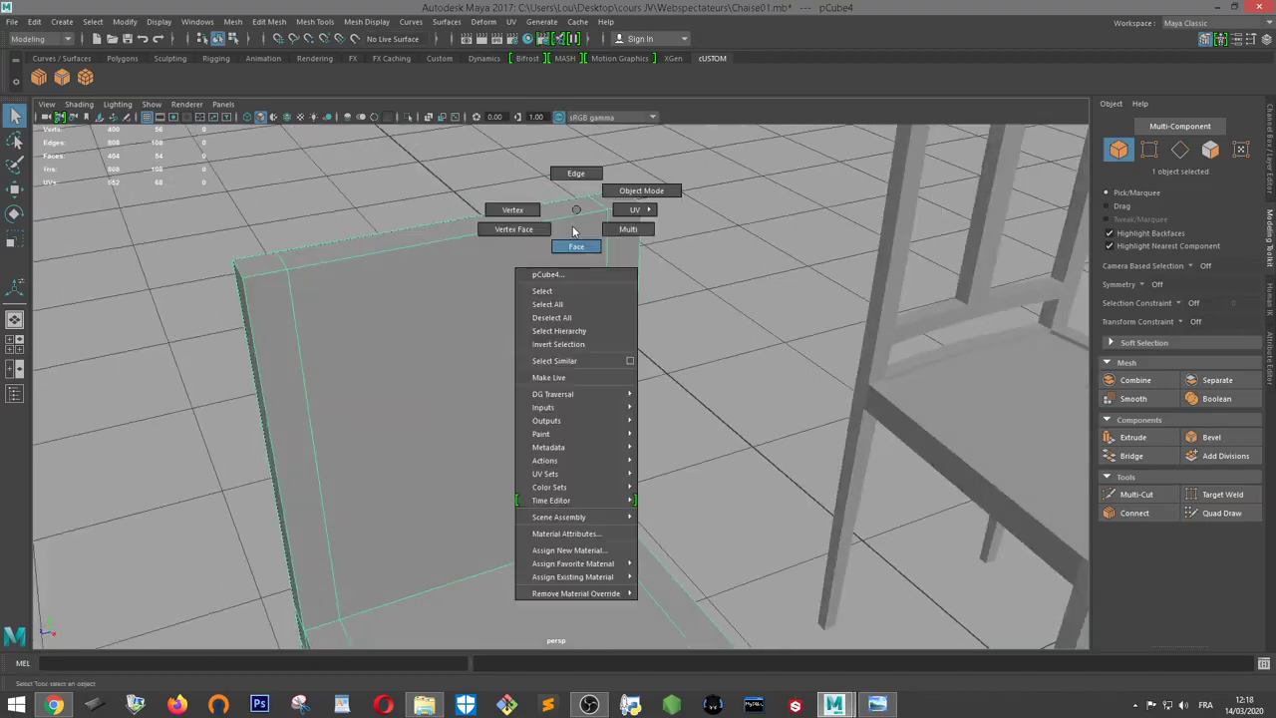
pyautogui.click(620, 203)
pyautogui.keyDown('shift'); pyautogui.click(260, 262); pyautogui.keyUp('shift')
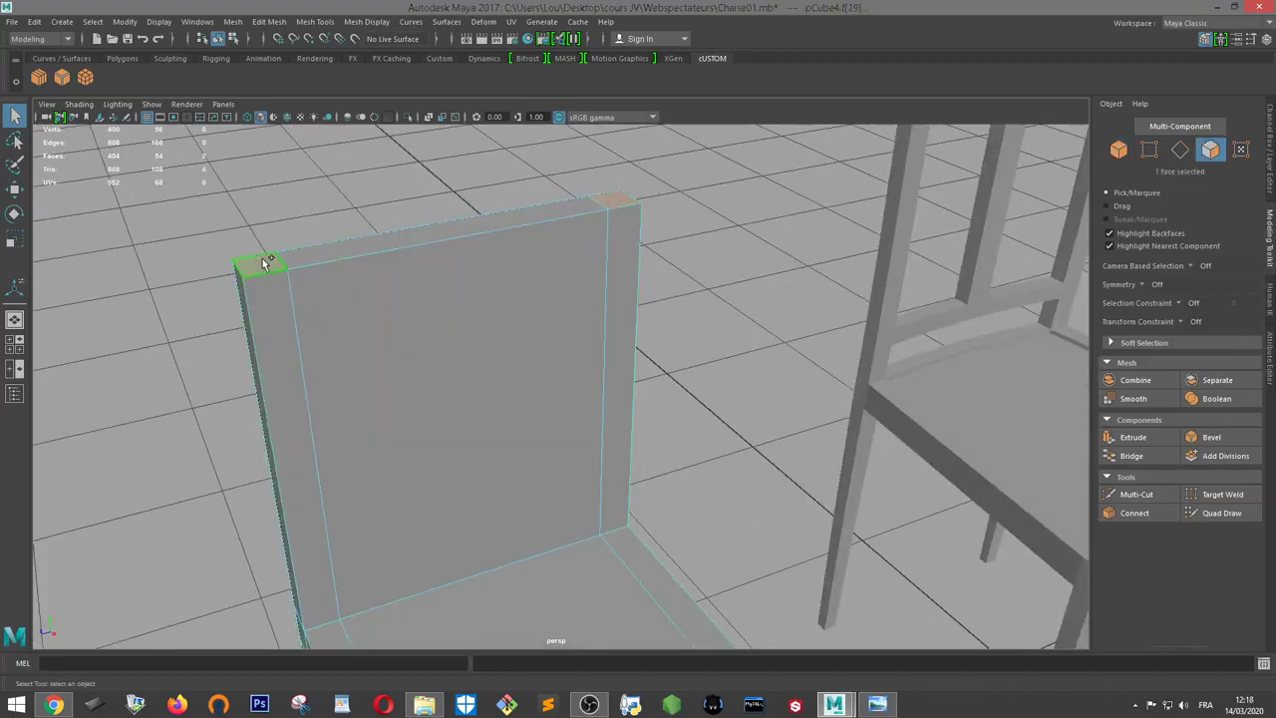
pyautogui.keyDown('shift'); pyautogui.click(329, 252); pyautogui.keyUp('shift')
pyautogui.click(1133, 437)
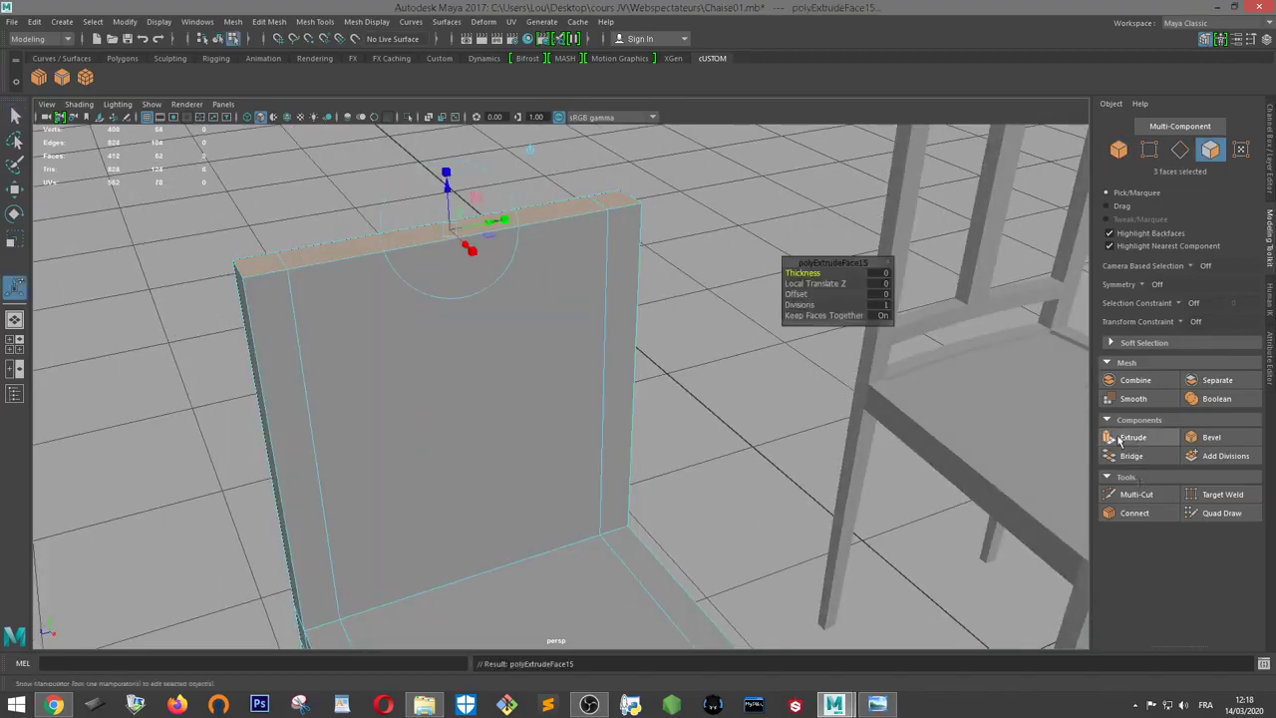
pyautogui.keyDown('alt'); pyautogui.moveTo(638, 299); pyautogui.dragTo(569, 276); pyautogui.keyUp('alt')
pyautogui.moveTo(477, 239)
pyautogui.mouseDown()
pyautogui.moveTo(478, 209)
pyautogui.moveTo(644, 359)
pyautogui.moveTo(528, 399)
pyautogui.mouseUp()
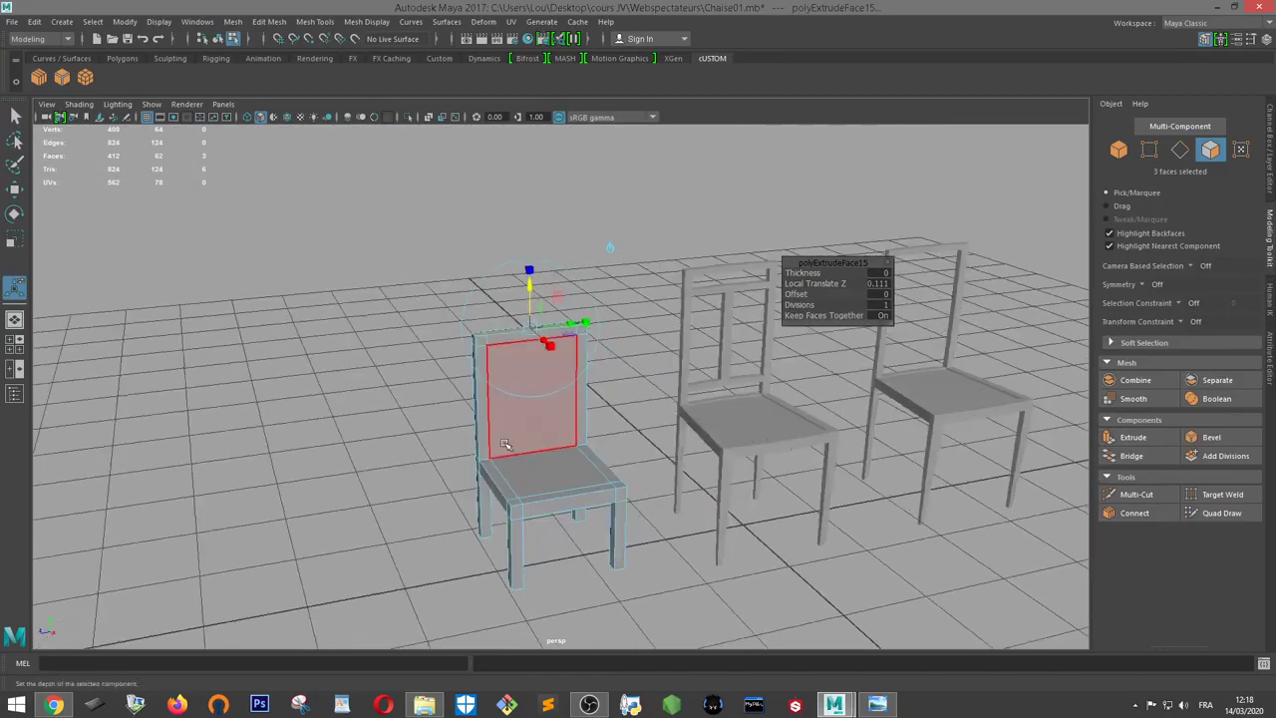
# Pull the view back to show all three chairs and select the front chair
pyautogui.scroll(3, 525, 436)
pyautogui.moveTo(504, 321); pyautogui.dragTo(571, 341, button='right')
pyautogui.scroll(-5, 587, 290)
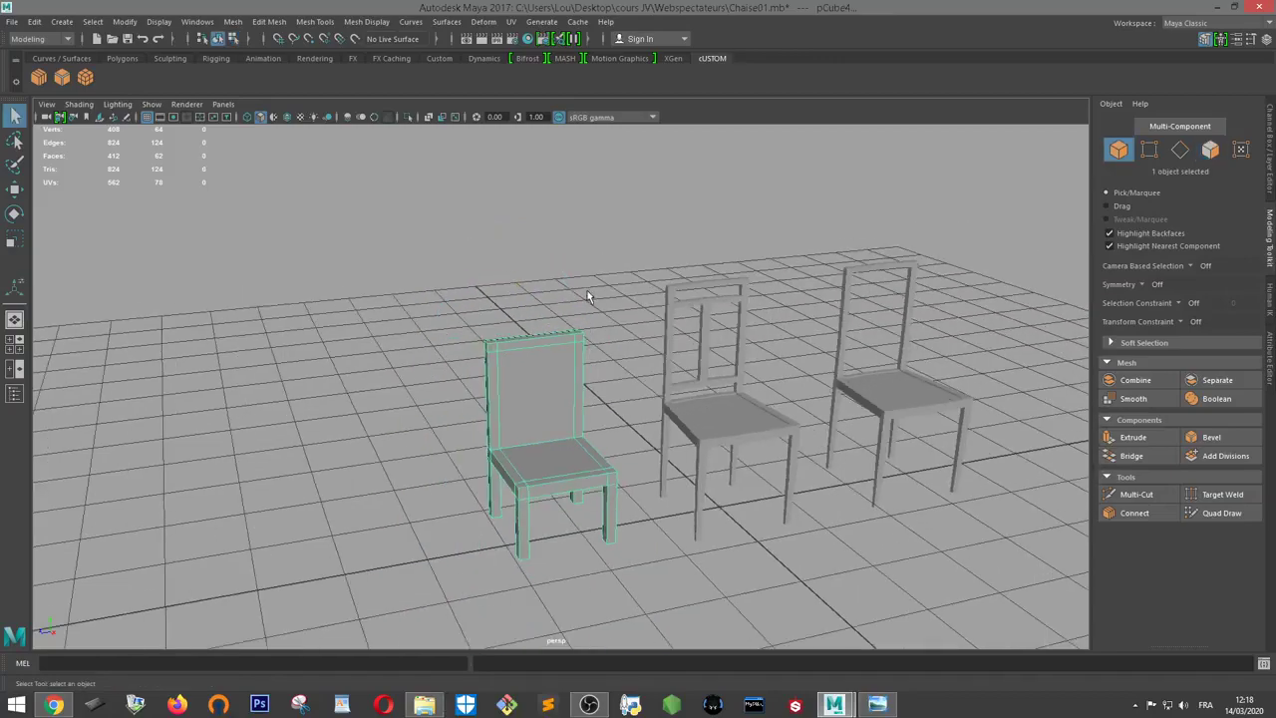
pyautogui.moveTo(587, 290)
pyautogui.keyDown('alt'); pyautogui.mouseDown()
pyautogui.moveTo(701, 320)
pyautogui.moveTo(526, 396)
pyautogui.mouseUp(); pyautogui.keyUp('alt')
pyautogui.click(541, 386)
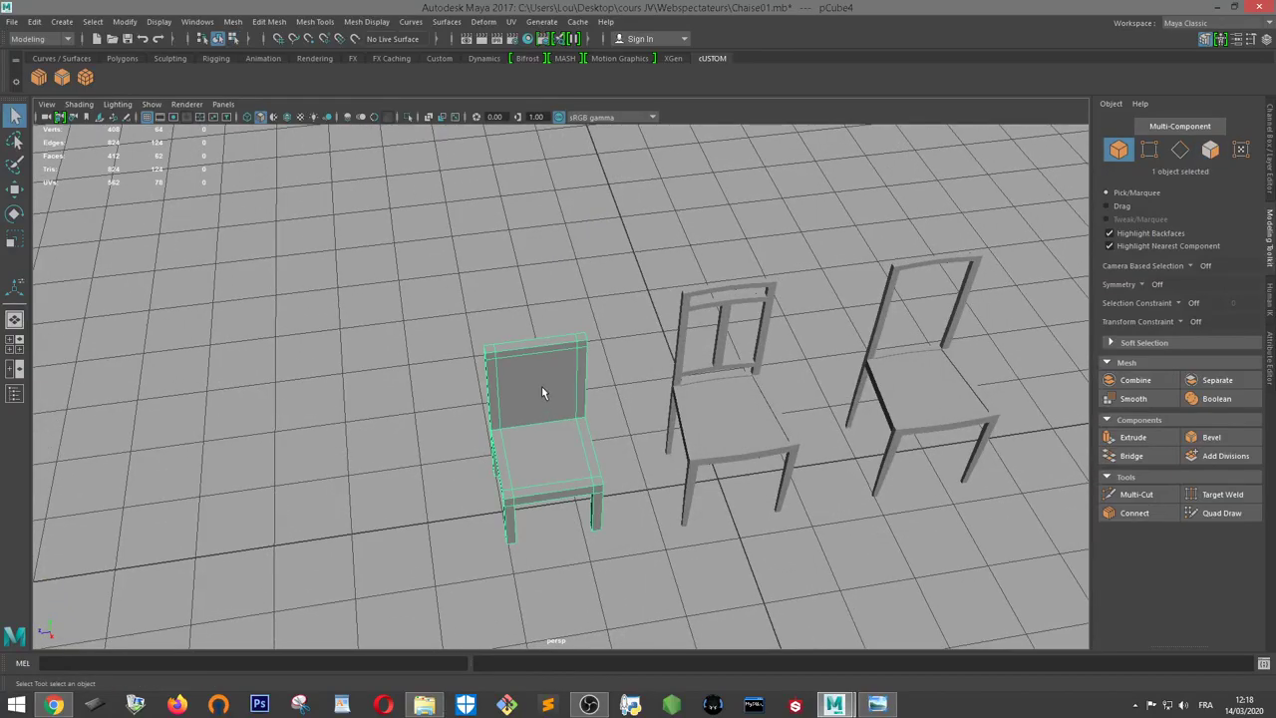
pyautogui.scroll(3, 451, 363)
pyautogui.moveTo(452, 368)
pyautogui.keyDown('alt'); pyautogui.mouseDown()
pyautogui.moveTo(532, 386)
pyautogui.moveTo(556, 361)
pyautogui.mouseUp(); pyautogui.keyUp('alt')
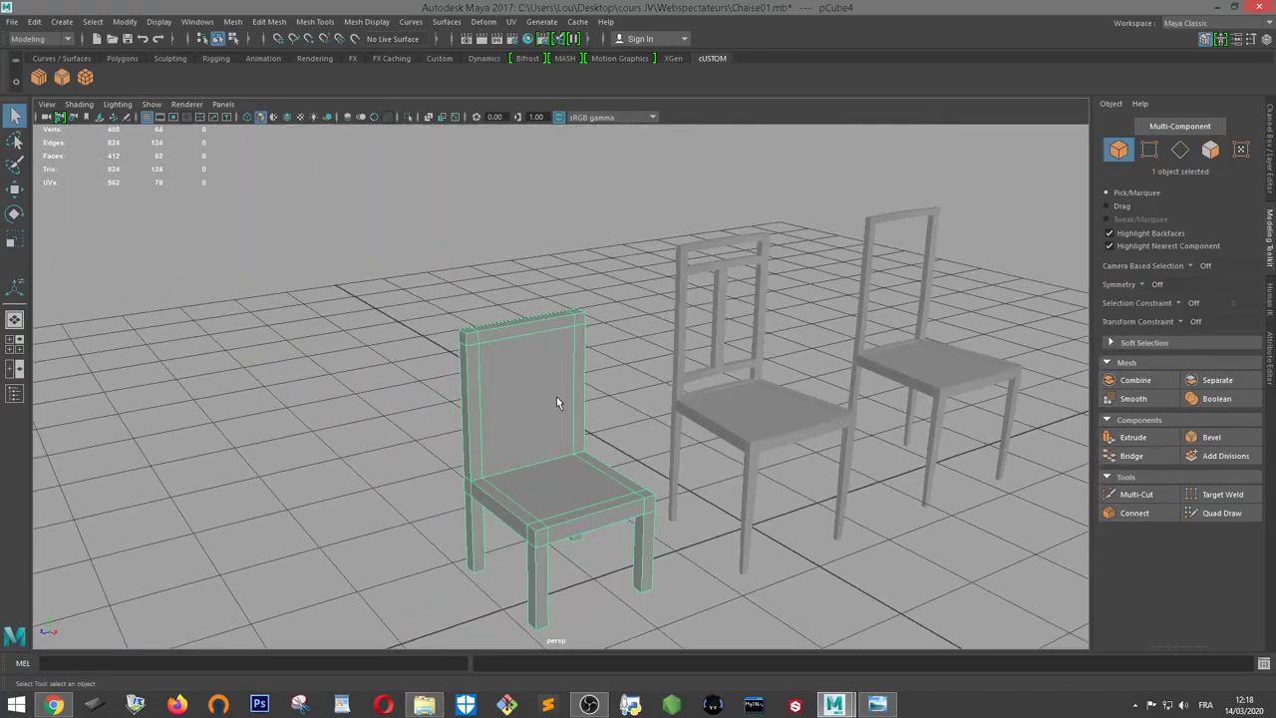
# Delete the front chair pCube4 and bring up the teak chair reference photo in Windows Photo Viewer
pyautogui.press('Delete')
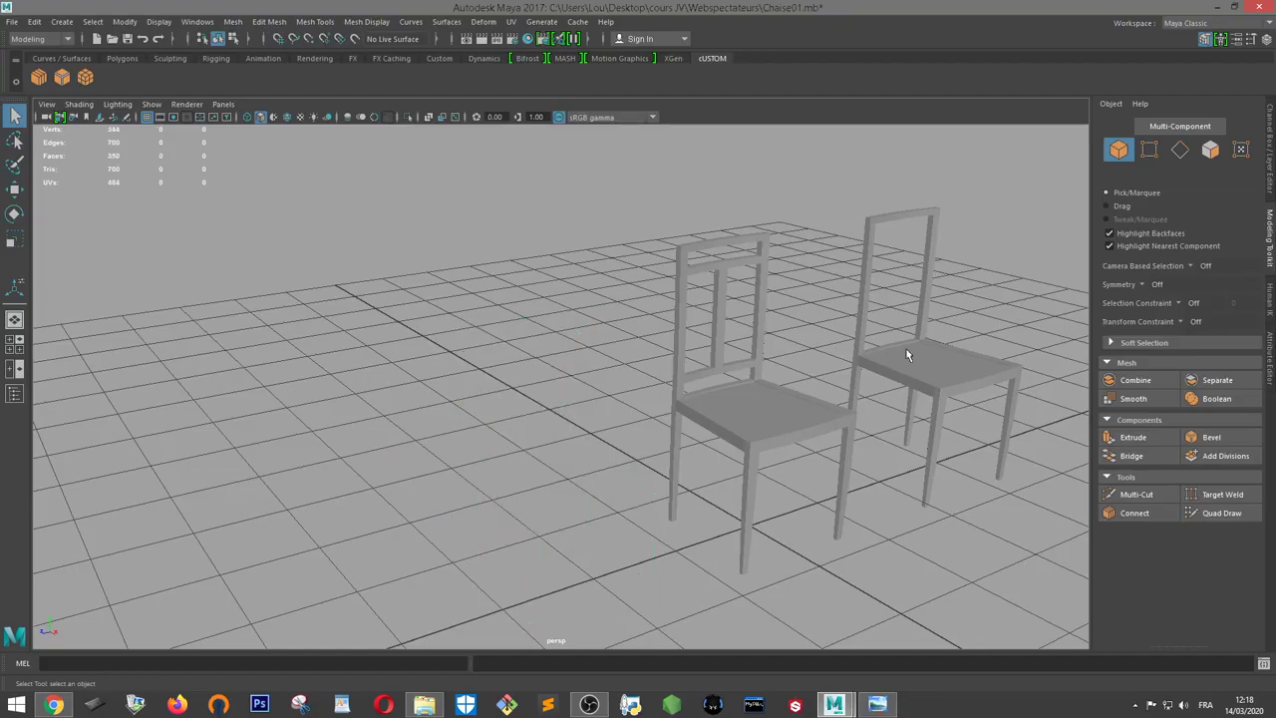
pyautogui.moveTo(906, 353)
pyautogui.keyDown('alt'); pyautogui.mouseDown()
pyautogui.moveTo(879, 342)
pyautogui.moveTo(542, 368)
pyautogui.moveTo(561, 419)
pyautogui.moveTo(504, 424)
pyautogui.moveTo(601, 398)
pyautogui.moveTo(621, 427)
pyautogui.moveTo(669, 365)
pyautogui.moveTo(647, 421)
pyautogui.moveTo(572, 443)
pyautogui.mouseUp(); pyautogui.keyUp('alt')
pyautogui.scroll(-2, 697, 375)
pyautogui.scroll(3, 647, 420)
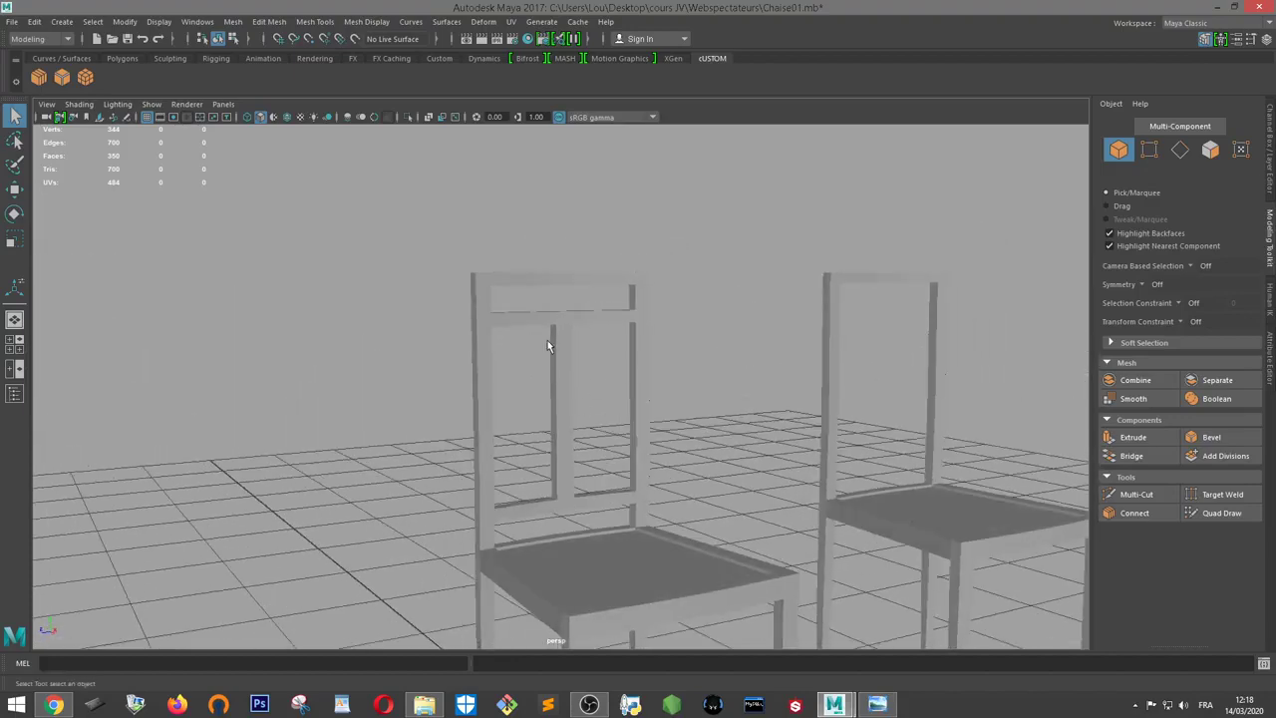
pyautogui.click(877, 705)
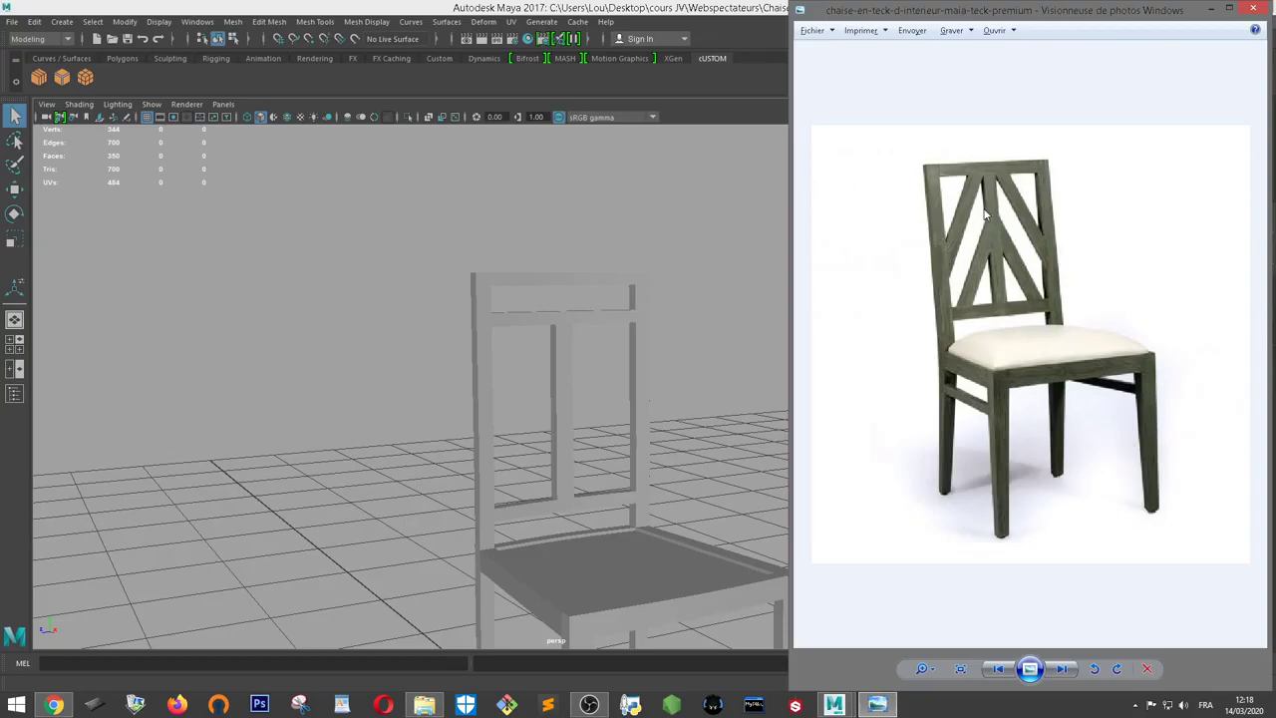
# Return to Maya and orbit to face the chair front-on
pyautogui.click(632, 357)
pyautogui.keyDown('alt'); pyautogui.moveTo(665, 354); pyautogui.dragTo(638, 356); pyautogui.keyUp('alt')
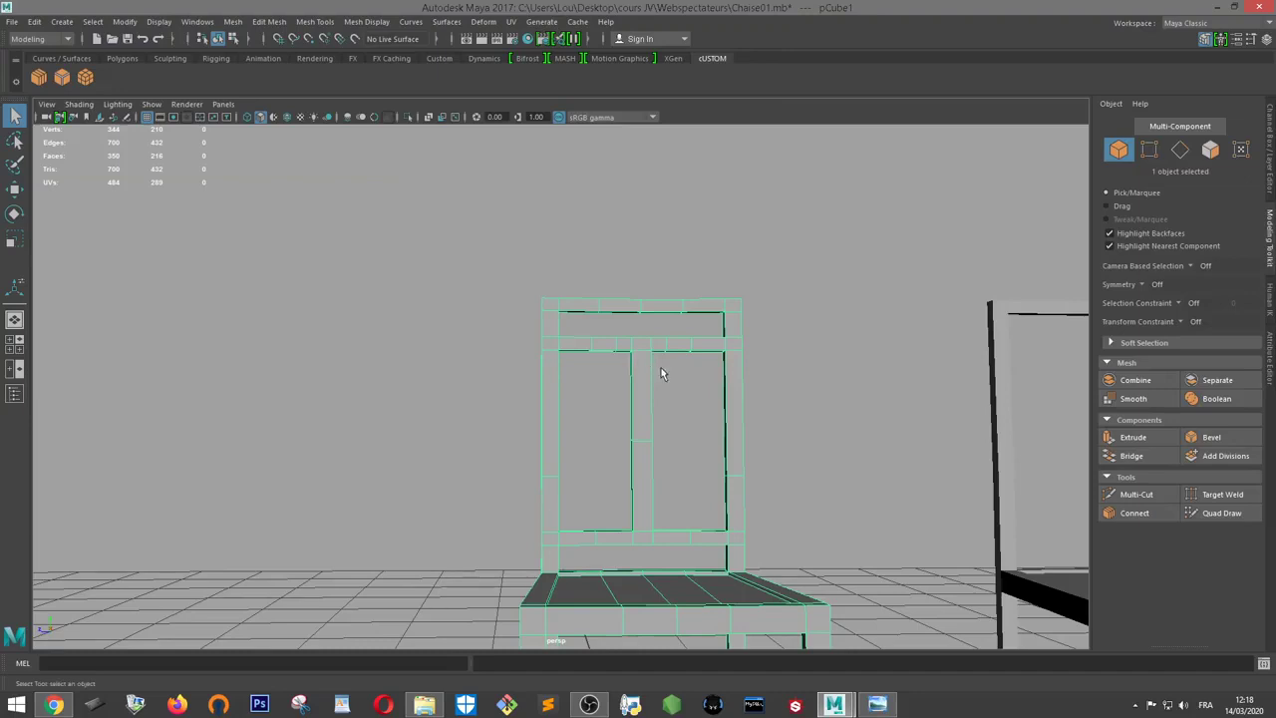
pyautogui.keyDown('alt'); pyautogui.moveTo(661, 374); pyautogui.dragTo(687, 385); pyautogui.keyUp('alt')
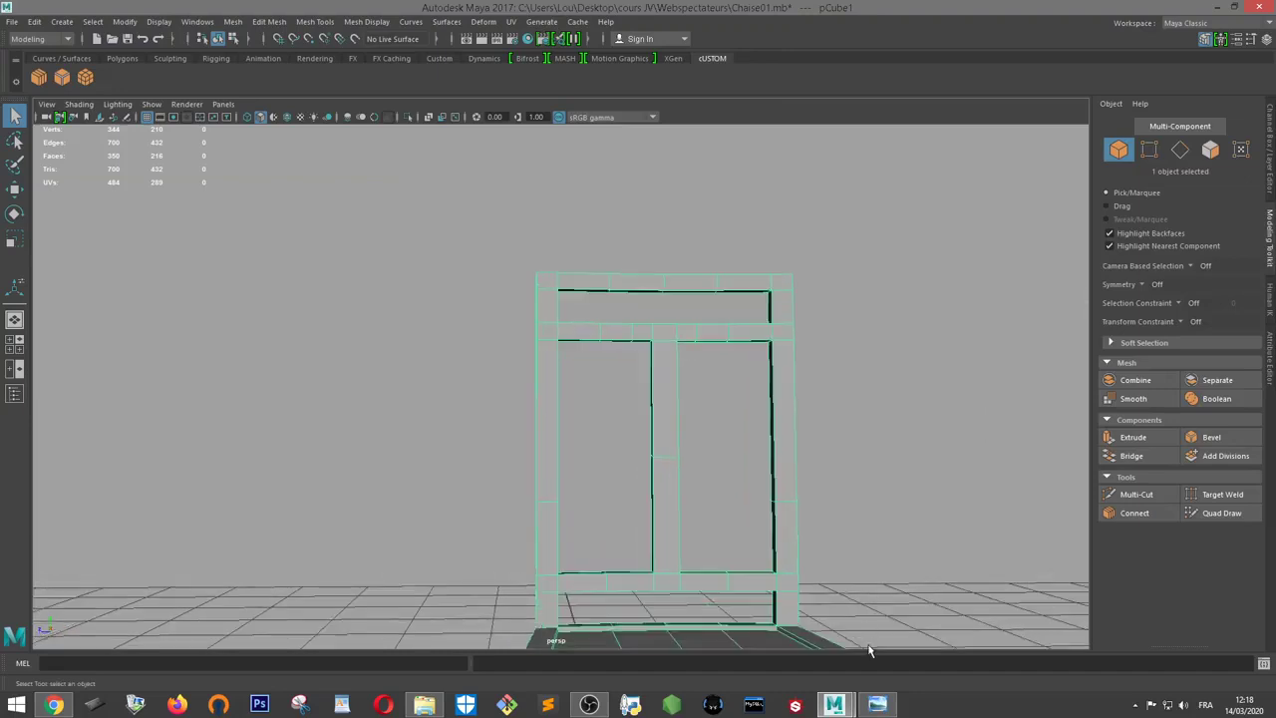
# Bring the reference photo forward and zoom into its cushioned seat
pyautogui.click(877, 704)
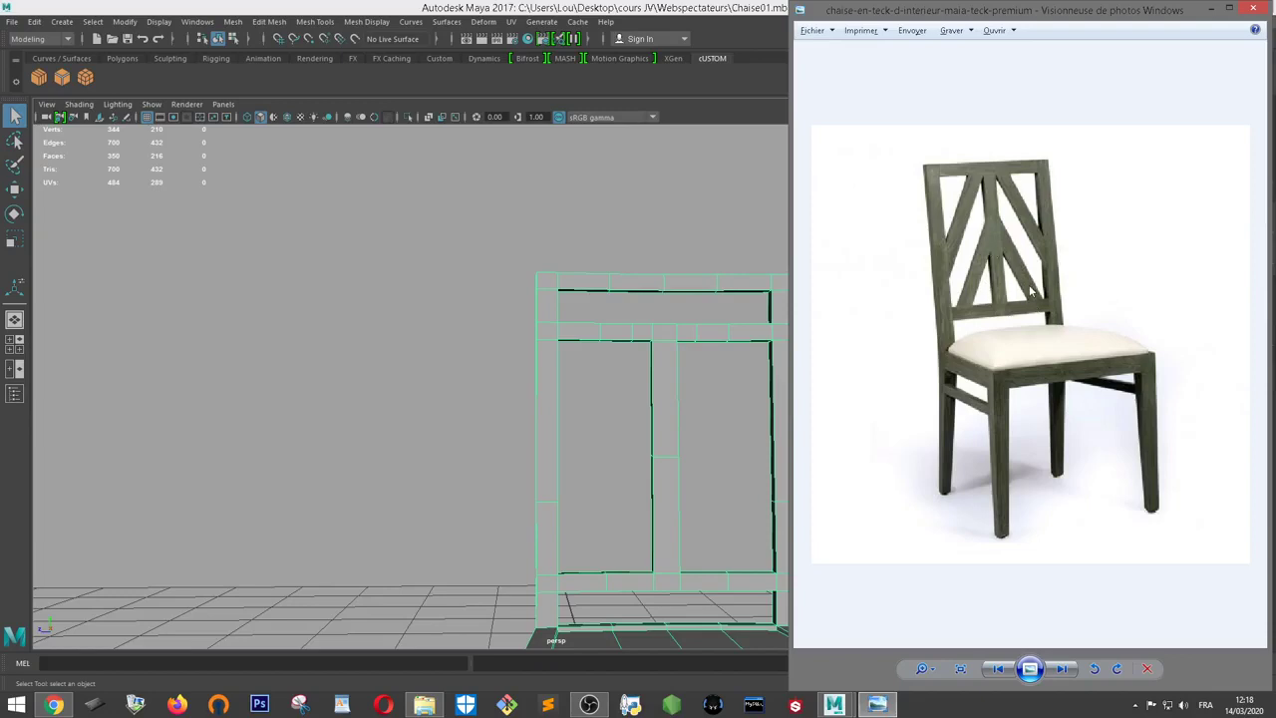
pyautogui.scroll(1, 1019, 295)
pyautogui.scroll(1, 1032, 292)
pyautogui.scroll(1, 1034, 292)
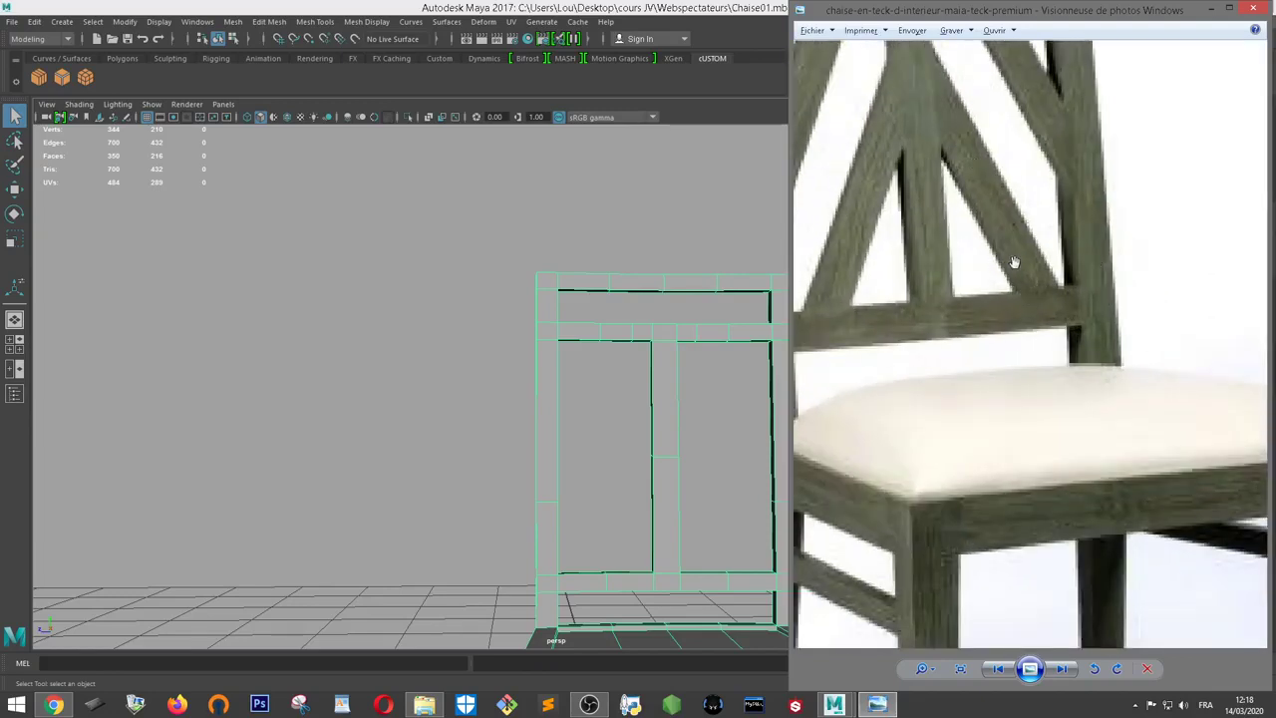
# Switch back to the Maya scene and settle on a perspective view of both chairs
pyautogui.click(708, 387)
pyautogui.moveTo(618, 299)
pyautogui.keyDown('alt'); pyautogui.mouseDown()
pyautogui.moveTo(656, 355)
pyautogui.moveTo(660, 336)
pyautogui.moveTo(609, 330)
pyautogui.moveTo(671, 333)
pyautogui.mouseUp(); pyautogui.keyUp('alt')
pyautogui.scroll(3, 654, 353)
pyautogui.scroll(-4, 643, 359)
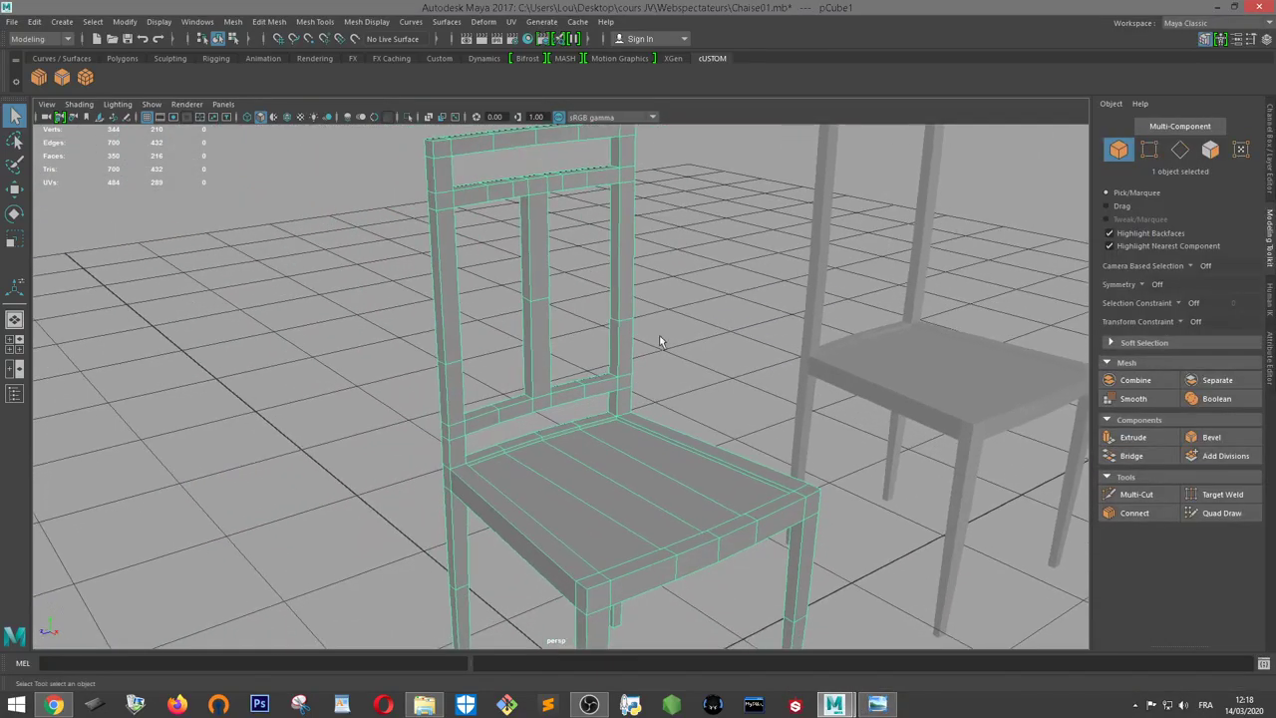
pyautogui.scroll(2, 668, 341)
pyautogui.scroll(-2, 613, 329)
# Try selecting each chair while zooming, ending with nothing selected and a higher view
pyautogui.click(699, 336)
pyautogui.scroll(-4, 699, 336)
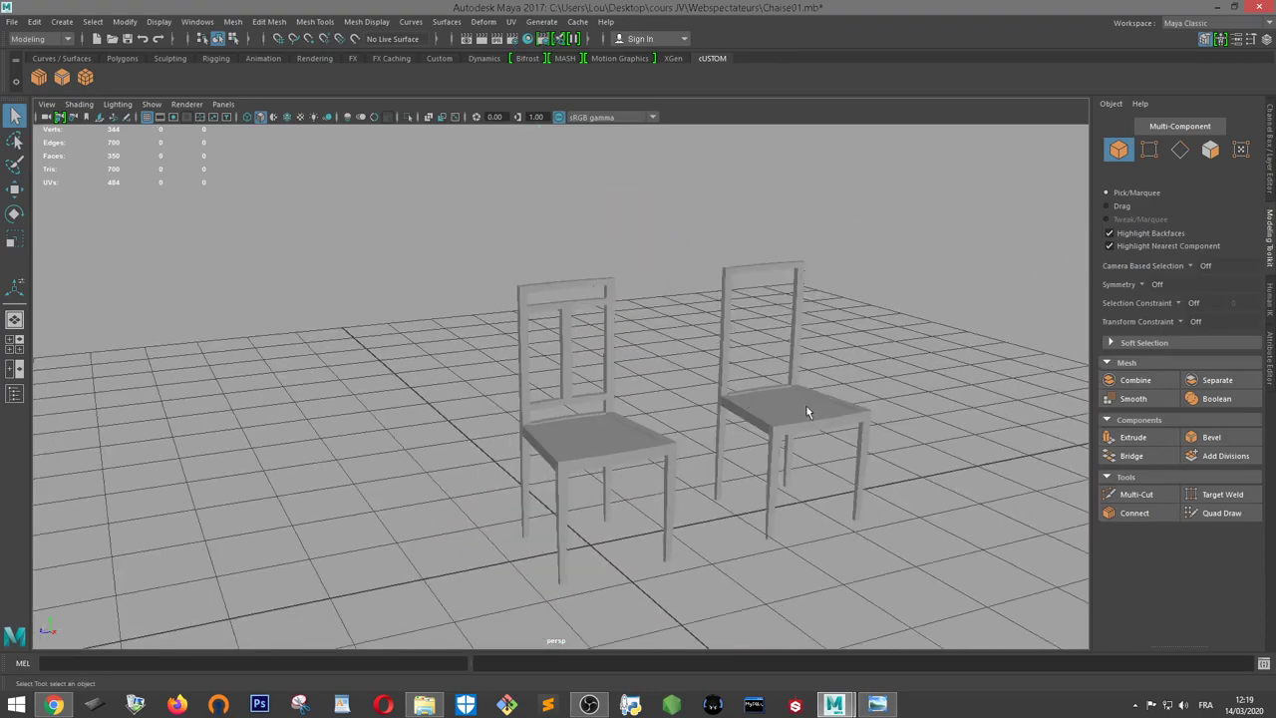
pyautogui.click(806, 408)
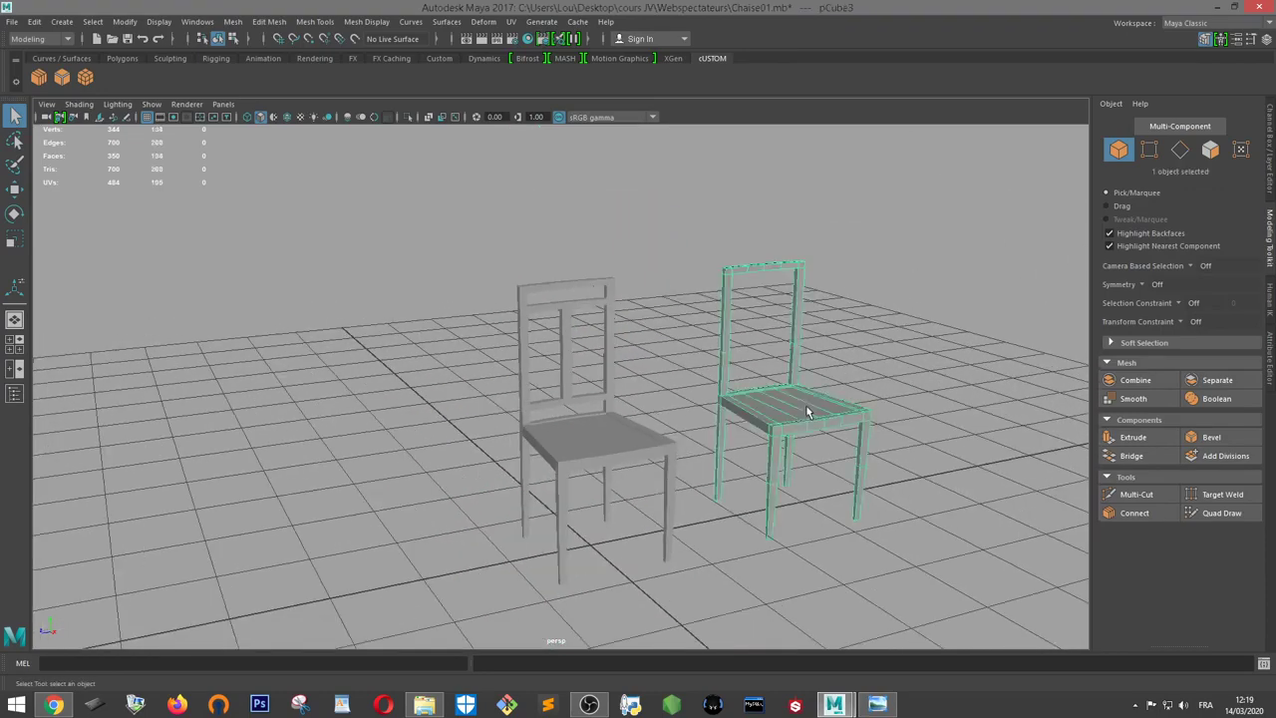
pyautogui.click(613, 445)
pyautogui.scroll(4, 618, 409)
pyautogui.scroll(-4, 712, 342)
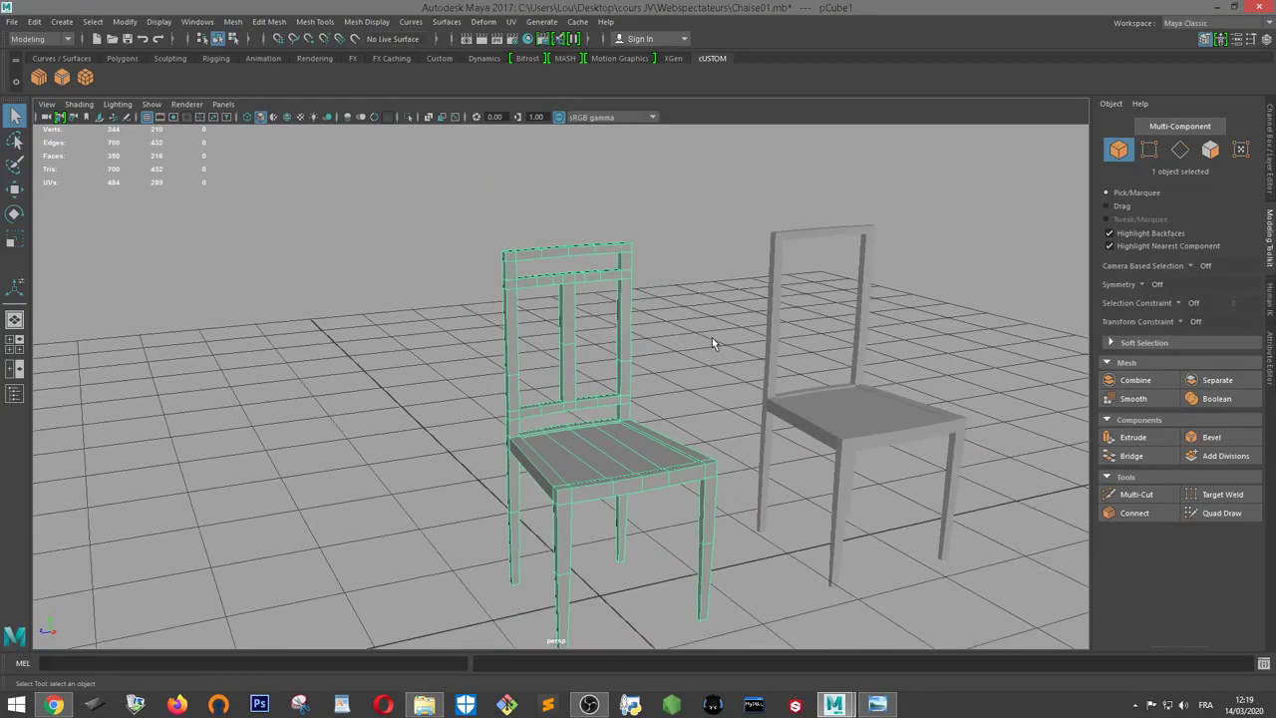
pyautogui.scroll(2, 712, 342)
pyautogui.scroll(-1, 712, 337)
pyautogui.click(712, 339)
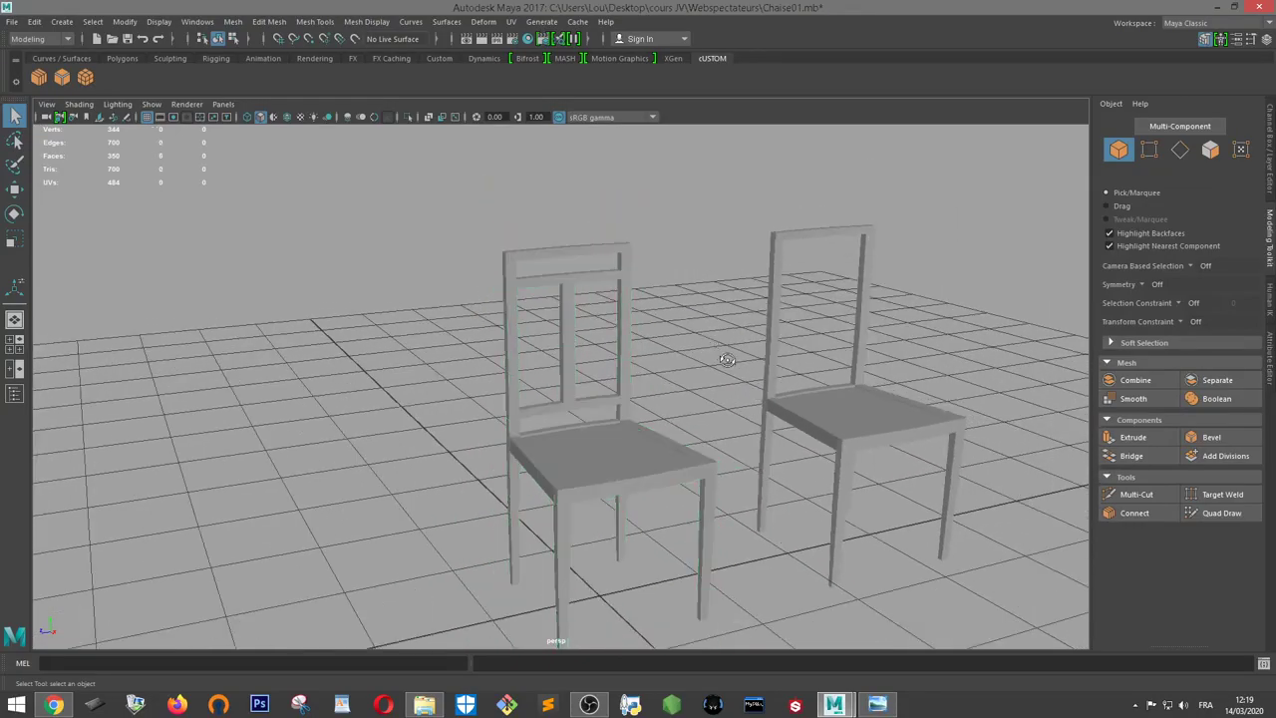
pyautogui.moveTo(727, 356)
pyautogui.keyDown('alt'); pyautogui.mouseDown()
pyautogui.moveTo(706, 372)
pyautogui.moveTo(664, 362)
pyautogui.mouseUp(); pyautogui.keyUp('alt')
# Move the right-hand chair to the right and back, away from the other chair
pyautogui.click(809, 331)
pyautogui.keyDown('alt'); pyautogui.moveTo(809, 331); pyautogui.dragTo(827, 335); pyautogui.keyUp('alt')
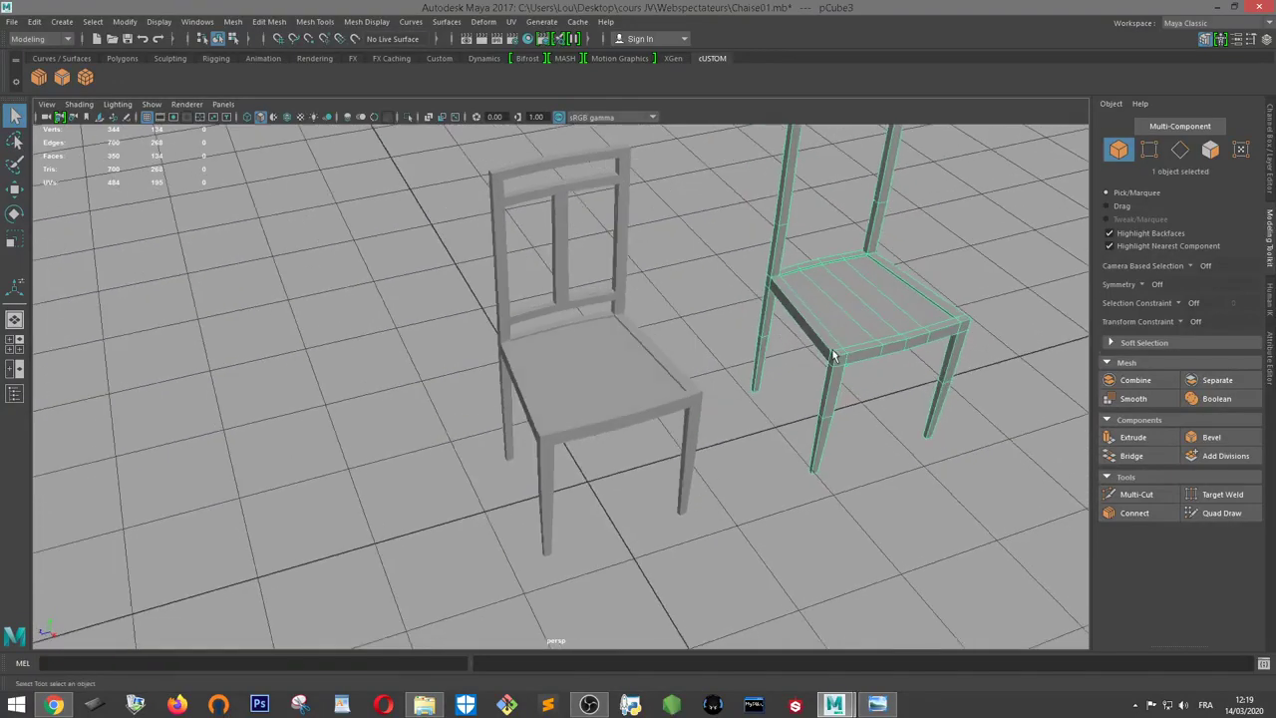
pyautogui.press('w')
pyautogui.moveTo(705, 344); pyautogui.dragTo(824, 309)
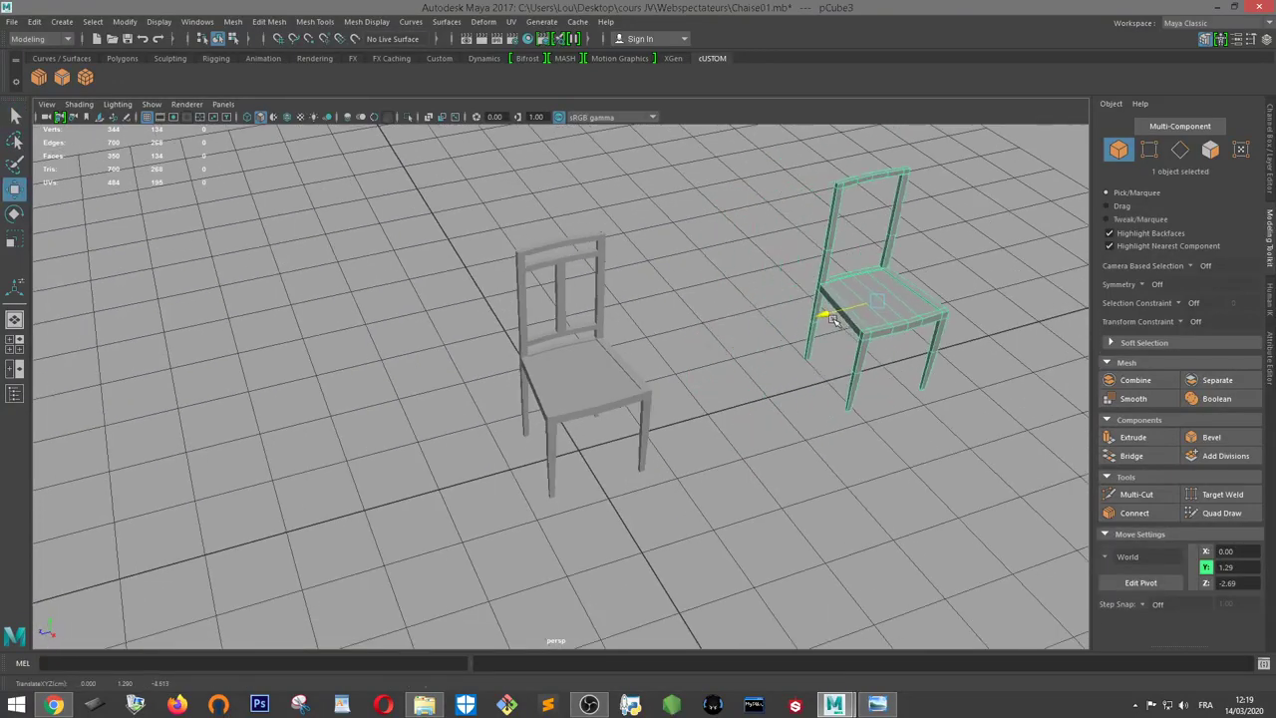
# Frame the left chair and zoom in to a high angle over its seat
pyautogui.click(755, 374)
pyautogui.keyDown('alt'); pyautogui.moveTo(711, 366); pyautogui.dragTo(598, 359); pyautogui.keyUp('alt')
pyautogui.click(583, 354)
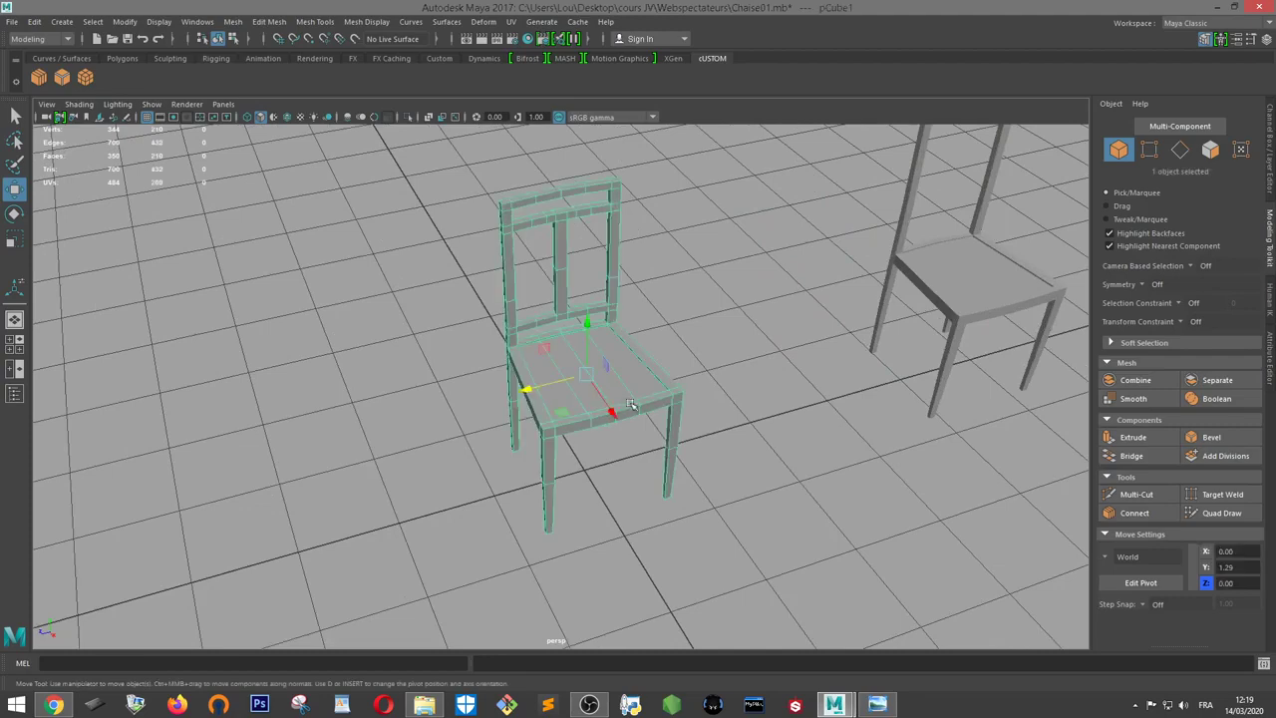
pyautogui.moveTo(565, 335)
pyautogui.keyDown('alt'); pyautogui.mouseDown(button='right')
pyautogui.moveTo(739, 411)
pyautogui.moveTo(722, 333)
pyautogui.moveTo(877, 322)
pyautogui.mouseUp(button='right'); pyautogui.keyUp('alt')
pyautogui.click(701, 276)
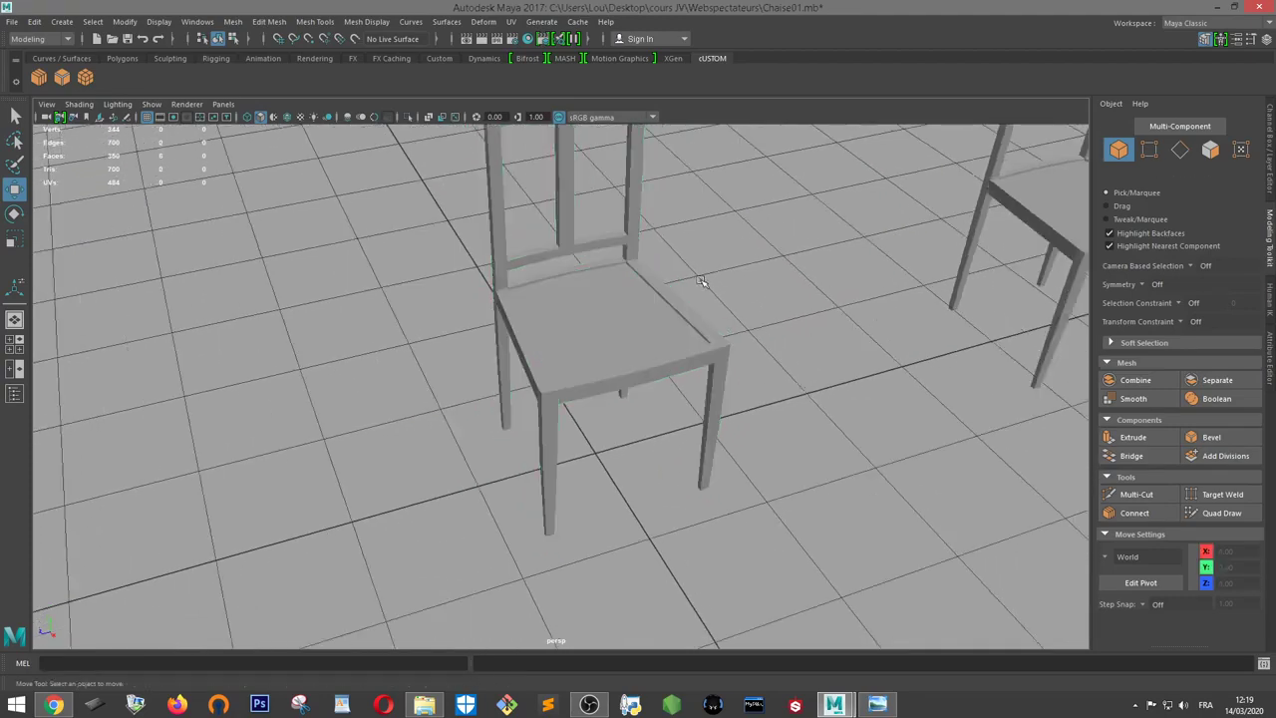
pyautogui.moveTo(701, 285)
pyautogui.keyDown('alt'); pyautogui.mouseDown()
pyautogui.moveTo(624, 299)
pyautogui.moveTo(813, 264)
pyautogui.moveTo(795, 305)
pyautogui.moveTo(801, 264)
pyautogui.mouseUp(); pyautogui.keyUp('alt')
pyautogui.click(624, 299)
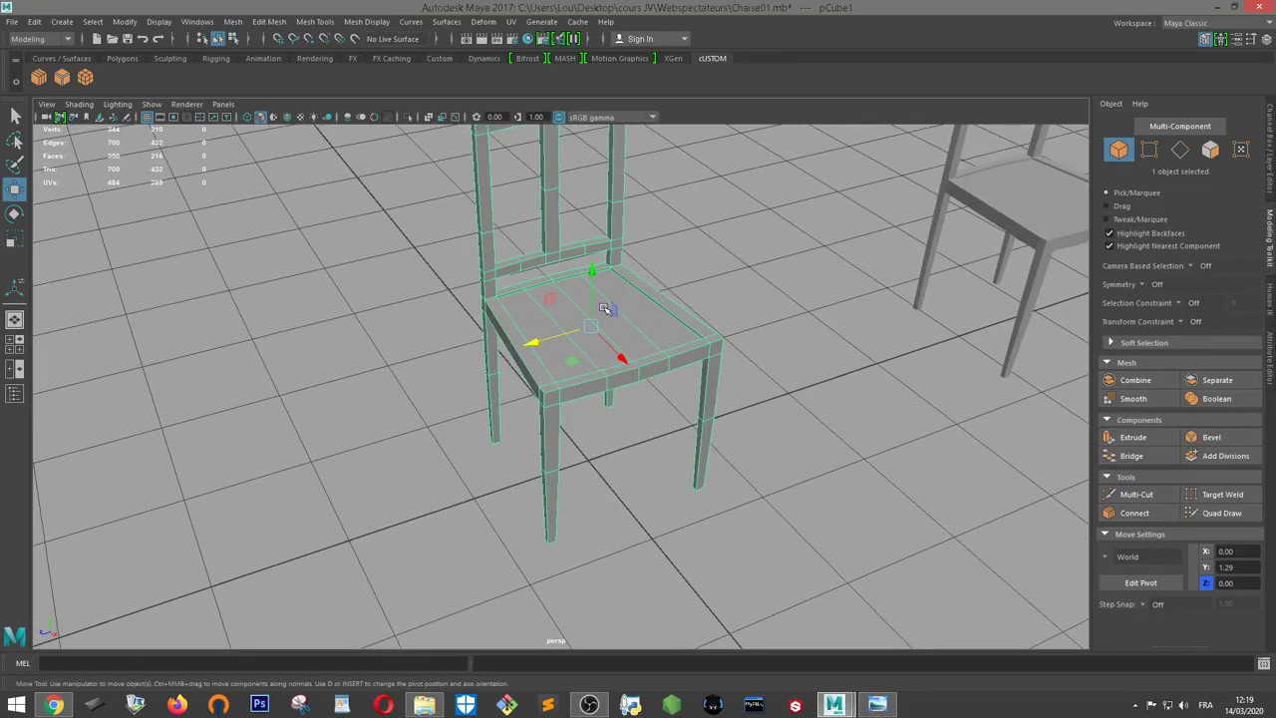
pyautogui.keyDown('alt'); pyautogui.moveTo(605, 309); pyautogui.dragTo(674, 277, button='right'); pyautogui.keyUp('alt')
pyautogui.keyDown('alt'); pyautogui.moveTo(674, 276); pyautogui.dragTo(711, 218); pyautogui.keyUp('alt')
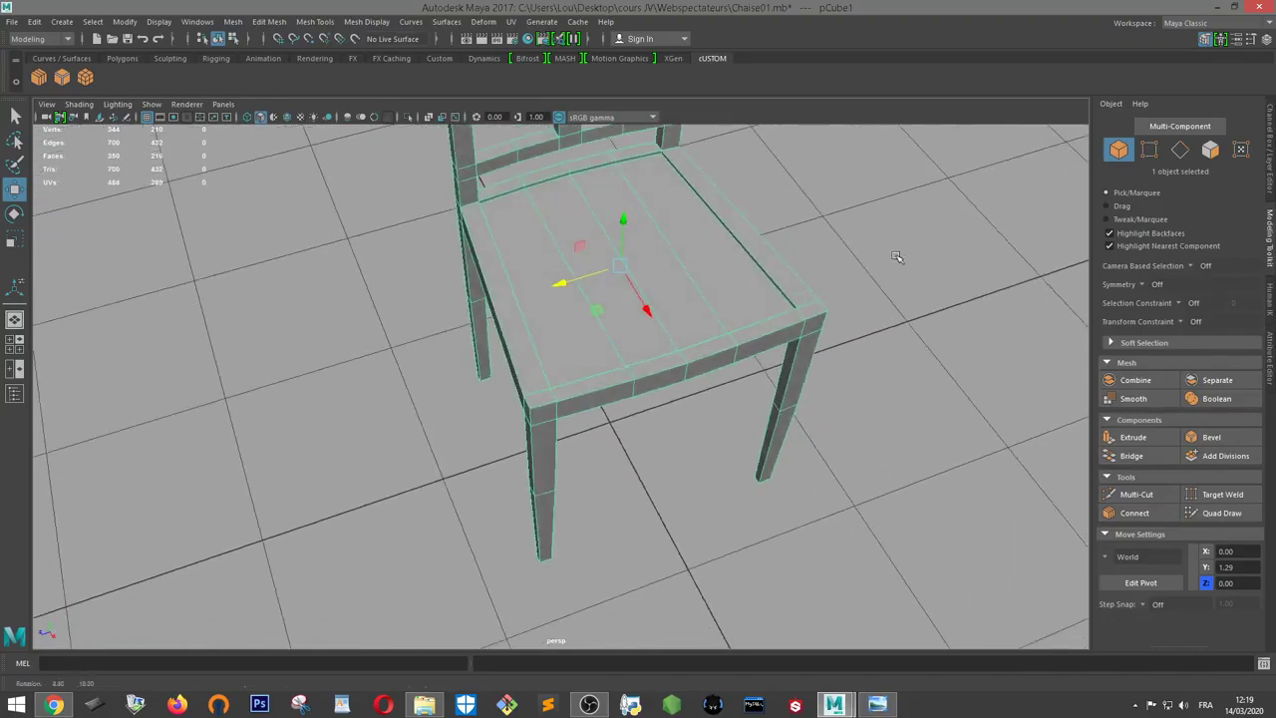
pyautogui.click(772, 220)
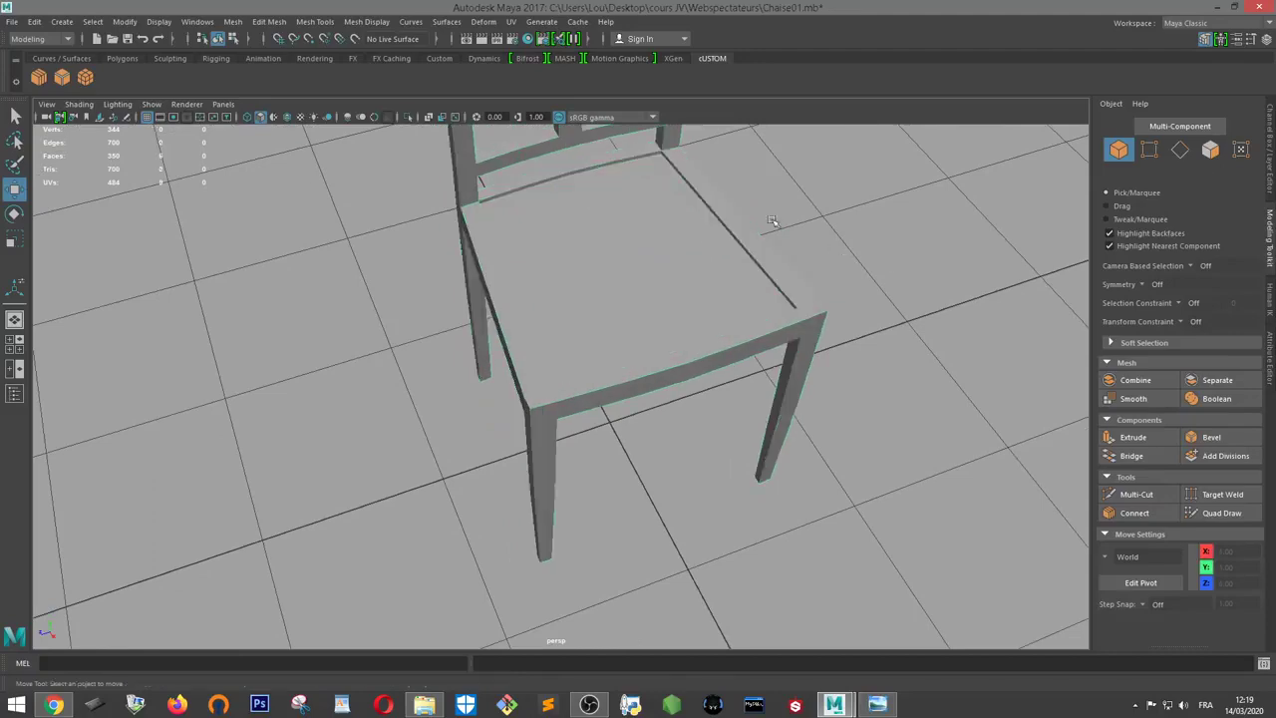
# Create a polygon cube, flatten it into a thin slab, and raise it onto the seat at Y 1.31
pyautogui.click(86, 84)
pyautogui.moveTo(558, 379)
pyautogui.keyDown('alt'); pyautogui.mouseDown()
pyautogui.moveTo(590, 396)
pyautogui.moveTo(604, 288)
pyautogui.moveTo(688, 315)
pyautogui.mouseUp(); pyautogui.keyUp('alt')
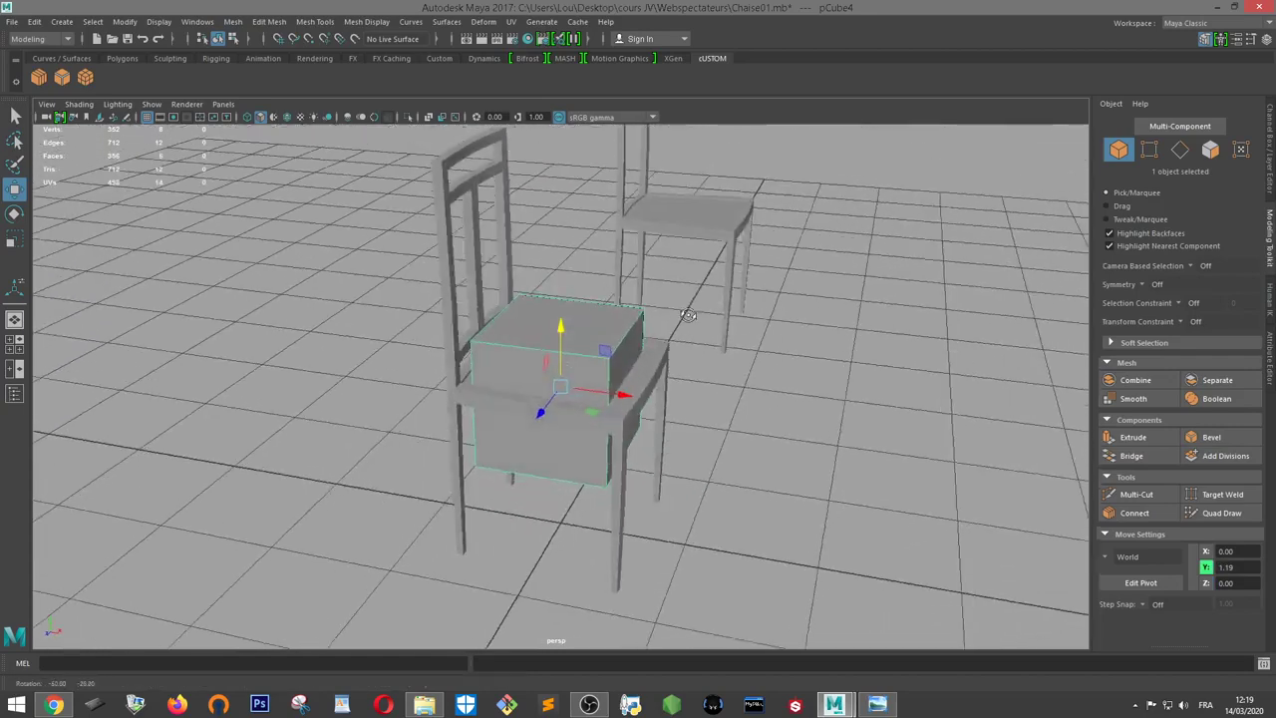
pyautogui.press('r')
pyautogui.moveTo(561, 331)
pyautogui.mouseDown()
pyautogui.moveTo(564, 361)
pyautogui.moveTo(564, 311)
pyautogui.moveTo(632, 360)
pyautogui.moveTo(818, 399)
pyautogui.mouseUp()
pyautogui.press('w')
pyautogui.press('f')
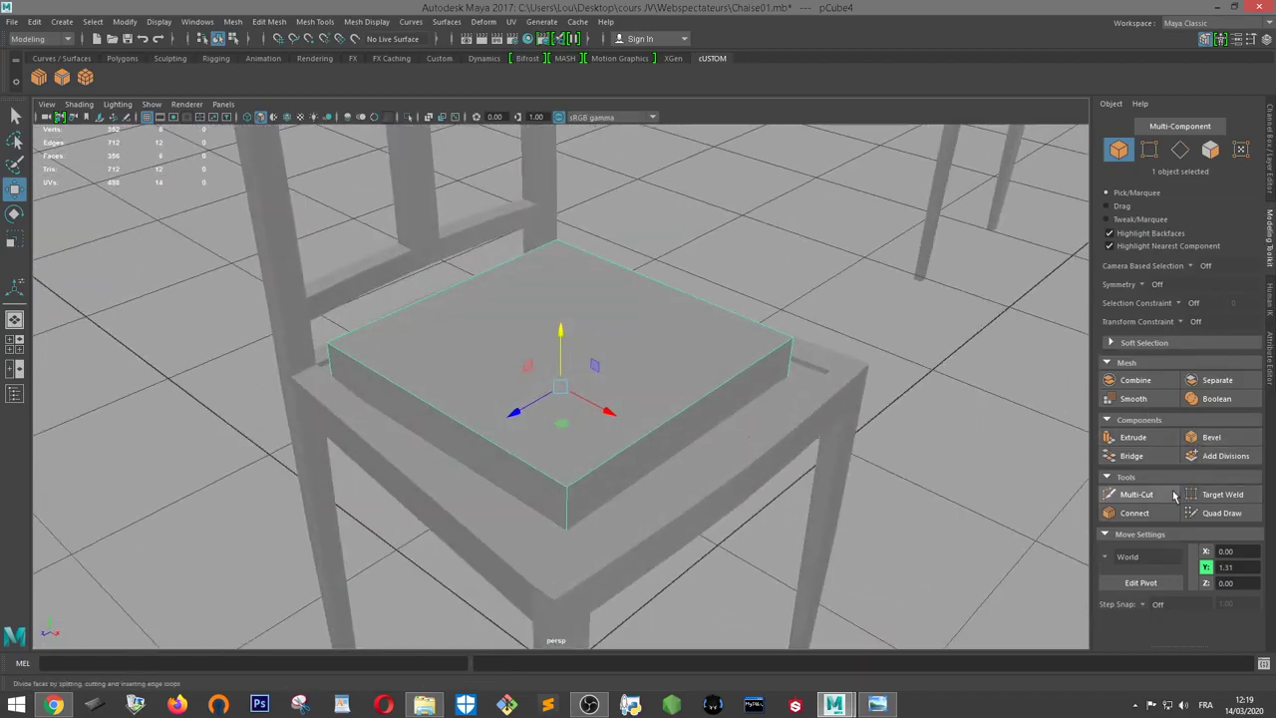
pyautogui.moveTo(631, 312); pyautogui.dragTo(628, 271, button='right')
pyautogui.moveTo(667, 317)
pyautogui.keyDown('alt'); pyautogui.mouseDown()
pyautogui.moveTo(604, 338)
pyautogui.moveTo(560, 444)
pyautogui.mouseUp(); pyautogui.keyUp('alt')
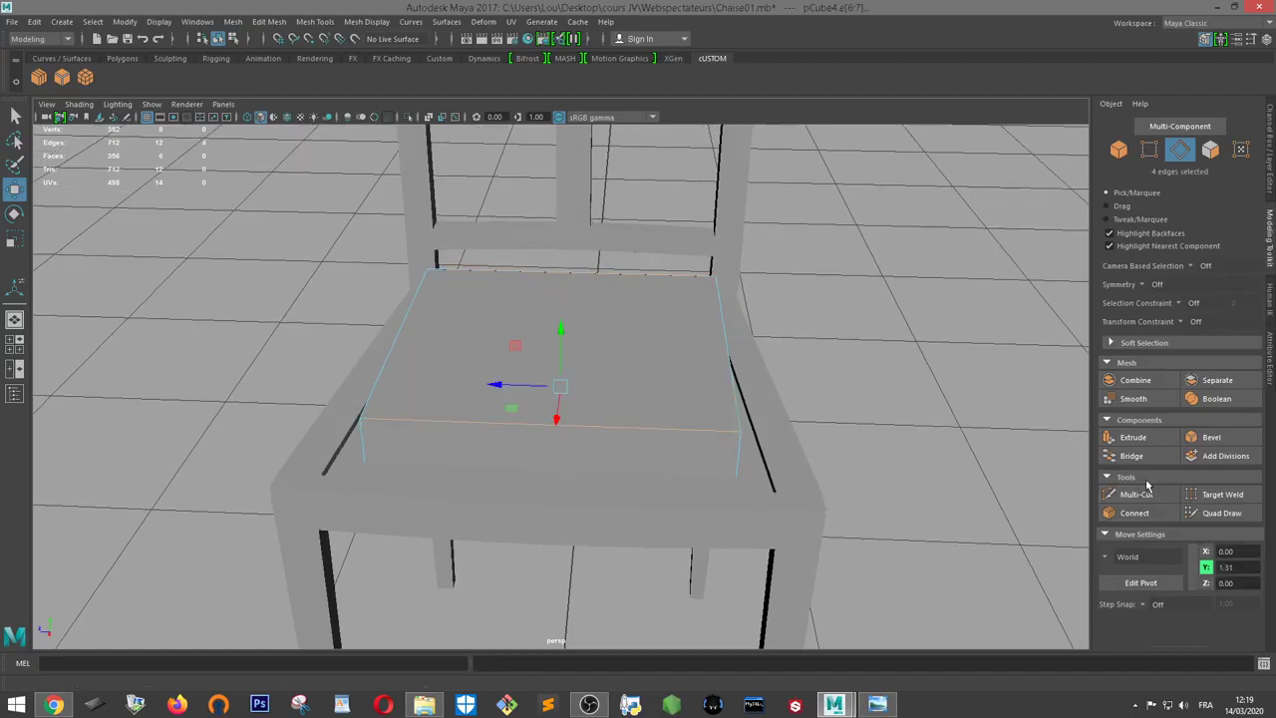
# Insert a first edge loop across the cushion slab with Connect and rescale it along the width
pyautogui.click(1135, 512)
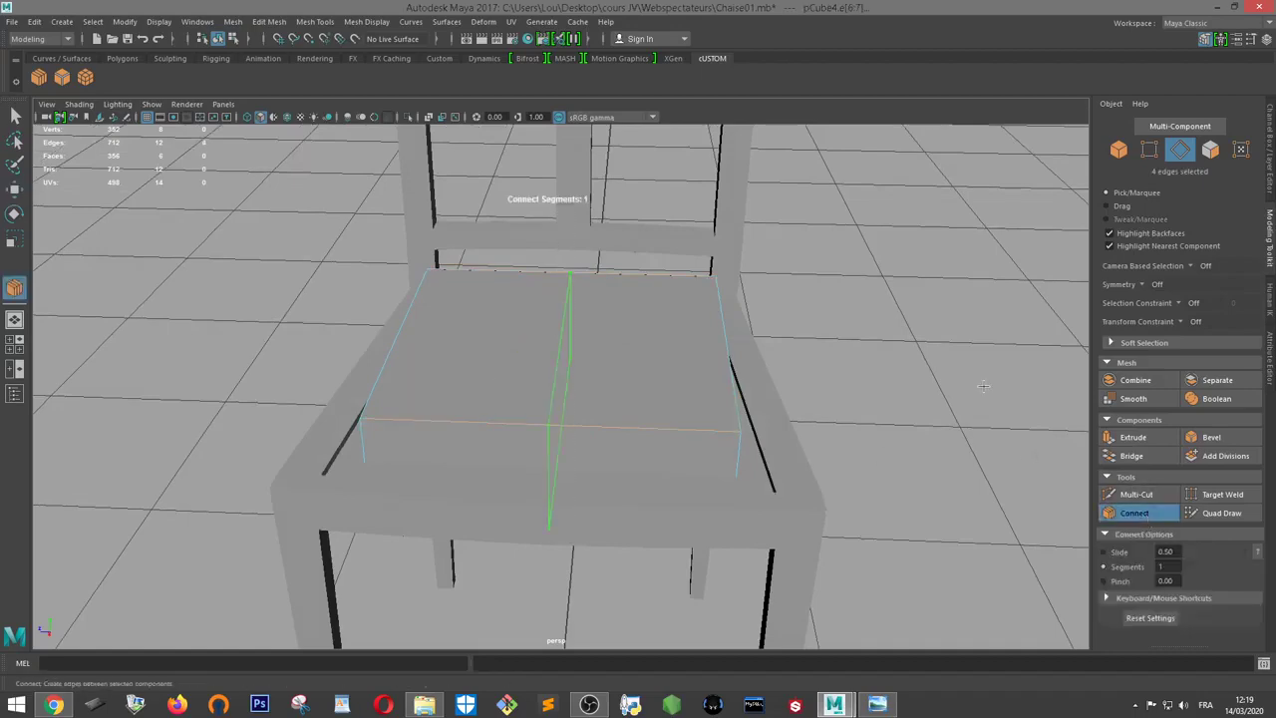
pyautogui.press('w')
pyautogui.keyDown('alt'); pyautogui.moveTo(641, 452); pyautogui.dragTo(733, 462); pyautogui.keyUp('alt')
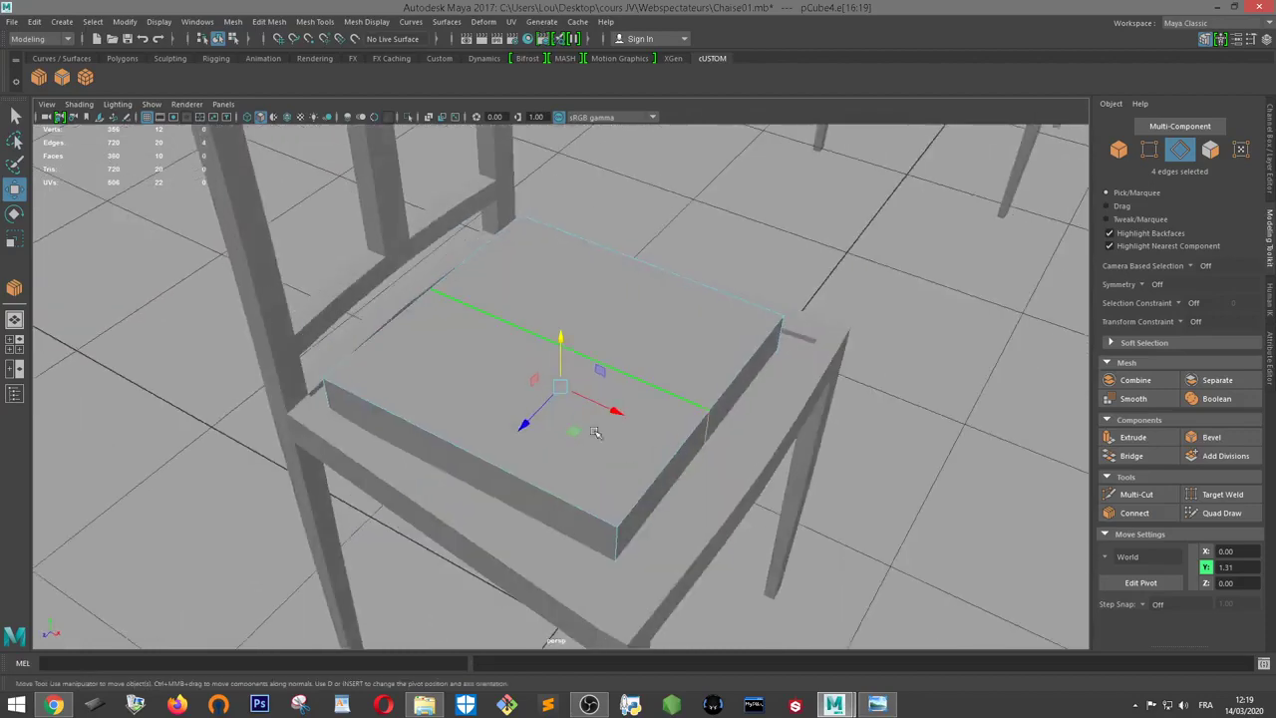
pyautogui.press('r')
pyautogui.moveTo(611, 410)
pyautogui.mouseDown()
pyautogui.moveTo(707, 431)
pyautogui.moveTo(664, 418)
pyautogui.moveTo(612, 448)
pyautogui.moveTo(547, 400)
pyautogui.moveTo(650, 404)
pyautogui.mouseUp()
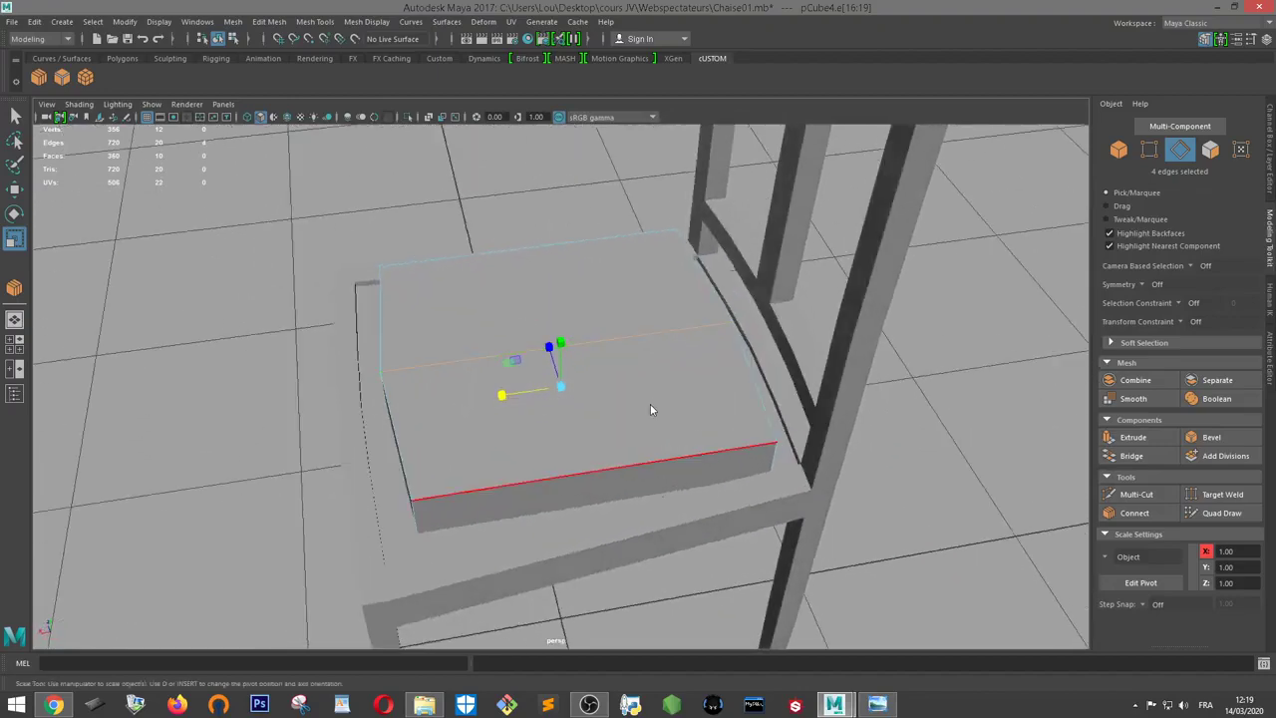
pyautogui.rightClick(649, 322)
pyautogui.moveTo(649, 322)
pyautogui.keyDown('alt'); pyautogui.mouseDown()
pyautogui.moveTo(589, 236)
pyautogui.moveTo(536, 270)
pyautogui.mouseUp(); pyautogui.keyUp('alt')
# Connect additional seat edges with a second loop and stretch the edges slightly
pyautogui.keyDown('shift'); pyautogui.click(589, 236); pyautogui.keyUp('shift')
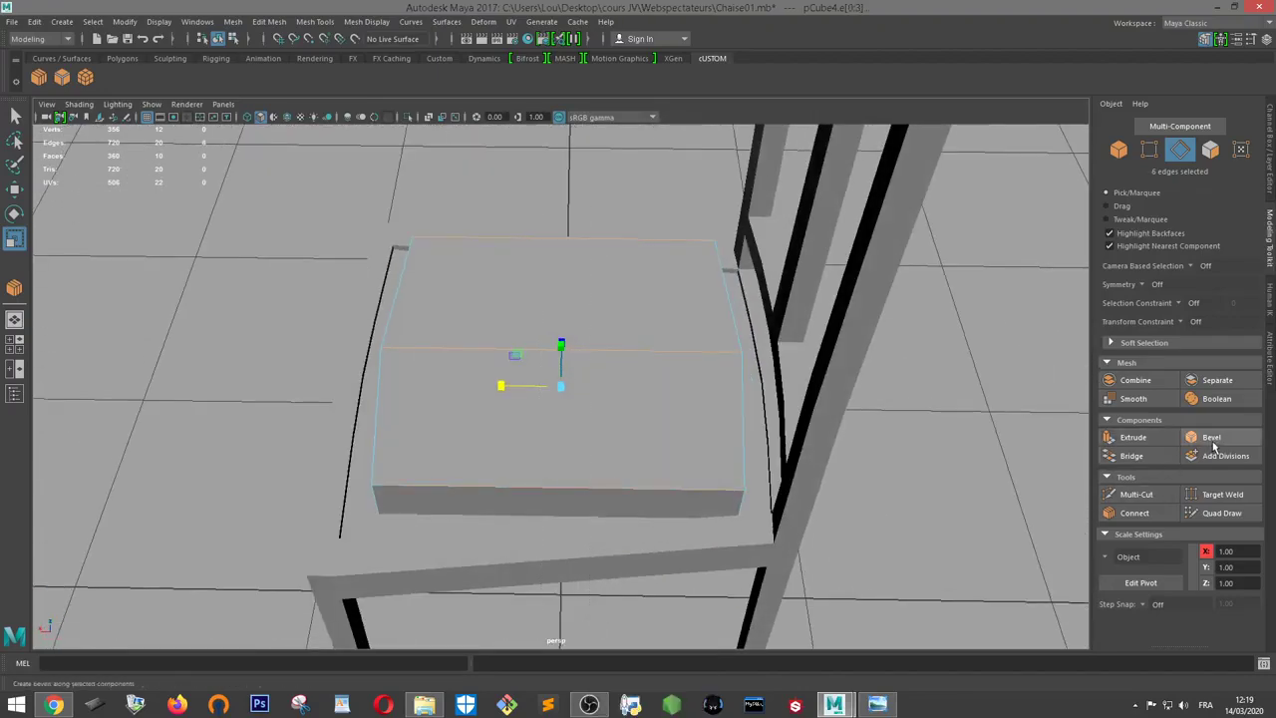
pyautogui.click(1134, 512)
pyautogui.keyDown('alt'); pyautogui.moveTo(618, 348); pyautogui.dragTo(737, 372); pyautogui.keyUp('alt')
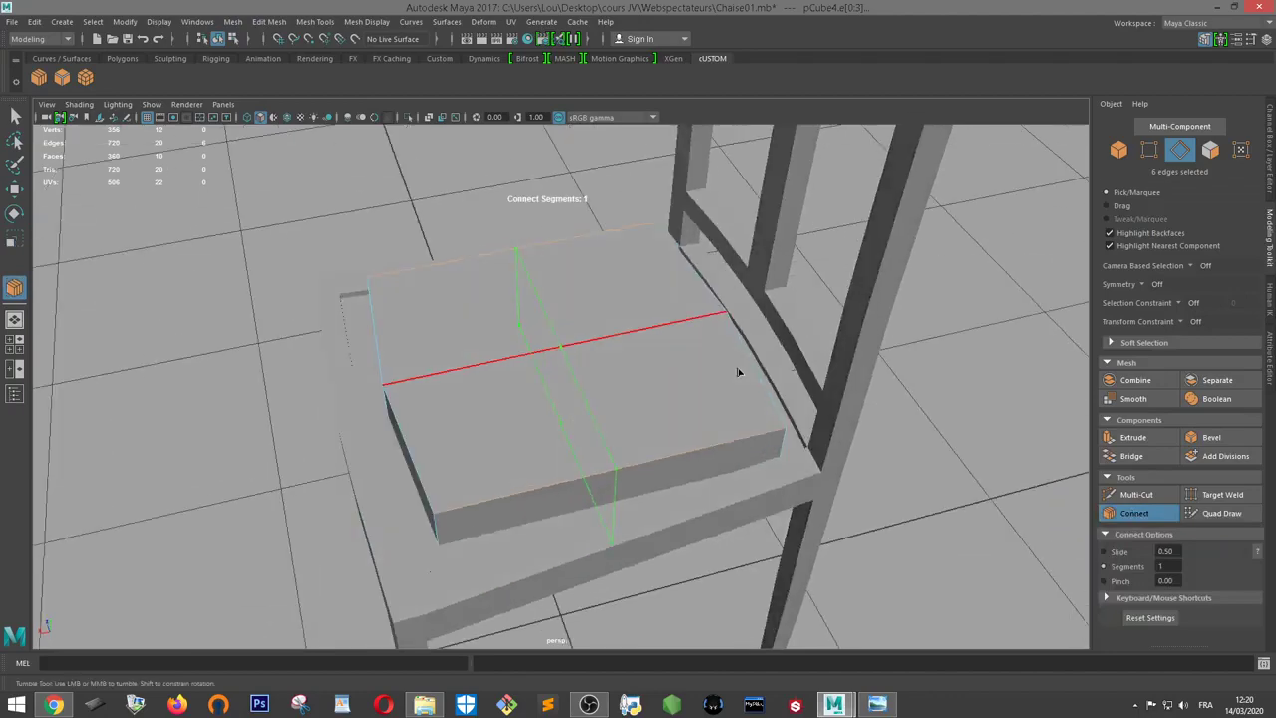
pyautogui.press('r')
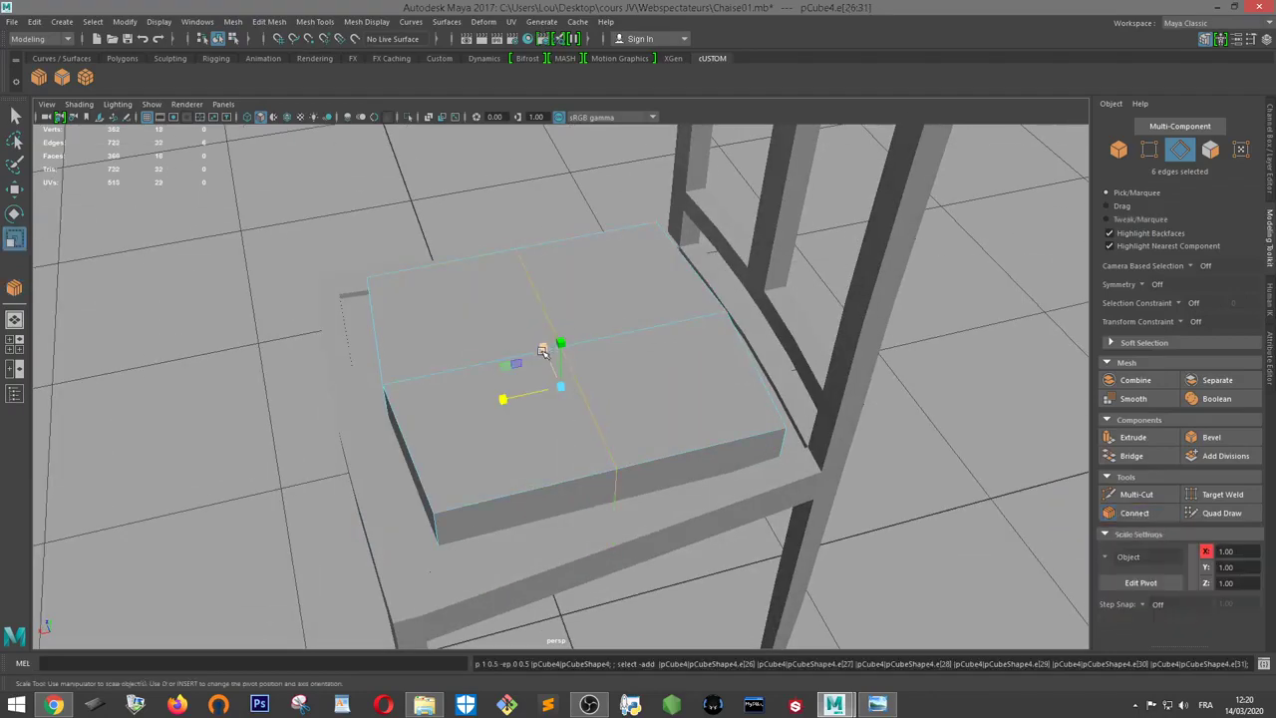
pyautogui.moveTo(543, 349)
pyautogui.mouseDown()
pyautogui.moveTo(661, 379)
pyautogui.moveTo(692, 336)
pyautogui.moveTo(567, 465)
pyautogui.mouseUp()
# Scale the cushion box's two front faces slightly along Z, then switch back to Object Mode
pyautogui.rightClick(558, 442)
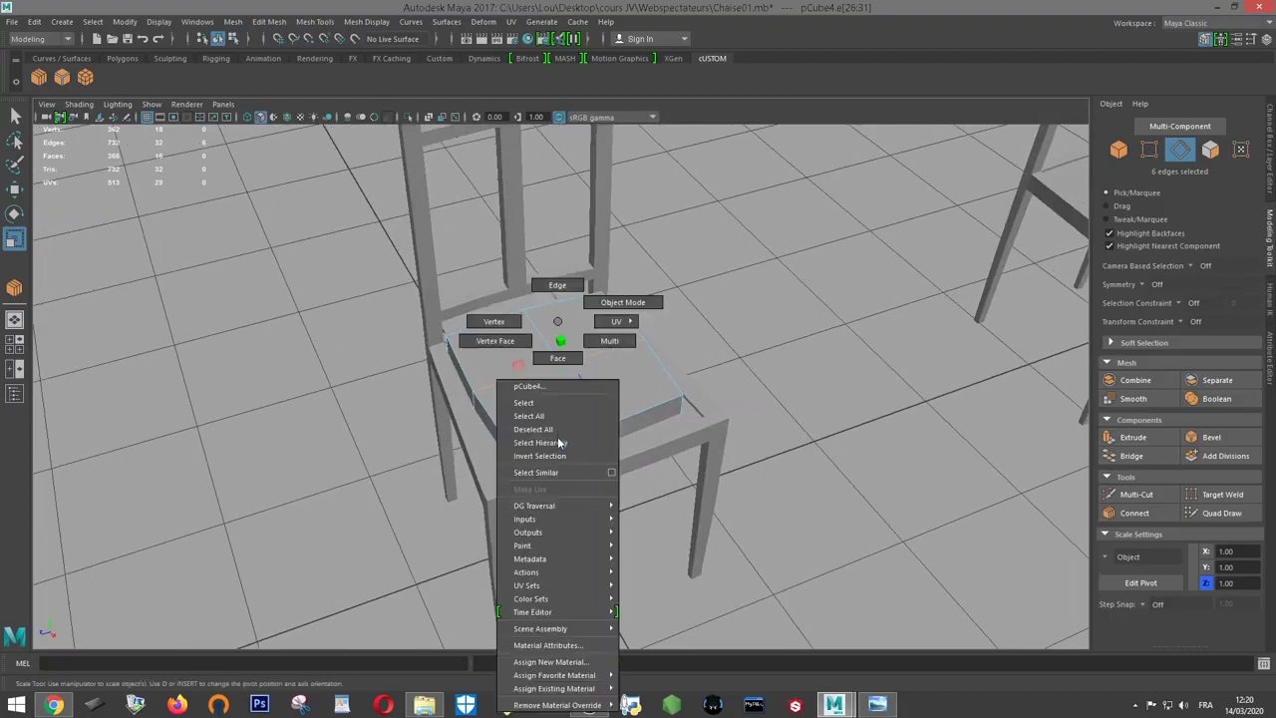
pyautogui.click(563, 377)
pyautogui.click(567, 444)
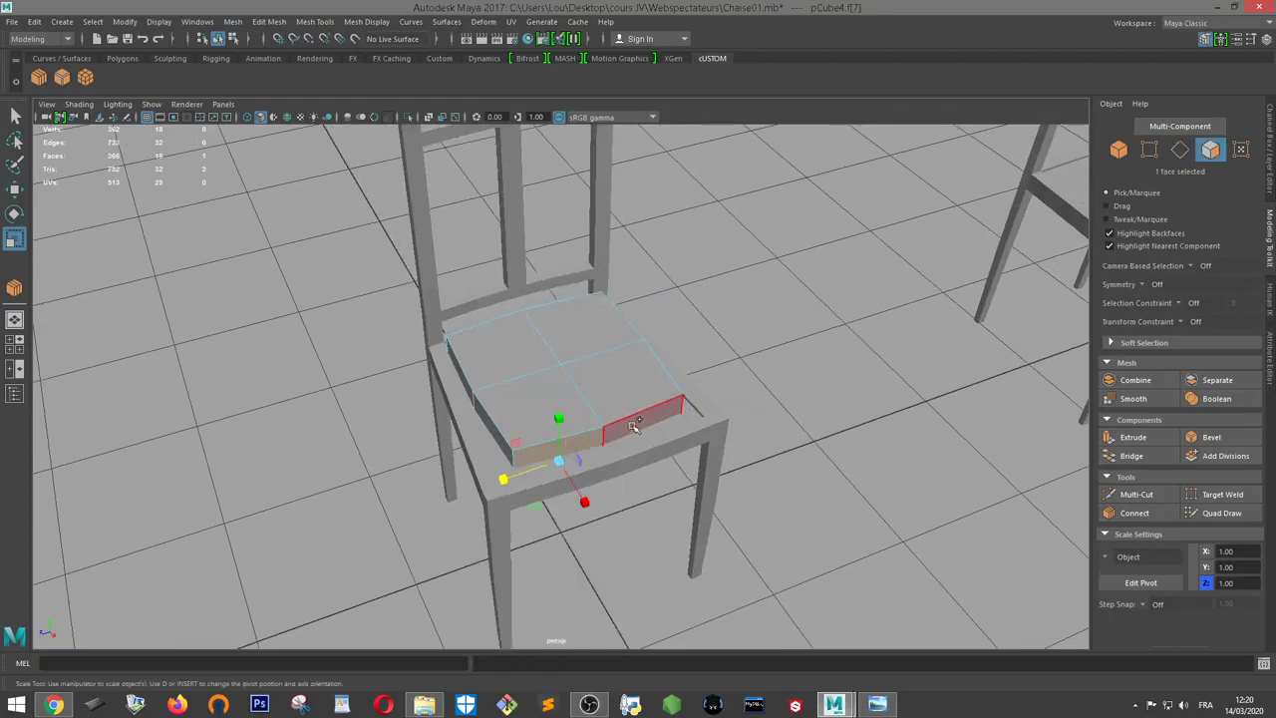
pyautogui.keyDown('shift'); pyautogui.click(634, 425); pyautogui.keyUp('shift')
pyautogui.click(602, 448)
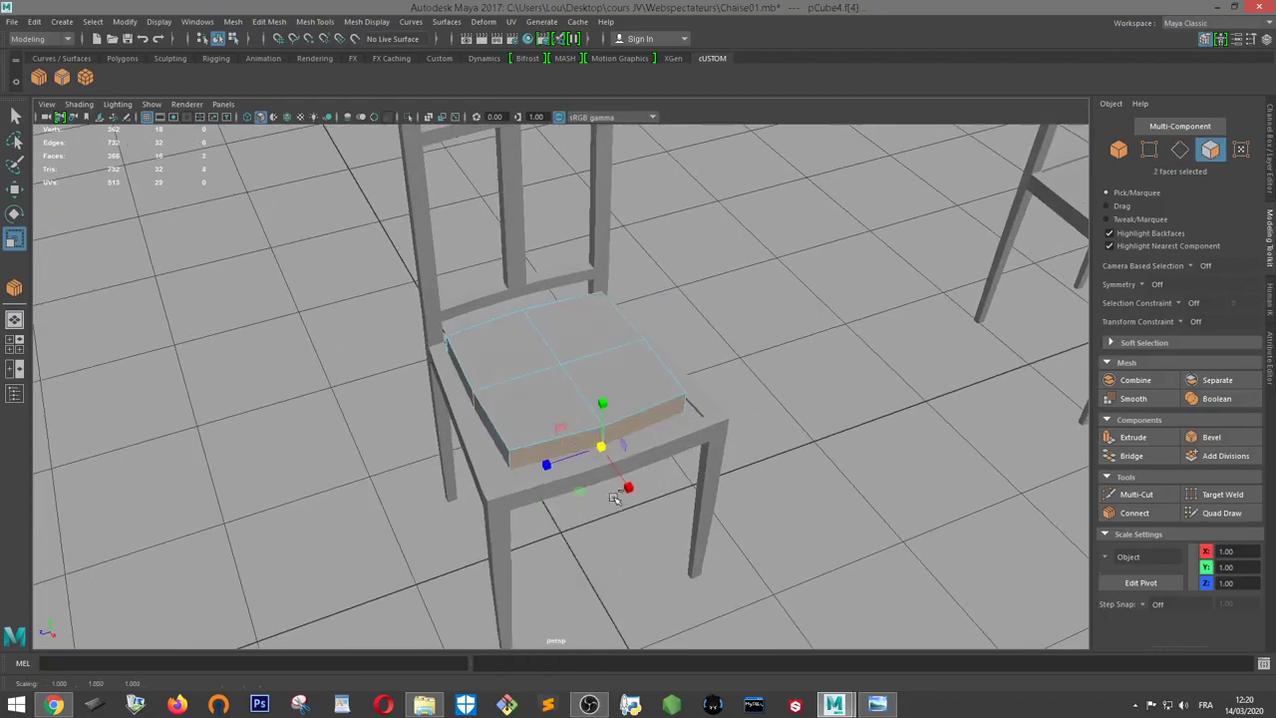
pyautogui.keyDown('alt'); pyautogui.moveTo(614, 498); pyautogui.dragTo(715, 471); pyautogui.keyUp('alt')
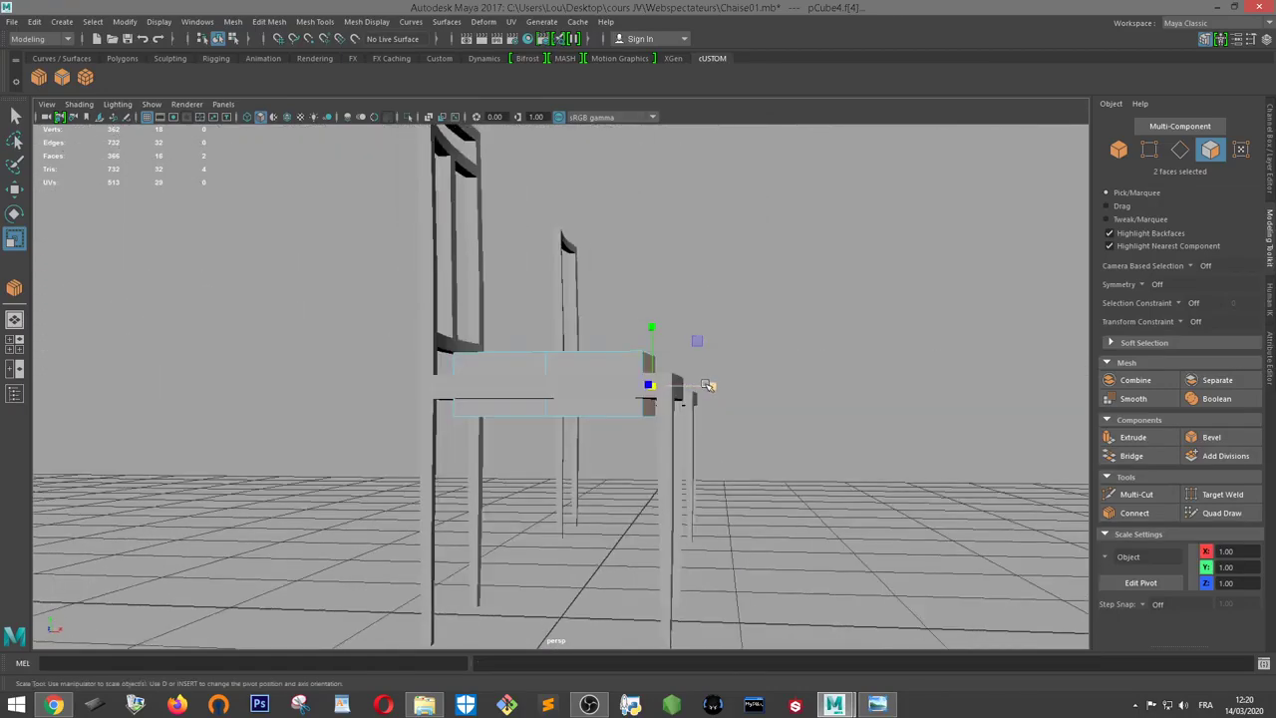
pyautogui.press('w')
pyautogui.keyDown('alt'); pyautogui.moveTo(711, 385); pyautogui.dragTo(626, 469); pyautogui.keyUp('alt')
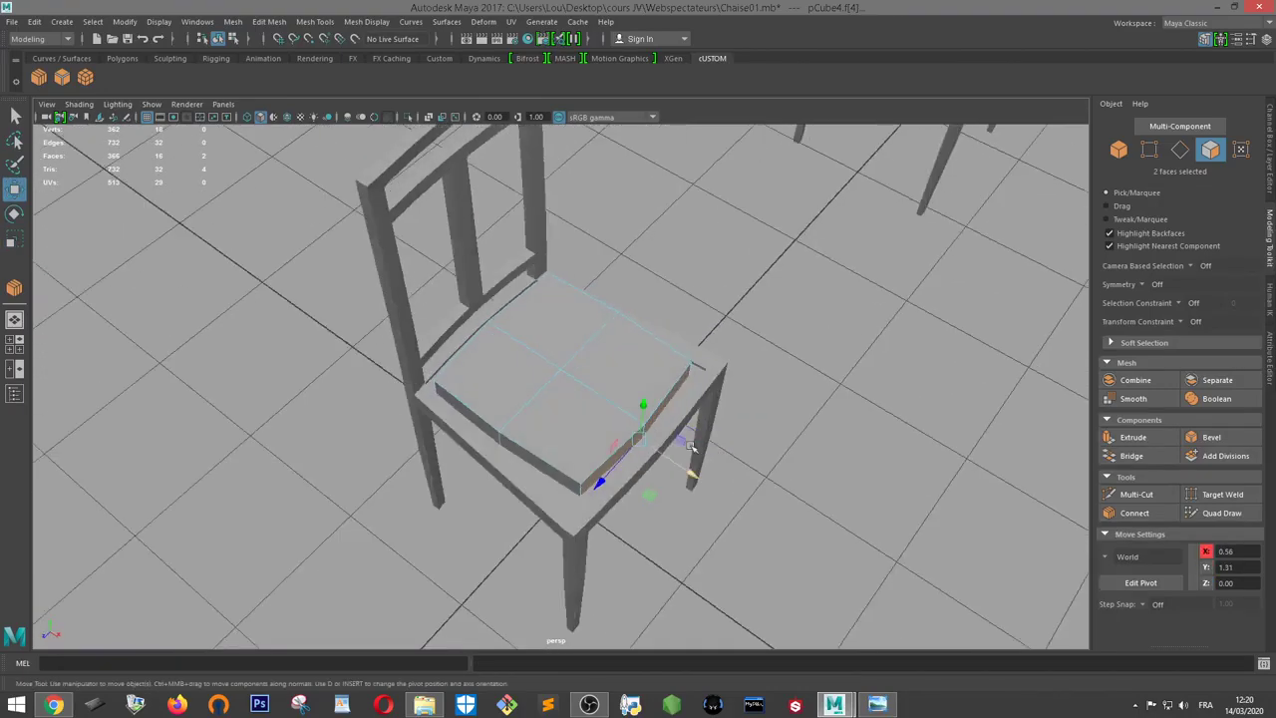
pyautogui.press('r')
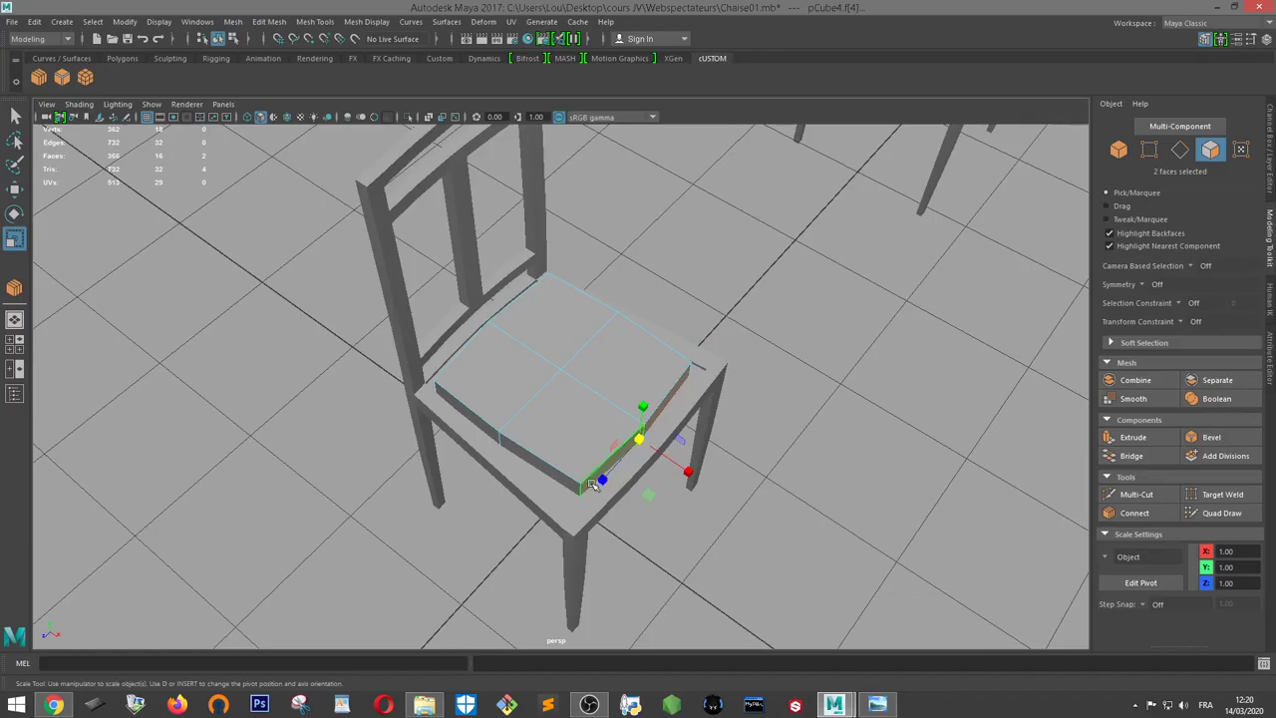
pyautogui.moveTo(600, 481)
pyautogui.mouseDown()
pyautogui.moveTo(589, 413)
pyautogui.moveTo(553, 399)
pyautogui.mouseUp()
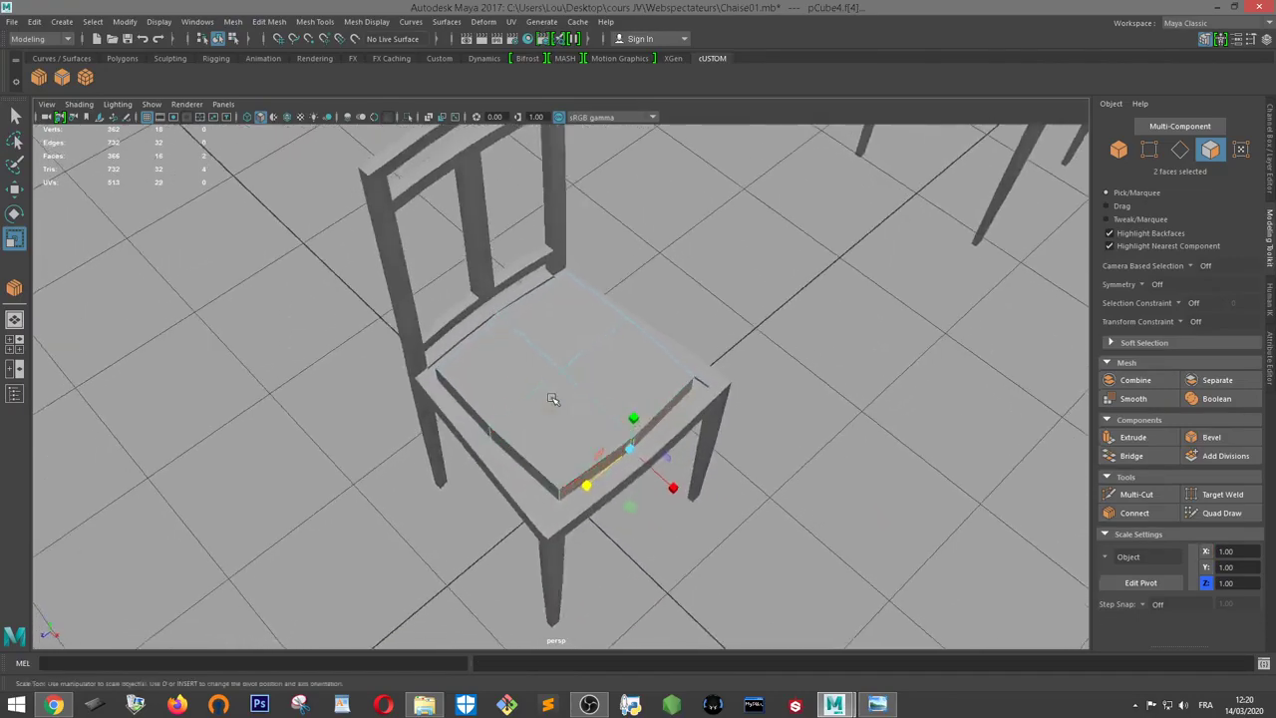
pyautogui.moveTo(538, 376); pyautogui.dragTo(598, 299, button='right')
# Raise the cushion box pCube4 to Y 1.74 above the chair seat
pyautogui.scroll(-3, 598, 329)
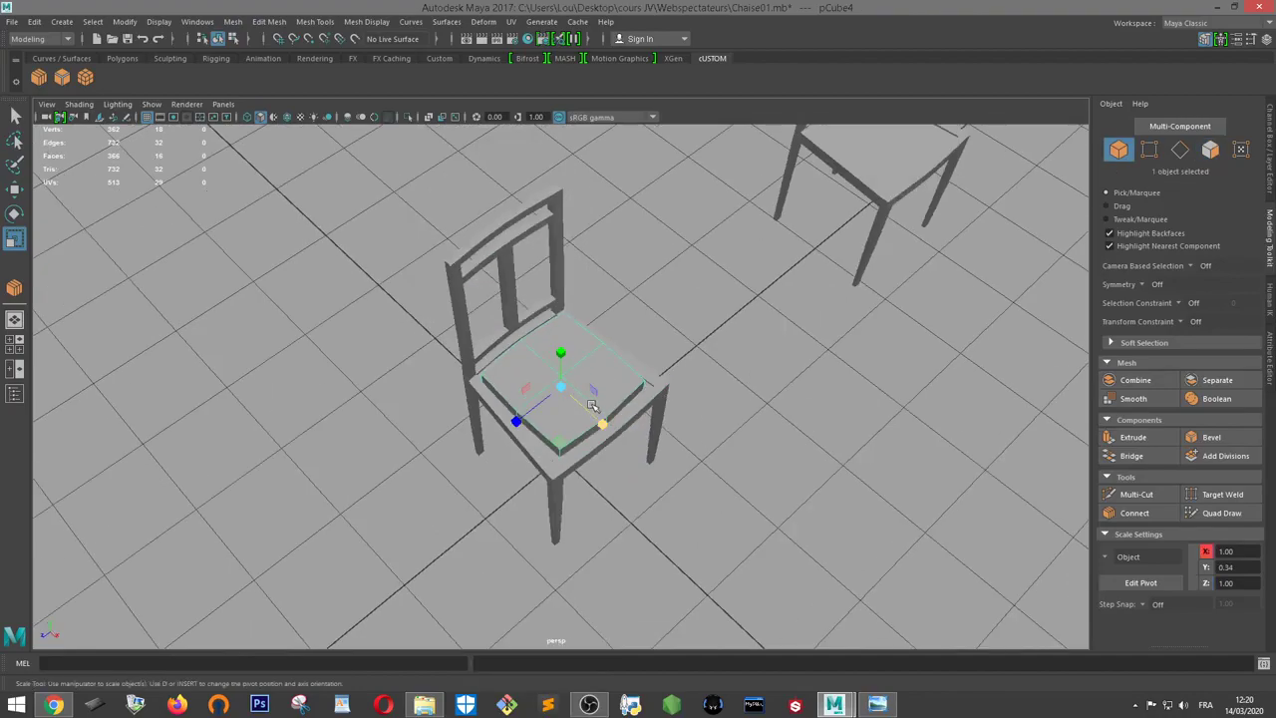
pyautogui.moveTo(598, 329)
pyautogui.keyDown('alt'); pyautogui.mouseDown()
pyautogui.moveTo(621, 361)
pyautogui.moveTo(600, 343)
pyautogui.mouseUp(); pyautogui.keyUp('alt')
pyautogui.press('w')
pyautogui.moveTo(600, 343); pyautogui.dragTo(618, 334, button='middle')
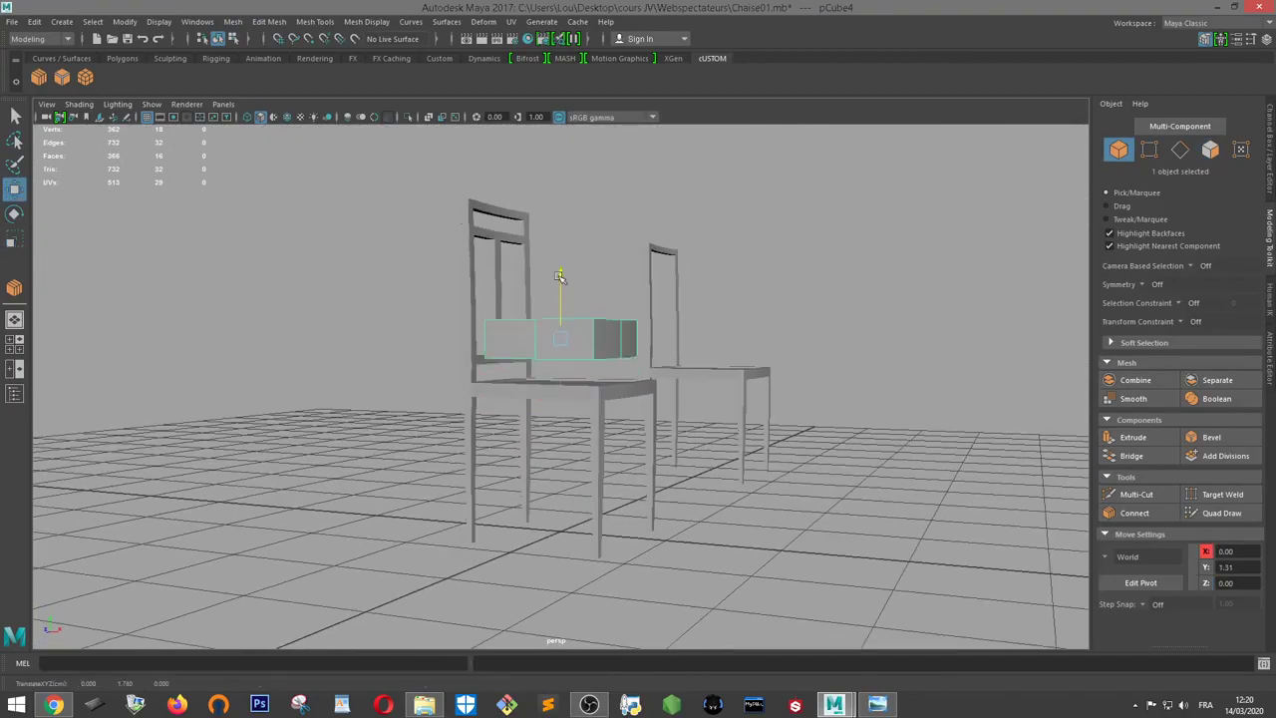
pyautogui.moveTo(618, 334)
pyautogui.keyDown('alt'); pyautogui.mouseDown()
pyautogui.moveTo(621, 346)
pyautogui.moveTo(707, 344)
pyautogui.mouseUp(); pyautogui.keyUp('alt')
pyautogui.scroll(3, 621, 346)
pyautogui.scroll(-3, 666, 378)
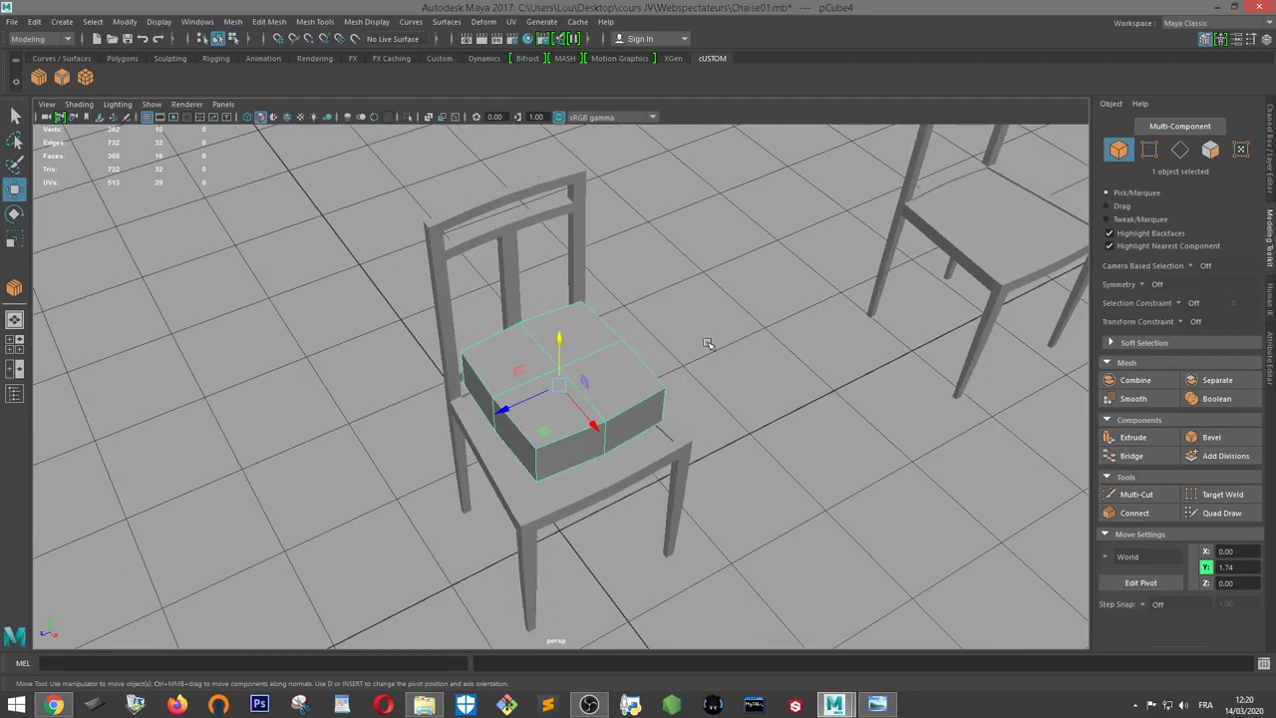
# Preview the cushion smoothed, try lowering it onto the seat, then undo that move
pyautogui.press('3')
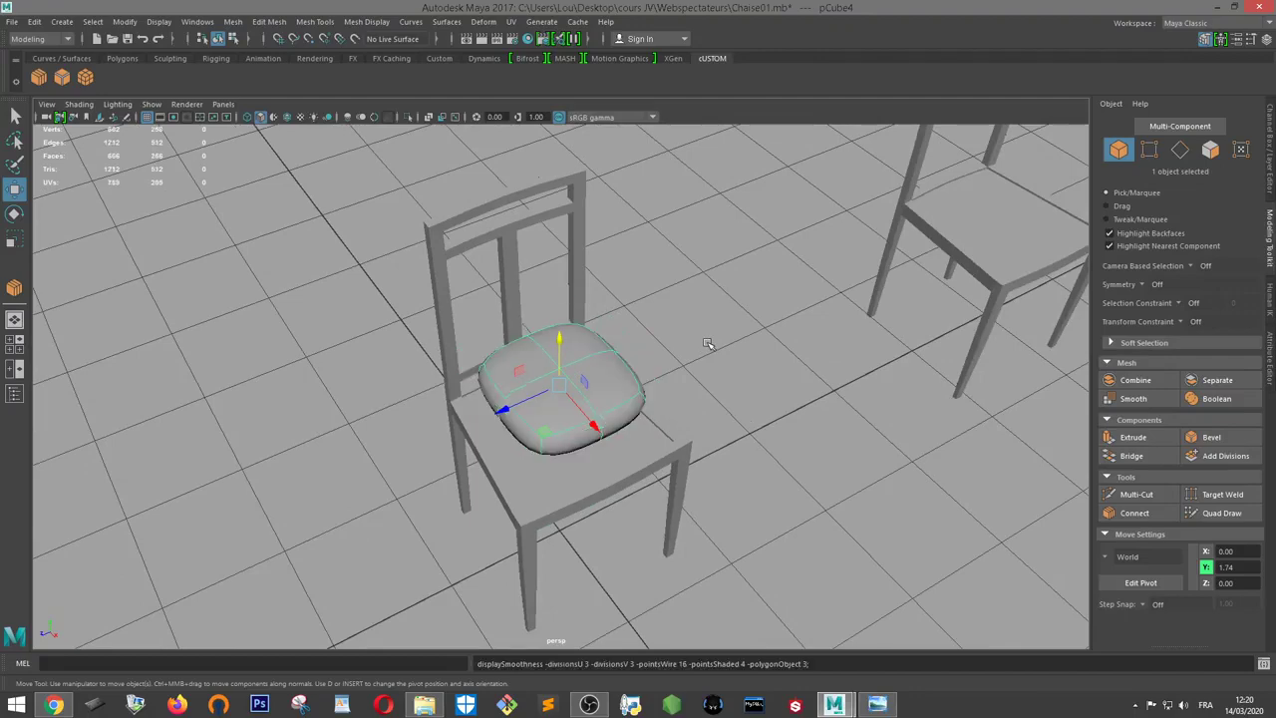
pyautogui.moveTo(596, 355)
pyautogui.keyDown('alt'); pyautogui.mouseDown()
pyautogui.moveTo(664, 390)
pyautogui.moveTo(706, 290)
pyautogui.moveTo(776, 324)
pyautogui.moveTo(761, 361)
pyautogui.moveTo(697, 348)
pyautogui.mouseUp(); pyautogui.keyUp('alt')
pyautogui.scroll(3, 669, 343)
pyautogui.scroll(-5, 666, 337)
pyautogui.scroll(1, 657, 322)
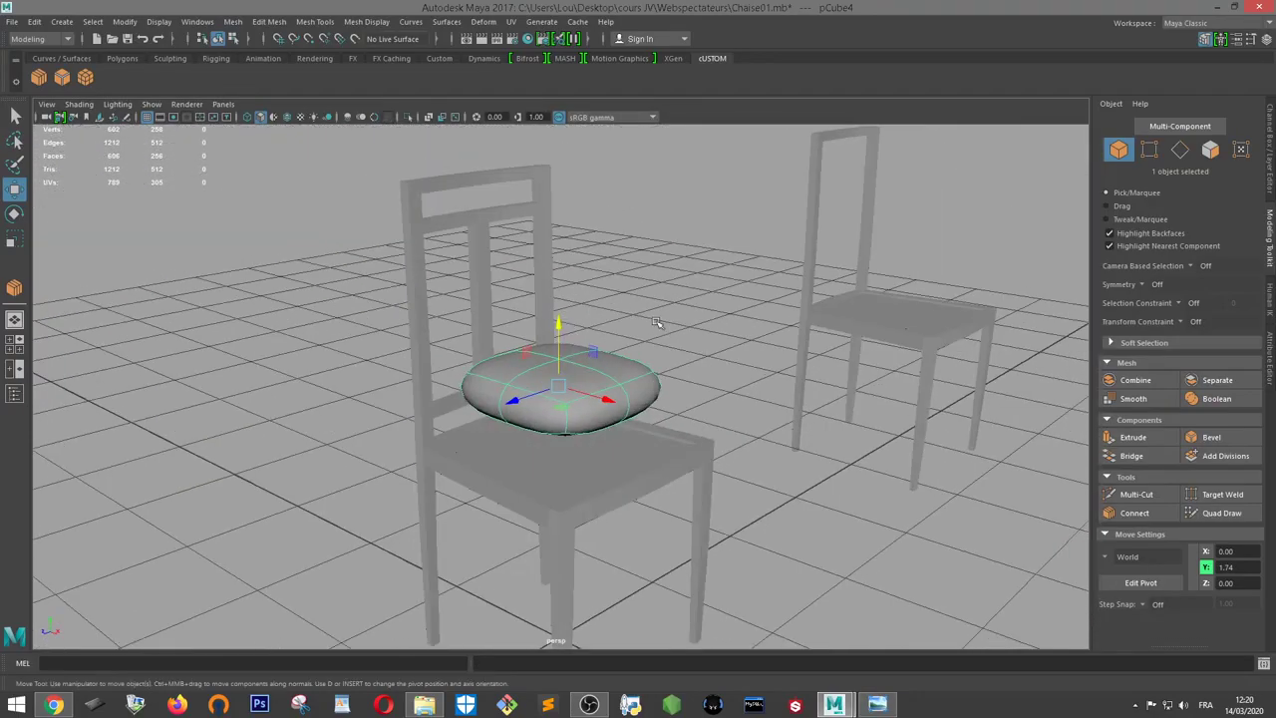
pyautogui.moveTo(558, 337); pyautogui.dragTo(561, 375)
pyautogui.click(649, 353)
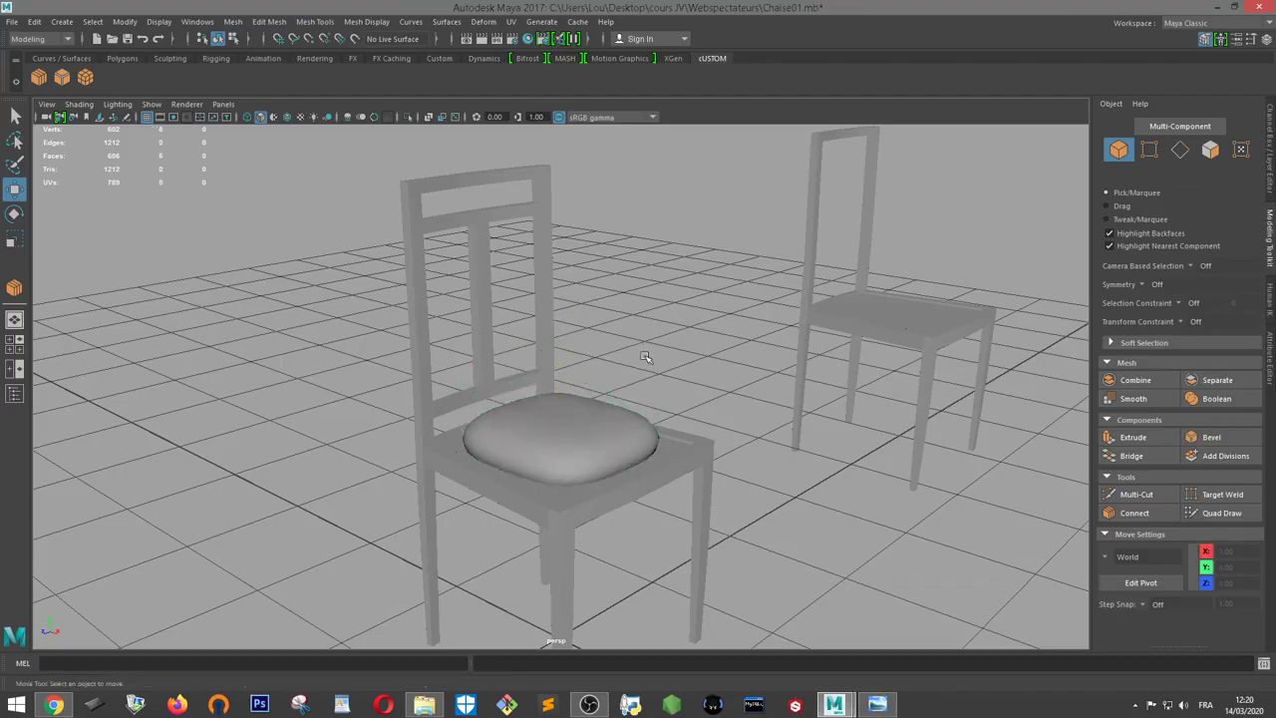
pyautogui.moveTo(648, 353)
pyautogui.keyDown('alt'); pyautogui.mouseDown()
pyautogui.moveTo(692, 479)
pyautogui.moveTo(656, 445)
pyautogui.mouseUp(); pyautogui.keyUp('alt')
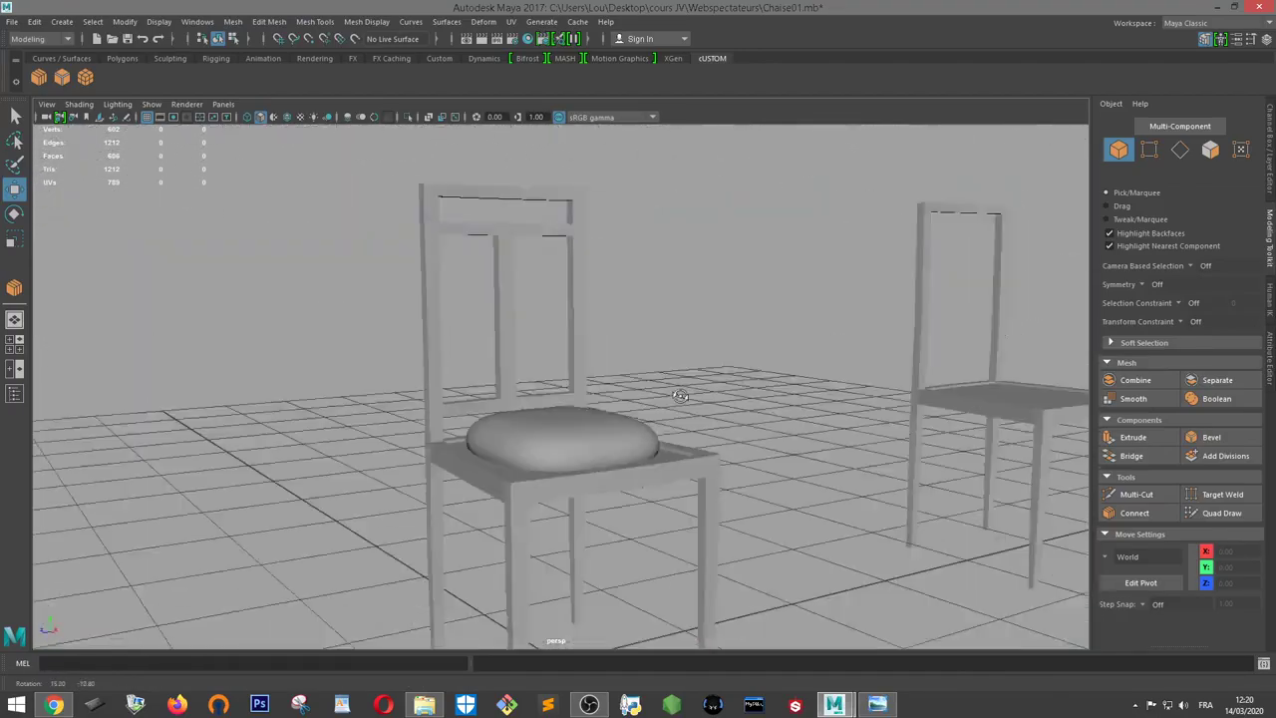
pyautogui.hotkey('ctrl', 'z')
pyautogui.hotkey('ctrl', 'z')
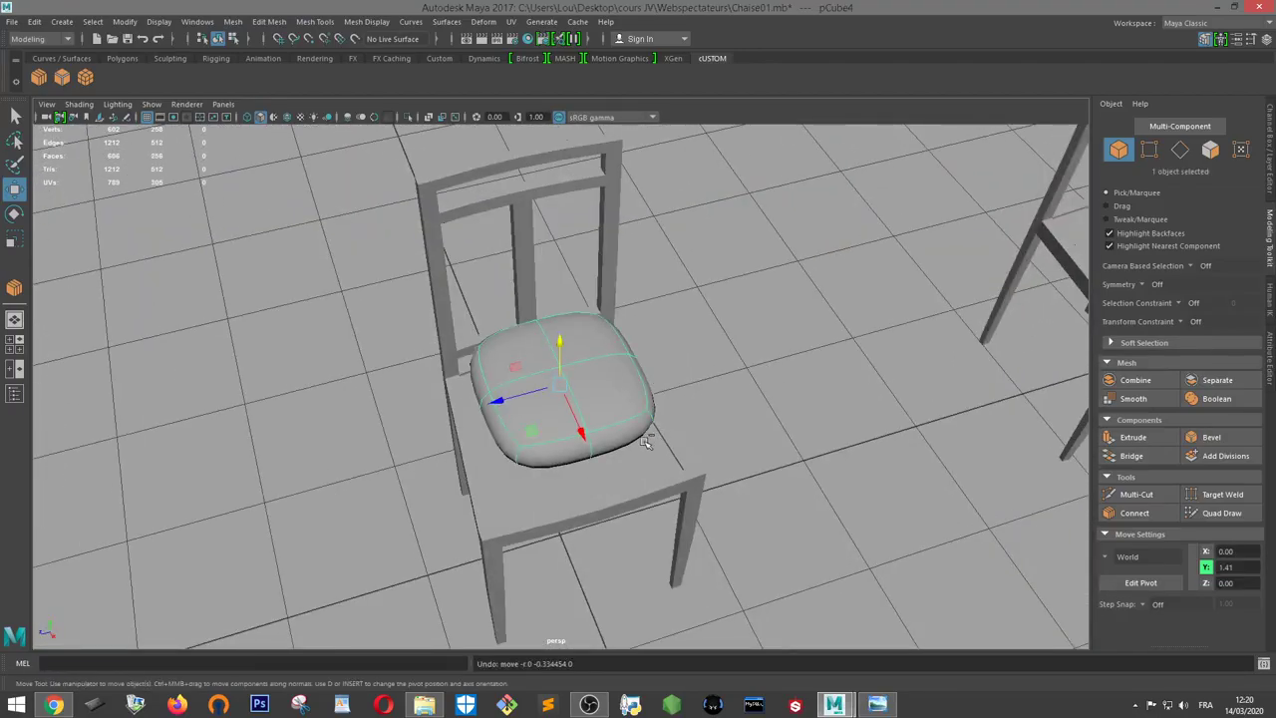
pyautogui.hotkey('ctrl', 'z')
# Recheck the smoothed cushion from a low front view, then return to the hard box display
pyautogui.moveTo(646, 442)
pyautogui.keyDown('alt'); pyautogui.mouseDown()
pyautogui.moveTo(695, 345)
pyautogui.moveTo(697, 369)
pyautogui.mouseUp(); pyautogui.keyUp('alt')
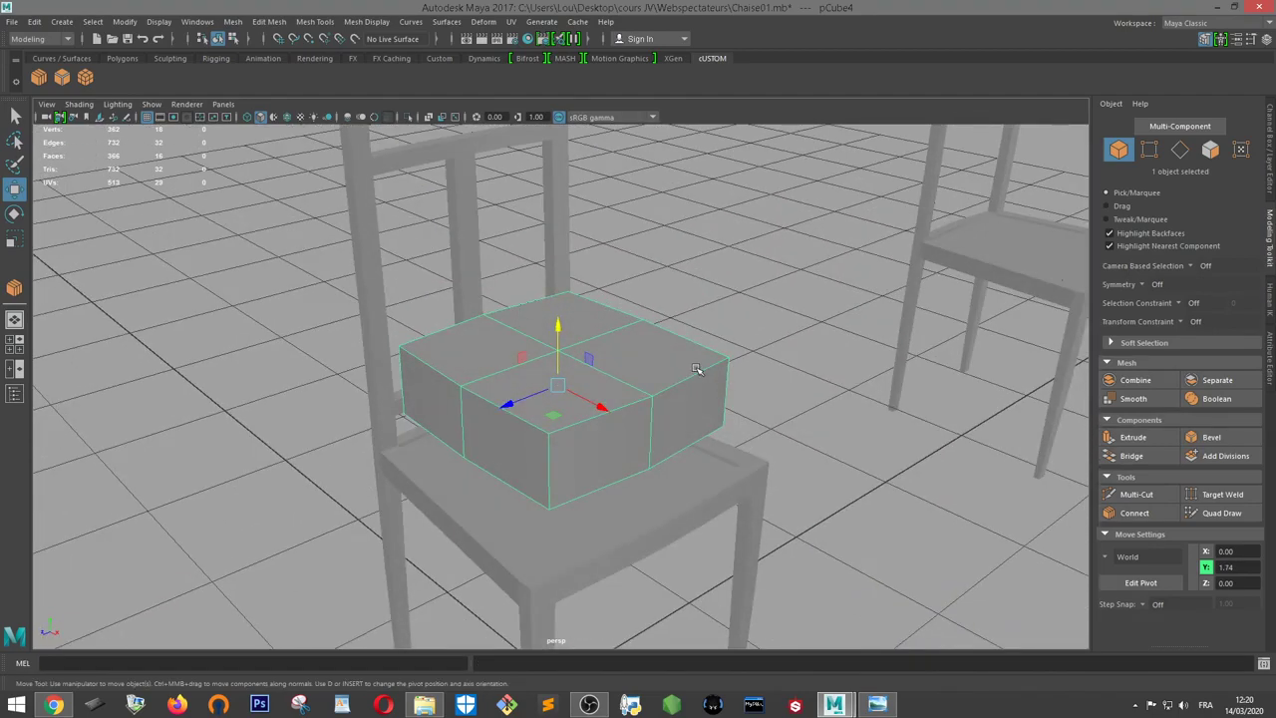
pyautogui.press('3')
pyautogui.keyDown('alt'); pyautogui.moveTo(676, 361); pyautogui.dragTo(533, 371); pyautogui.keyUp('alt')
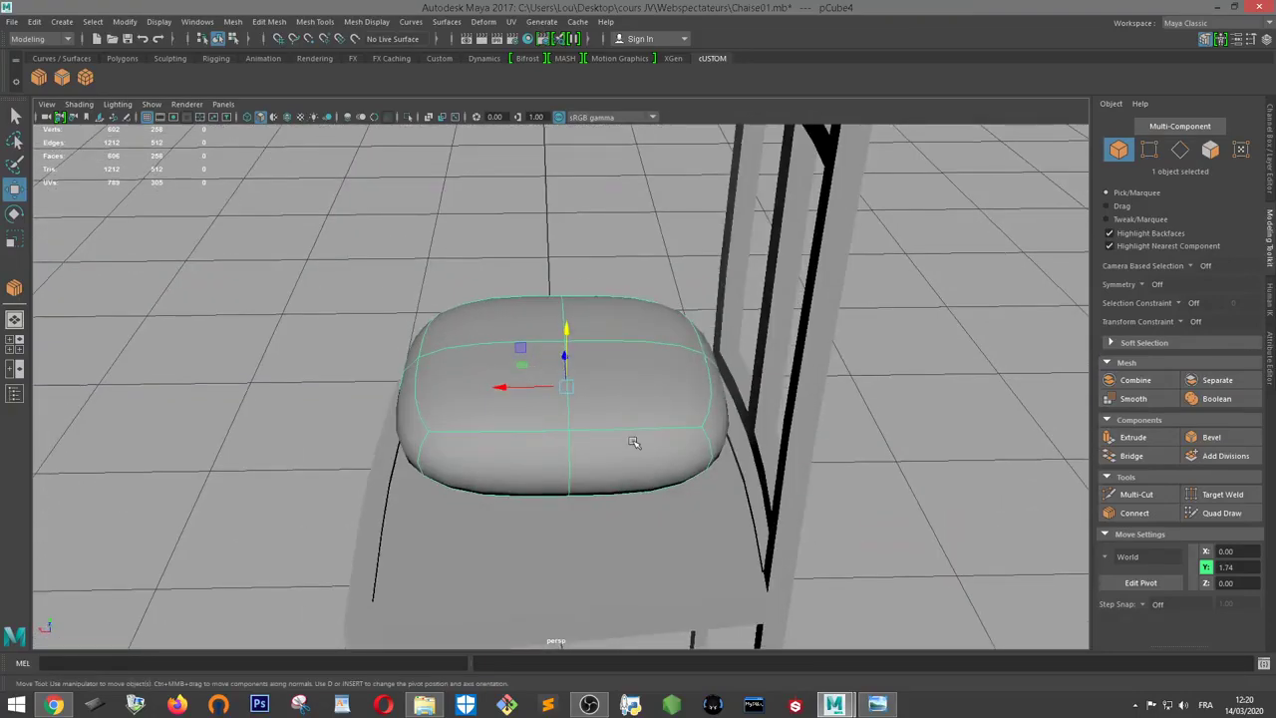
pyautogui.press('1')
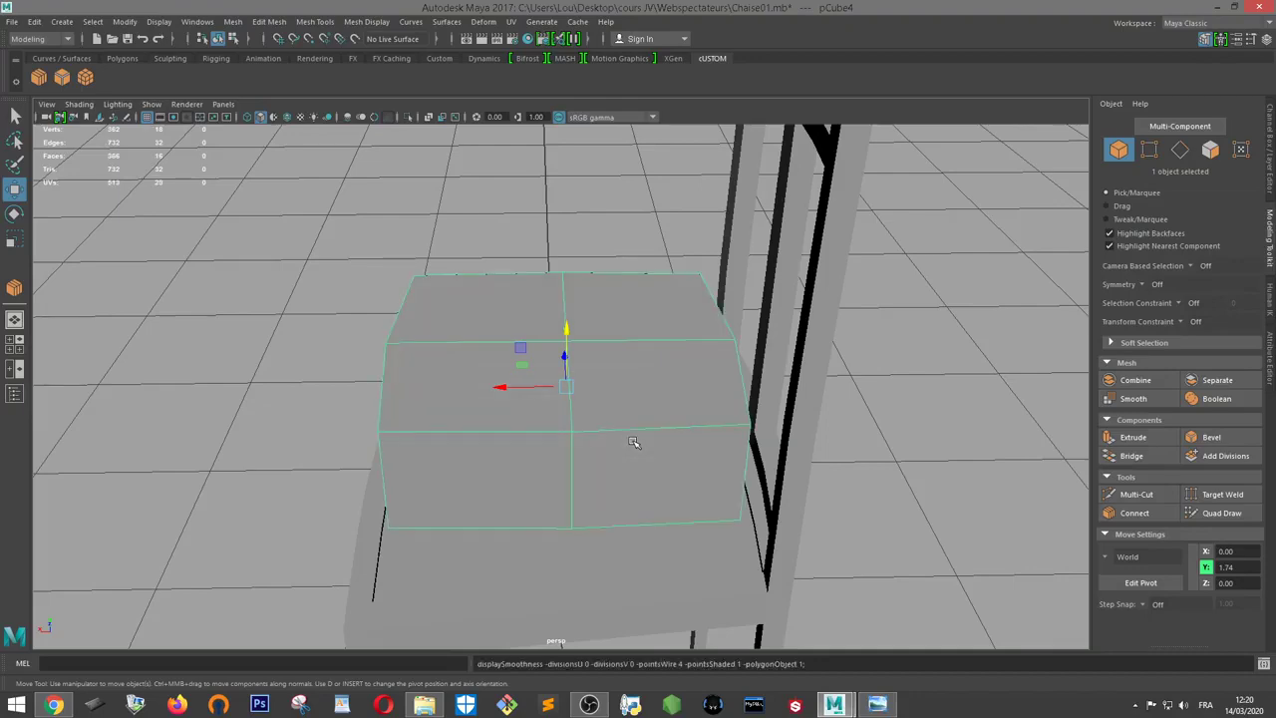
pyautogui.moveTo(633, 442)
pyautogui.keyDown('alt'); pyautogui.mouseDown()
pyautogui.moveTo(702, 382)
pyautogui.moveTo(678, 373)
pyautogui.mouseUp(); pyautogui.keyUp('alt')
# Select the cushion's vertical side edges and connect them with a new mid-height edge loop
pyautogui.moveTo(683, 321); pyautogui.dragTo(692, 264, button='right')
pyautogui.keyDown('alt'); pyautogui.moveTo(750, 366); pyautogui.dragTo(759, 348); pyautogui.keyUp('alt')
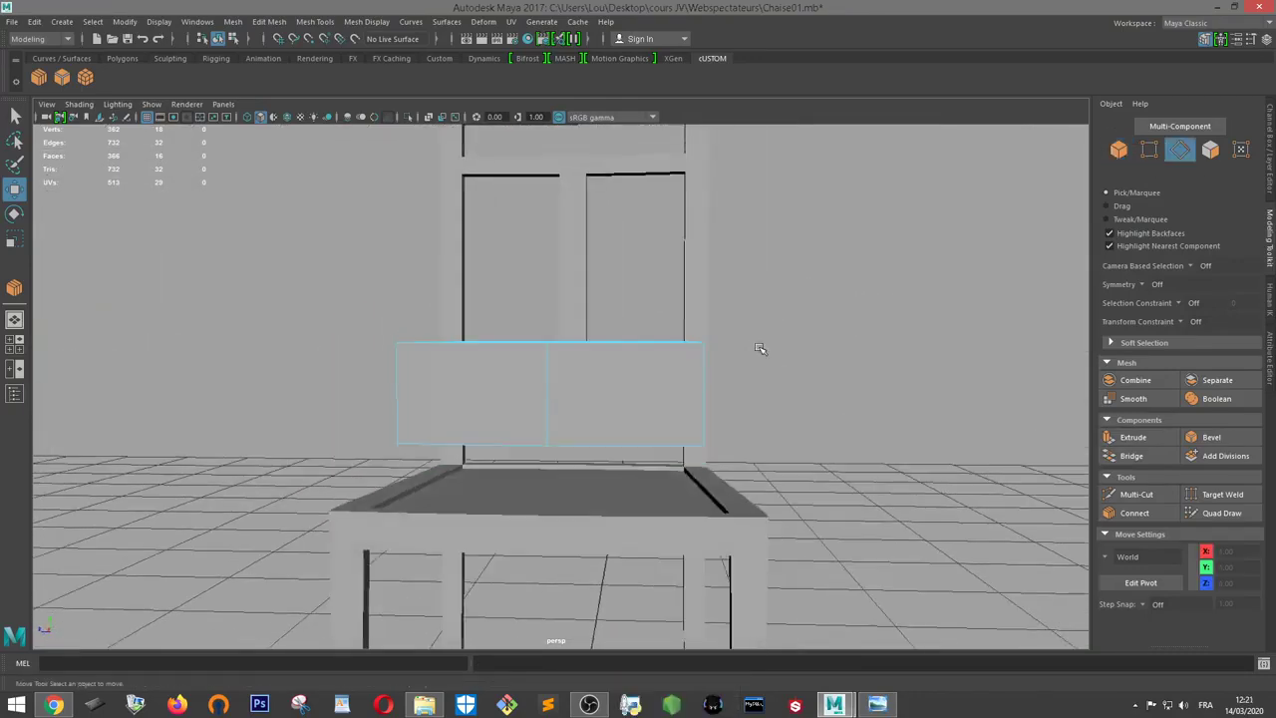
pyautogui.moveTo(324, 382); pyautogui.dragTo(326, 388)
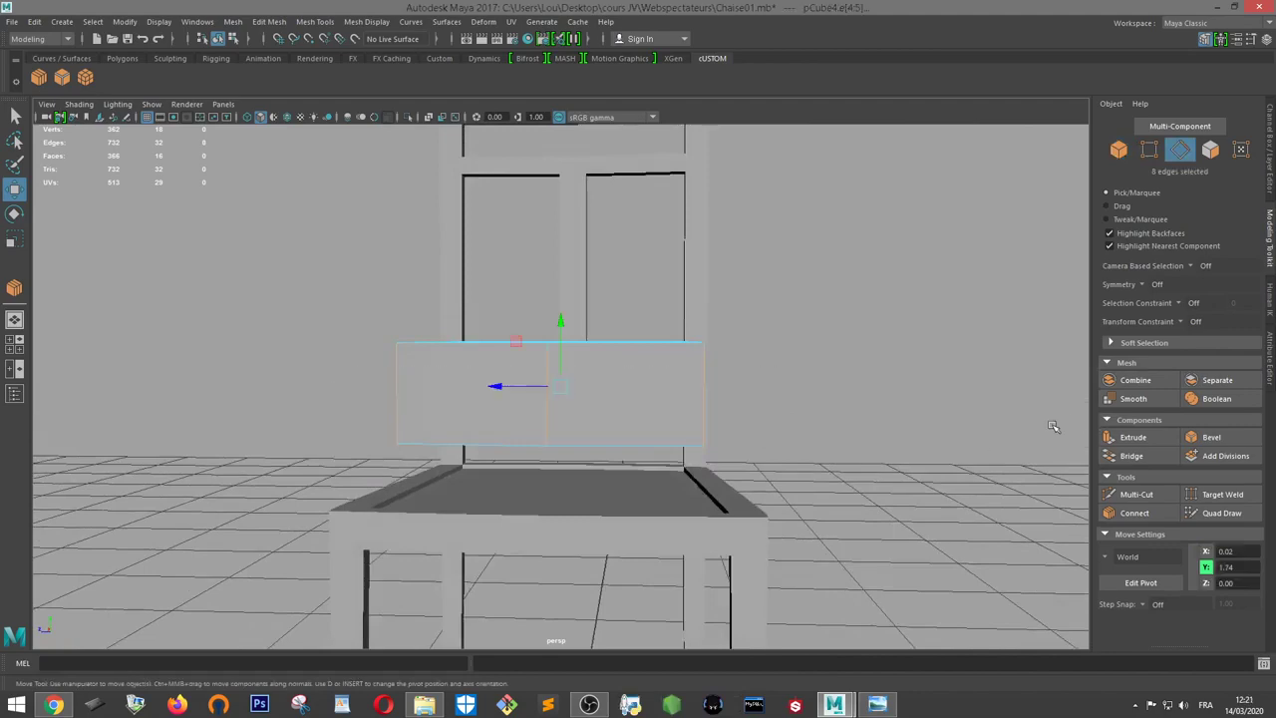
pyautogui.click(1154, 515)
# Scale the new edge loop outward to 1.2 in X and Z so the sides bulge
pyautogui.press('w')
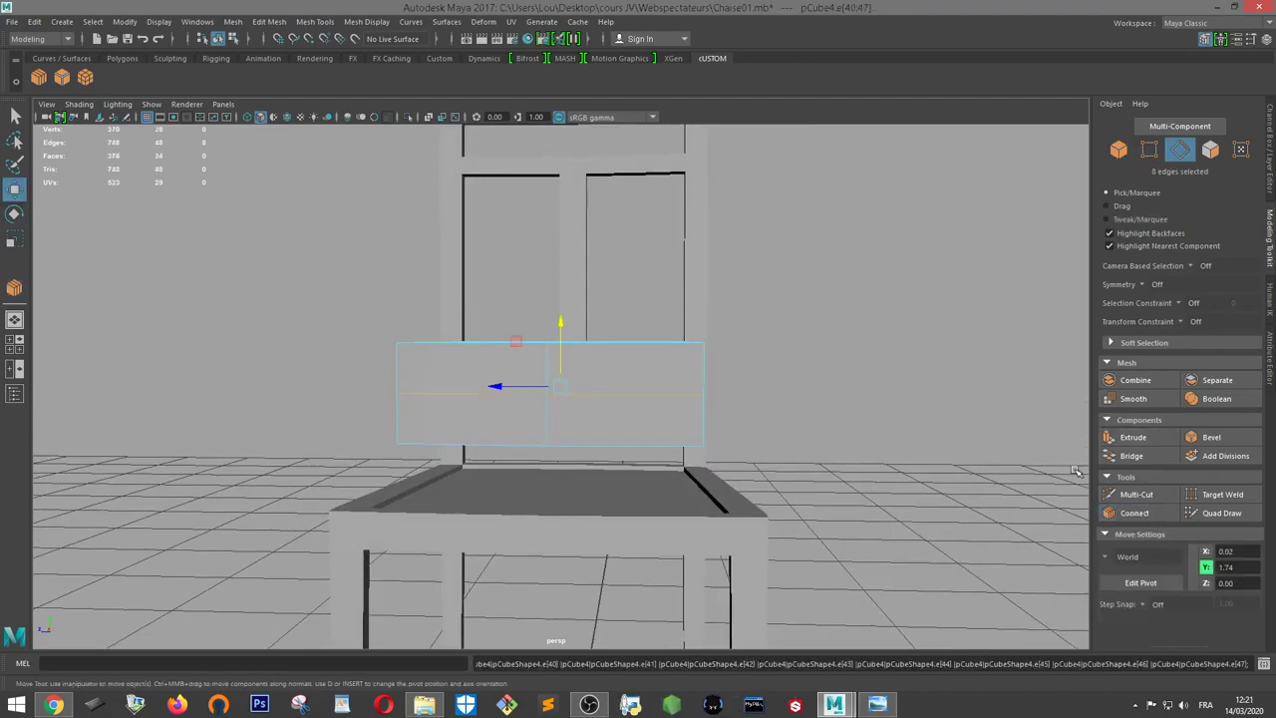
pyautogui.press('e')
pyautogui.press('r')
pyautogui.keyDown('alt'); pyautogui.moveTo(876, 277); pyautogui.dragTo(691, 416); pyautogui.keyUp('alt')
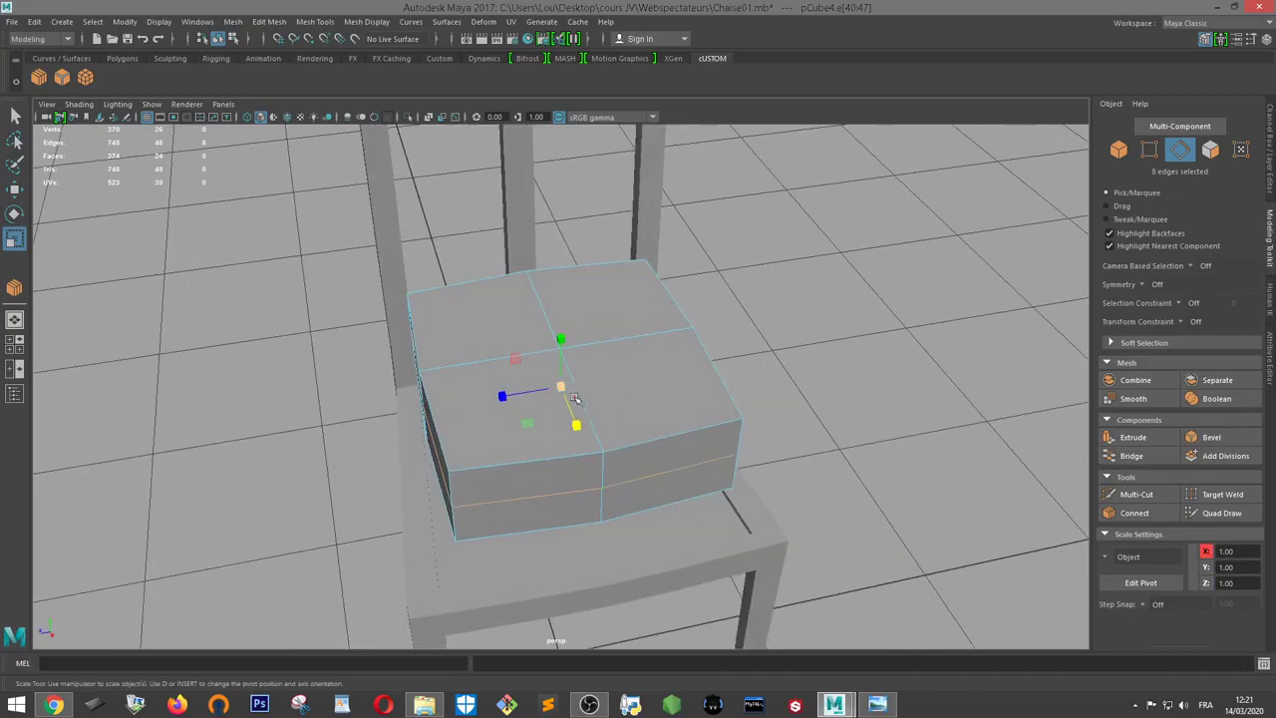
pyautogui.moveTo(561, 386); pyautogui.dragTo(618, 405)
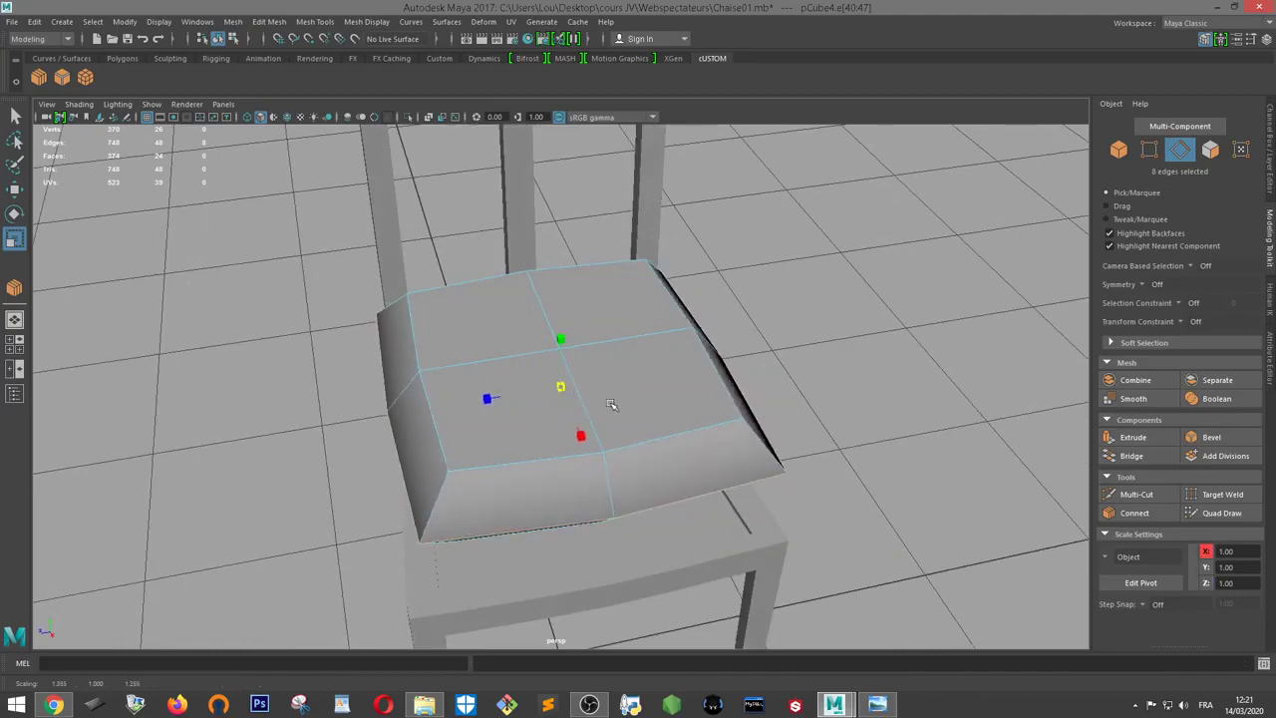
pyautogui.moveTo(634, 449)
pyautogui.keyDown('alt'); pyautogui.mouseDown()
pyautogui.moveTo(621, 404)
pyautogui.moveTo(676, 421)
pyautogui.mouseUp(); pyautogui.keyUp('alt')
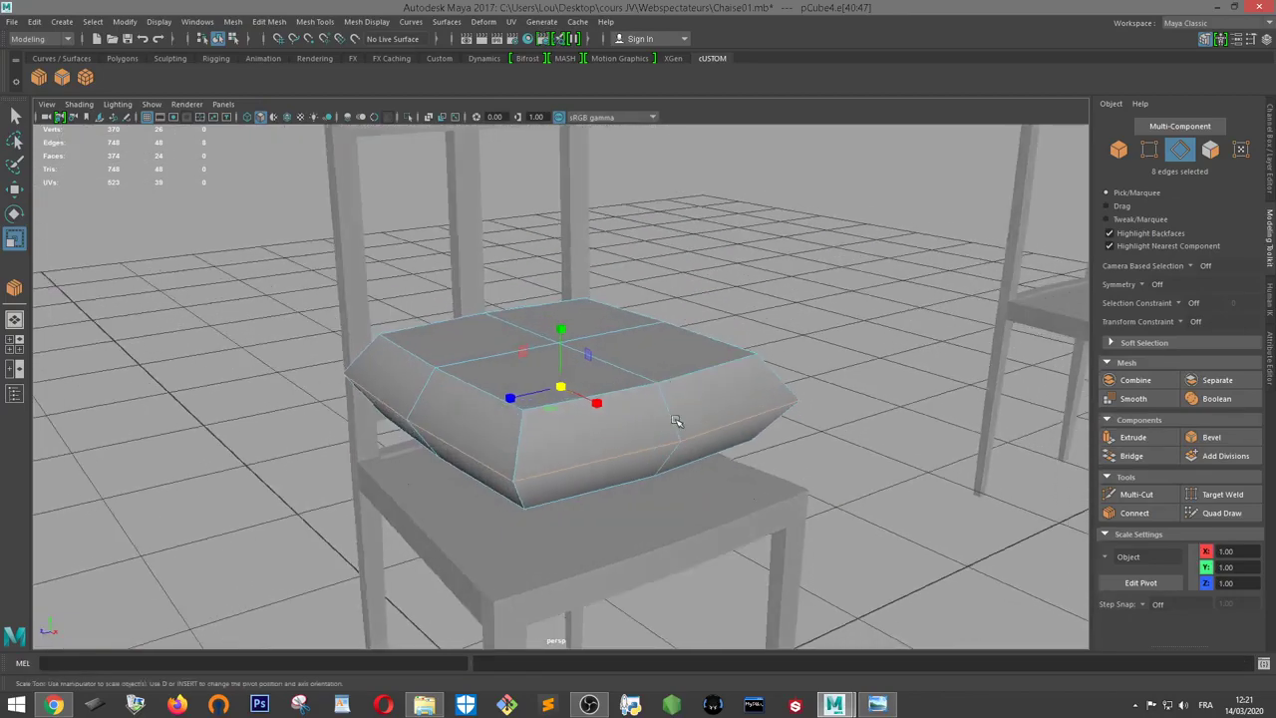
# Check the bulged cushion in smooth preview, revert to low-poly, and select its left-side vertices
pyautogui.press('3')
pyautogui.moveTo(665, 376)
pyautogui.keyDown('alt'); pyautogui.mouseDown()
pyautogui.moveTo(697, 456)
pyautogui.moveTo(651, 398)
pyautogui.moveTo(649, 384)
pyautogui.moveTo(699, 409)
pyautogui.moveTo(707, 464)
pyautogui.moveTo(717, 398)
pyautogui.mouseUp(); pyautogui.keyUp('alt')
pyautogui.press('1')
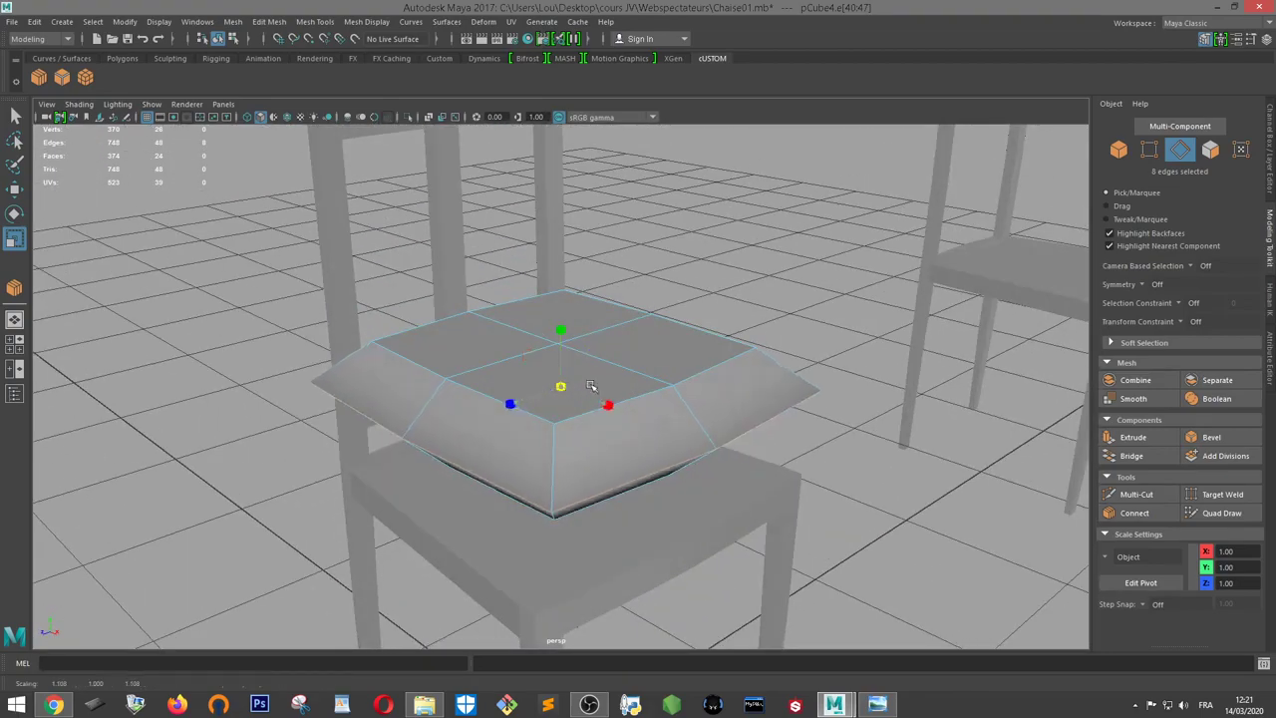
pyautogui.moveTo(561, 388)
pyautogui.keyDown('alt'); pyautogui.mouseDown()
pyautogui.moveTo(478, 350)
pyautogui.moveTo(551, 394)
pyautogui.moveTo(408, 299)
pyautogui.mouseUp(); pyautogui.keyUp('alt')
pyautogui.moveTo(353, 304); pyautogui.dragTo(319, 194, button='right')
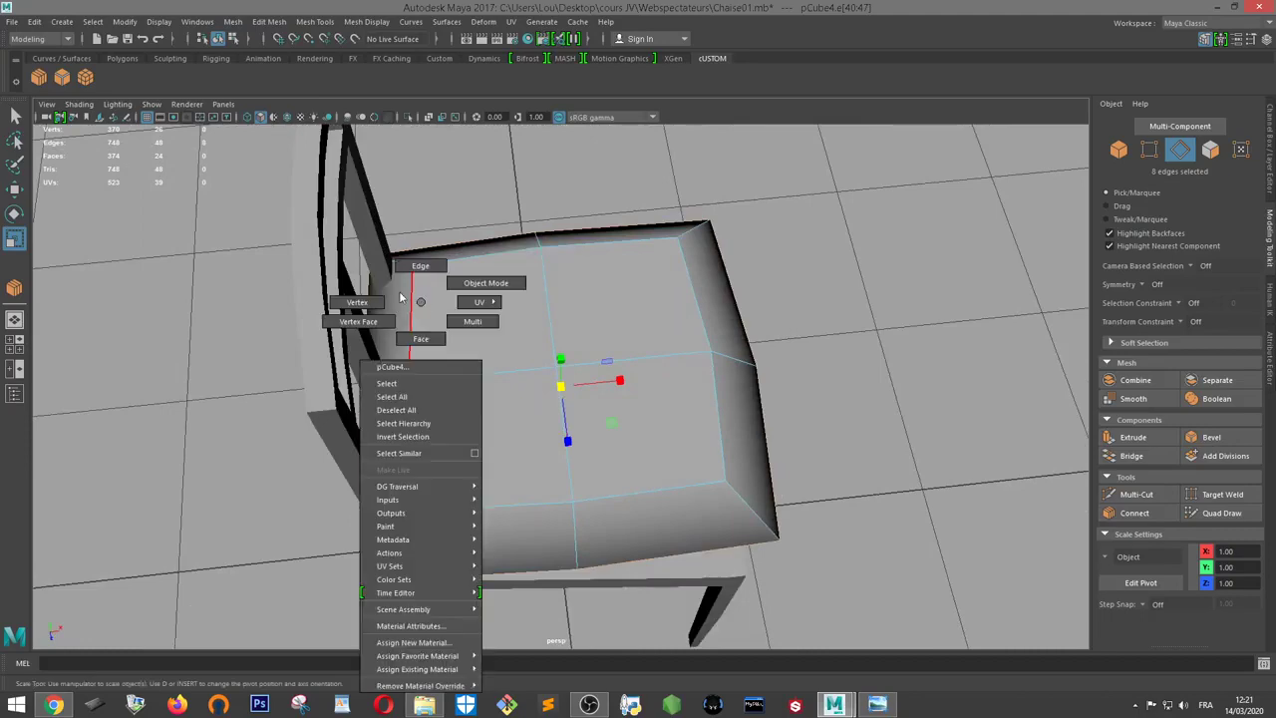
pyautogui.moveTo(486, 676); pyautogui.dragTo(486, 674)
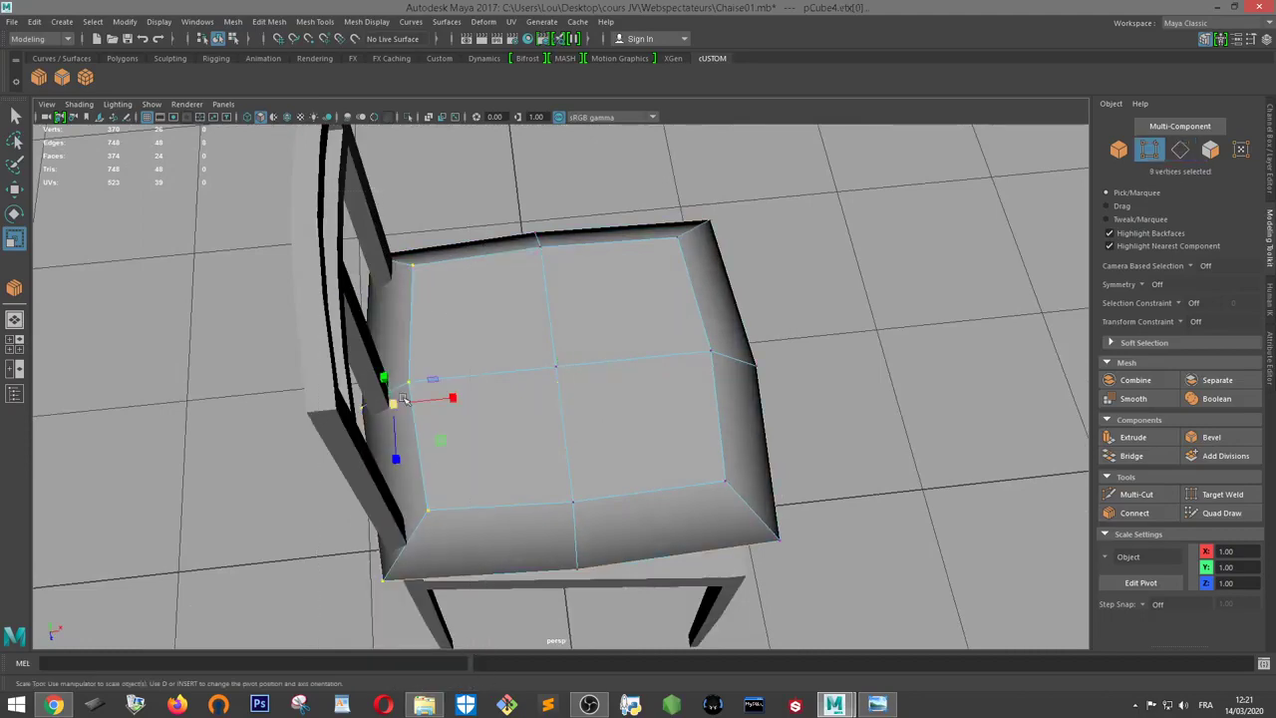
# Select and adjust the vertices at the cushion's right end in vertex mode
pyautogui.keyDown('alt'); pyautogui.moveTo(377, 408); pyautogui.dragTo(783, 364); pyautogui.keyUp('alt')
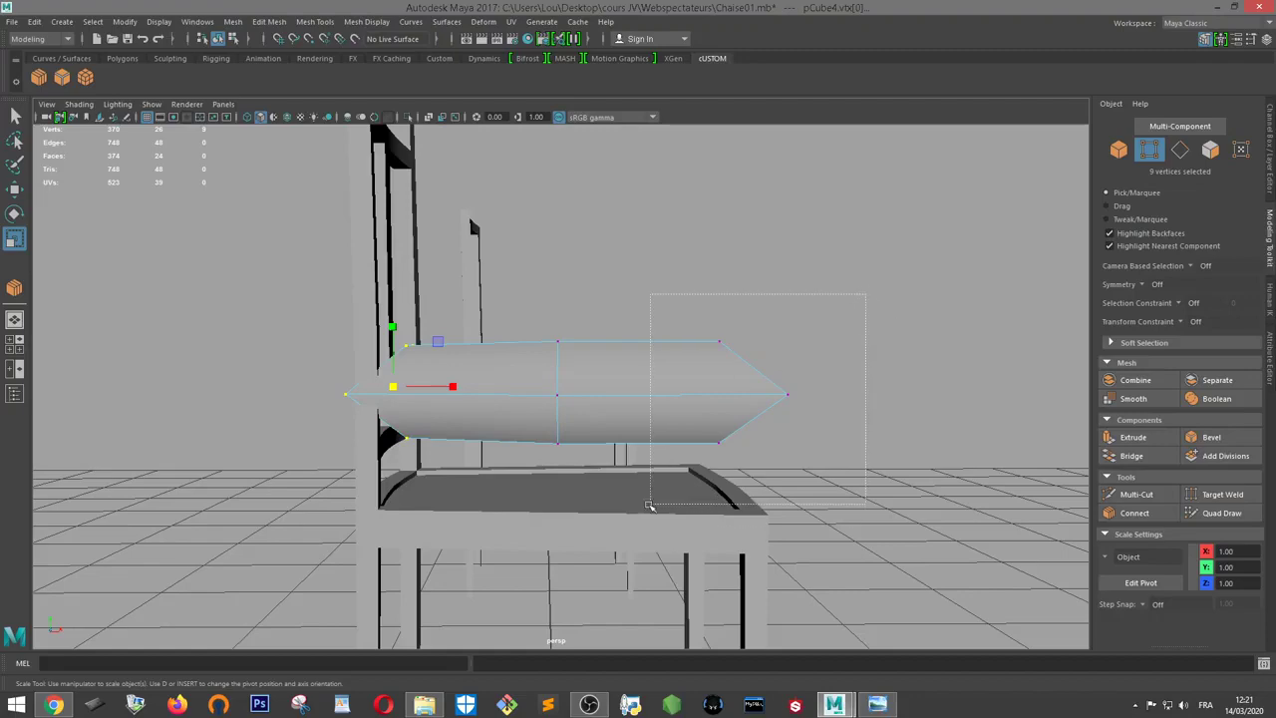
pyautogui.moveTo(829, 405); pyautogui.dragTo(643, 513)
pyautogui.moveTo(698, 469)
pyautogui.keyDown('alt'); pyautogui.mouseDown()
pyautogui.moveTo(758, 418)
pyautogui.moveTo(638, 329)
pyautogui.mouseUp(); pyautogui.keyUp('alt')
pyautogui.rightClick(631, 322)
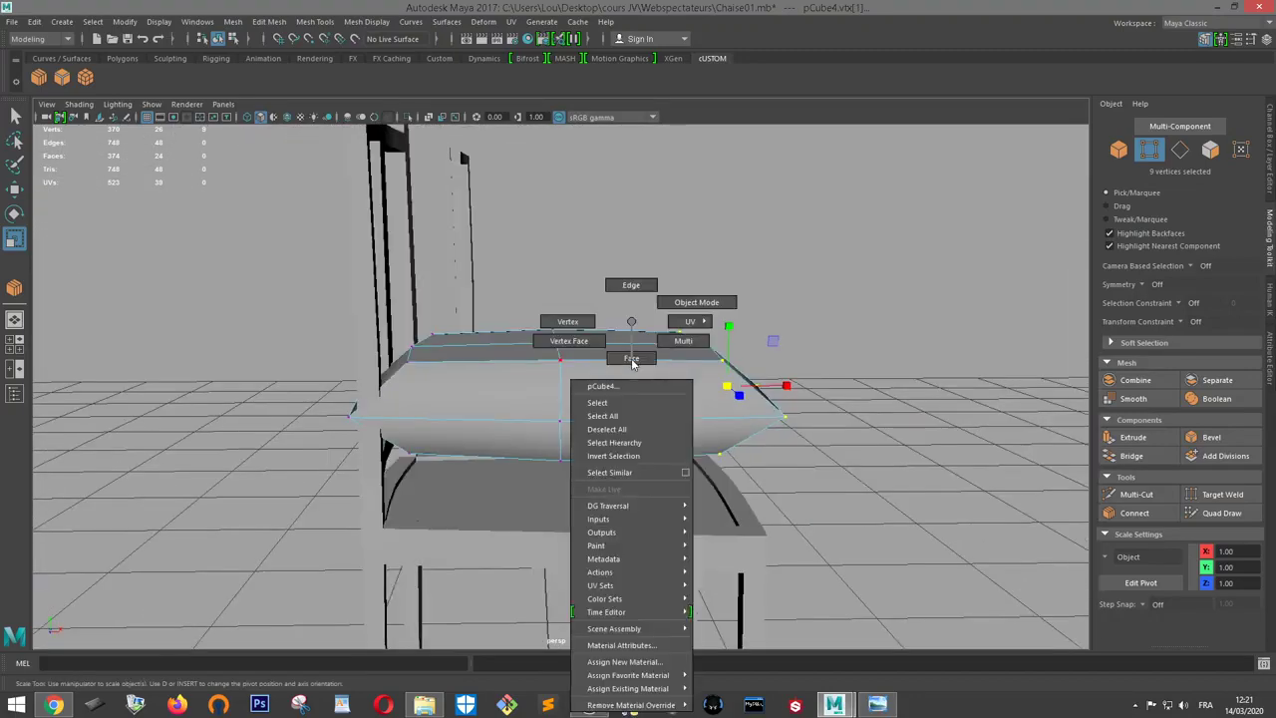
pyautogui.click(573, 324)
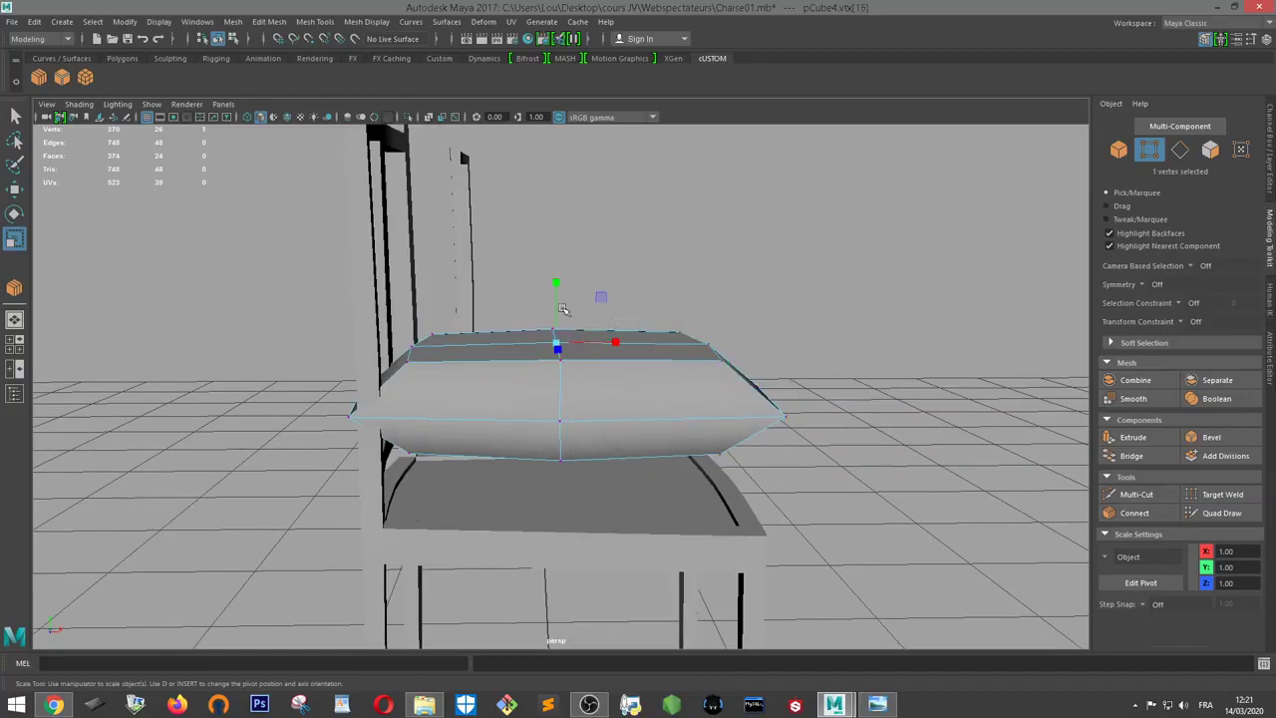
pyautogui.press('w')
pyautogui.moveTo(558, 283)
pyautogui.mouseDown()
pyautogui.moveTo(624, 390)
pyautogui.moveTo(583, 441)
pyautogui.mouseUp()
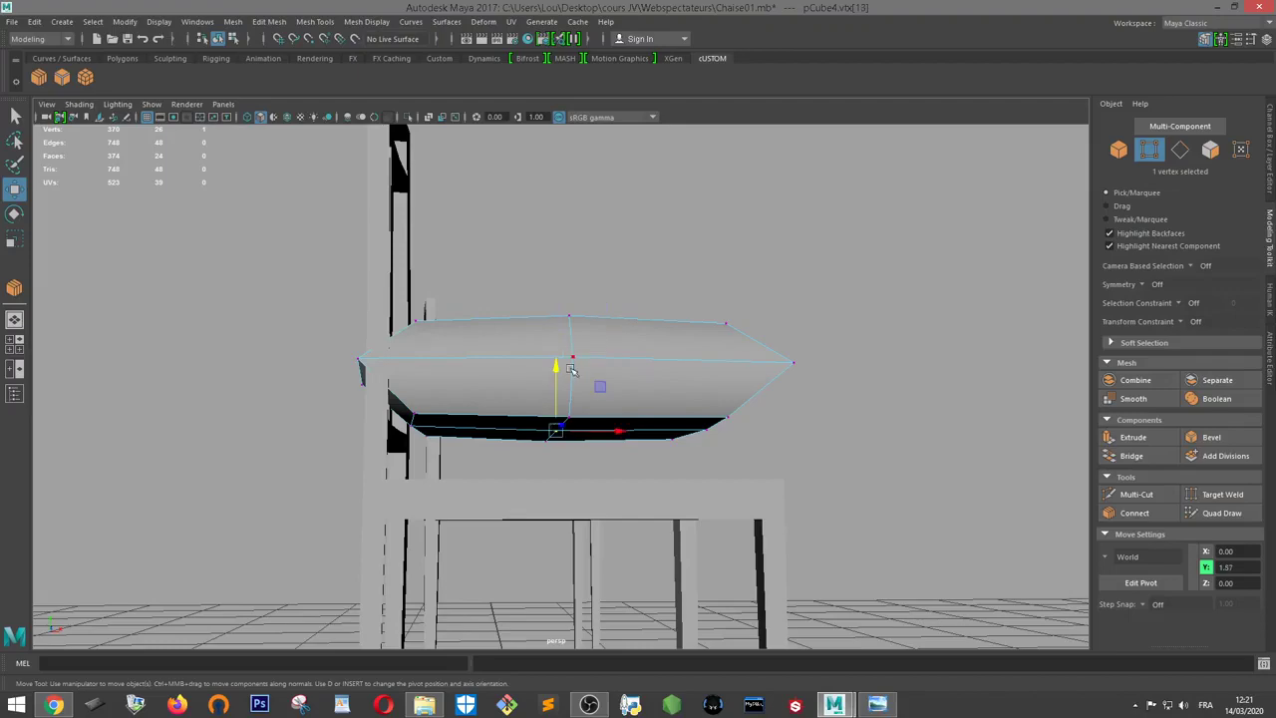
# In object mode, lower the cushion onto the seat and flatten it to scale 0.95, 0.32, 0.95
pyautogui.moveTo(570, 370)
pyautogui.keyDown('alt'); pyautogui.mouseDown()
pyautogui.moveTo(641, 353)
pyautogui.moveTo(672, 321)
pyautogui.mouseUp(); pyautogui.keyUp('alt')
pyautogui.moveTo(672, 320); pyautogui.dragTo(742, 304, button='right')
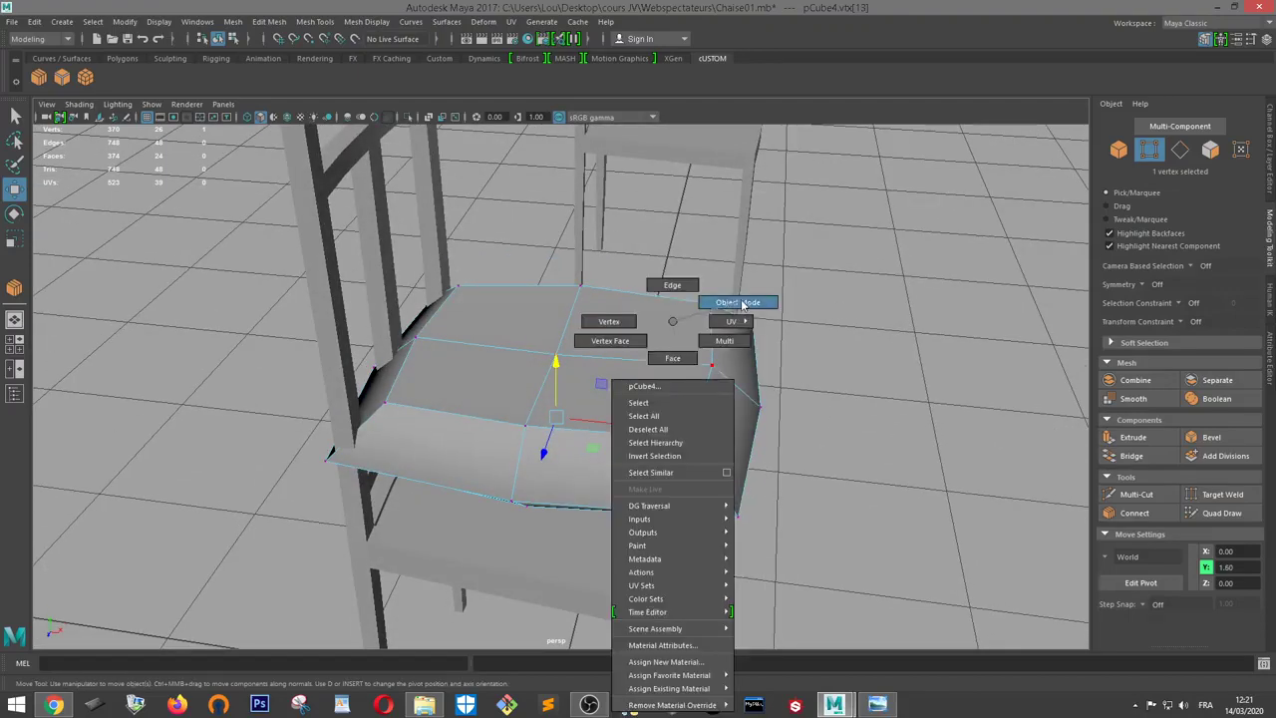
pyautogui.moveTo(741, 304)
pyautogui.keyDown('alt'); pyautogui.mouseDown()
pyautogui.moveTo(677, 402)
pyautogui.moveTo(618, 409)
pyautogui.moveTo(598, 389)
pyautogui.moveTo(575, 429)
pyautogui.moveTo(553, 340)
pyautogui.moveTo(555, 371)
pyautogui.moveTo(566, 387)
pyautogui.moveTo(574, 379)
pyautogui.moveTo(566, 404)
pyautogui.moveTo(546, 387)
pyautogui.moveTo(598, 385)
pyautogui.moveTo(669, 342)
pyautogui.moveTo(622, 386)
pyautogui.moveTo(708, 393)
pyautogui.moveTo(702, 380)
pyautogui.mouseUp(); pyautogui.keyUp('alt')
pyautogui.press('3')
pyautogui.scroll(2, 569, 387)
pyautogui.press('r')
pyautogui.press('1')
# Select six edge vertices of the cushion and scale them slightly inward, checking the smoothed shape
pyautogui.moveTo(650, 304); pyautogui.dragTo(598, 285, button='right')
pyautogui.moveTo(598, 285)
pyautogui.keyDown('alt'); pyautogui.mouseDown()
pyautogui.moveTo(578, 290)
pyautogui.moveTo(736, 199)
pyautogui.mouseUp(); pyautogui.keyUp('alt')
pyautogui.moveTo(634, 288); pyautogui.dragTo(634, 289)
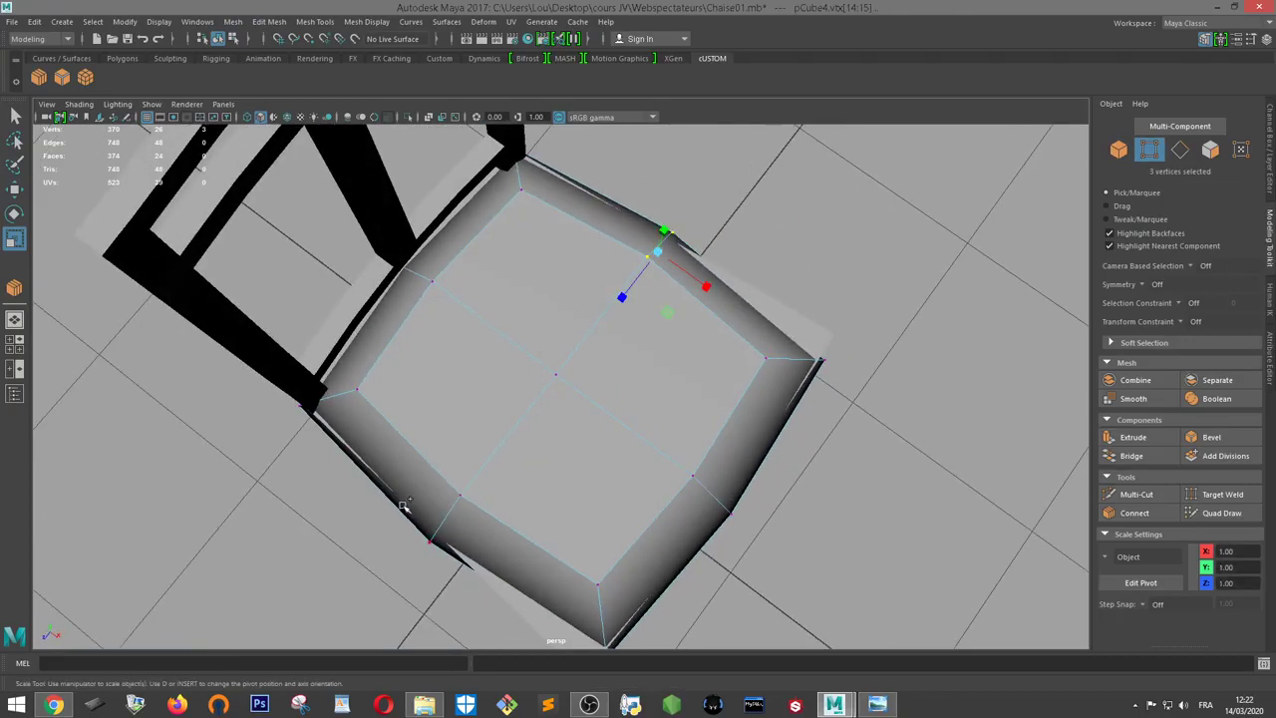
pyautogui.keyDown('shift'); pyautogui.moveTo(542, 578); pyautogui.dragTo(482, 549); pyautogui.keyUp('shift')
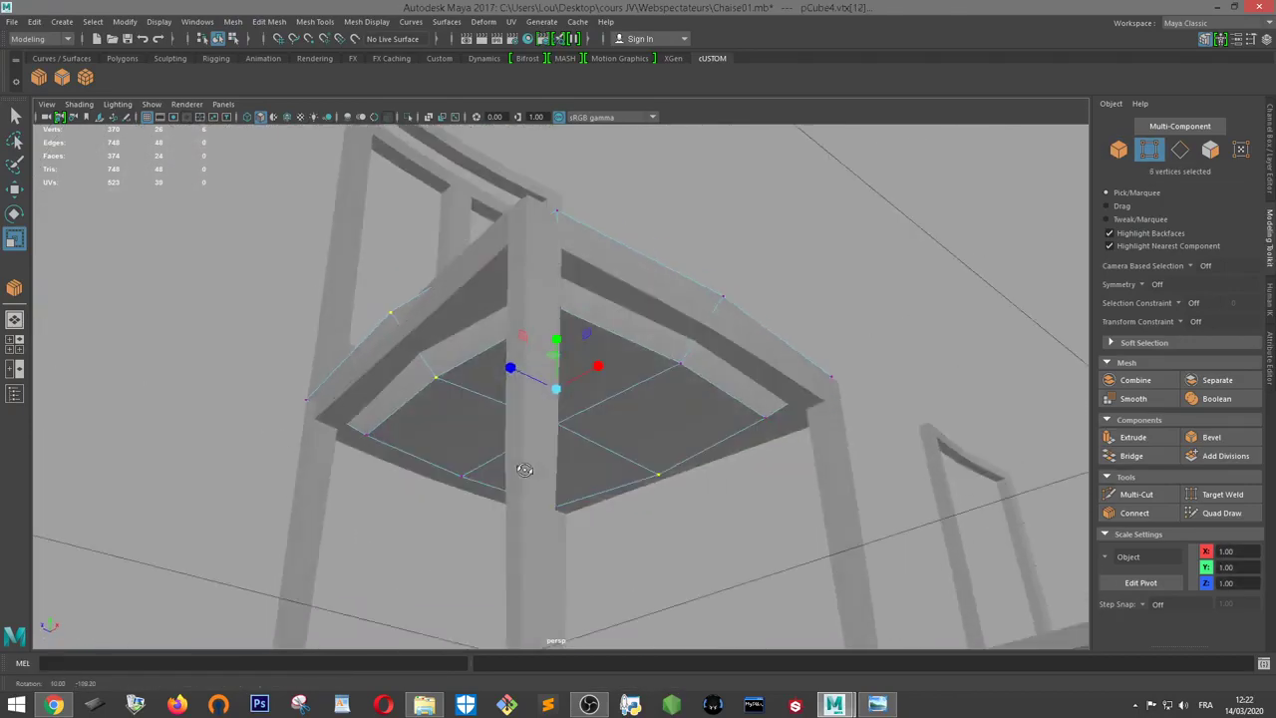
pyautogui.press('3')
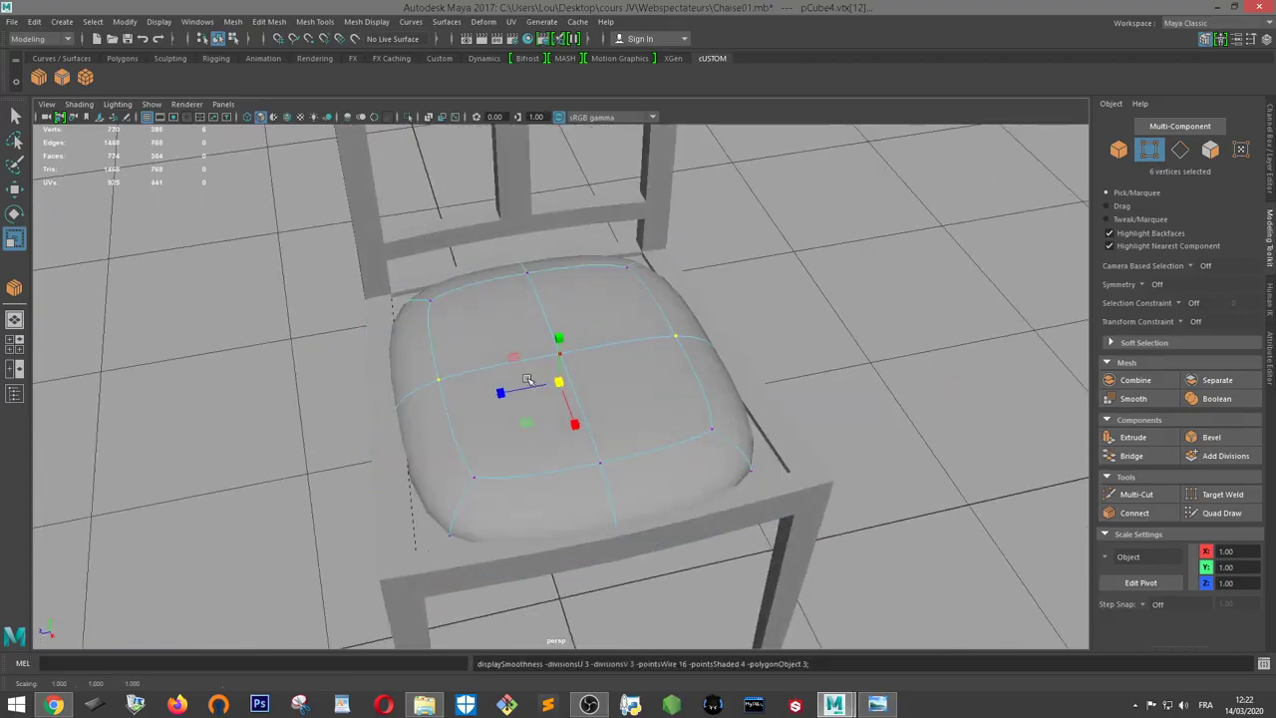
pyautogui.press('1')
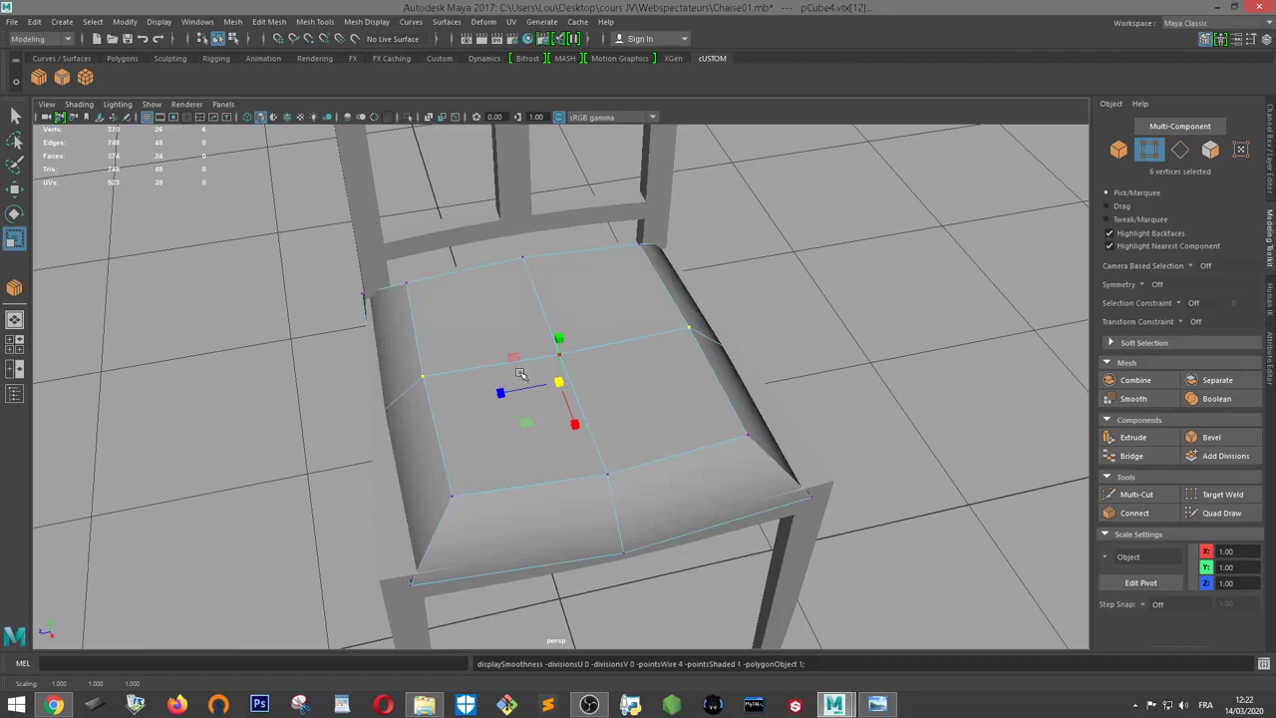
pyautogui.moveTo(558, 382)
pyautogui.mouseDown()
pyautogui.moveTo(528, 412)
pyautogui.moveTo(539, 373)
pyautogui.moveTo(598, 365)
pyautogui.moveTo(651, 421)
pyautogui.moveTo(651, 377)
pyautogui.moveTo(619, 379)
pyautogui.moveTo(652, 448)
pyautogui.moveTo(644, 466)
pyautogui.moveTo(834, 628)
pyautogui.mouseUp()
pyautogui.press('3')
pyautogui.press('1')
# Spread the cushion's front-edge vertices wider, then try raising them and undo that move
pyautogui.keyDown('shift'); pyautogui.moveTo(449, 620); pyautogui.dragTo(453, 620); pyautogui.keyUp('shift')
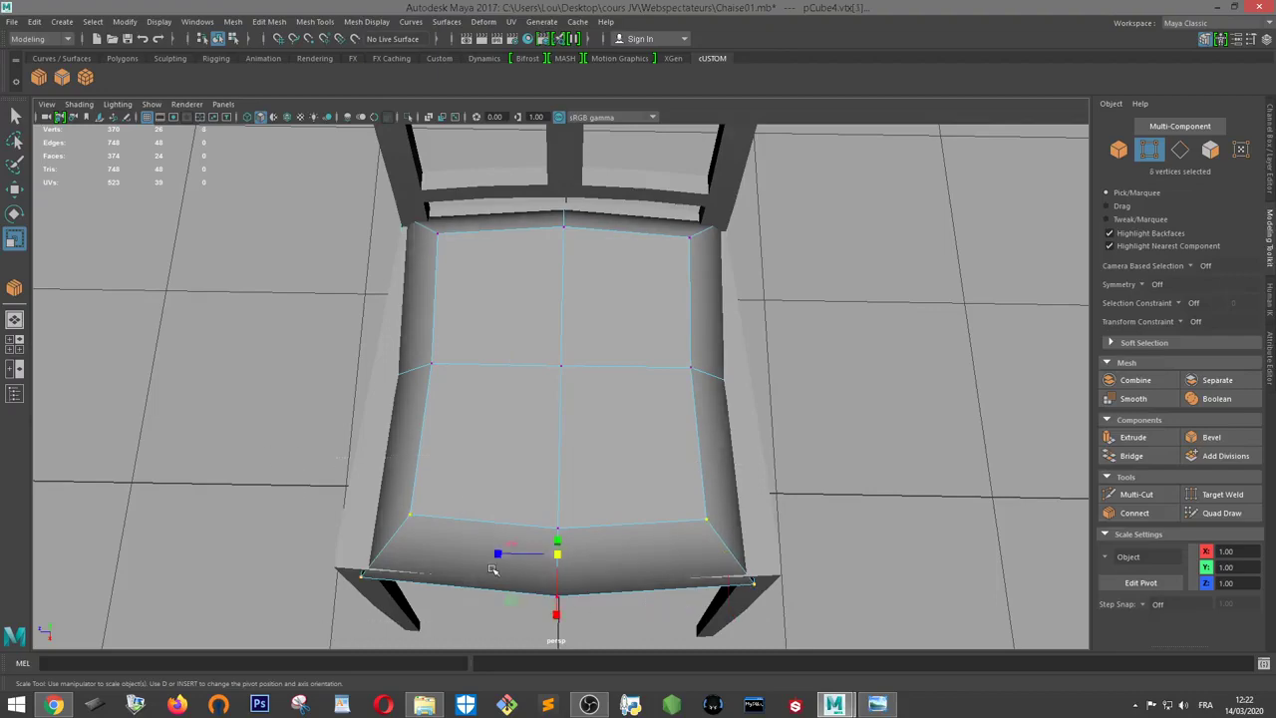
pyautogui.moveTo(498, 554)
pyautogui.mouseDown()
pyautogui.moveTo(483, 554)
pyautogui.moveTo(557, 498)
pyautogui.mouseUp()
pyautogui.press('3')
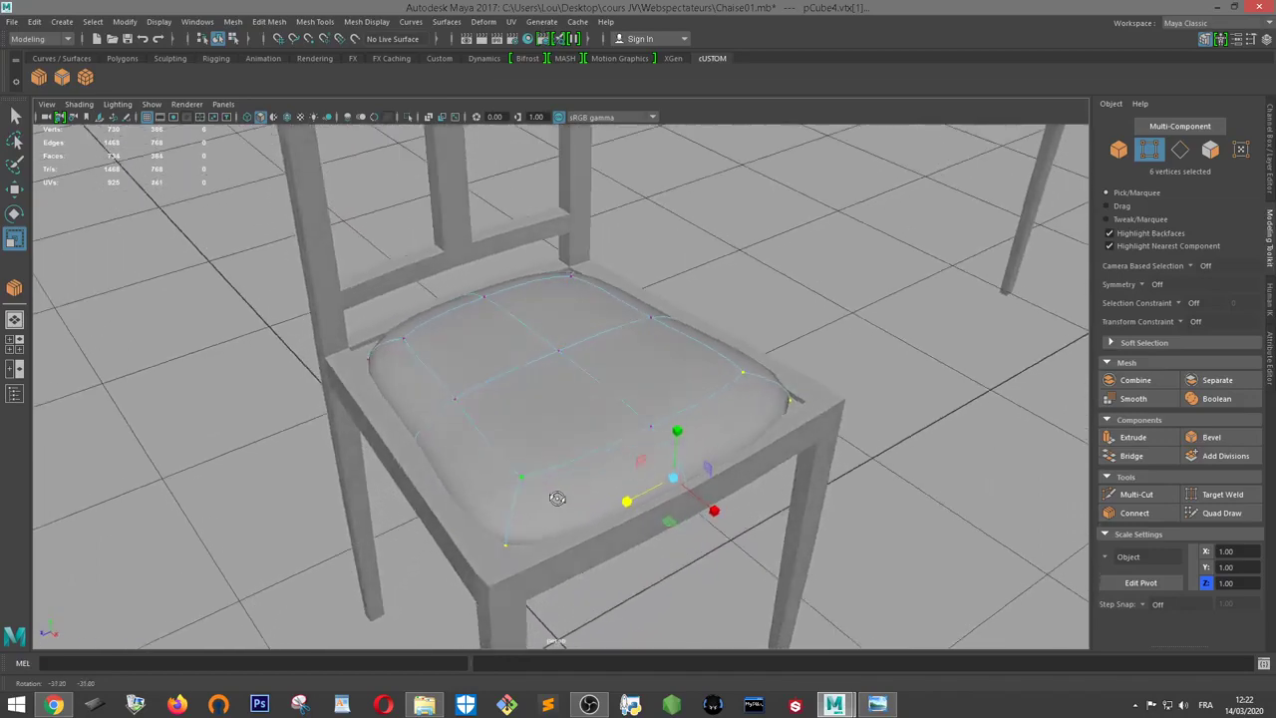
pyautogui.moveTo(502, 561)
pyautogui.keyDown('alt'); pyautogui.mouseDown()
pyautogui.moveTo(552, 562)
pyautogui.moveTo(598, 598)
pyautogui.moveTo(642, 585)
pyautogui.mouseUp(); pyautogui.keyUp('alt')
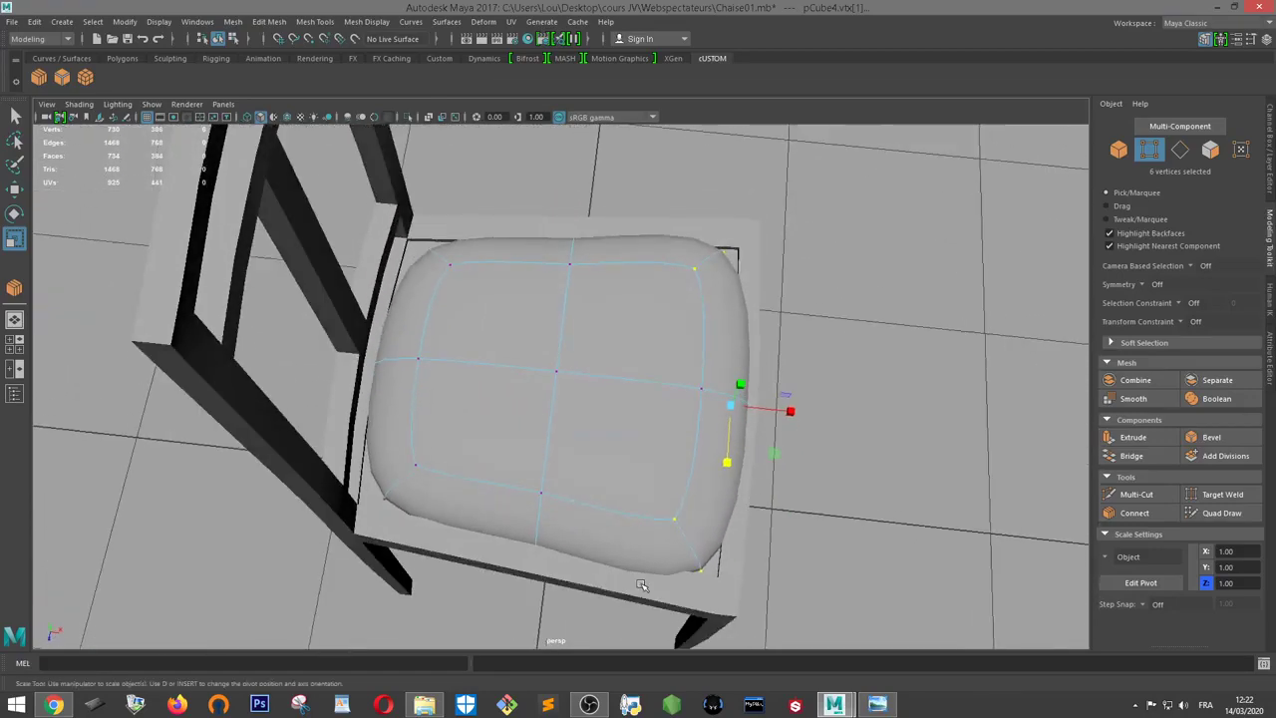
pyautogui.moveTo(752, 352)
pyautogui.keyDown('alt'); pyautogui.mouseDown()
pyautogui.moveTo(733, 271)
pyautogui.moveTo(735, 319)
pyautogui.moveTo(741, 262)
pyautogui.moveTo(738, 285)
pyautogui.moveTo(805, 240)
pyautogui.mouseUp(); pyautogui.keyUp('alt')
pyautogui.press('w')
pyautogui.moveTo(806, 240); pyautogui.dragTo(806, 258, button='middle')
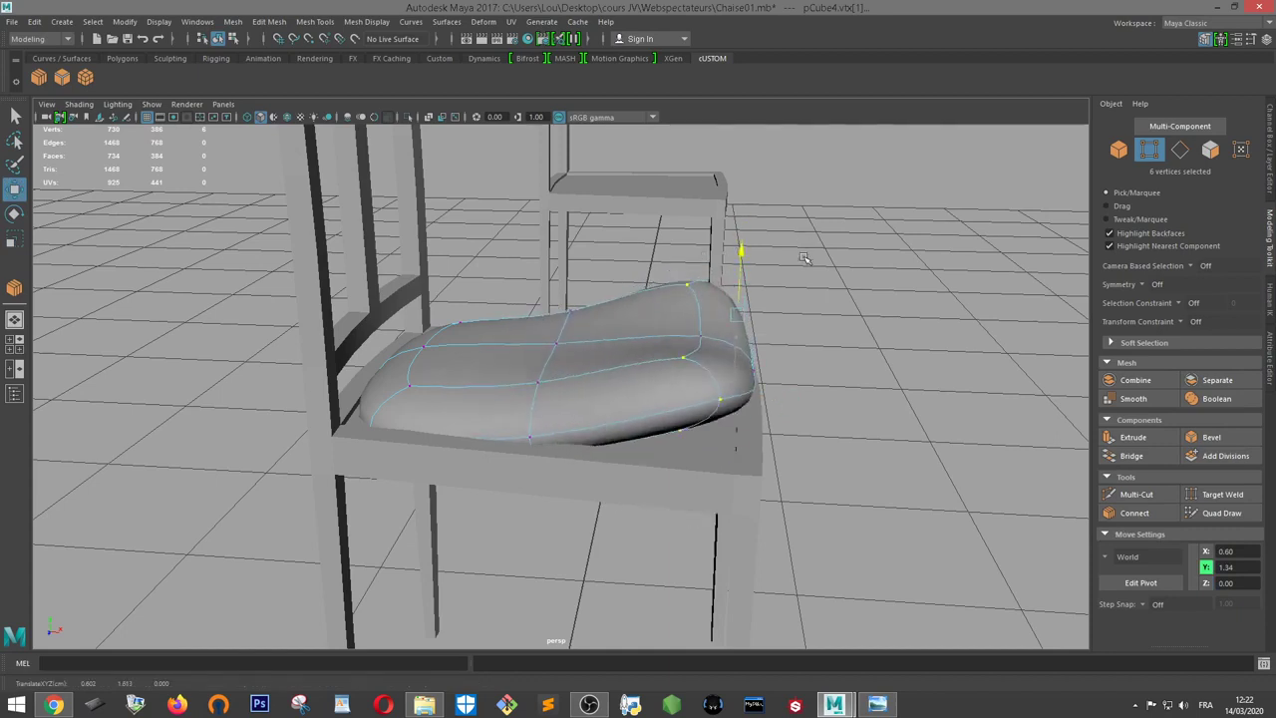
pyautogui.hotkey('ctrl', 'z')
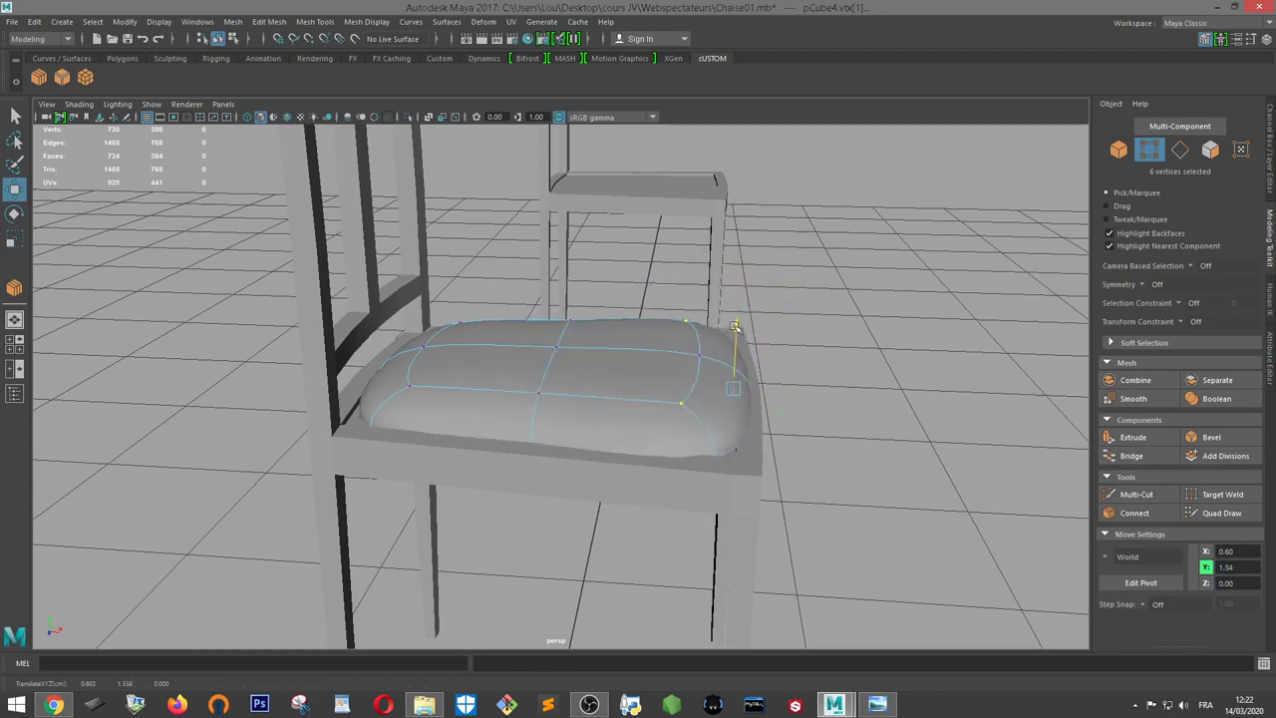
# Compare the blocky cage with the plump smoothed cushion from several angles, ending on the cage
pyautogui.press('1')
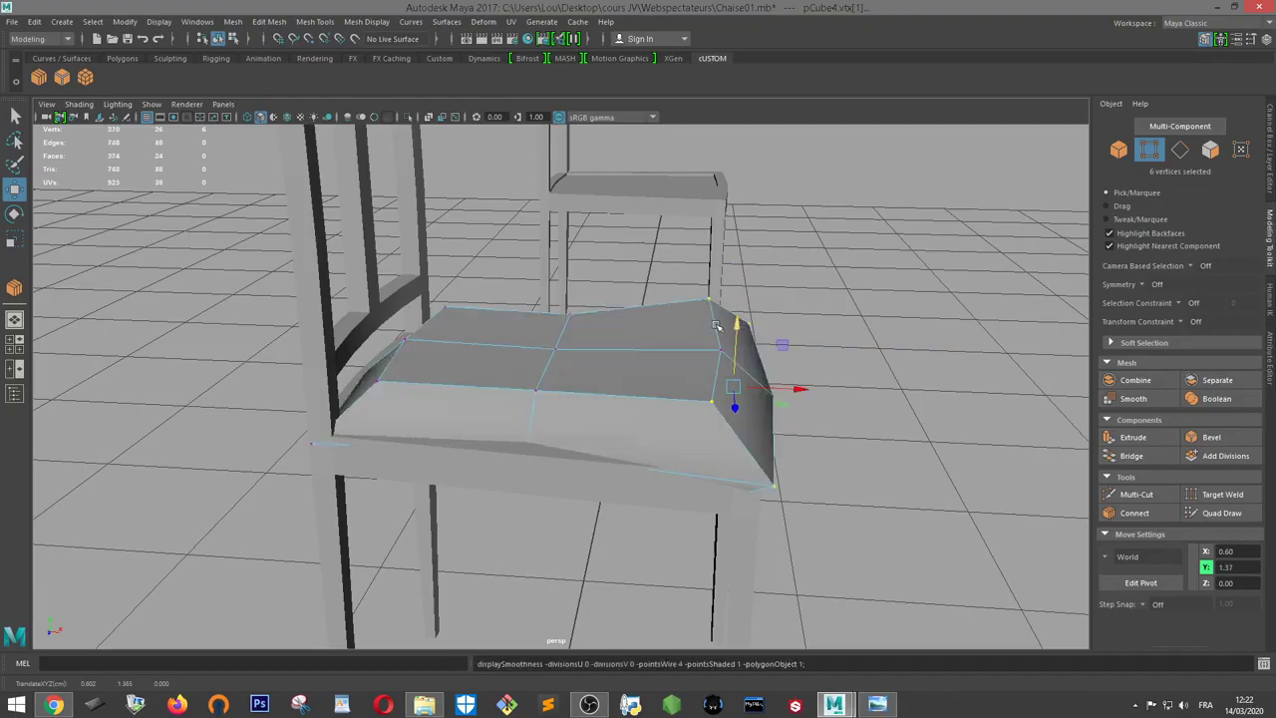
pyautogui.press('3')
pyautogui.moveTo(716, 326)
pyautogui.keyDown('alt'); pyautogui.mouseDown()
pyautogui.moveTo(678, 368)
pyautogui.moveTo(507, 365)
pyautogui.moveTo(682, 331)
pyautogui.moveTo(613, 324)
pyautogui.moveTo(693, 287)
pyautogui.mouseUp(); pyautogui.keyUp('alt')
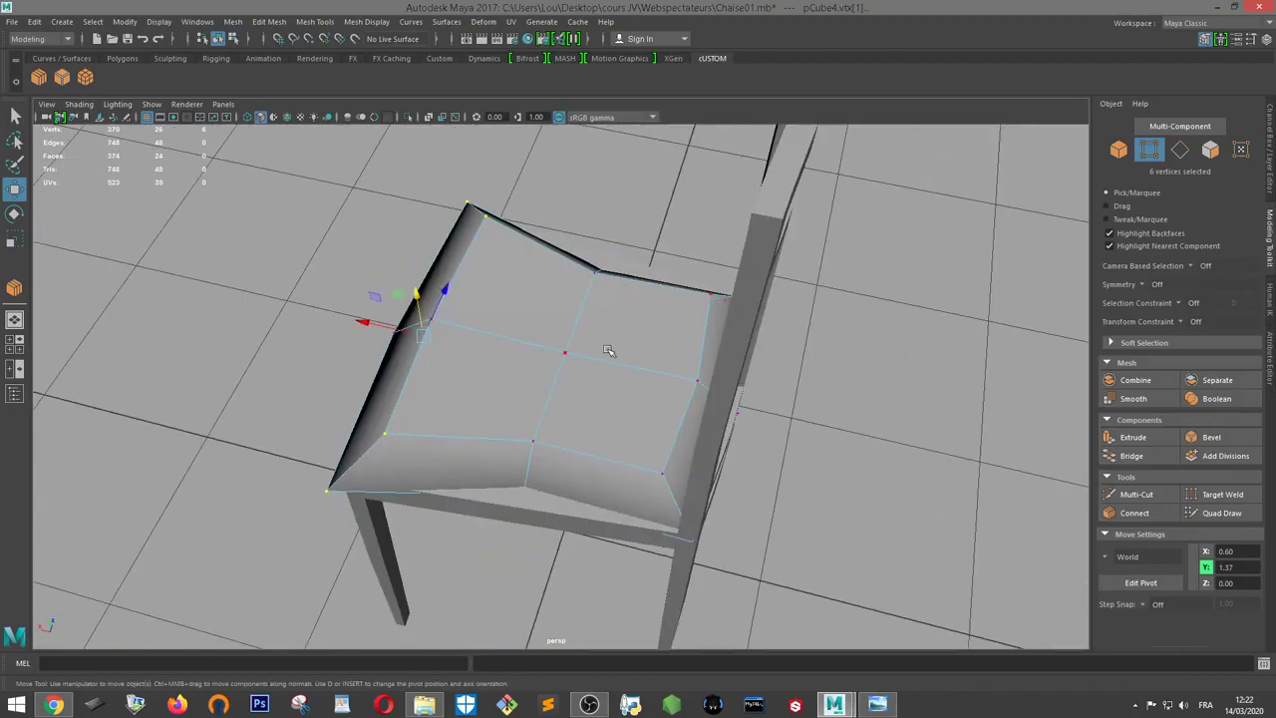
pyautogui.keyDown('alt'); pyautogui.moveTo(617, 400); pyautogui.dragTo(632, 408); pyautogui.keyUp('alt')
pyautogui.press('3')
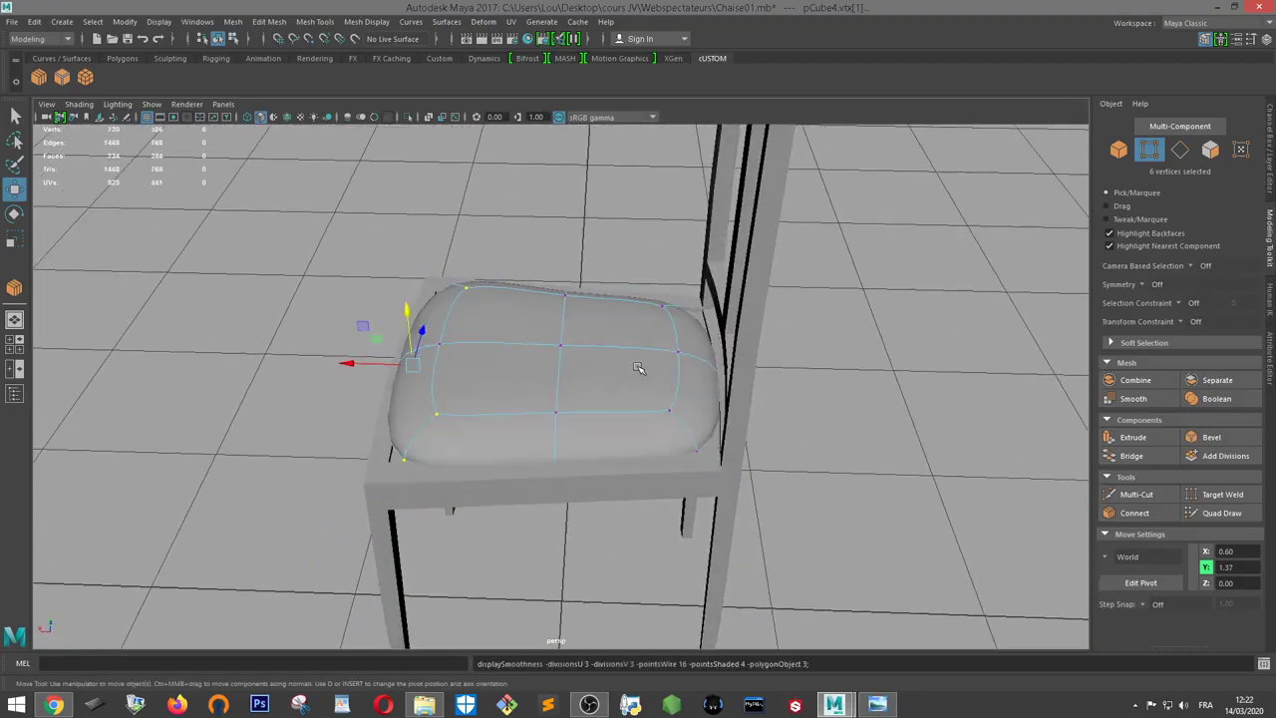
pyautogui.press('1')
pyautogui.press('3')
pyautogui.press('1')
pyautogui.press('3')
pyautogui.moveTo(631, 356)
pyautogui.keyDown('alt'); pyautogui.mouseDown()
pyautogui.moveTo(672, 432)
pyautogui.moveTo(679, 377)
pyautogui.moveTo(709, 349)
pyautogui.moveTo(675, 355)
pyautogui.moveTo(665, 137)
pyautogui.moveTo(835, 604)
pyautogui.mouseUp(); pyautogui.keyUp('alt')
pyautogui.press('1')
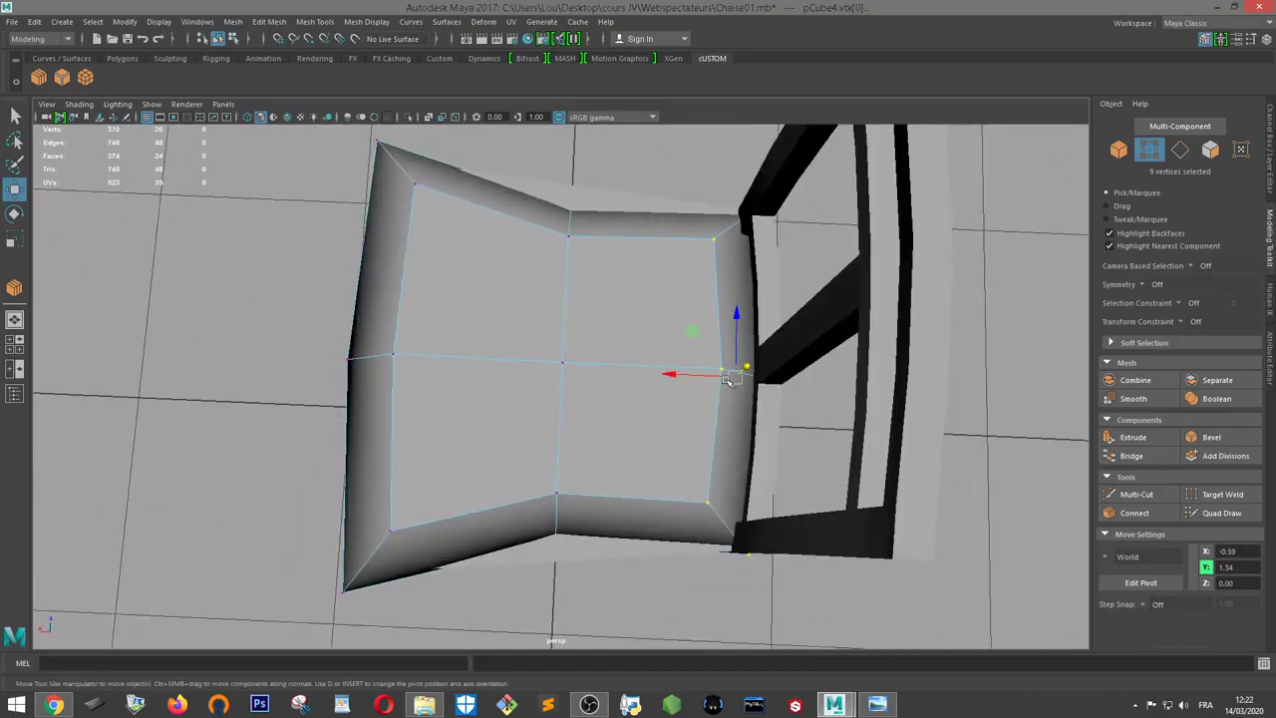
# Stretch the cushion's right vertex column, shift it upward, and preview the smoothed result
pyautogui.press('r')
pyautogui.moveTo(735, 376); pyautogui.dragTo(707, 361)
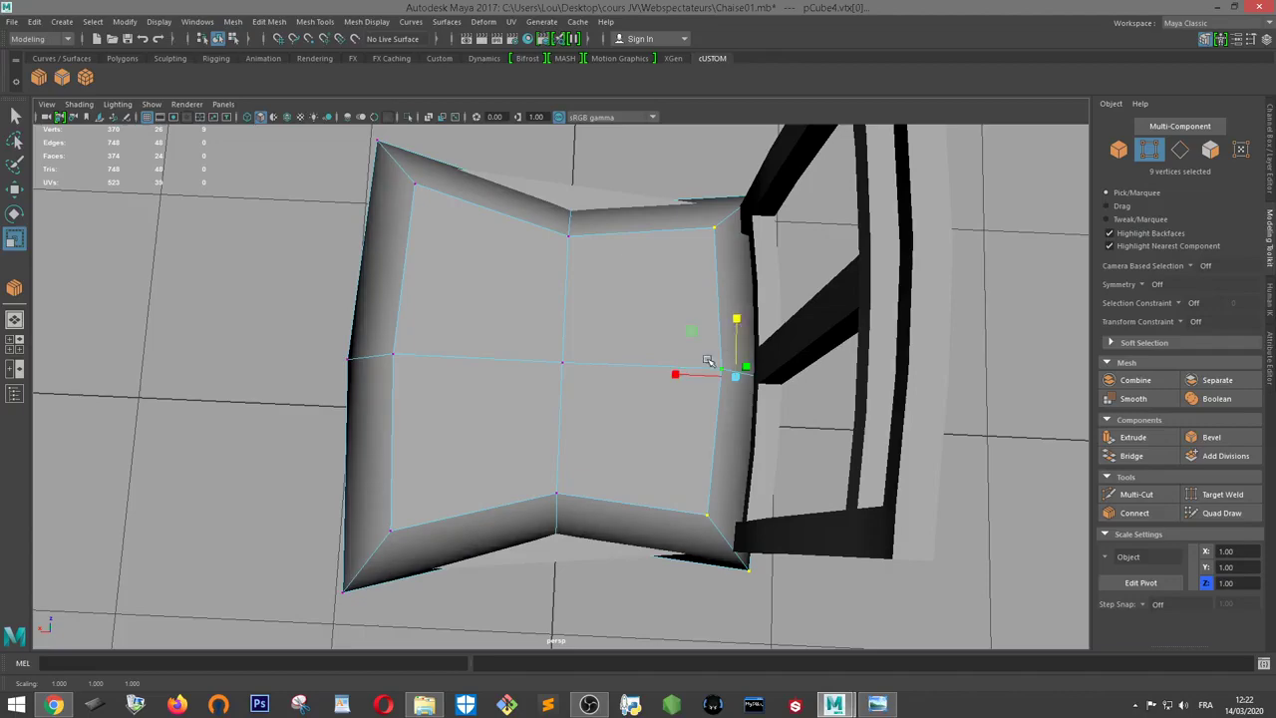
pyautogui.press('w')
pyautogui.moveTo(678, 369); pyautogui.dragTo(677, 344, button='middle')
pyautogui.moveTo(684, 370)
pyautogui.keyDown('alt'); pyautogui.mouseDown()
pyautogui.moveTo(763, 351)
pyautogui.moveTo(606, 331)
pyautogui.moveTo(709, 380)
pyautogui.moveTo(568, 389)
pyautogui.mouseUp(); pyautogui.keyUp('alt')
pyautogui.press('3')
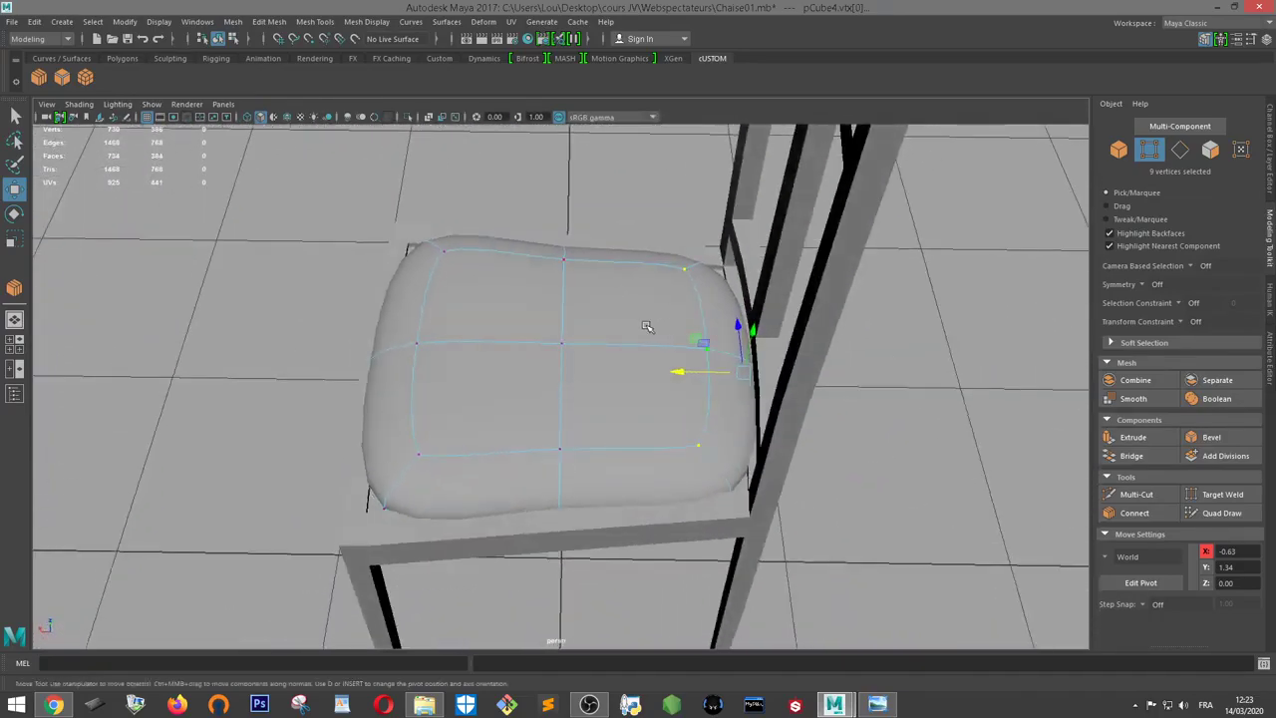
# Pull the right-edge vertices inward along X to 0.62, checking the smoothed cushion
pyautogui.moveTo(689, 371)
pyautogui.mouseDown()
pyautogui.moveTo(674, 374)
pyautogui.moveTo(750, 253)
pyautogui.moveTo(717, 308)
pyautogui.moveTo(806, 325)
pyautogui.mouseUp()
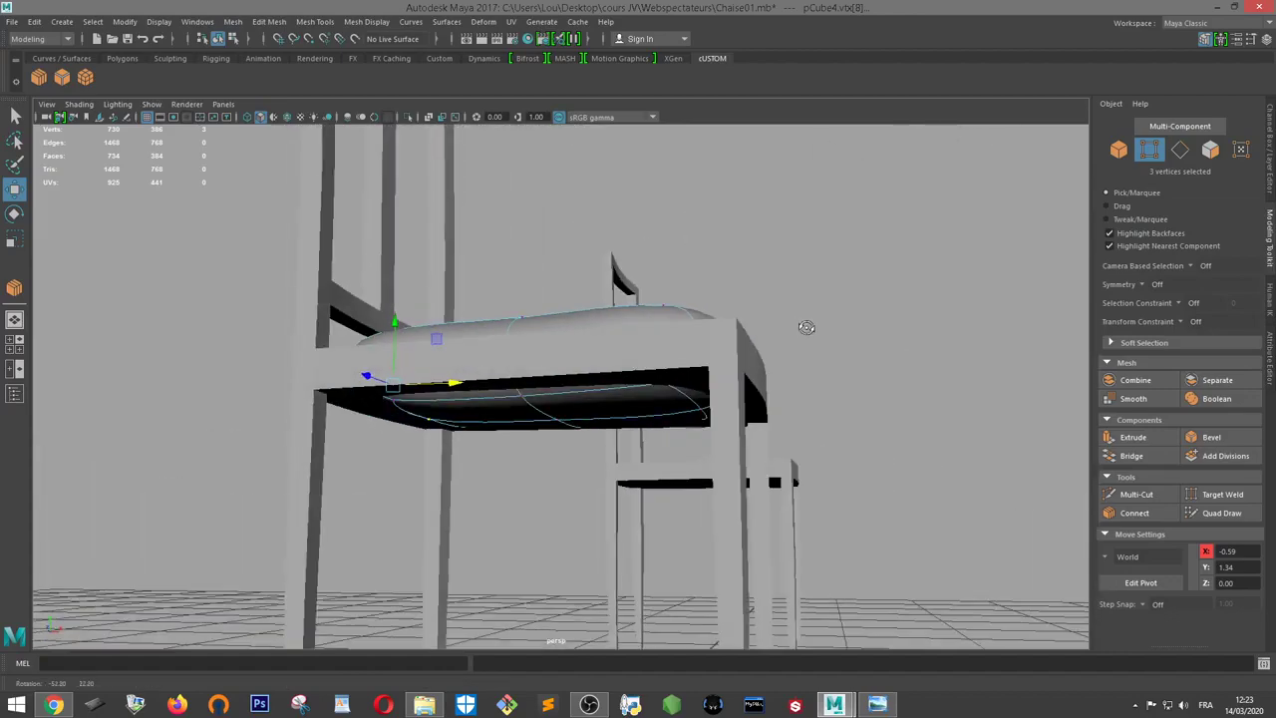
pyautogui.moveTo(621, 379)
pyautogui.keyDown('alt'); pyautogui.mouseDown()
pyautogui.moveTo(543, 396)
pyautogui.moveTo(584, 379)
pyautogui.moveTo(561, 413)
pyautogui.moveTo(513, 433)
pyautogui.moveTo(610, 436)
pyautogui.mouseUp(); pyautogui.keyUp('alt')
pyautogui.moveTo(693, 440)
pyautogui.keyDown('alt'); pyautogui.mouseDown()
pyautogui.moveTo(843, 504)
pyautogui.moveTo(806, 430)
pyautogui.mouseUp(); pyautogui.keyUp('alt')
pyautogui.moveTo(678, 381); pyautogui.dragTo(679, 383)
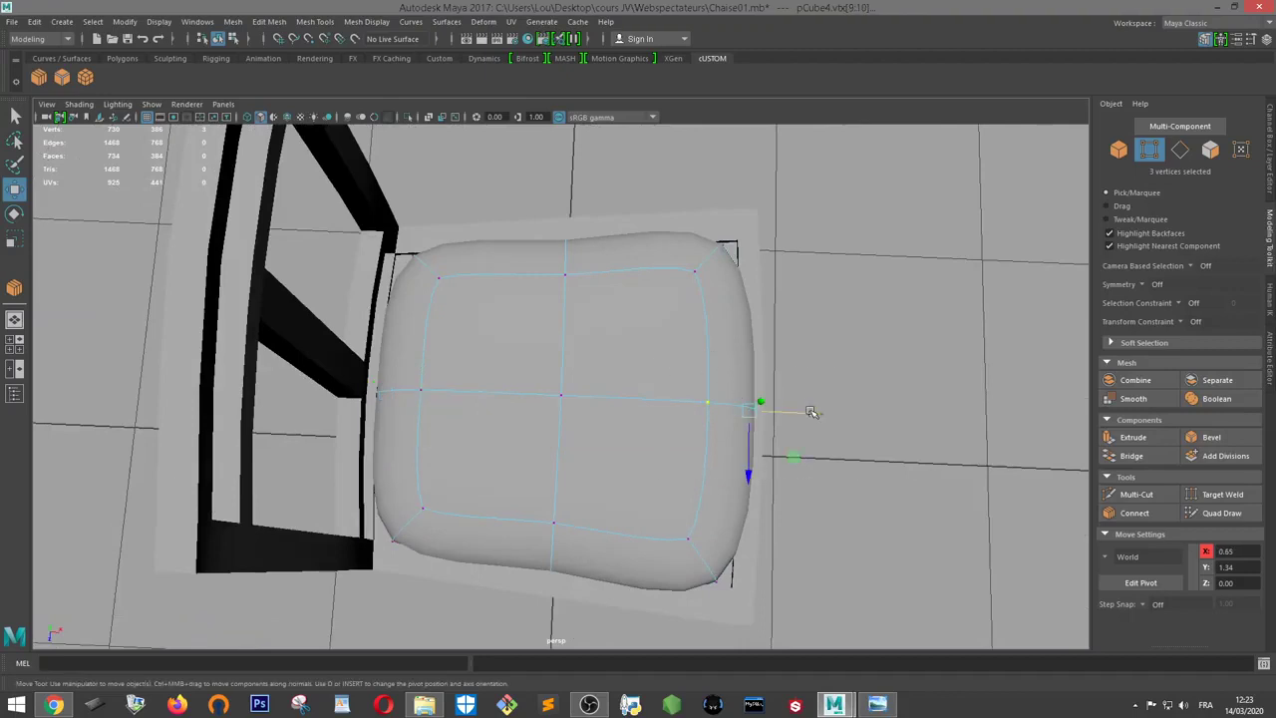
pyautogui.moveTo(812, 412); pyautogui.dragTo(703, 397)
pyautogui.press('1')
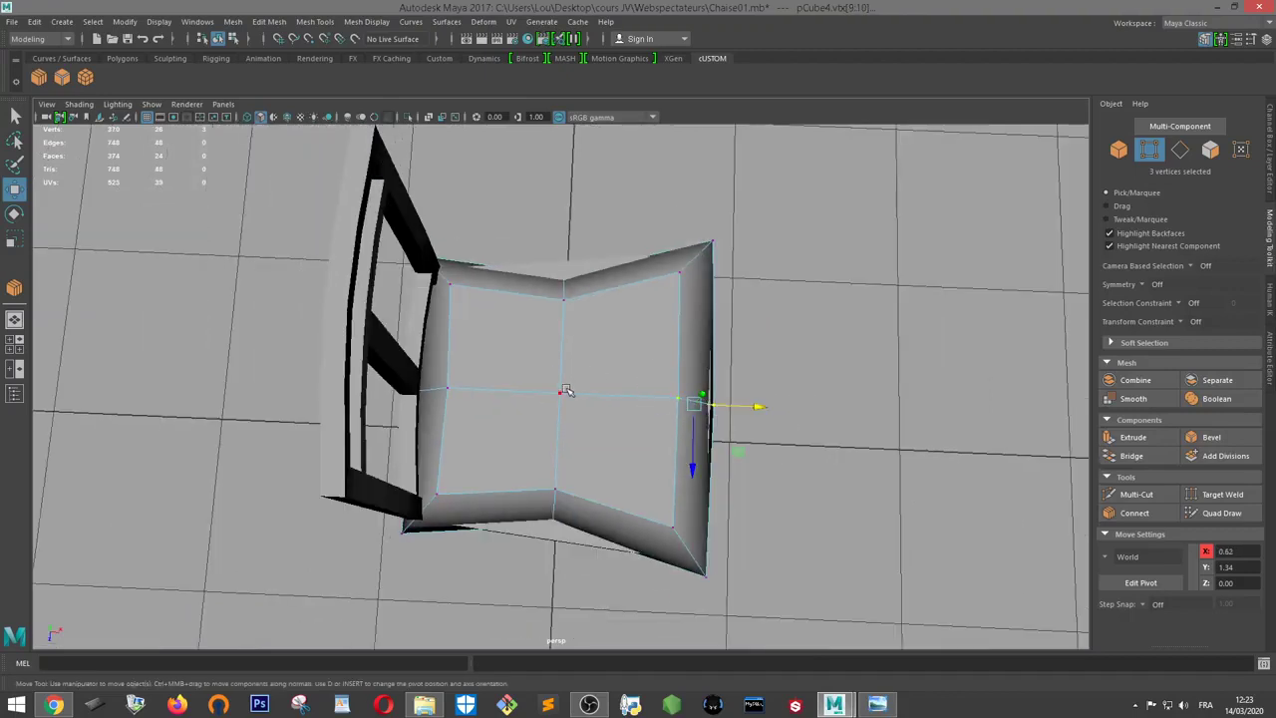
pyautogui.press('3')
pyautogui.moveTo(566, 384)
pyautogui.keyDown('alt'); pyautogui.mouseDown()
pyautogui.moveTo(653, 378)
pyautogui.moveTo(612, 336)
pyautogui.moveTo(602, 294)
pyautogui.mouseUp(); pyautogui.keyUp('alt')
pyautogui.press('1')
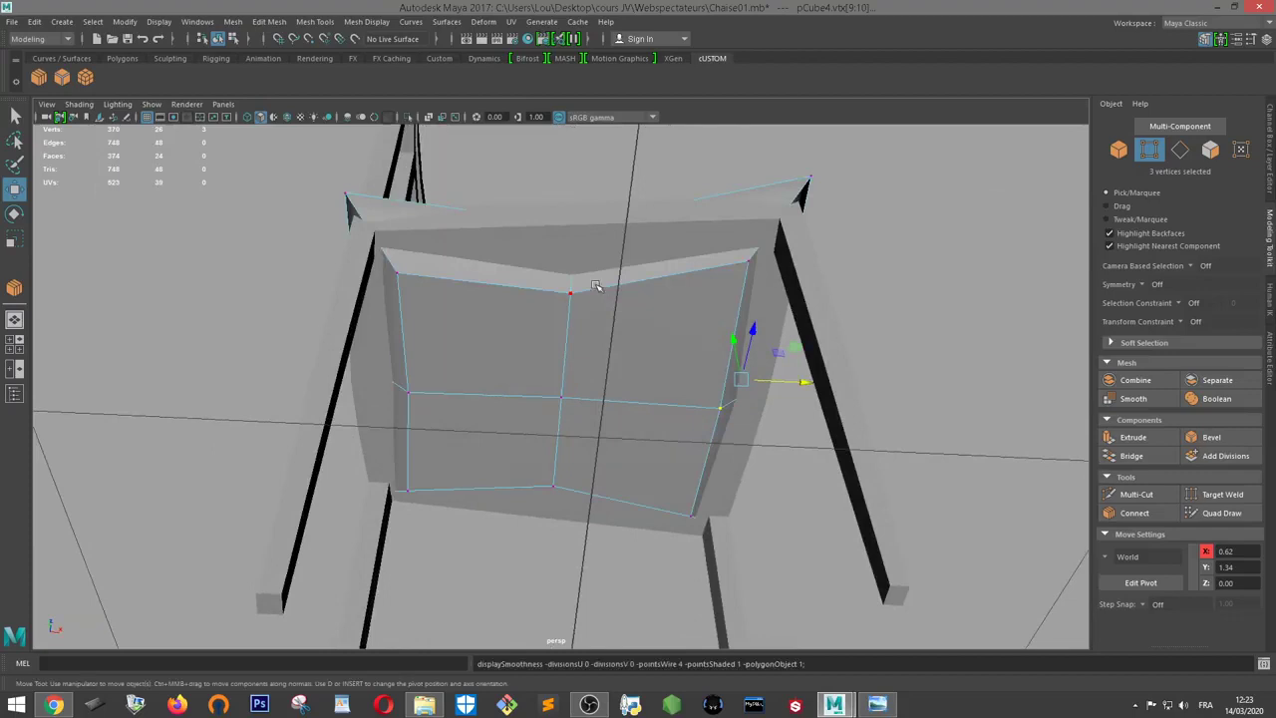
pyautogui.moveTo(620, 299); pyautogui.dragTo(629, 325, button='right')
pyautogui.moveTo(629, 325); pyautogui.dragTo(495, 330)
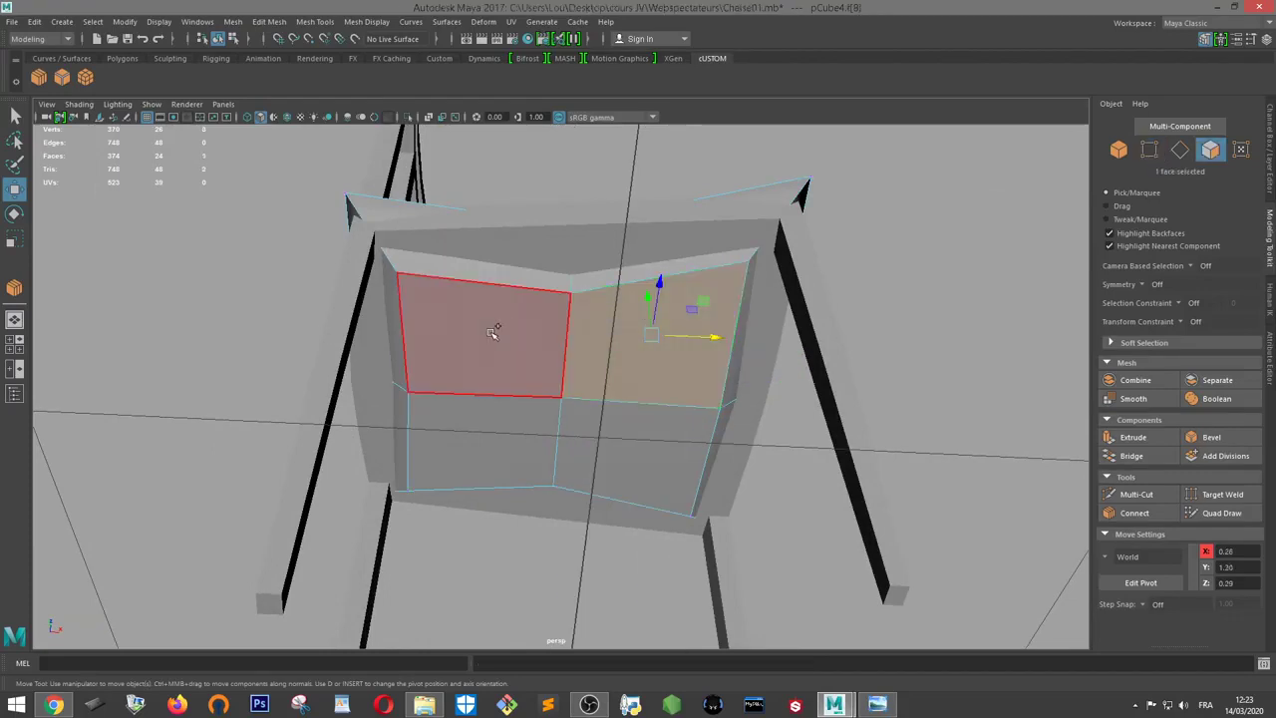
# Select the four central top faces and raise them to Y 1.34, previewing the domed top
pyautogui.keyDown('shift'); pyautogui.click(477, 415); pyautogui.keyUp('shift')
pyautogui.keyDown('shift'); pyautogui.click(601, 422); pyautogui.keyUp('shift')
pyautogui.keyDown('alt'); pyautogui.moveTo(601, 422); pyautogui.dragTo(681, 406); pyautogui.keyUp('alt')
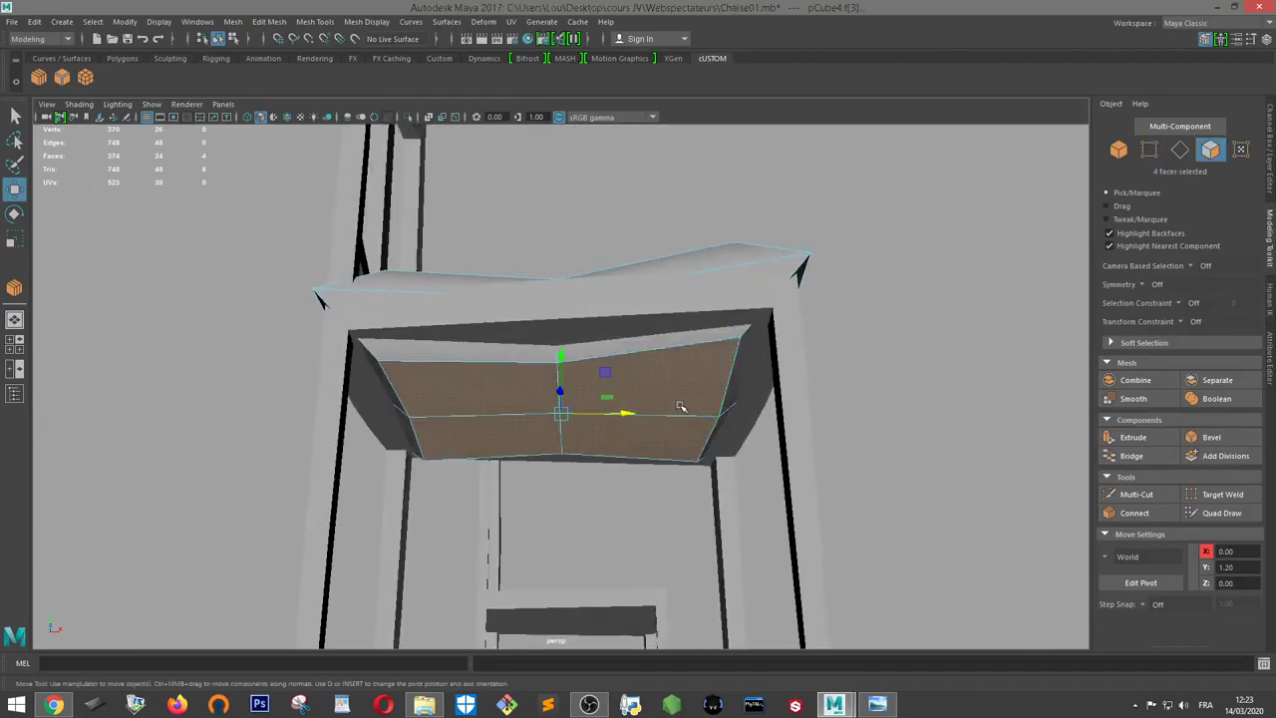
pyautogui.moveTo(556, 355)
pyautogui.mouseDown()
pyautogui.moveTo(557, 340)
pyautogui.moveTo(579, 377)
pyautogui.mouseUp()
pyautogui.press('3')
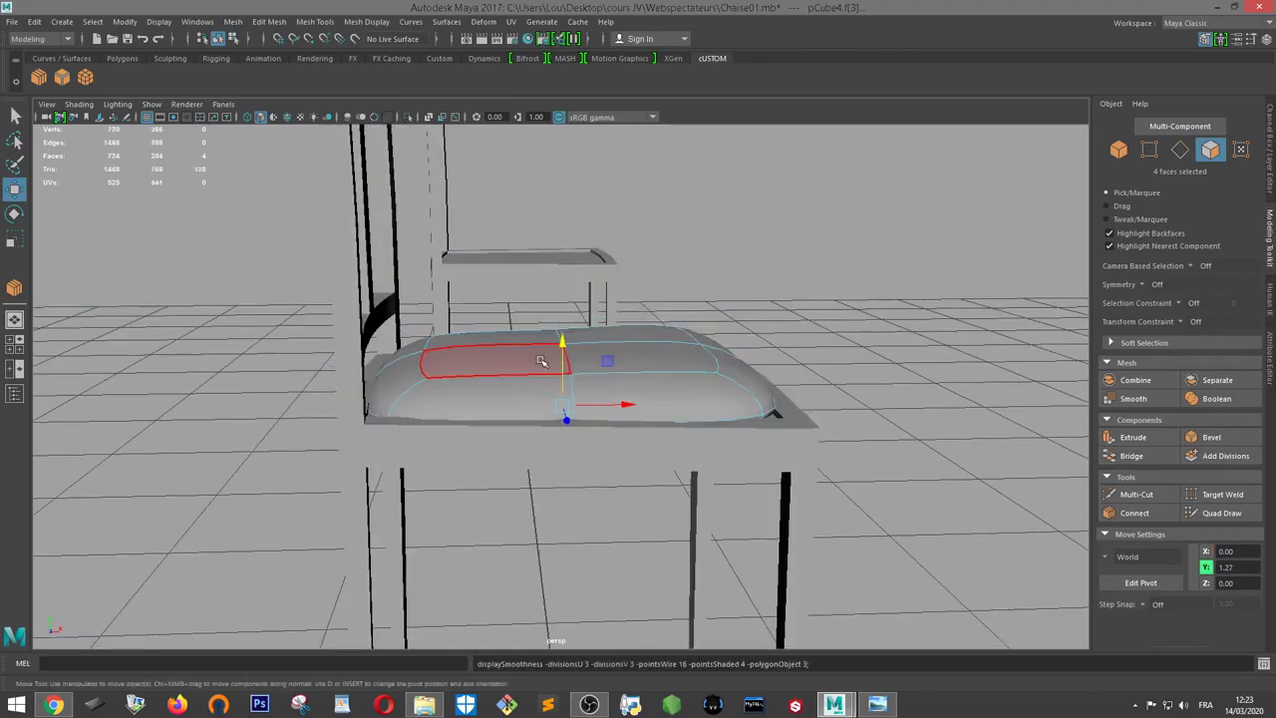
pyautogui.moveTo(543, 358)
pyautogui.keyDown('alt'); pyautogui.mouseDown()
pyautogui.moveTo(672, 302)
pyautogui.moveTo(681, 333)
pyautogui.moveTo(564, 341)
pyautogui.moveTo(684, 408)
pyautogui.moveTo(684, 382)
pyautogui.moveTo(678, 412)
pyautogui.moveTo(595, 472)
pyautogui.moveTo(549, 444)
pyautogui.moveTo(561, 405)
pyautogui.moveTo(601, 459)
pyautogui.moveTo(648, 483)
pyautogui.moveTo(599, 321)
pyautogui.mouseUp(); pyautogui.keyUp('alt')
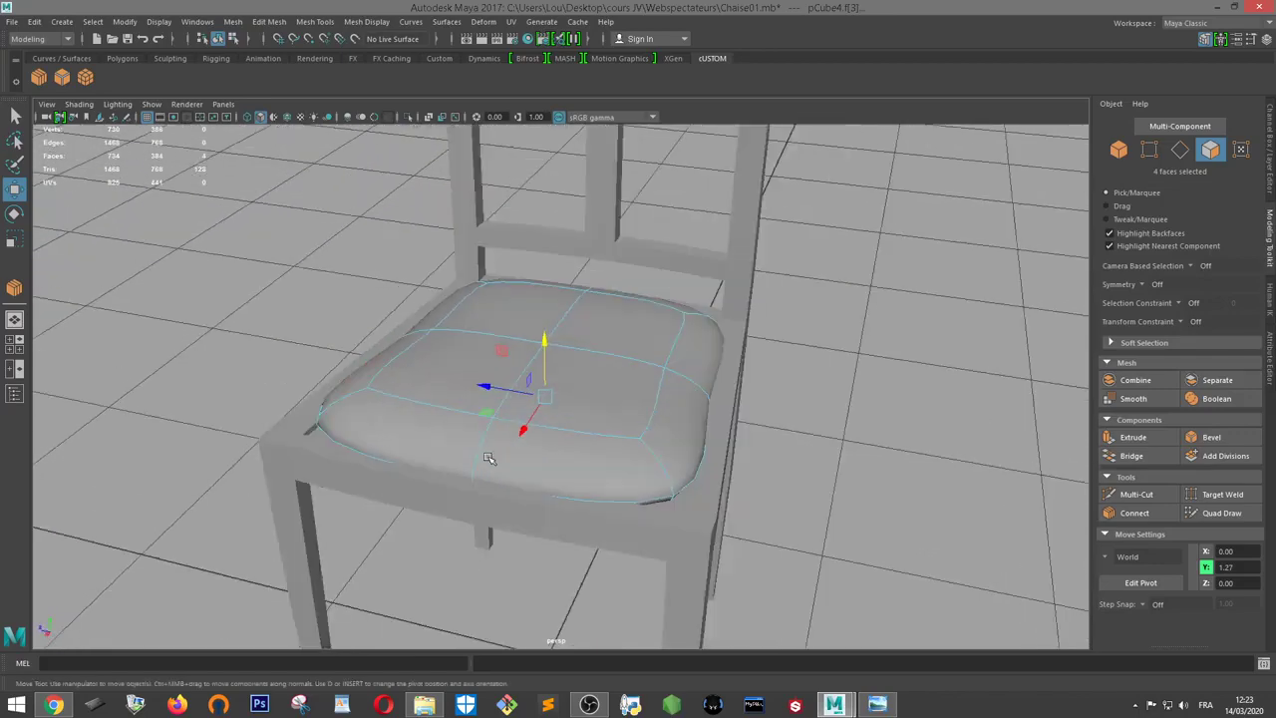
pyautogui.moveTo(599, 321); pyautogui.dragTo(688, 317, button='right')
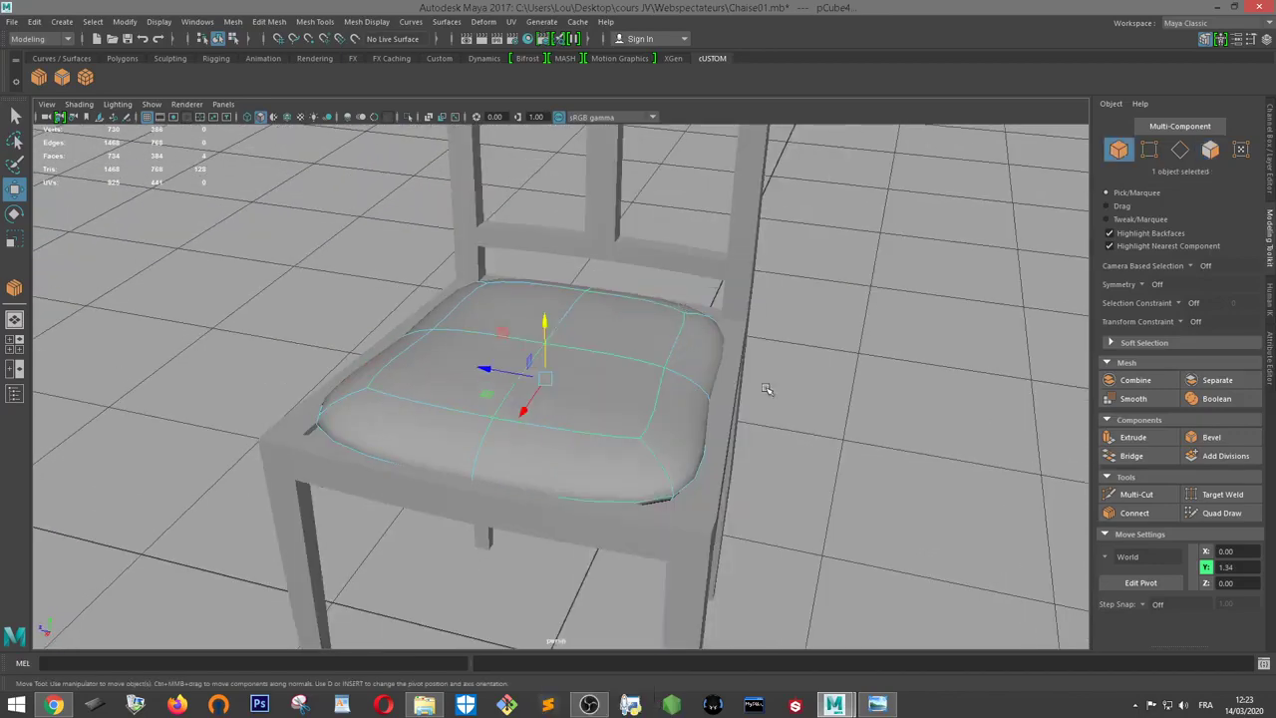
# Duplicate the cushion as pCube5 and move the smoothed copy to Z -2.85 toward the other chair
pyautogui.click(585, 404)
pyautogui.moveTo(585, 404)
pyautogui.keyDown('alt'); pyautogui.mouseDown()
pyautogui.moveTo(789, 456)
pyautogui.moveTo(794, 470)
pyautogui.moveTo(914, 416)
pyautogui.moveTo(840, 416)
pyautogui.moveTo(735, 341)
pyautogui.moveTo(756, 418)
pyautogui.moveTo(625, 375)
pyautogui.mouseUp(); pyautogui.keyUp('alt')
pyautogui.scroll(-2, 625, 374)
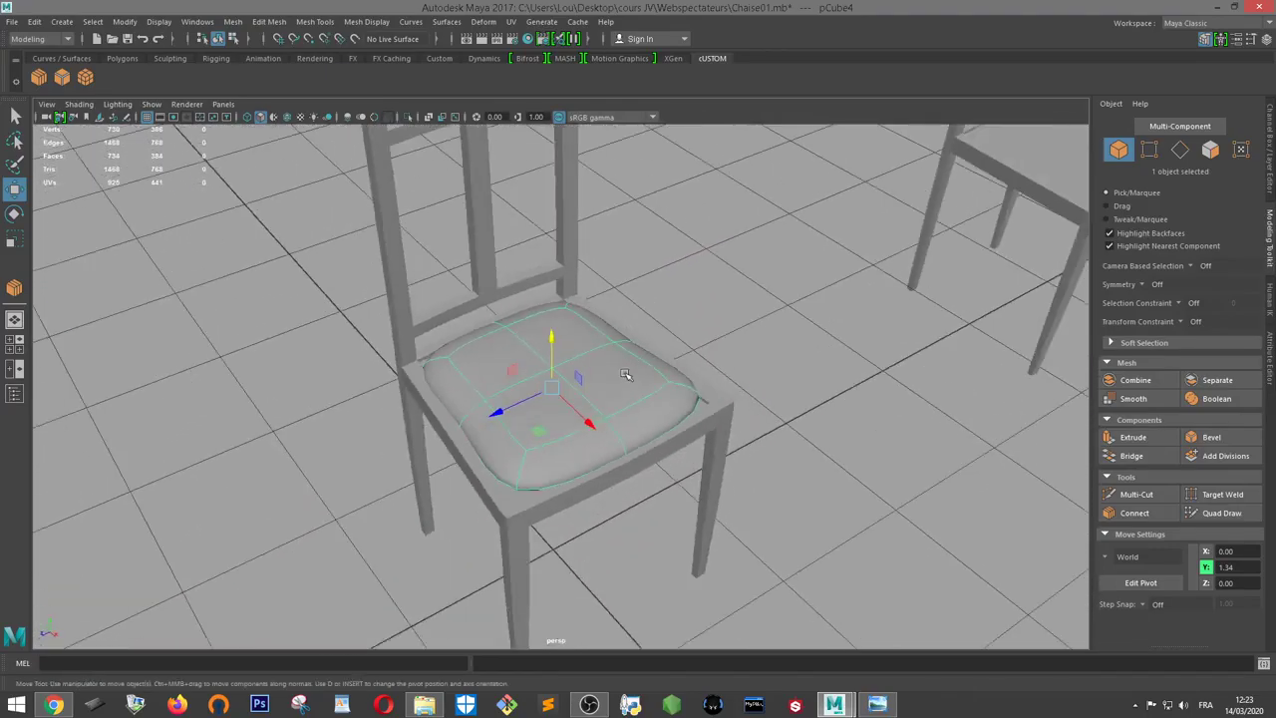
pyautogui.press('1')
pyautogui.hotkey('ctrl', 'd')
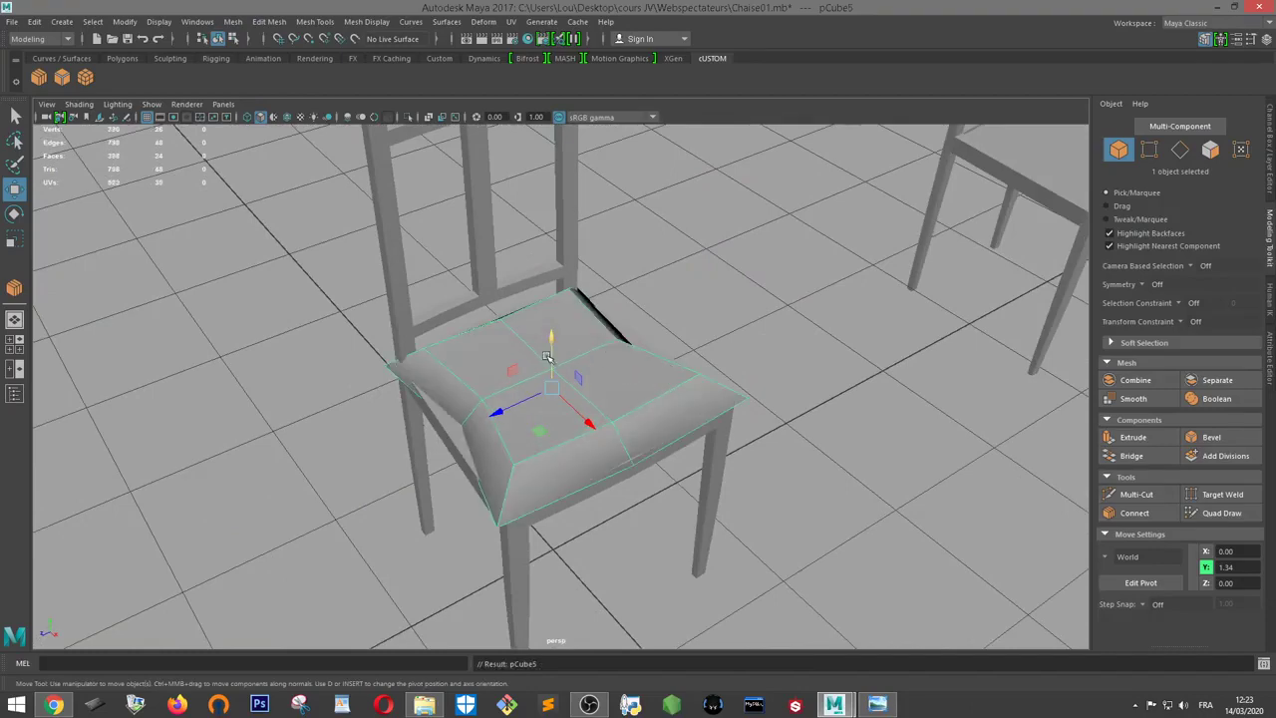
pyautogui.moveTo(496, 412)
pyautogui.mouseDown()
pyautogui.moveTo(865, 371)
pyautogui.moveTo(883, 299)
pyautogui.mouseUp()
pyautogui.press('3')
pyautogui.press('3')
# Reselect the cushion copy and orbit around it to view both chairs
pyautogui.click(883, 307)
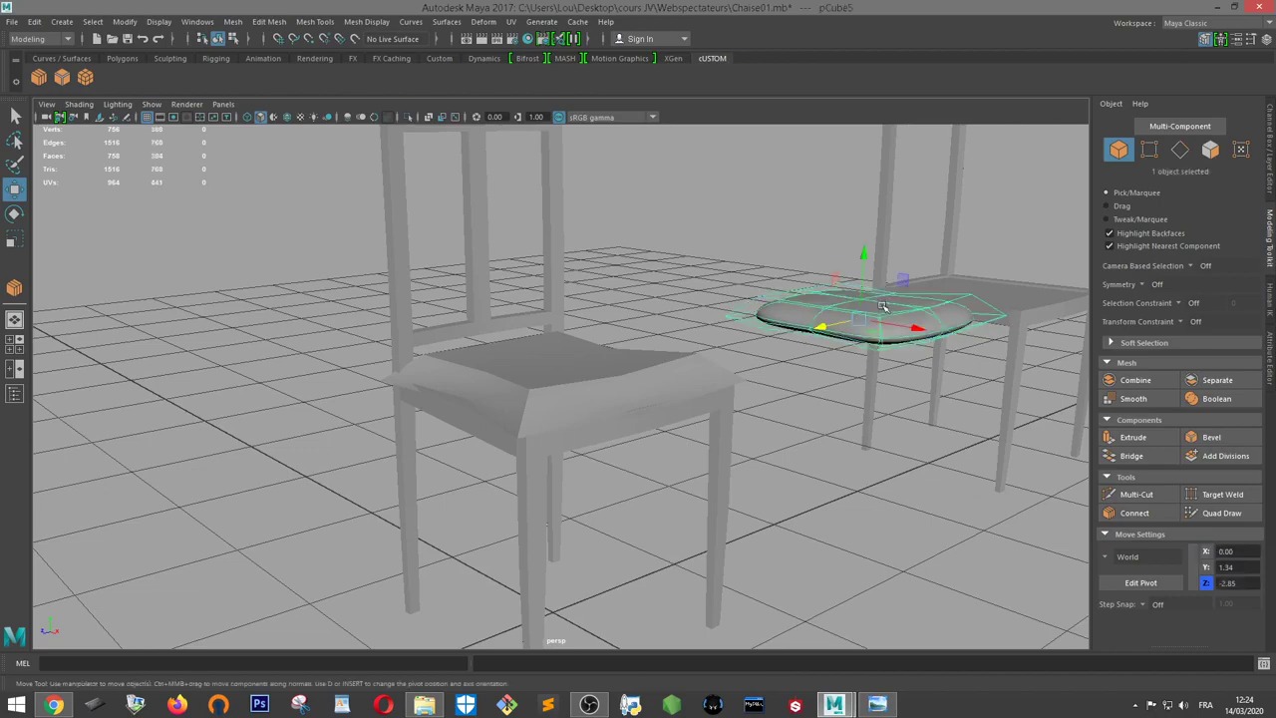
pyautogui.click(852, 398)
pyautogui.scroll(-5, 853, 397)
pyautogui.keyDown('alt'); pyautogui.moveTo(852, 398); pyautogui.dragTo(724, 352); pyautogui.keyUp('alt')
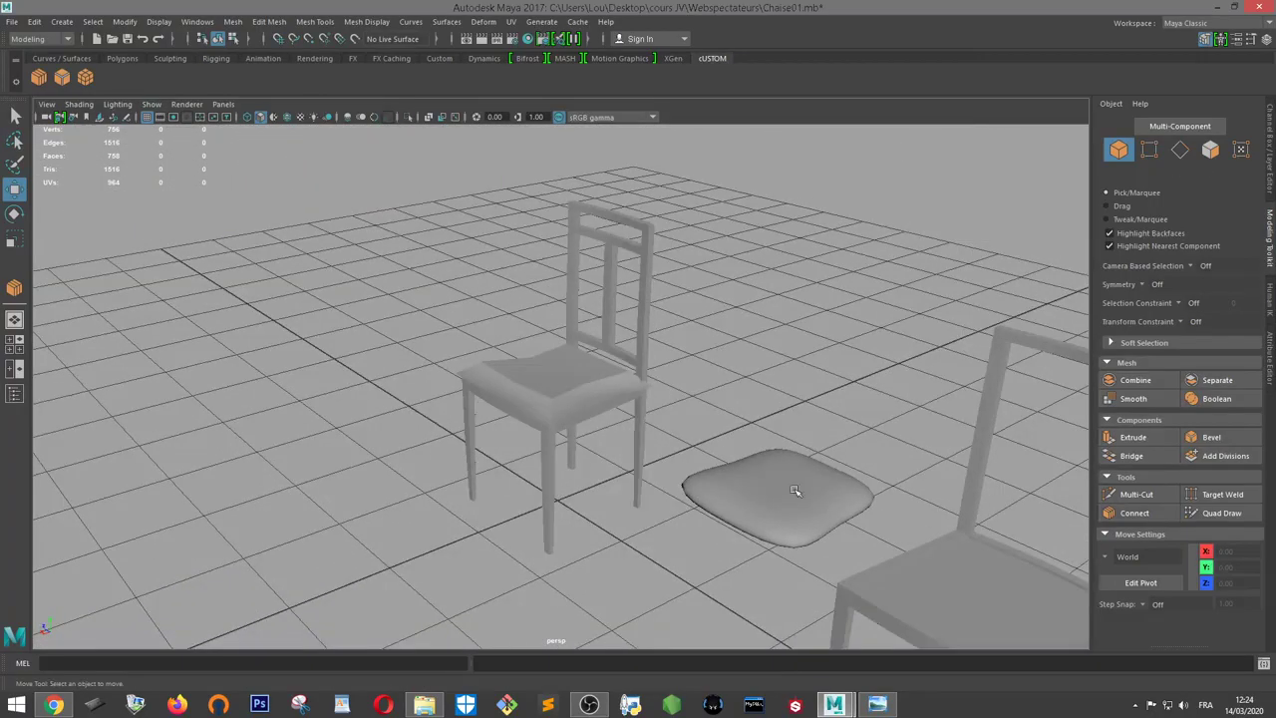
pyautogui.click(794, 490)
pyautogui.scroll(5, 845, 336)
pyautogui.moveTo(846, 336)
pyautogui.keyDown('alt'); pyautogui.mouseDown()
pyautogui.moveTo(887, 340)
pyautogui.moveTo(868, 448)
pyautogui.moveTo(763, 416)
pyautogui.mouseUp(); pyautogui.keyUp('alt')
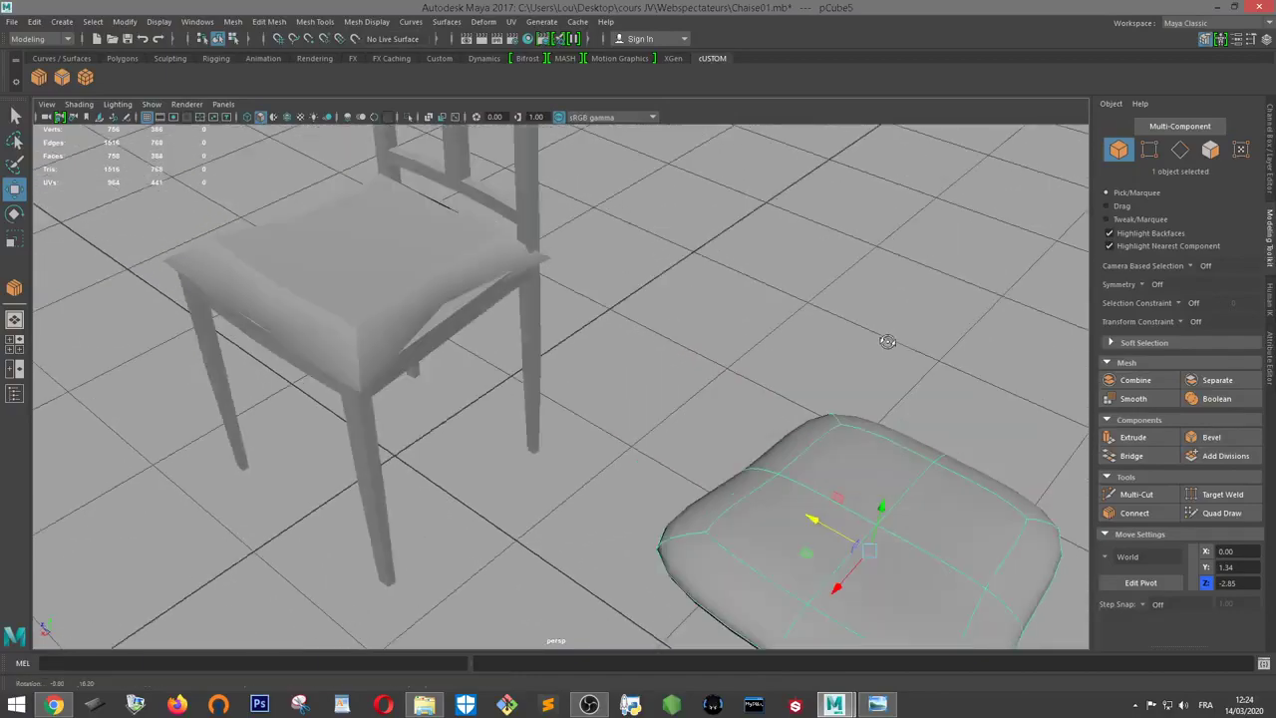
pyautogui.moveTo(846, 347)
pyautogui.keyDown('alt'); pyautogui.mouseDown()
pyautogui.moveTo(763, 378)
pyautogui.moveTo(668, 273)
pyautogui.moveTo(722, 349)
pyautogui.mouseUp(); pyautogui.keyUp('alt')
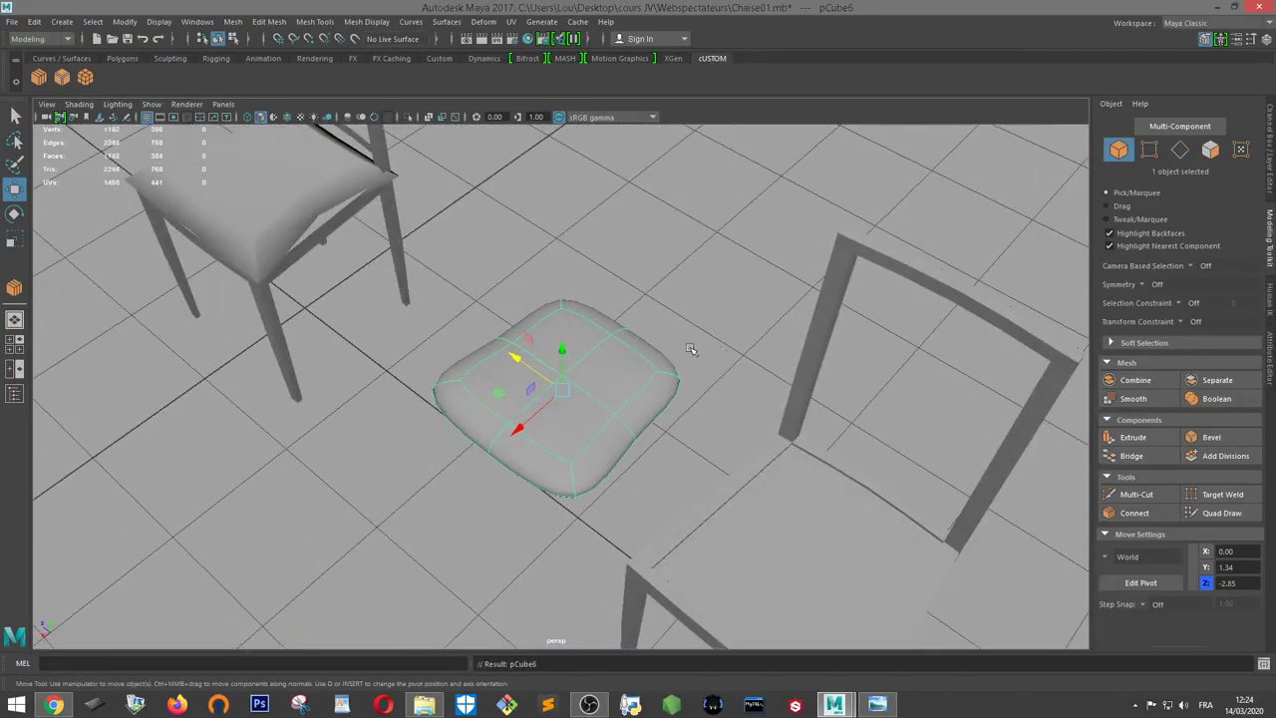
# Duplicate the cushion as pCube6 and rotate, stretch and raise it into an upright backrest at Y 2.28
pyautogui.hotkey('ctrl', 'd')
pyautogui.press('e')
pyautogui.moveTo(561, 361)
pyautogui.mouseDown()
pyautogui.moveTo(608, 317)
pyautogui.moveTo(761, 285)
pyautogui.mouseUp()
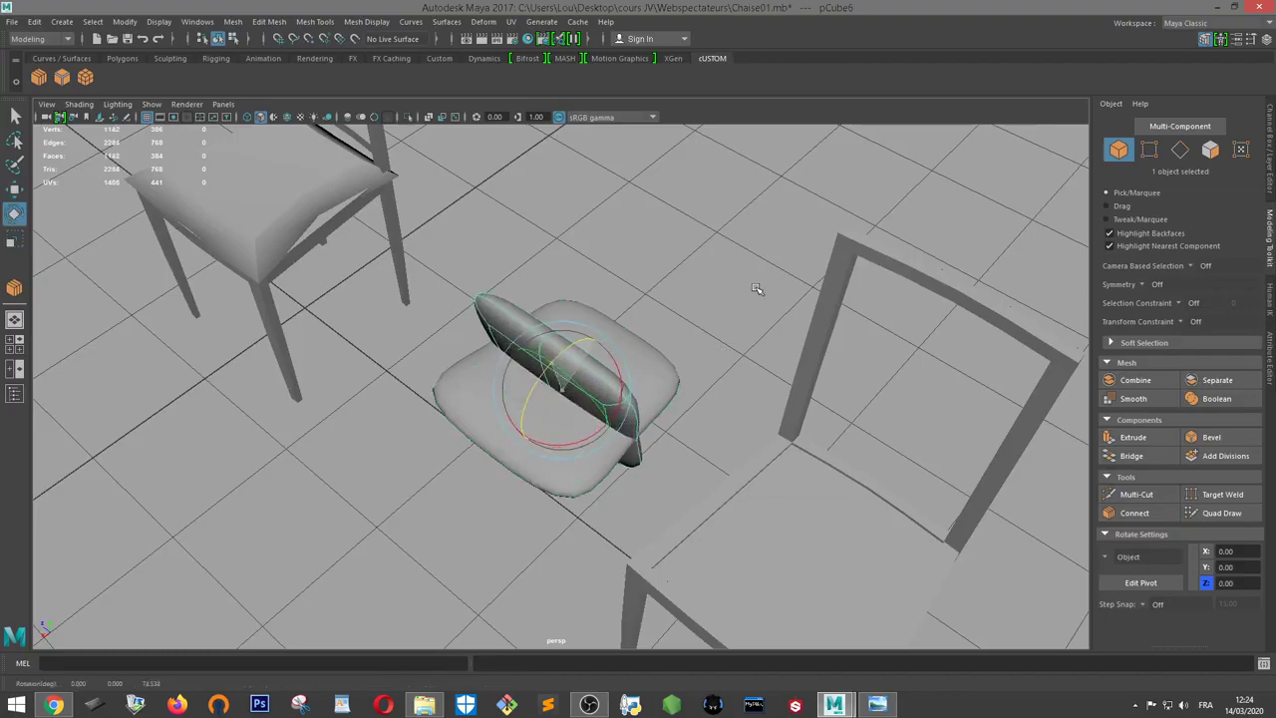
pyautogui.press('w')
pyautogui.press('r')
pyautogui.moveTo(565, 393)
pyautogui.mouseDown()
pyautogui.moveTo(608, 379)
pyautogui.moveTo(590, 367)
pyautogui.moveTo(585, 296)
pyautogui.mouseUp()
pyautogui.press('w')
pyautogui.moveTo(593, 368)
pyautogui.mouseDown()
pyautogui.moveTo(555, 199)
pyautogui.moveTo(512, 170)
pyautogui.moveTo(569, 250)
pyautogui.moveTo(581, 299)
pyautogui.moveTo(555, 293)
pyautogui.mouseUp()
pyautogui.press('e')
pyautogui.press('w')
# Select only the backrest piece and delete it
pyautogui.click(598, 449)
pyautogui.moveTo(598, 448)
pyautogui.keyDown('alt'); pyautogui.mouseDown()
pyautogui.moveTo(651, 493)
pyautogui.moveTo(519, 230)
pyautogui.mouseUp(); pyautogui.keyUp('alt')
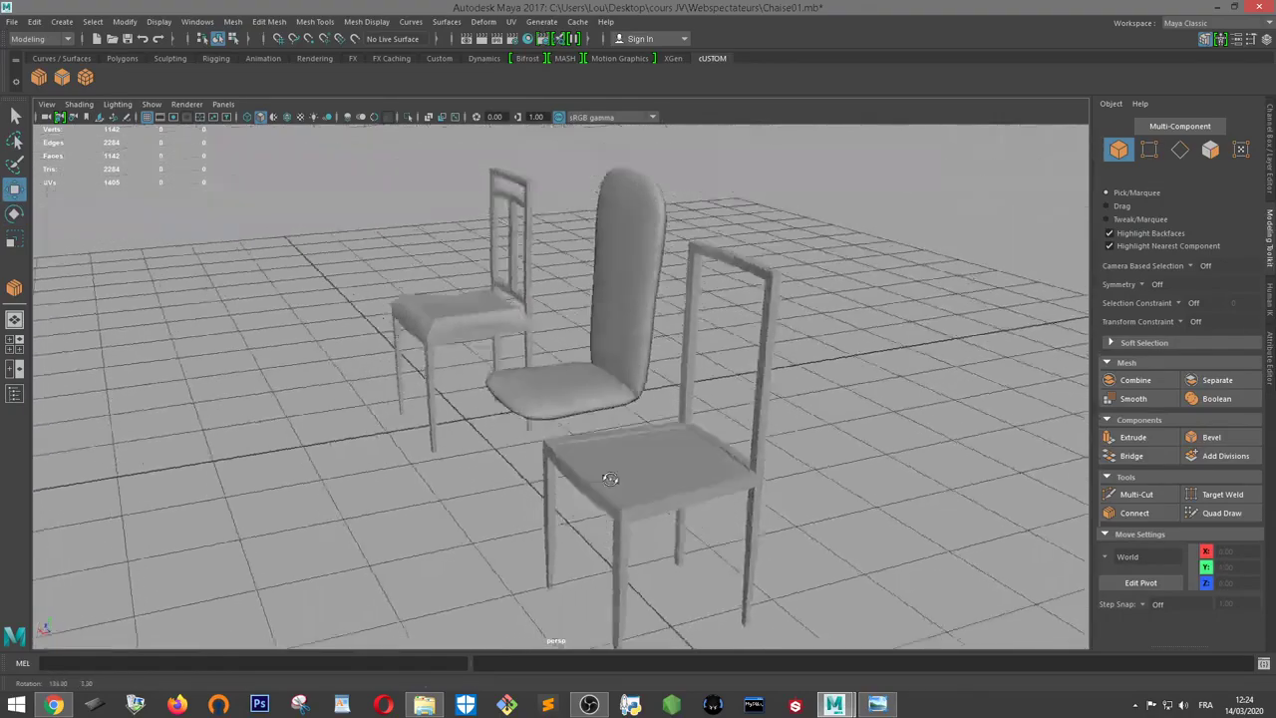
pyautogui.click(535, 208)
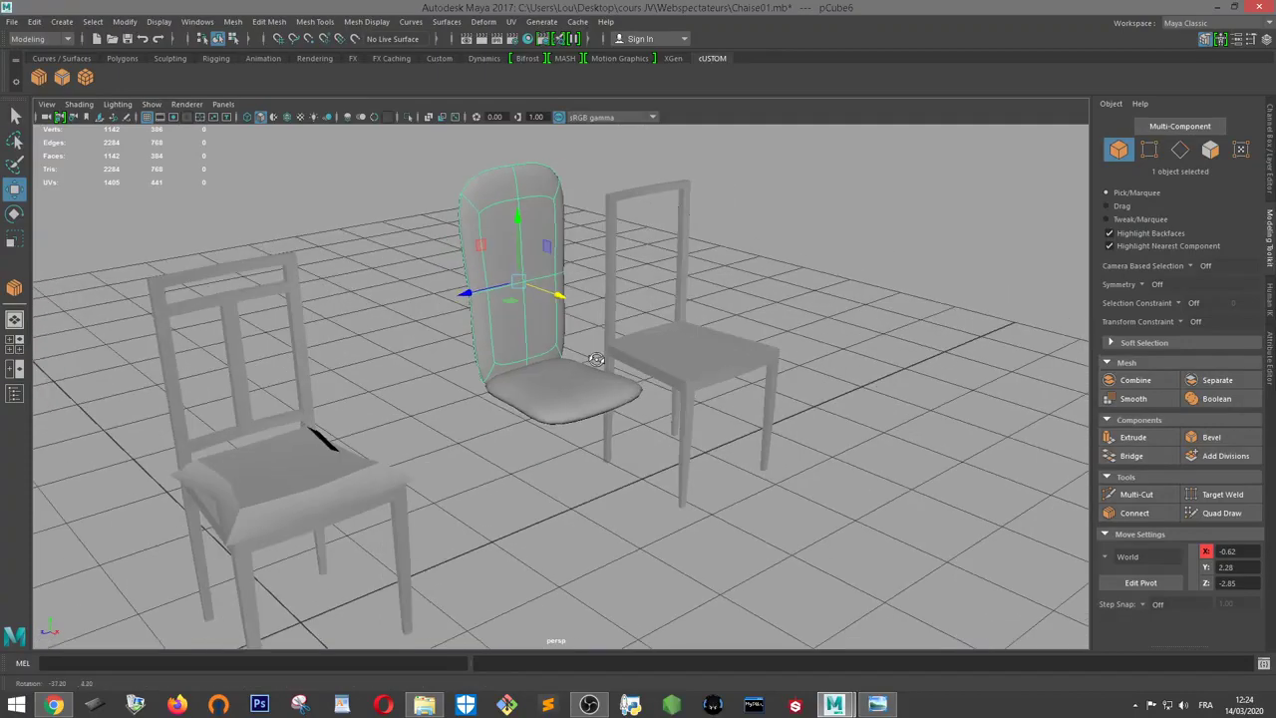
pyautogui.keyDown('alt'); pyautogui.moveTo(536, 327); pyautogui.dragTo(561, 414); pyautogui.keyUp('alt')
pyautogui.keyDown('shift'); pyautogui.click(561, 413); pyautogui.keyUp('shift')
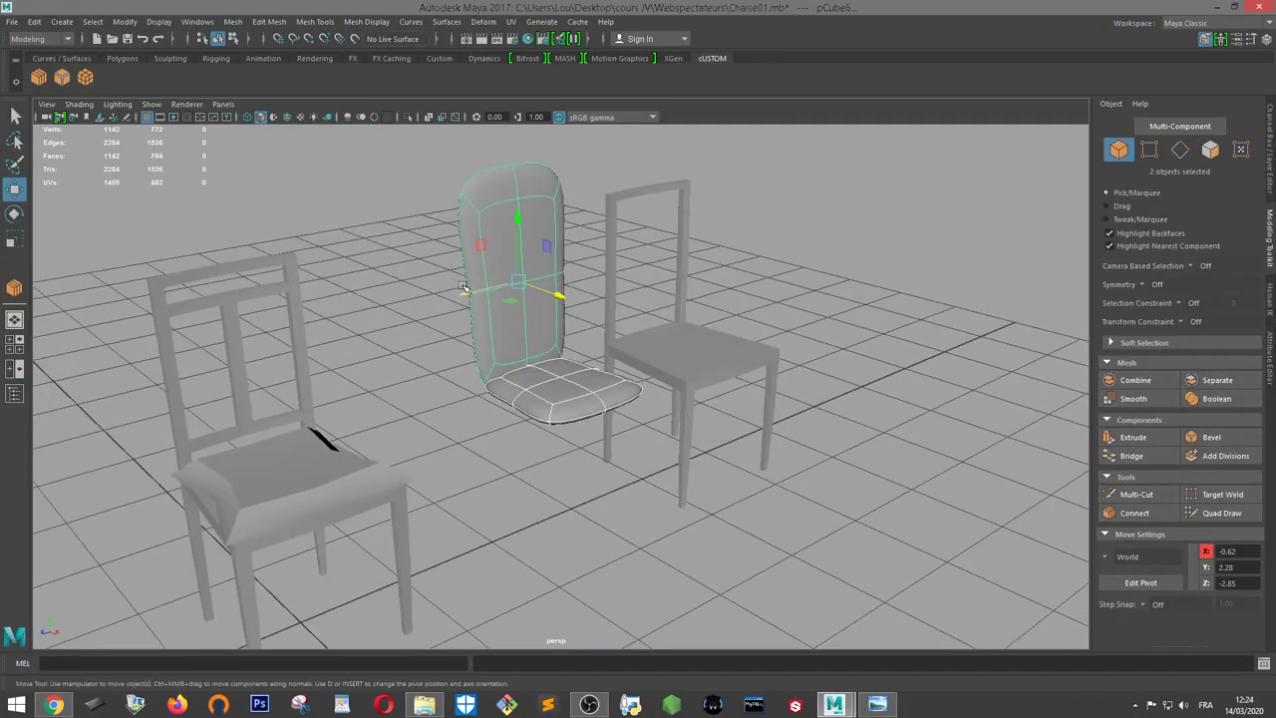
pyautogui.click(491, 202)
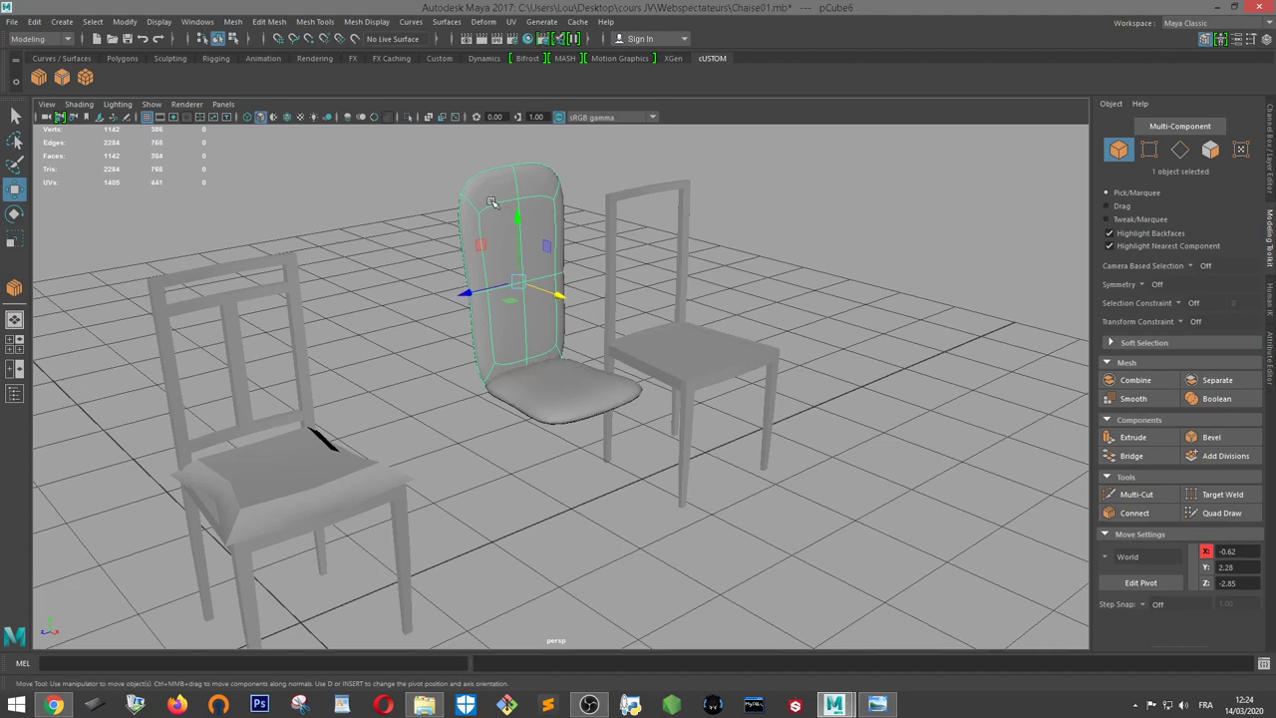
pyautogui.press('Delete')
# Select the left chair with its cushion and preview it smoothed
pyautogui.click(266, 470)
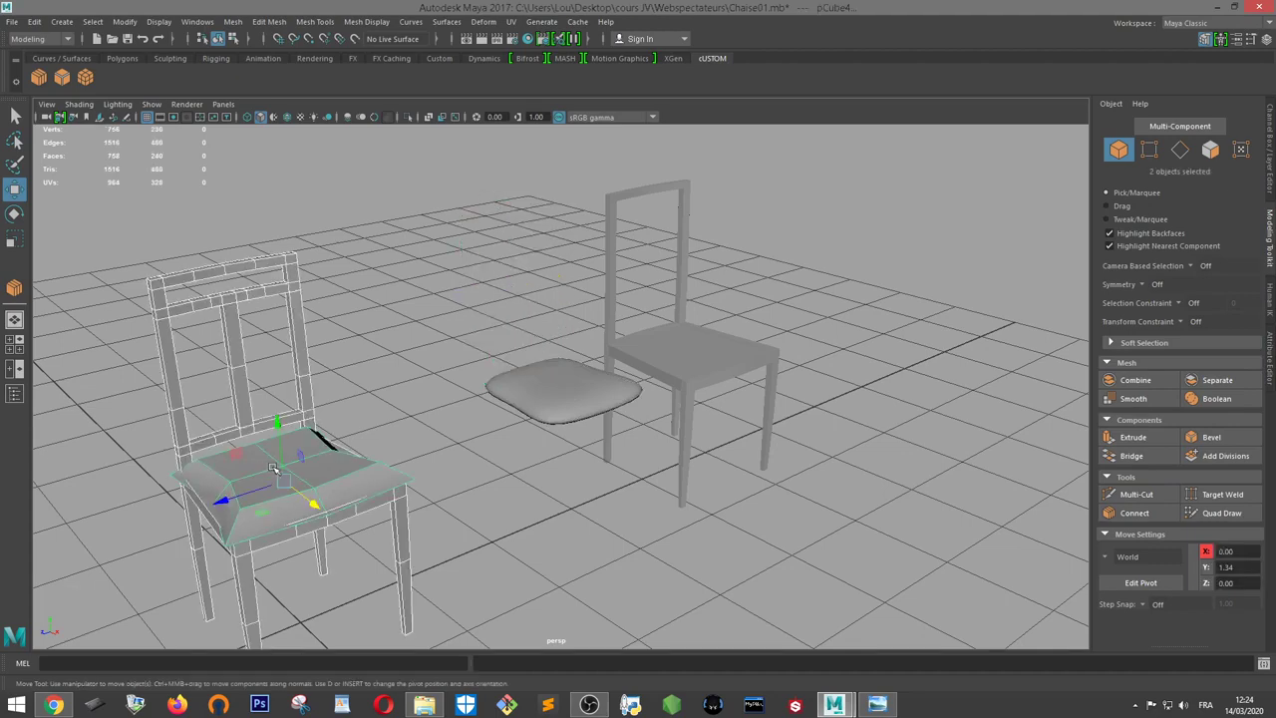
pyautogui.press('3')
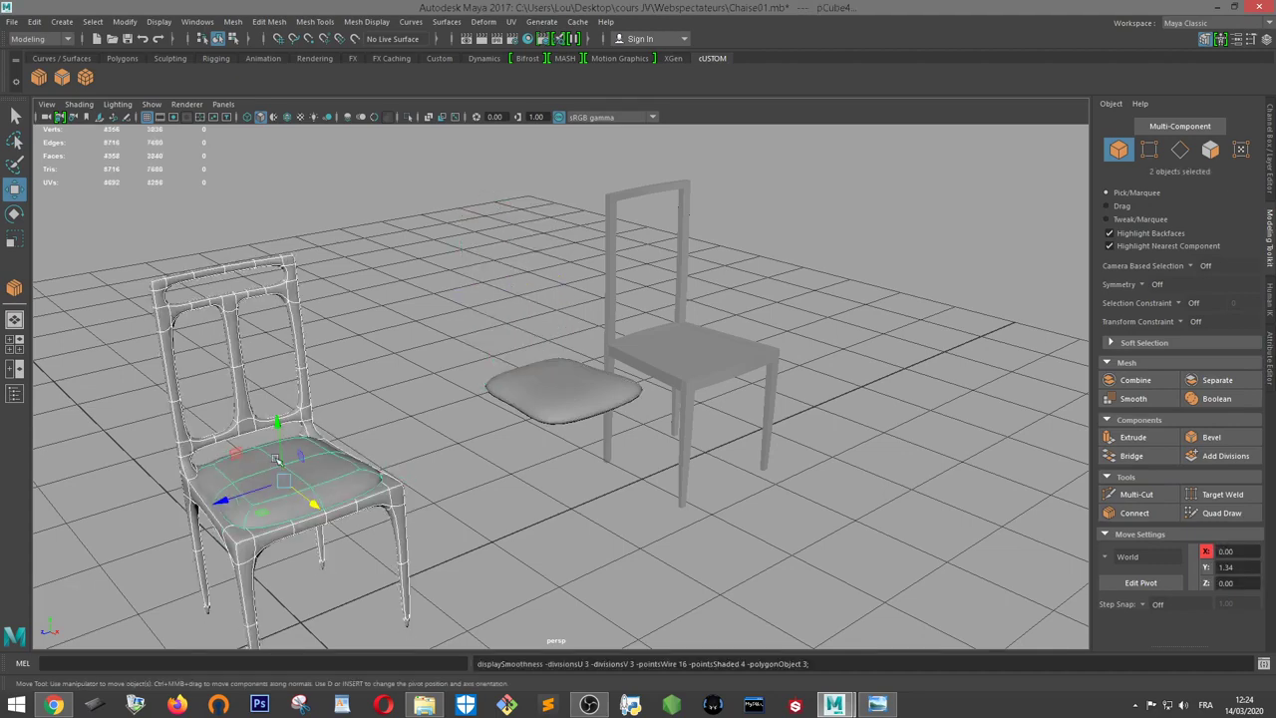
pyautogui.moveTo(278, 460)
pyautogui.keyDown('alt'); pyautogui.mouseDown()
pyautogui.moveTo(392, 420)
pyautogui.moveTo(697, 439)
pyautogui.mouseUp(); pyautogui.keyUp('alt')
# Return the chair to its blocky unsmoothed mesh and show only the seat cushion smoothed
pyautogui.press('1')
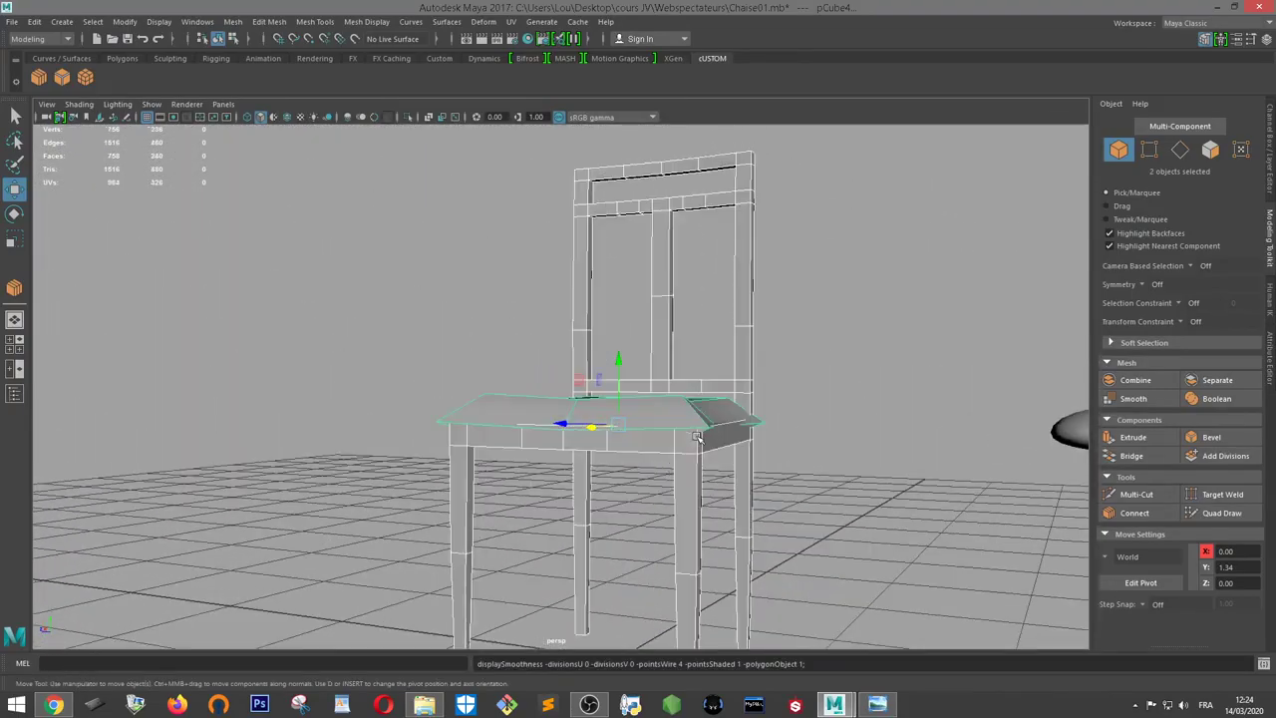
pyautogui.click(526, 348)
pyautogui.click(547, 420)
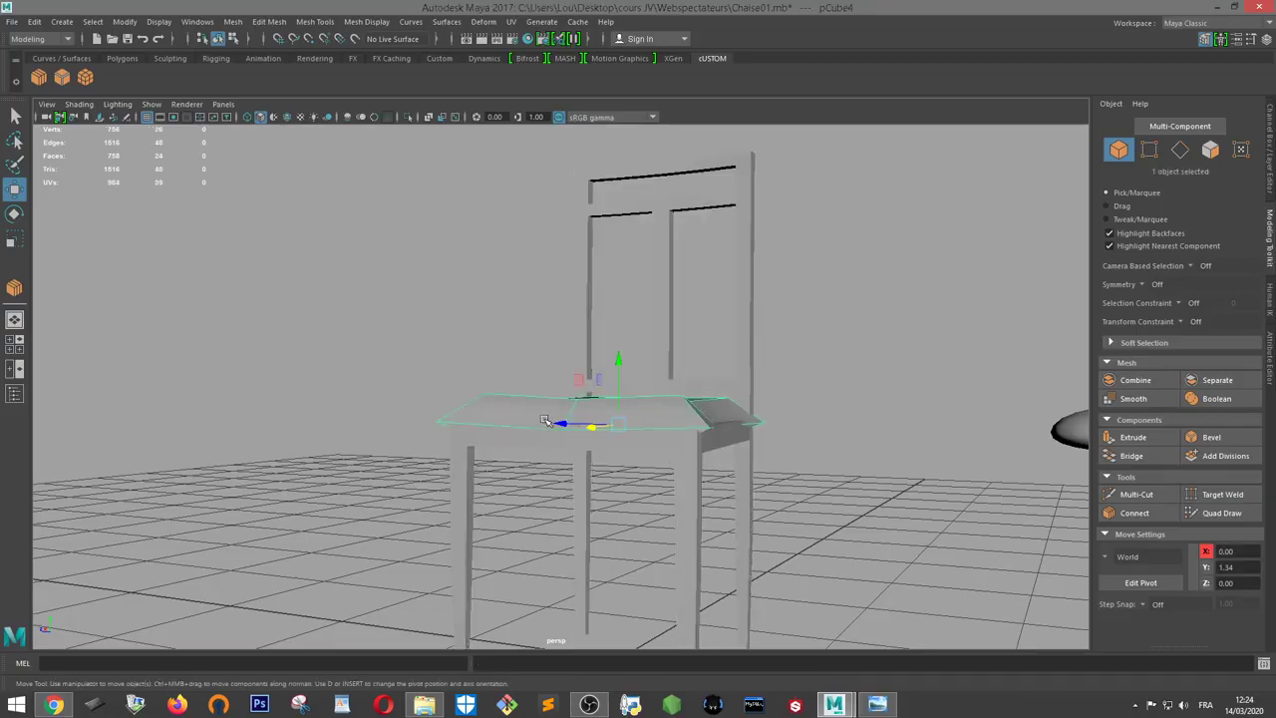
pyautogui.press('3')
pyautogui.click(364, 309)
# Select the smoothed cushion, inspect it from several angles, and open Modify > Convert
pyautogui.keyDown('alt'); pyautogui.moveTo(510, 355); pyautogui.dragTo(615, 402); pyautogui.keyUp('alt')
pyautogui.scroll(2, 615, 402)
pyautogui.scroll(2, 623, 411)
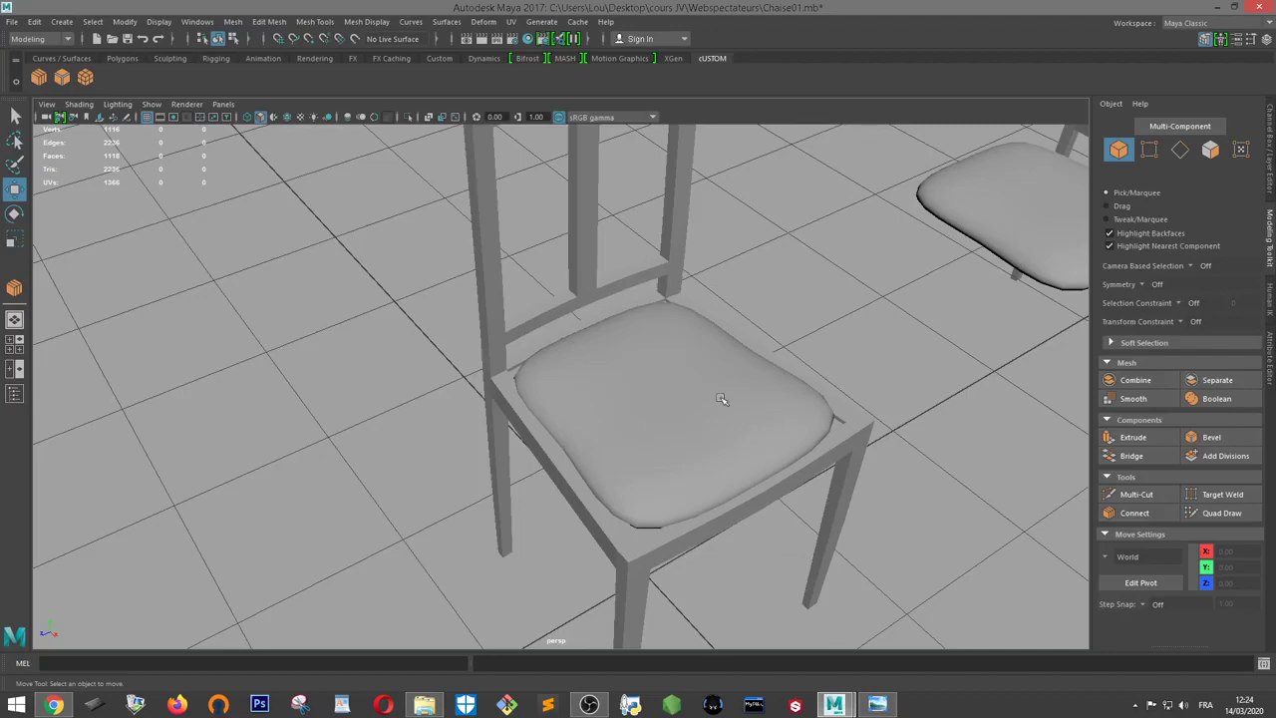
pyautogui.scroll(-2, 698, 392)
pyautogui.scroll(-3, 688, 388)
pyautogui.scroll(4, 690, 389)
pyautogui.moveTo(842, 367)
pyautogui.keyDown('alt'); pyautogui.mouseDown()
pyautogui.moveTo(808, 327)
pyautogui.moveTo(745, 354)
pyautogui.mouseUp(); pyautogui.keyUp('alt')
pyautogui.click(720, 412)
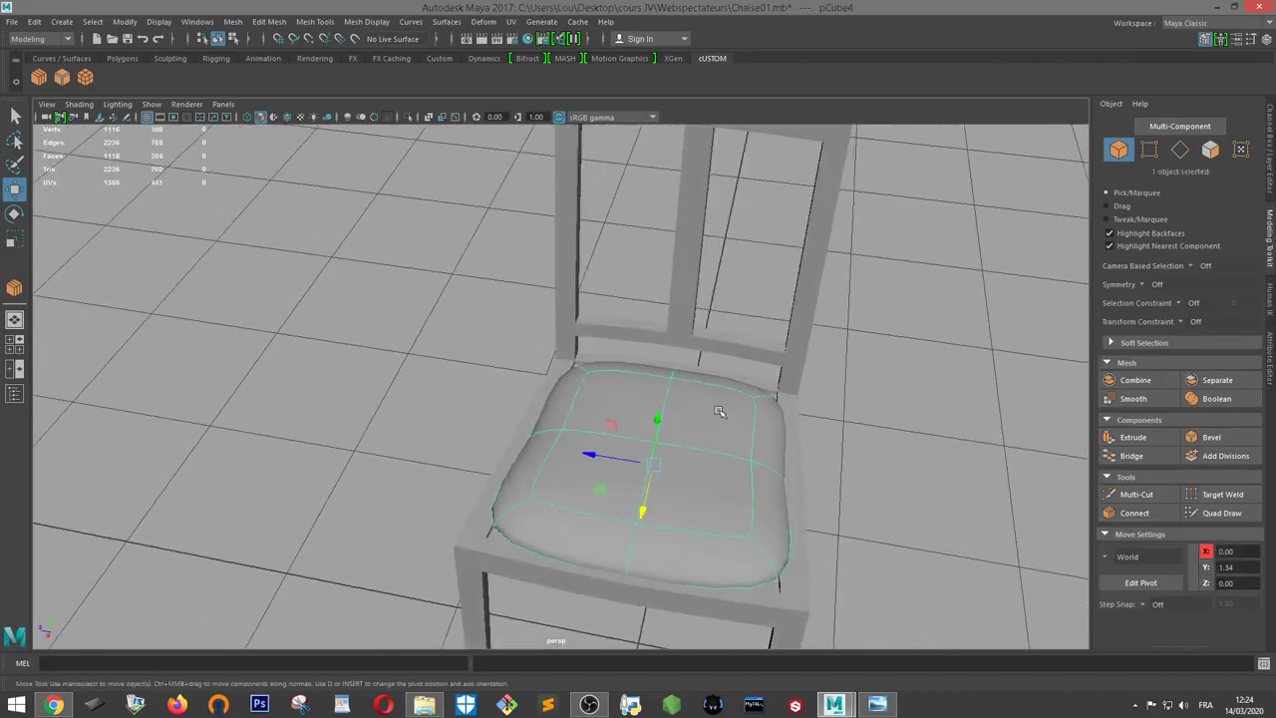
pyautogui.scroll(-2, 745, 353)
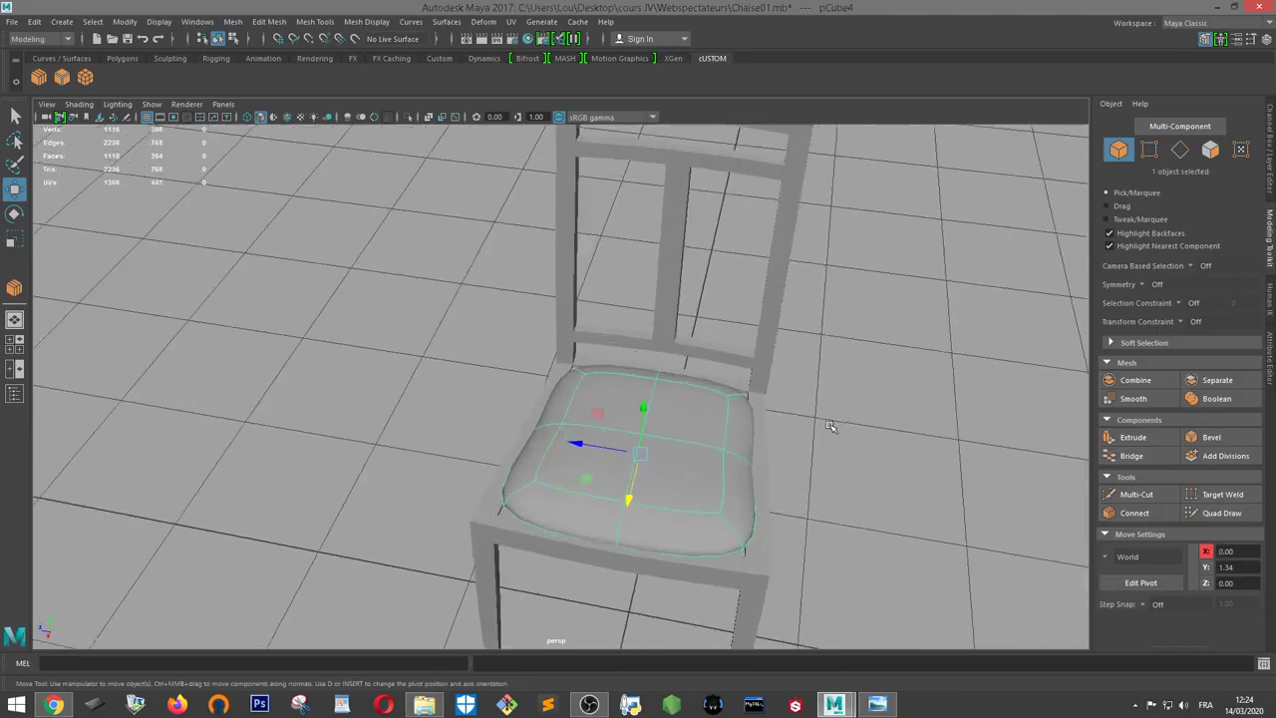
pyautogui.keyDown('alt'); pyautogui.moveTo(827, 421); pyautogui.dragTo(698, 399); pyautogui.keyUp('alt')
pyautogui.scroll(3, 525, 355)
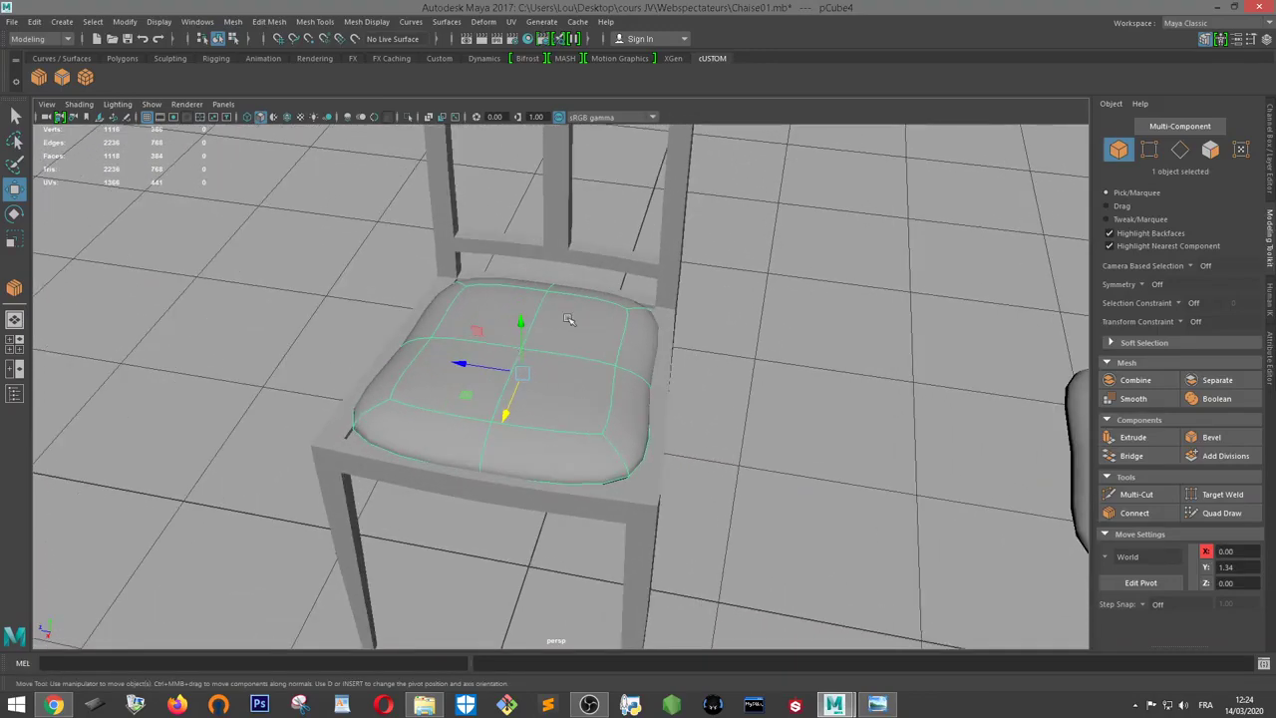
pyautogui.keyDown('alt'); pyautogui.moveTo(567, 319); pyautogui.dragTo(718, 342); pyautogui.keyUp('alt')
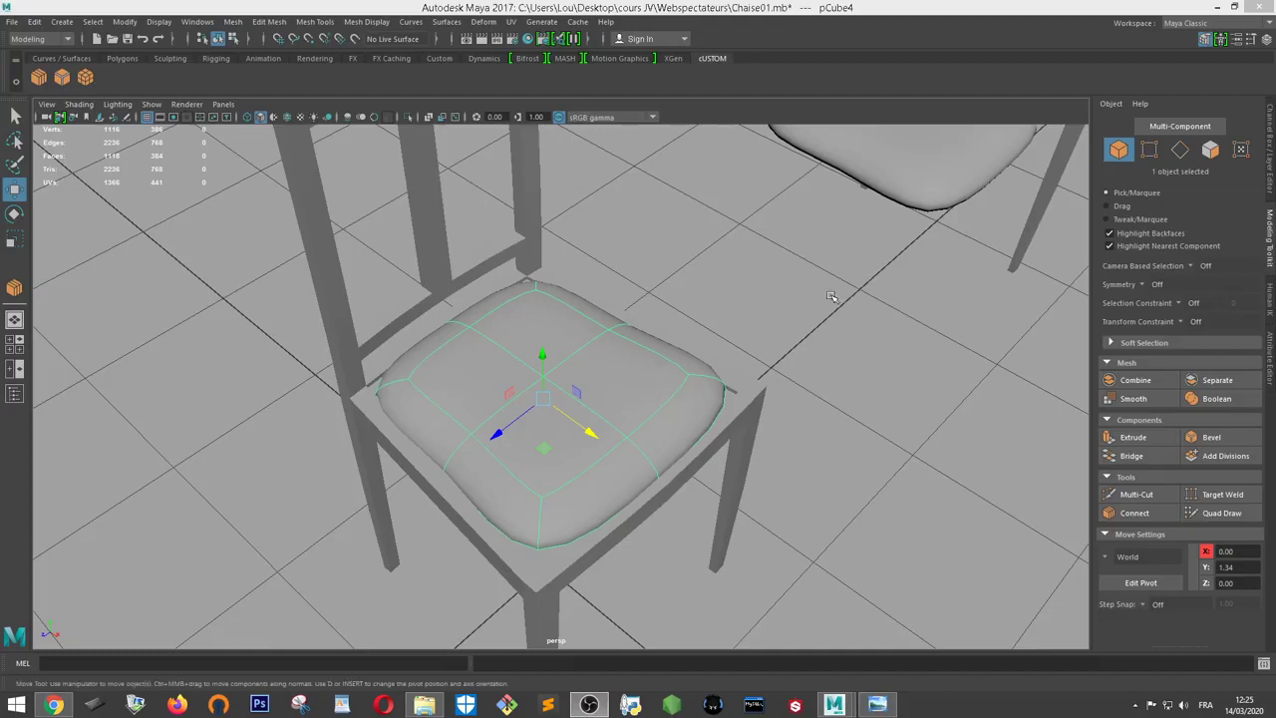
pyautogui.moveTo(831, 296)
pyautogui.keyDown('alt'); pyautogui.mouseDown()
pyautogui.moveTo(831, 313)
pyautogui.moveTo(971, 356)
pyautogui.mouseUp(); pyautogui.keyUp('alt')
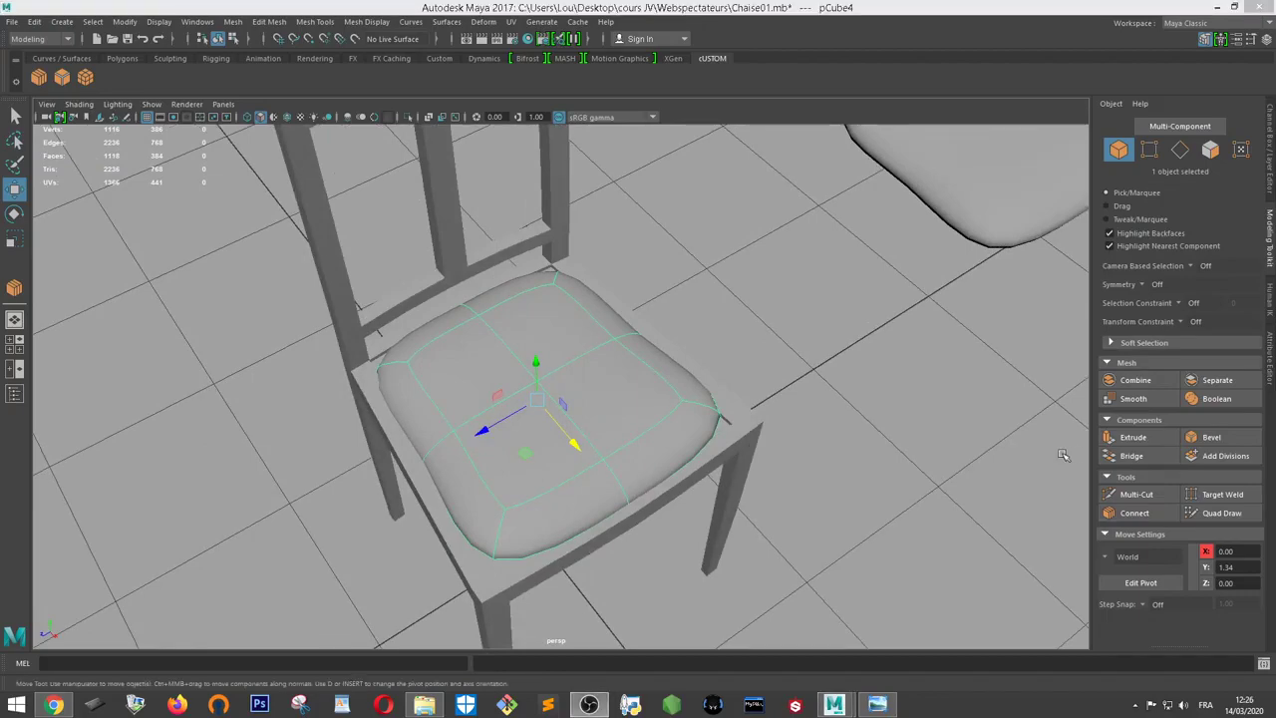
pyautogui.keyDown('alt'); pyautogui.moveTo(782, 388); pyautogui.dragTo(751, 336); pyautogui.keyUp('alt')
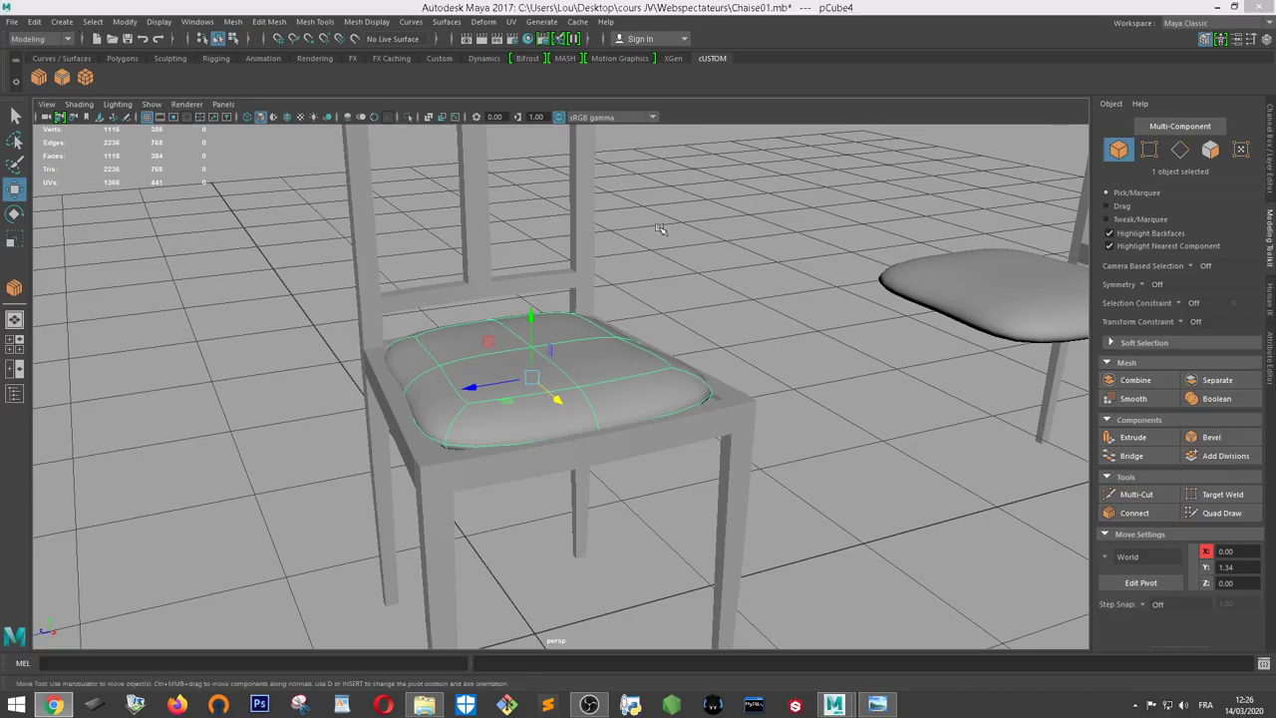
pyautogui.click(124, 22)
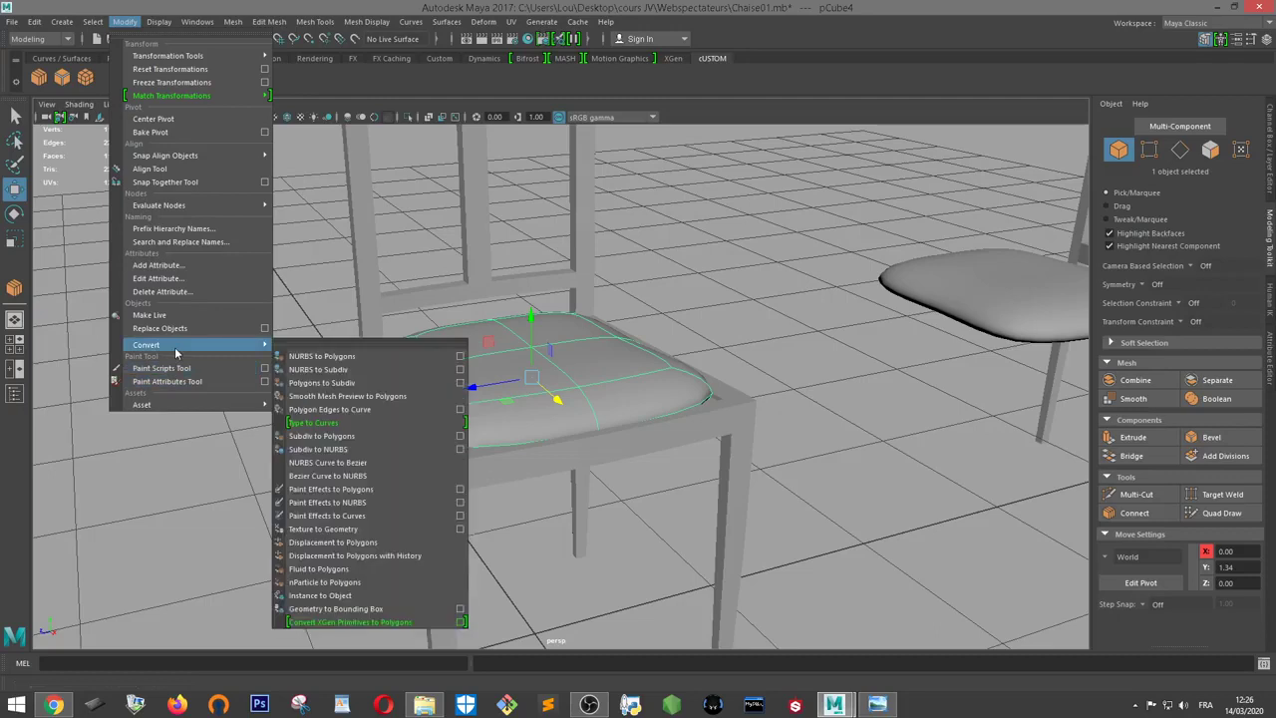
pyautogui.moveTo(147, 344)
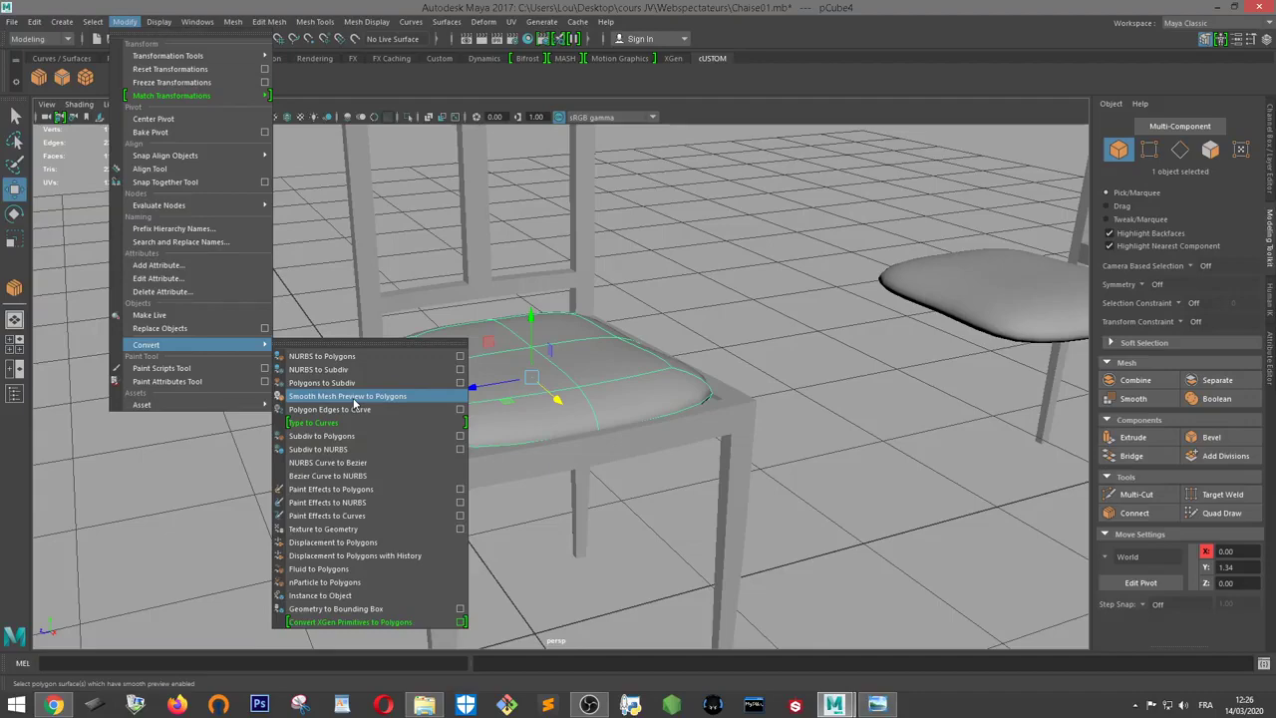
# Convert the smoothed cushion preview into real polygons and view the seat from above
pyautogui.click(353, 397)
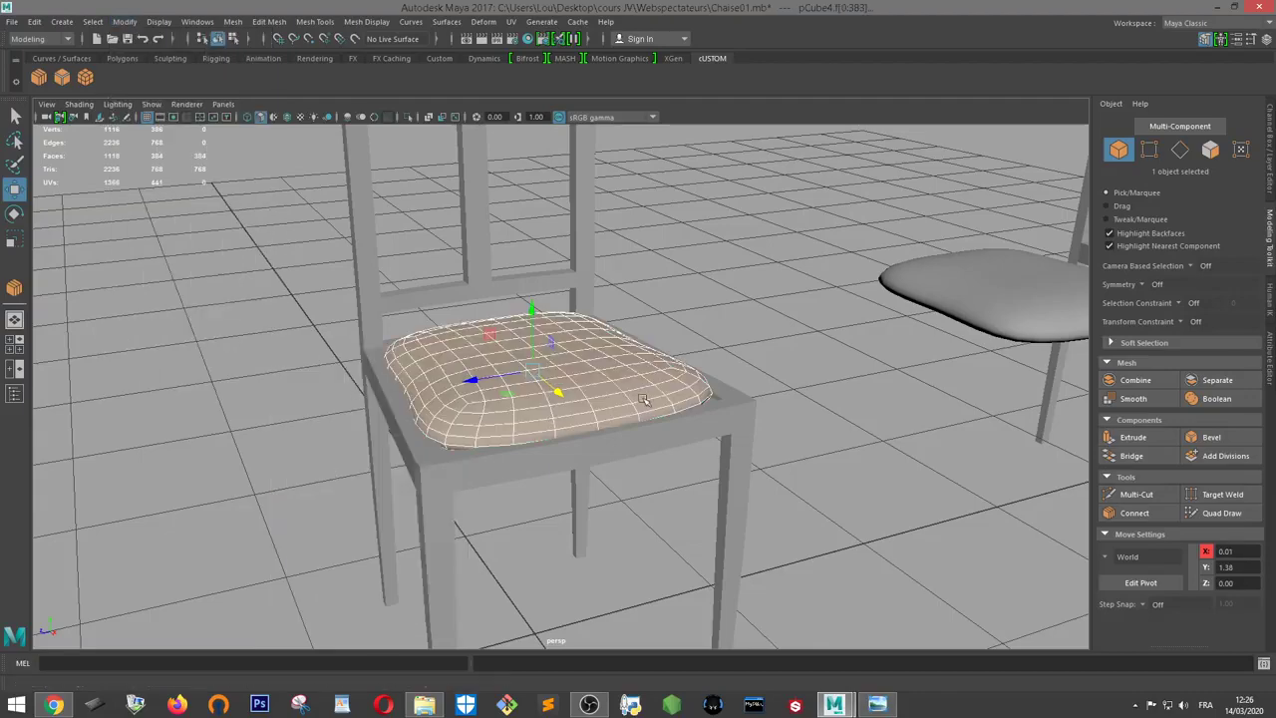
pyautogui.moveTo(638, 438)
pyautogui.keyDown('alt'); pyautogui.mouseDown()
pyautogui.moveTo(782, 476)
pyautogui.moveTo(863, 542)
pyautogui.moveTo(835, 462)
pyautogui.moveTo(897, 470)
pyautogui.moveTo(926, 527)
pyautogui.moveTo(708, 472)
pyautogui.mouseUp(); pyautogui.keyUp('alt')
pyautogui.click(783, 477)
pyautogui.scroll(-3, 465, 306)
pyautogui.moveTo(464, 306)
pyautogui.keyDown('alt'); pyautogui.mouseDown()
pyautogui.moveTo(485, 342)
pyautogui.moveTo(466, 481)
pyautogui.mouseUp(); pyautogui.keyUp('alt')
pyautogui.scroll(3, 484, 342)
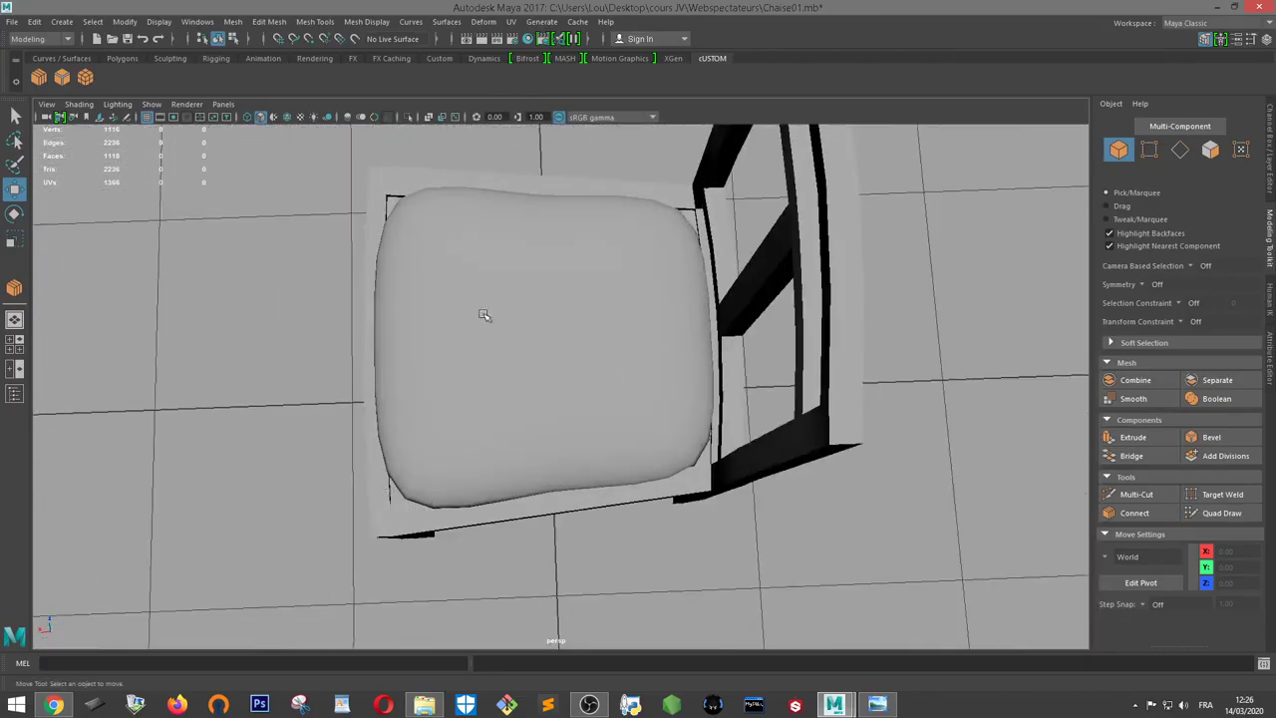
# Flatten the cushion slightly in height with the scale tool
pyautogui.click(479, 272)
pyautogui.moveTo(544, 467)
pyautogui.keyDown('alt'); pyautogui.mouseDown()
pyautogui.moveTo(479, 385)
pyautogui.moveTo(519, 374)
pyautogui.mouseUp(); pyautogui.keyUp('alt')
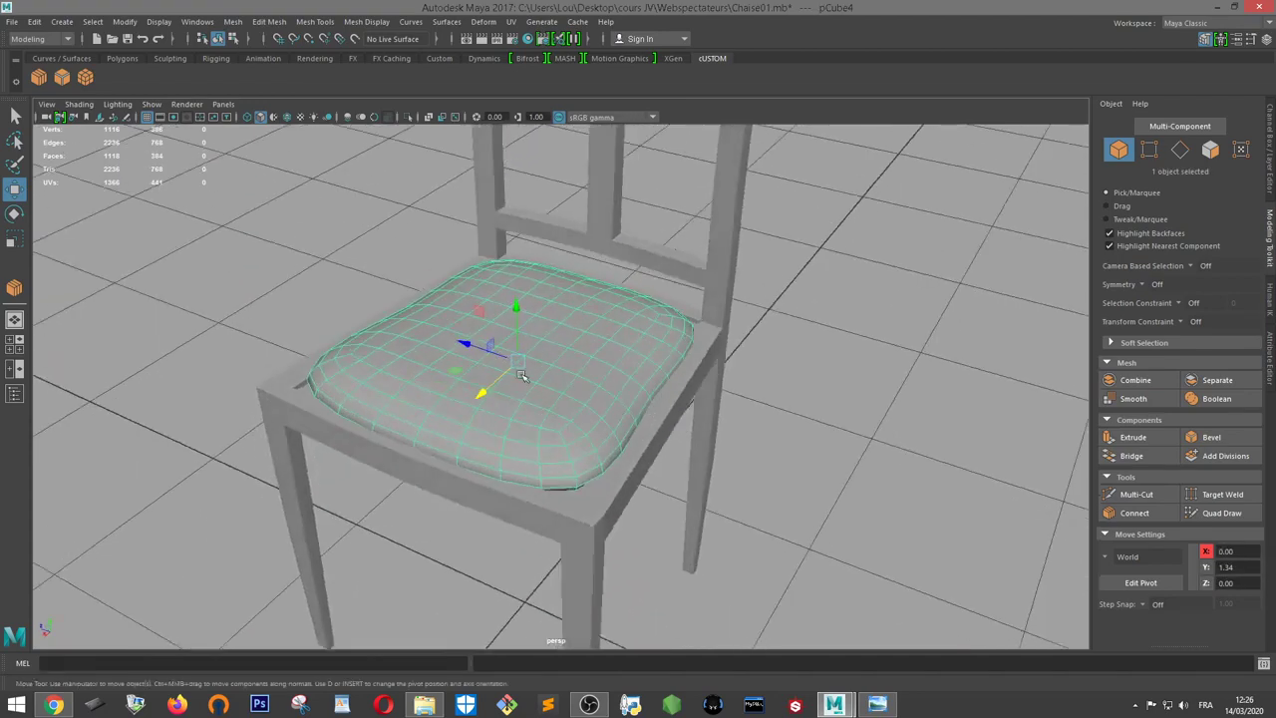
pyautogui.press('r')
pyautogui.moveTo(514, 315); pyautogui.dragTo(514, 319)
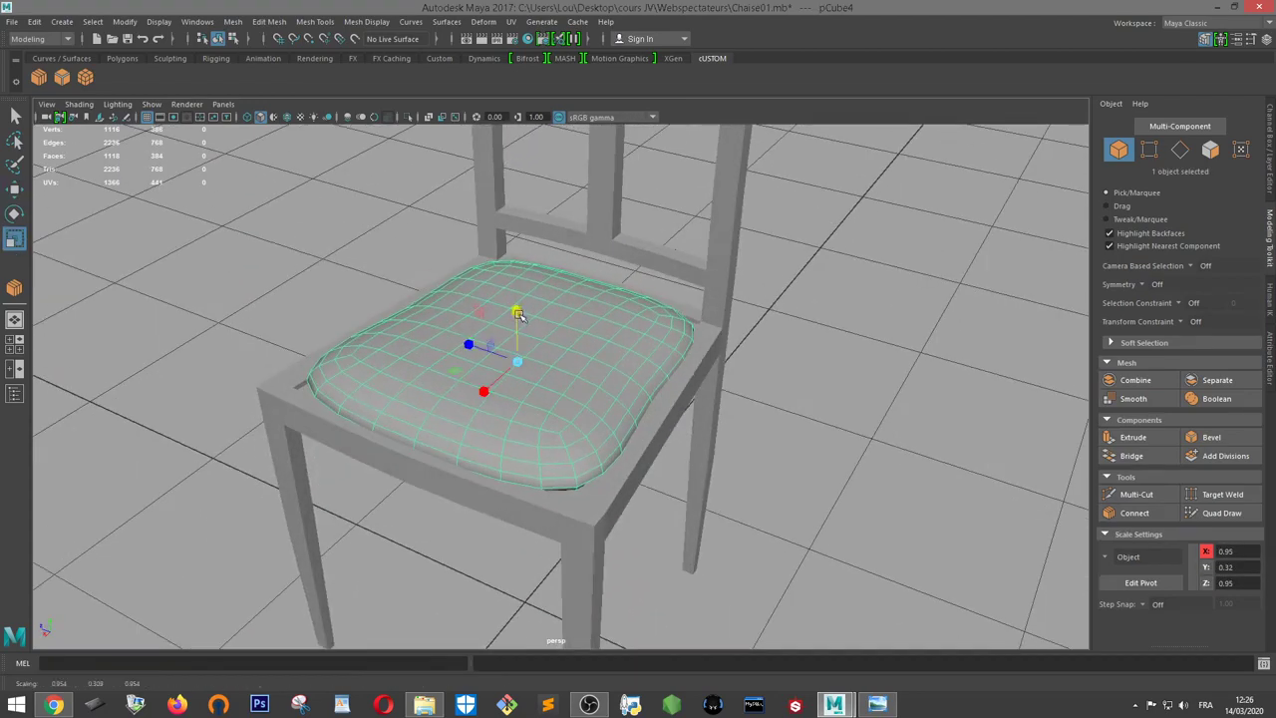
pyautogui.click(644, 464)
pyautogui.moveTo(643, 465)
pyautogui.keyDown('alt'); pyautogui.mouseDown()
pyautogui.moveTo(783, 428)
pyautogui.moveTo(680, 427)
pyautogui.moveTo(734, 484)
pyautogui.moveTo(734, 392)
pyautogui.moveTo(474, 410)
pyautogui.moveTo(322, 501)
pyautogui.moveTo(429, 438)
pyautogui.moveTo(539, 398)
pyautogui.moveTo(588, 405)
pyautogui.moveTo(628, 367)
pyautogui.mouseUp(); pyautogui.keyUp('alt')
pyautogui.scroll(3, 587, 352)
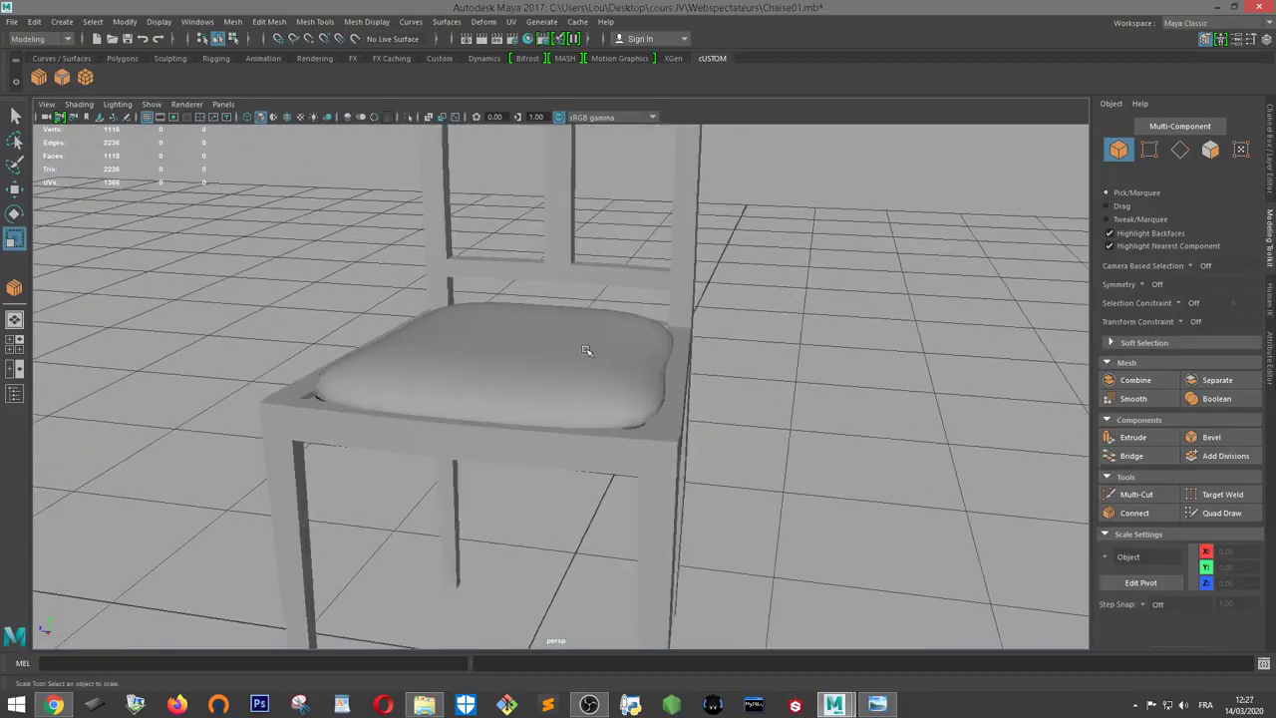
pyautogui.click(576, 349)
pyautogui.press('r')
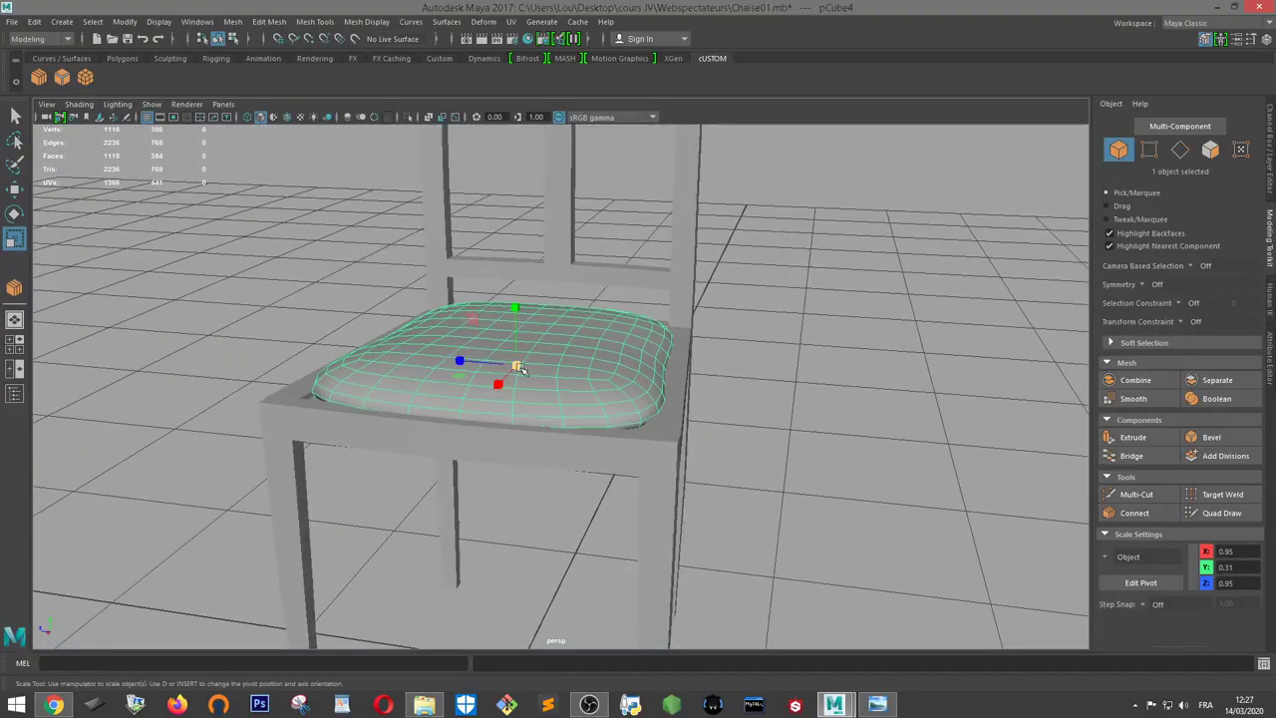
pyautogui.moveTo(574, 350)
pyautogui.keyDown('alt'); pyautogui.mouseDown()
pyautogui.moveTo(501, 403)
pyautogui.moveTo(520, 371)
pyautogui.mouseUp(); pyautogui.keyUp('alt')
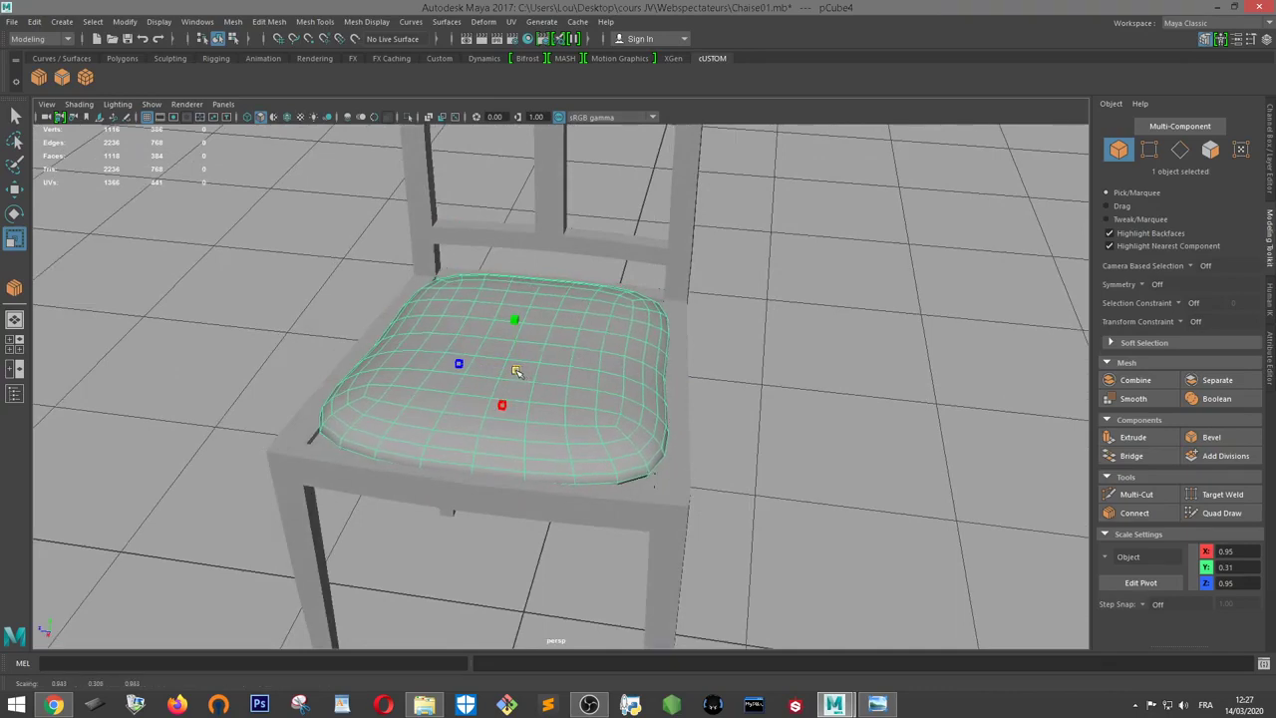
pyautogui.click(786, 418)
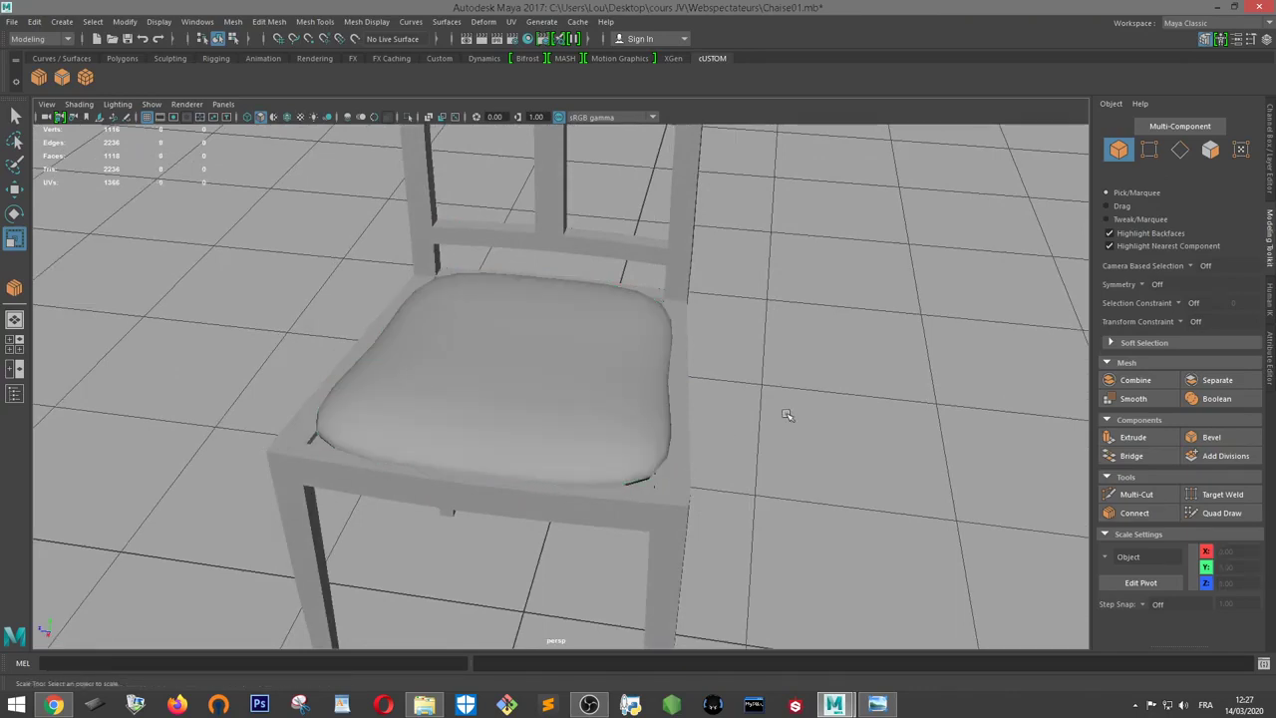
pyautogui.keyDown('alt'); pyautogui.moveTo(663, 456); pyautogui.dragTo(697, 306); pyautogui.keyUp('alt')
# Shrink the cushion uniformly to about 0.95, 0.31, 0.95 so it fits the seat frame
pyautogui.click(509, 397)
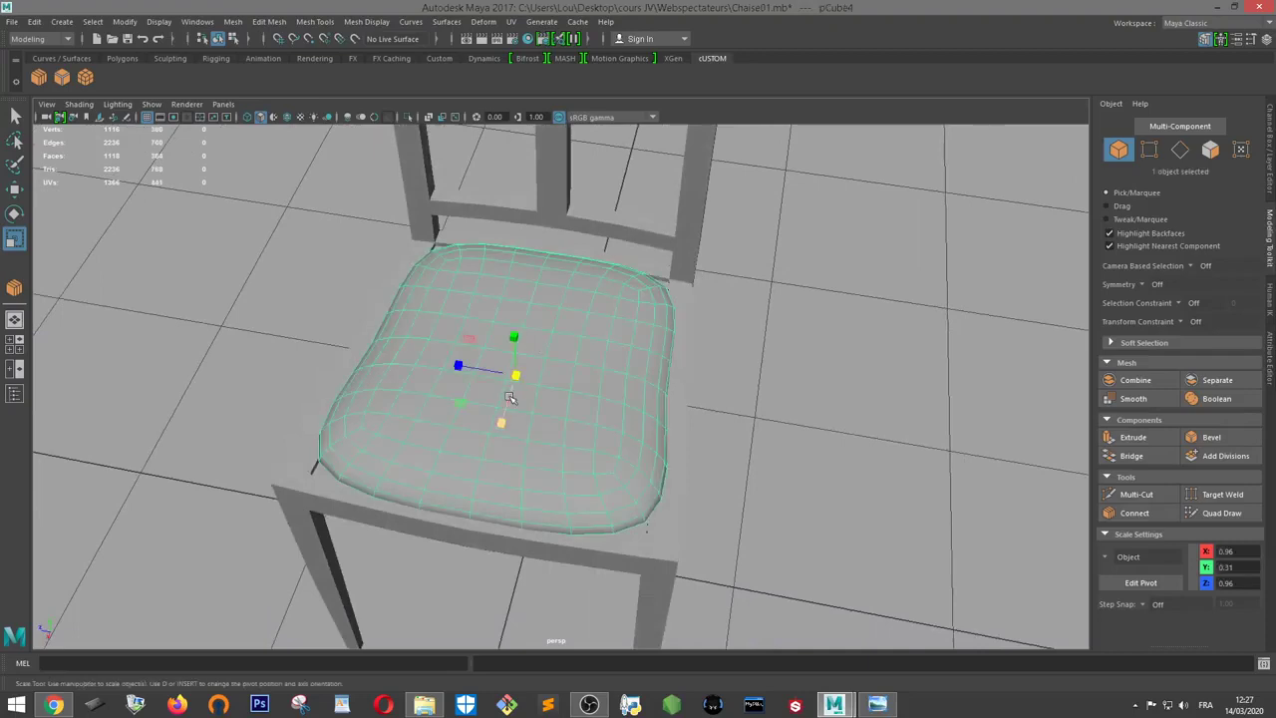
pyautogui.moveTo(519, 372); pyautogui.dragTo(517, 375)
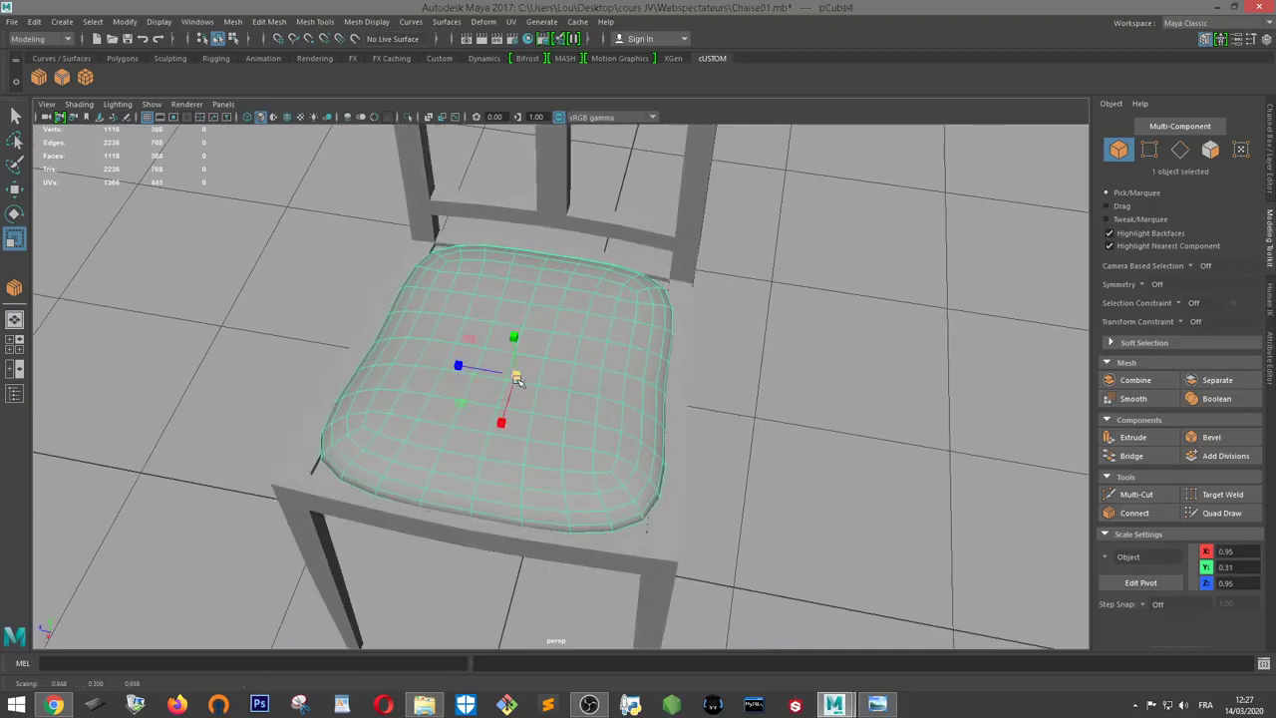
pyautogui.moveTo(515, 375); pyautogui.dragTo(520, 374)
pyautogui.click(780, 475)
pyautogui.keyDown('alt'); pyautogui.moveTo(781, 476); pyautogui.dragTo(797, 470); pyautogui.keyUp('alt')
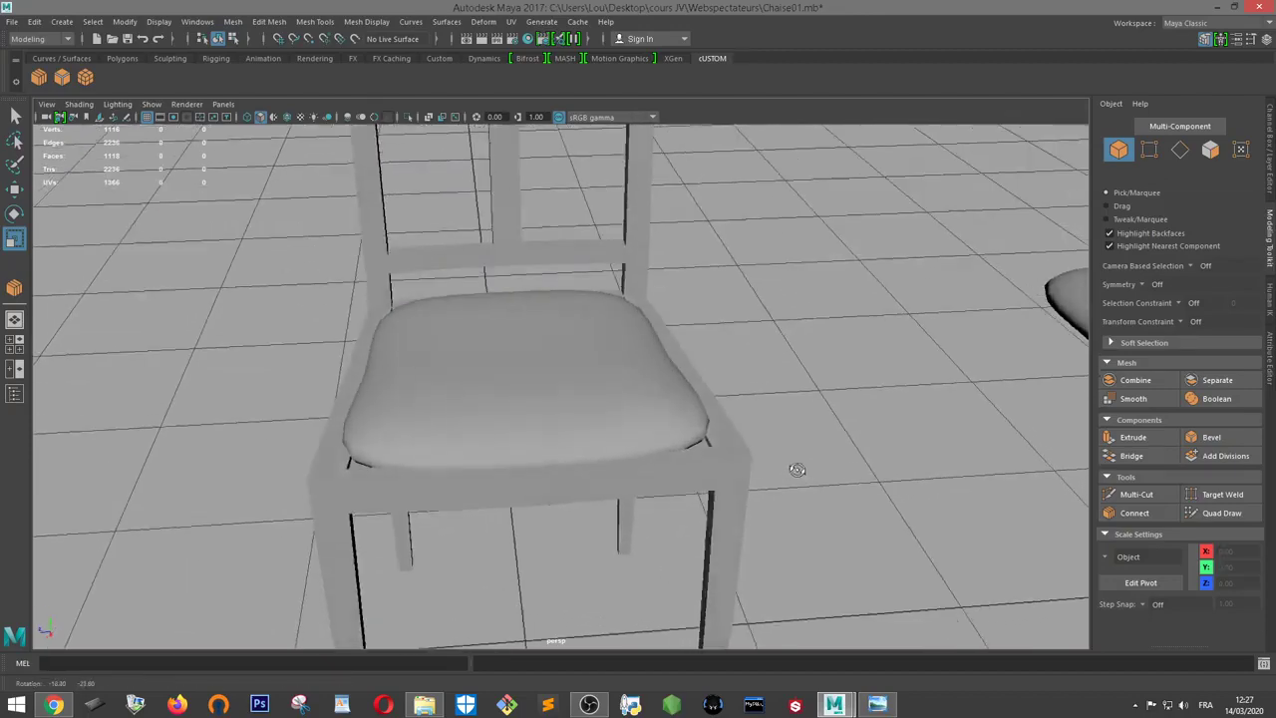
pyautogui.keyDown('alt'); pyautogui.moveTo(796, 469); pyautogui.dragTo(607, 463, button='right'); pyautogui.keyUp('alt')
pyautogui.moveTo(431, 426)
pyautogui.keyDown('alt'); pyautogui.mouseDown()
pyautogui.moveTo(320, 450)
pyautogui.moveTo(418, 474)
pyautogui.moveTo(442, 374)
pyautogui.moveTo(582, 399)
pyautogui.moveTo(607, 345)
pyautogui.moveTo(724, 344)
pyautogui.moveTo(714, 340)
pyautogui.mouseUp(); pyautogui.keyUp('alt')
# Select four underside faces of the seat board pCube1 in Face mode
pyautogui.click(609, 344)
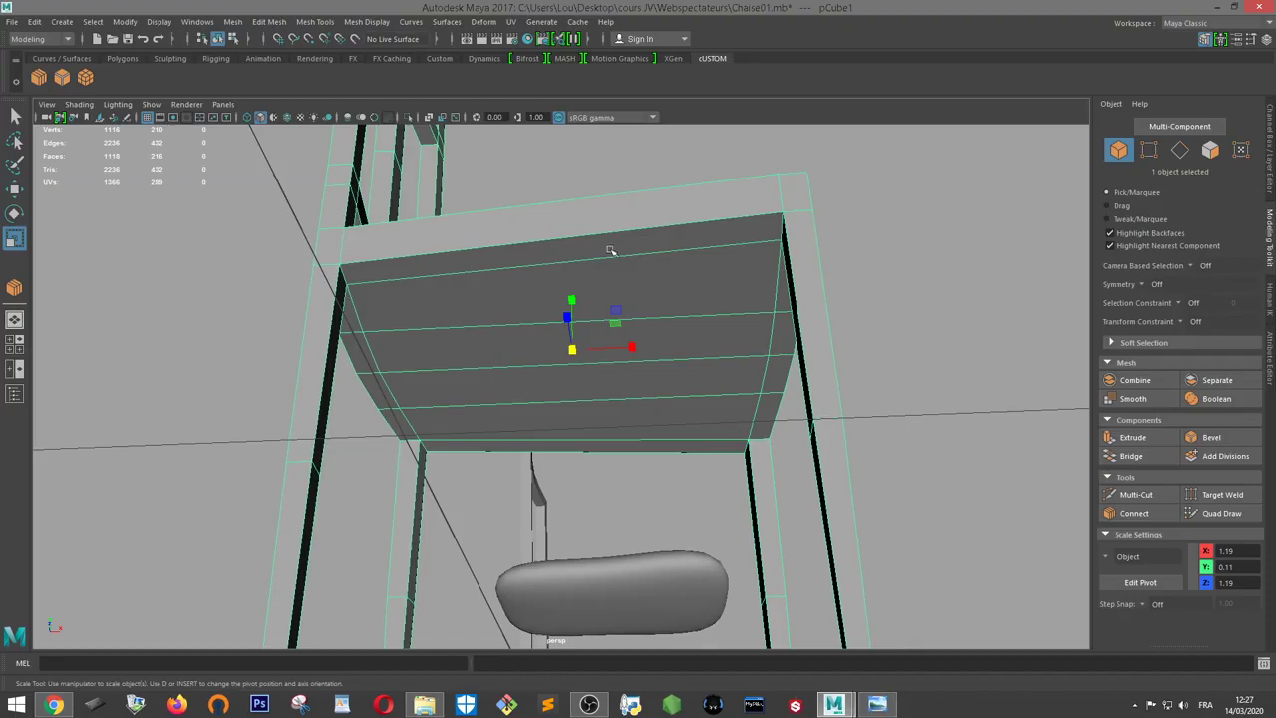
pyautogui.keyDown('alt'); pyautogui.moveTo(610, 250); pyautogui.dragTo(602, 288); pyautogui.keyUp('alt')
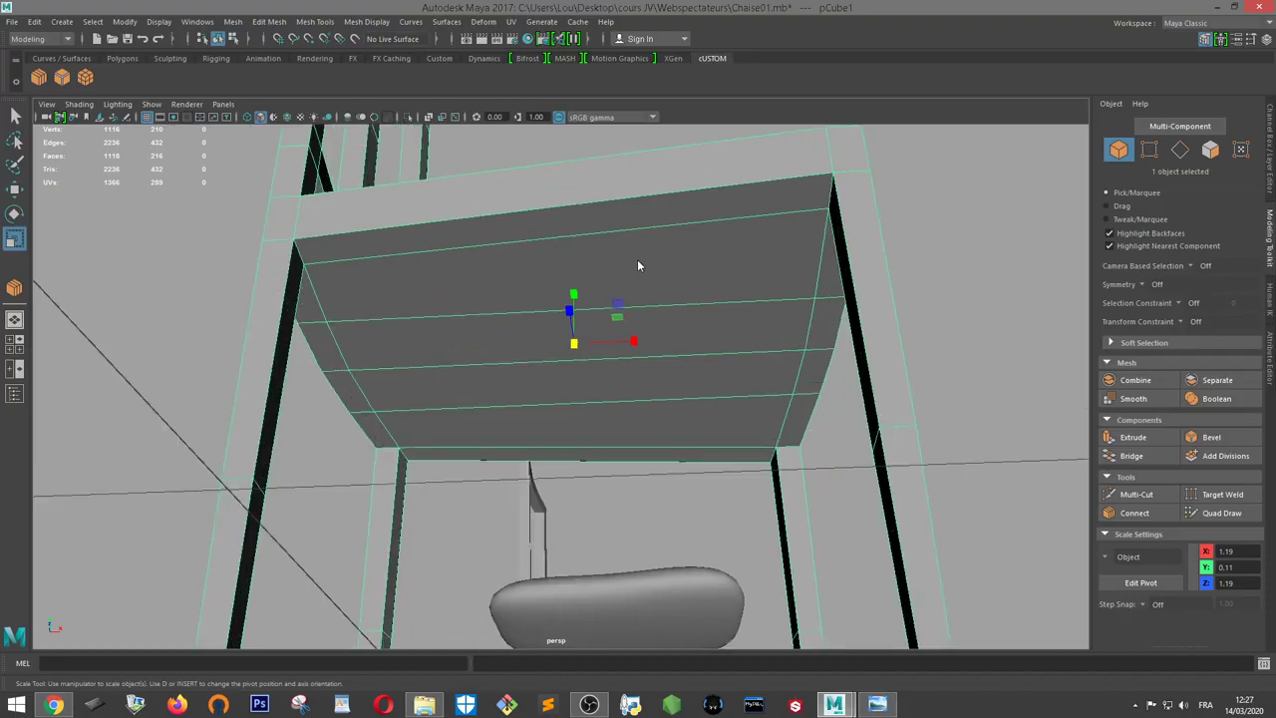
pyautogui.moveTo(638, 265); pyautogui.dragTo(640, 293, button='right')
pyautogui.moveTo(640, 293)
pyautogui.keyDown('alt'); pyautogui.mouseDown()
pyautogui.moveTo(692, 256)
pyautogui.moveTo(417, 303)
pyautogui.mouseUp(); pyautogui.keyUp('alt')
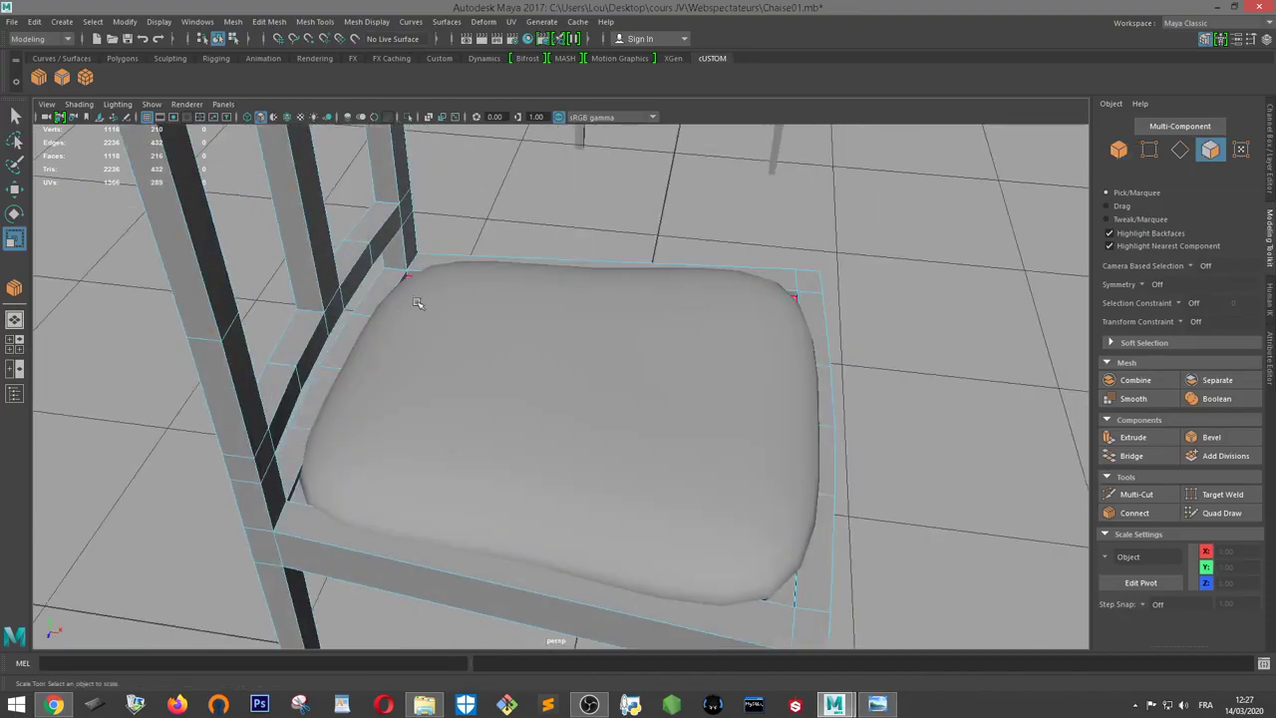
pyautogui.moveTo(319, 496)
pyautogui.keyDown('alt'); pyautogui.mouseDown()
pyautogui.moveTo(541, 407)
pyautogui.moveTo(529, 245)
pyautogui.mouseUp(); pyautogui.keyUp('alt')
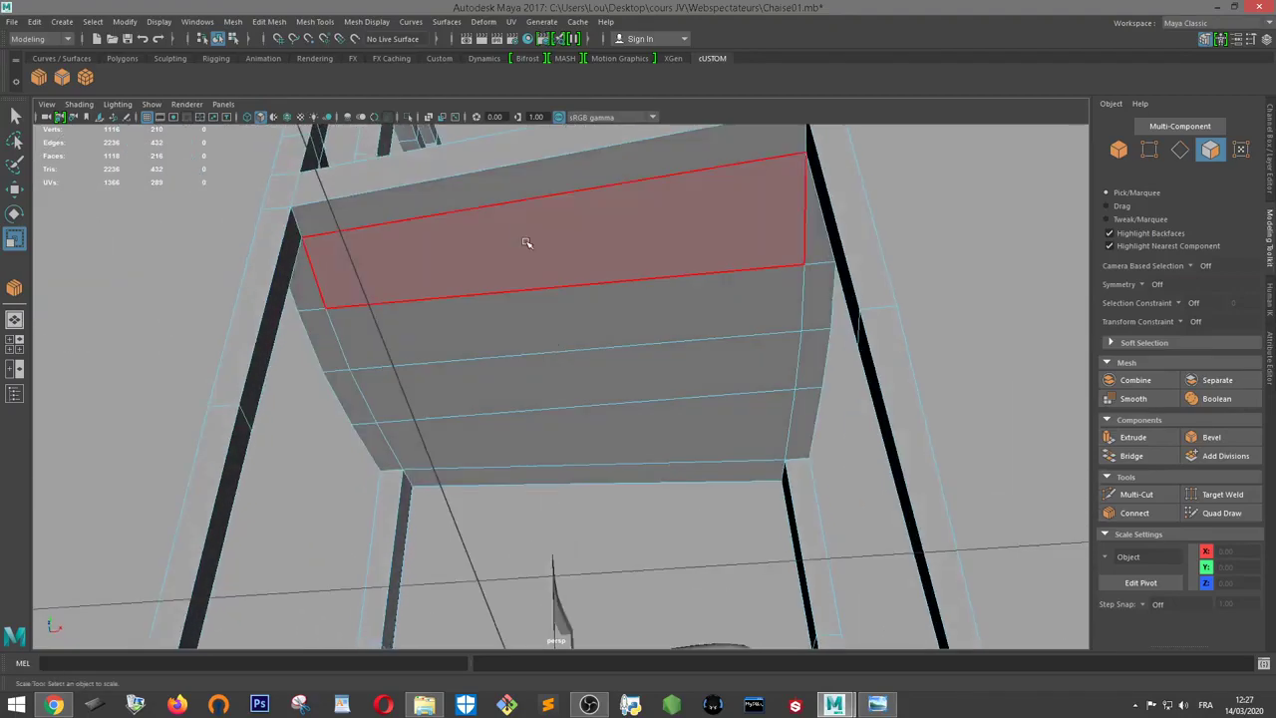
pyautogui.click(541, 241)
pyautogui.keyDown('shift'); pyautogui.click(591, 304); pyautogui.keyUp('shift')
pyautogui.keyDown('shift'); pyautogui.click(621, 394); pyautogui.keyUp('shift')
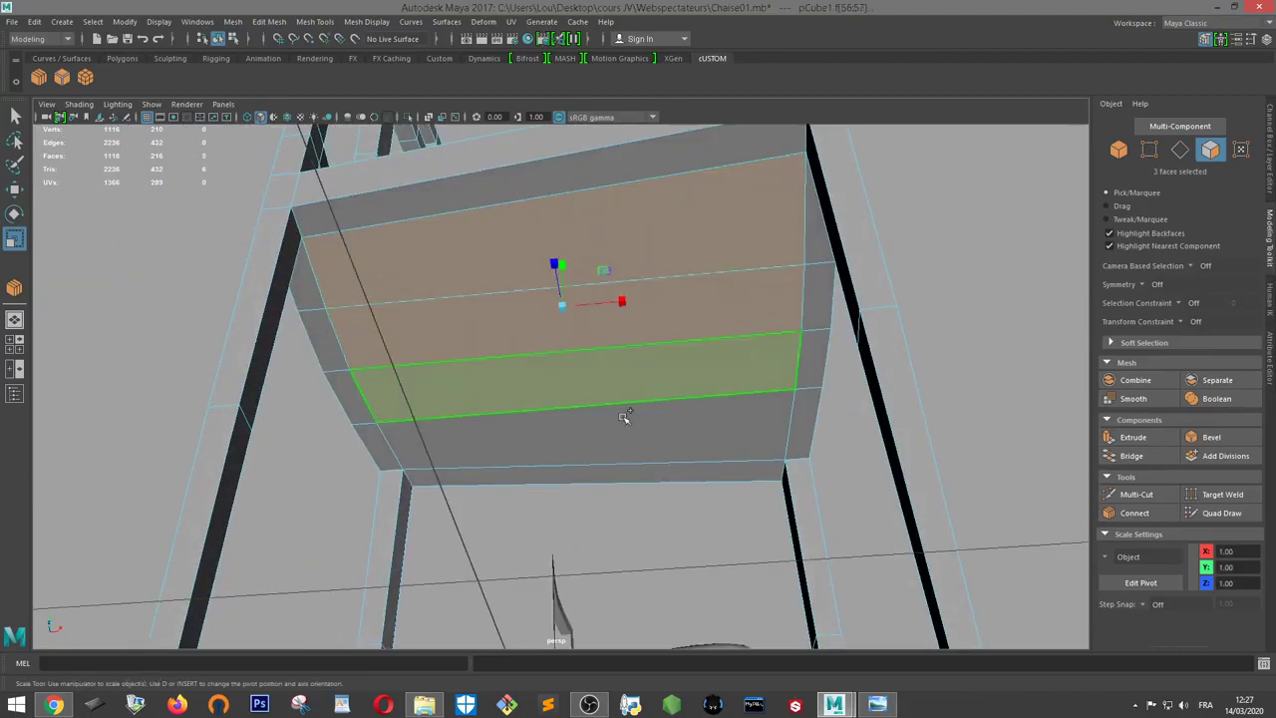
pyautogui.keyDown('shift'); pyautogui.click(644, 441); pyautogui.keyUp('shift')
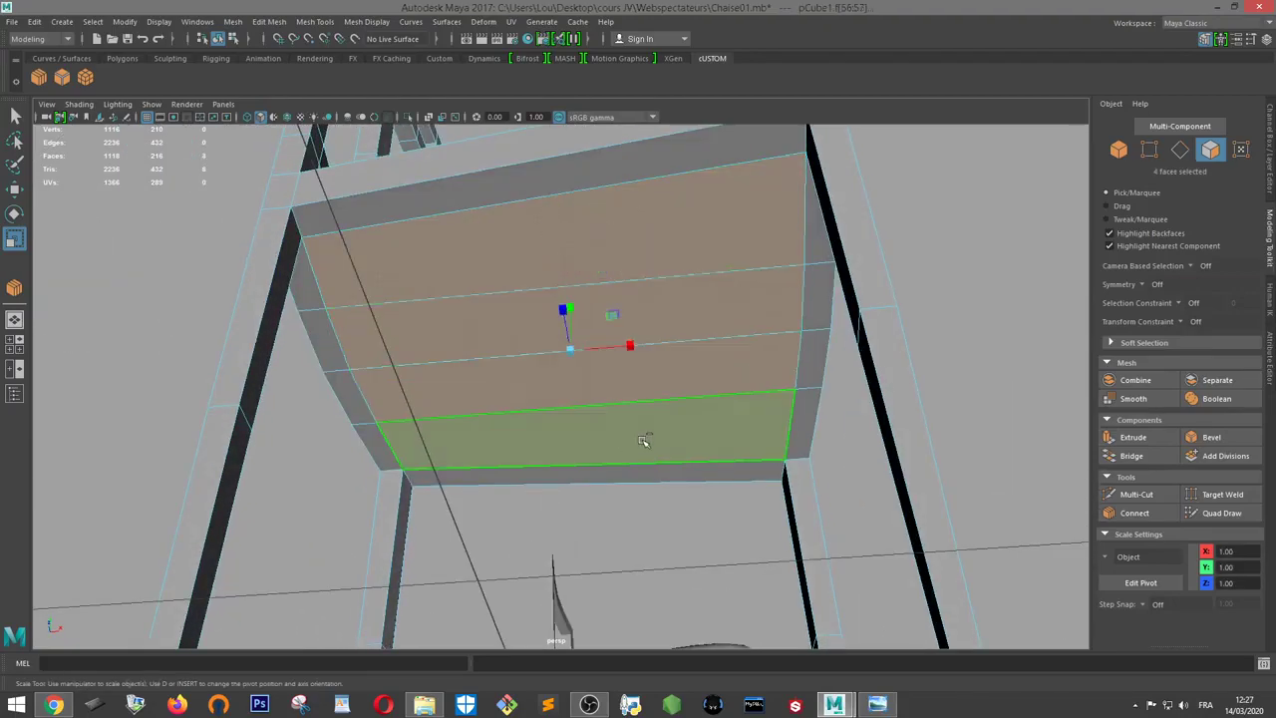
# Extrude the four seat faces, shift them along Y clear of the cushion, and return to Object Mode
pyautogui.click(1133, 438)
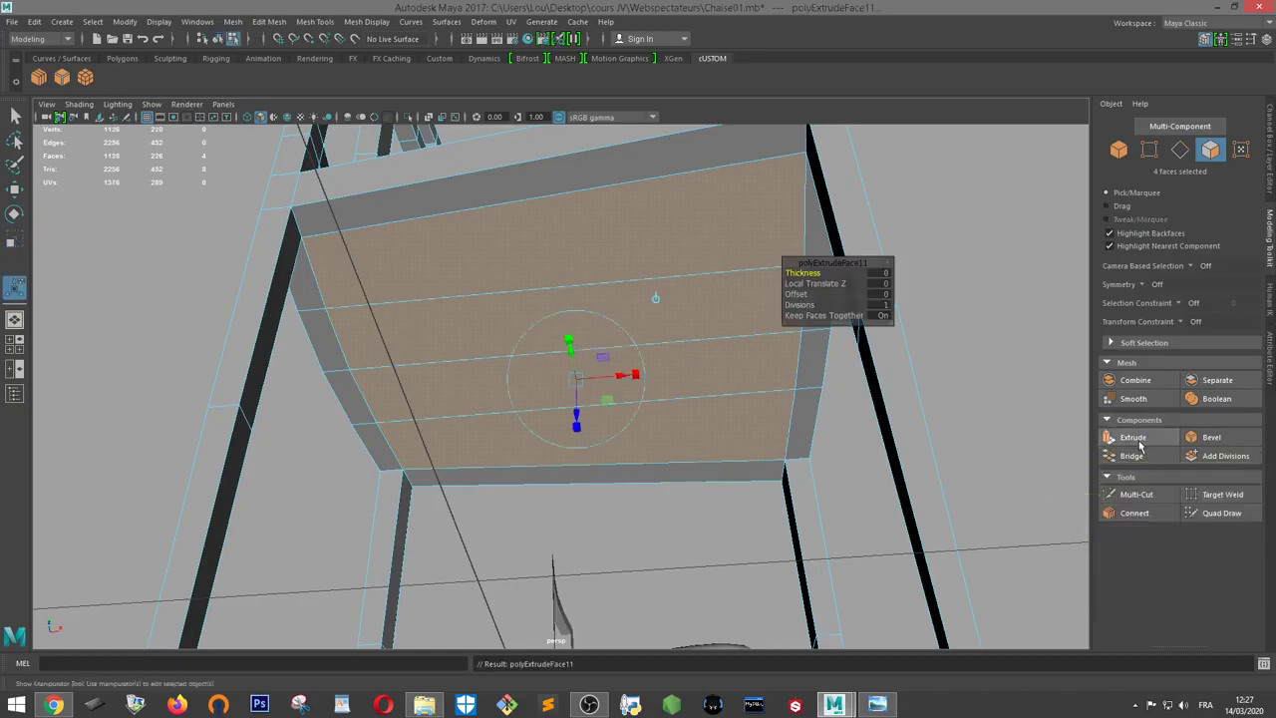
pyautogui.keyDown('alt'); pyautogui.moveTo(654, 290); pyautogui.dragTo(698, 365); pyautogui.keyUp('alt')
pyautogui.press('w')
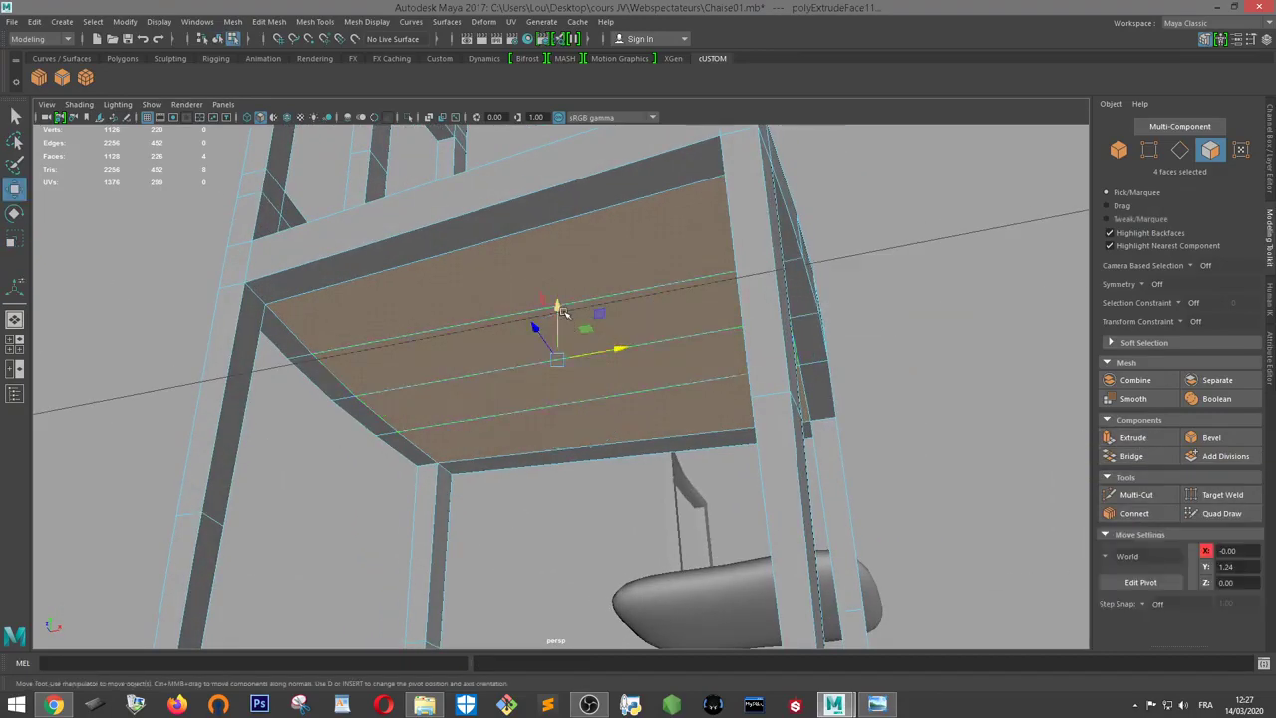
pyautogui.moveTo(561, 312); pyautogui.dragTo(561, 302)
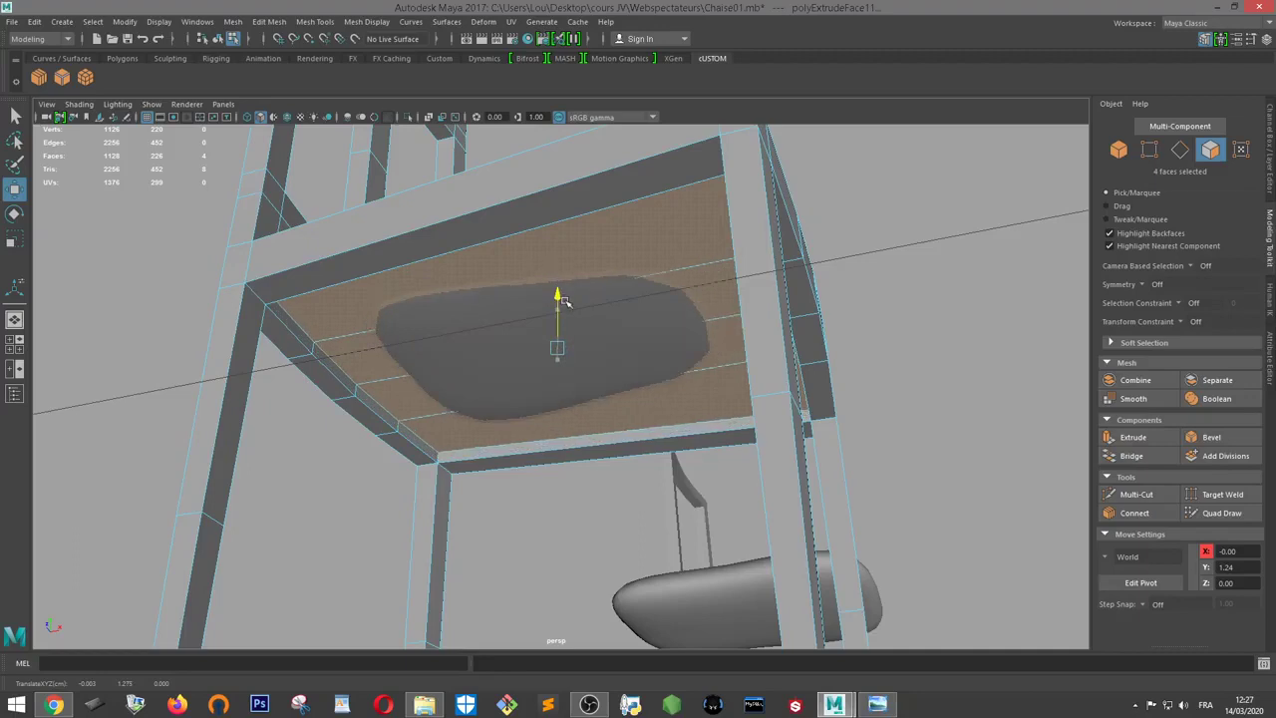
pyautogui.moveTo(564, 299); pyautogui.dragTo(563, 304)
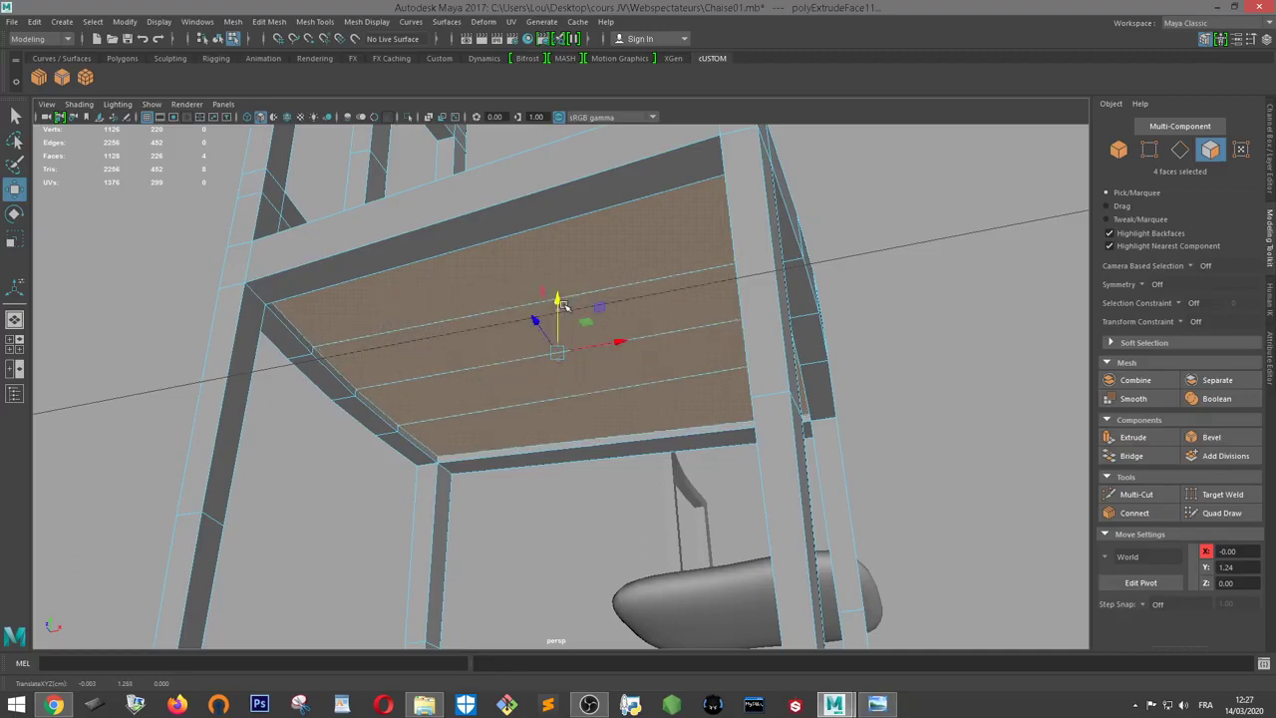
pyautogui.moveTo(624, 231); pyautogui.dragTo(701, 186, button='right')
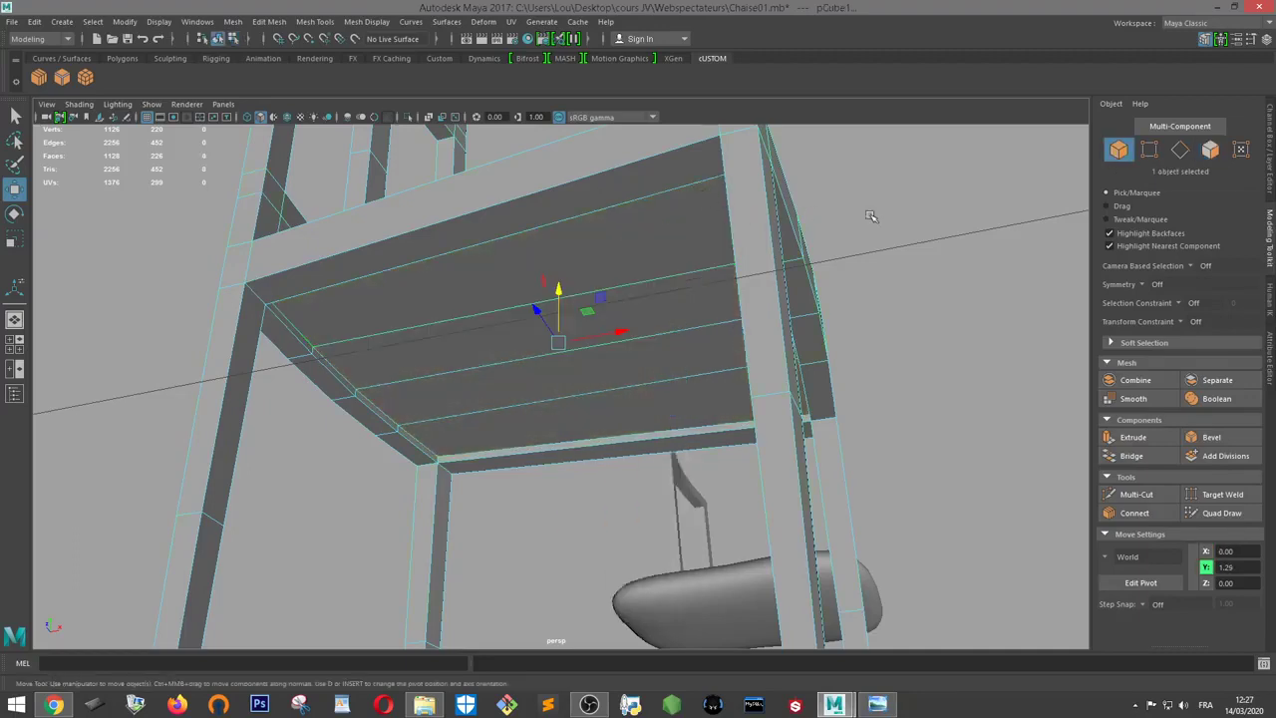
pyautogui.moveTo(868, 211)
pyautogui.keyDown('alt'); pyautogui.mouseDown()
pyautogui.moveTo(801, 255)
pyautogui.moveTo(857, 250)
pyautogui.moveTo(877, 230)
pyautogui.moveTo(771, 208)
pyautogui.moveTo(709, 277)
pyautogui.moveTo(766, 273)
pyautogui.moveTo(739, 317)
pyautogui.moveTo(598, 242)
pyautogui.moveTo(606, 490)
pyautogui.moveTo(589, 408)
pyautogui.moveTo(679, 375)
pyautogui.moveTo(579, 364)
pyautogui.moveTo(541, 379)
pyautogui.mouseUp(); pyautogui.keyUp('alt')
pyautogui.moveTo(542, 379)
pyautogui.keyDown('alt'); pyautogui.mouseDown(button='right')
pyautogui.moveTo(542, 307)
pyautogui.moveTo(589, 305)
pyautogui.mouseUp(button='right'); pyautogui.keyUp('alt')
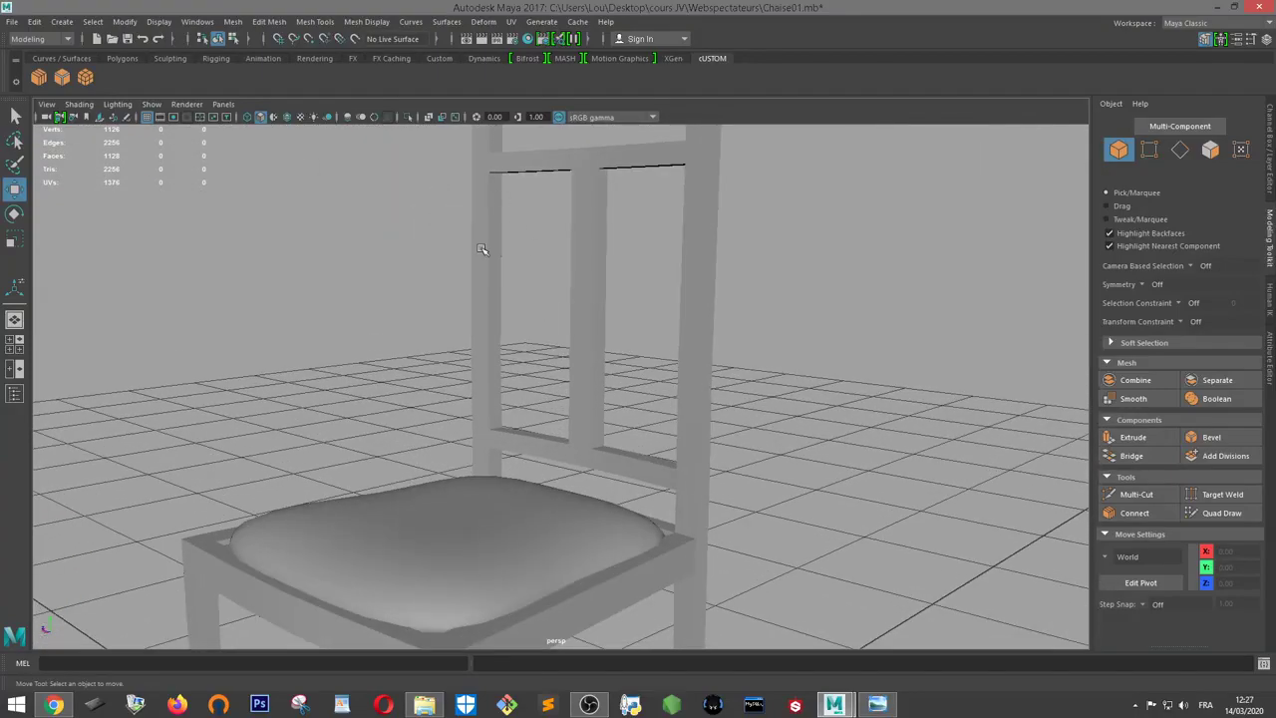
pyautogui.moveTo(522, 243)
pyautogui.keyDown('alt'); pyautogui.mouseDown()
pyautogui.moveTo(602, 263)
pyautogui.moveTo(506, 262)
pyautogui.mouseUp(); pyautogui.keyUp('alt')
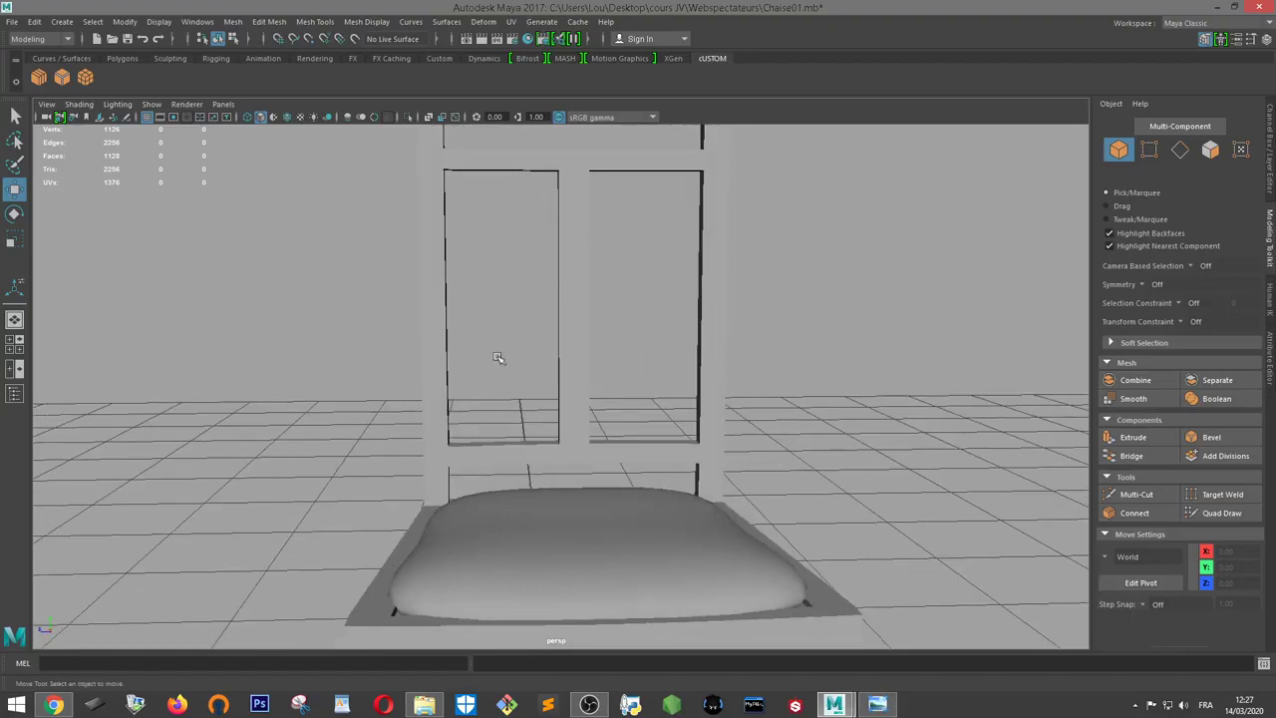
pyautogui.keyDown('alt'); pyautogui.moveTo(464, 456); pyautogui.dragTo(727, 377); pyautogui.keyUp('alt')
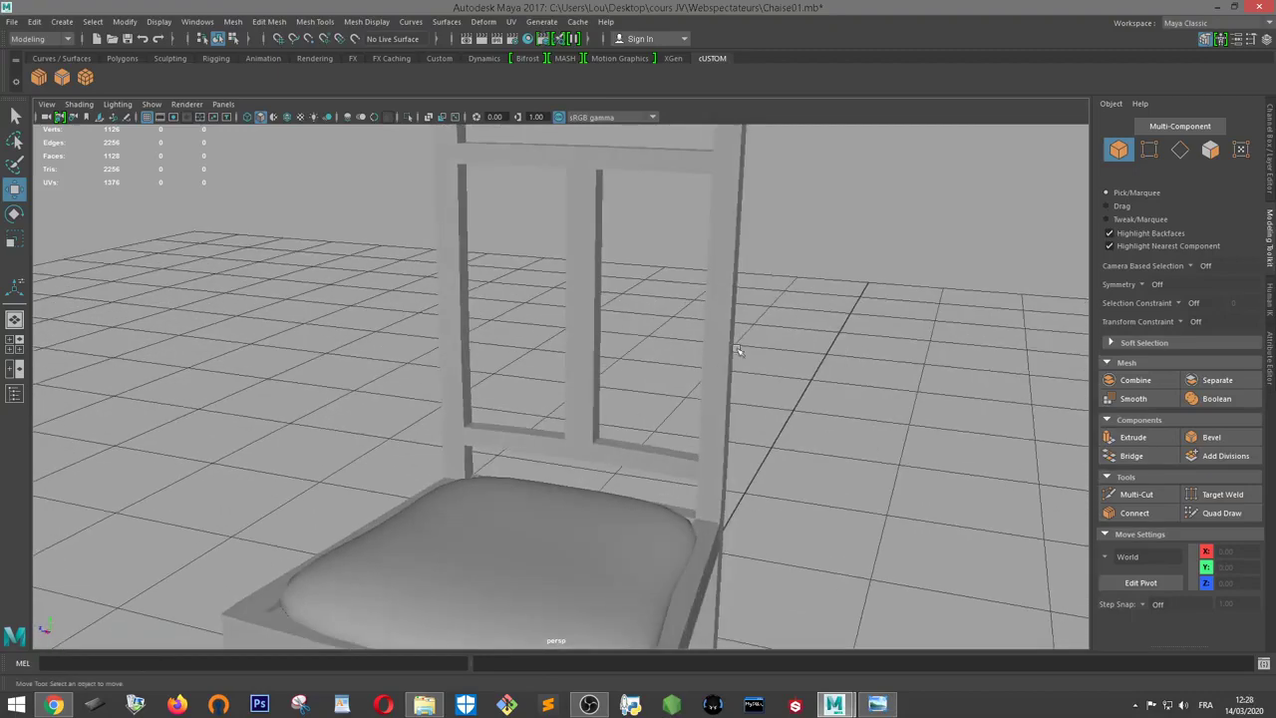
pyautogui.scroll(-5, 637, 360)
pyautogui.moveTo(638, 361)
pyautogui.keyDown('alt'); pyautogui.mouseDown()
pyautogui.moveTo(615, 379)
pyautogui.moveTo(697, 318)
pyautogui.moveTo(643, 380)
pyautogui.moveTo(845, 370)
pyautogui.moveTo(683, 368)
pyautogui.moveTo(710, 356)
pyautogui.mouseUp(); pyautogui.keyUp('alt')
pyautogui.scroll(-2, 710, 356)
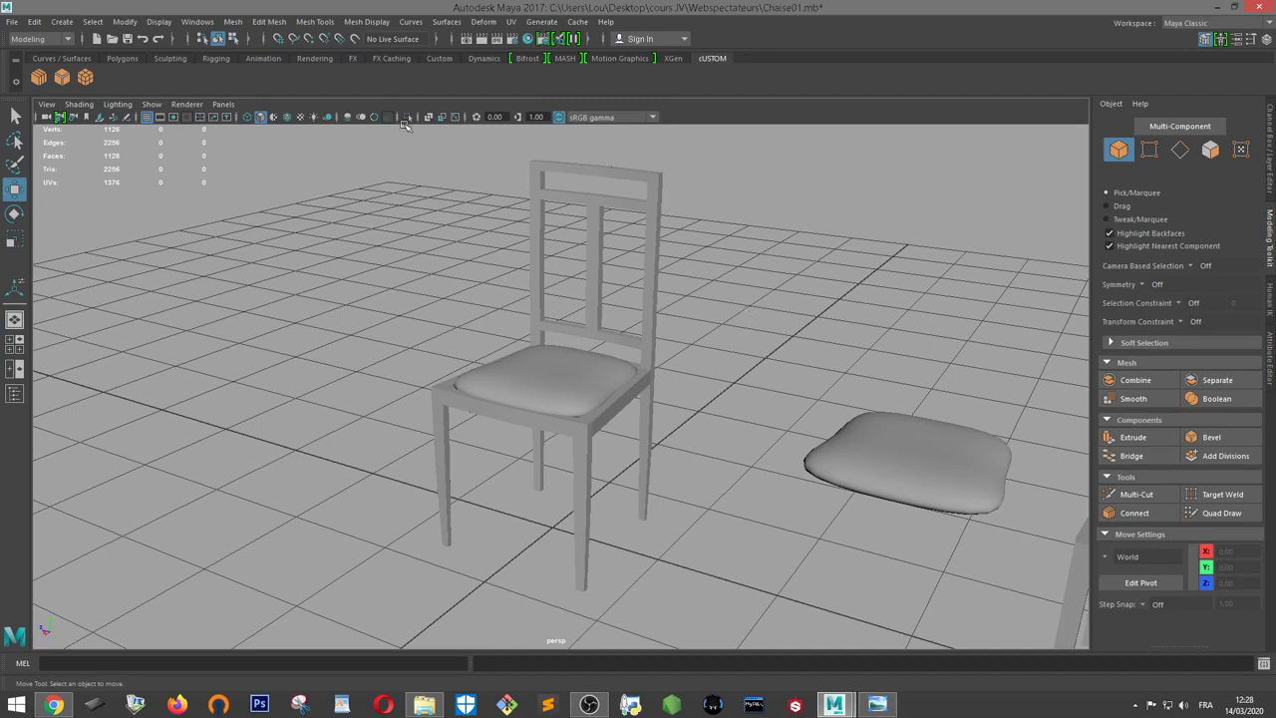
# Save the scene under the new name Chaise02.mb, changing the version number to 2
pyautogui.click(12, 21)
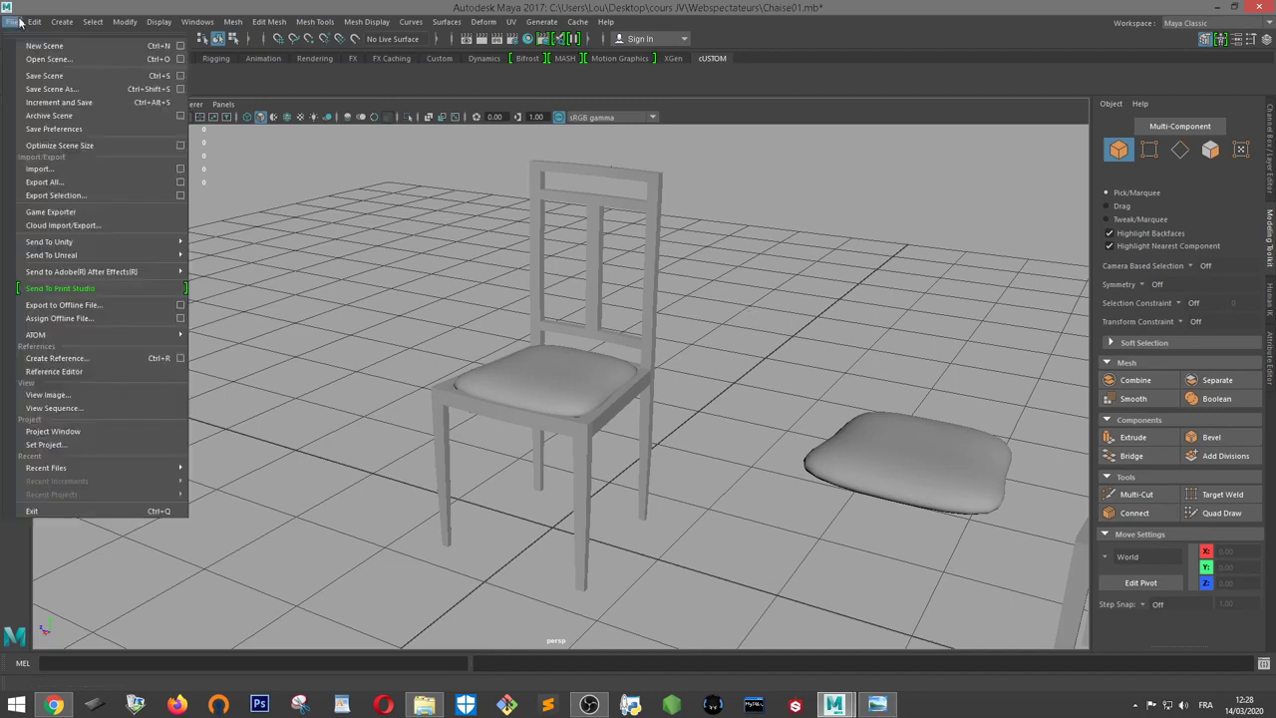
pyautogui.click(90, 92)
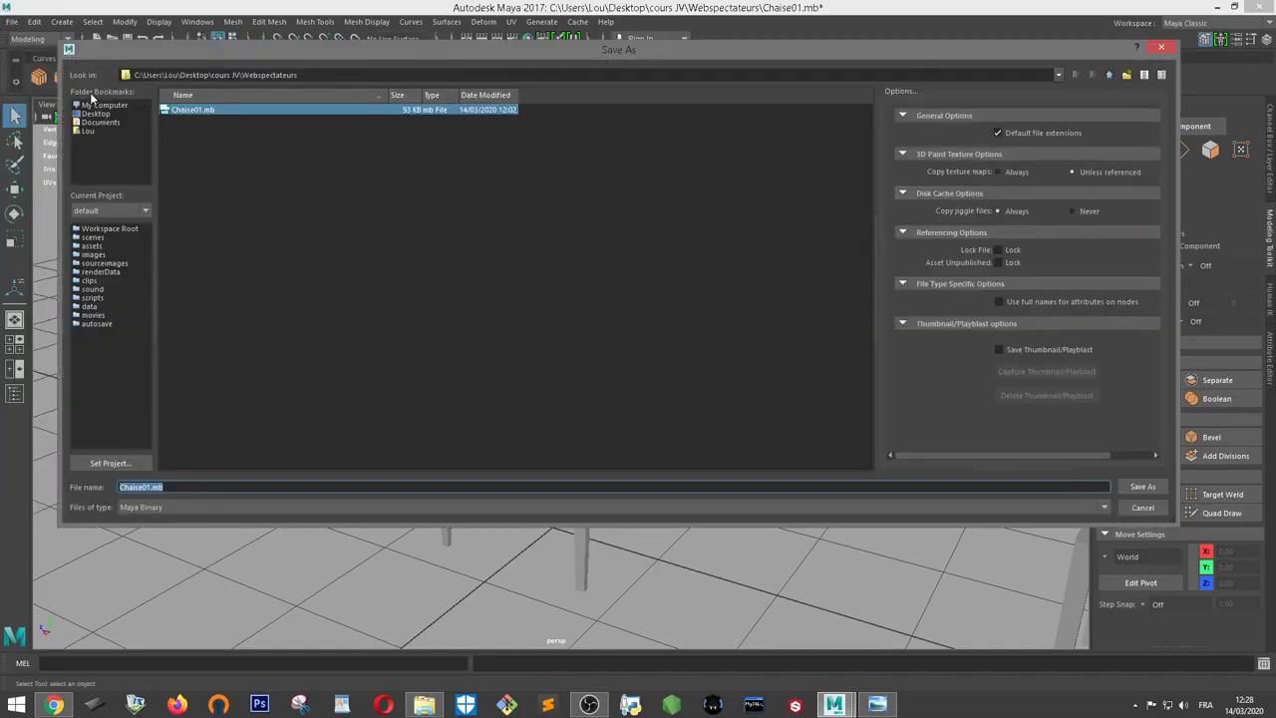
pyautogui.click(148, 486)
pyautogui.press('Delete')
pyautogui.write('2')
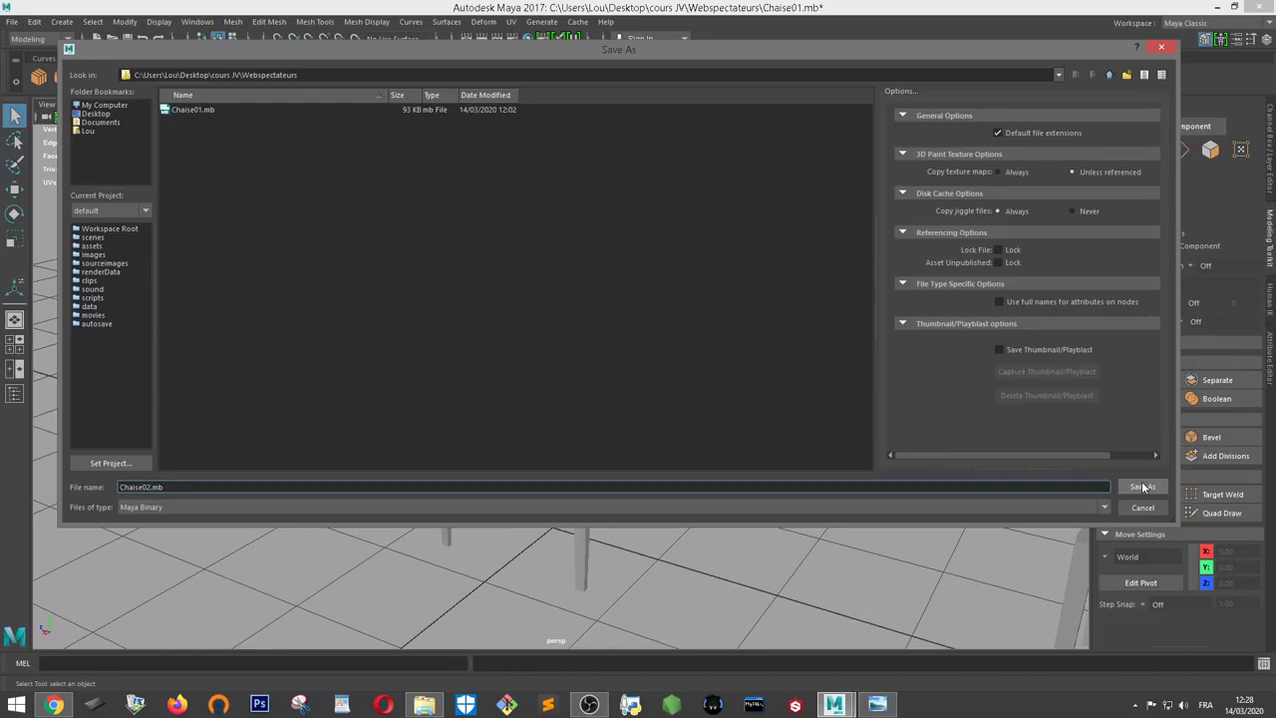
pyautogui.click(1143, 486)
pyautogui.moveTo(734, 348)
pyautogui.keyDown('alt'); pyautogui.mouseDown()
pyautogui.moveTo(874, 342)
pyautogui.moveTo(766, 321)
pyautogui.moveTo(766, 356)
pyautogui.mouseUp(); pyautogui.keyUp('alt')
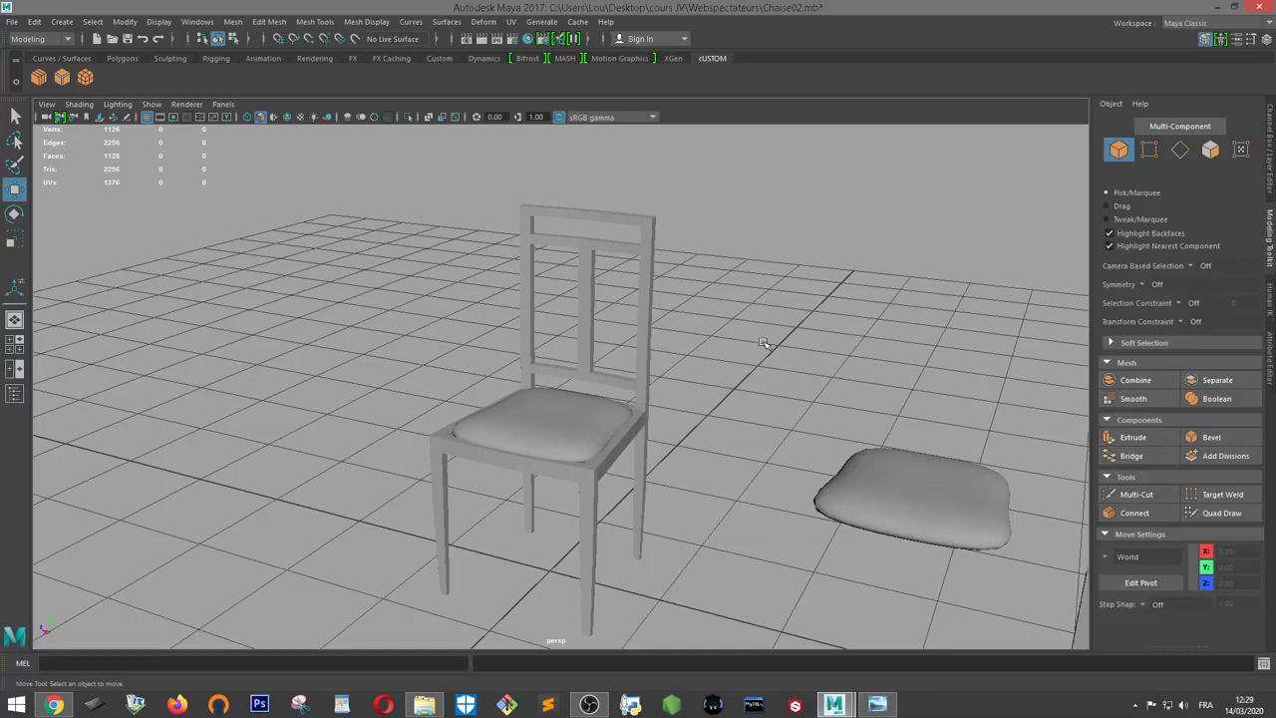
pyautogui.keyDown('alt'); pyautogui.moveTo(659, 328); pyautogui.dragTo(660, 330); pyautogui.keyUp('alt')
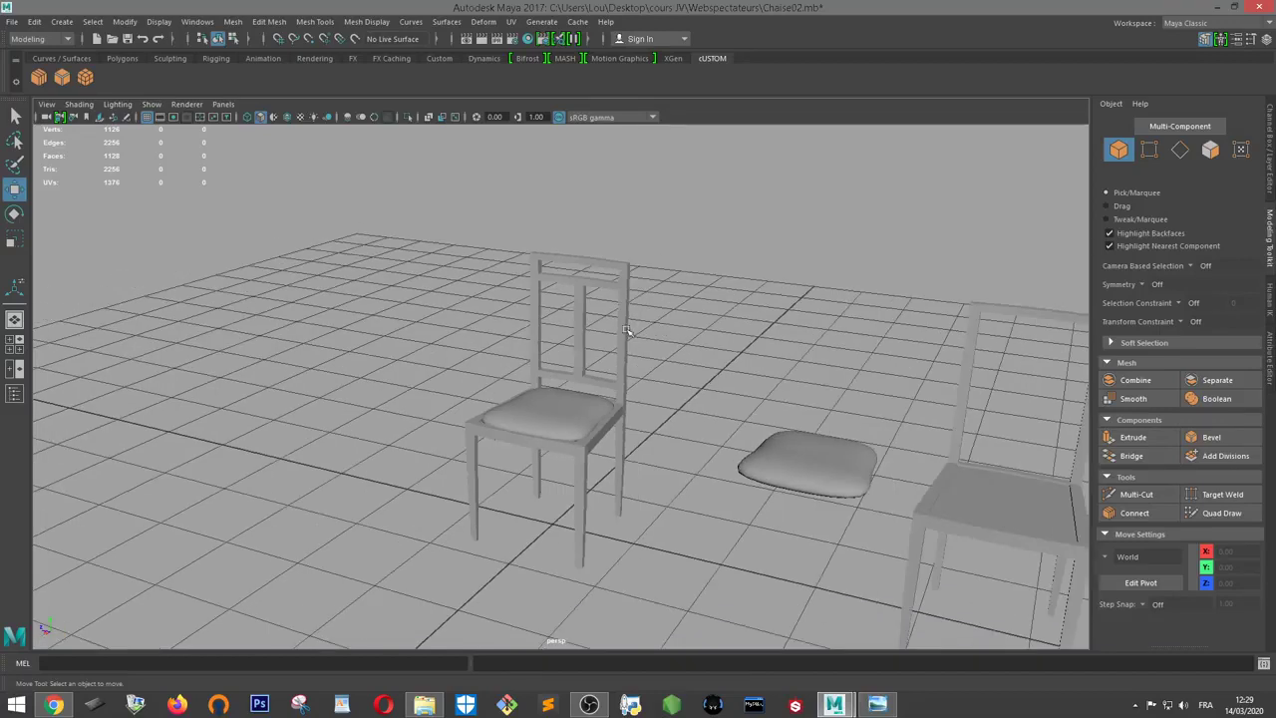